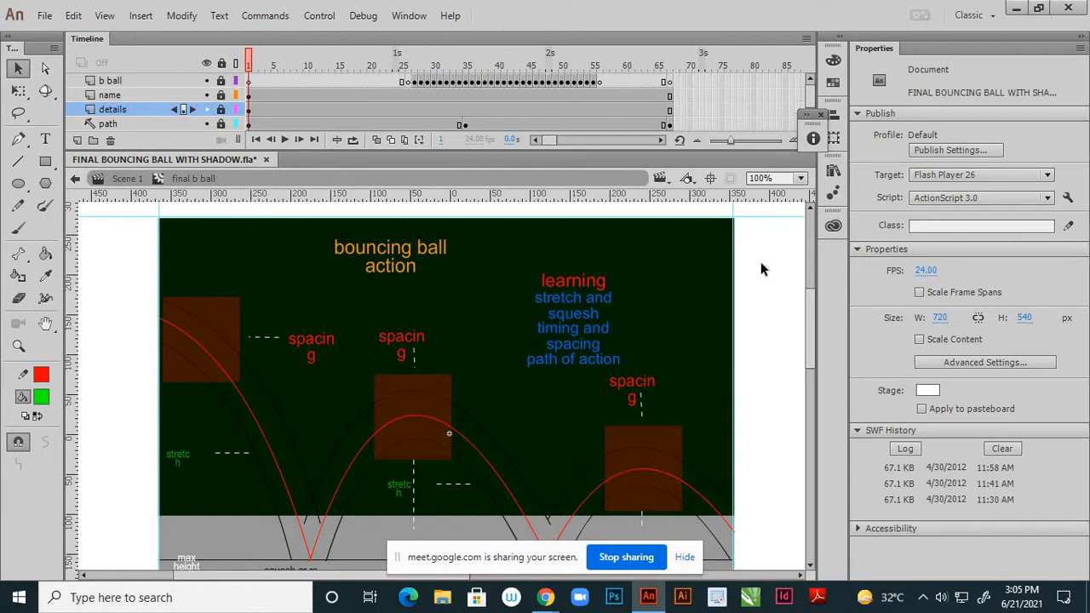
Test the bouncing ball movie in a maximized preview to watch its playback, and close the preview
{"action": "key", "text": "ctrl+Return"}
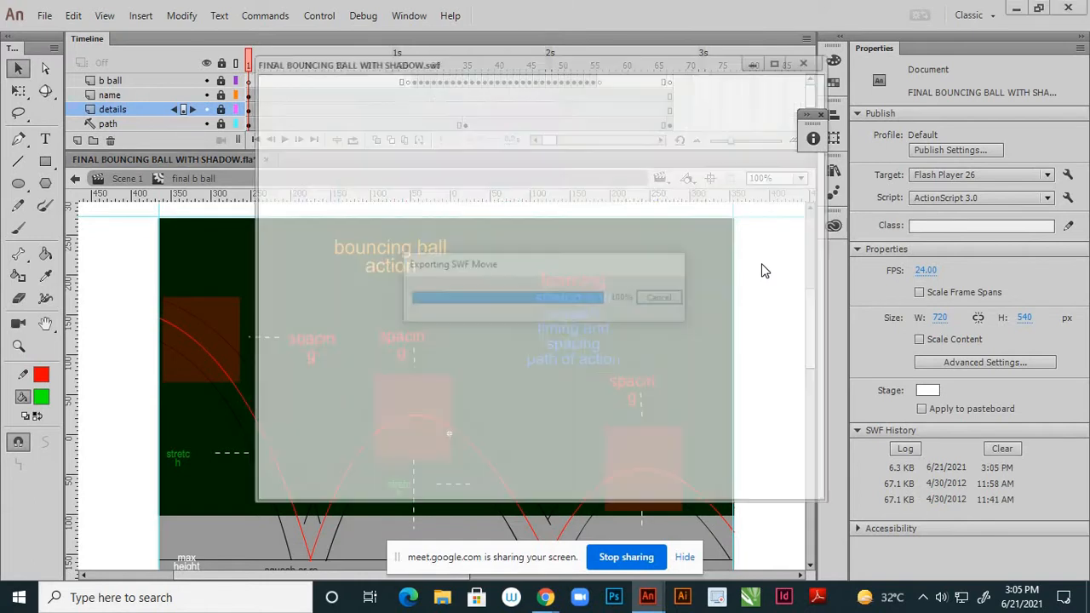
{"action": "left_click", "coordinate": [776, 65]}
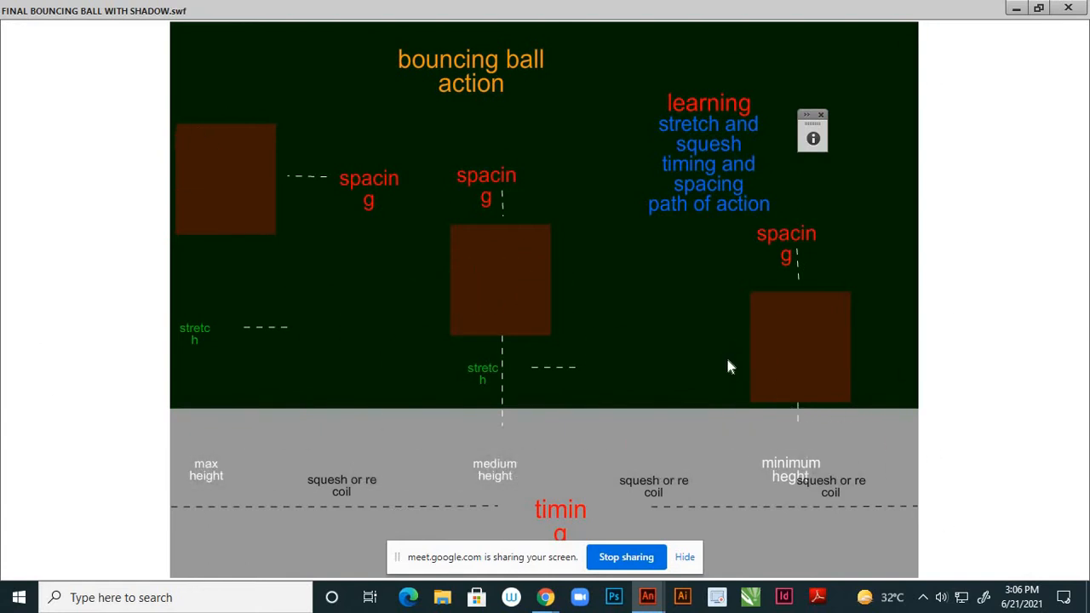
{"action": "left_click", "coordinate": [1067, 8]}
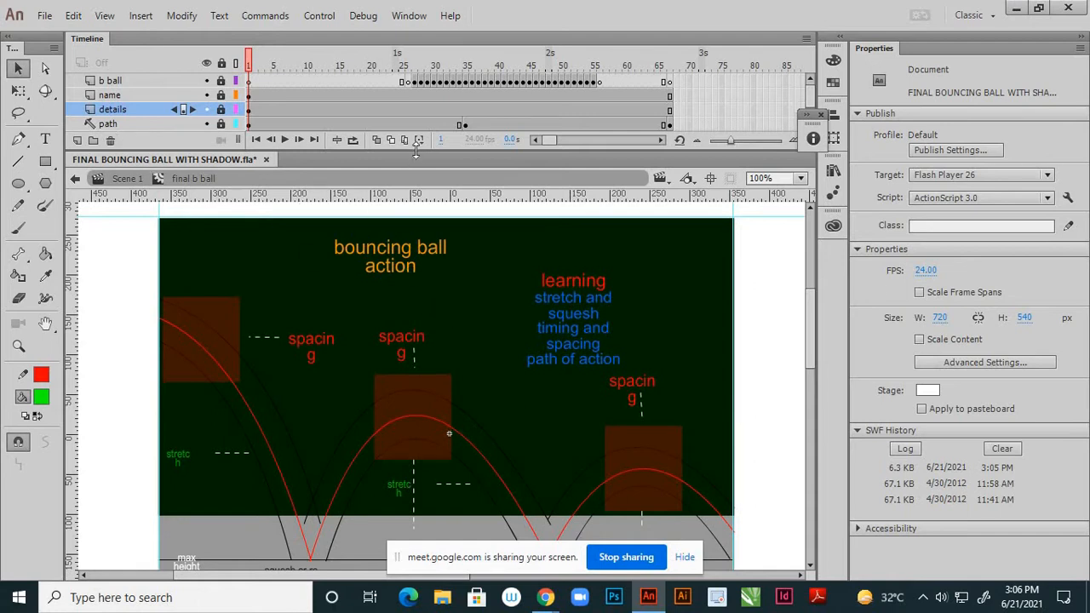
Enlarge the timeline area to reveal all layers and hide the bg layer
{"action": "left_click_drag", "start_coordinate": [412, 150], "coordinate": [412, 211]}
{"action": "left_click", "coordinate": [206, 139]}
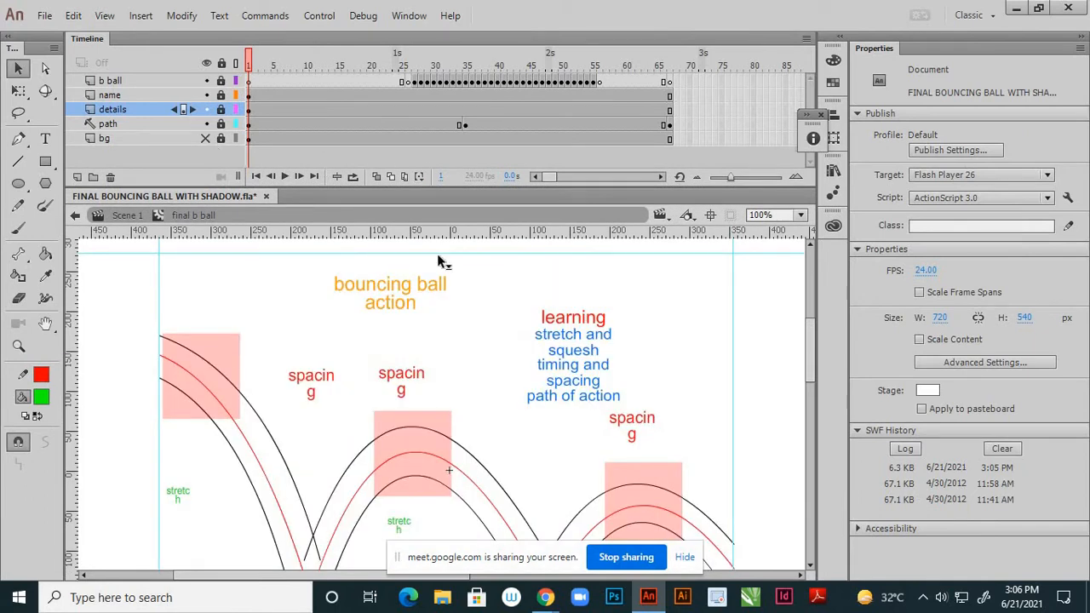
{"action": "scroll", "coordinate": [565, 317], "scroll_direction": "down", "scroll_amount": 2}
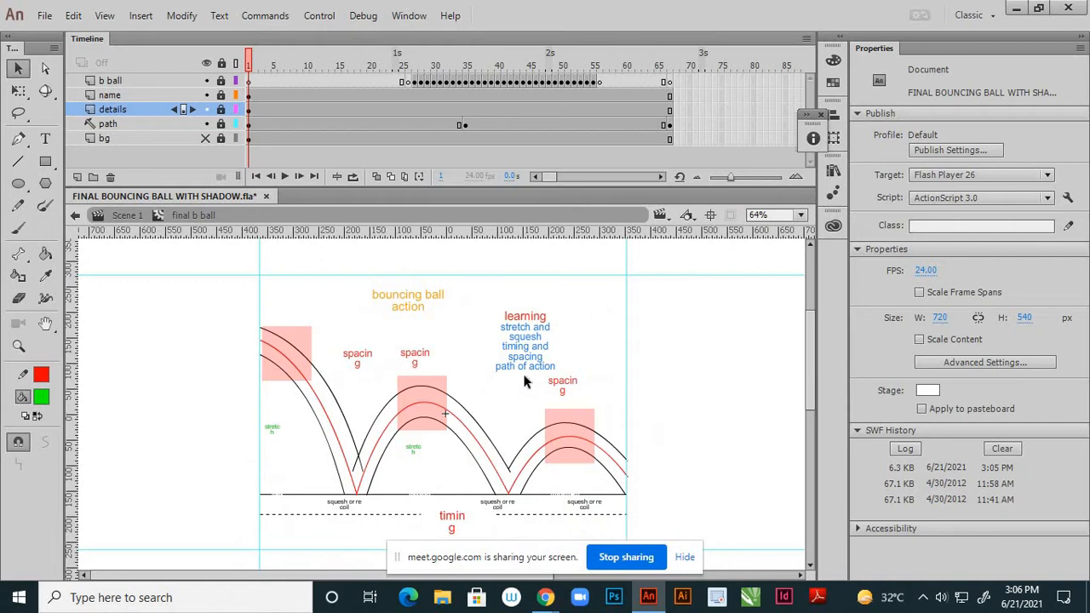
Toggle the path layer off and on to examine the arcs against the spacing, stretch, squash and timing labels
{"action": "left_click", "coordinate": [206, 124]}
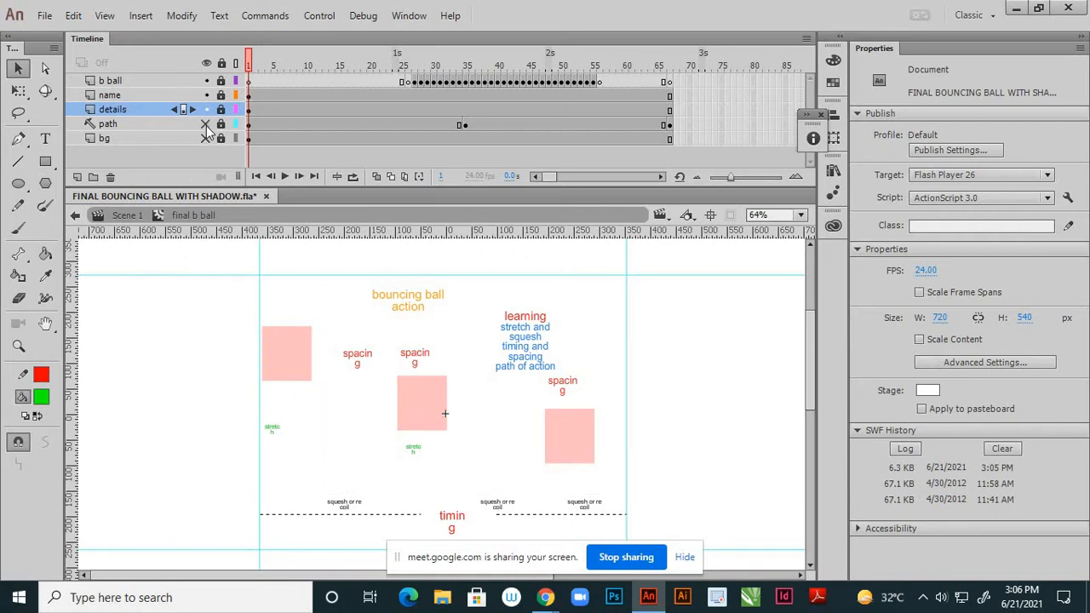
{"action": "left_click", "coordinate": [206, 124]}
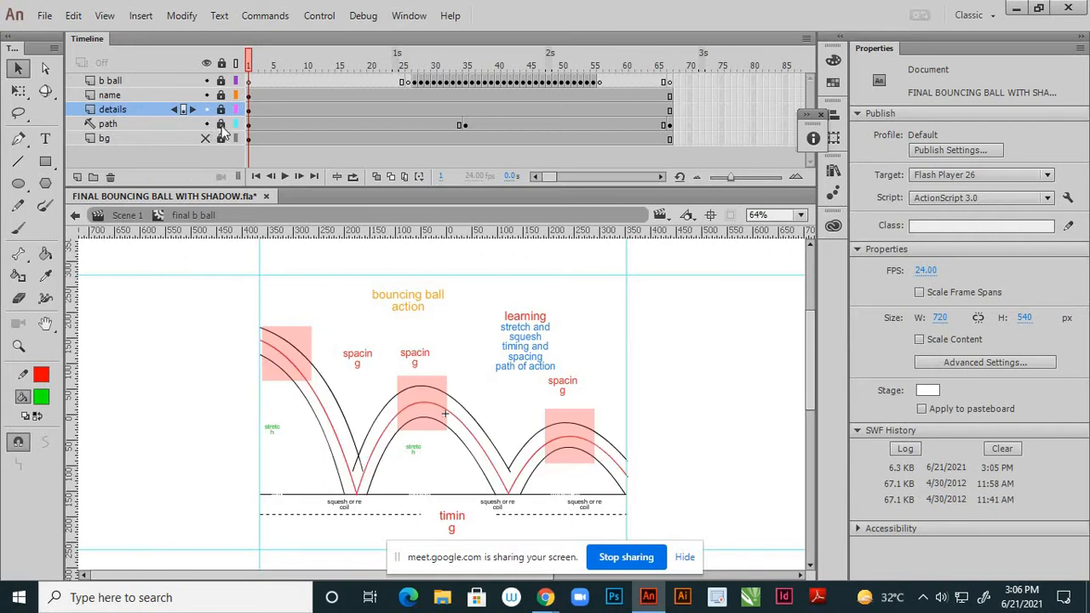
{"action": "scroll", "coordinate": [418, 477], "scroll_direction": "up", "scroll_amount": 2}
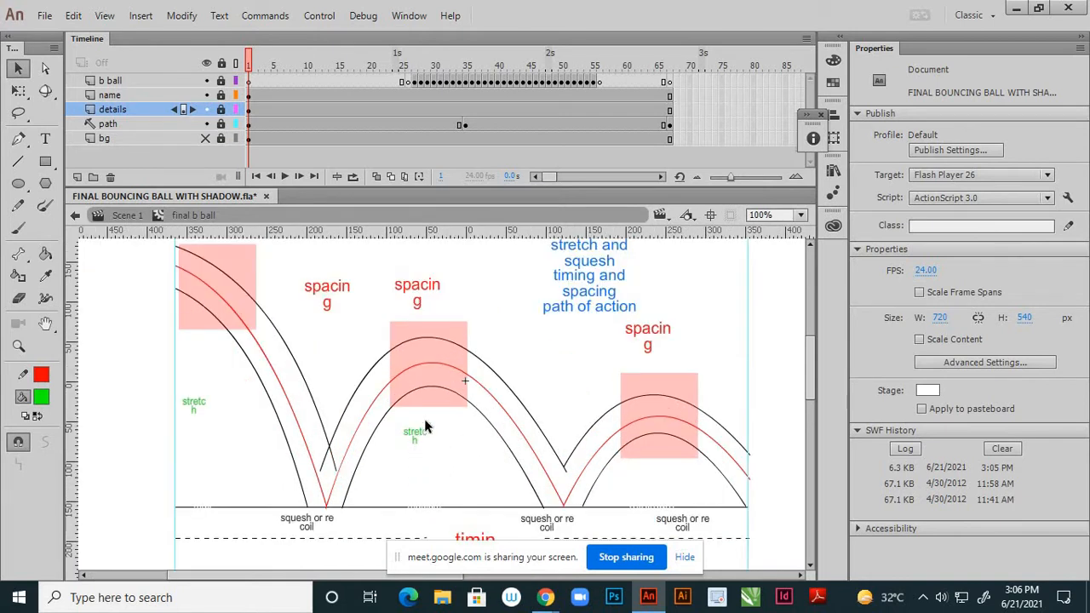
{"action": "scroll", "coordinate": [452, 432], "scroll_direction": "down", "scroll_amount": 2}
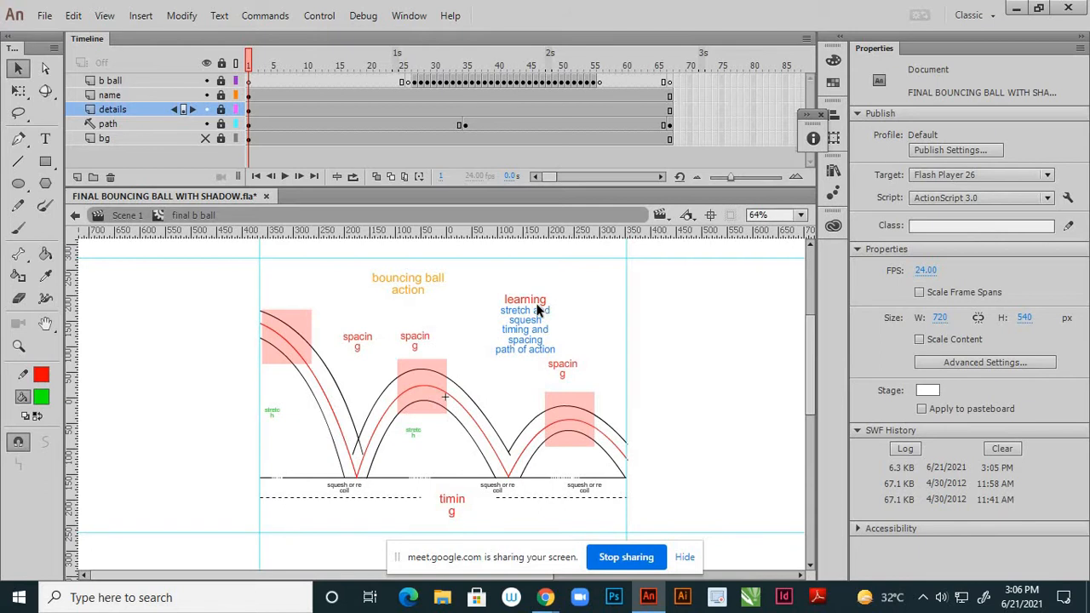
{"action": "scroll", "coordinate": [540, 316], "scroll_direction": "up", "scroll_amount": 2}
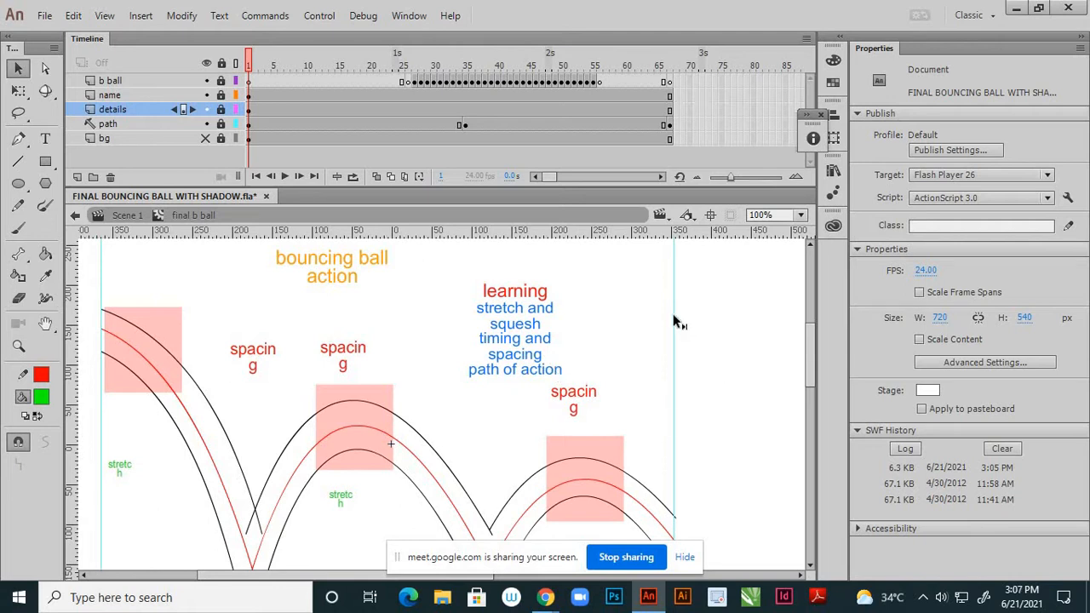
{"action": "scroll", "coordinate": [669, 323], "scroll_direction": "down", "scroll_amount": 1}
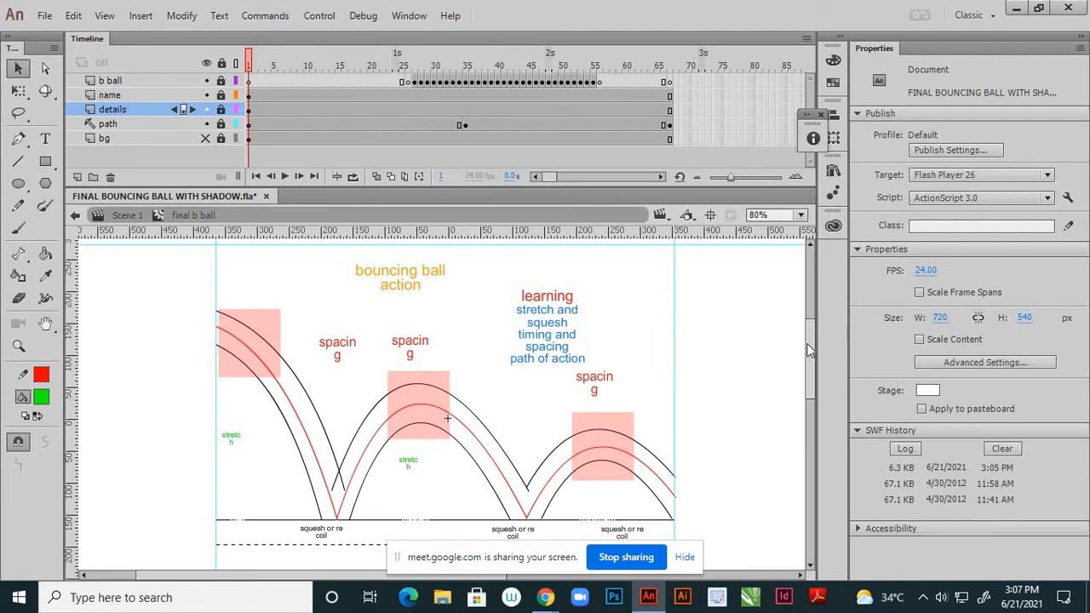
{"action": "left_click_drag", "start_coordinate": [807, 339], "coordinate": [804, 343]}
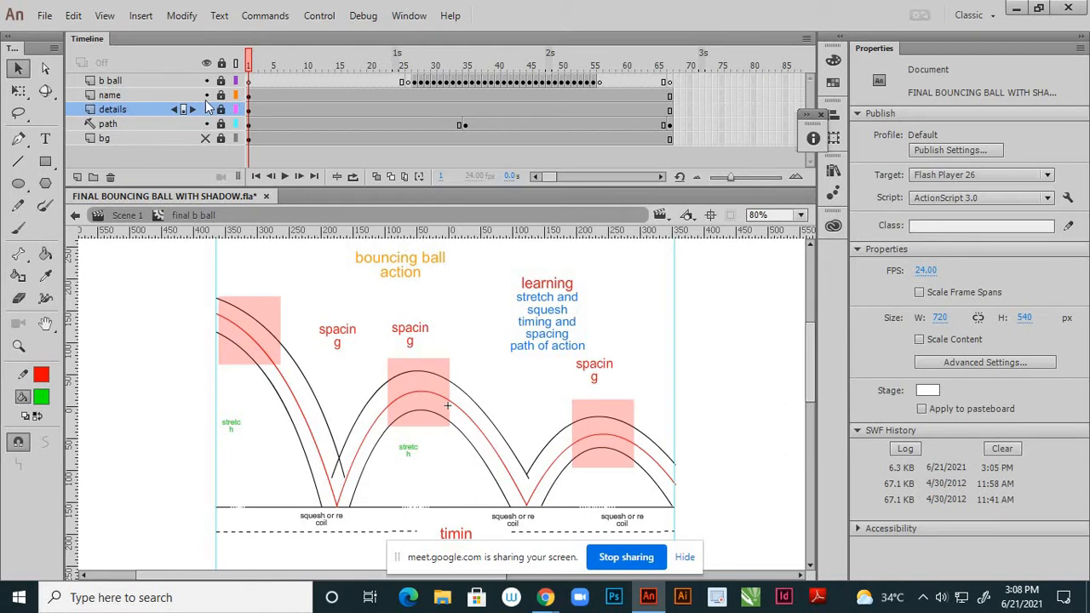
Inspect the b ball keyframes between frames 27 and 38, going back to frame 32 on the first descent
{"action": "left_click", "coordinate": [415, 85]}
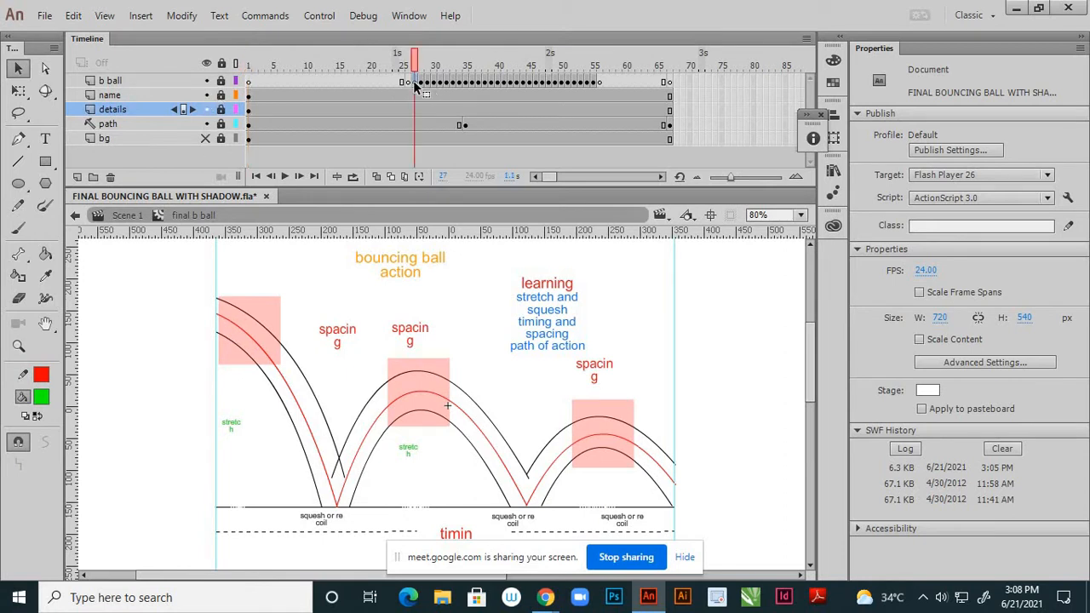
{"action": "left_click", "coordinate": [442, 85]}
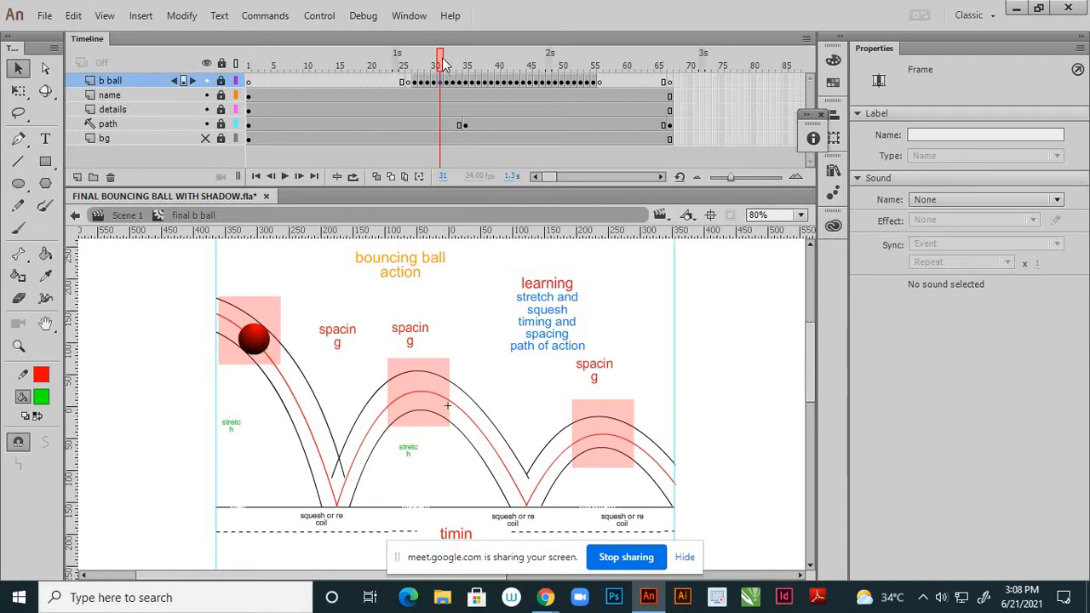
{"action": "left_click_drag", "start_coordinate": [444, 68], "coordinate": [489, 93]}
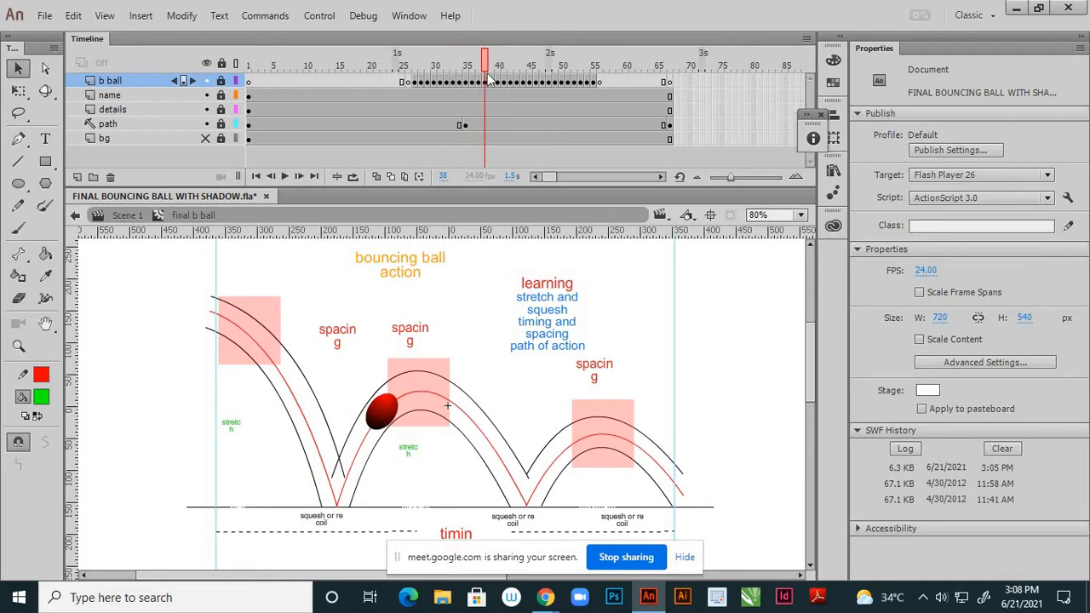
{"action": "left_click_drag", "start_coordinate": [489, 71], "coordinate": [437, 90]}
{"action": "left_click", "coordinate": [445, 96]}
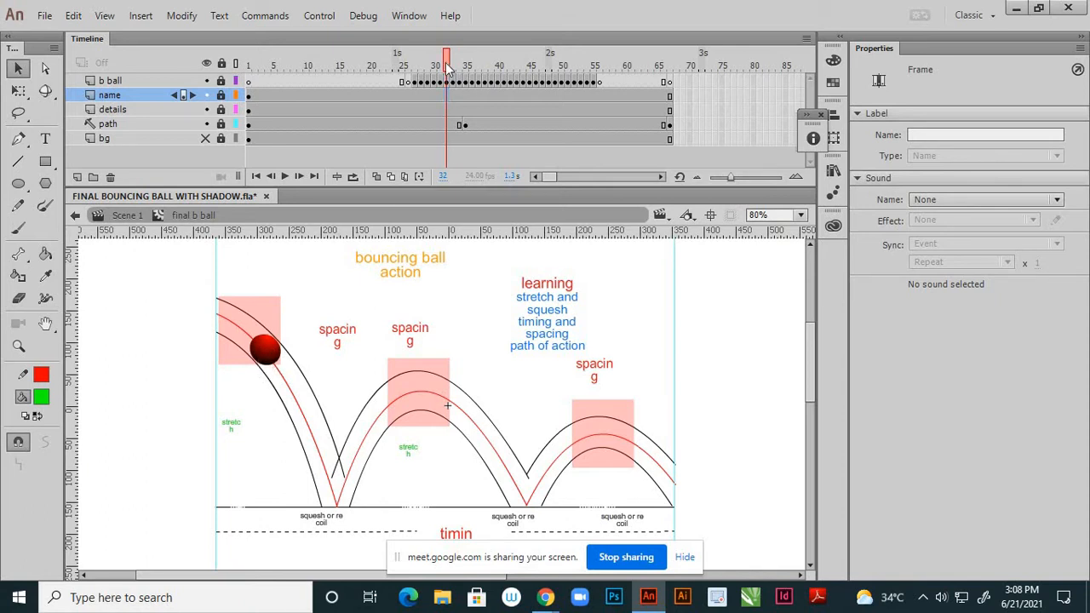
Scrub the animation from frame 32 through frames 36, 41 and 49 to frame 51 to examine the bounces
{"action": "left_click_drag", "start_coordinate": [448, 69], "coordinate": [474, 83]}
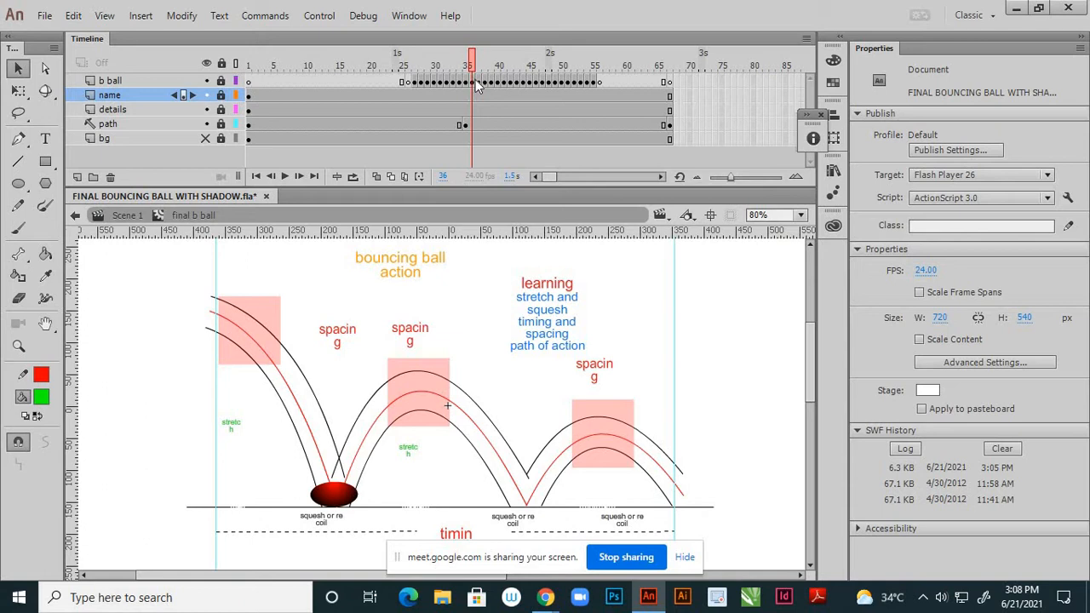
{"action": "left_click_drag", "start_coordinate": [475, 79], "coordinate": [503, 91]}
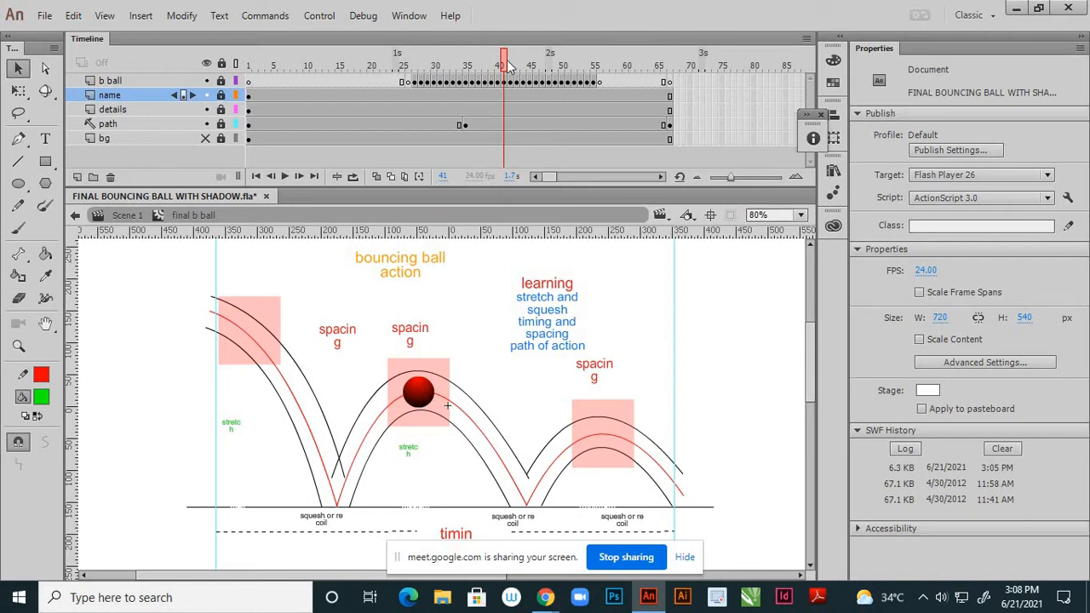
{"action": "left_click_drag", "start_coordinate": [508, 68], "coordinate": [553, 109]}
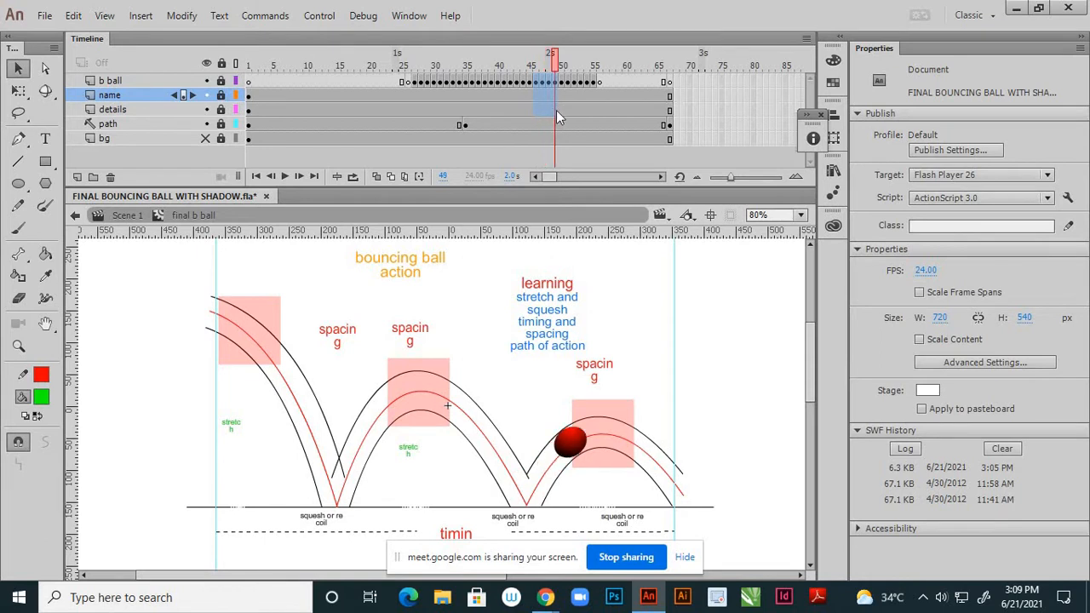
{"action": "left_click", "coordinate": [556, 110]}
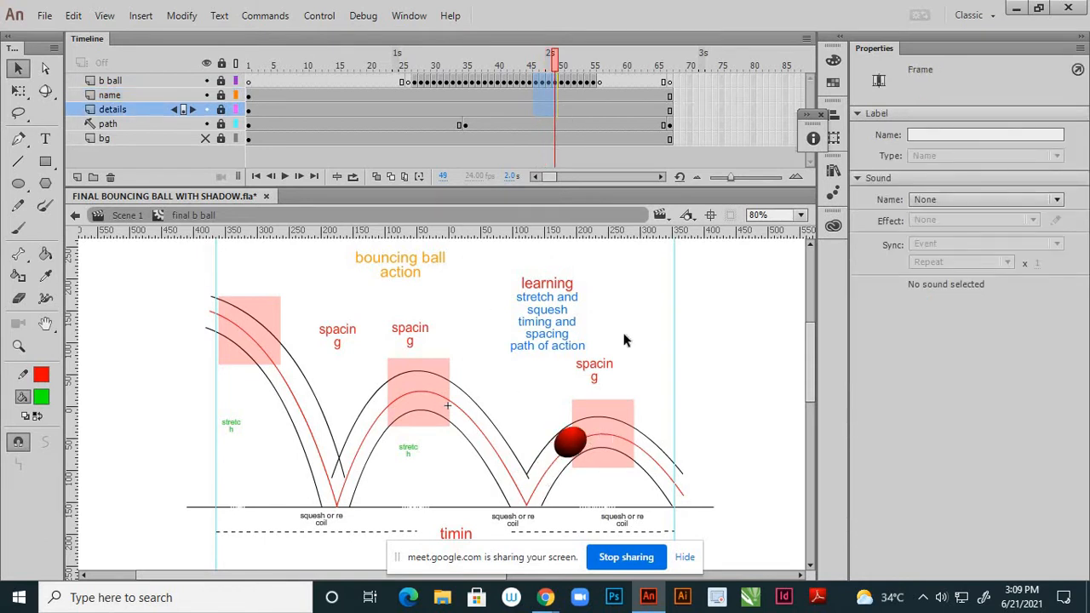
{"action": "left_click_drag", "start_coordinate": [555, 62], "coordinate": [567, 63]}
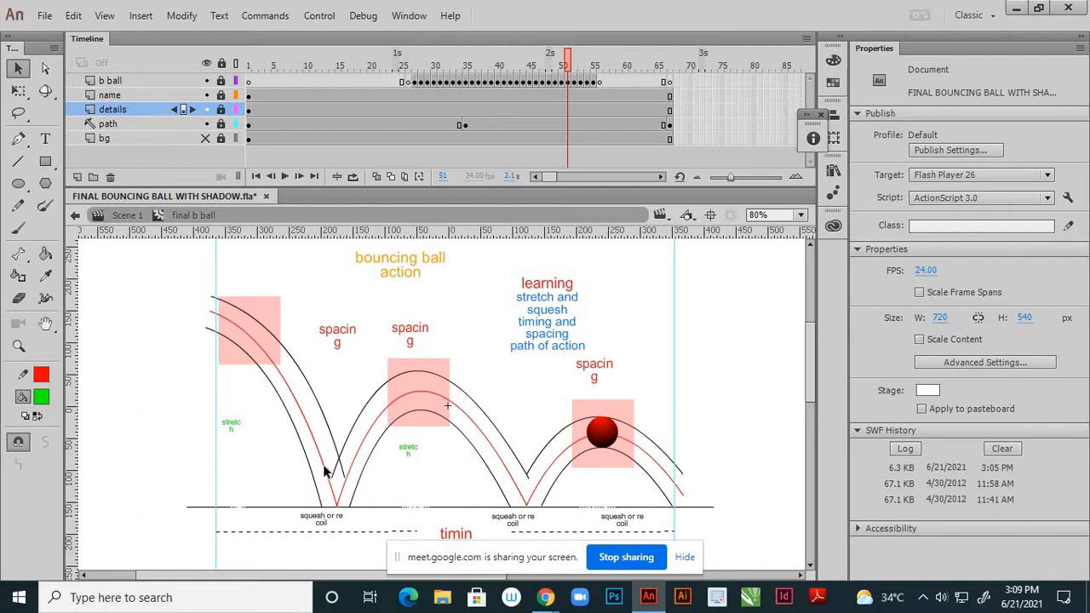
Examine the ball's stretch at frames 33 and 34 and its squash at the first ground contact on frame 36
{"action": "left_click_drag", "start_coordinate": [566, 59], "coordinate": [456, 144]}
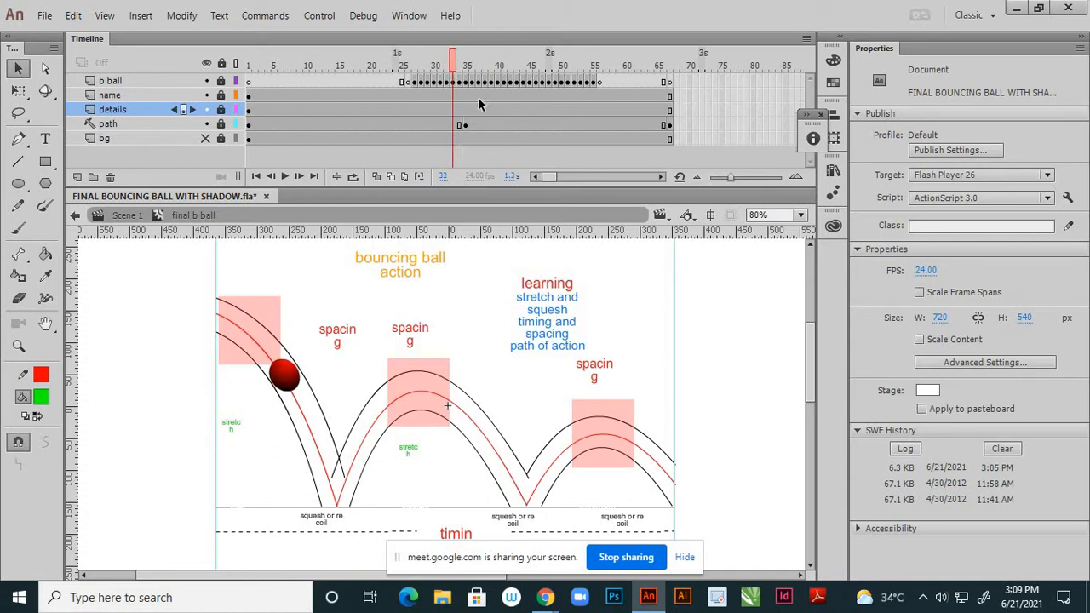
{"action": "left_click_drag", "start_coordinate": [457, 65], "coordinate": [461, 66]}
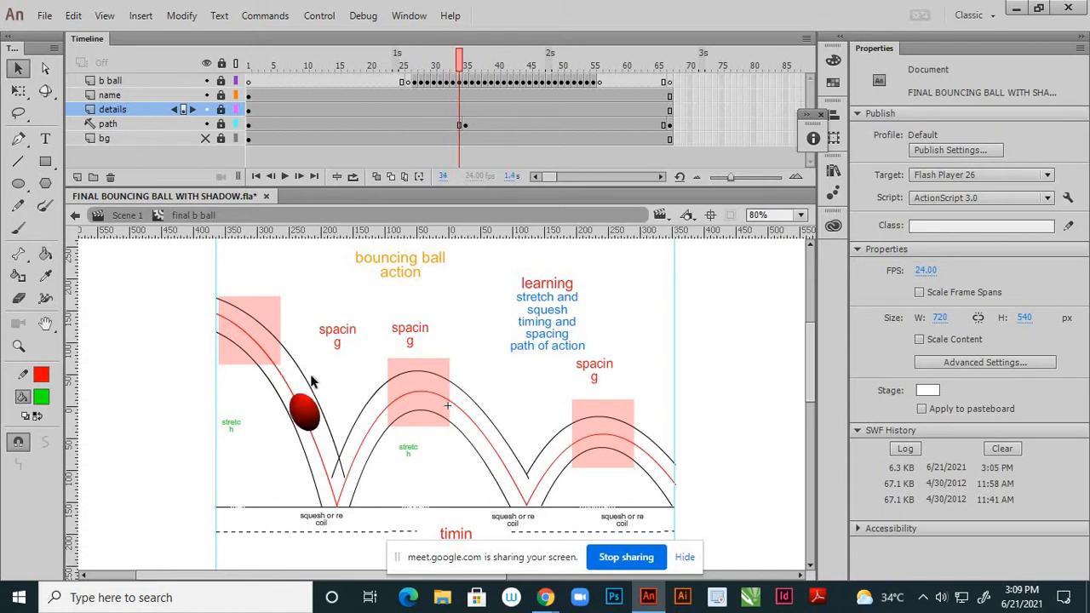
{"action": "left_click", "coordinate": [472, 67]}
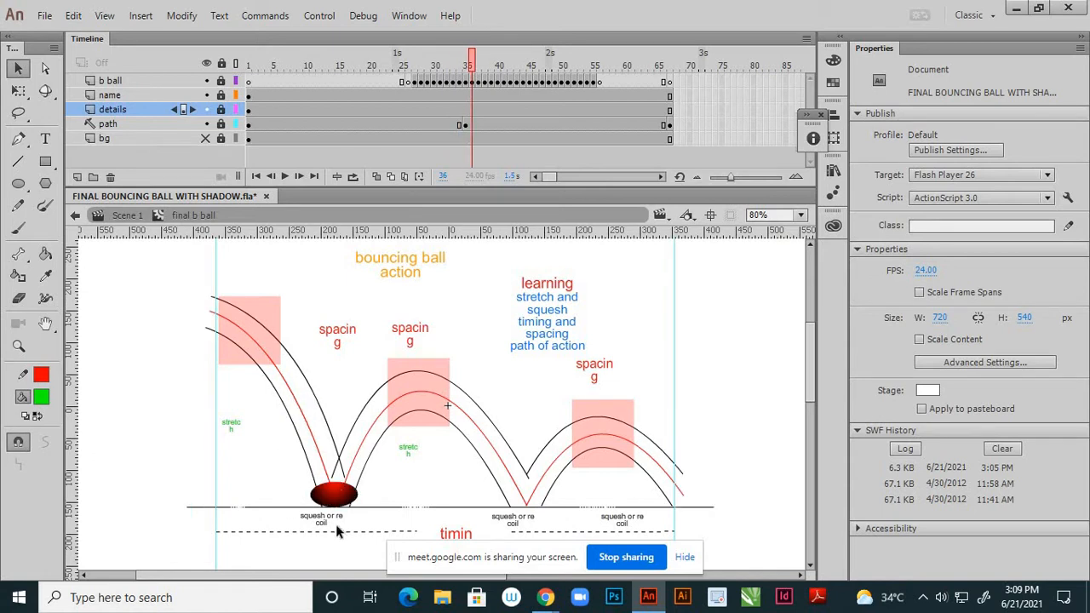
{"action": "scroll", "coordinate": [325, 537], "scroll_direction": "up", "scroll_amount": 2}
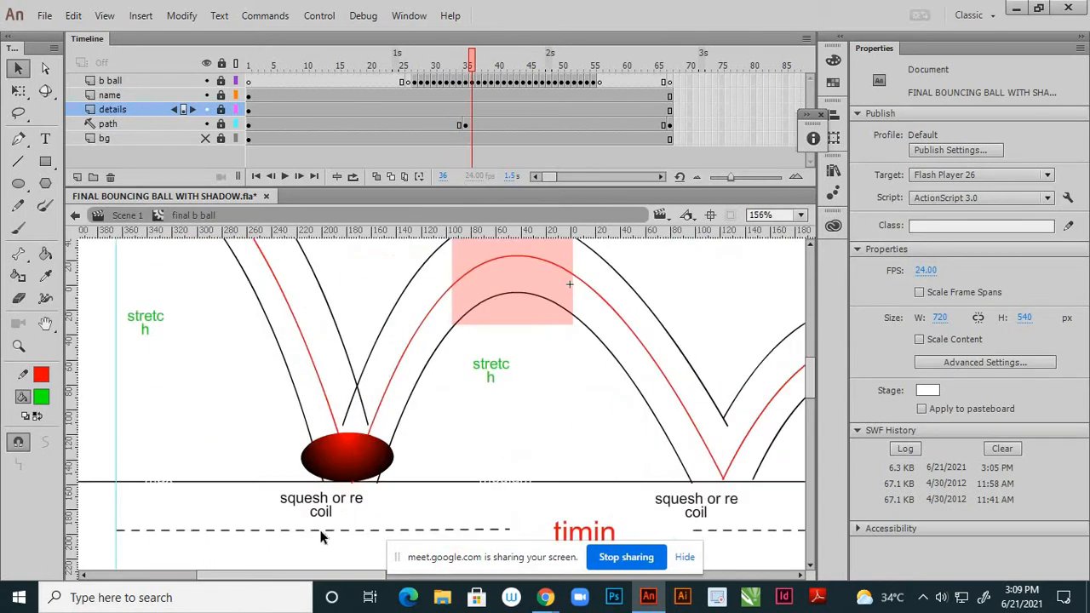
{"action": "scroll", "coordinate": [324, 529], "scroll_direction": "up", "scroll_amount": 1}
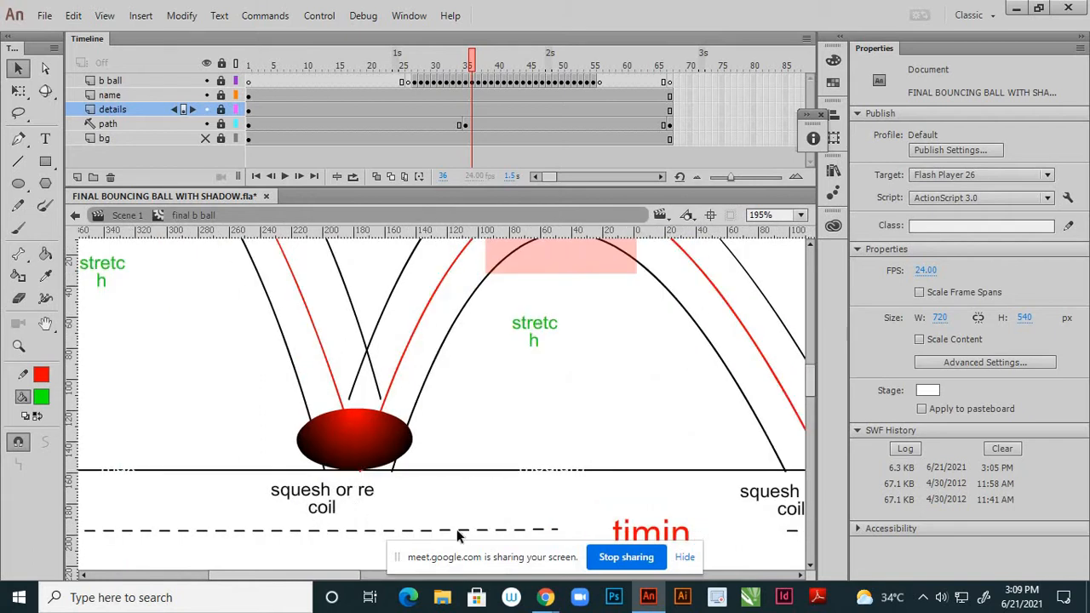
{"action": "scroll", "coordinate": [438, 525], "scroll_direction": "down", "scroll_amount": 2}
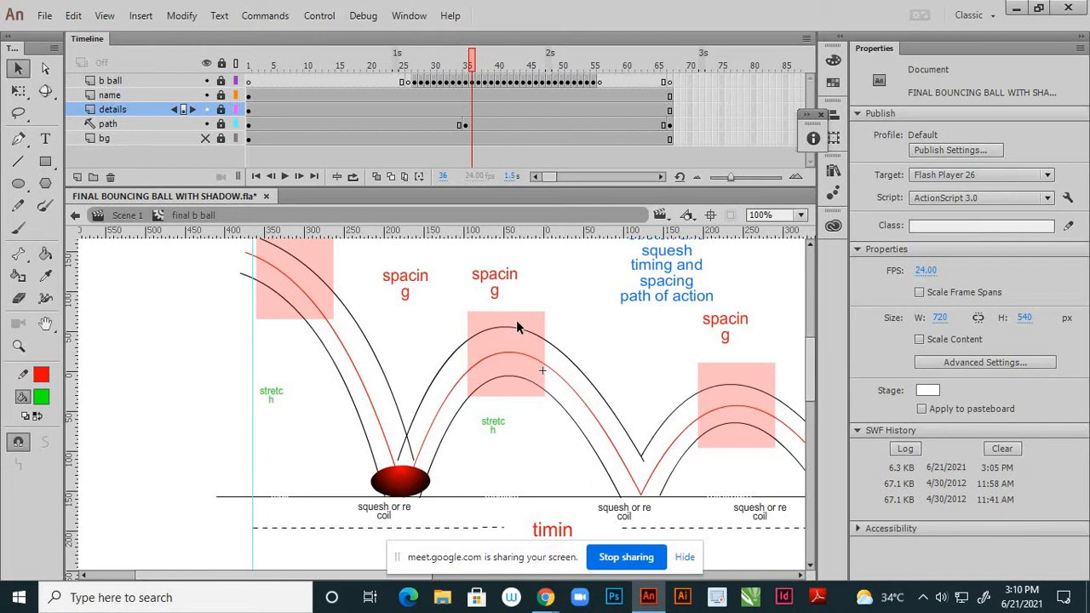
{"action": "scroll", "coordinate": [405, 501], "scroll_direction": "down", "scroll_amount": 1}
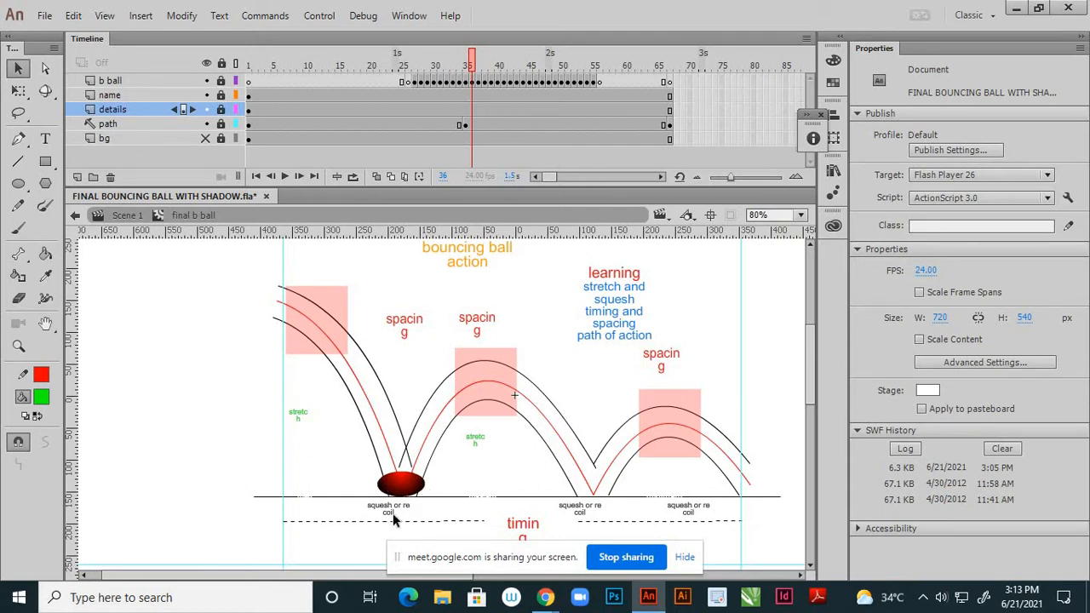
{"action": "scroll", "coordinate": [394, 519], "scroll_direction": "up", "scroll_amount": 3}
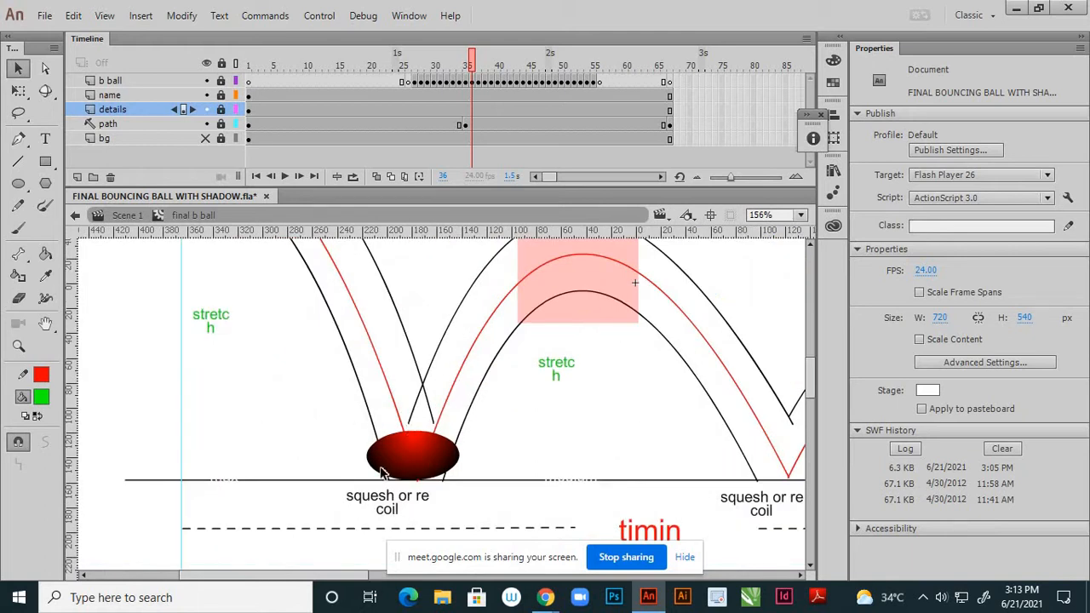
{"action": "scroll", "coordinate": [421, 502], "scroll_direction": "down", "scroll_amount": 3}
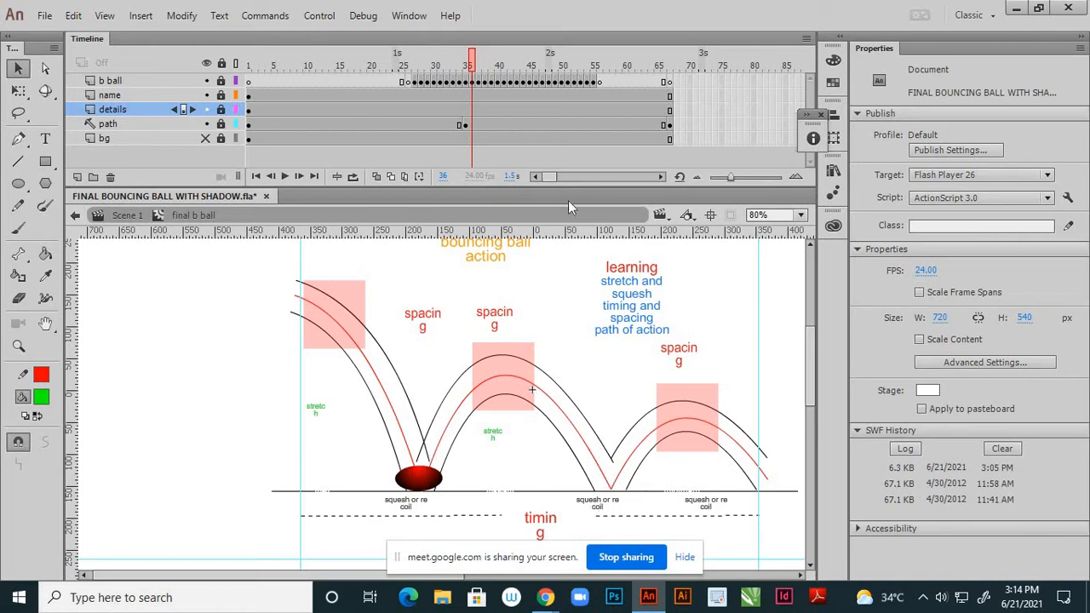
Examine the ball from the second ground contact at frame 47 to the last arc's peak at frame 51, undoing the accidental frame edit
{"action": "left_click_drag", "start_coordinate": [472, 60], "coordinate": [543, 123]}
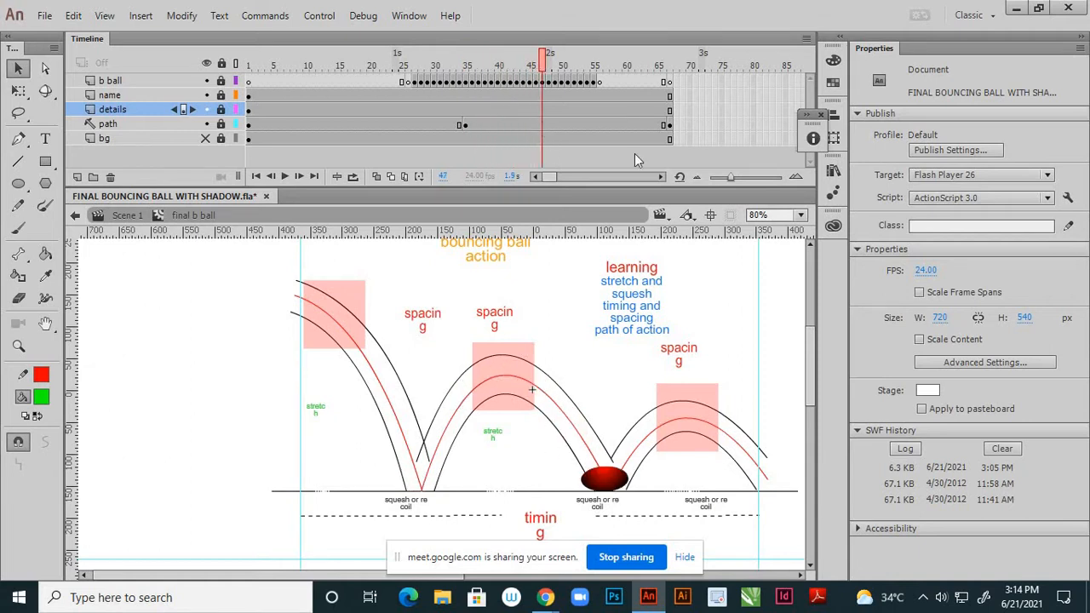
{"action": "left_click_drag", "start_coordinate": [544, 62], "coordinate": [581, 111]}
{"action": "left_click", "coordinate": [538, 84]}
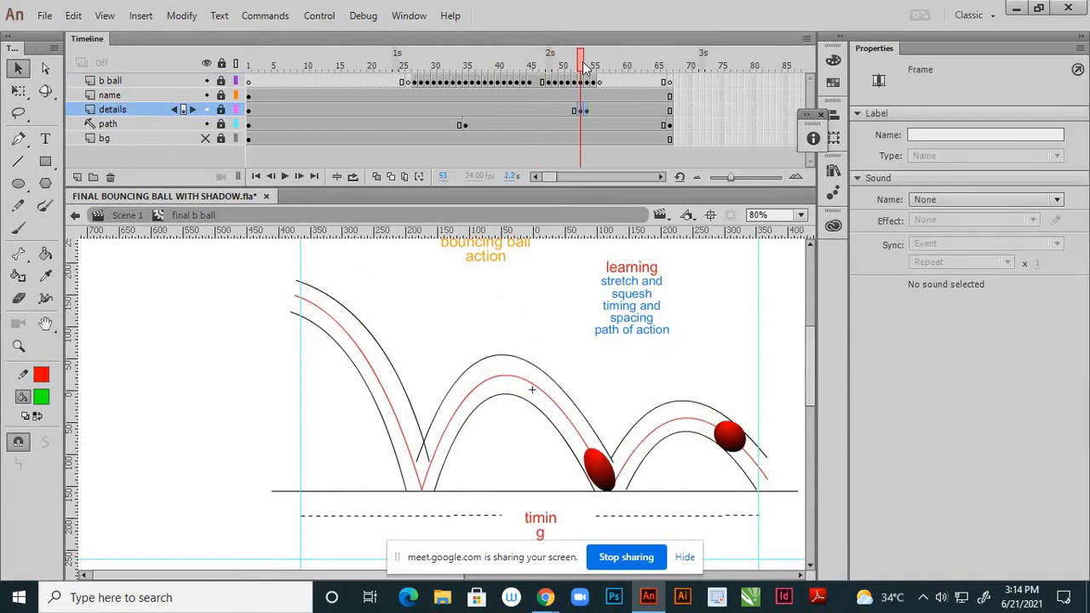
{"action": "key", "text": "ctrl+z"}
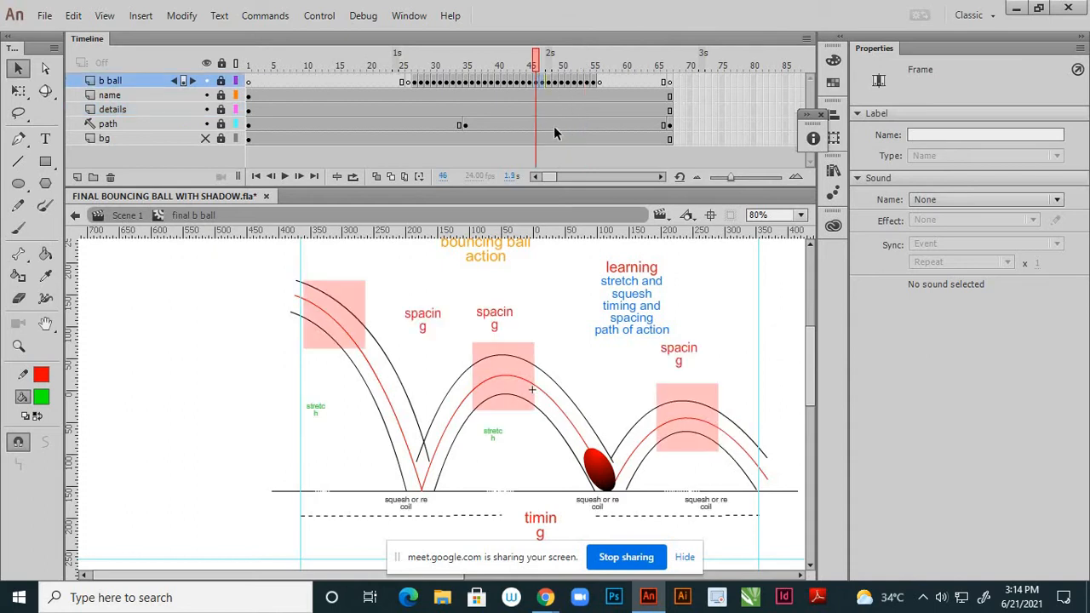
{"action": "mouse_move", "coordinate": [549, 59]}
{"action": "left_mouse_down"}
{"action": "mouse_move", "coordinate": [533, 62]}
{"action": "mouse_move", "coordinate": [552, 73]}
{"action": "left_mouse_up"}
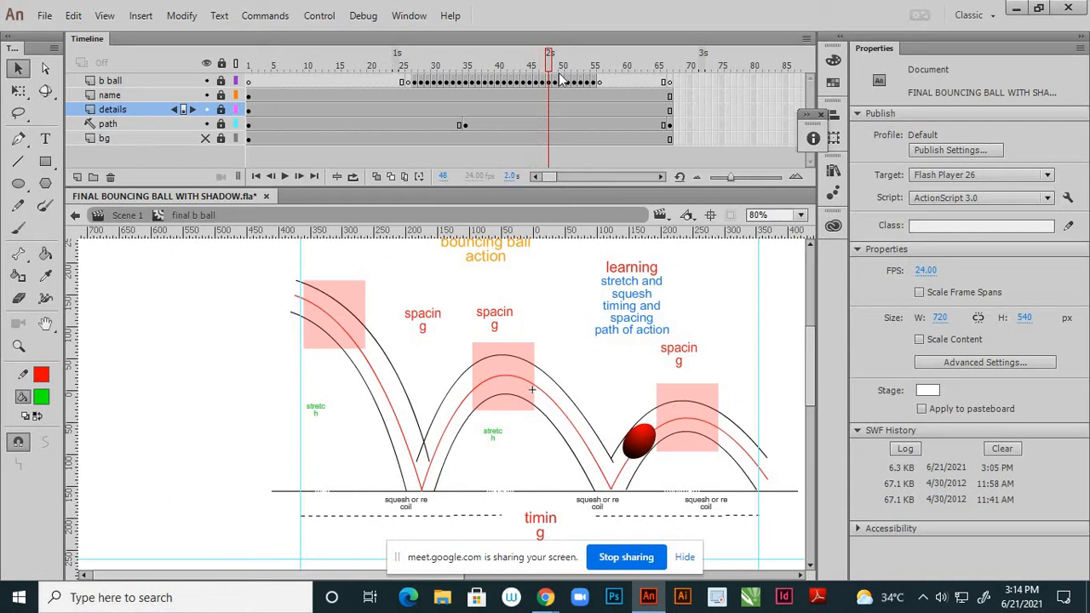
{"action": "left_click", "coordinate": [567, 82]}
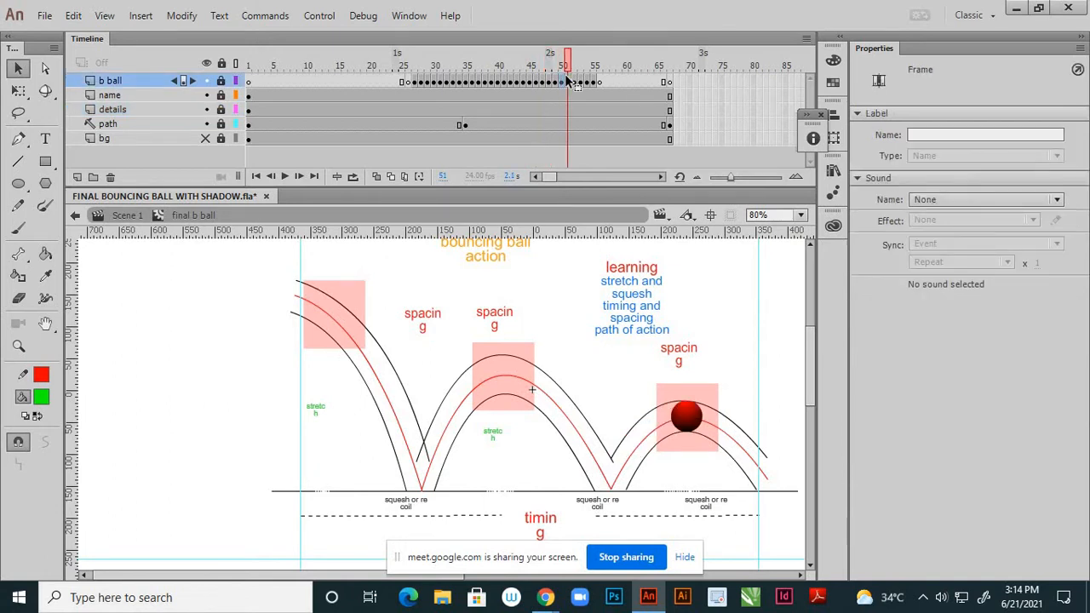
Scrub the animation from frame 51 through frame 55 to frame 58, and show the bg layer briefly before hiding it again
{"action": "left_click", "coordinate": [571, 63]}
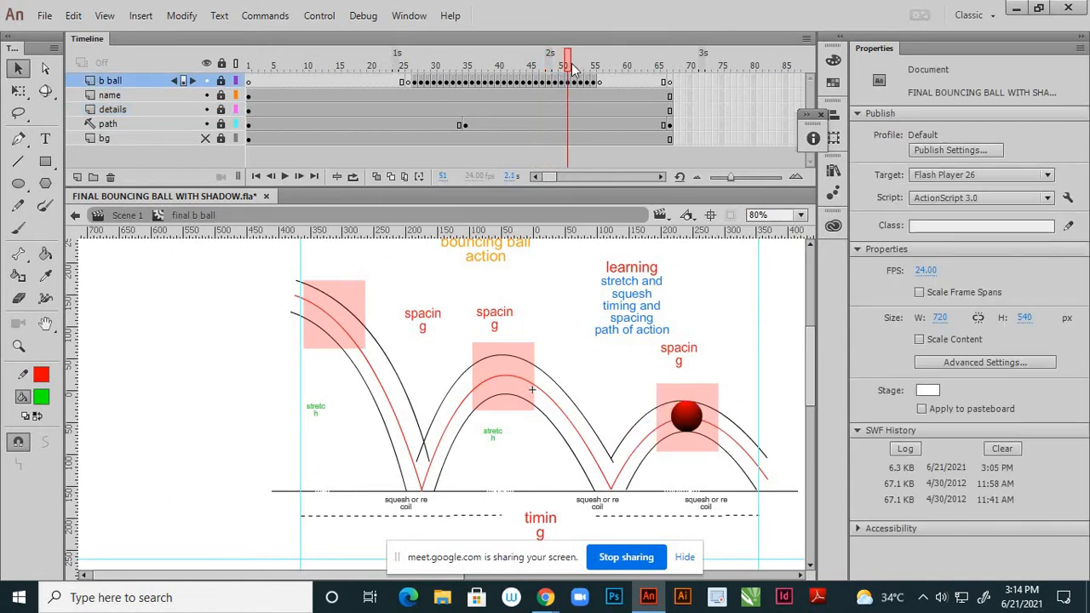
{"action": "left_click_drag", "start_coordinate": [573, 68], "coordinate": [594, 75]}
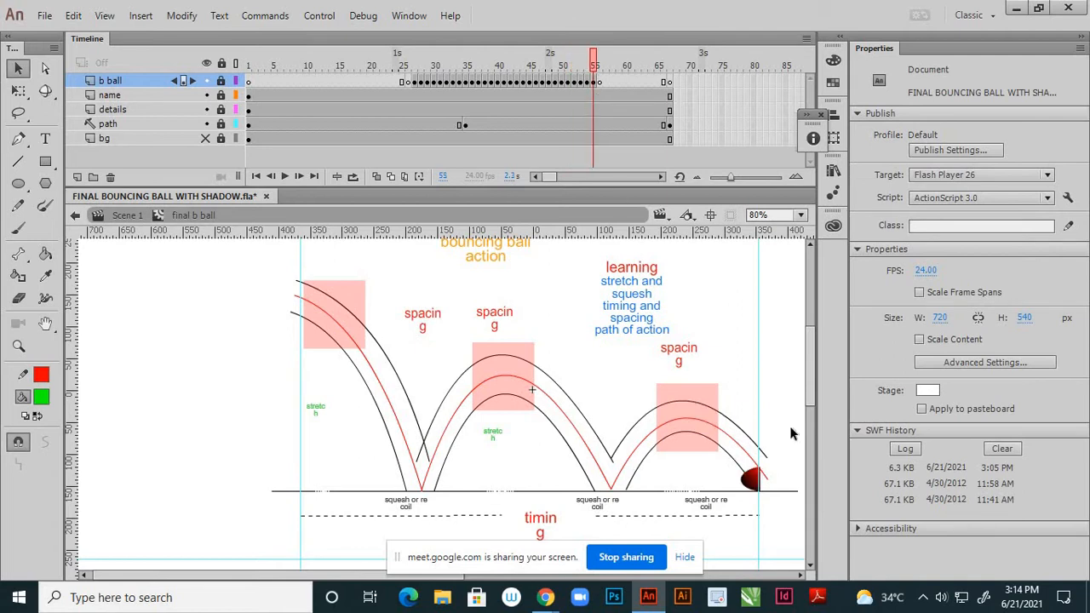
{"action": "left_click_drag", "start_coordinate": [607, 75], "coordinate": [612, 73]}
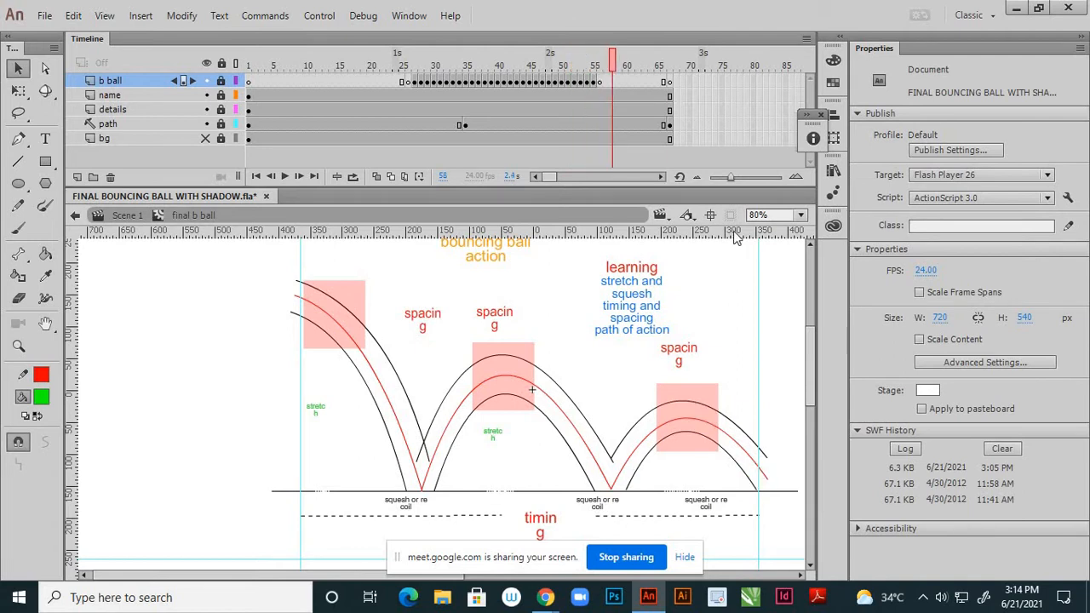
{"action": "left_click", "coordinate": [204, 138]}
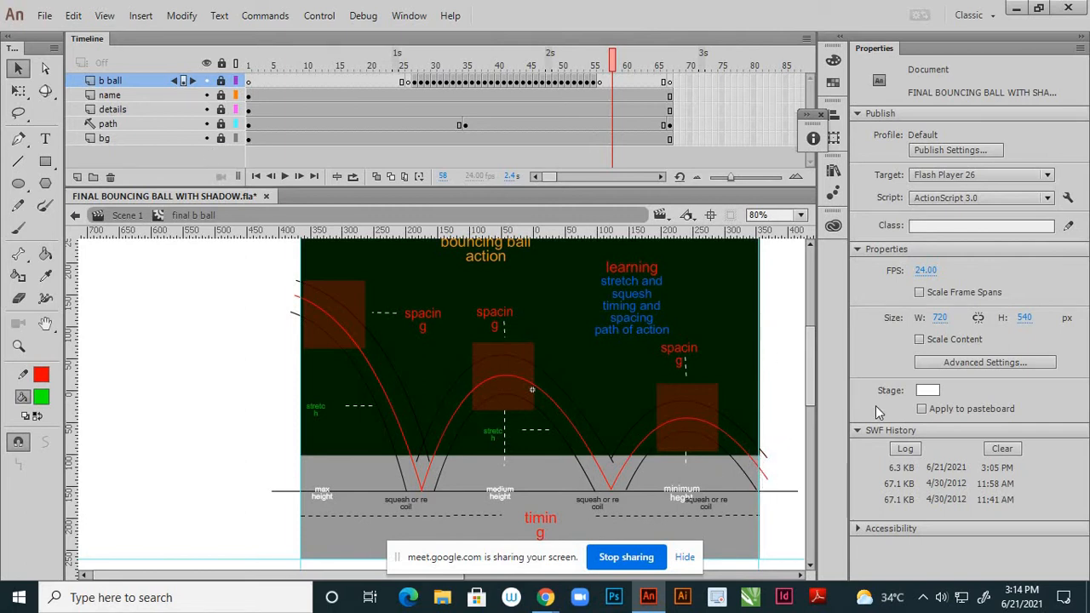
{"action": "left_click", "coordinate": [205, 138]}
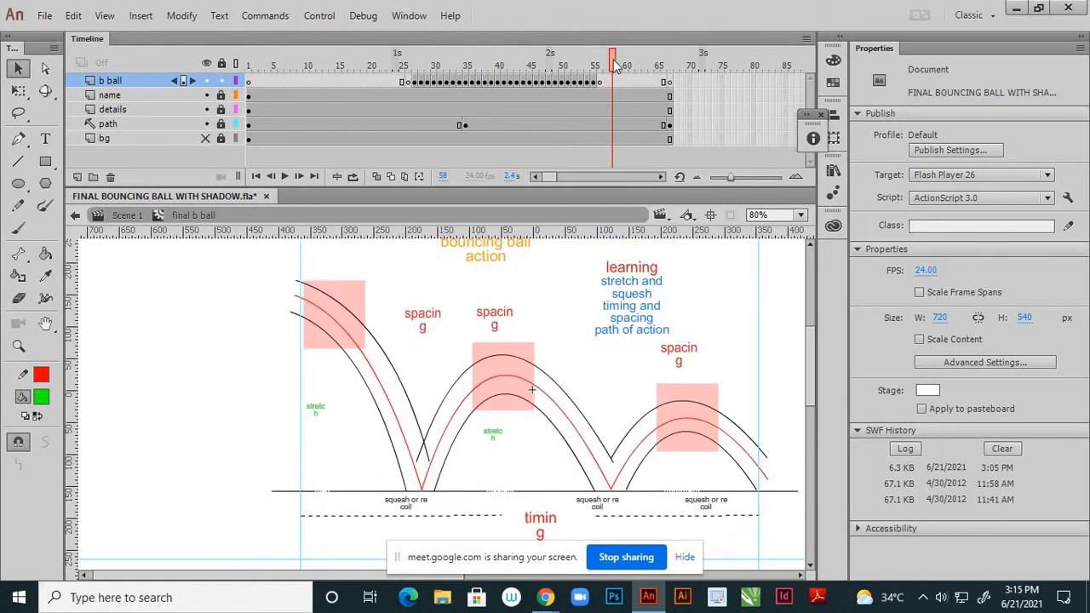
Turn on onion skinning at frame 27 of the b ball layer and extend its range to about frame 57
{"action": "left_click", "coordinate": [414, 83]}
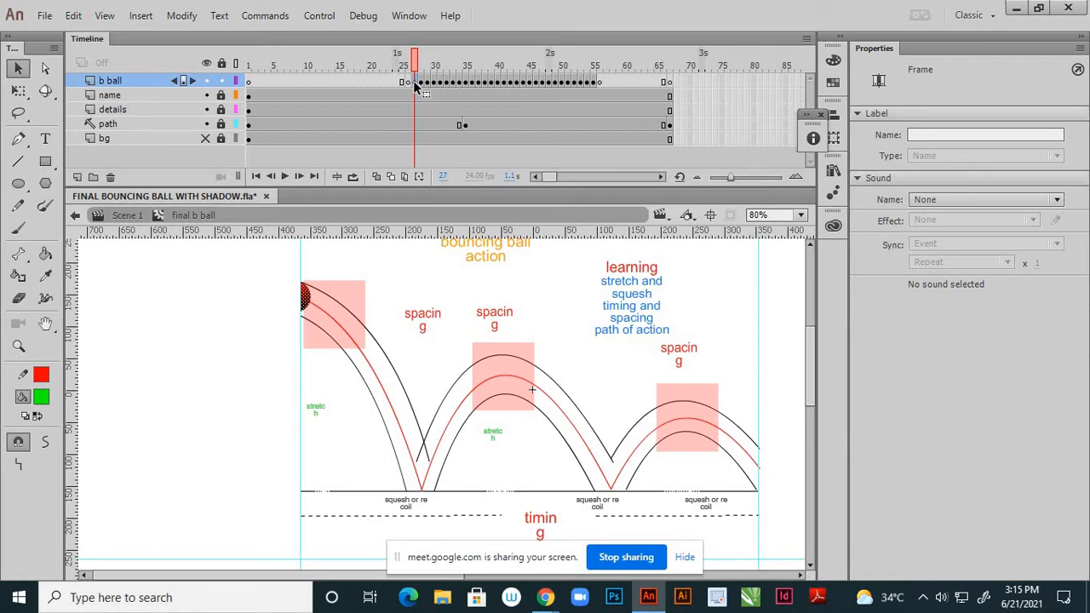
{"action": "left_click", "coordinate": [378, 176]}
{"action": "left_click_drag", "start_coordinate": [432, 57], "coordinate": [608, 57]}
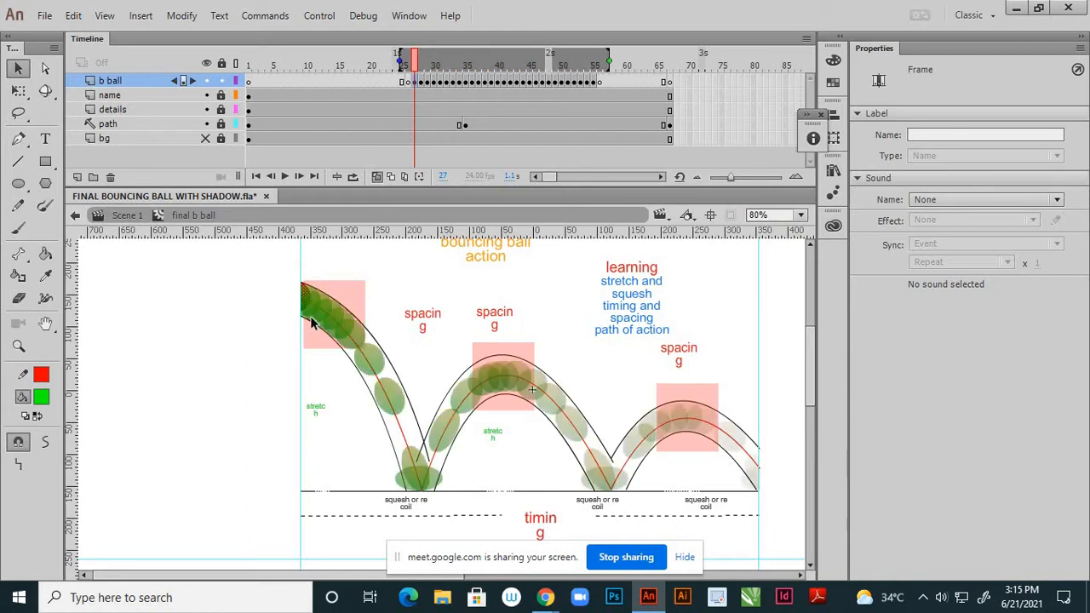
{"action": "left_click", "coordinate": [236, 550]}
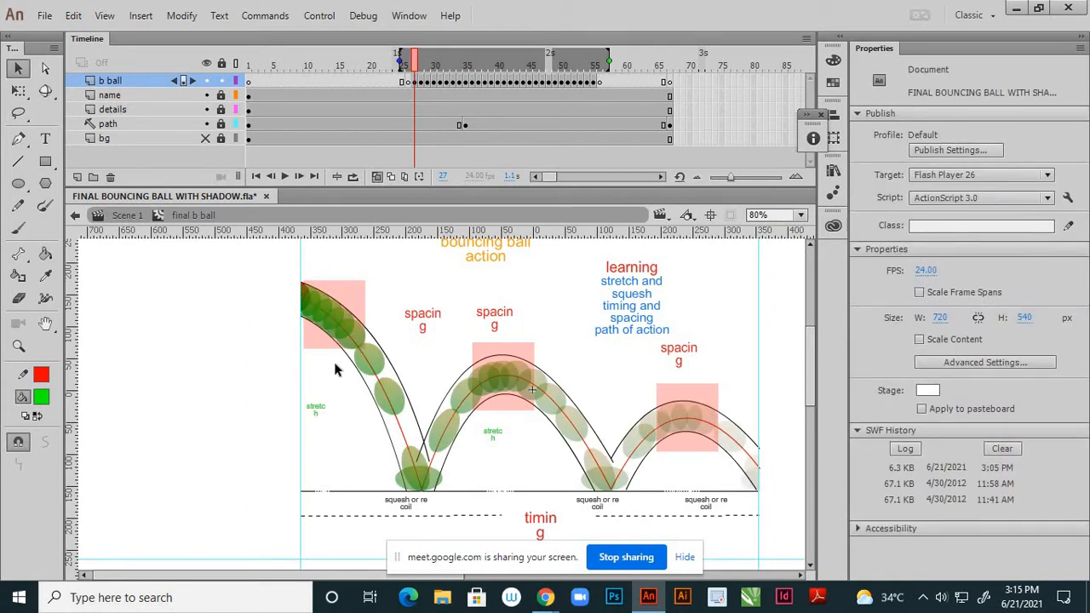
Examine the onion-skinned ball's spacing at the start of the first descent and closely at the middle arc's peak
{"action": "scroll", "coordinate": [320, 334], "scroll_direction": "up", "scroll_amount": 2}
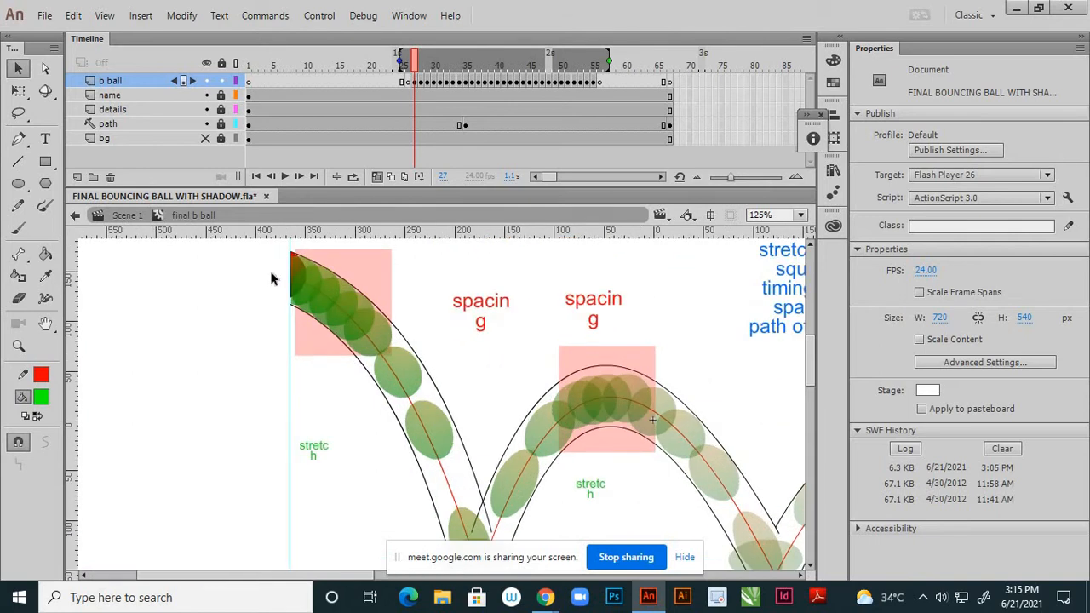
{"action": "scroll", "coordinate": [251, 320], "scroll_direction": "down", "scroll_amount": 2}
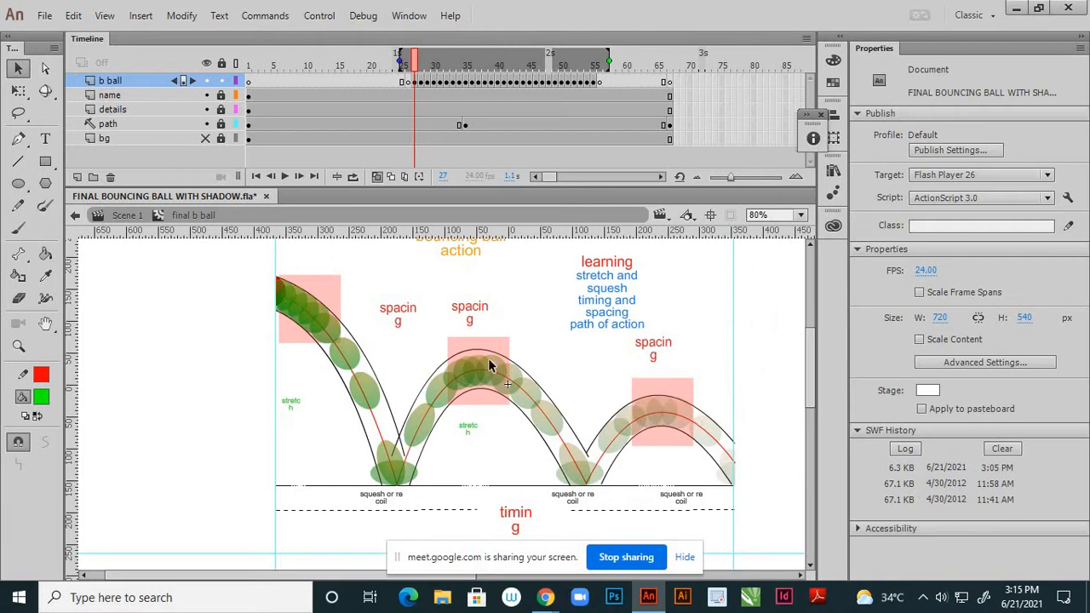
{"action": "scroll", "coordinate": [477, 387], "scroll_direction": "up", "scroll_amount": 2}
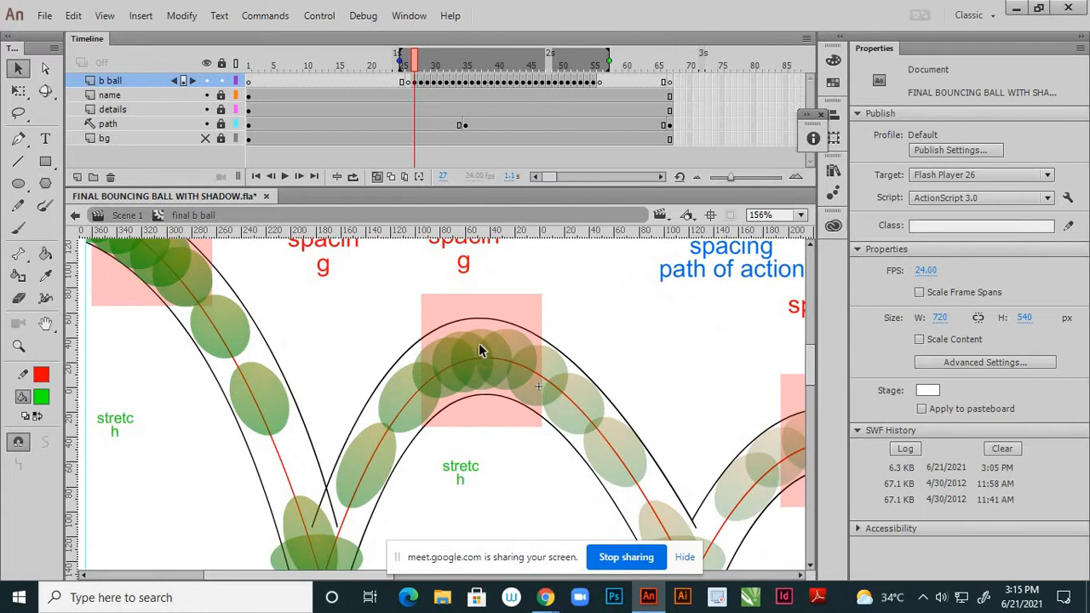
{"action": "scroll", "coordinate": [477, 370], "scroll_direction": "up", "scroll_amount": 1}
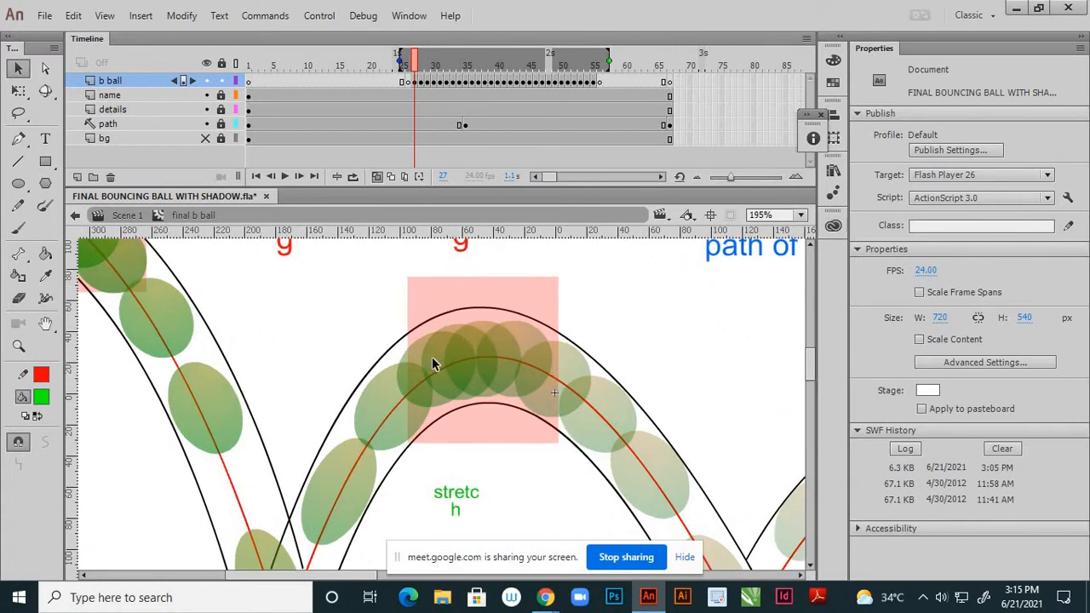
{"action": "scroll", "coordinate": [442, 361], "scroll_direction": "up", "scroll_amount": 2}
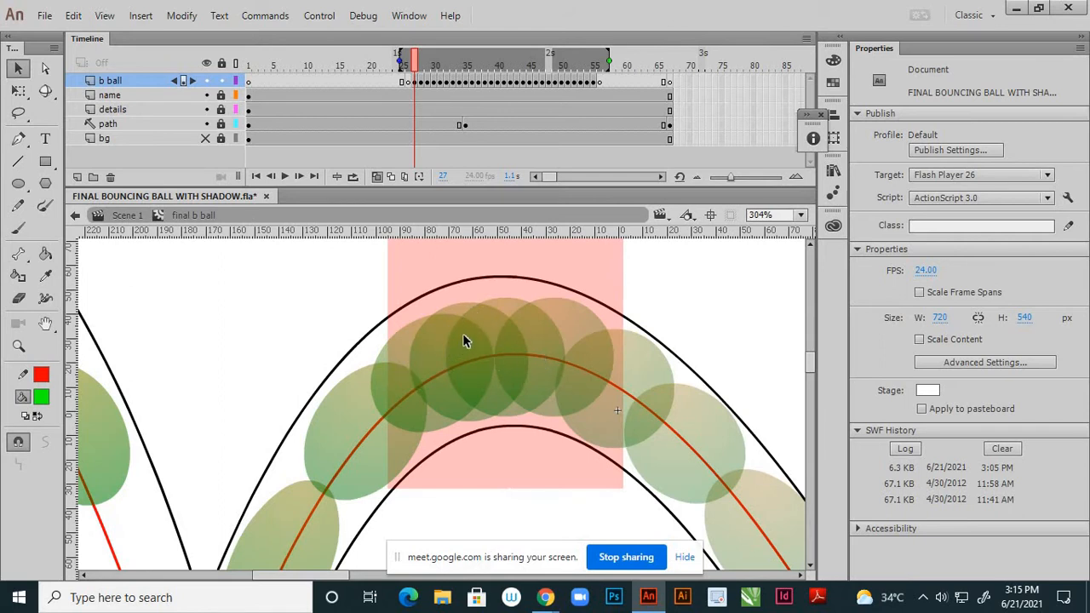
{"action": "scroll", "coordinate": [464, 334], "scroll_direction": "down", "scroll_amount": 4}
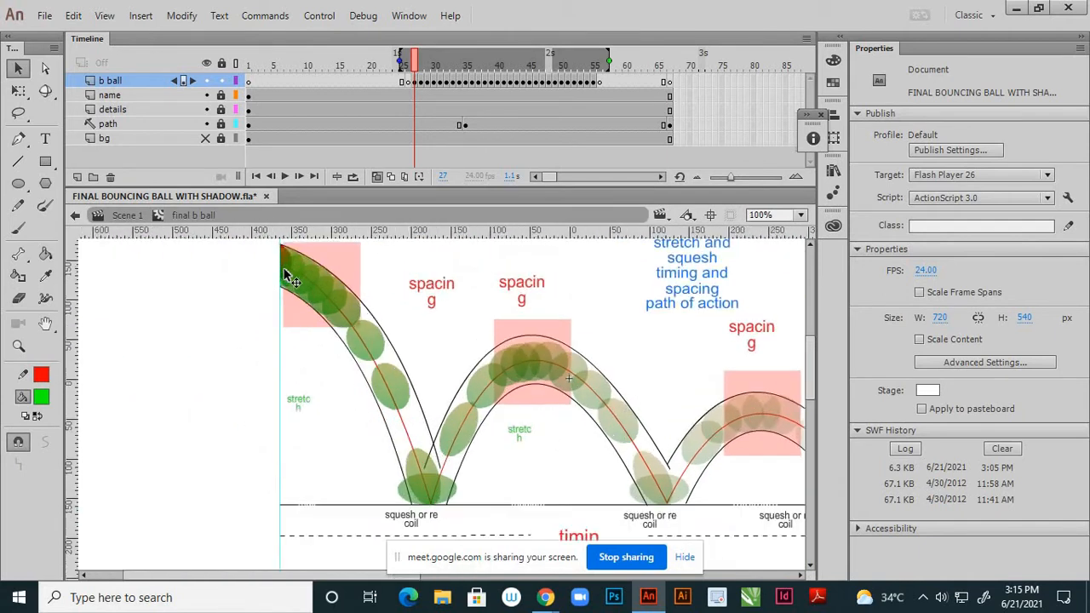
Examine how the ball positions are spaced along the first descent, inside and below the highlighted spacing box
{"action": "scroll", "coordinate": [290, 277], "scroll_direction": "up", "scroll_amount": 1}
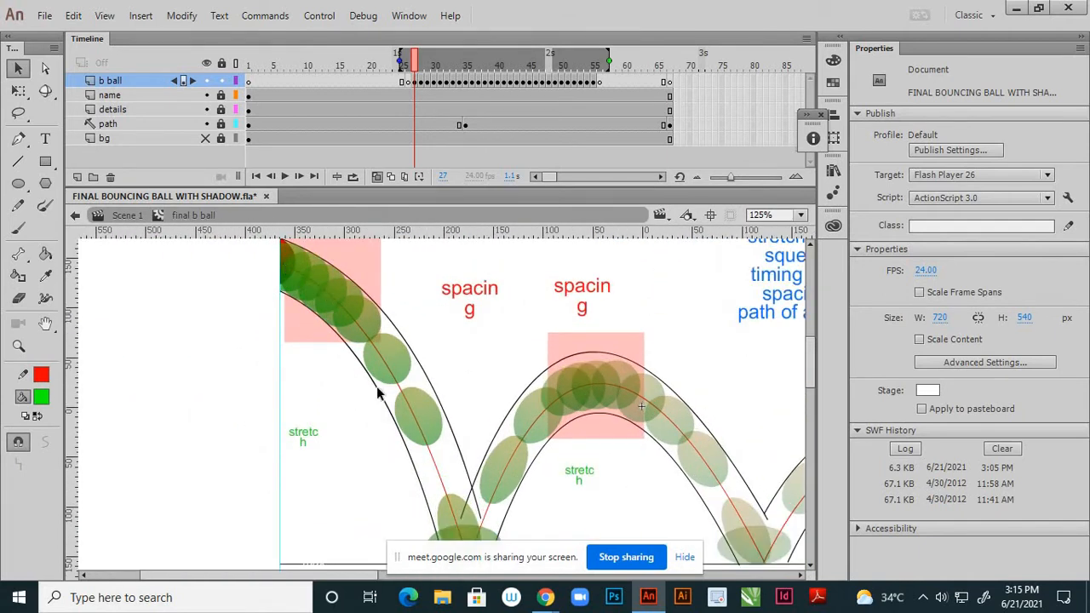
{"action": "scroll", "coordinate": [357, 286], "scroll_direction": "up", "scroll_amount": 2}
{"action": "scroll", "coordinate": [355, 411], "scroll_direction": "down", "scroll_amount": 2}
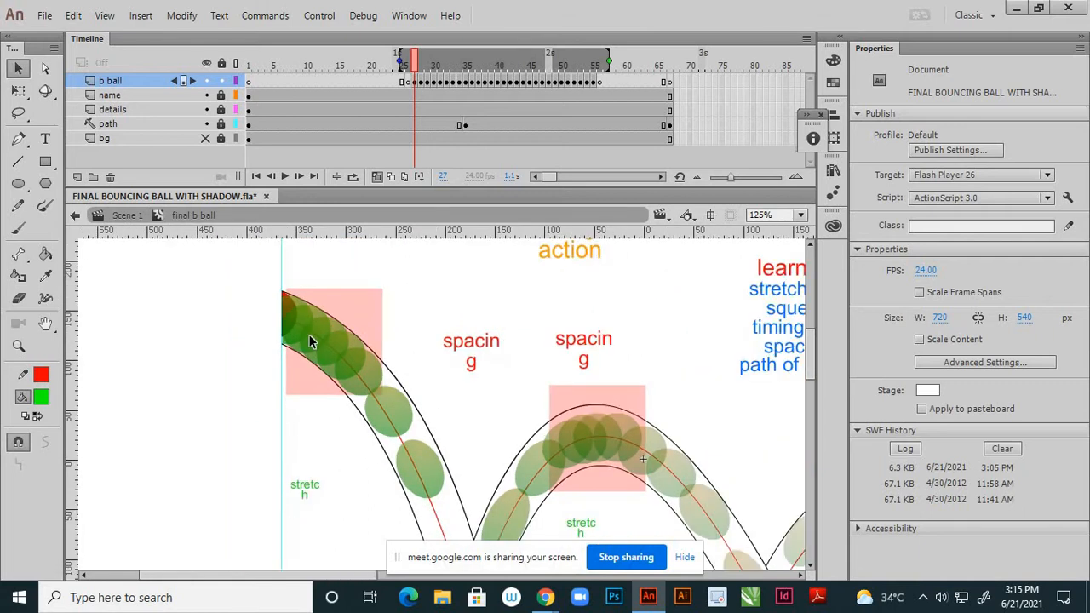
{"action": "scroll", "coordinate": [290, 322], "scroll_direction": "up", "scroll_amount": 2}
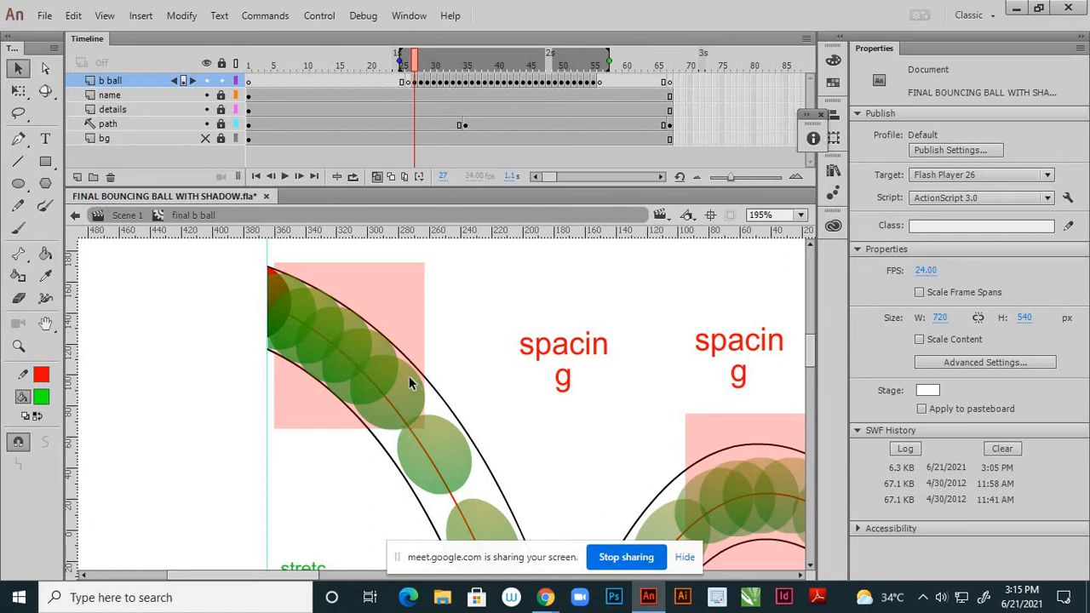
{"action": "scroll", "coordinate": [409, 376], "scroll_direction": "down", "scroll_amount": 2}
{"action": "scroll", "coordinate": [405, 408], "scroll_direction": "up", "scroll_amount": 1}
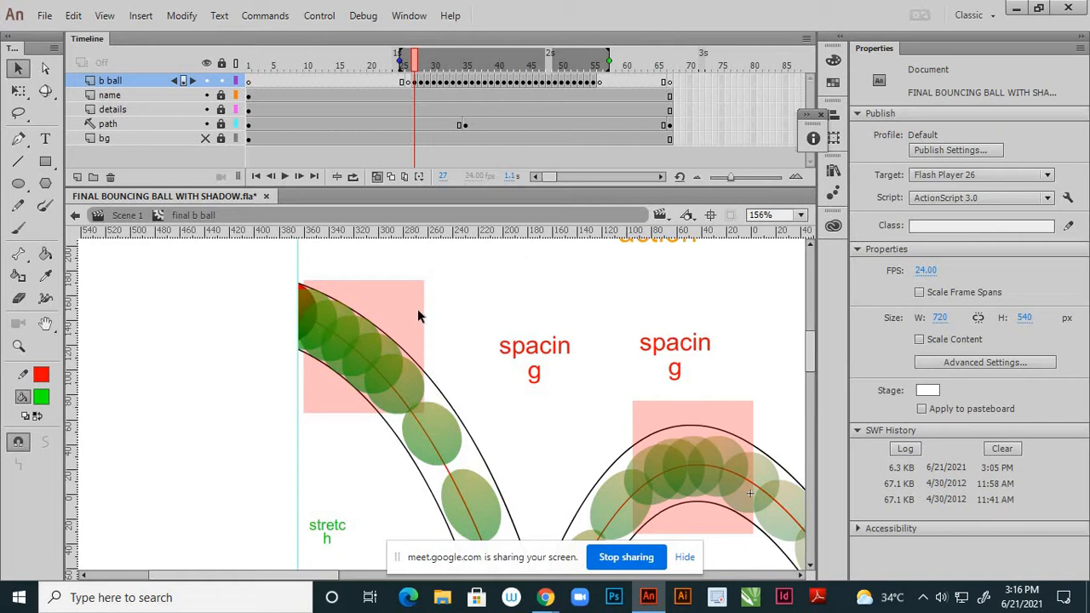
{"action": "scroll", "coordinate": [446, 434], "scroll_direction": "down", "scroll_amount": 3}
{"action": "scroll", "coordinate": [453, 390], "scroll_direction": "down", "scroll_amount": 2}
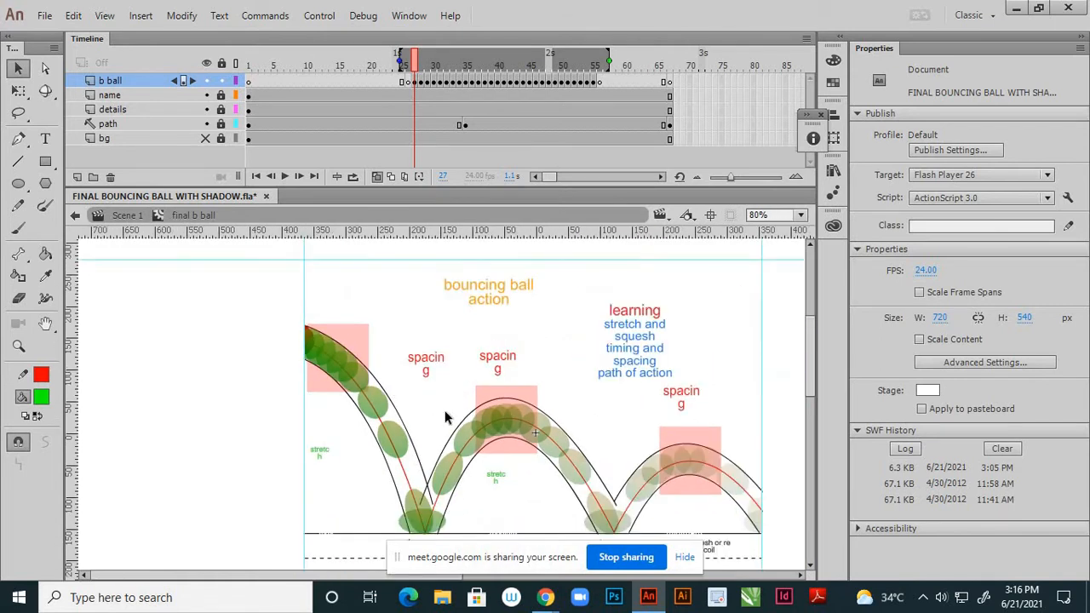
Examine the ball's spacing, stretch and squash along the middle arc, and compare them with the last arc and the whole path
{"action": "scroll", "coordinate": [350, 523], "scroll_direction": "up", "scroll_amount": 2}
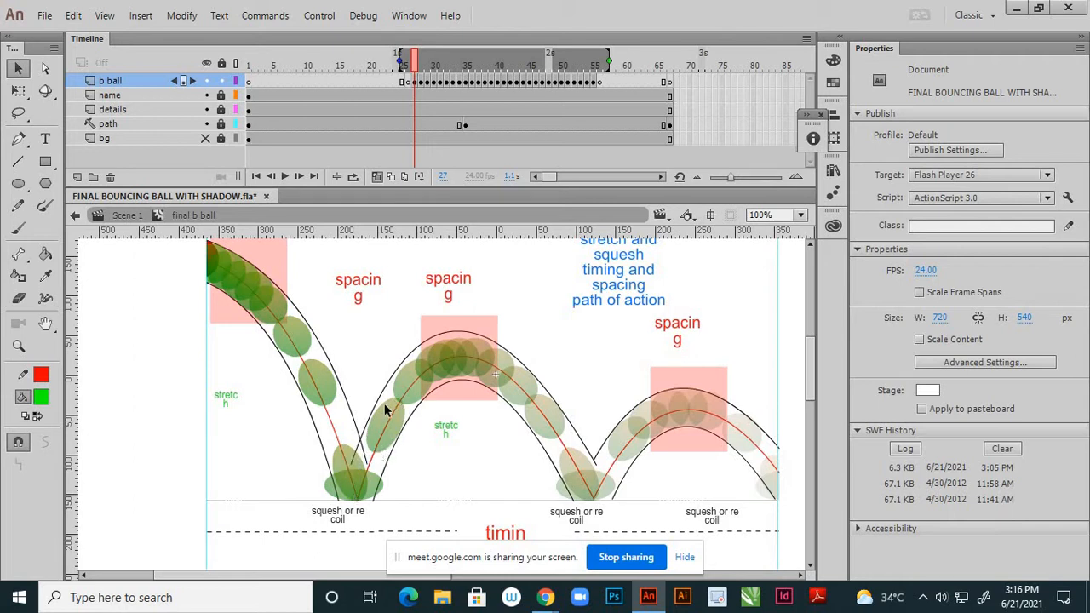
{"action": "scroll", "coordinate": [430, 384], "scroll_direction": "up", "scroll_amount": 2}
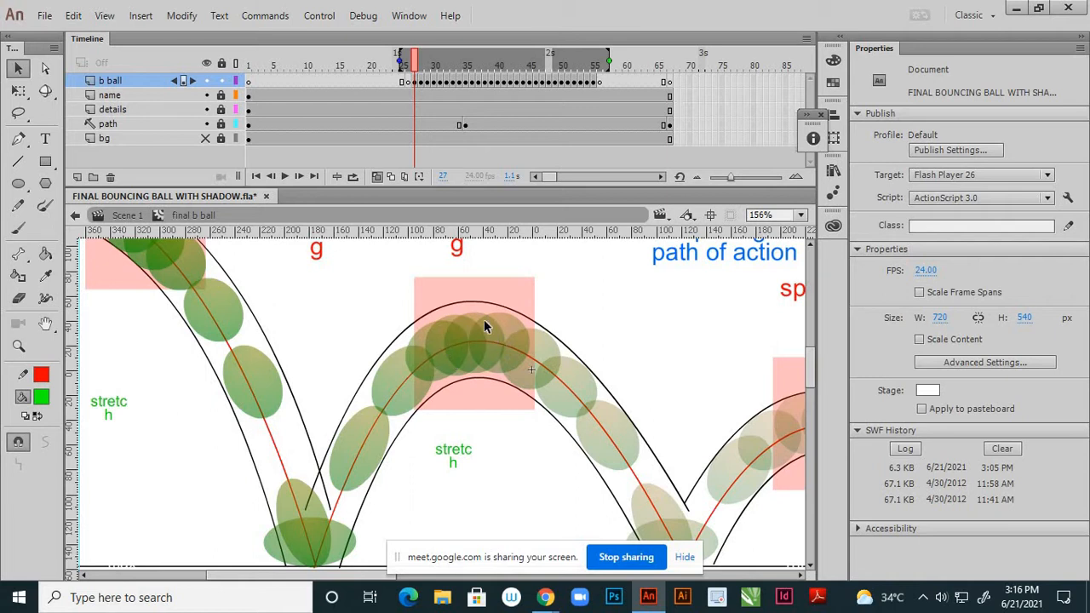
{"action": "scroll", "coordinate": [473, 305], "scroll_direction": "down", "scroll_amount": 1}
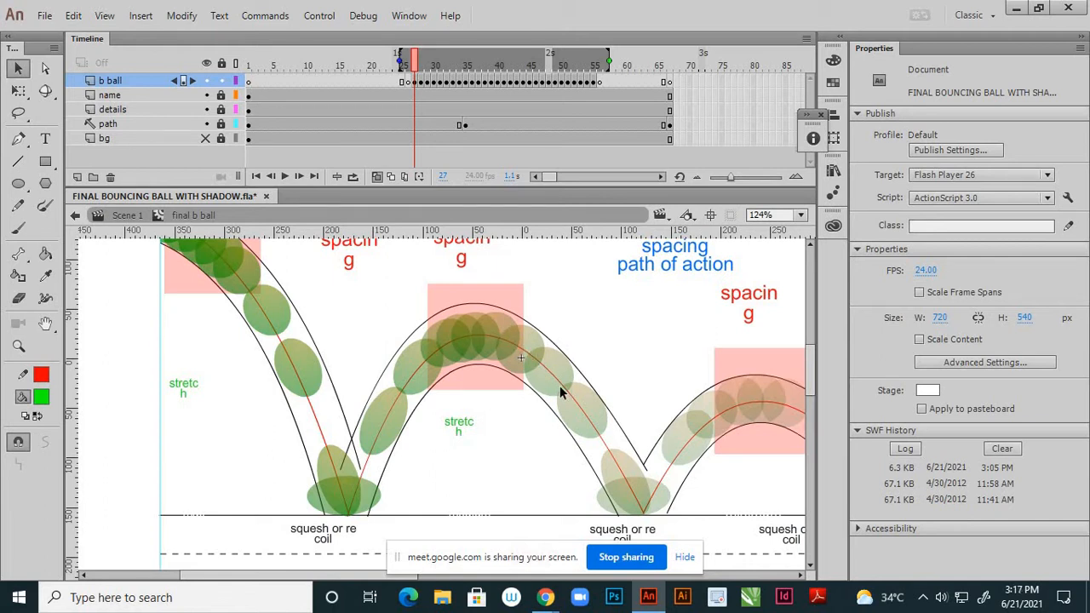
{"action": "scroll", "coordinate": [559, 391], "scroll_direction": "down", "scroll_amount": 1}
{"action": "scroll", "coordinate": [561, 428], "scroll_direction": "down", "scroll_amount": 2}
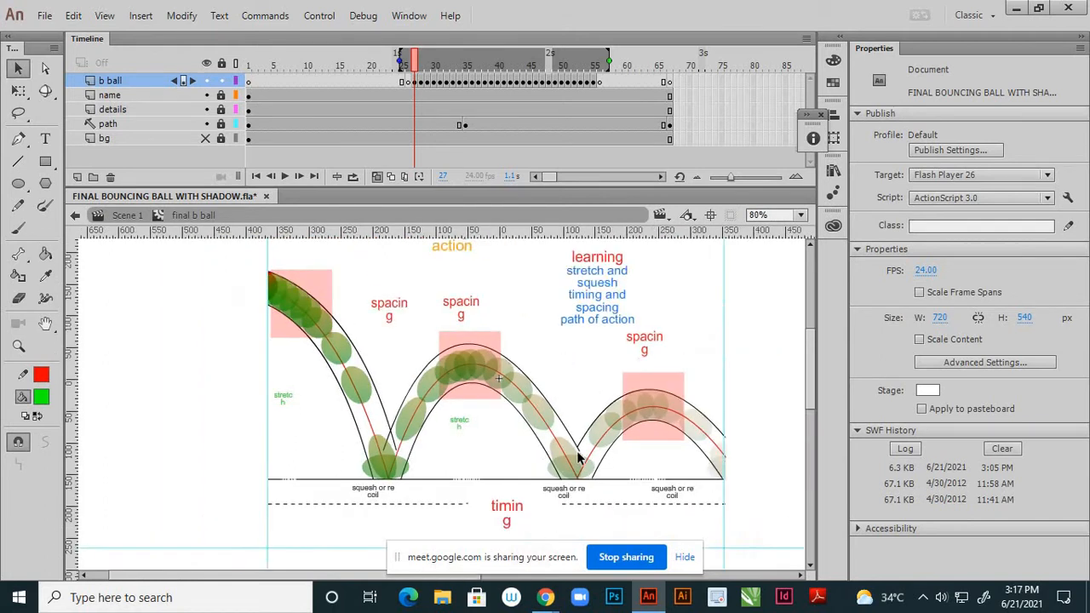
{"action": "scroll", "coordinate": [566, 427], "scroll_direction": "down", "scroll_amount": 1}
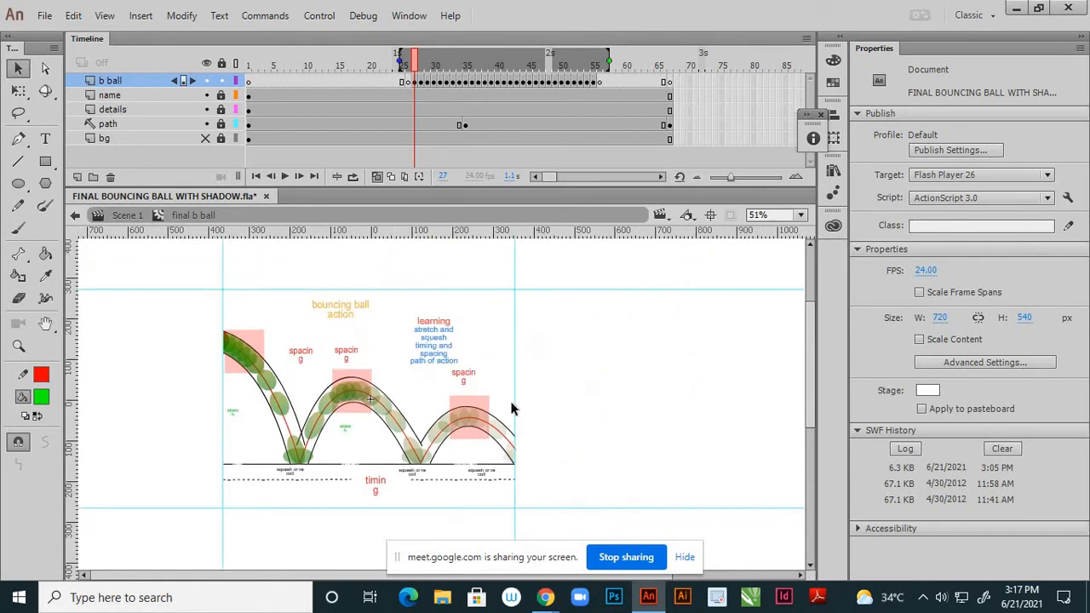
{"action": "scroll", "coordinate": [219, 413], "scroll_direction": "up", "scroll_amount": 1}
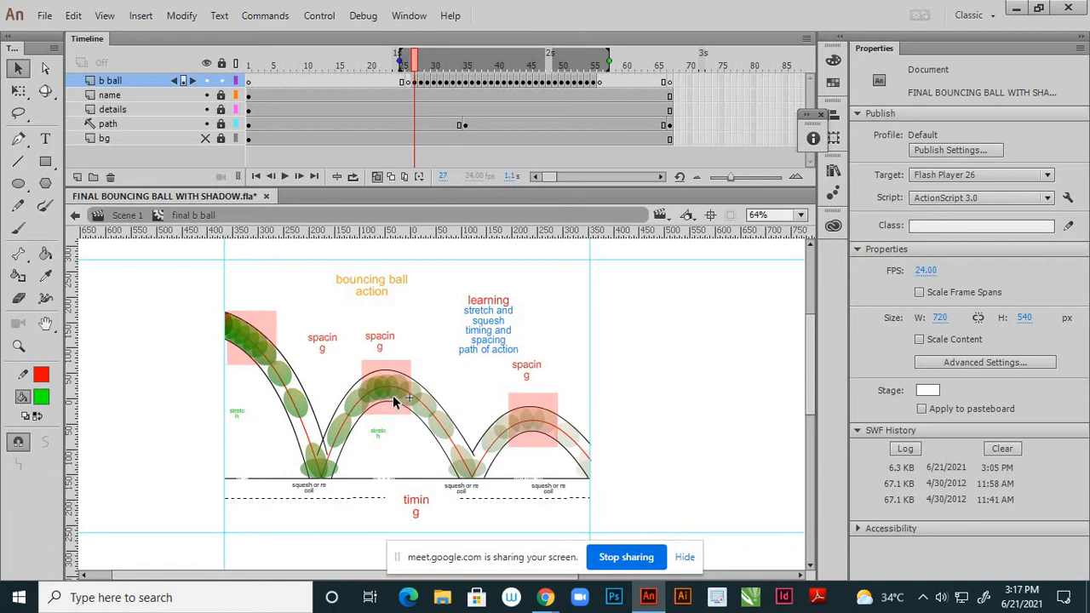
{"action": "scroll", "coordinate": [387, 395], "scroll_direction": "up", "scroll_amount": 2}
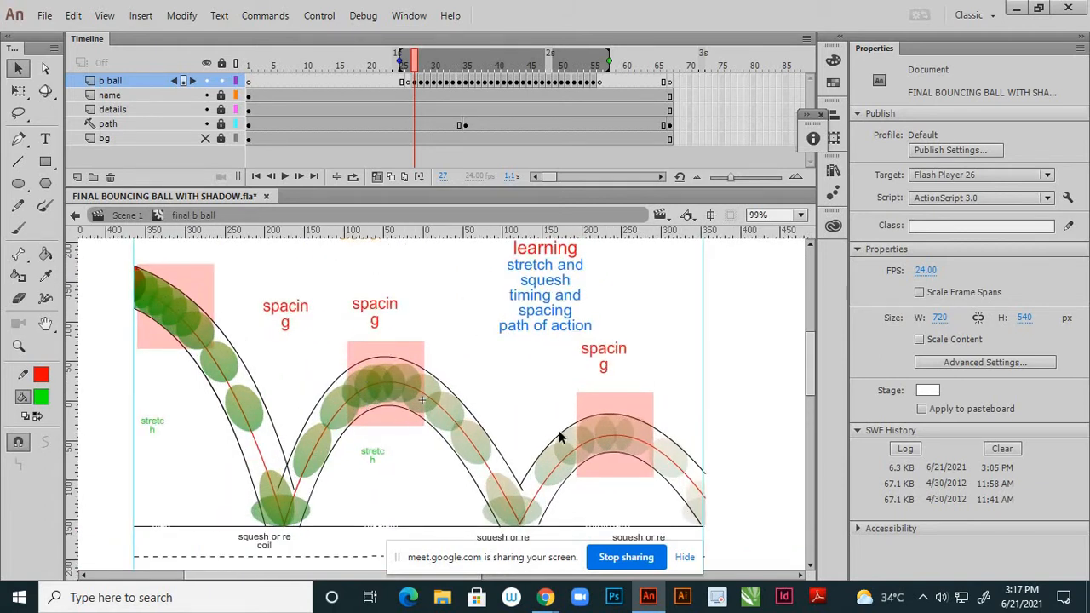
{"action": "scroll", "coordinate": [523, 413], "scroll_direction": "down", "scroll_amount": 1}
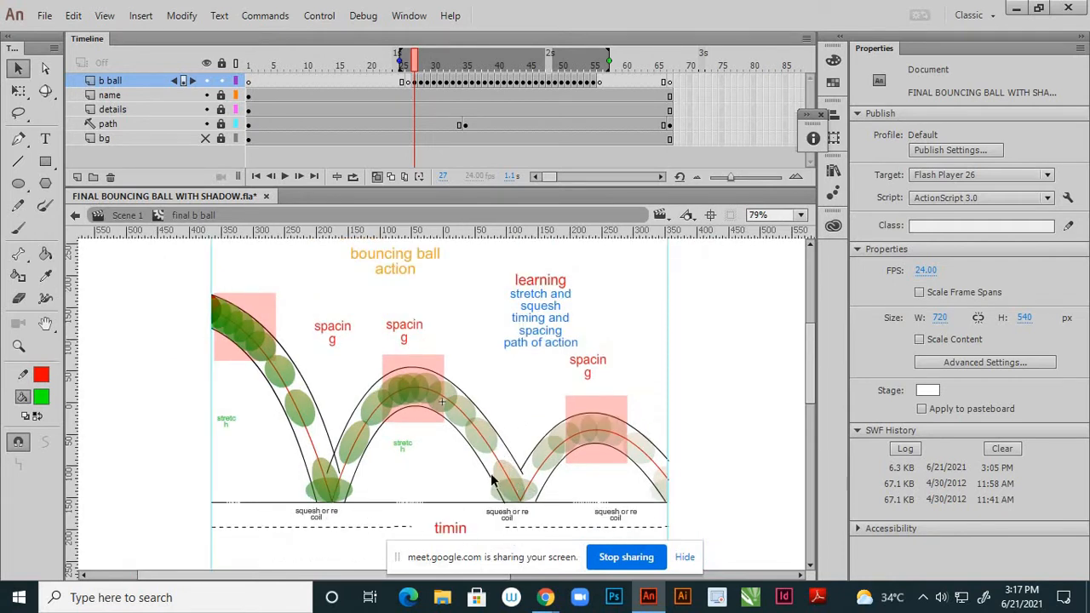
{"action": "scroll", "coordinate": [497, 442], "scroll_direction": "down", "scroll_amount": 1}
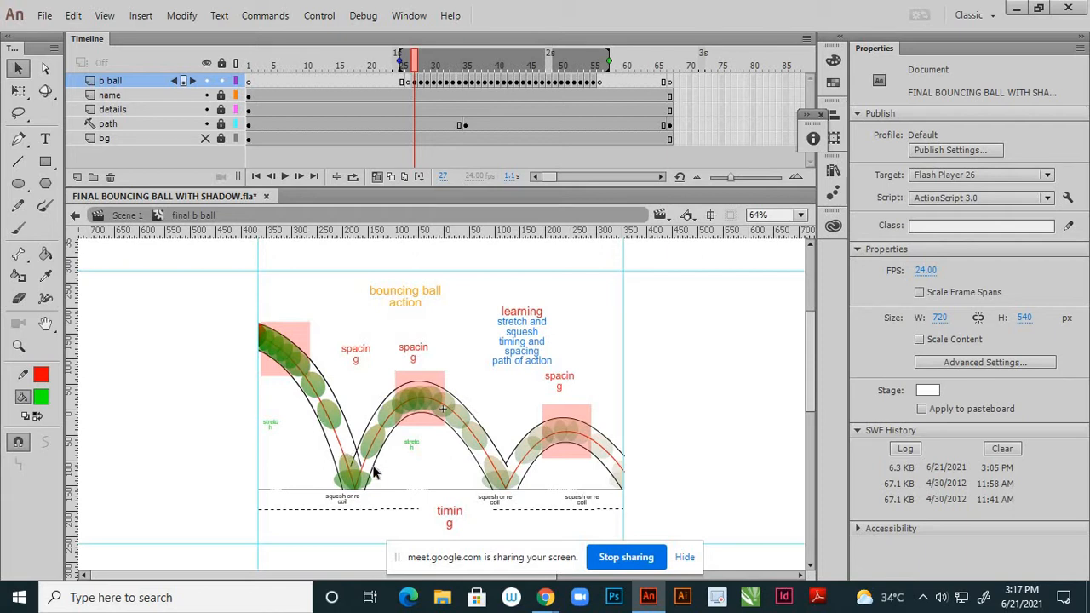
{"action": "scroll", "coordinate": [372, 471], "scroll_direction": "up", "scroll_amount": 2}
{"action": "scroll", "coordinate": [393, 460], "scroll_direction": "down", "scroll_amount": 1}
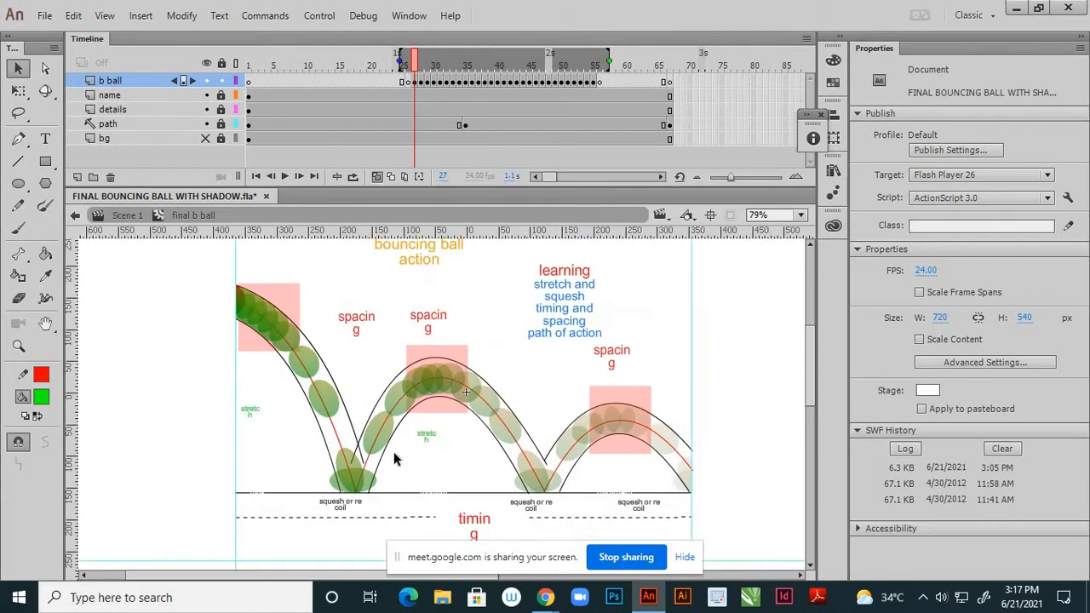
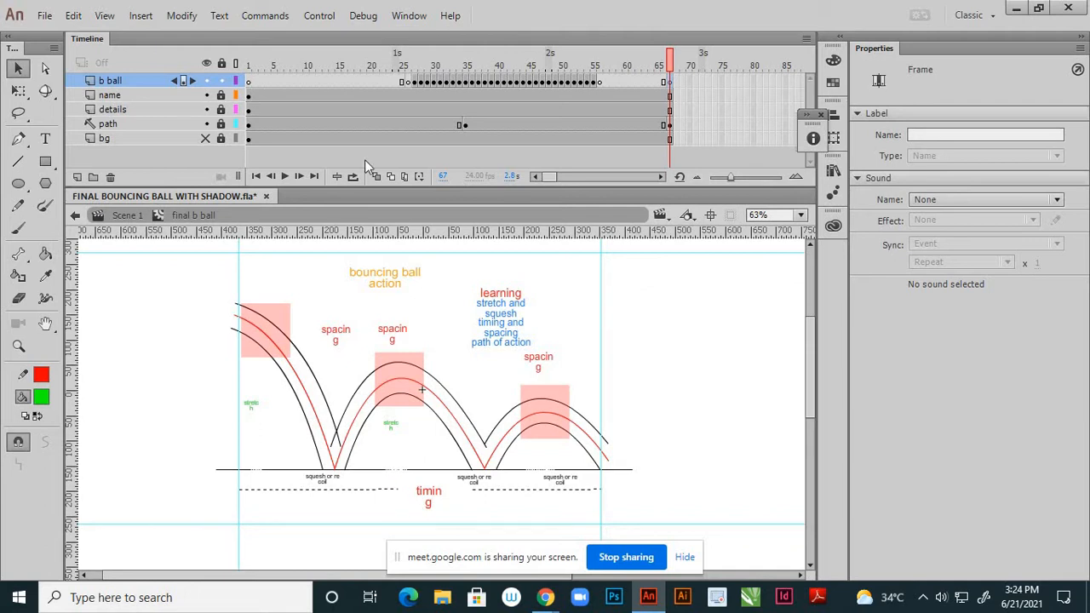
Inspect the b ball layer at frames 27, 55, 1 and 26, and scrub from frame 26 to frame 55 to review the full bounce
{"action": "left_click", "coordinate": [414, 81]}
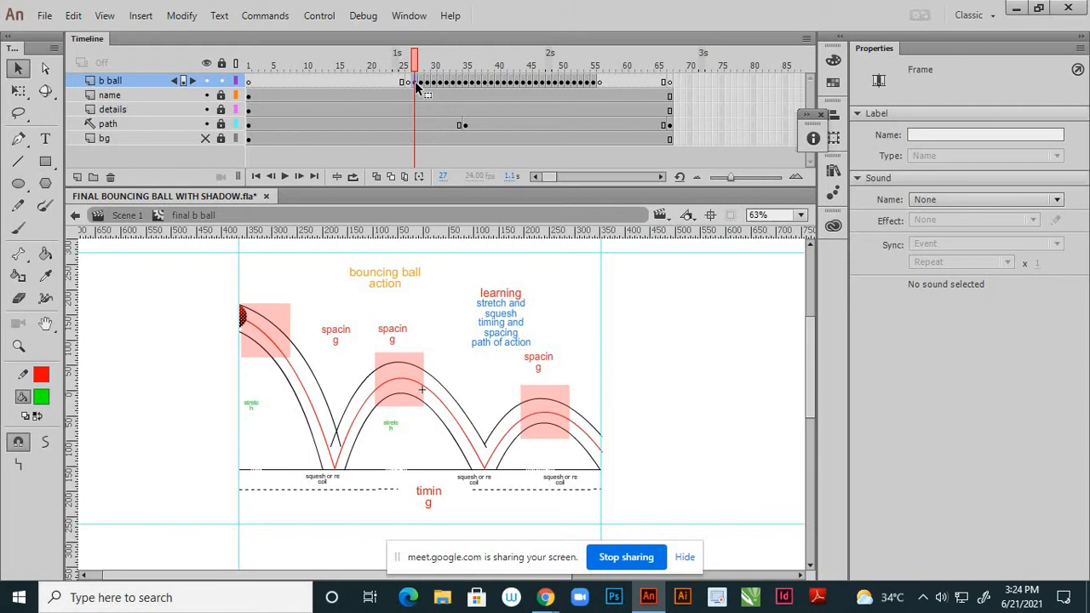
{"action": "left_click", "coordinate": [590, 80]}
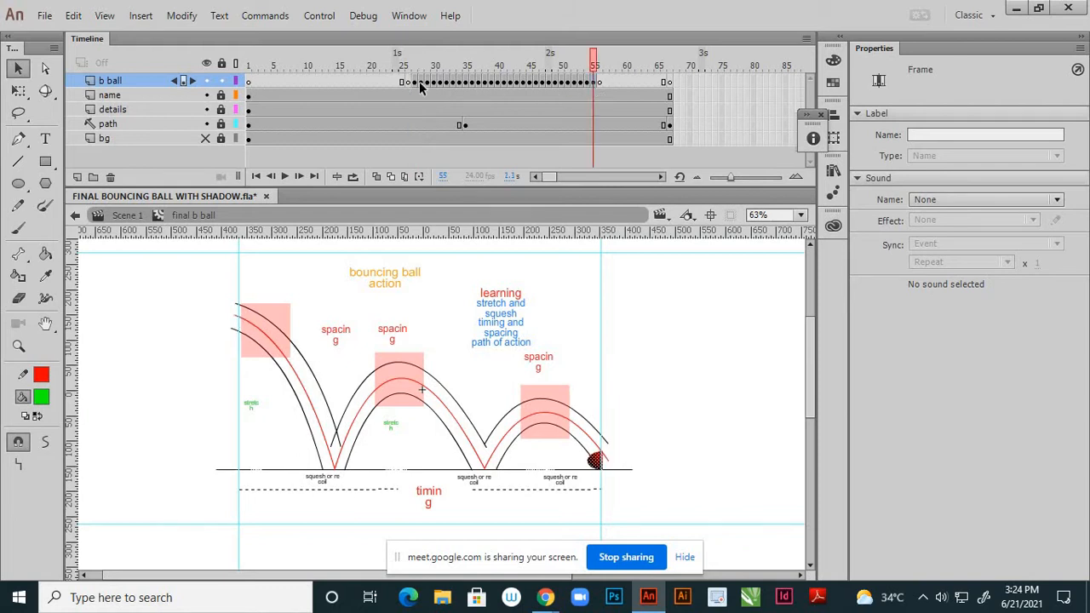
{"action": "left_click", "coordinate": [249, 80]}
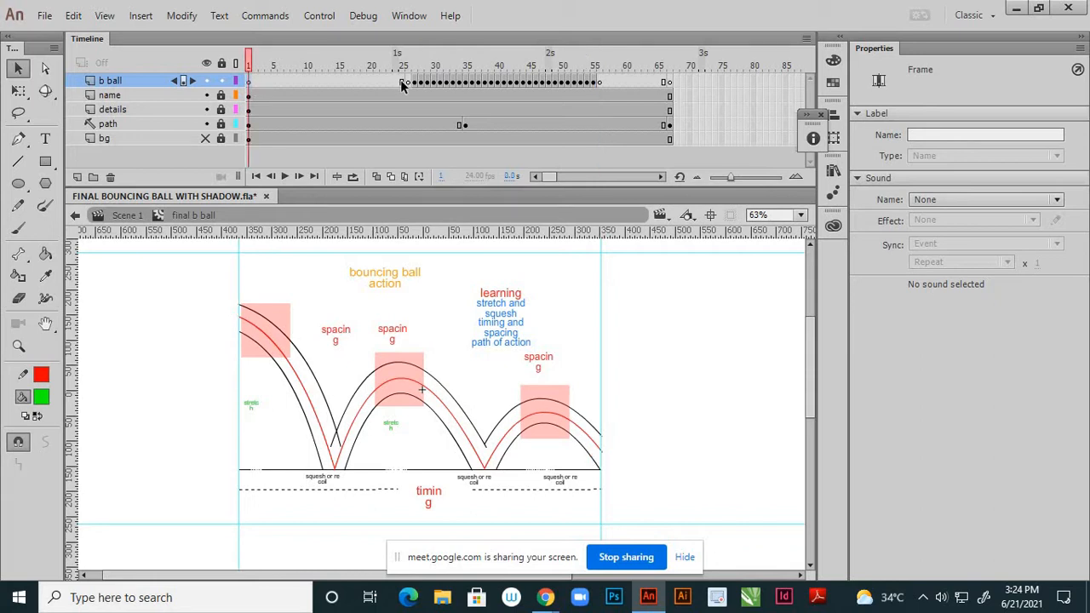
{"action": "left_click", "coordinate": [403, 81]}
{"action": "left_click", "coordinate": [407, 80]}
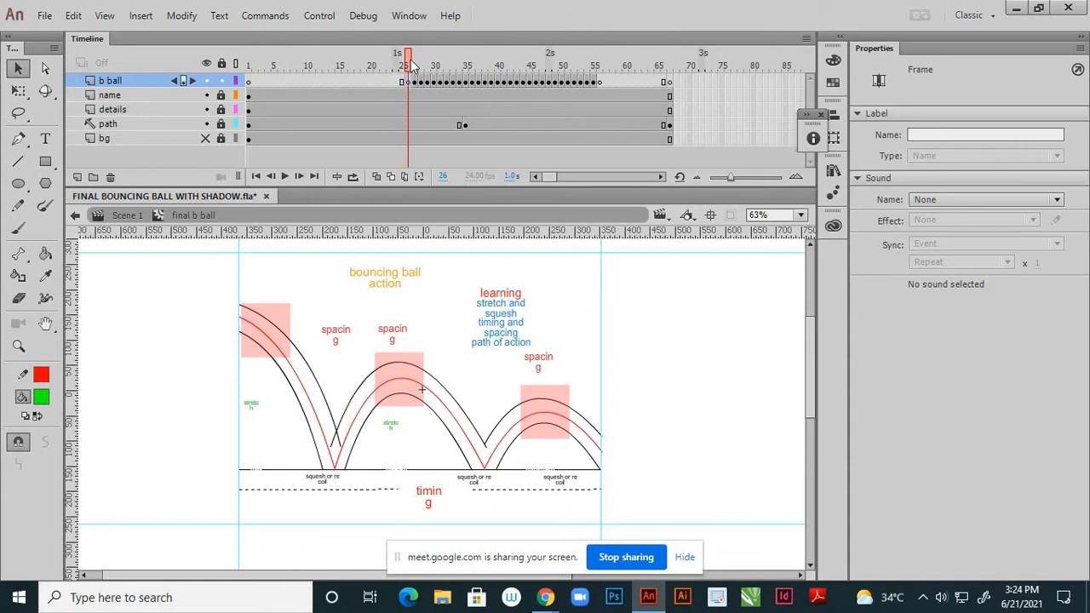
{"action": "left_click_drag", "start_coordinate": [410, 65], "coordinate": [594, 157]}
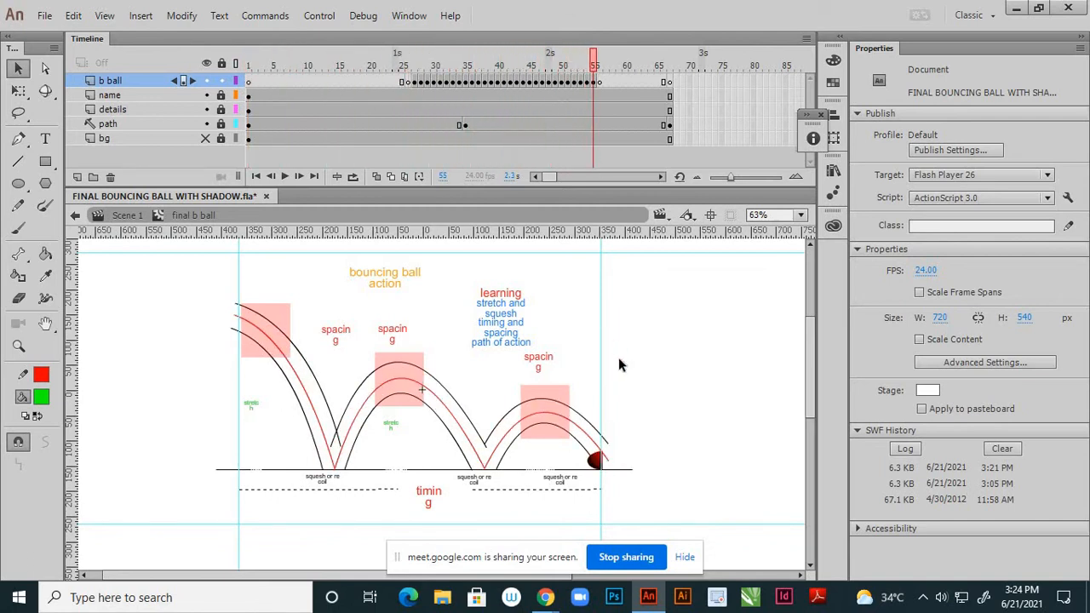
Scrub the timeline to frame 66, then test the movie in a maximized preview, watch the full bounce, and close the preview
{"action": "left_click", "coordinate": [600, 71]}
{"action": "left_click_drag", "start_coordinate": [603, 73], "coordinate": [664, 74]}
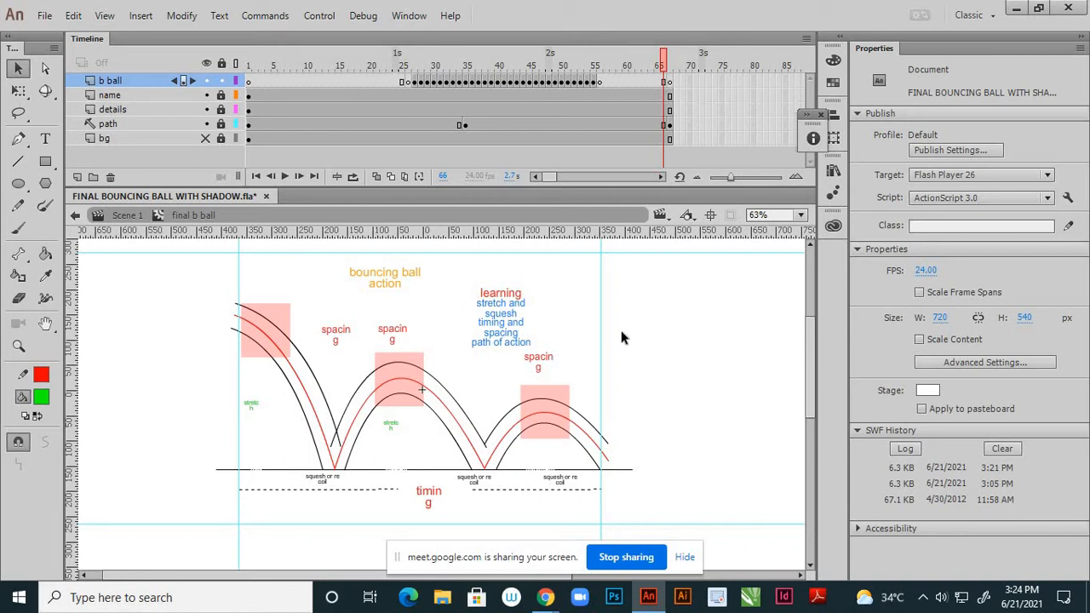
{"action": "key", "text": "ctrl+Return"}
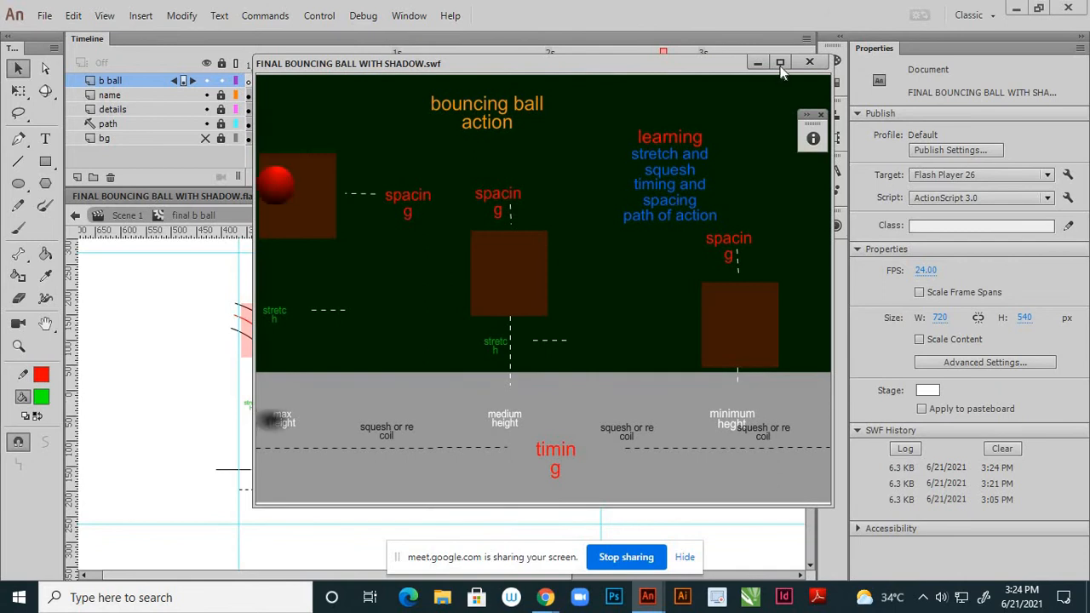
{"action": "left_click", "coordinate": [779, 63]}
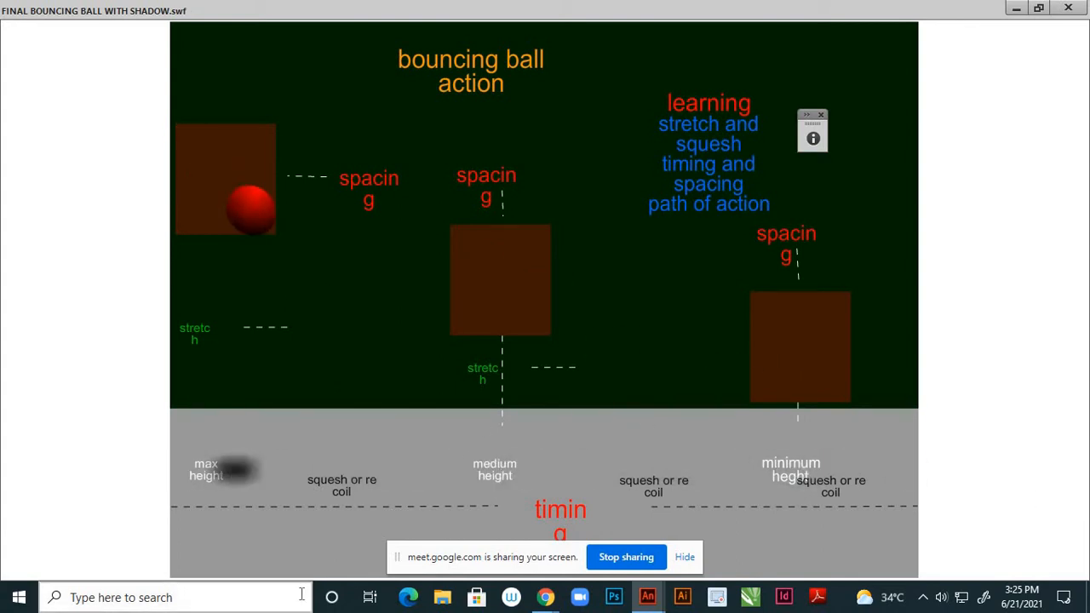
{"action": "left_click", "coordinate": [1068, 7]}
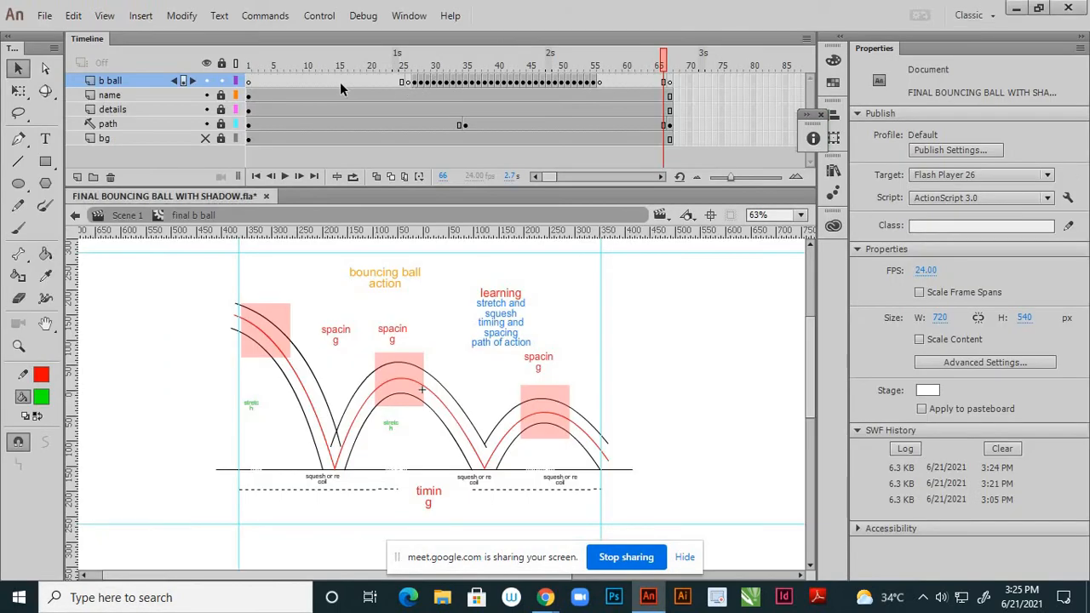
Return the b ball layer to frame 1 and view the whole path of action
{"action": "left_click", "coordinate": [250, 82]}
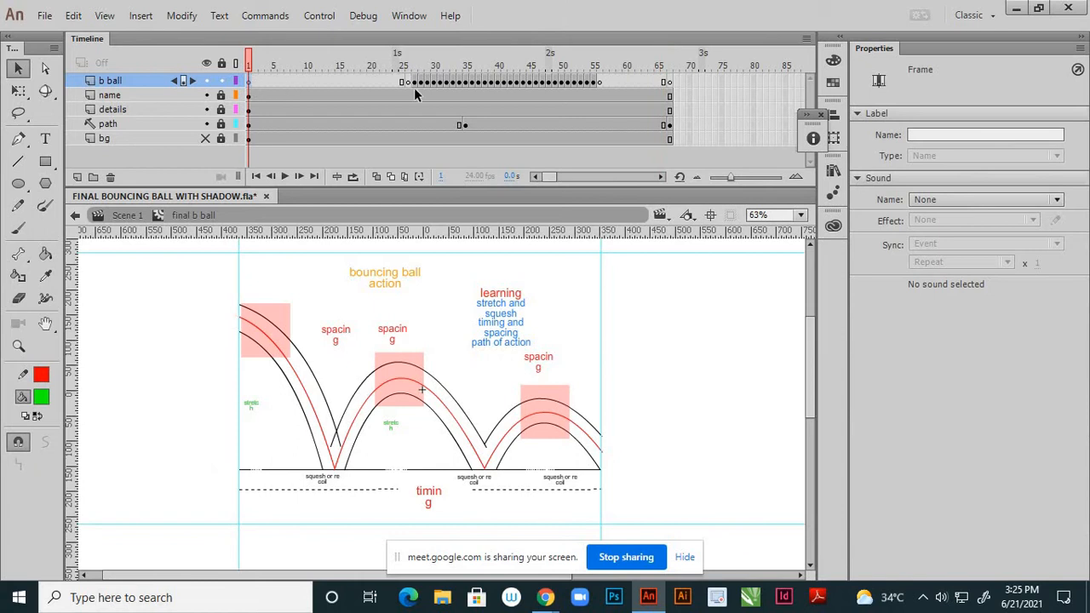
{"action": "left_click", "coordinate": [696, 342]}
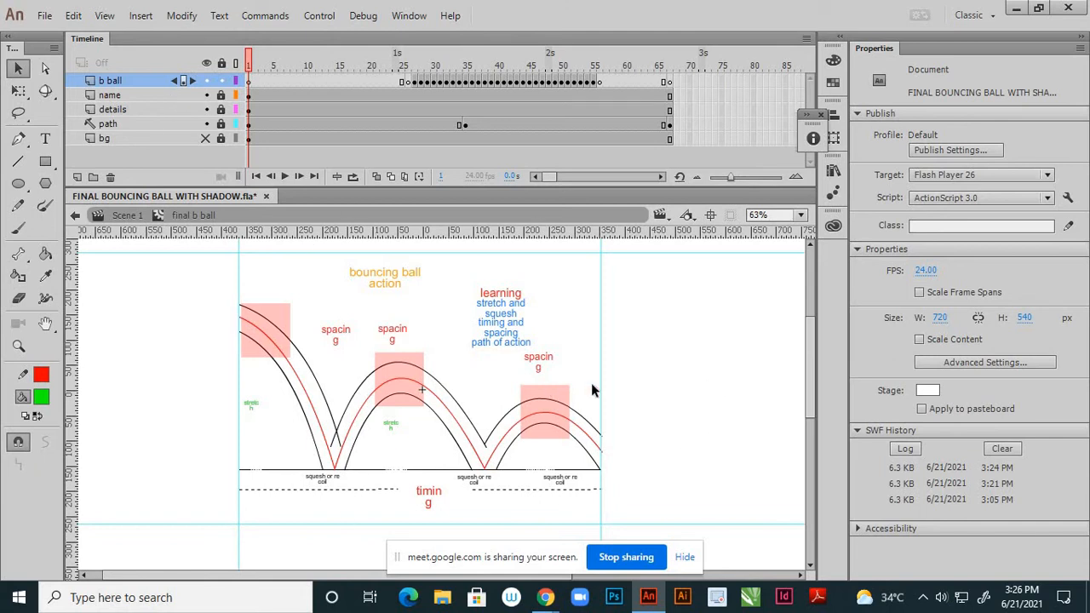
{"action": "scroll", "coordinate": [595, 387], "scroll_direction": "down", "scroll_amount": 1}
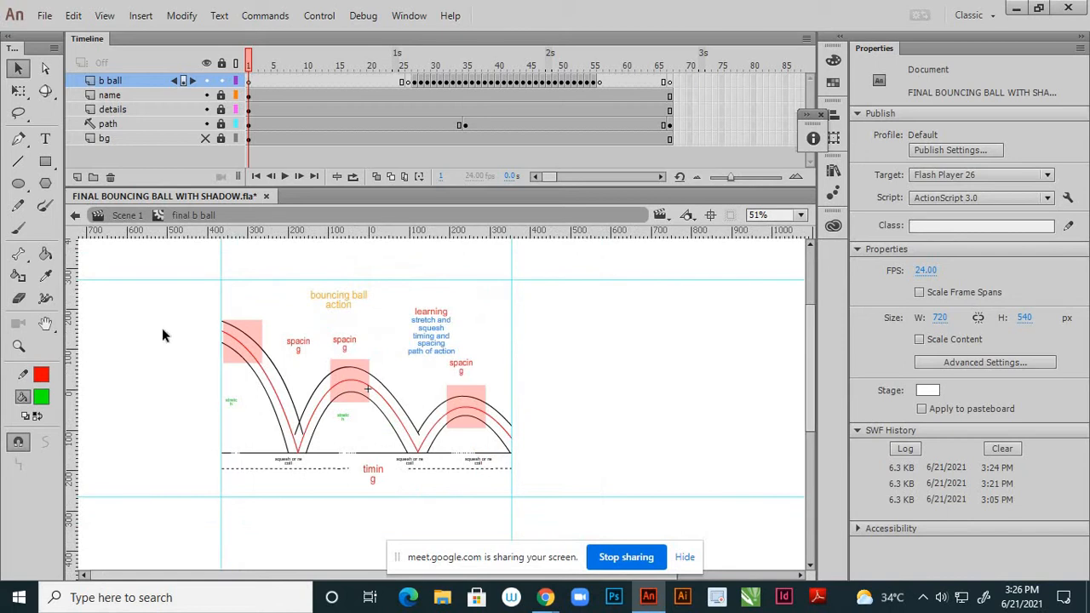
Create a new ActionScript 3.0 document of 1920 × 1080 px at 24 fps and show its whole stage
{"action": "left_click", "coordinate": [47, 19]}
{"action": "left_click", "coordinate": [67, 36]}
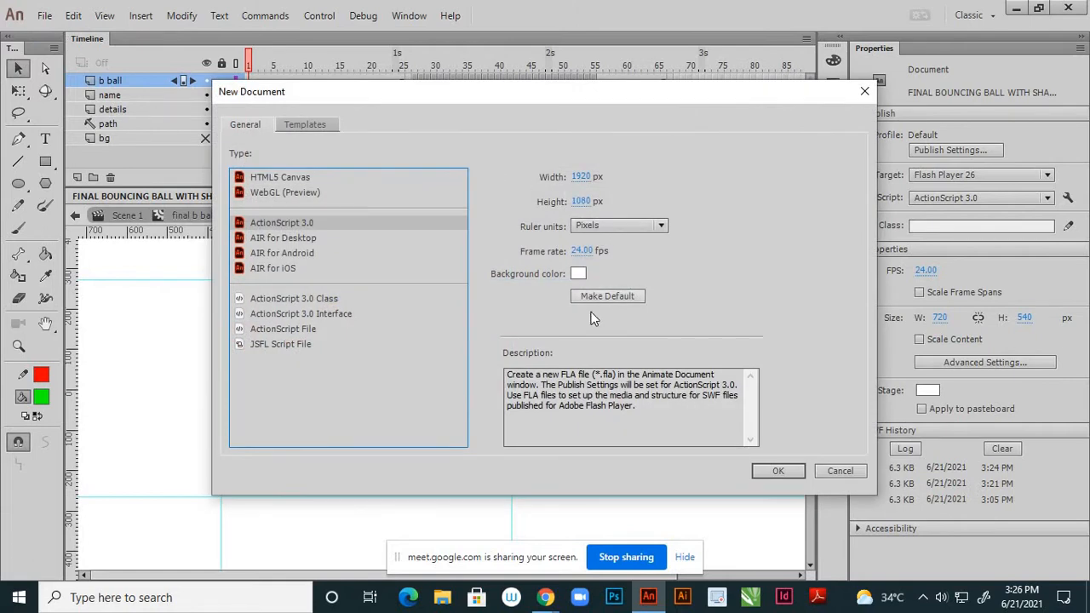
{"action": "left_click", "coordinate": [759, 471]}
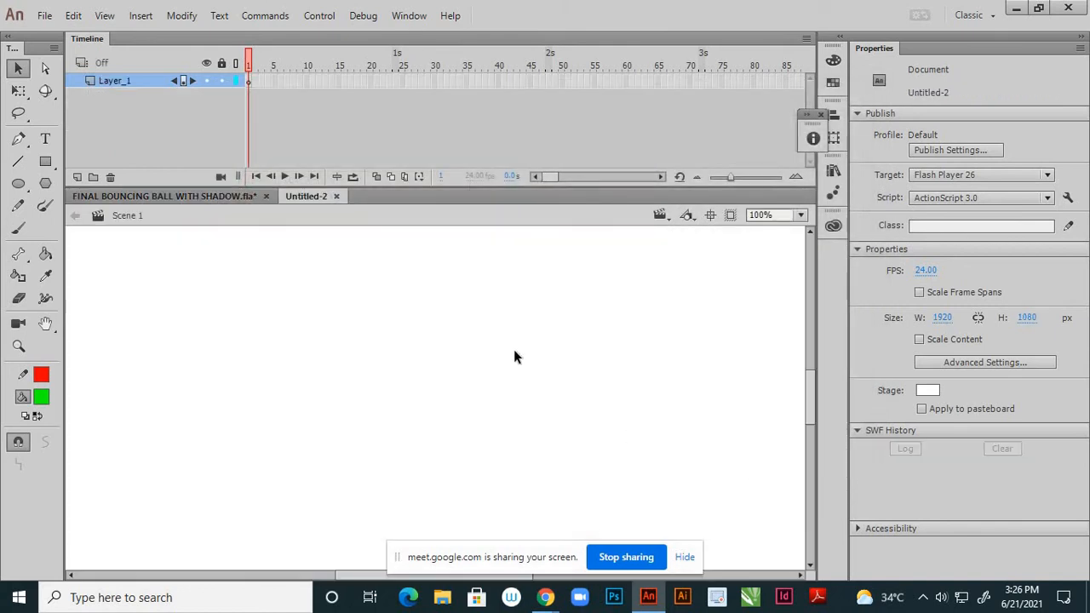
{"action": "scroll", "coordinate": [519, 371], "scroll_direction": "down", "scroll_amount": 6}
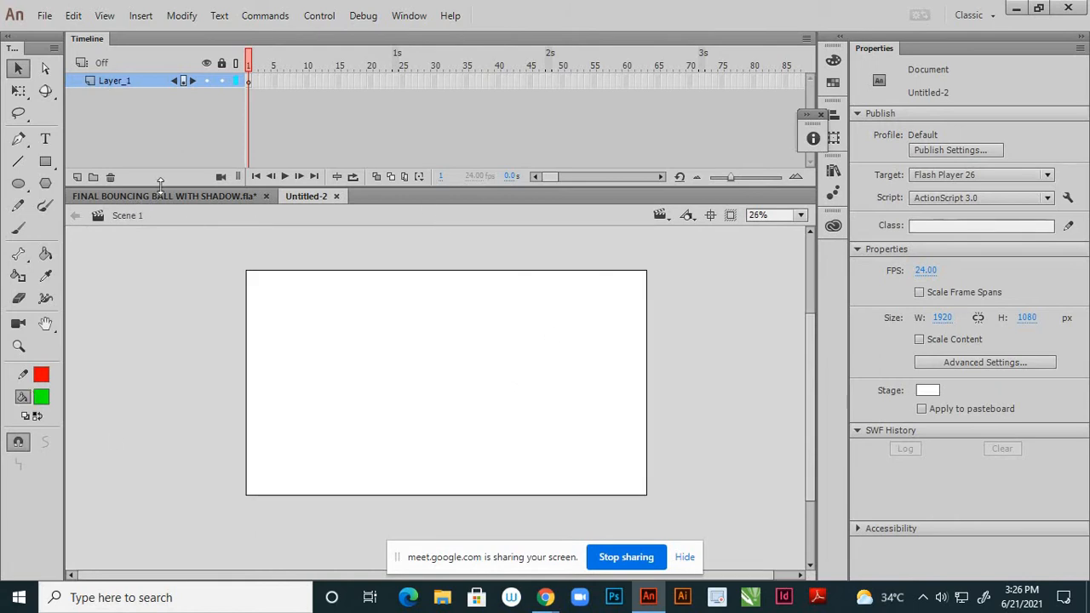
Check the reference path, then draw a red horizontal ground line across the full width of the new document's lower stage in object drawing mode
{"action": "left_click", "coordinate": [188, 200]}
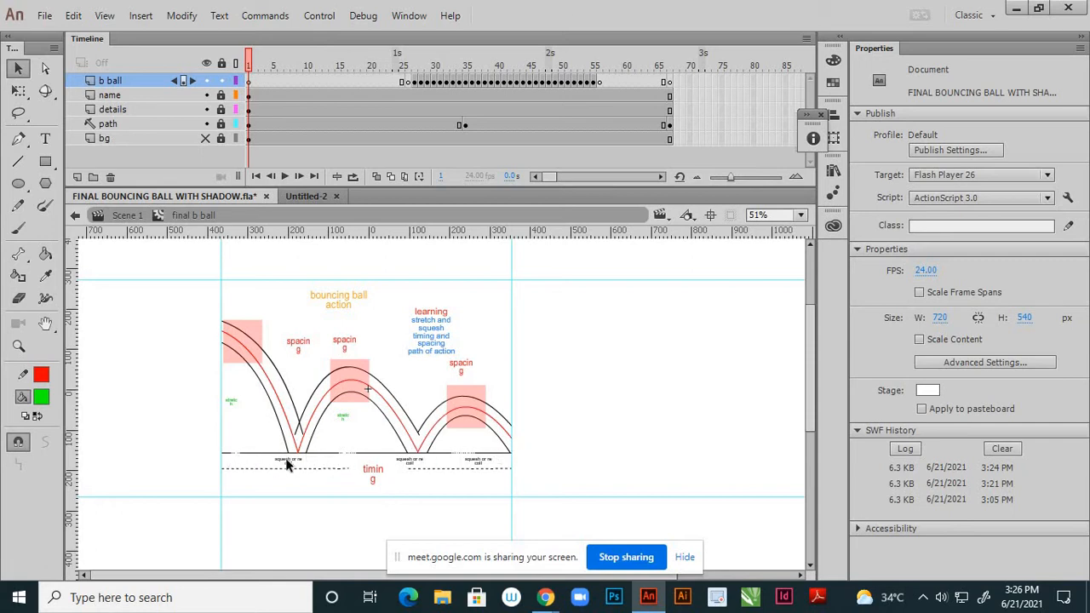
{"action": "left_click", "coordinate": [297, 195]}
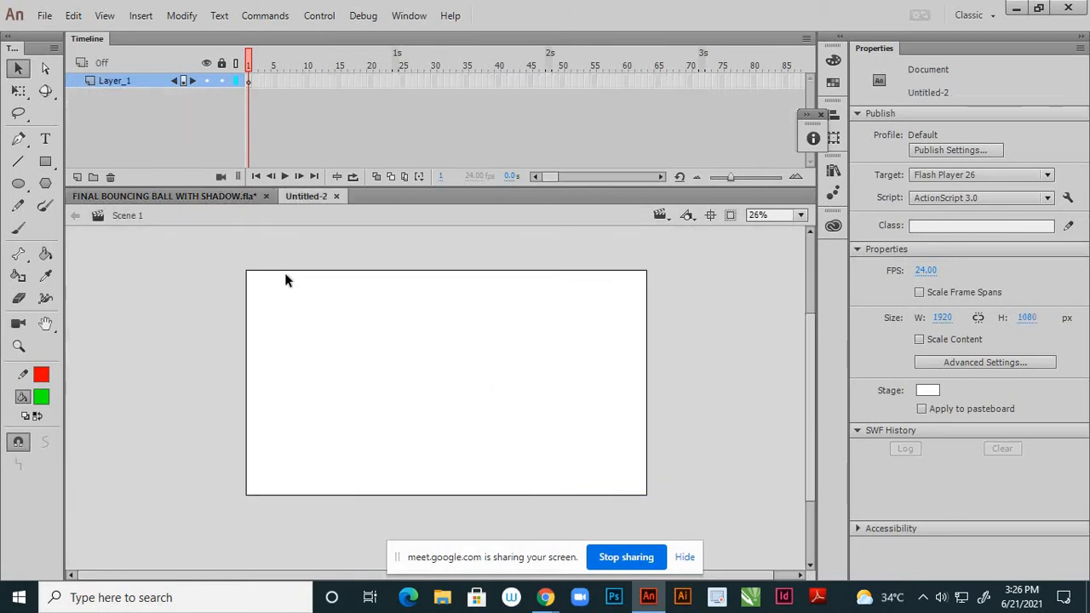
{"action": "left_click", "coordinate": [20, 163]}
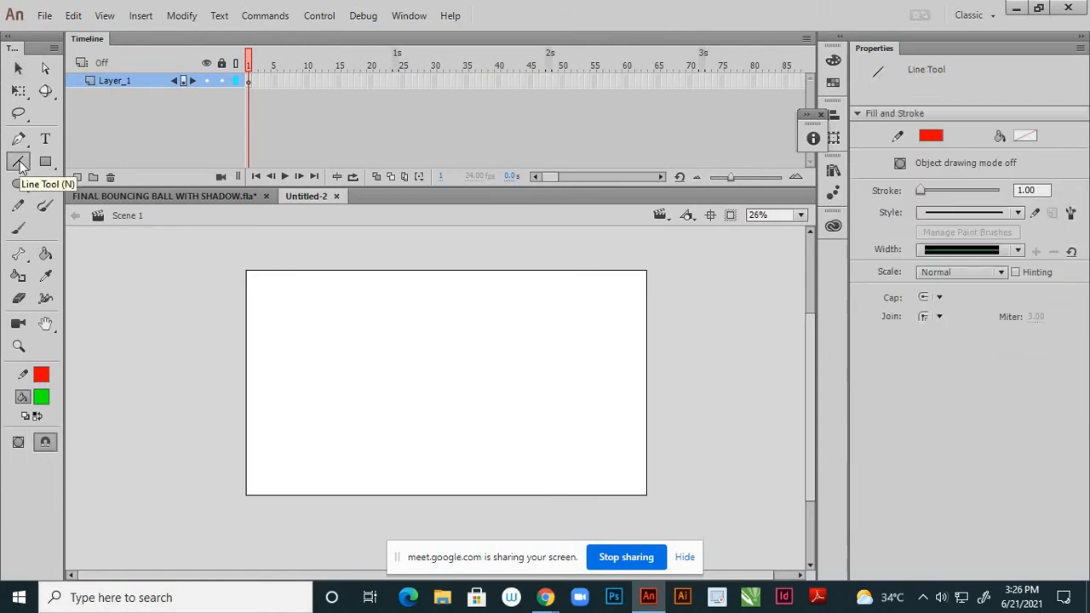
{"action": "left_click", "coordinate": [18, 446]}
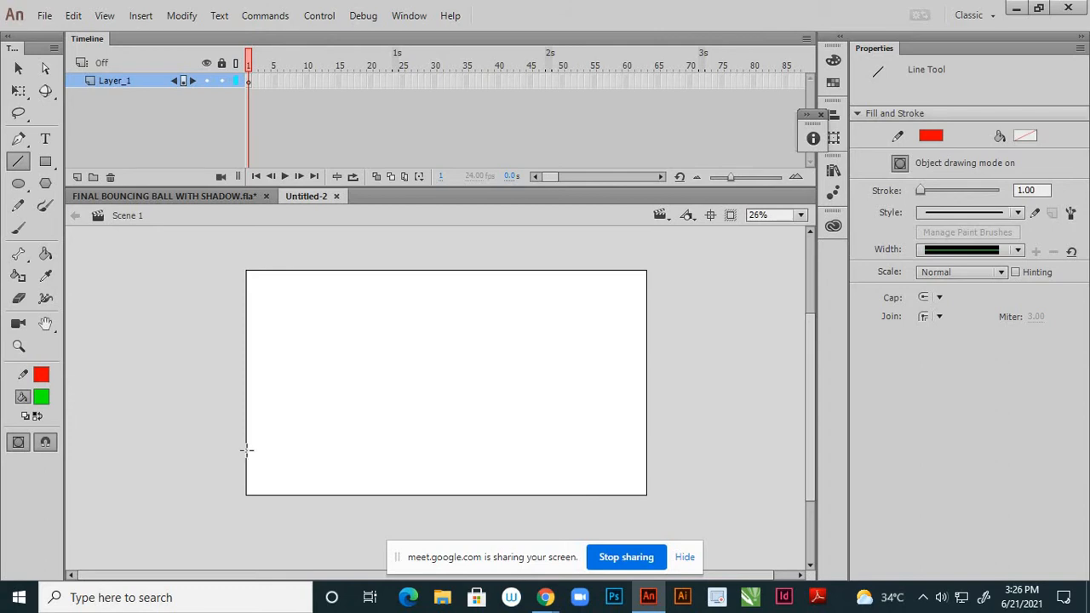
{"action": "left_click_drag", "start_coordinate": [246, 449], "coordinate": [646, 448]}
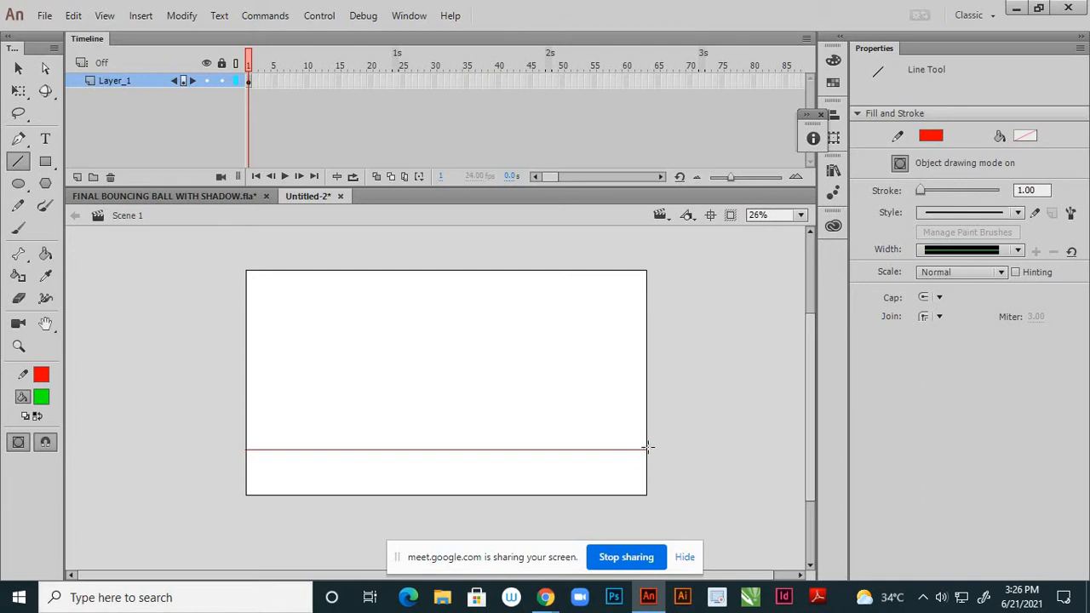
{"action": "left_click", "coordinate": [19, 68]}
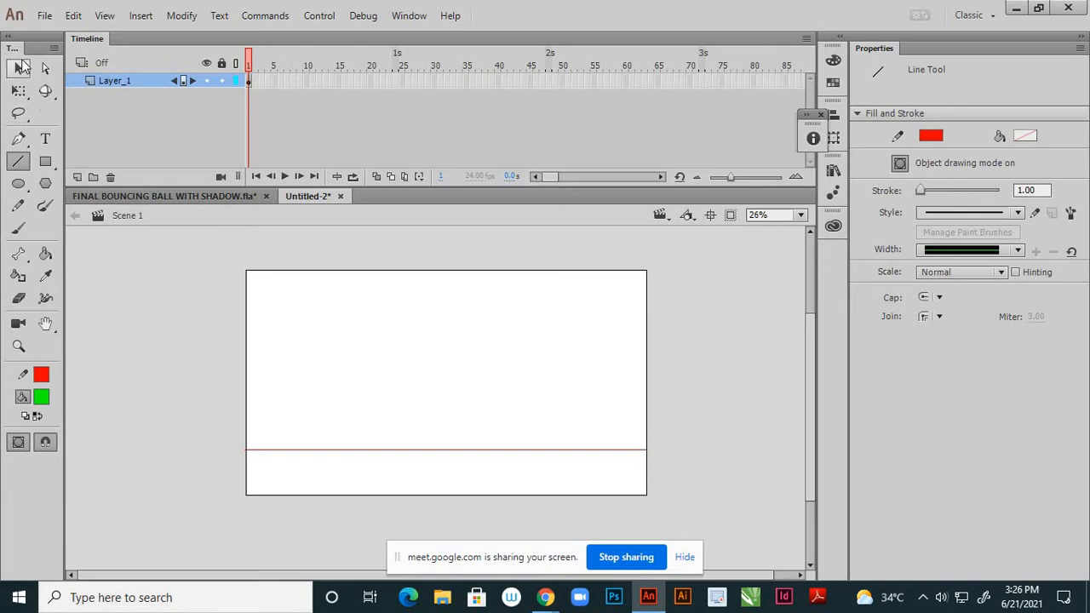
{"action": "left_click", "coordinate": [381, 450]}
{"action": "left_click", "coordinate": [197, 324]}
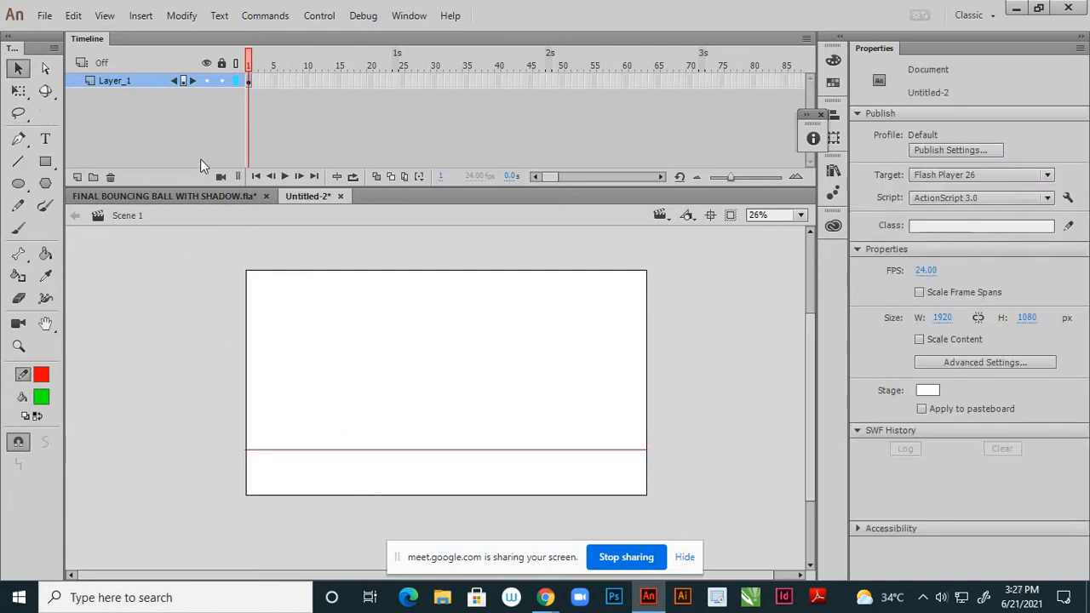
Lock the ground line's layer, add a new layer above it, and check the path in the finished bouncing ball file
{"action": "left_click", "coordinate": [221, 81]}
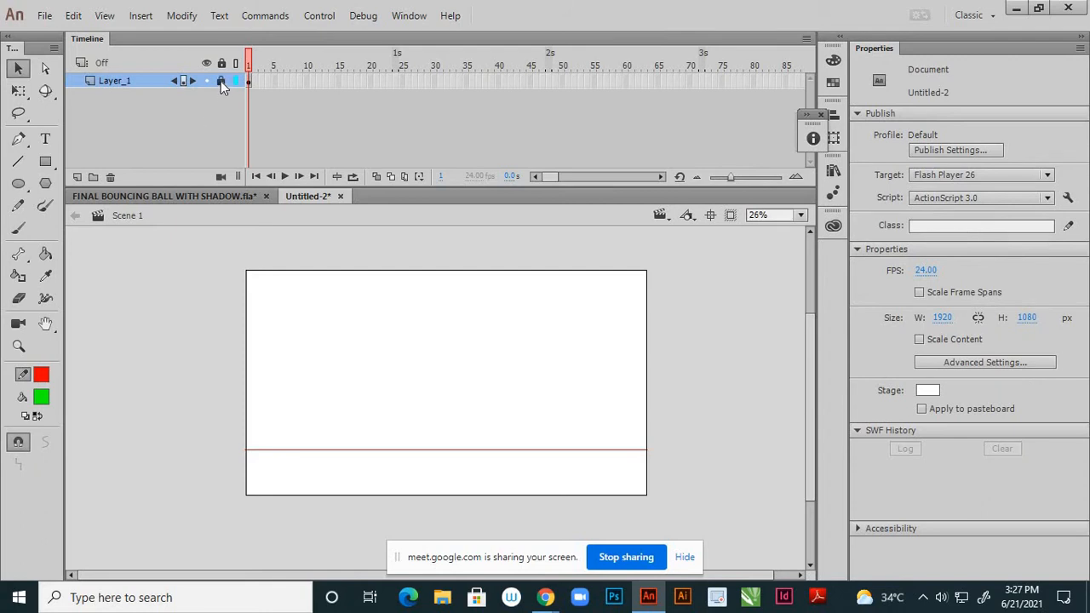
{"action": "left_click", "coordinate": [77, 176]}
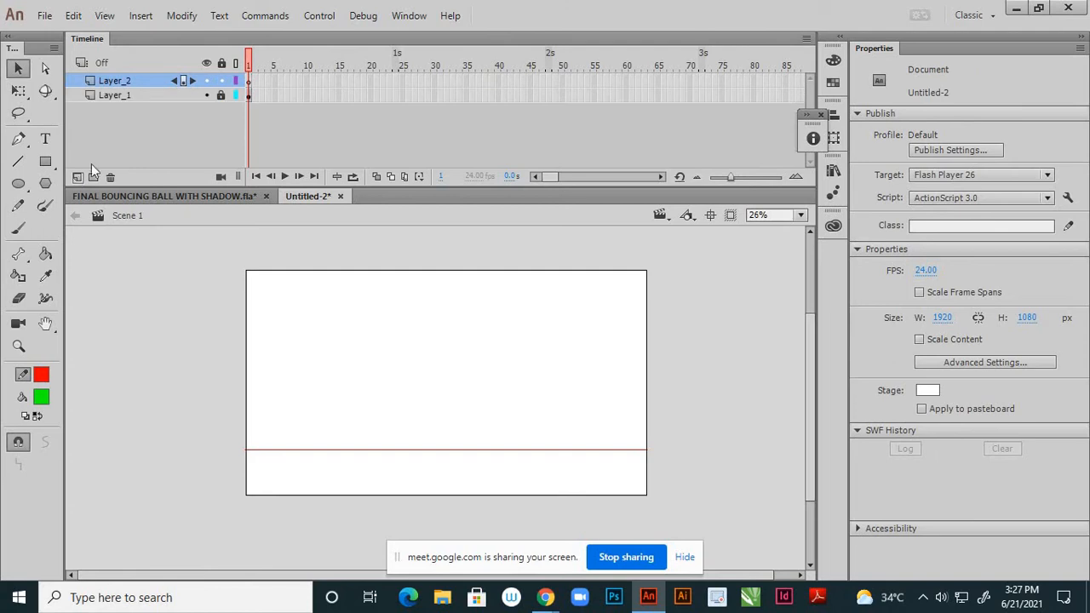
{"action": "left_click", "coordinate": [248, 82]}
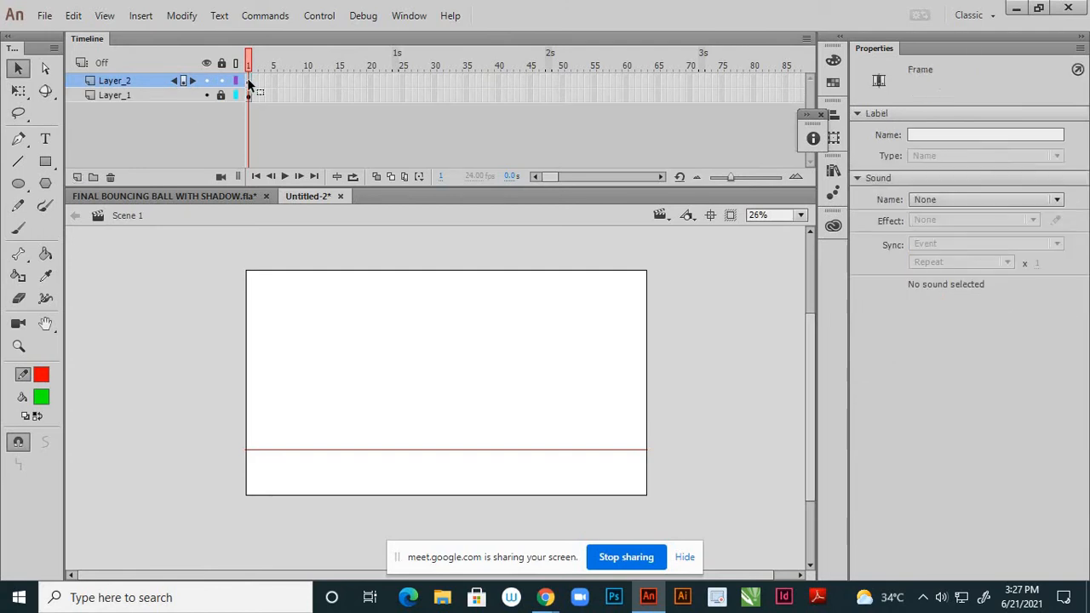
{"action": "left_click", "coordinate": [198, 197]}
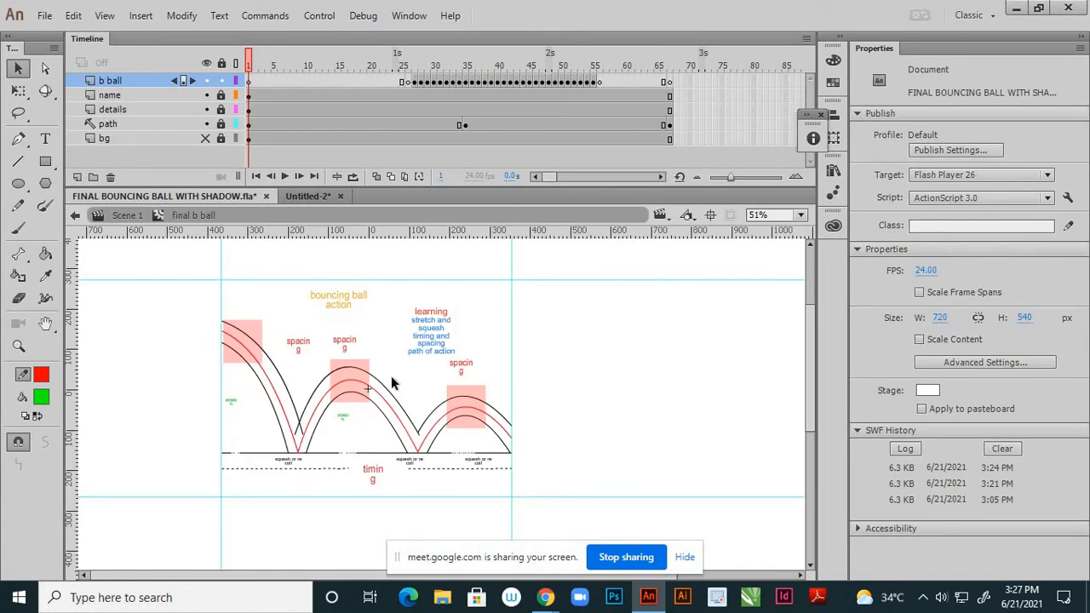
{"action": "left_click", "coordinate": [313, 198]}
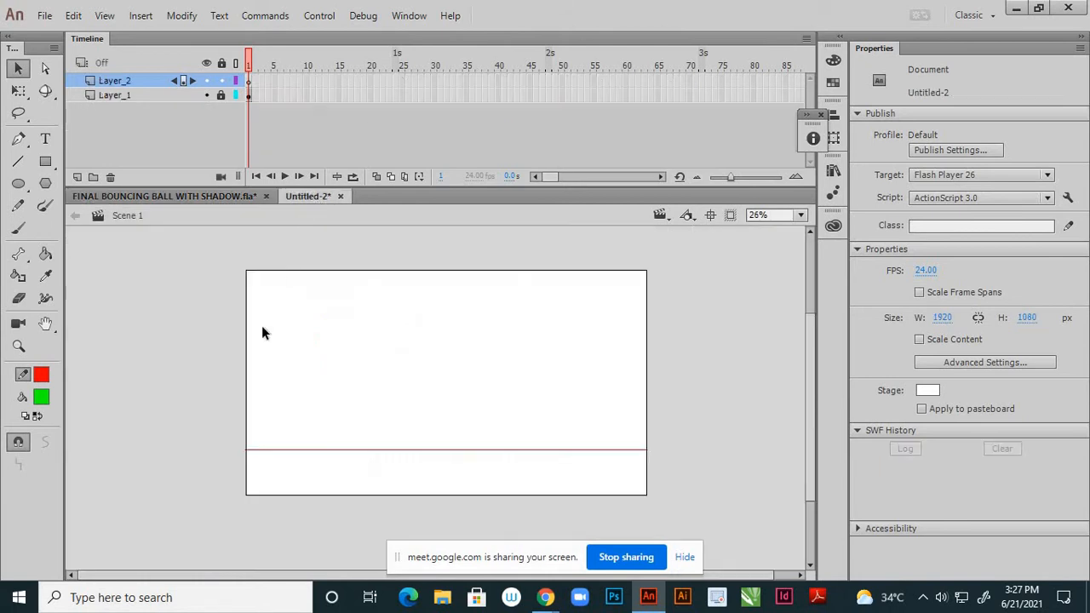
Set the stroke colour to blue and draw a line along the ground line from the stage's left edge to just short of its middle
{"action": "left_click", "coordinate": [18, 162]}
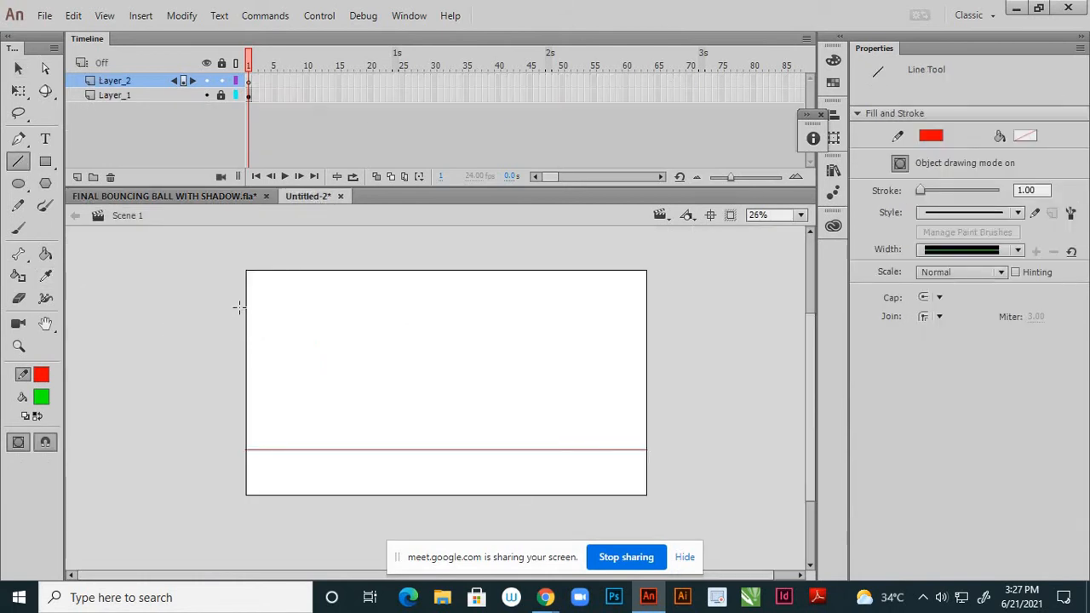
{"action": "left_click_drag", "start_coordinate": [240, 307], "coordinate": [260, 339]}
{"action": "key", "text": "ctrl+z"}
{"action": "left_click", "coordinate": [40, 375]}
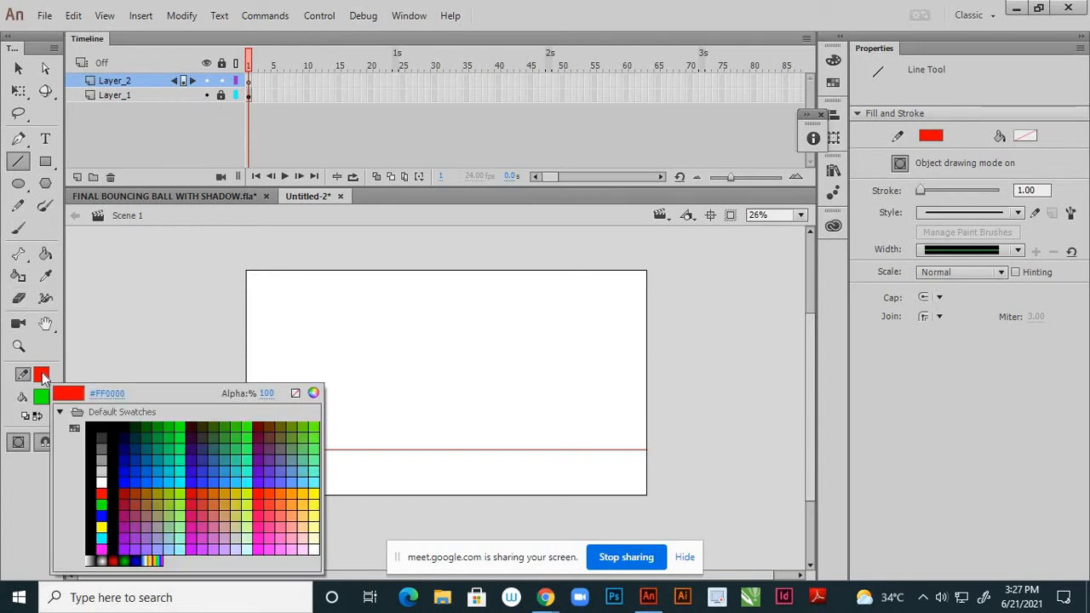
{"action": "left_click", "coordinate": [221, 477]}
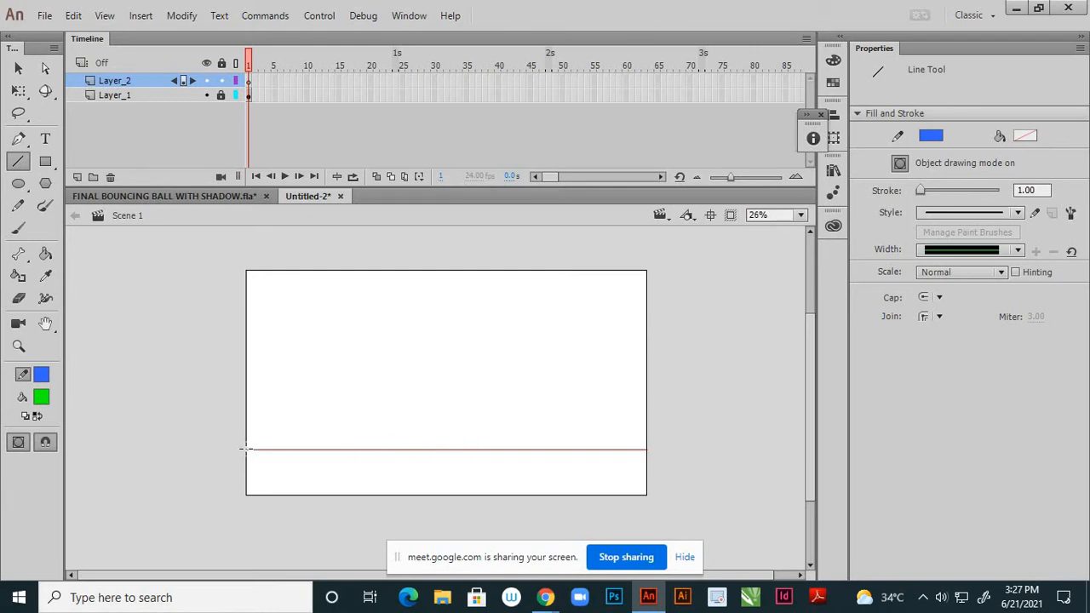
{"action": "left_click_drag", "start_coordinate": [245, 449], "coordinate": [425, 452]}
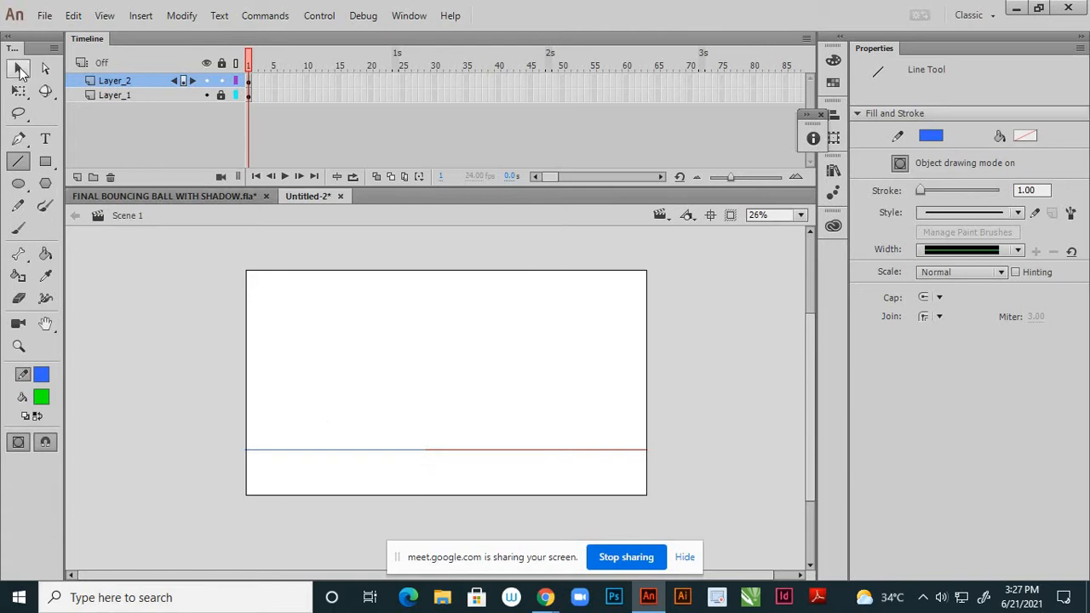
Bend the blue line into a falling arc starting just outside the stage's upper left edge and landing on the ground a quarter of the way across
{"action": "left_click", "coordinate": [21, 70]}
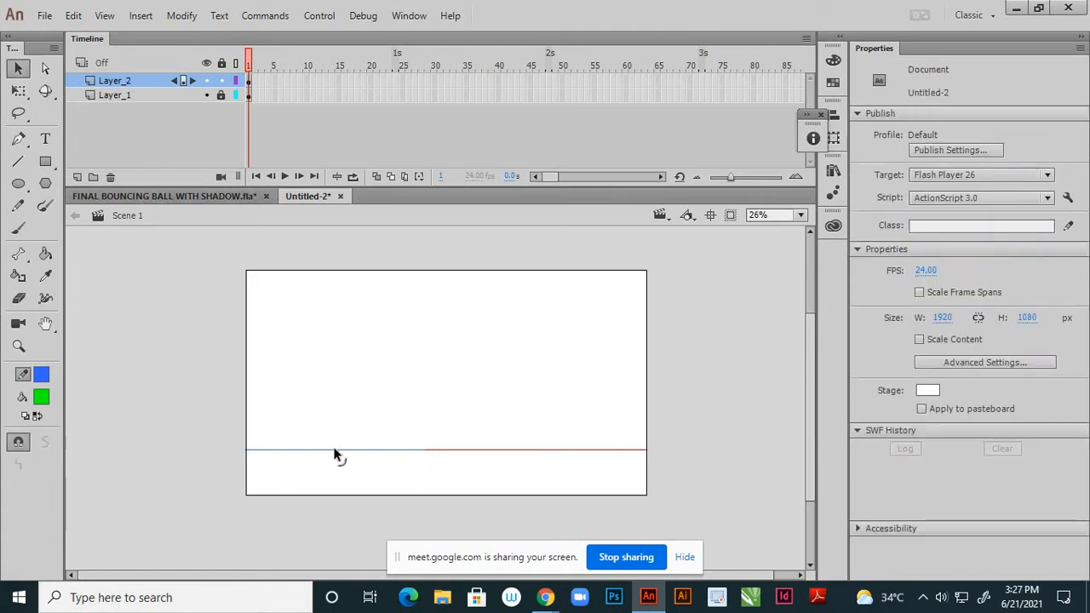
{"action": "left_click_drag", "start_coordinate": [334, 453], "coordinate": [337, 380]}
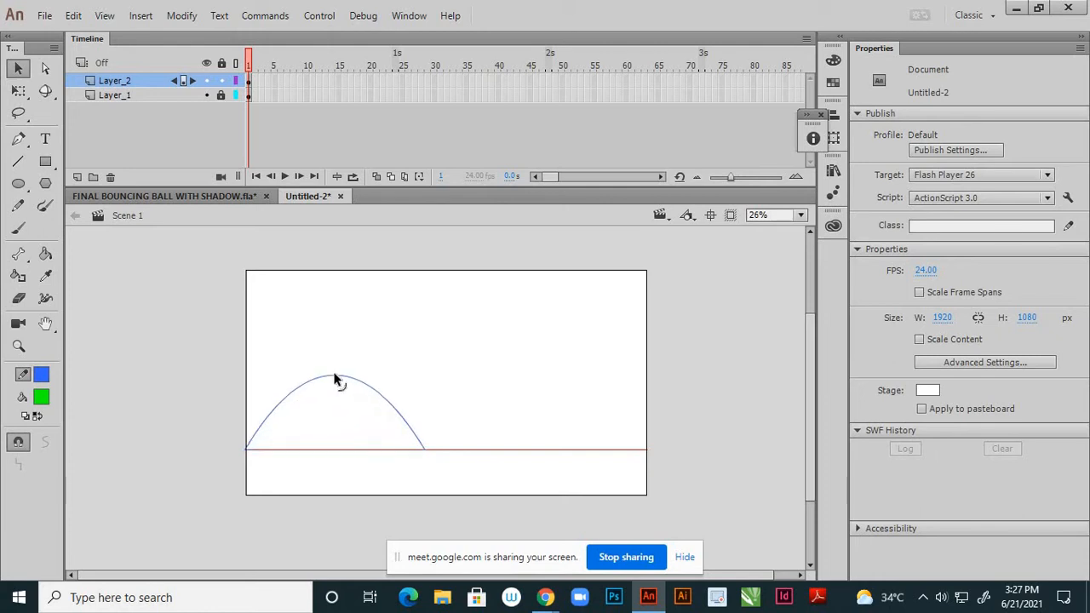
{"action": "left_click_drag", "start_coordinate": [247, 450], "coordinate": [242, 311]}
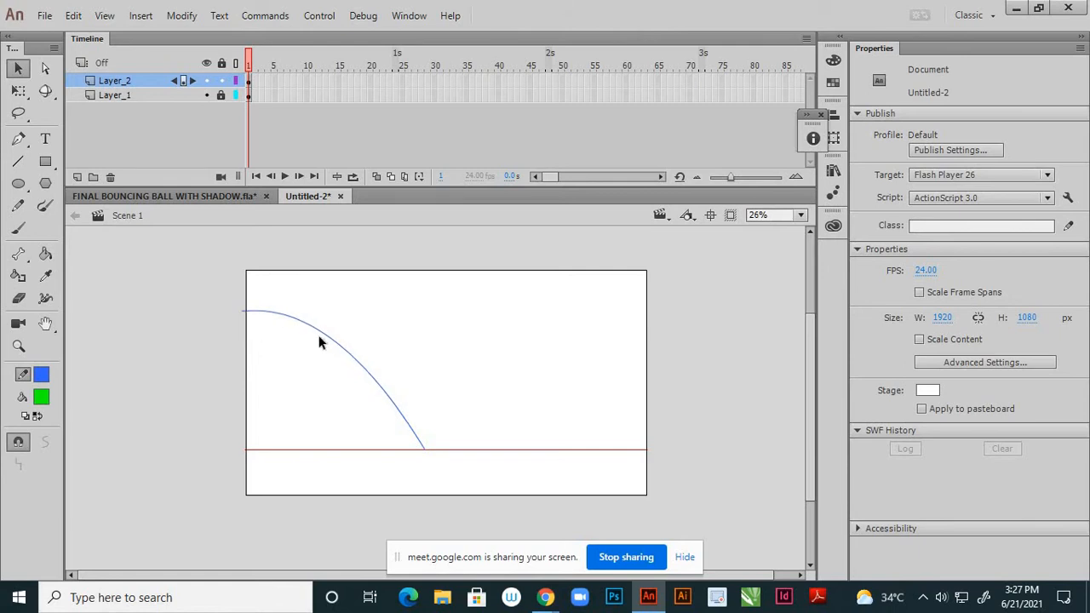
{"action": "left_click_drag", "start_coordinate": [346, 350], "coordinate": [328, 332]}
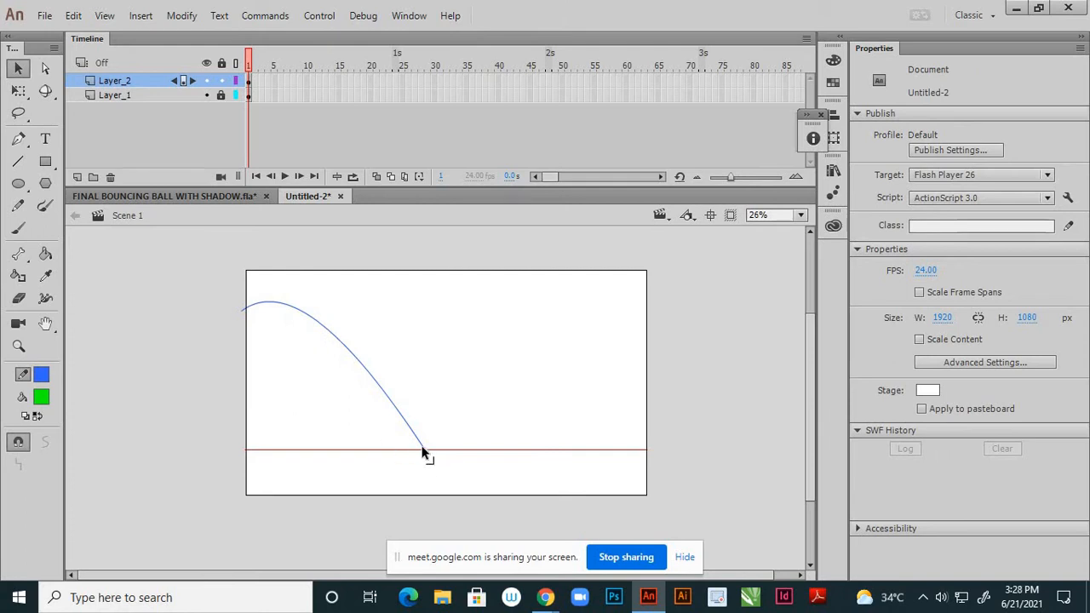
{"action": "left_click_drag", "start_coordinate": [424, 449], "coordinate": [349, 451]}
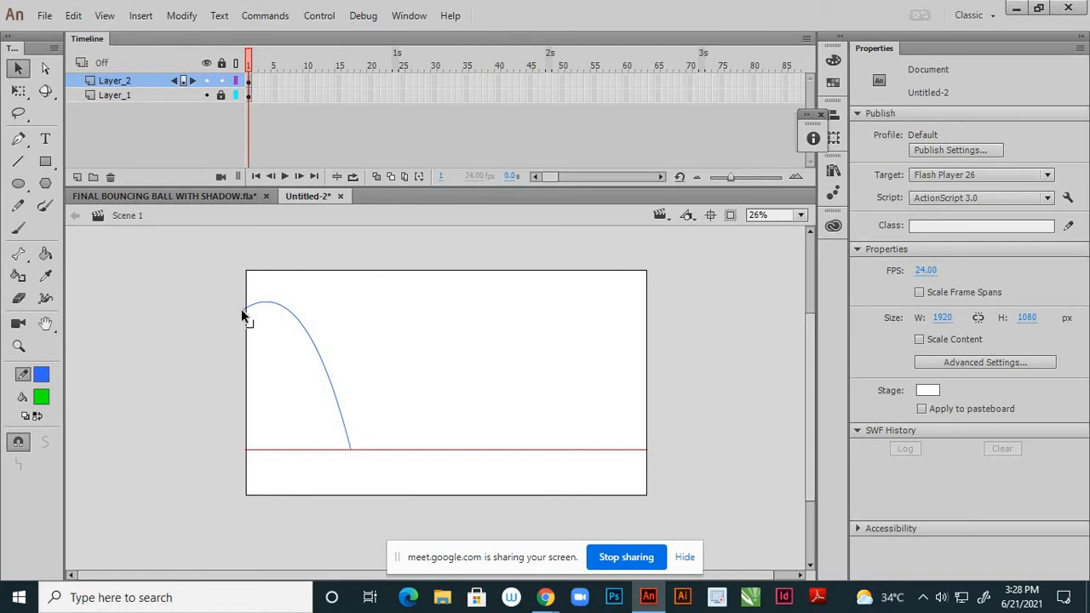
{"action": "left_click_drag", "start_coordinate": [241, 308], "coordinate": [275, 310]}
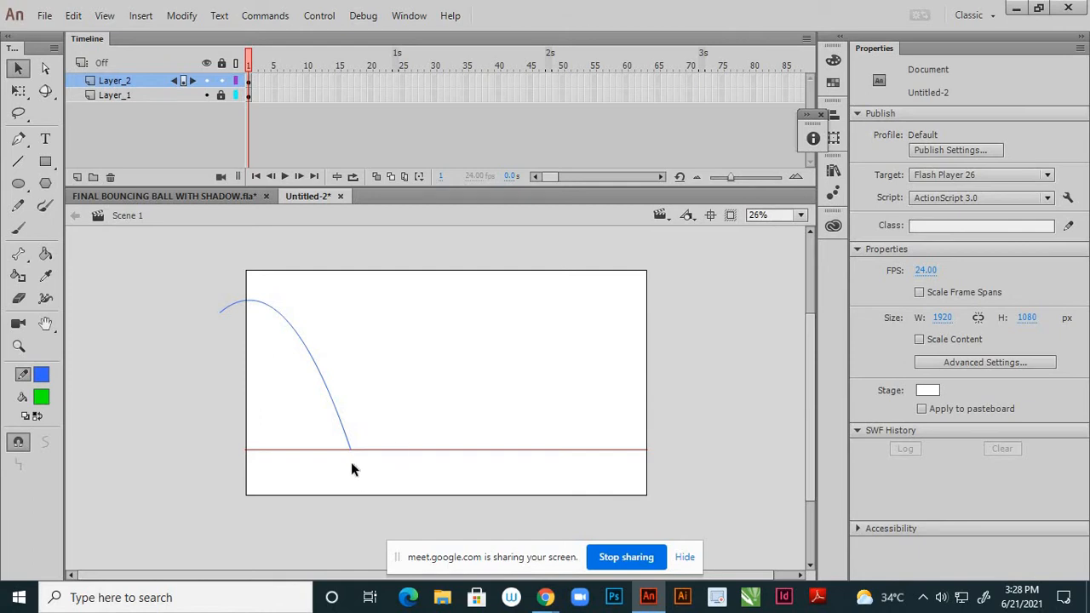
Draw a second blue line along the ground from the first landing point and bend it upward into an arc lower than the first
{"action": "key", "text": "n"}
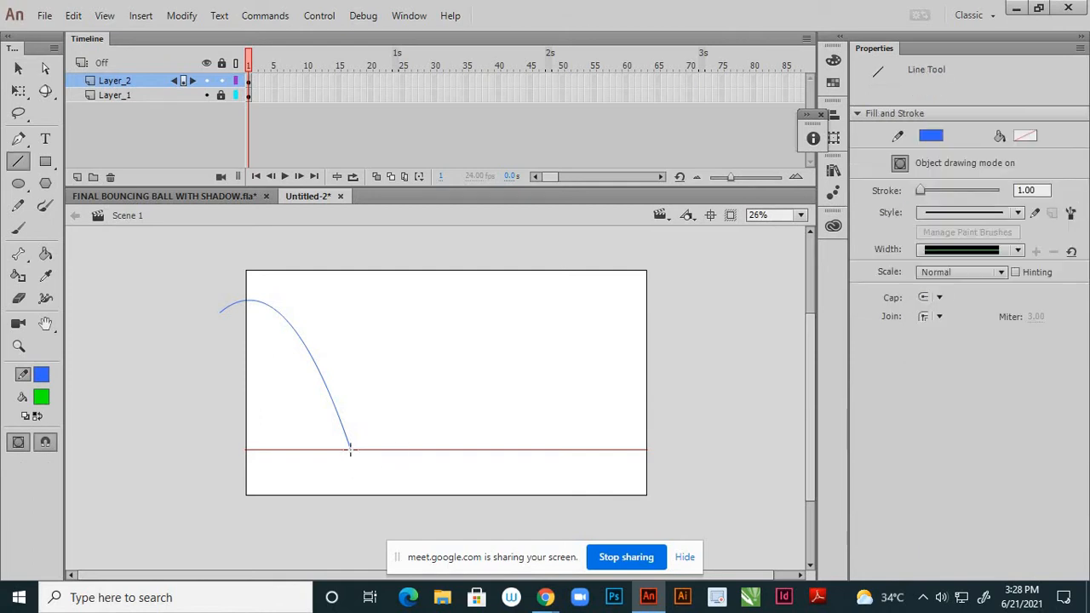
{"action": "left_click_drag", "start_coordinate": [348, 449], "coordinate": [497, 450]}
{"action": "left_click", "coordinate": [18, 68]}
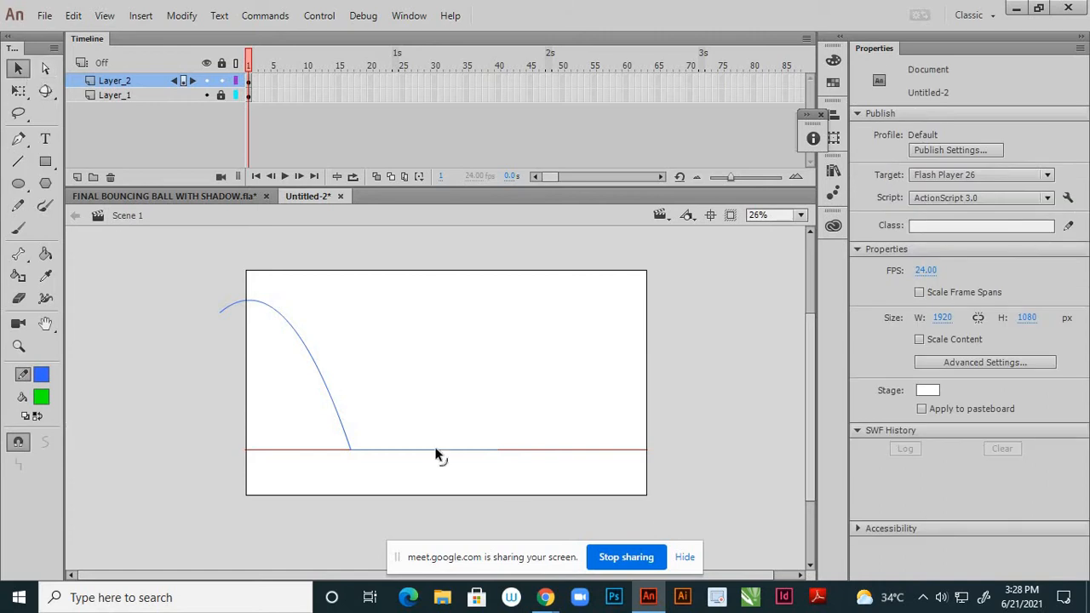
{"action": "left_click_drag", "start_coordinate": [426, 449], "coordinate": [423, 336]}
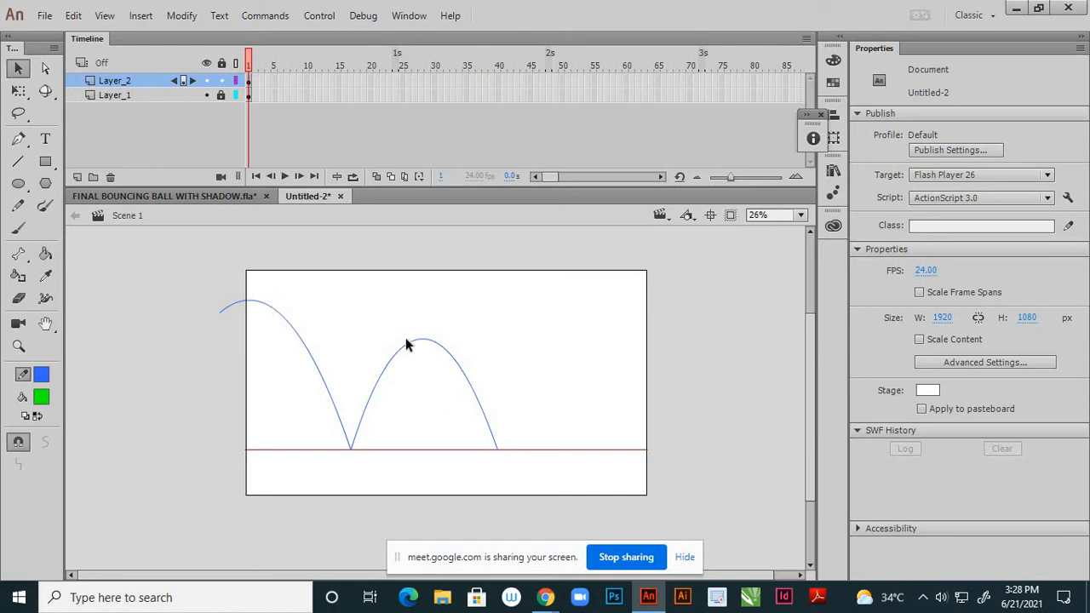
Lower the second arc's peak slightly, then draw a third blue line along the ground from its landing point and bend it into a lower arc
{"action": "left_click_drag", "start_coordinate": [419, 343], "coordinate": [420, 350]}
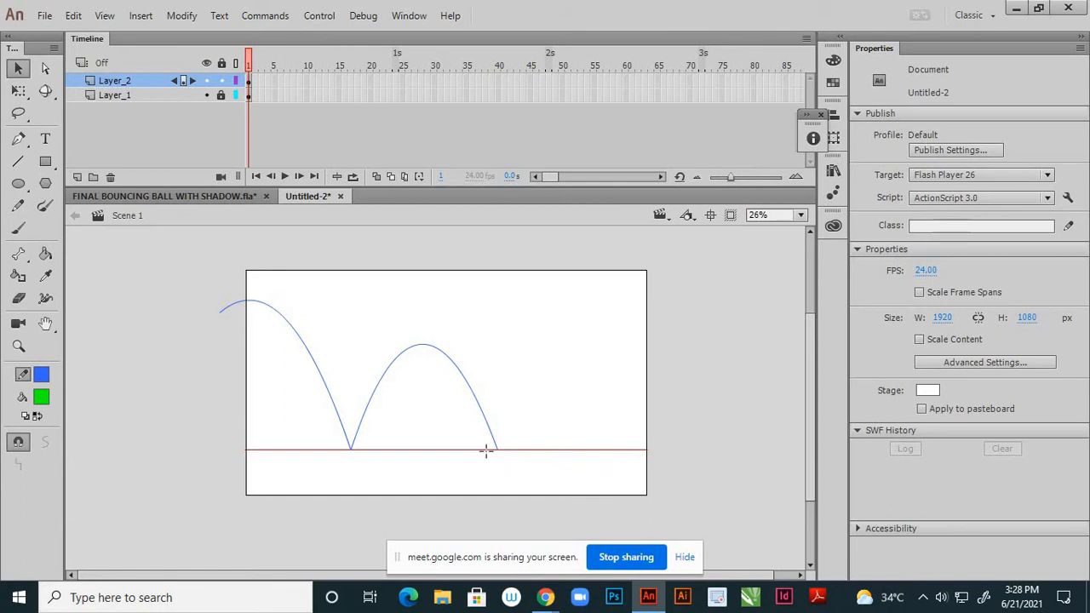
{"action": "key", "text": "n"}
{"action": "left_click_drag", "start_coordinate": [497, 450], "coordinate": [618, 453]}
{"action": "key", "text": "v"}
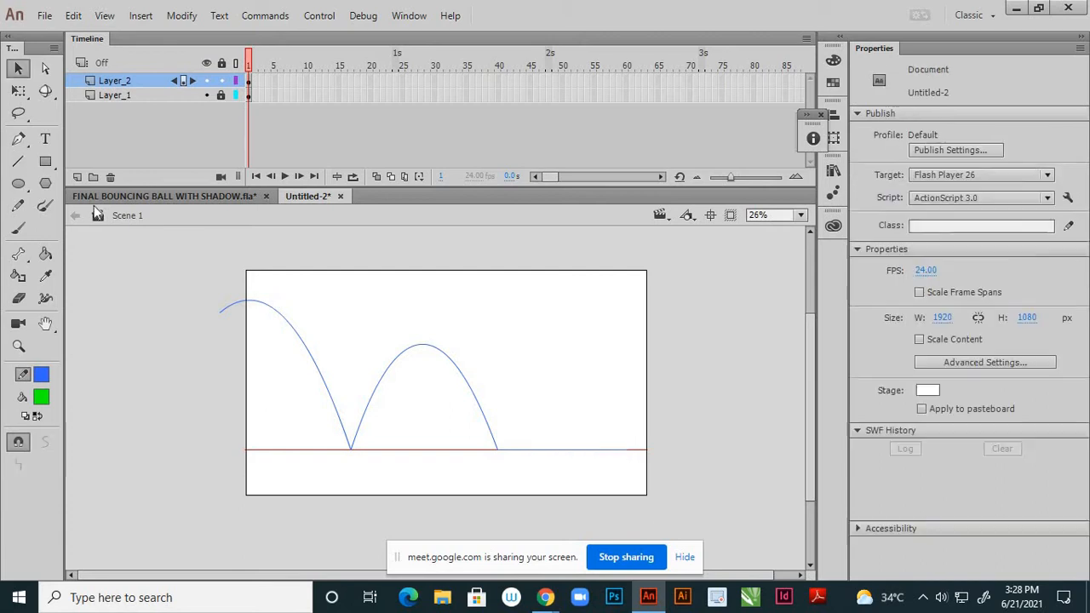
{"action": "left_click", "coordinate": [558, 449]}
{"action": "left_click", "coordinate": [556, 419]}
{"action": "left_click_drag", "start_coordinate": [564, 454], "coordinate": [562, 373]}
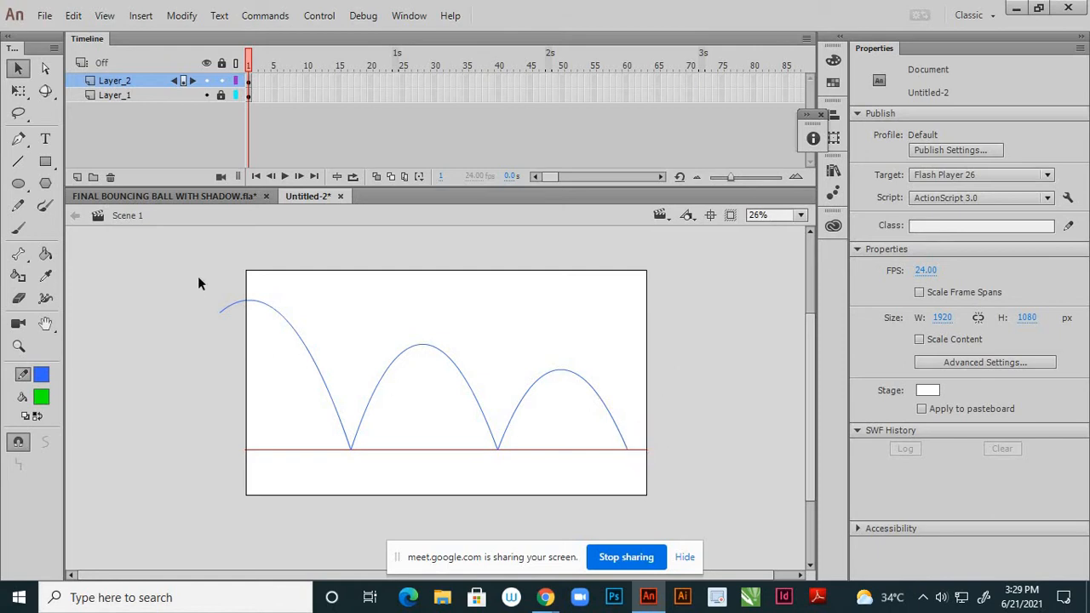
Widen the three arcs together to about 2148 px, so the path starts just outside the stage's left edge and ends just beyond its right edge
{"action": "left_click_drag", "start_coordinate": [198, 276], "coordinate": [626, 428]}
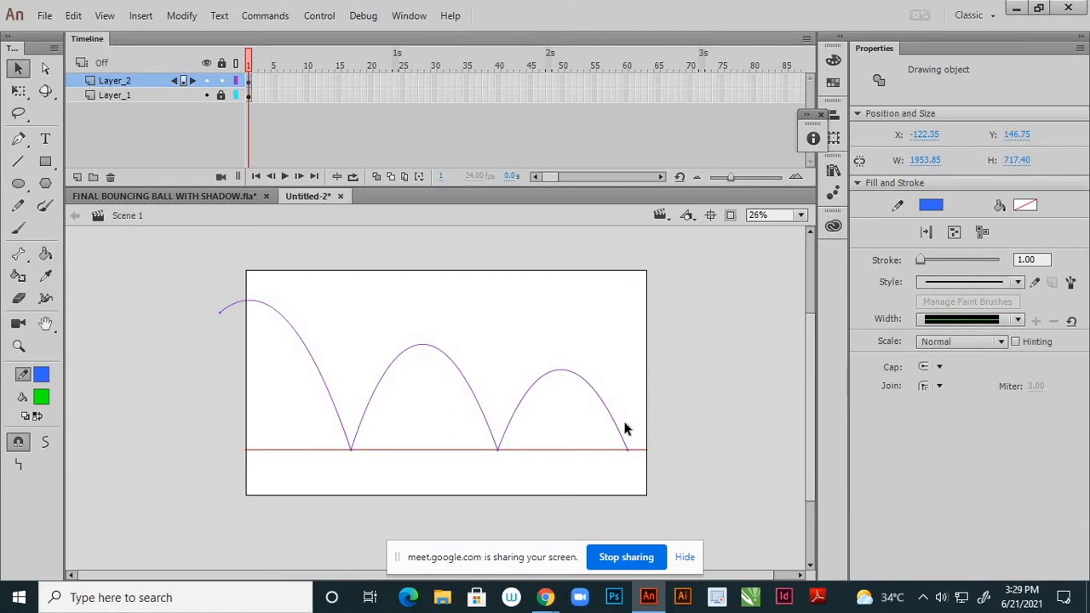
{"action": "left_click", "coordinate": [18, 90]}
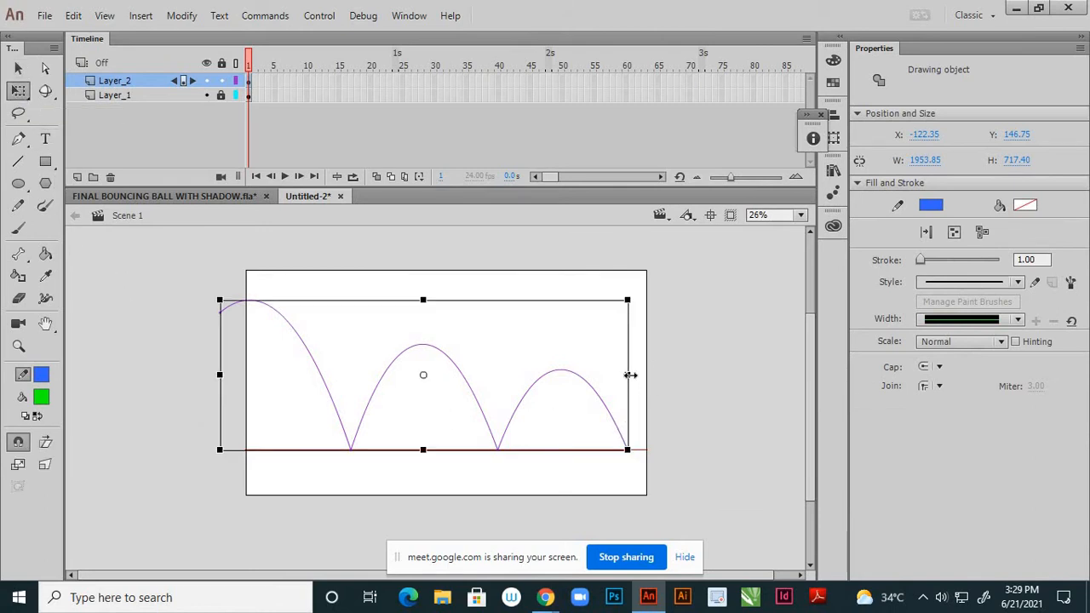
{"action": "left_click_drag", "start_coordinate": [627, 375], "coordinate": [664, 377]}
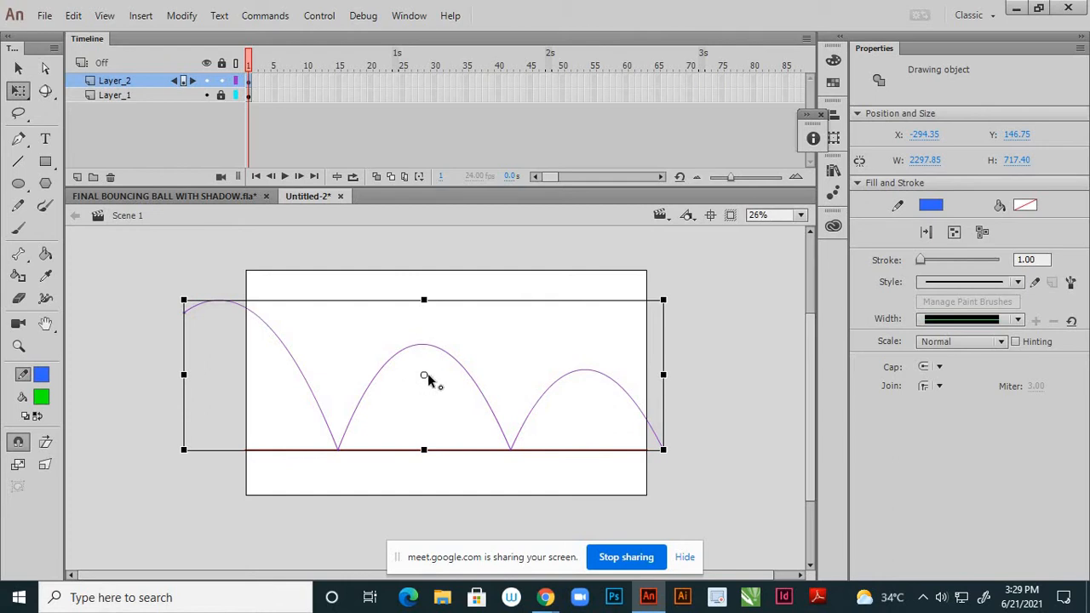
{"action": "left_click_drag", "start_coordinate": [427, 379], "coordinate": [662, 376]}
{"action": "left_click_drag", "start_coordinate": [185, 374], "coordinate": [216, 376]}
{"action": "left_click", "coordinate": [20, 71]}
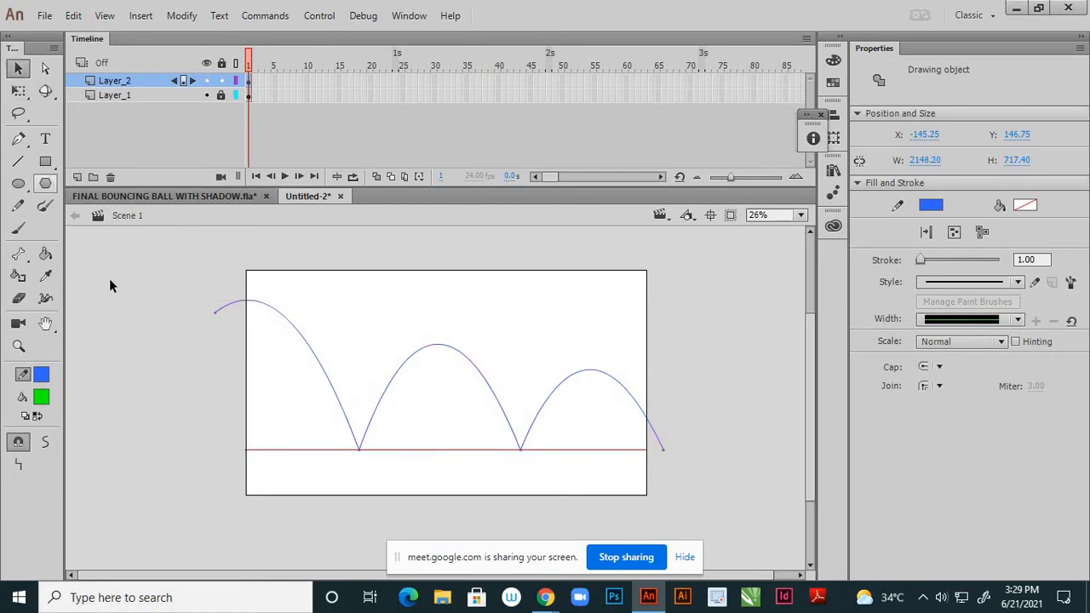
{"action": "left_click", "coordinate": [132, 292]}
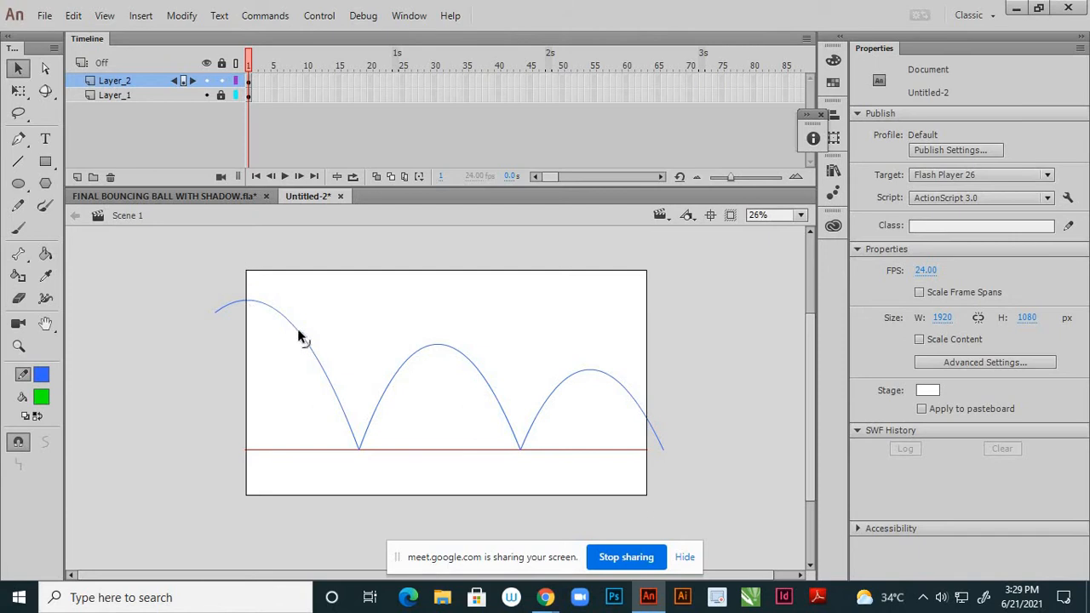
Check the finished file's path, then duplicate the first arc and shift the copy down and left to about X -259, Y 280
{"action": "left_click", "coordinate": [216, 191]}
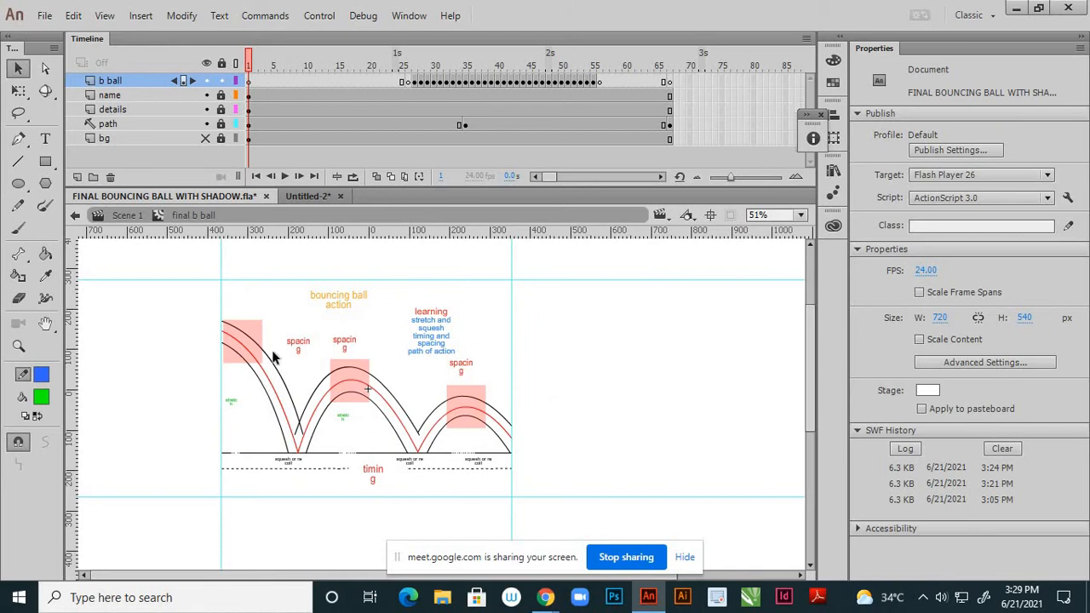
{"action": "left_click", "coordinate": [308, 196]}
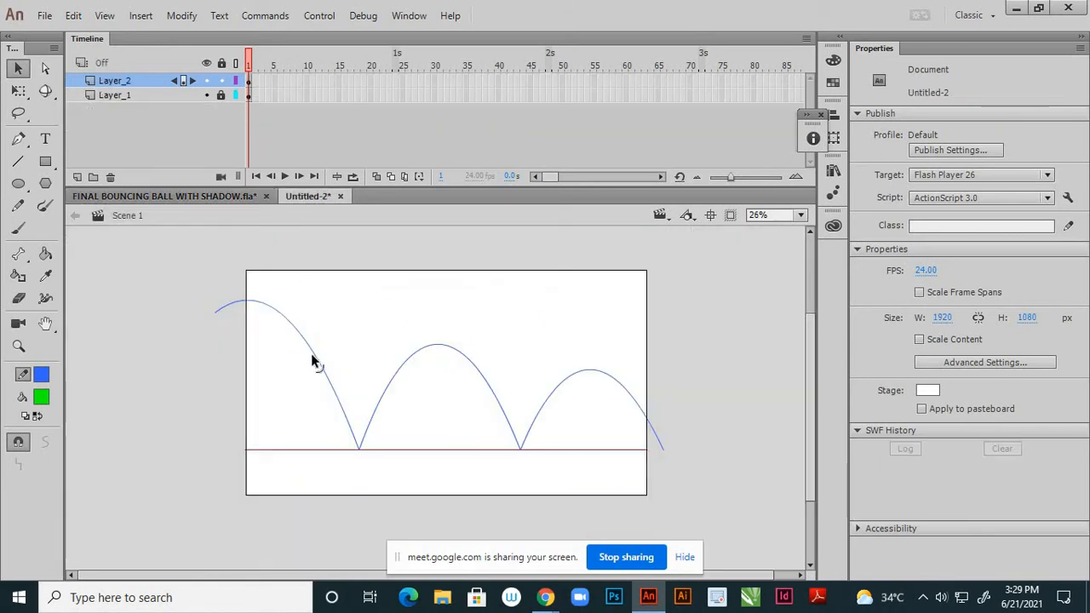
{"action": "left_click", "coordinate": [312, 359]}
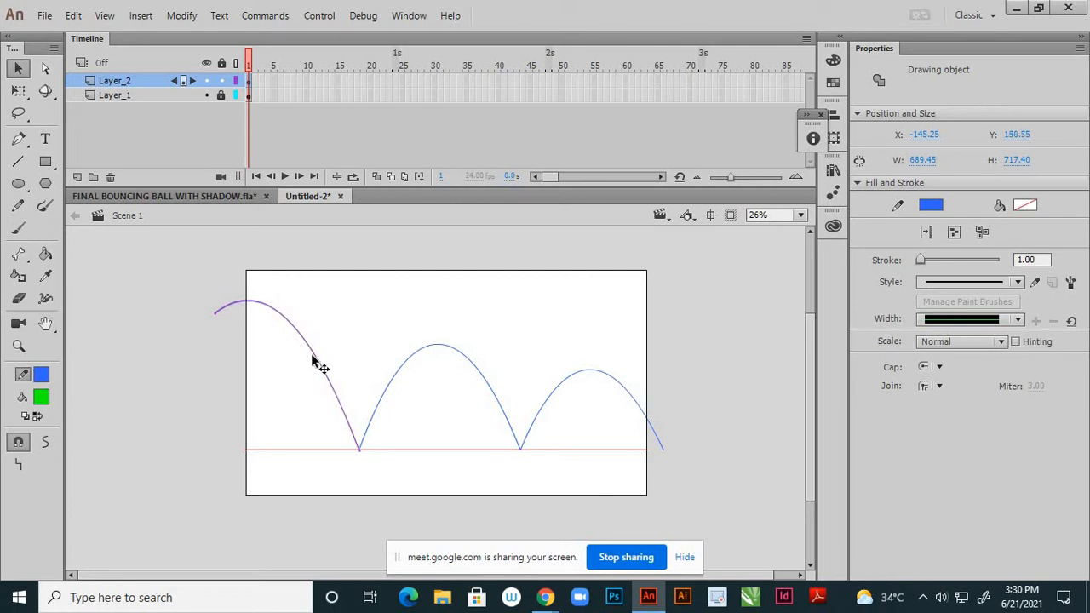
{"action": "key", "text": "shift+Down"}
{"action": "key", "text": "shift+Down"}
{"action": "key", "text": "shift+Down"}
{"action": "key", "text": "shift+Down"}
{"action": "key", "text": "shift+Down"}
{"action": "key", "text": "shift+Down"}
{"action": "key", "text": "shift+Down"}
{"action": "key", "text": "shift+Down"}
{"action": "key", "text": "shift+Down"}
{"action": "key", "text": "shift+Down"}
{"action": "key", "text": "shift+Down"}
{"action": "key", "text": "shift+Down"}
{"action": "key", "text": "shift+Down"}
{"action": "key", "text": "shift+Down"}
{"action": "key", "text": "shift+Down"}
{"action": "key", "text": "shift+Down"}
{"action": "key", "text": "Down"}
{"action": "key", "text": "Down"}
{"action": "key", "text": "Down"}
{"action": "key", "text": "Down"}
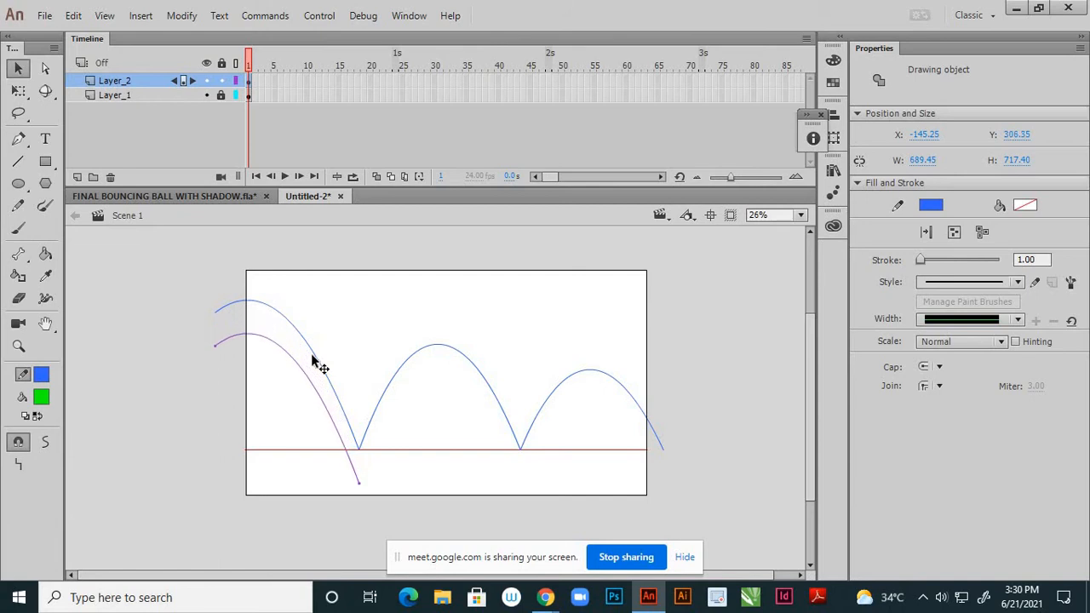
{"action": "key", "text": "shift+Left"}
{"action": "key", "text": "shift+Left"}
{"action": "key", "text": "shift+Left"}
{"action": "key", "text": "shift+Left"}
{"action": "key", "text": "shift+Left"}
{"action": "key", "text": "shift+Left"}
{"action": "key", "text": "shift+Left"}
{"action": "key", "text": "shift+Left"}
{"action": "key", "text": "shift+Left"}
{"action": "key", "text": "shift+Left"}
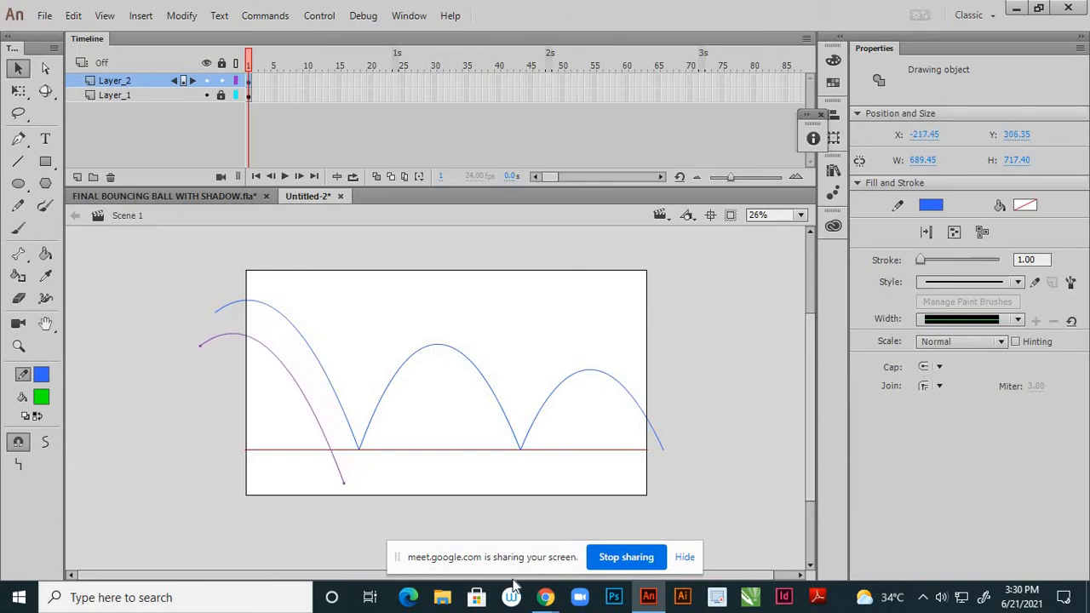
{"action": "key", "text": "Up"}
{"action": "key", "text": "Up"}
{"action": "key", "text": "Up"}
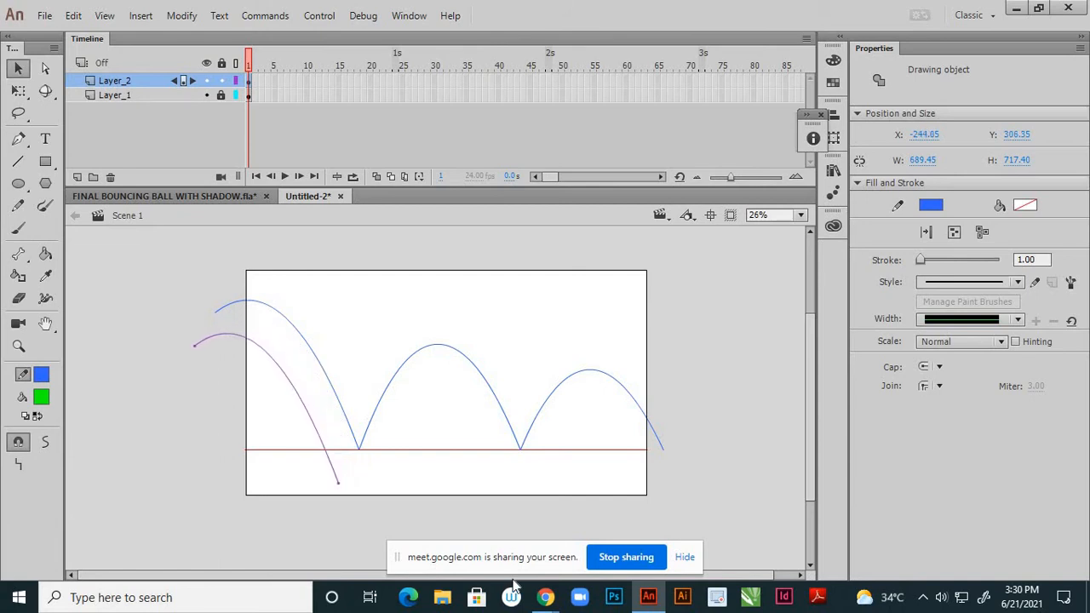
{"action": "key", "text": "Left"}
{"action": "key", "text": "Left"}
{"action": "key", "text": "Left"}
{"action": "key", "text": "Left"}
{"action": "key", "text": "Up"}
{"action": "key", "text": "Up"}
{"action": "key", "text": "Up"}
{"action": "key", "text": "Up"}
{"action": "key", "text": "Up"}
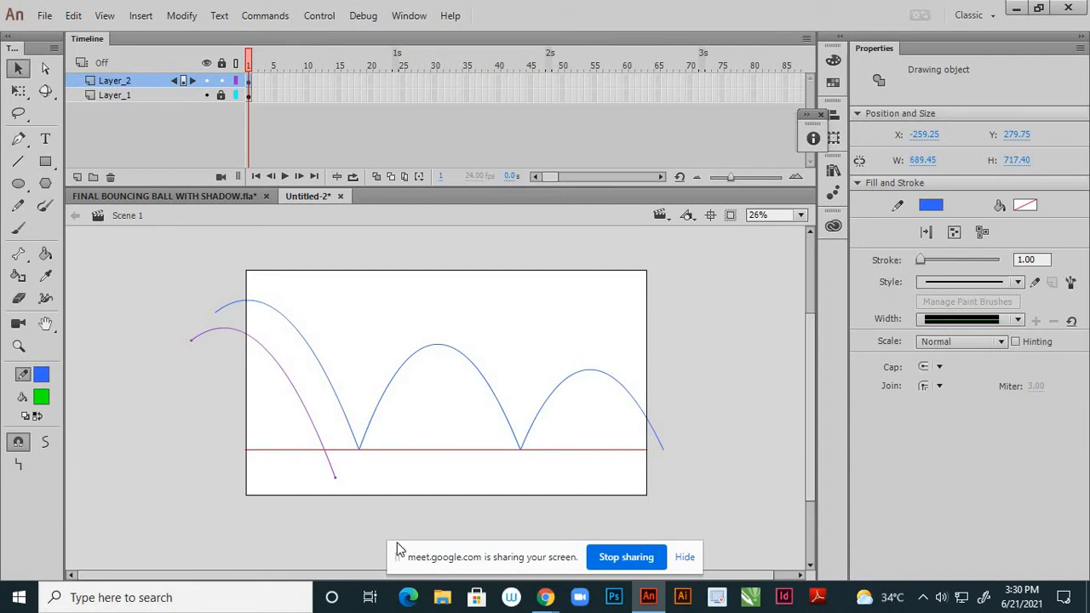
{"action": "left_click", "coordinate": [353, 338]}
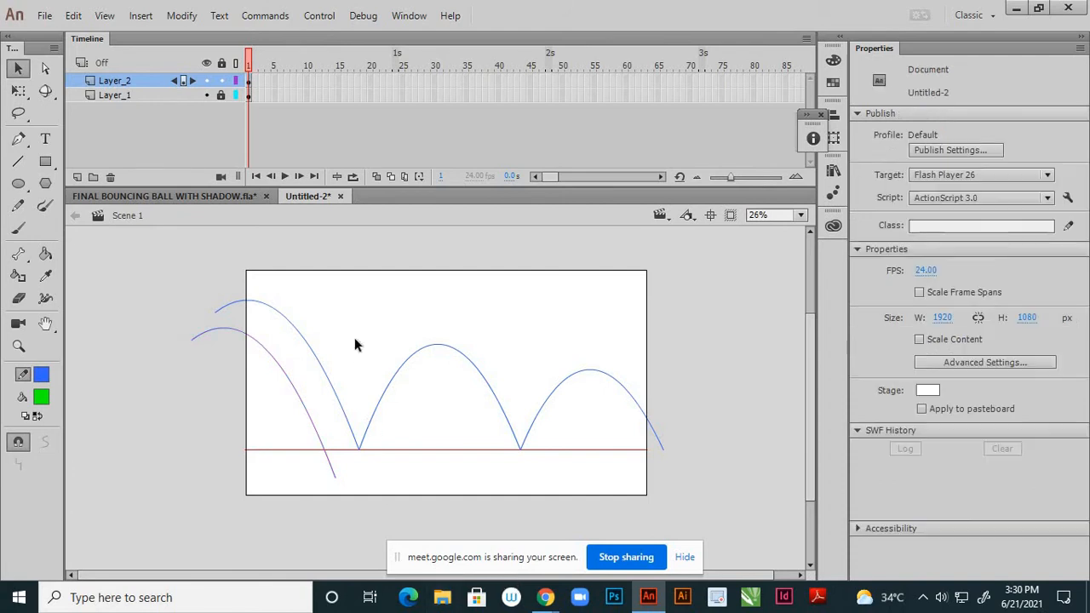
Detach the upper first arc's end from the second arc and raise it above the ground, and shorten the lower copy to end on the ground line
{"action": "left_click", "coordinate": [206, 196]}
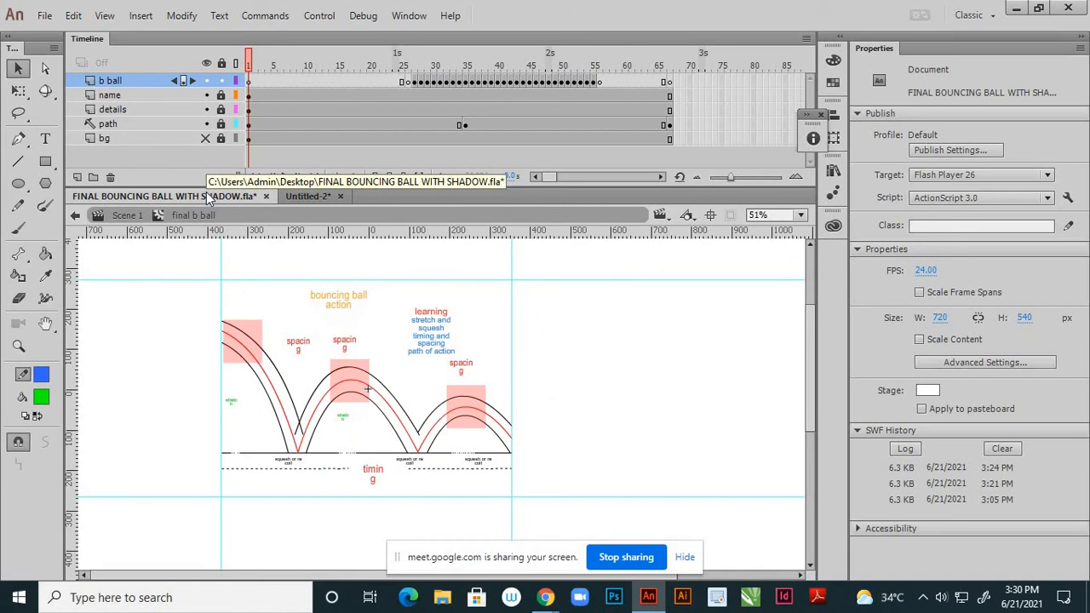
{"action": "left_click", "coordinate": [301, 195]}
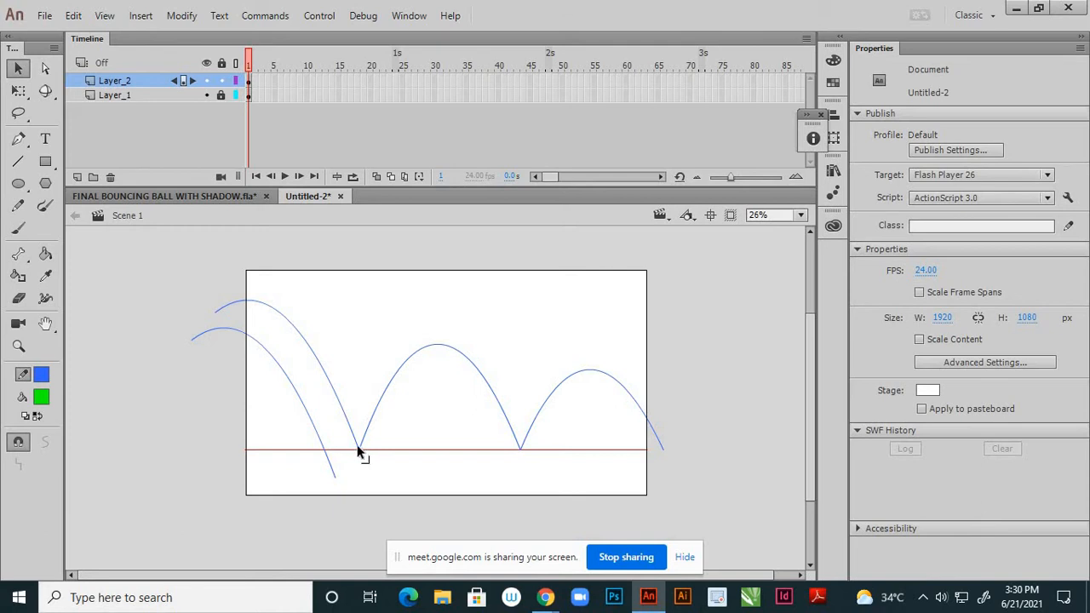
{"action": "left_click", "coordinate": [348, 468]}
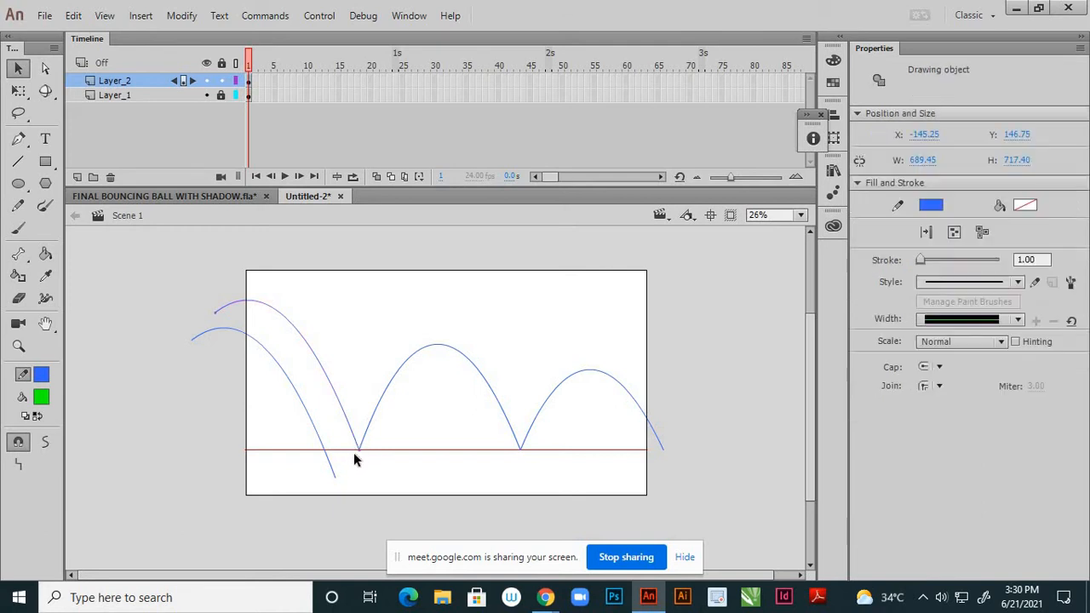
{"action": "left_click", "coordinate": [355, 456]}
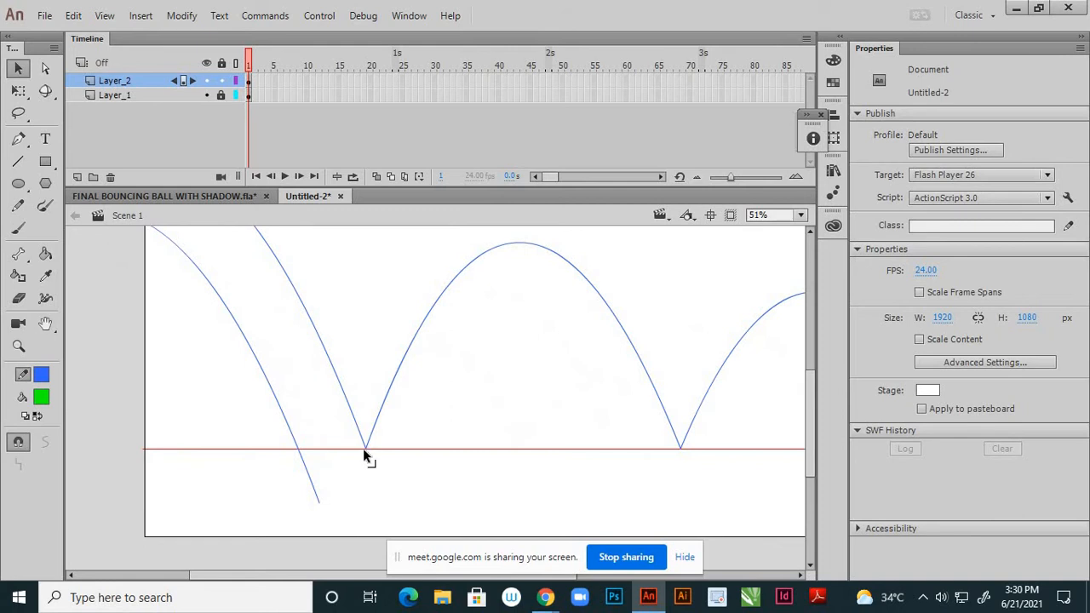
{"action": "mouse_move", "coordinate": [363, 451]}
{"action": "left_mouse_down"}
{"action": "mouse_move", "coordinate": [348, 435]}
{"action": "mouse_move", "coordinate": [372, 445]}
{"action": "mouse_move", "coordinate": [365, 451]}
{"action": "mouse_move", "coordinate": [343, 382]}
{"action": "left_mouse_up"}
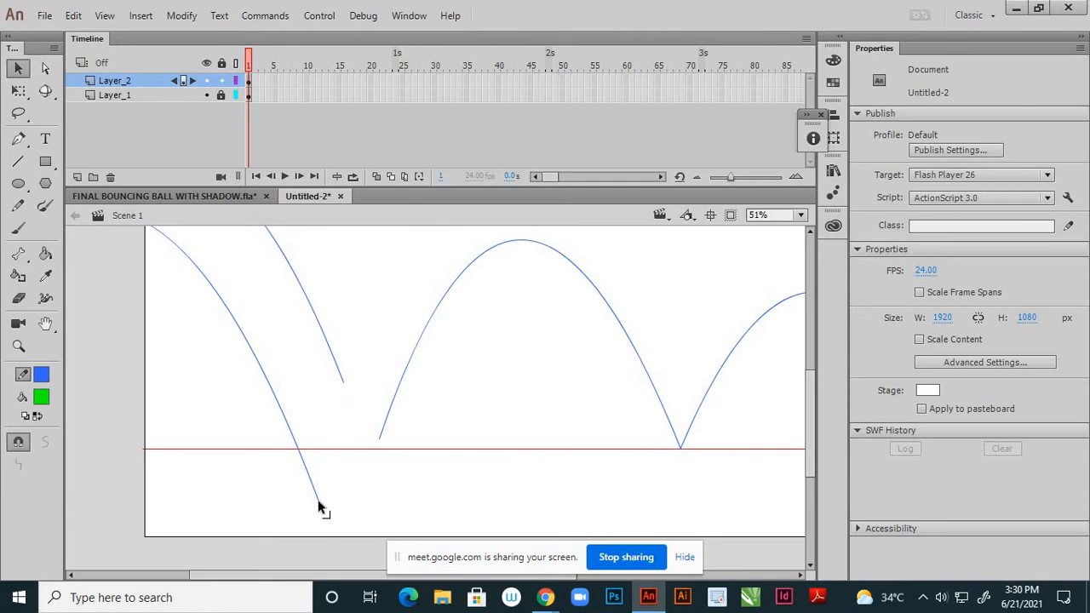
{"action": "left_click_drag", "start_coordinate": [319, 508], "coordinate": [296, 448]}
{"action": "scroll", "coordinate": [353, 462], "scroll_direction": "down", "scroll_amount": 3}
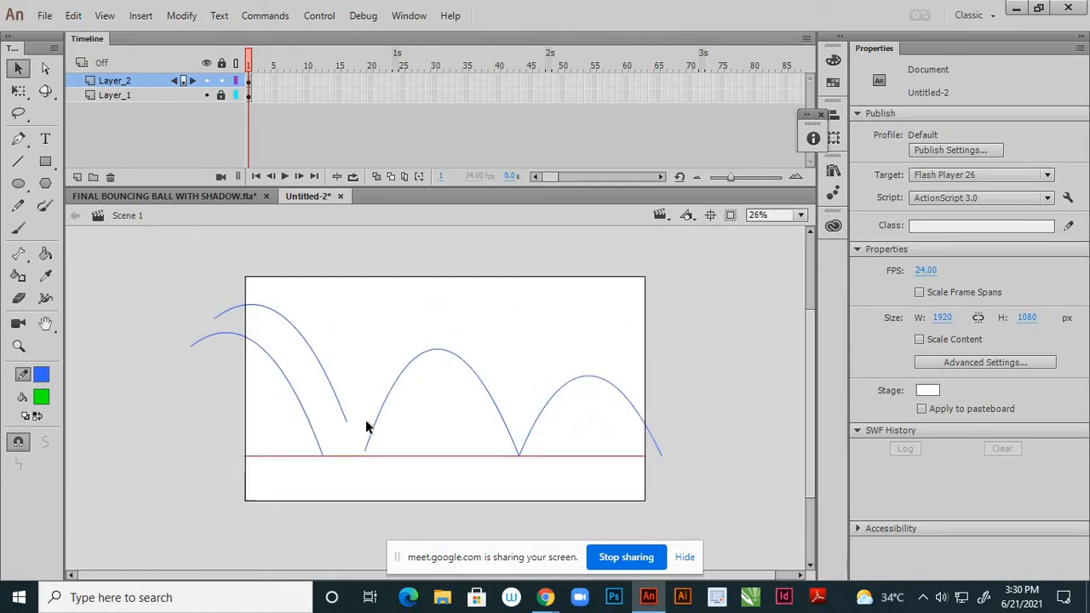
Compare with the finished file, and join the second arc's start to the upper first arc's end in a V above the ground line
{"action": "left_click", "coordinate": [193, 195]}
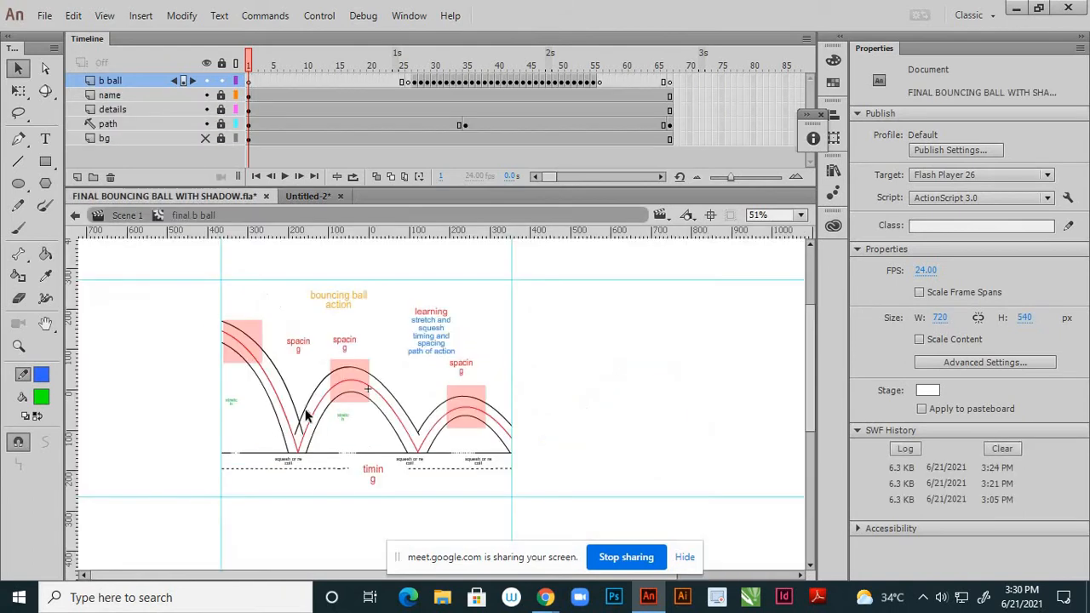
{"action": "left_click", "coordinate": [300, 199]}
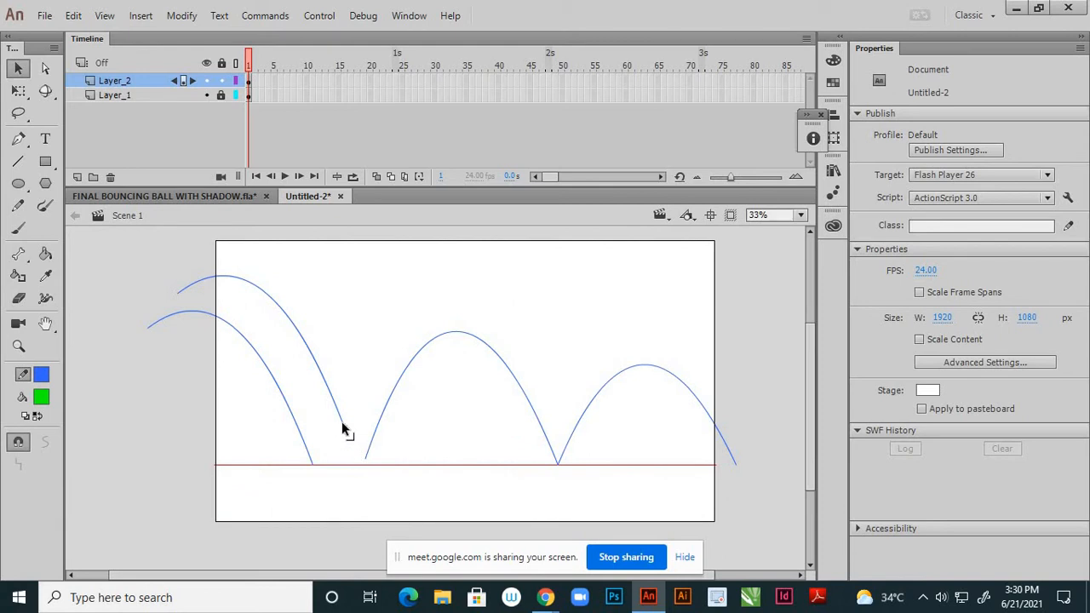
{"action": "left_click_drag", "start_coordinate": [363, 457], "coordinate": [350, 438]}
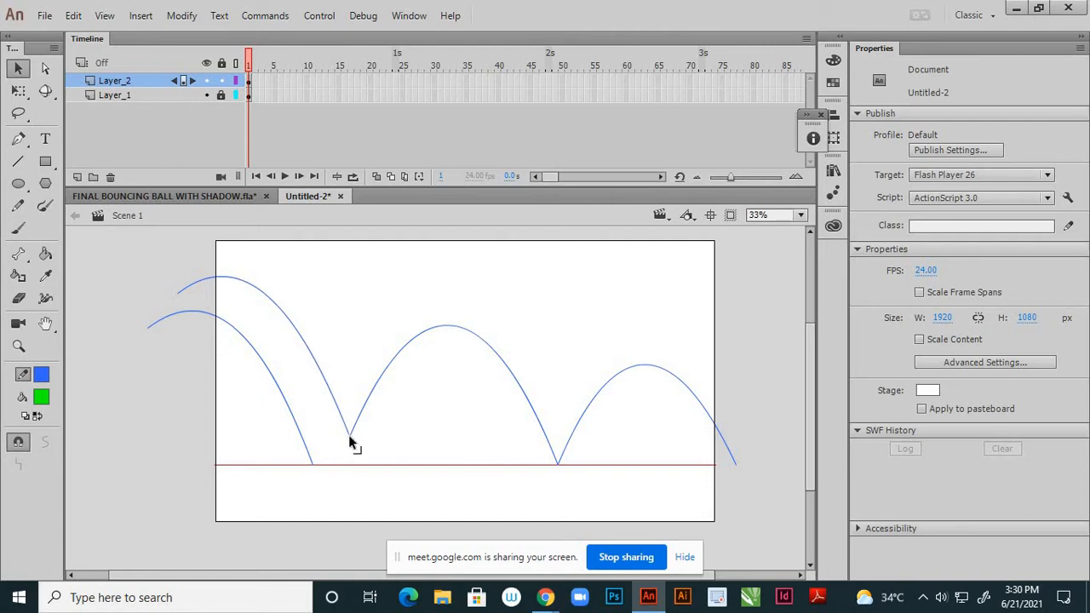
{"action": "scroll", "coordinate": [349, 434], "scroll_direction": "up", "scroll_amount": 3}
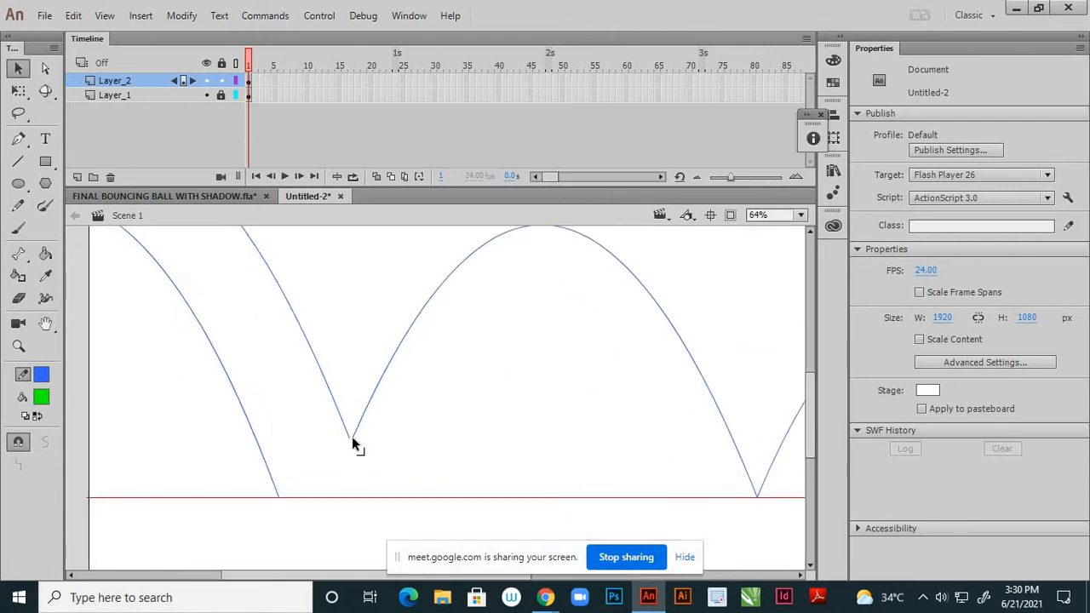
{"action": "left_click_drag", "start_coordinate": [347, 436], "coordinate": [347, 435]}
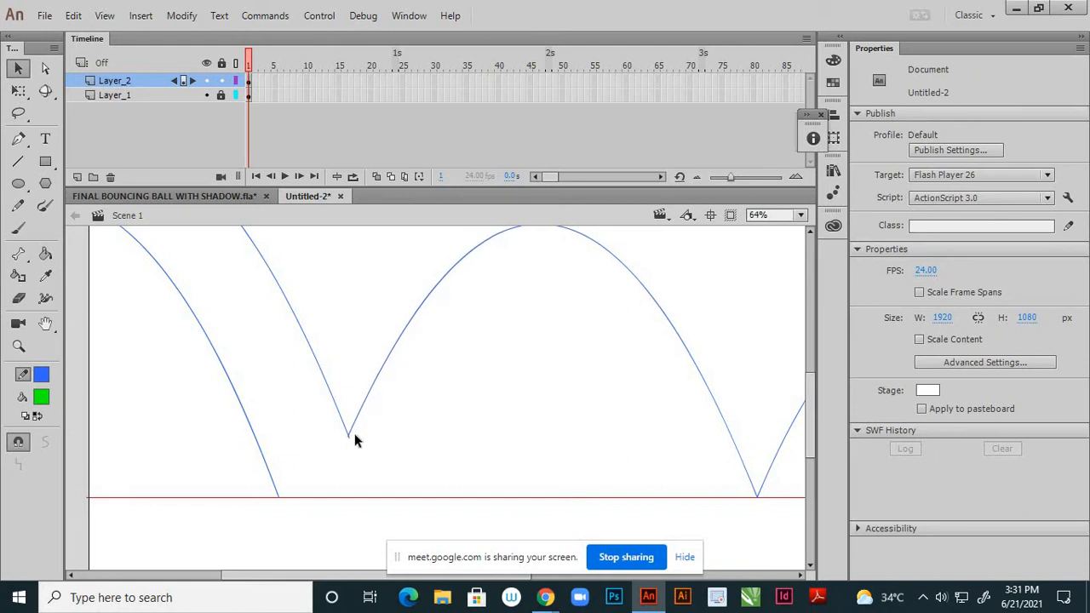
{"action": "scroll", "coordinate": [345, 441], "scroll_direction": "up", "scroll_amount": 4}
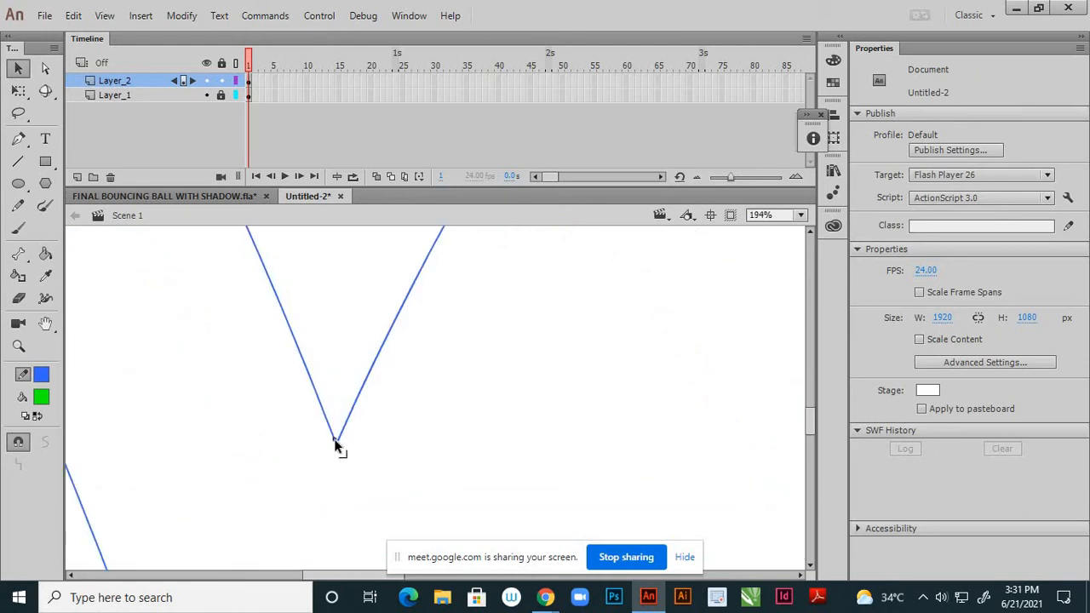
{"action": "scroll", "coordinate": [380, 415], "scroll_direction": "down", "scroll_amount": 4}
{"action": "scroll", "coordinate": [380, 418], "scroll_direction": "down", "scroll_amount": 3}
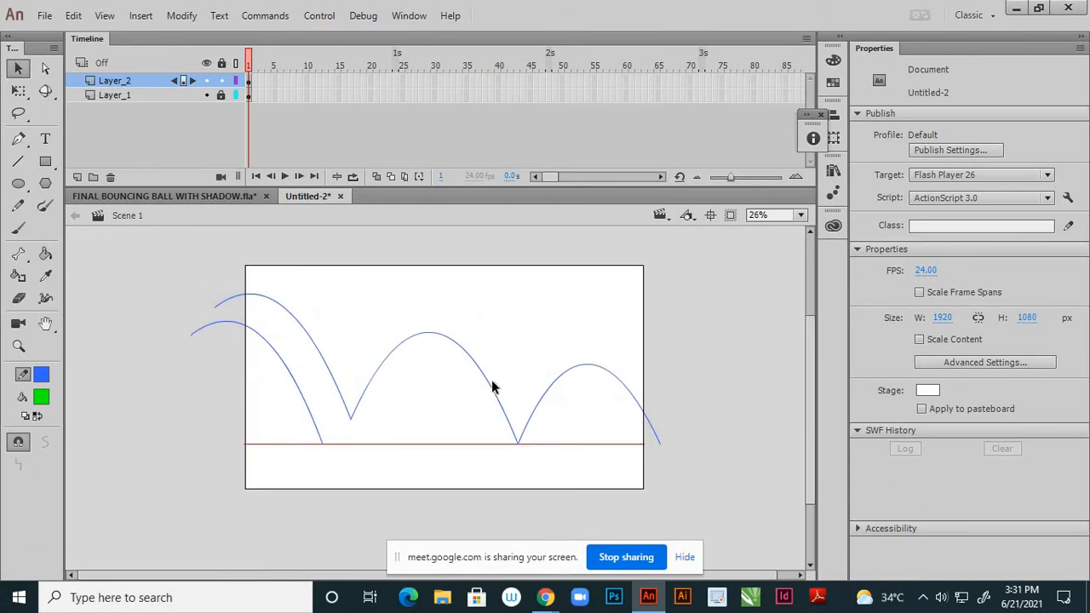
Detach the third arc's start from the second arc, show the rulers, and place a horizontal guide through the first V junction at about 738 px
{"action": "mouse_move", "coordinate": [511, 443]}
{"action": "left_mouse_down"}
{"action": "mouse_move", "coordinate": [525, 440]}
{"action": "mouse_move", "coordinate": [521, 450]}
{"action": "left_mouse_up"}
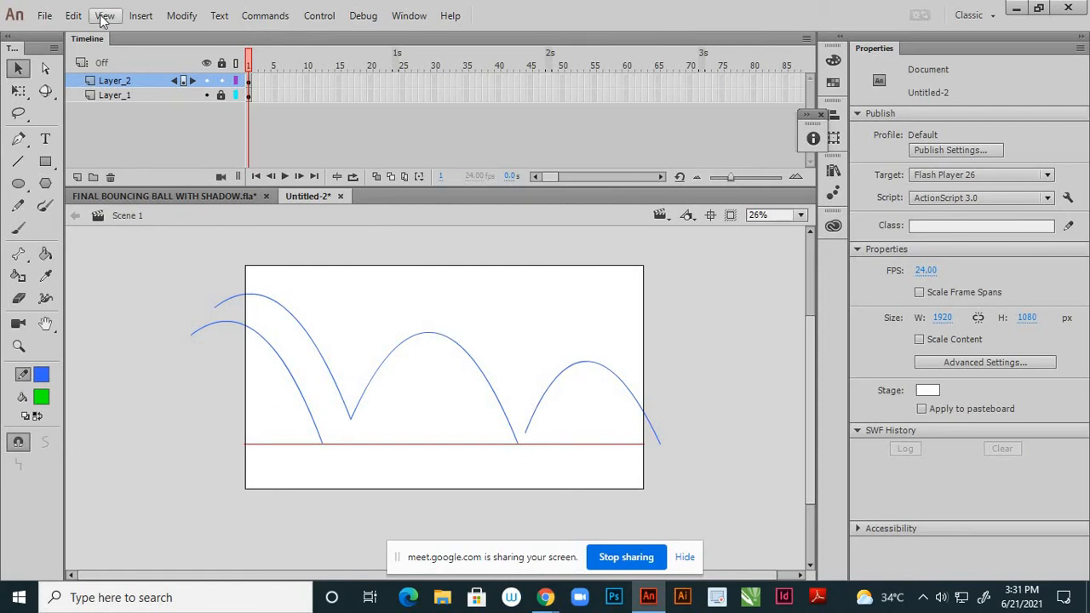
{"action": "left_click", "coordinate": [103, 17]}
{"action": "left_click", "coordinate": [129, 139]}
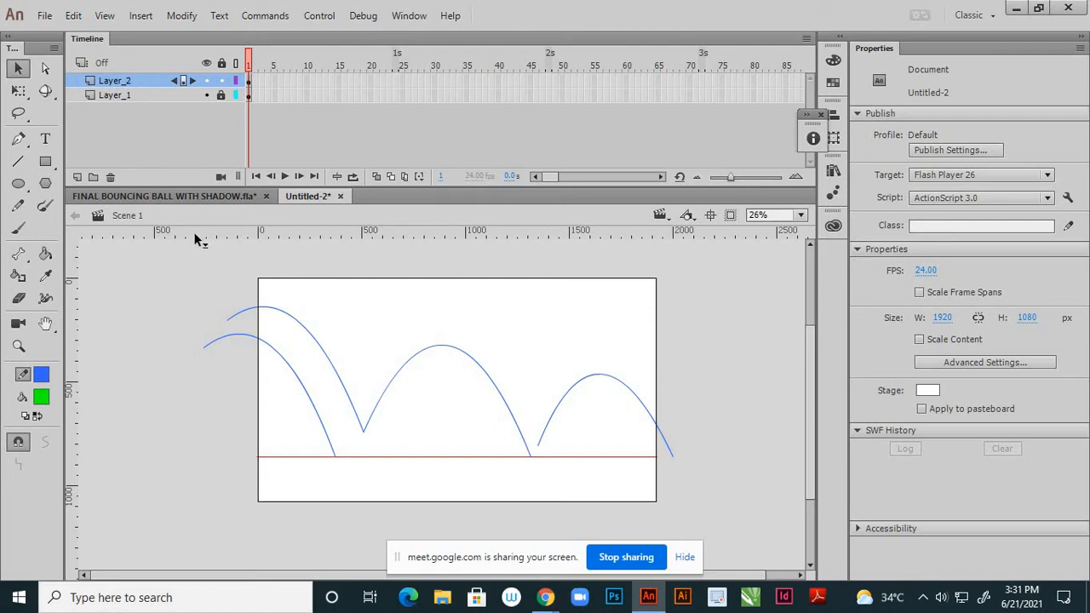
{"action": "left_click_drag", "start_coordinate": [194, 234], "coordinate": [219, 429]}
{"action": "double_click", "coordinate": [219, 430]}
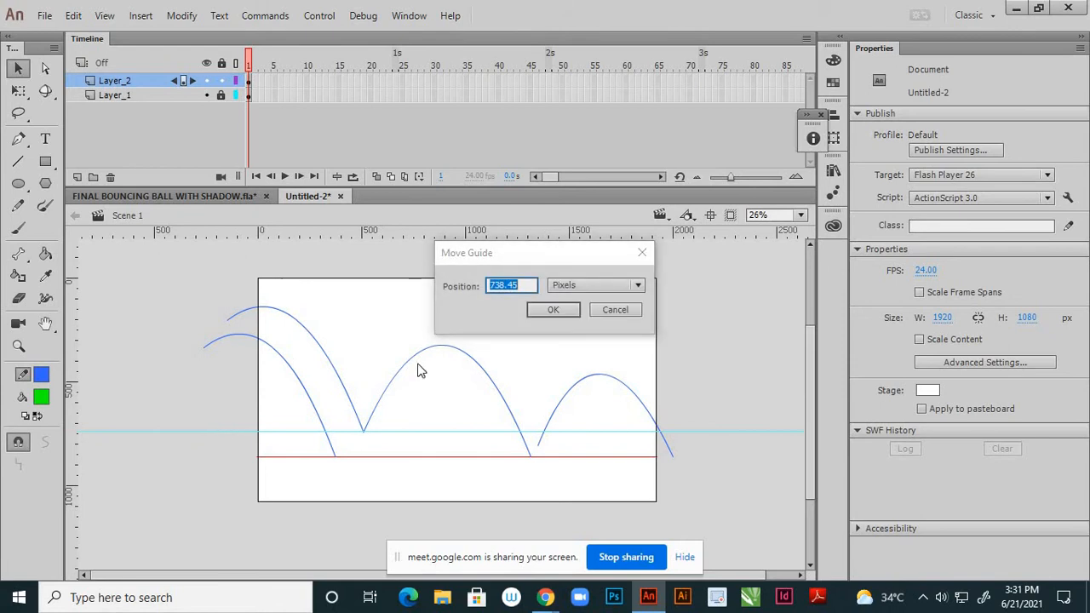
{"action": "left_click", "coordinate": [605, 309]}
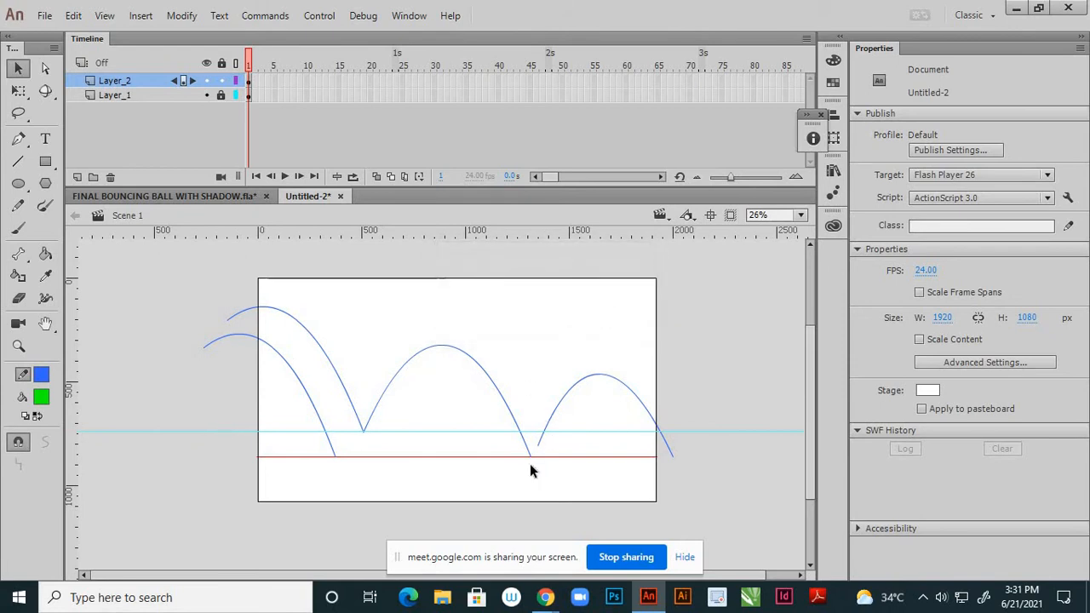
Raise the second arc's landing end from the ground line up to the horizontal guide
{"action": "scroll", "coordinate": [524, 450], "scroll_direction": "up", "scroll_amount": 2}
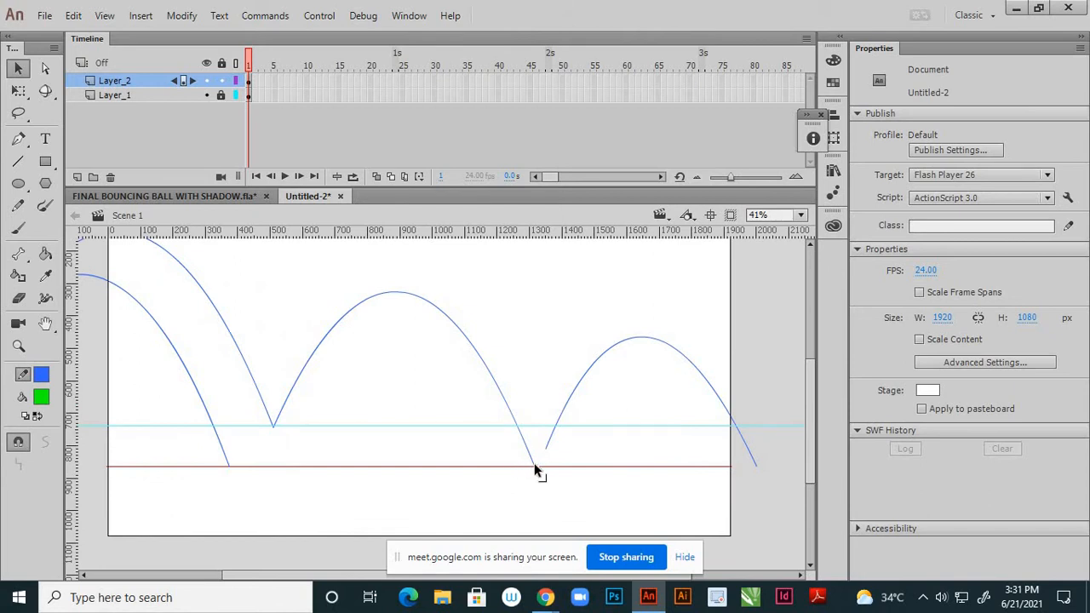
{"action": "left_click_drag", "start_coordinate": [534, 465], "coordinate": [517, 425]}
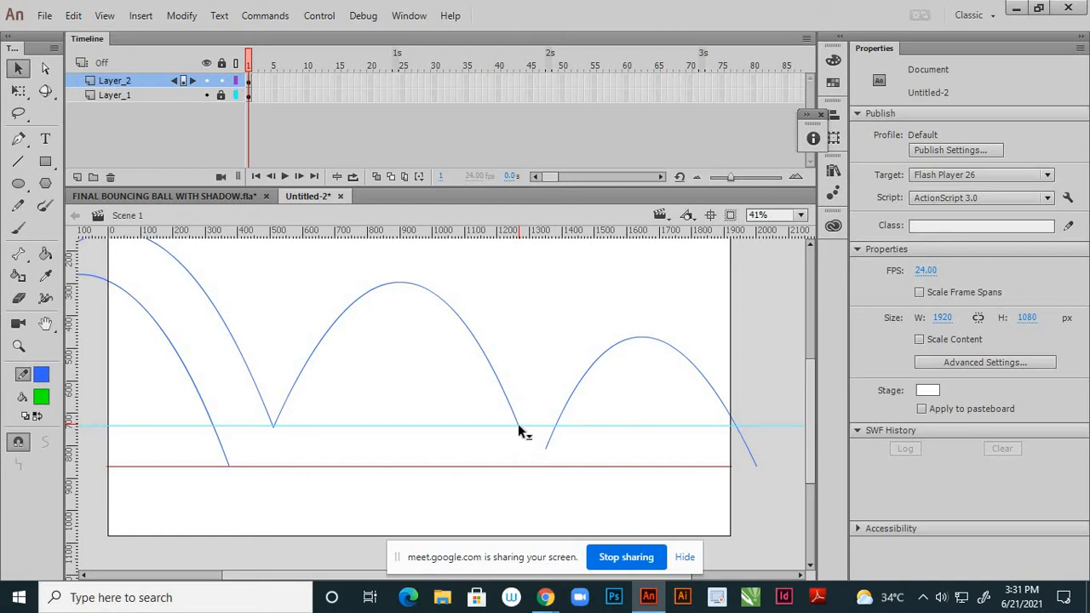
Lower the horizontal guide slightly onto the first V junction and lock the guides
{"action": "left_click_drag", "start_coordinate": [527, 424], "coordinate": [535, 428]}
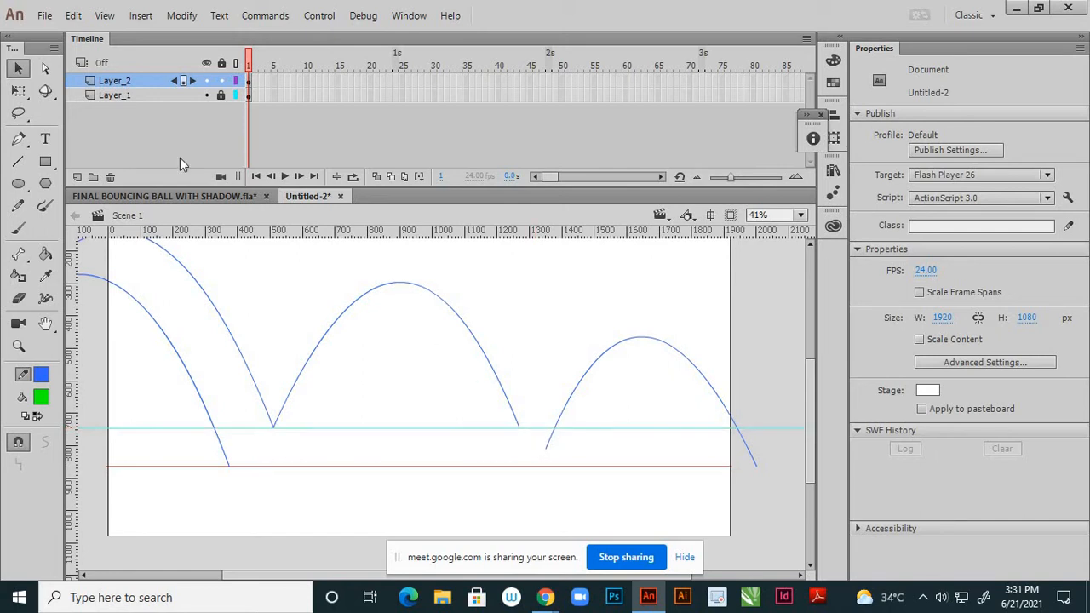
{"action": "left_click", "coordinate": [104, 17]}
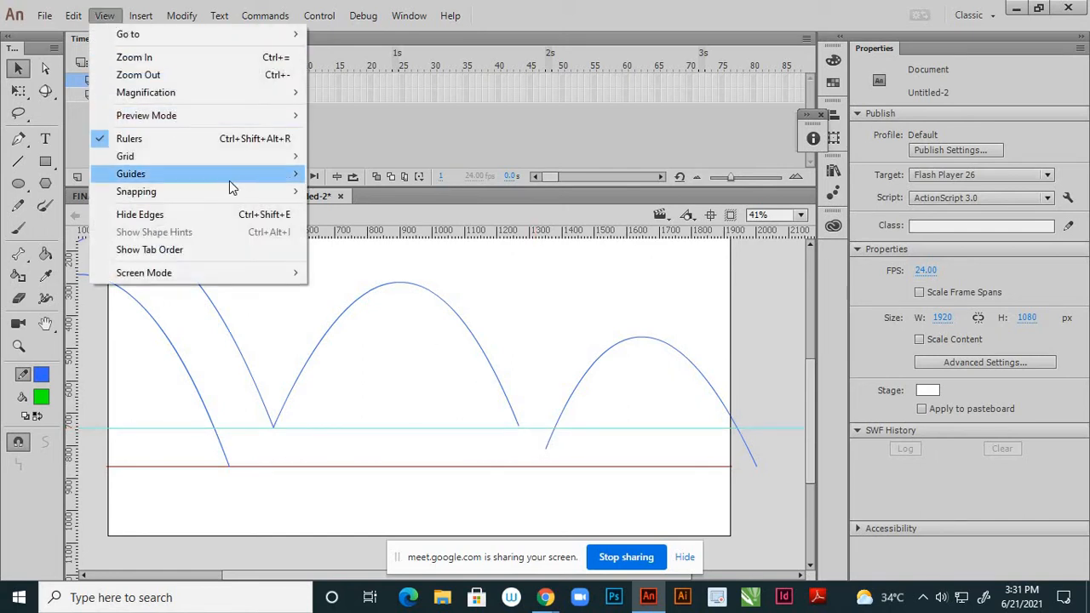
{"action": "mouse_move", "coordinate": [247, 177]}
{"action": "left_click", "coordinate": [339, 198]}
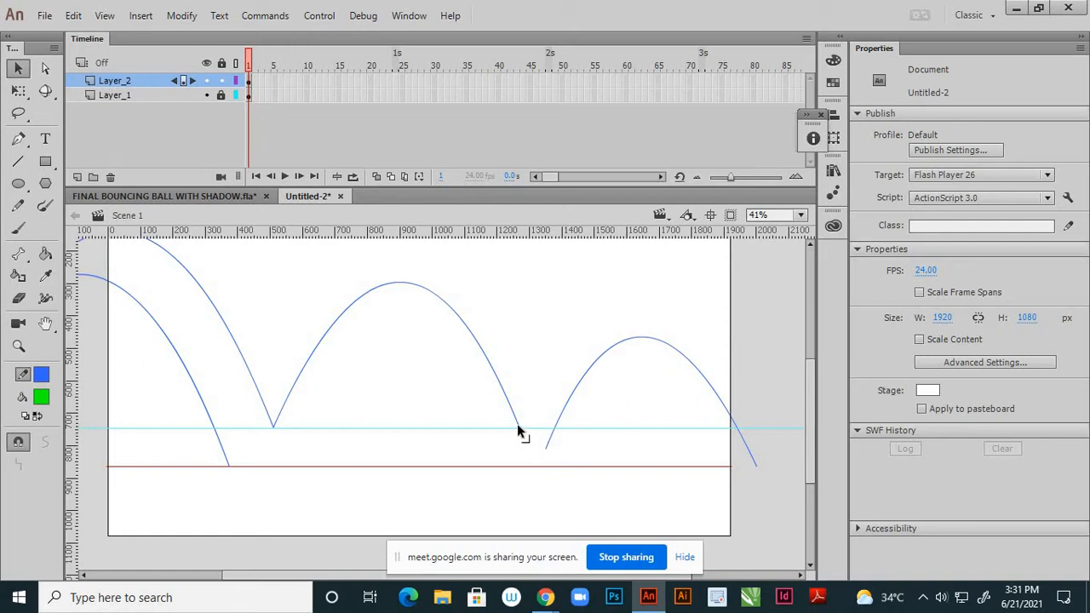
Extend the second arc's landing end onto the guide and join the third arc's start to it in a V
{"action": "left_click_drag", "start_coordinate": [517, 422], "coordinate": [527, 430]}
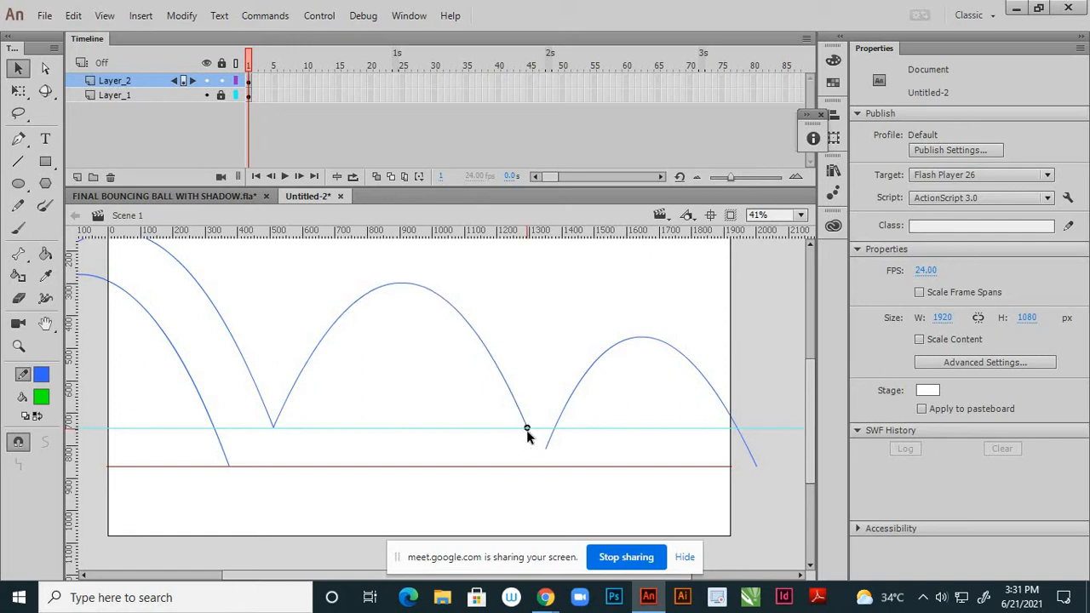
{"action": "left_click", "coordinate": [539, 438]}
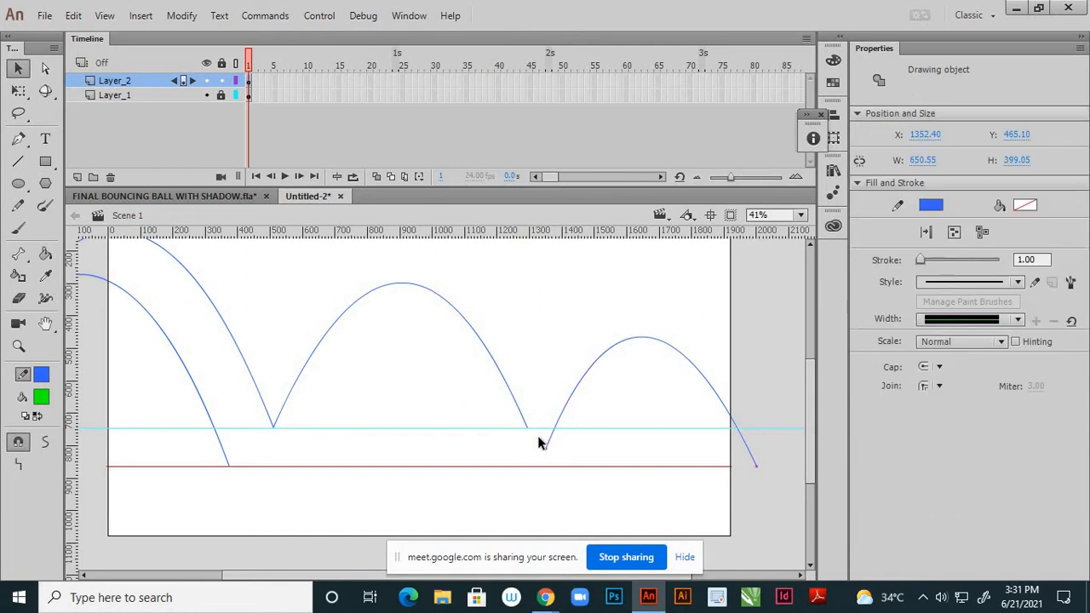
{"action": "left_click", "coordinate": [519, 446]}
{"action": "left_click", "coordinate": [547, 449]}
{"action": "left_click", "coordinate": [529, 436]}
{"action": "left_click_drag", "start_coordinate": [546, 446], "coordinate": [525, 429]}
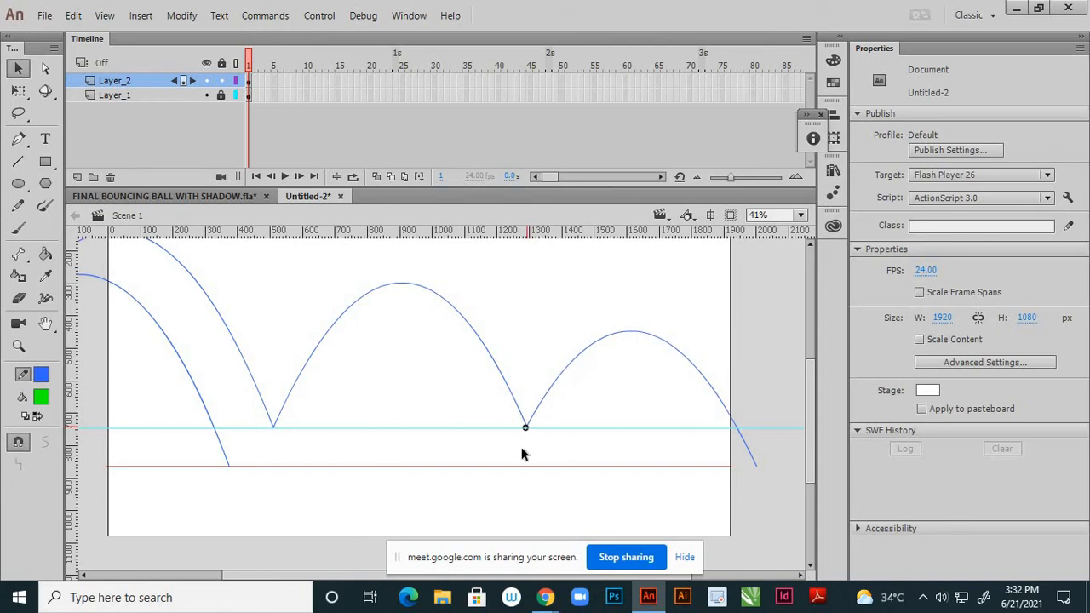
Raise the third arc's landing end from the ground level onto the horizontal guide, just beyond the stage edge
{"action": "scroll", "coordinate": [511, 443], "scroll_direction": "down", "scroll_amount": 2}
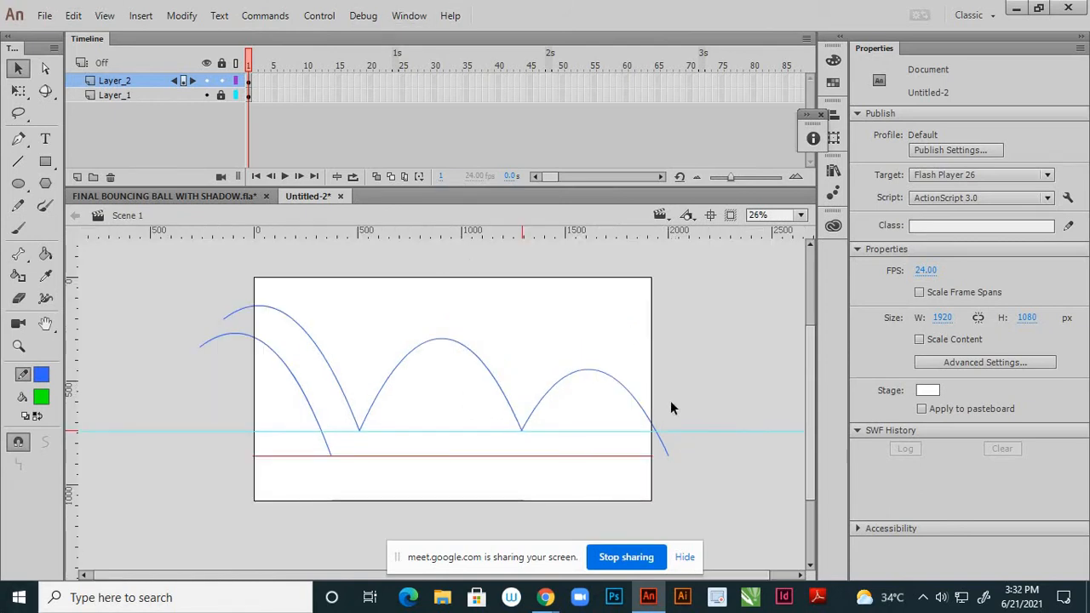
{"action": "scroll", "coordinate": [662, 458], "scroll_direction": "up", "scroll_amount": 2}
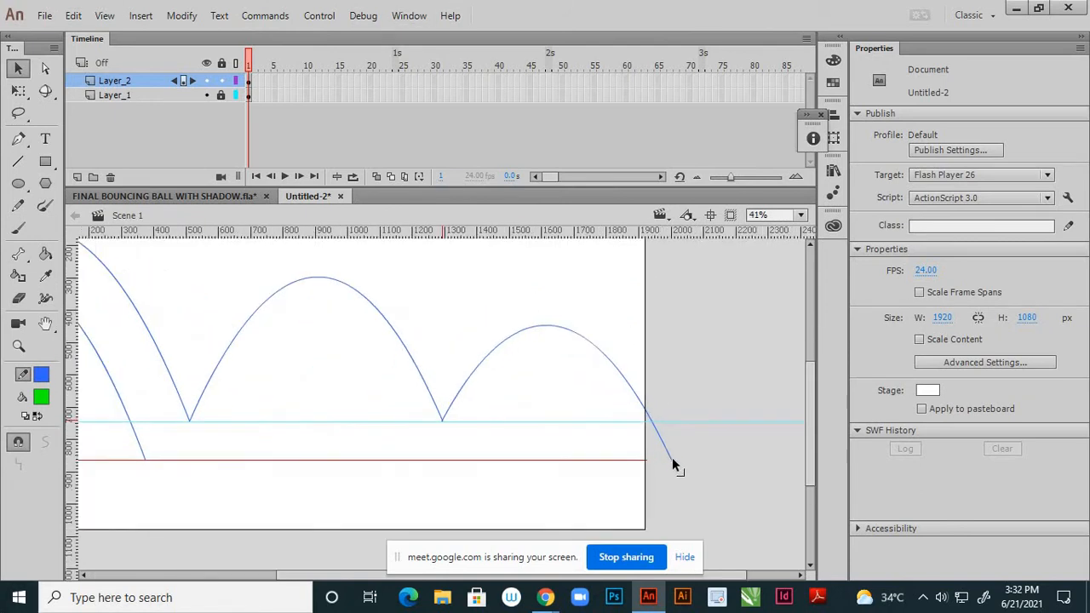
{"action": "left_click_drag", "start_coordinate": [669, 460], "coordinate": [656, 417]}
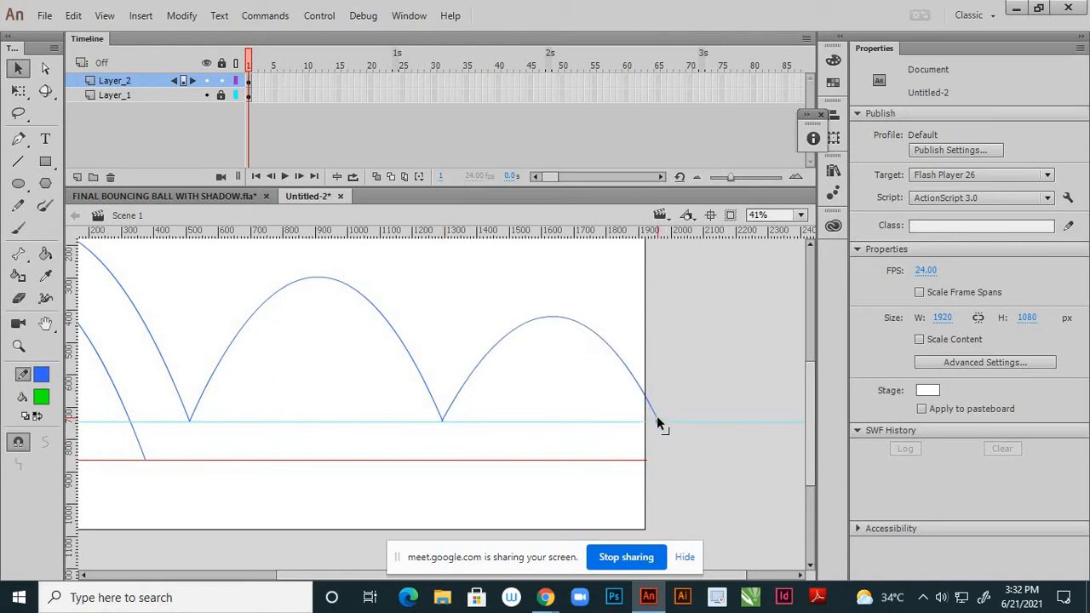
{"action": "scroll", "coordinate": [692, 411], "scroll_direction": "down", "scroll_amount": 2}
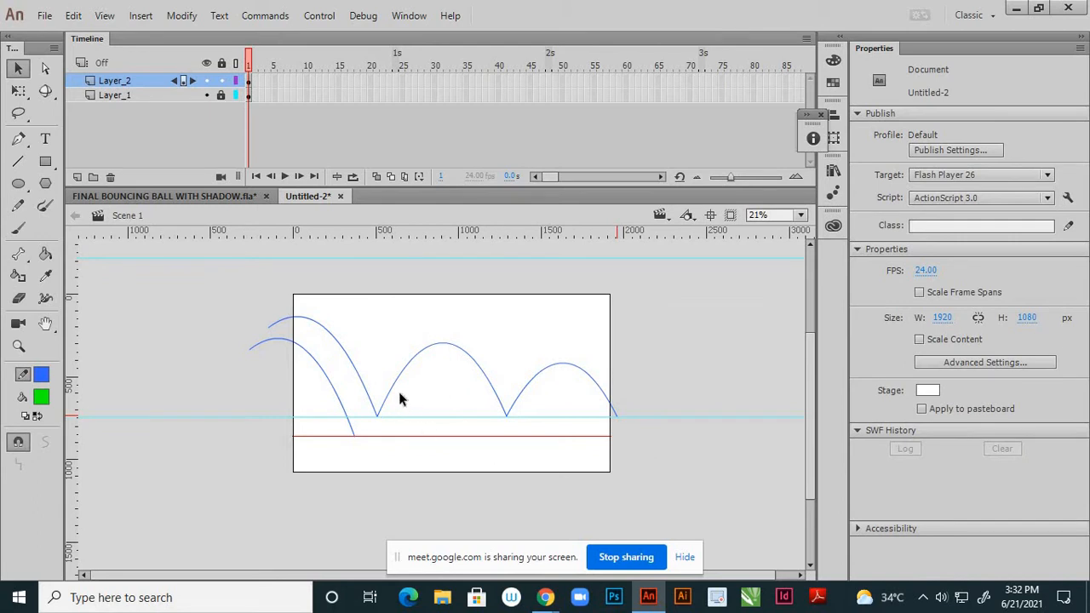
Duplicate the second arc in place and shift the copy straight down until its ends lie below the ground line
{"action": "left_click", "coordinate": [449, 348]}
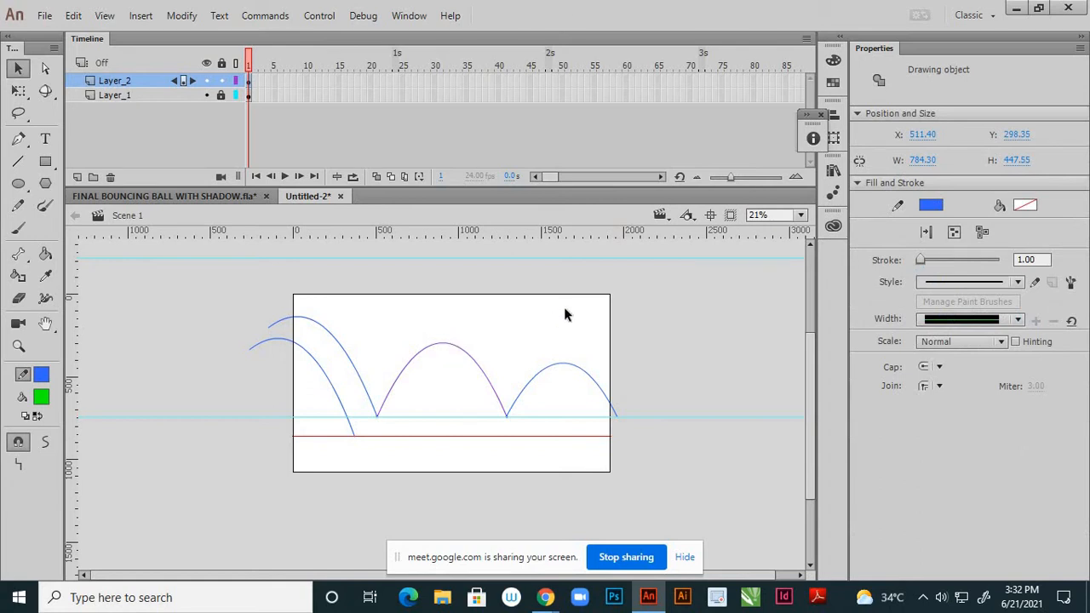
{"action": "key", "text": "shift+Down"}
{"action": "key", "text": "shift+Down"}
{"action": "key", "text": "shift+Down"}
{"action": "key", "text": "shift+Down"}
{"action": "key", "text": "shift+Down"}
{"action": "key", "text": "shift+Down"}
{"action": "key", "text": "shift+Down"}
{"action": "key", "text": "shift+Down"}
{"action": "key", "text": "shift+Down"}
{"action": "key", "text": "shift+Down"}
{"action": "key", "text": "shift+Down"}
{"action": "key", "text": "shift+Down"}
{"action": "key", "text": "shift+Down"}
{"action": "key", "text": "shift+Down"}
{"action": "key", "text": "shift+Down"}
{"action": "key", "text": "shift+Down"}
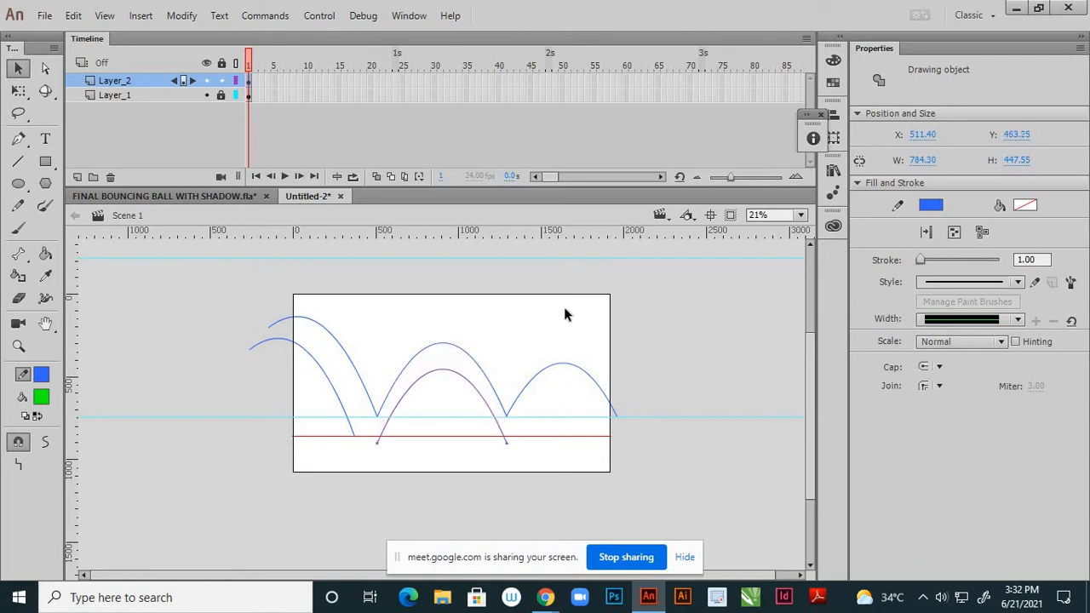
{"action": "key", "text": "shift+Down"}
{"action": "key", "text": "shift+Down"}
{"action": "key", "text": "shift+Down"}
{"action": "key", "text": "shift+Down"}
{"action": "key", "text": "shift+Down"}
{"action": "key", "text": "shift+Down"}
{"action": "key", "text": "shift+Down"}
{"action": "key", "text": "shift+Down"}
{"action": "left_click", "coordinate": [440, 430]}
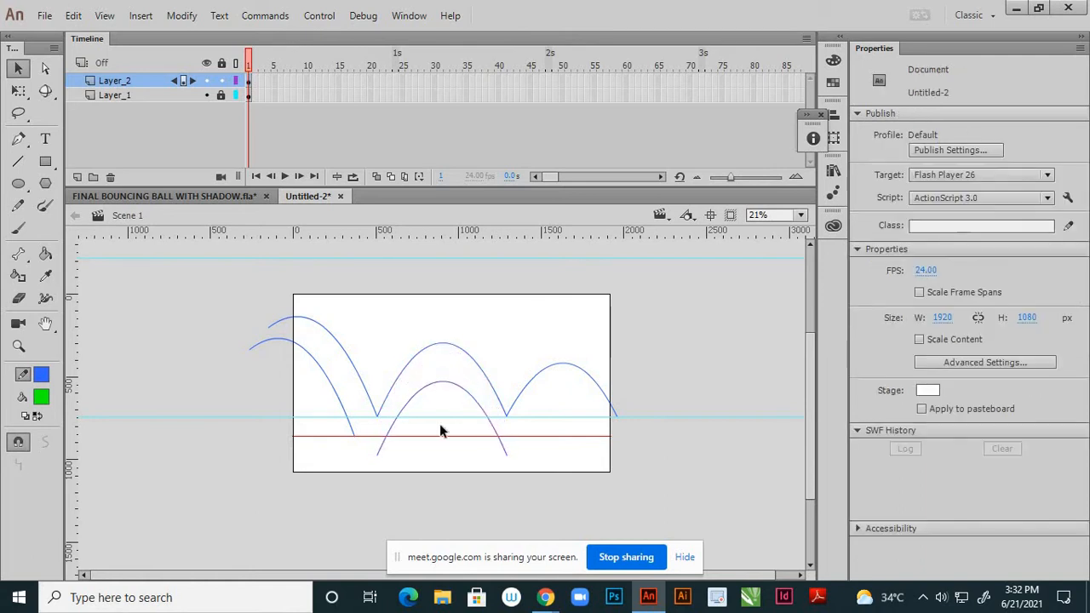
Shorten the start of the lower second arc to the ground line and compare the spacing with the finished file
{"action": "scroll", "coordinate": [382, 455], "scroll_direction": "up", "scroll_amount": 1}
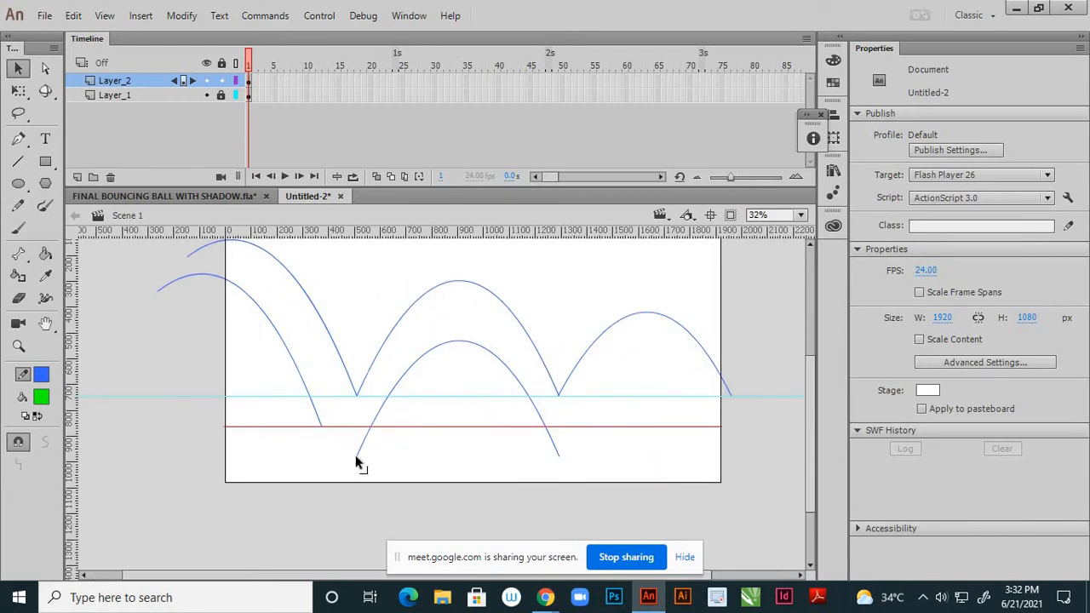
{"action": "left_click_drag", "start_coordinate": [364, 444], "coordinate": [376, 426]}
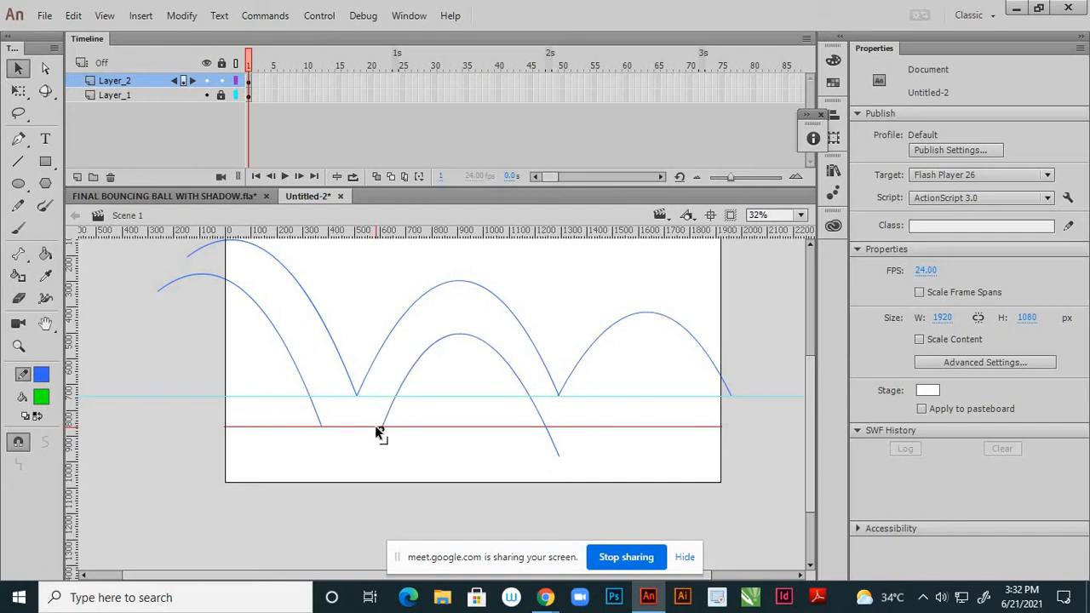
{"action": "left_click", "coordinate": [162, 195]}
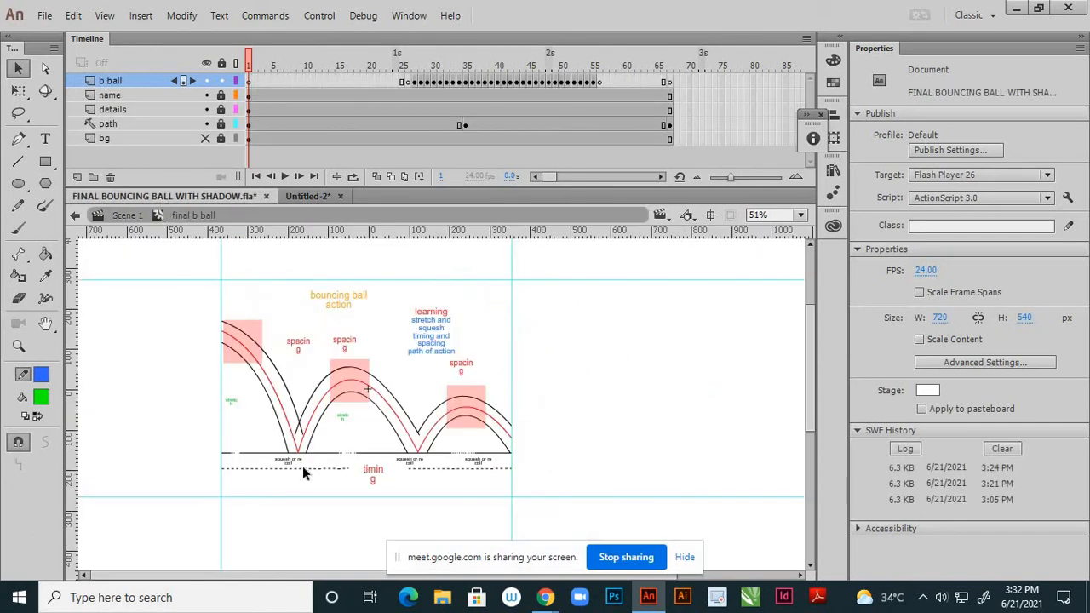
{"action": "left_click", "coordinate": [297, 197]}
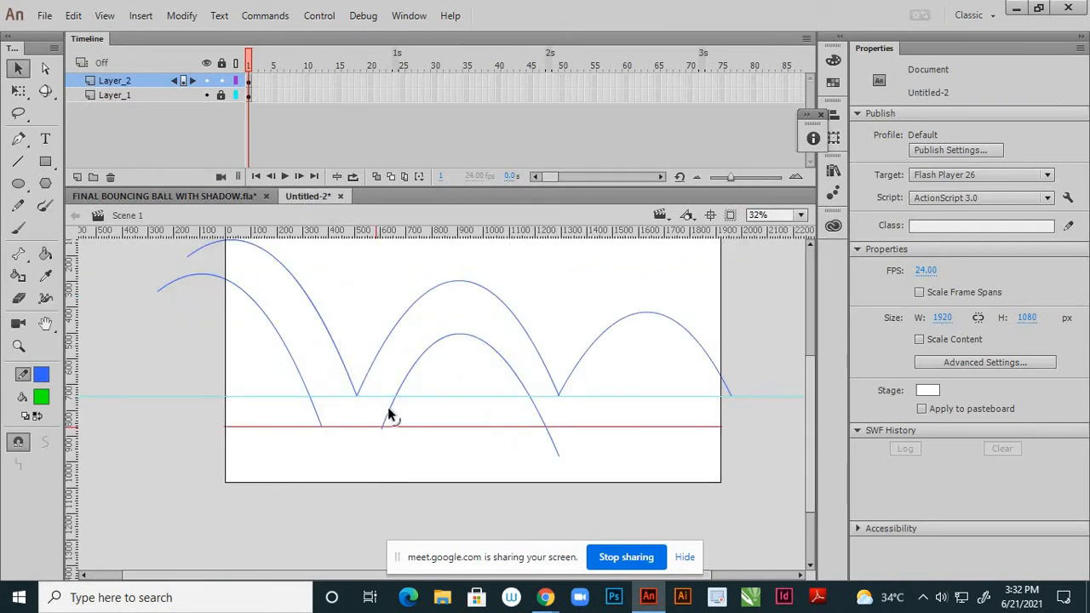
Pull the upper first arc's starting end up and outward to widen its gap from the lower copy
{"action": "scroll", "coordinate": [396, 418], "scroll_direction": "up", "scroll_amount": 1}
{"action": "scroll", "coordinate": [384, 374], "scroll_direction": "down", "scroll_amount": 1}
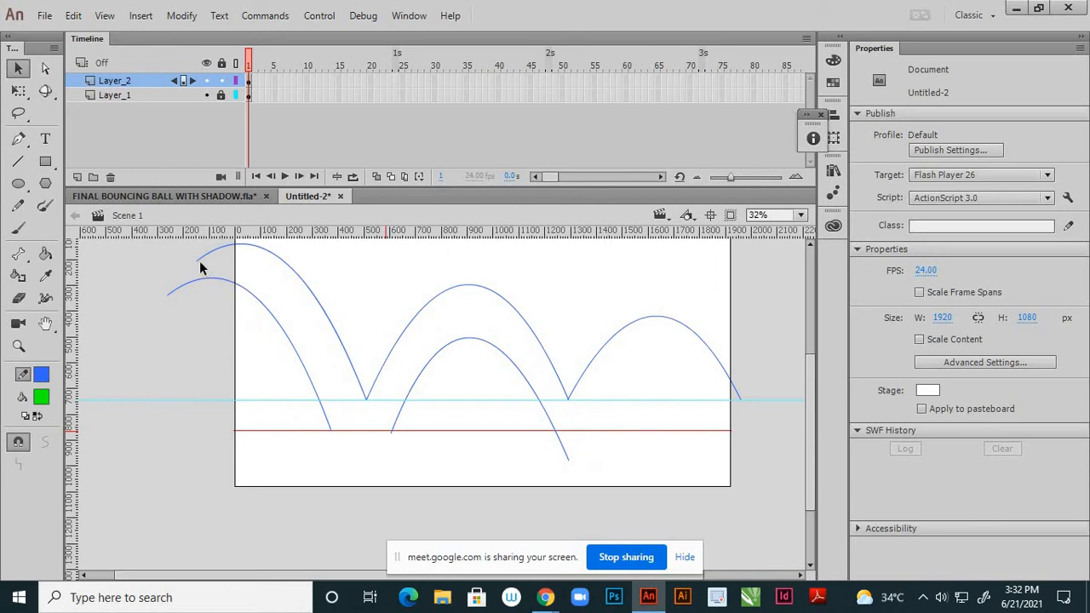
{"action": "left_click_drag", "start_coordinate": [198, 265], "coordinate": [181, 248]}
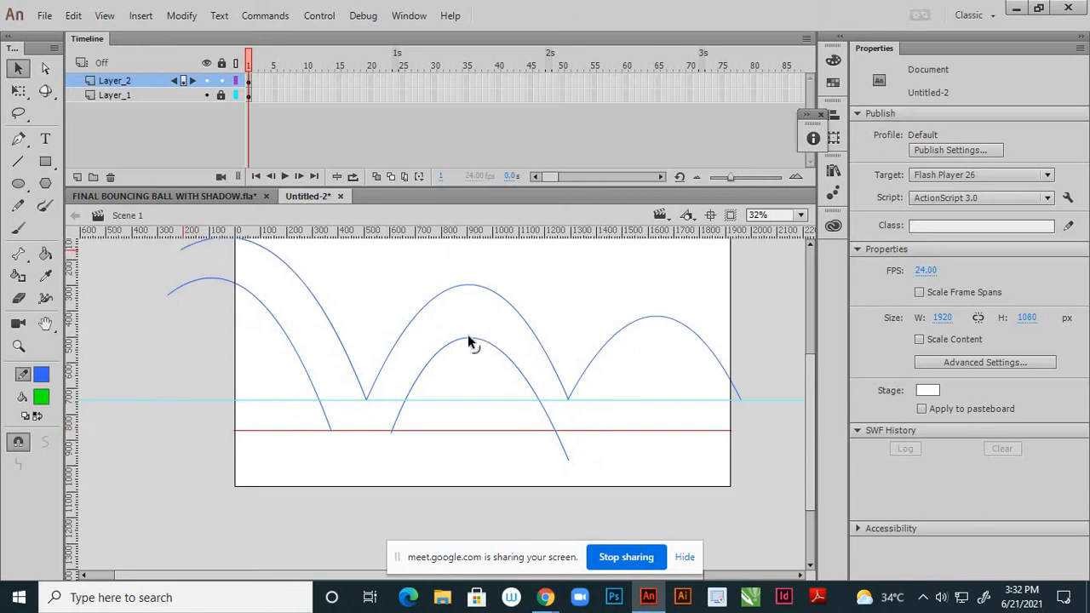
Raise the crest of the lower second arc slightly and move its start further inward along the ground line
{"action": "left_click_drag", "start_coordinate": [468, 342], "coordinate": [469, 334]}
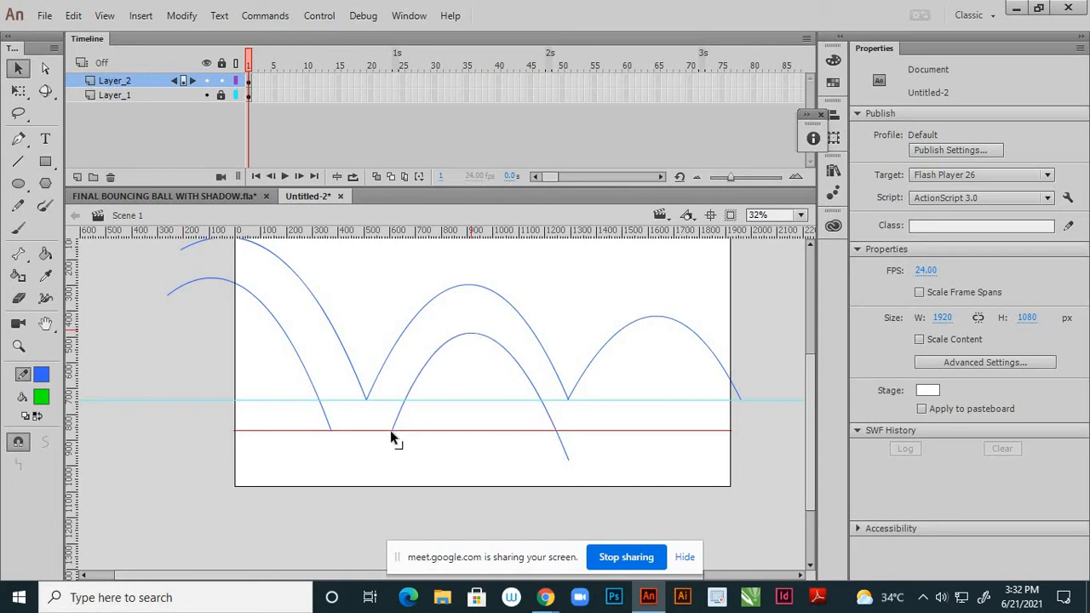
{"action": "left_click_drag", "start_coordinate": [390, 430], "coordinate": [400, 427]}
{"action": "scroll", "coordinate": [395, 438], "scroll_direction": "up", "scroll_amount": 3}
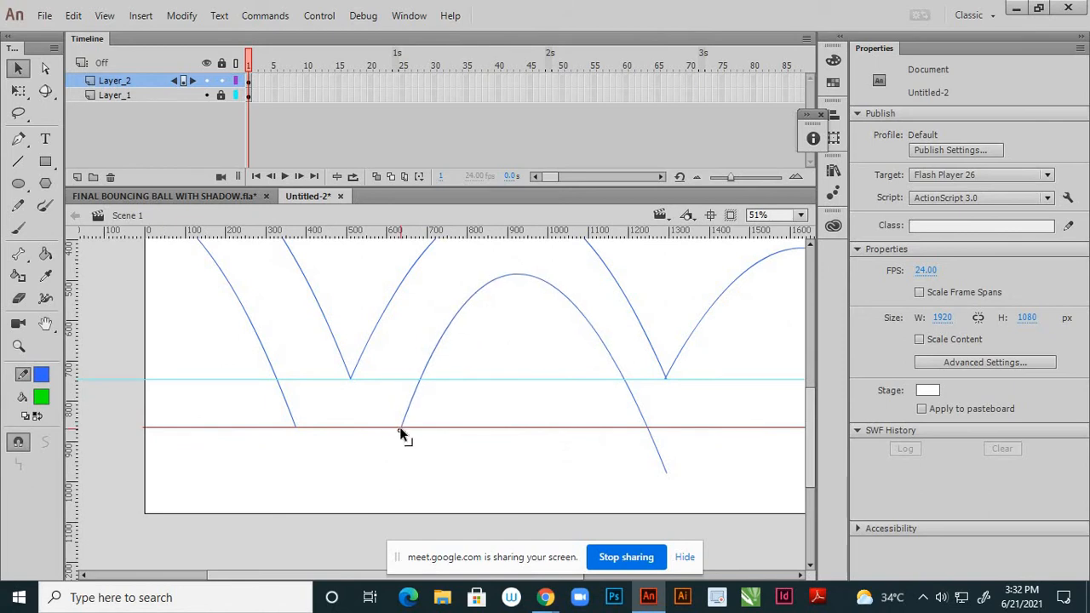
{"action": "scroll", "coordinate": [417, 439], "scroll_direction": "down", "scroll_amount": 3}
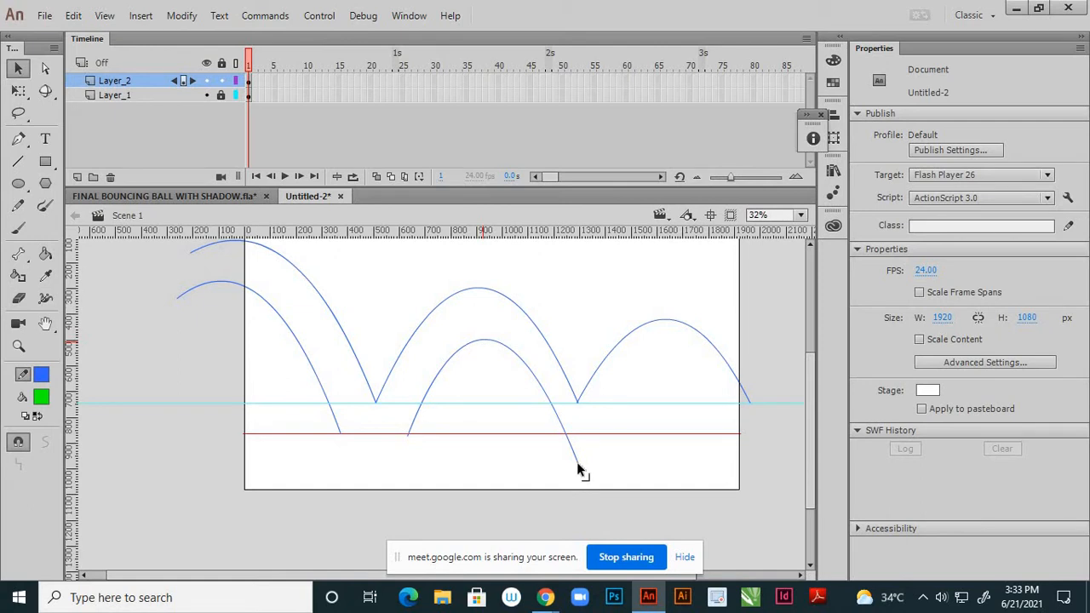
Shorten the lower second arc's landing end to the ground line and recentre its crest beneath the upper arc
{"action": "left_click_drag", "start_coordinate": [576, 461], "coordinate": [549, 433]}
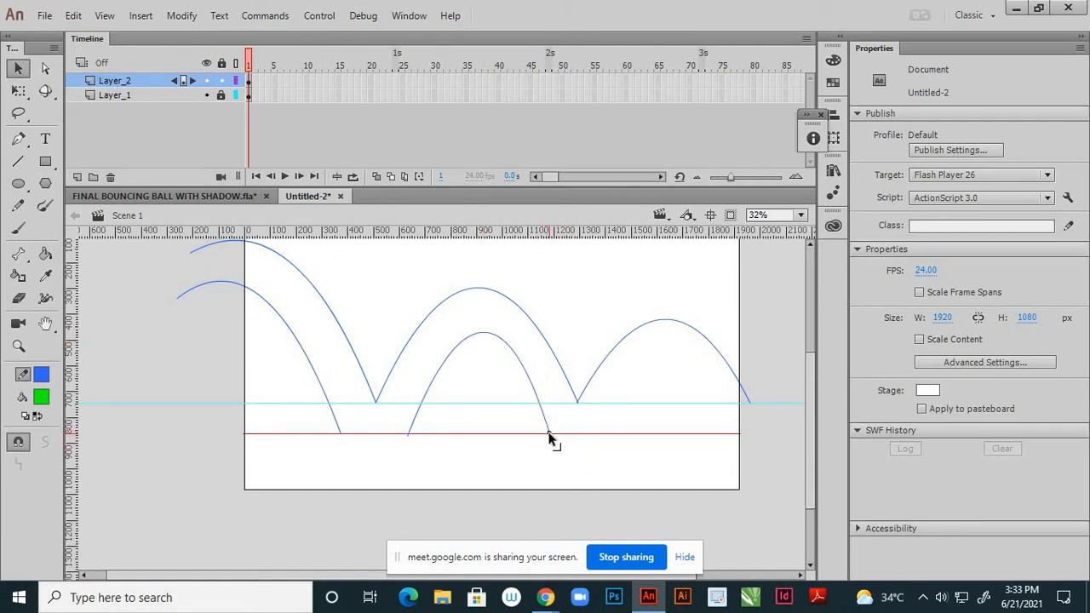
{"action": "left_click_drag", "start_coordinate": [481, 338], "coordinate": [475, 346]}
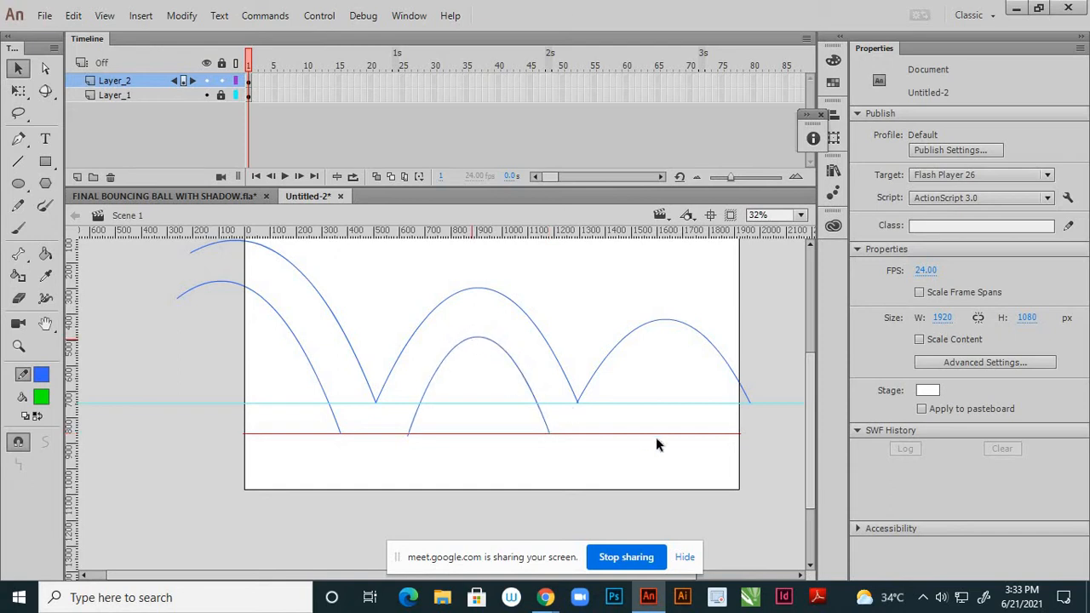
Duplicate the third arc in place and shift the copy straight down until its ends lie below the ground line
{"action": "scroll", "coordinate": [656, 414], "scroll_direction": "down", "scroll_amount": 1}
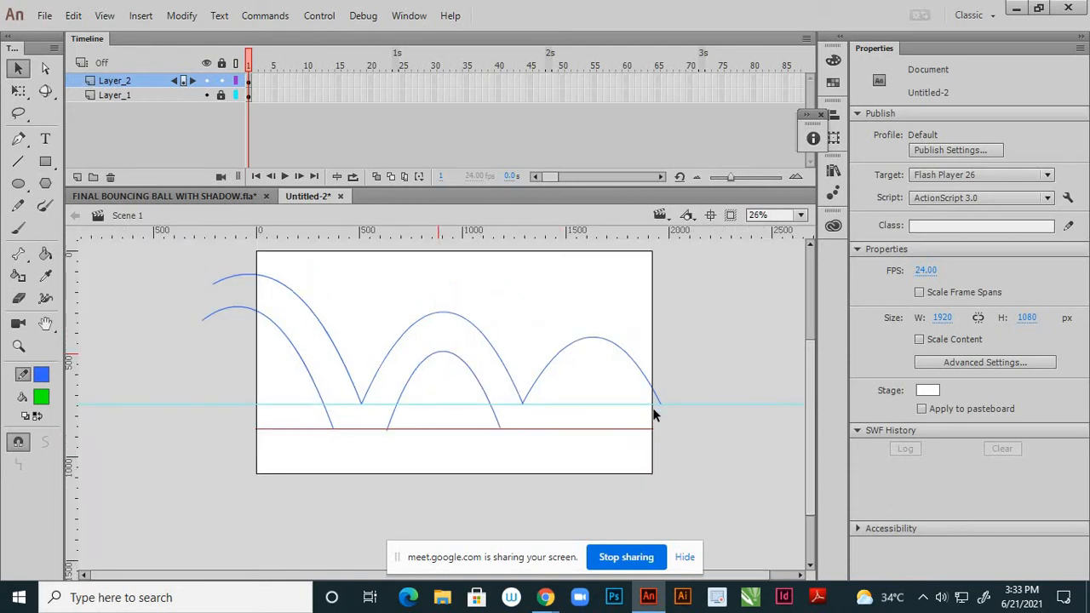
{"action": "left_click", "coordinate": [610, 347]}
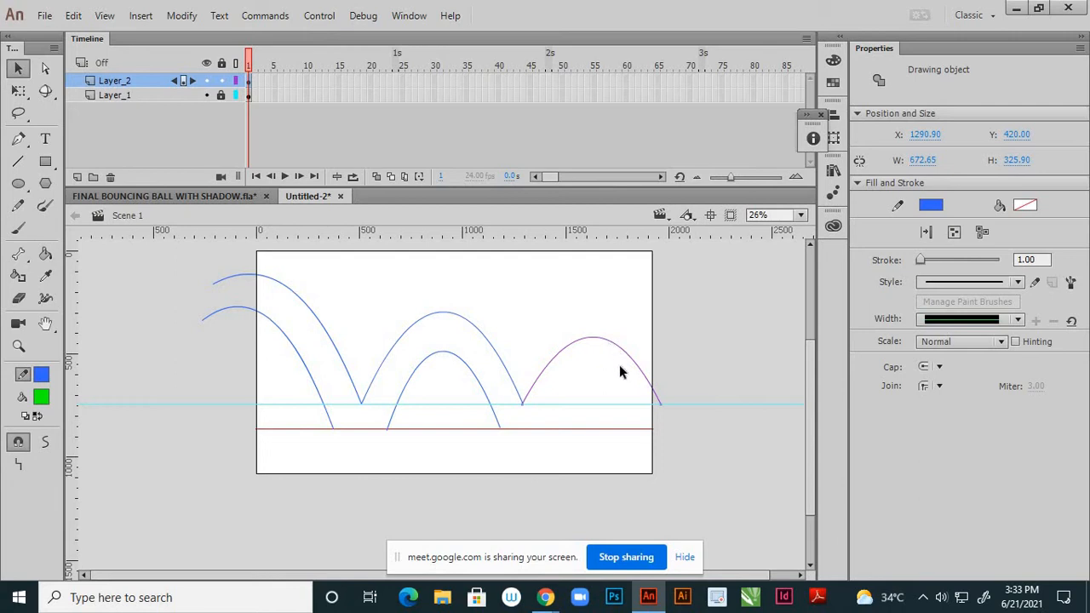
{"action": "key", "text": "ctrl+shift+v"}
{"action": "key", "text": "Down"}
{"action": "key", "text": "Down"}
{"action": "key", "text": "Down"}
{"action": "key", "text": "Down"}
{"action": "key", "text": "Down"}
{"action": "key", "text": "Down"}
{"action": "key", "text": "Down"}
{"action": "key", "text": "Down"}
{"action": "key", "text": "Down"}
{"action": "key", "text": "Down"}
{"action": "key", "text": "Down"}
{"action": "key", "text": "Down"}
{"action": "key", "text": "Down"}
{"action": "key", "text": "Down"}
{"action": "key", "text": "Down"}
{"action": "key", "text": "Down"}
{"action": "key", "text": "Down"}
{"action": "key", "text": "Down"}
{"action": "key", "text": "Down"}
{"action": "key", "text": "Down"}
{"action": "key", "text": "Down"}
{"action": "key", "text": "Down"}
{"action": "key", "text": "Down"}
{"action": "key", "text": "Down"}
{"action": "key", "text": "Down"}
{"action": "key", "text": "Down"}
{"action": "key", "text": "Down"}
{"action": "key", "text": "Down"}
{"action": "key", "text": "Down"}
{"action": "key", "text": "Down"}
{"action": "key", "text": "Down"}
{"action": "key", "text": "Down"}
{"action": "key", "text": "Down"}
{"action": "key", "text": "Down"}
{"action": "key", "text": "Down"}
{"action": "key", "text": "Down"}
{"action": "key", "text": "Down"}
{"action": "key", "text": "Down"}
{"action": "key", "text": "Down"}
{"action": "key", "text": "Down"}
{"action": "key", "text": "Down"}
{"action": "key", "text": "Down"}
{"action": "key", "text": "Down"}
{"action": "key", "text": "Down"}
{"action": "left_click", "coordinate": [579, 298]}
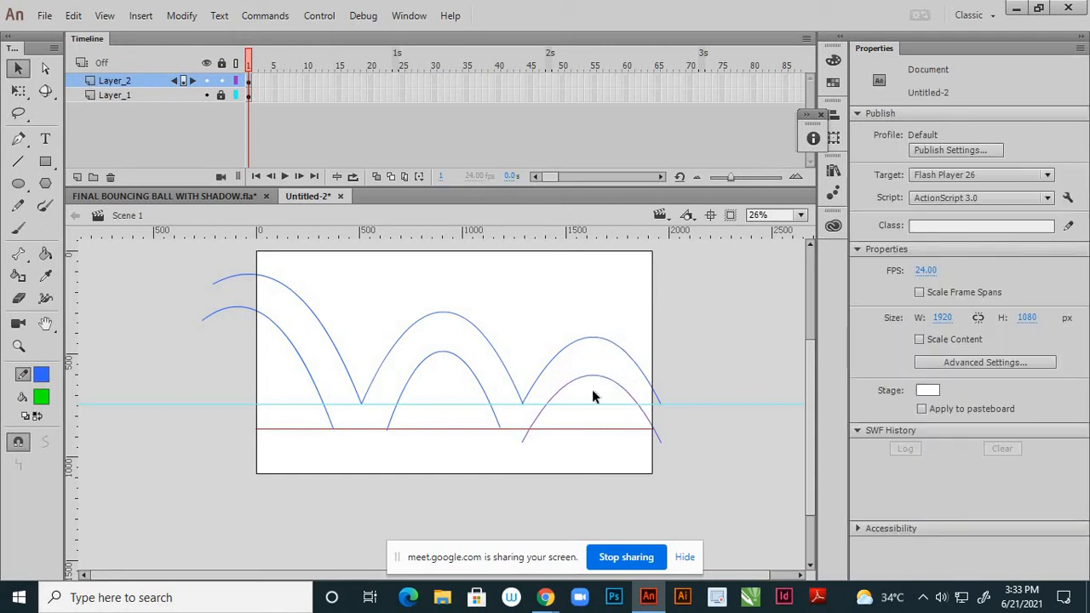
Shorten both ends of the lower third arc inward so they rest on the ground line
{"action": "scroll", "coordinate": [580, 424], "scroll_direction": "up", "scroll_amount": 3}
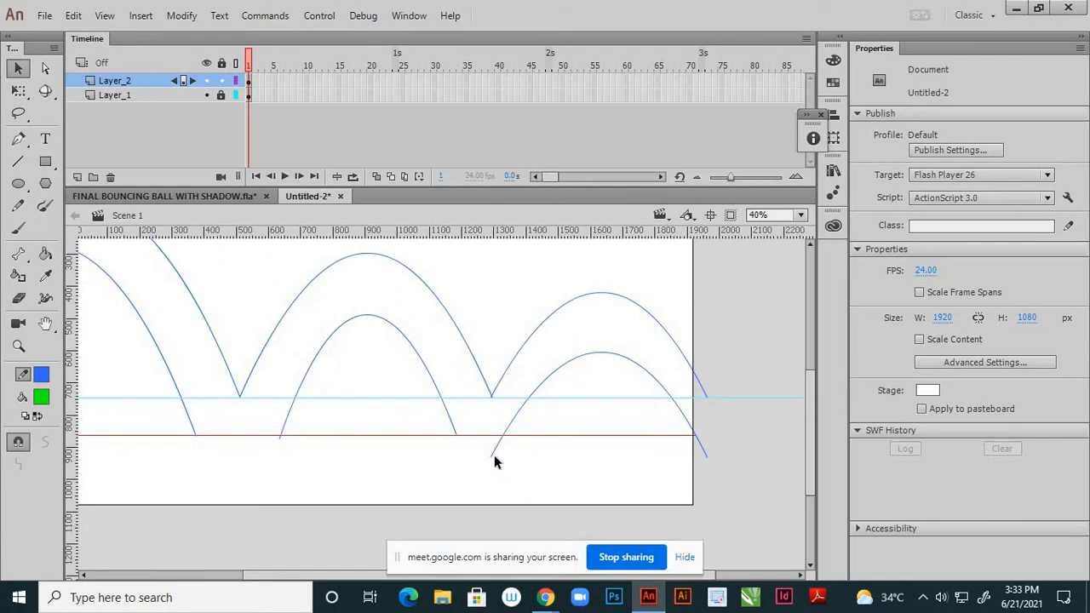
{"action": "left_click_drag", "start_coordinate": [492, 458], "coordinate": [518, 439]}
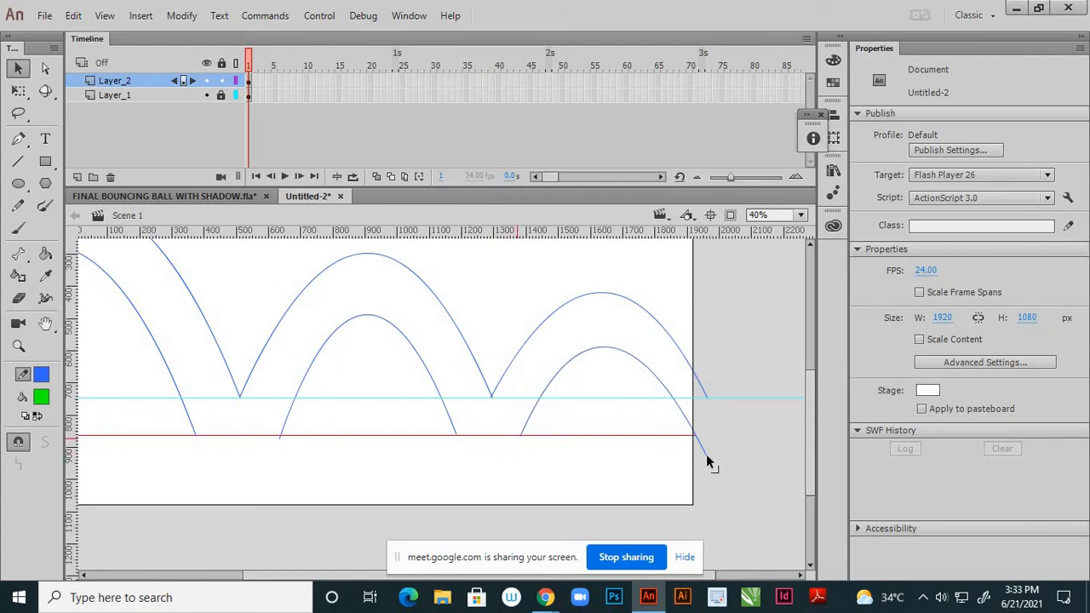
{"action": "left_click_drag", "start_coordinate": [703, 457], "coordinate": [680, 436]}
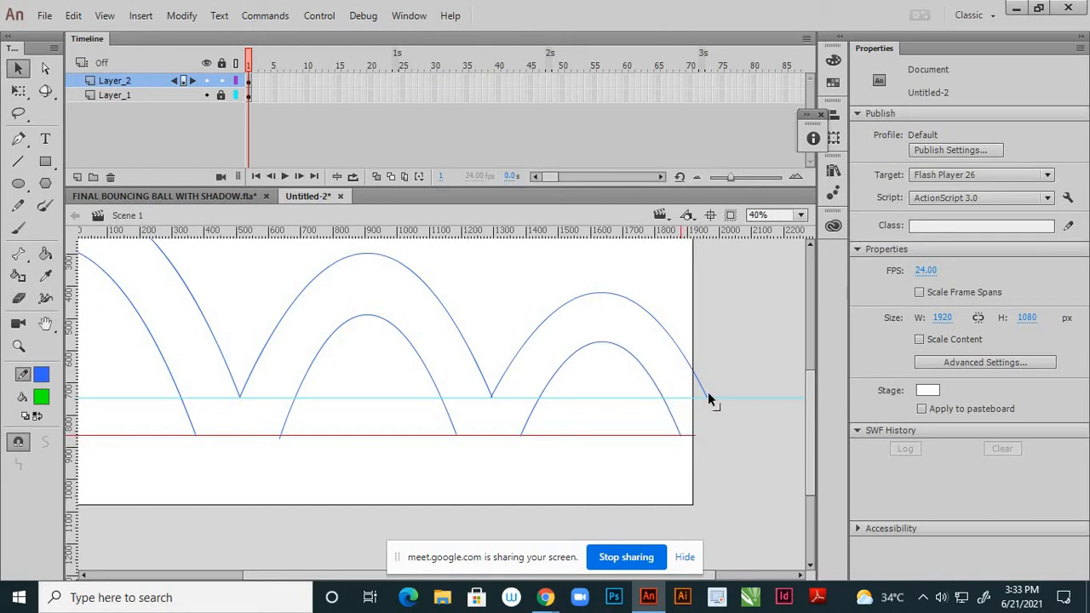
Move the third arcs' landing ends slightly outward, the upper along the guide and the lower along the ground line
{"action": "left_click_drag", "start_coordinate": [707, 393], "coordinate": [725, 411]}
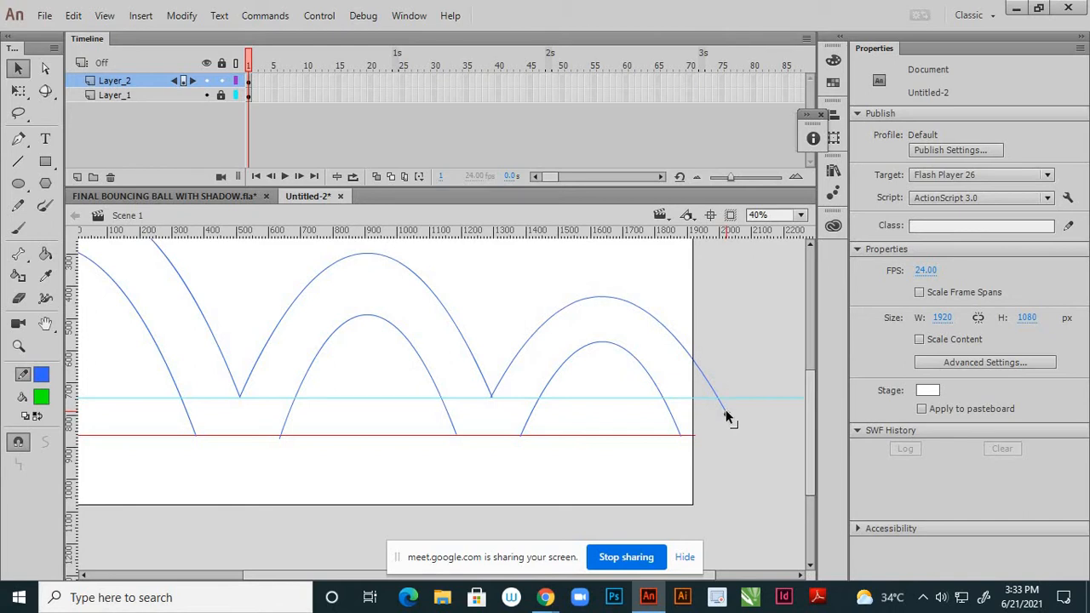
{"action": "left_click_drag", "start_coordinate": [724, 411], "coordinate": [717, 396]}
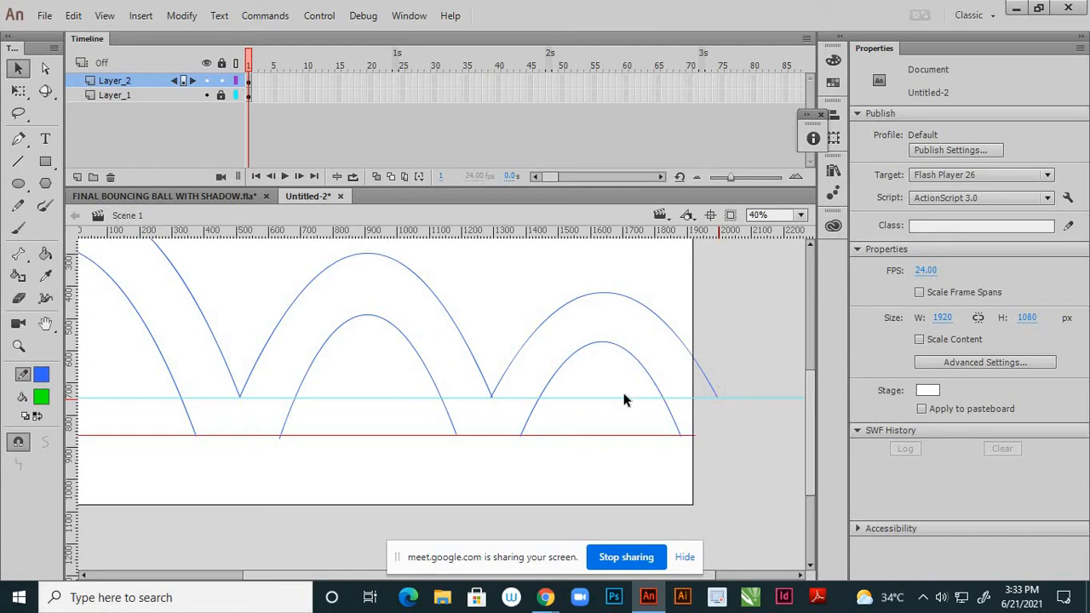
{"action": "left_click_drag", "start_coordinate": [680, 436], "coordinate": [690, 438]}
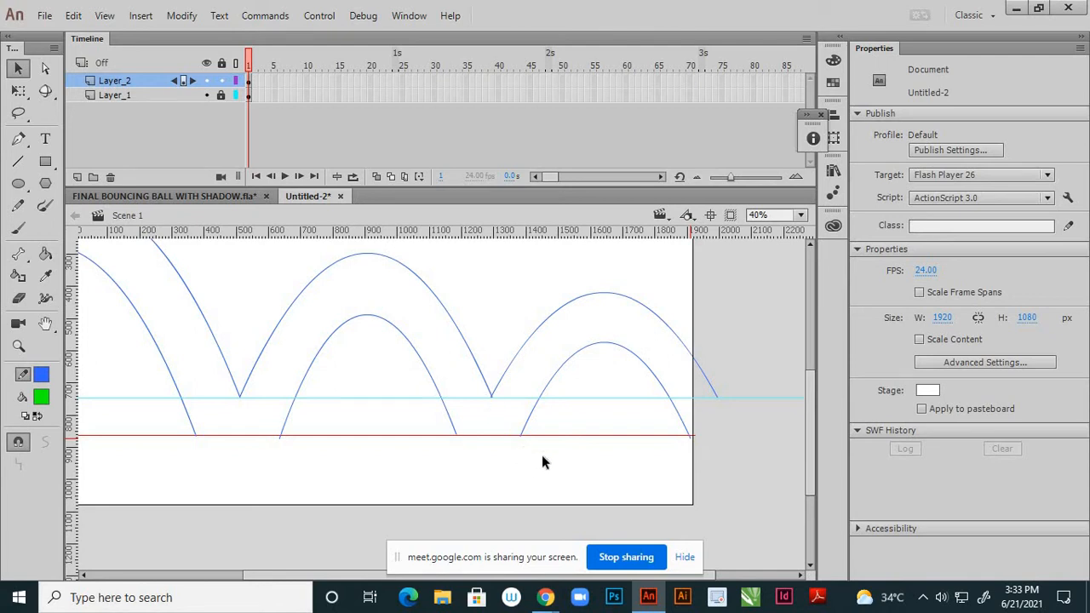
Shift the lower second arc's start slightly back toward the first arc along the ground line
{"action": "scroll", "coordinate": [376, 455], "scroll_direction": "up", "scroll_amount": 3}
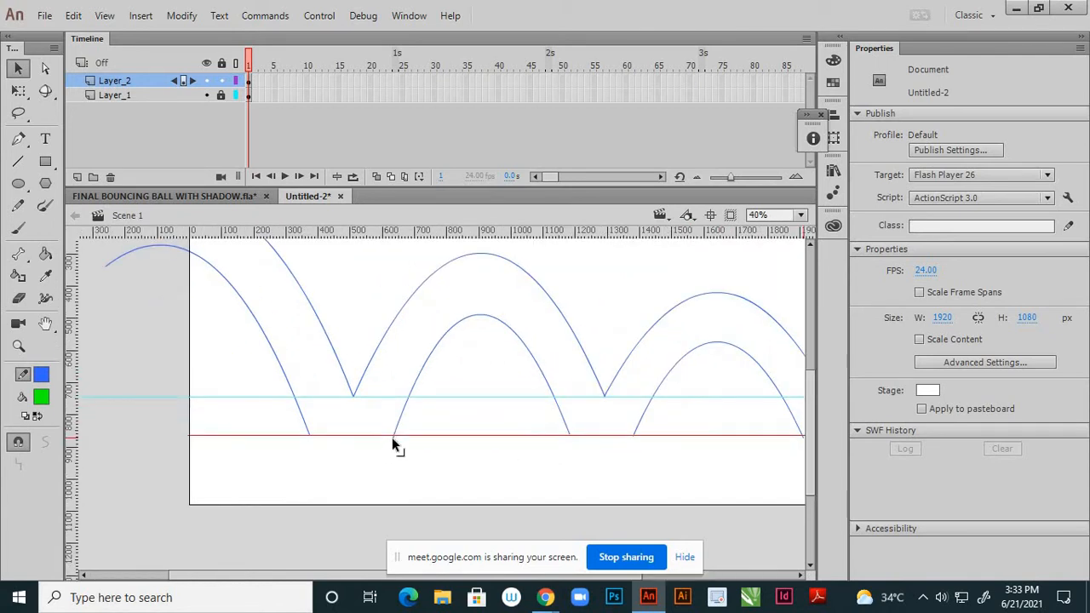
{"action": "left_click_drag", "start_coordinate": [392, 436], "coordinate": [385, 435]}
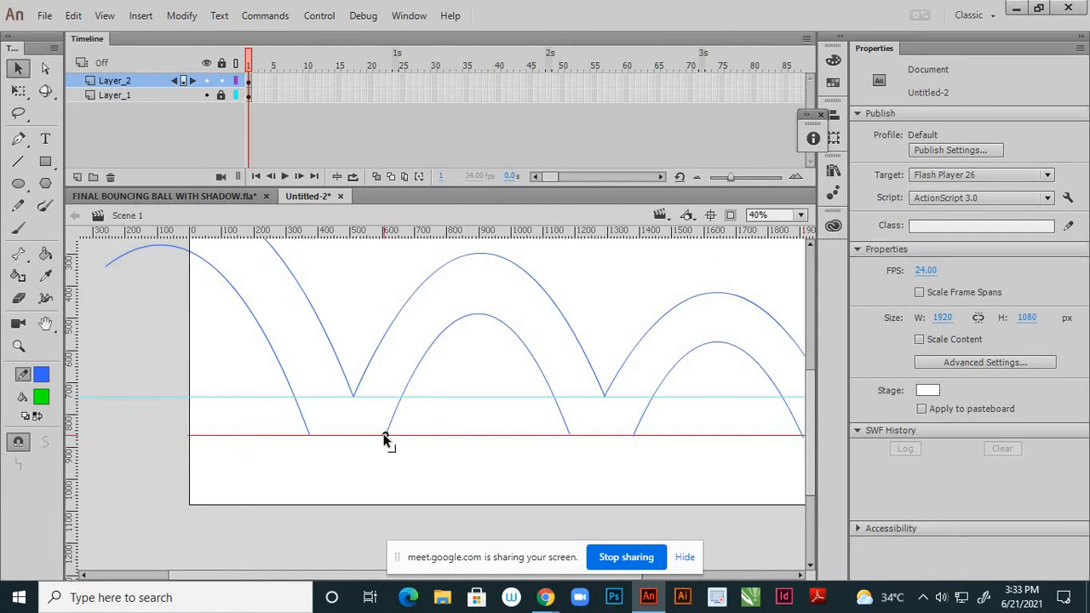
Nudge the crest of the lower second arc slightly toward the third arc to even out its curve
{"action": "left_click", "coordinate": [471, 324]}
{"action": "left_click", "coordinate": [475, 350]}
{"action": "left_click_drag", "start_coordinate": [469, 318], "coordinate": [476, 325]}
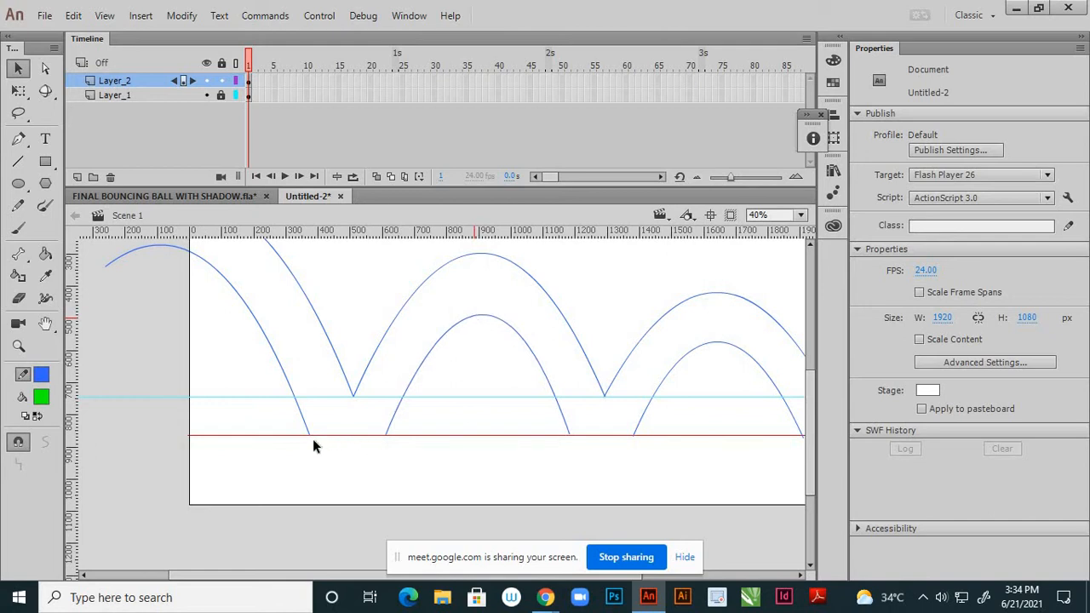
Move the lower first arc's landing end slightly outward along the ground line, closer to the second arc
{"action": "scroll", "coordinate": [294, 435], "scroll_direction": "up", "scroll_amount": 3}
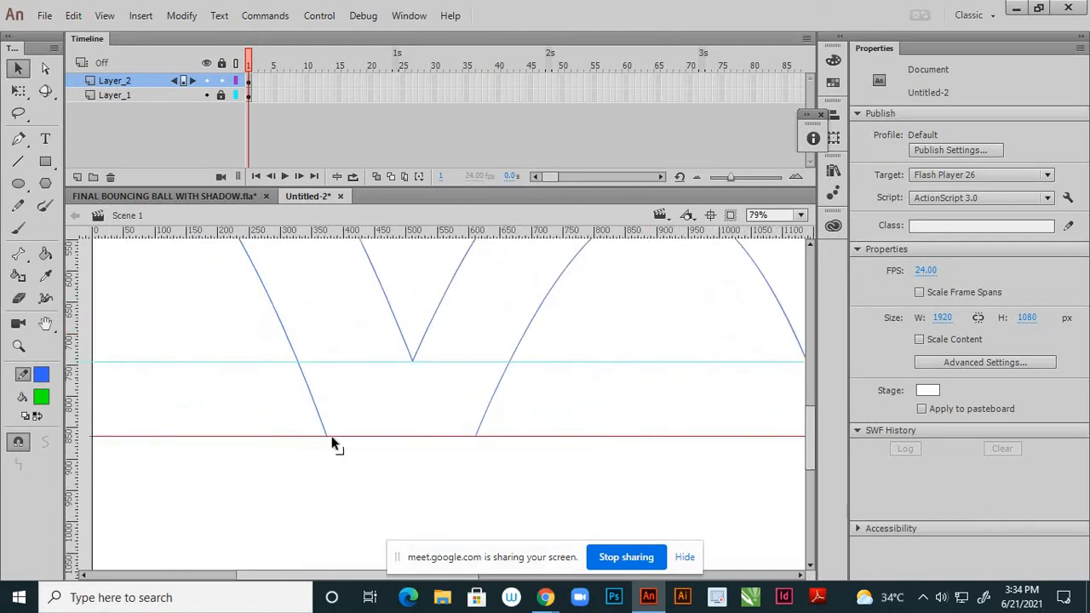
{"action": "left_click_drag", "start_coordinate": [328, 436], "coordinate": [340, 434]}
{"action": "scroll", "coordinate": [398, 453], "scroll_direction": "down", "scroll_amount": 3}
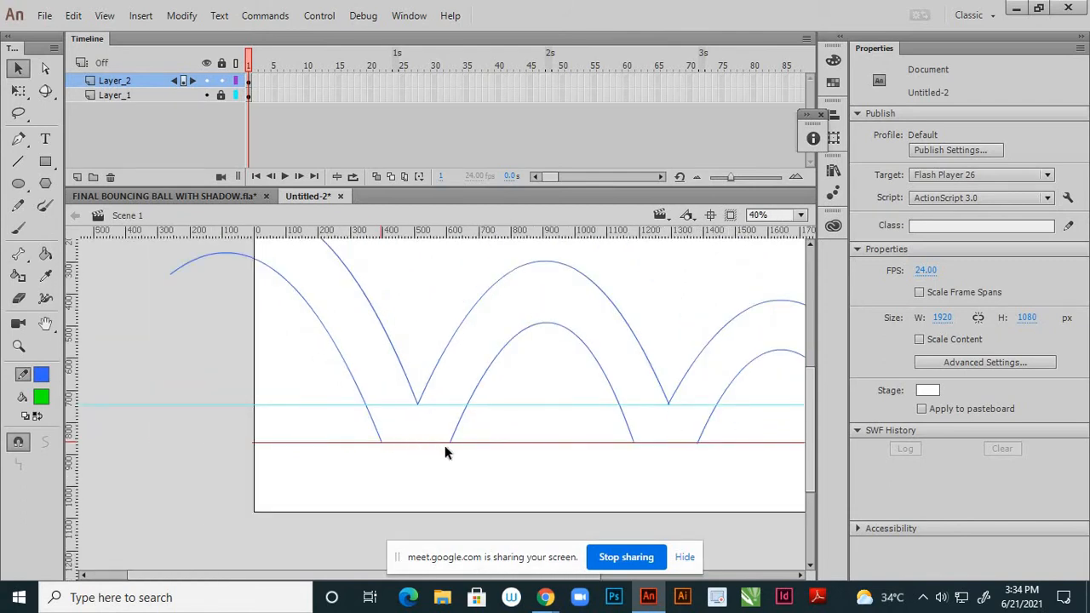
Shift the lower third arc's start slightly away from the second arc along the ground line and adjust its crest
{"action": "scroll", "coordinate": [307, 437], "scroll_direction": "down", "scroll_amount": 1}
{"action": "scroll", "coordinate": [633, 445], "scroll_direction": "up", "scroll_amount": 1}
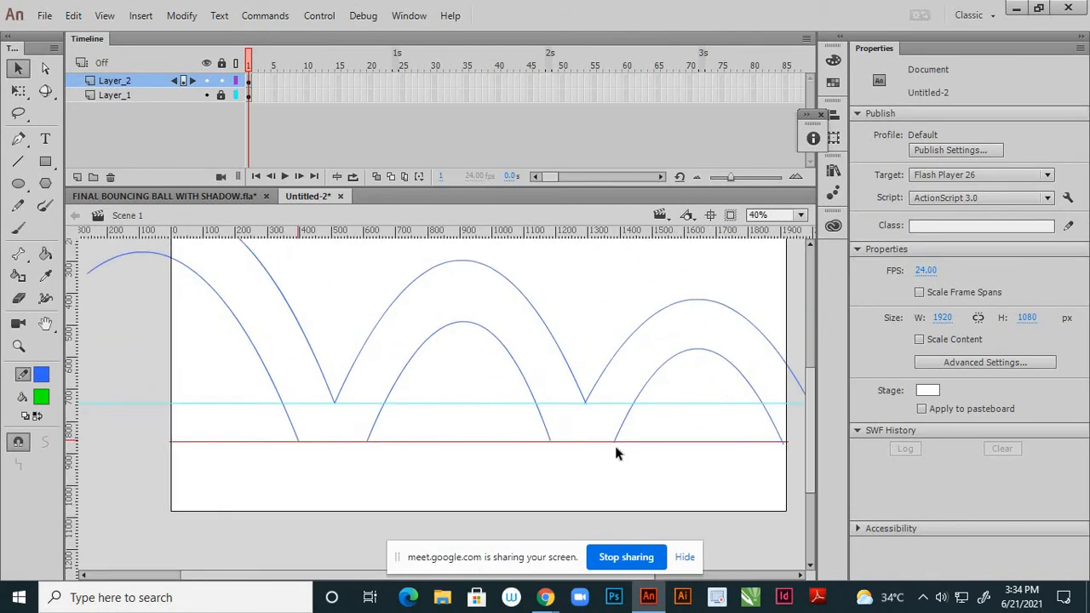
{"action": "left_click_drag", "start_coordinate": [617, 441], "coordinate": [624, 444]}
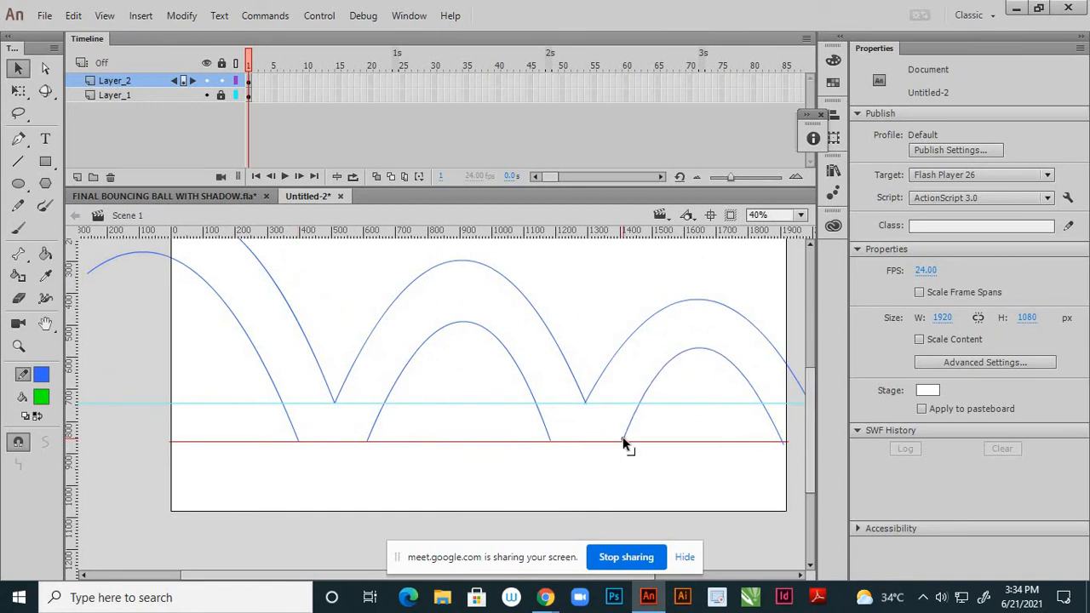
{"action": "left_click_drag", "start_coordinate": [690, 350], "coordinate": [694, 353]}
Compare the drawn upper and lower arcs with the path curves in FINAL BOUNCING BALL WITH SHADOW.fla
{"action": "scroll", "coordinate": [610, 436], "scroll_direction": "down", "scroll_amount": 2}
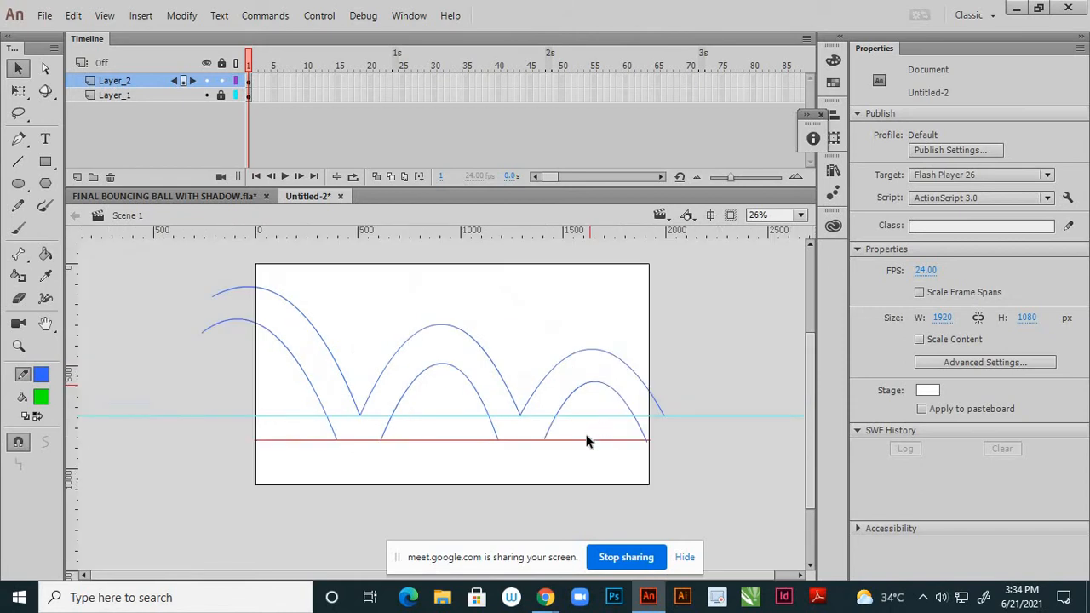
{"action": "scroll", "coordinate": [650, 430], "scroll_direction": "up", "scroll_amount": 2}
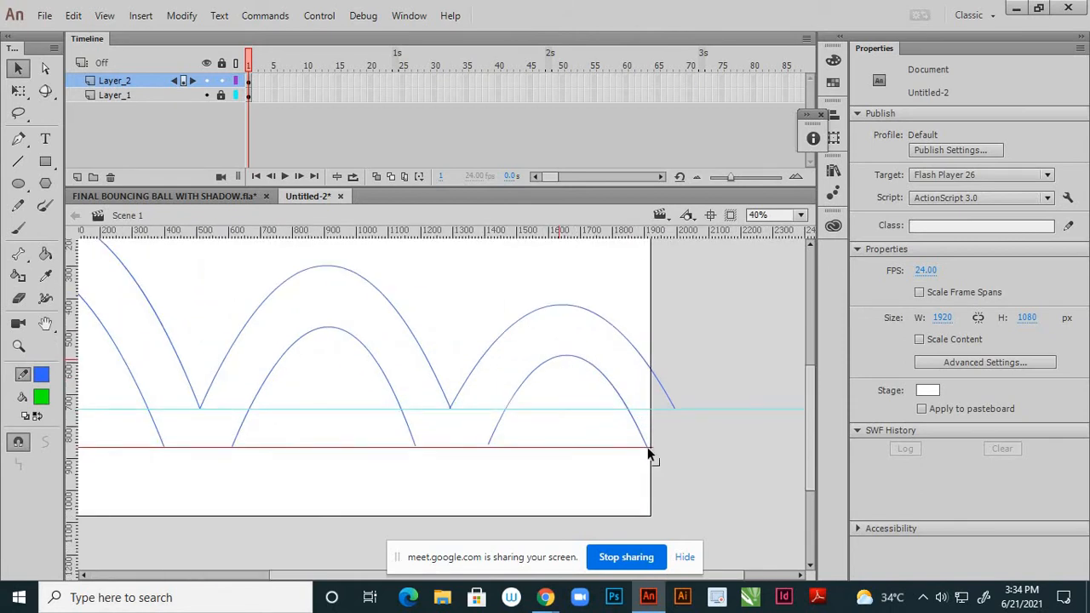
{"action": "scroll", "coordinate": [697, 435], "scroll_direction": "down", "scroll_amount": 1}
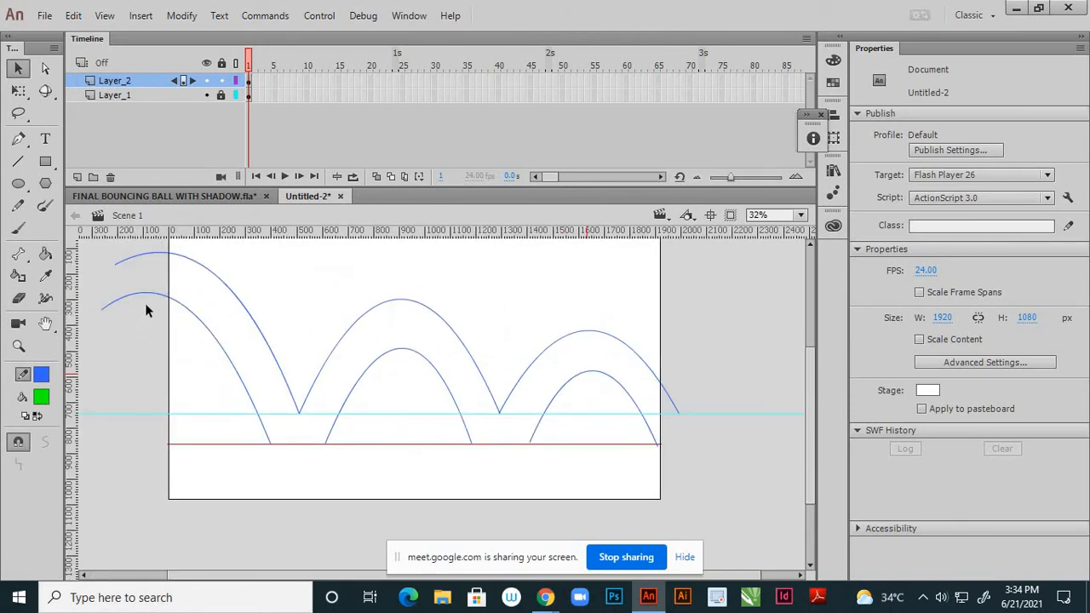
{"action": "left_click", "coordinate": [143, 195]}
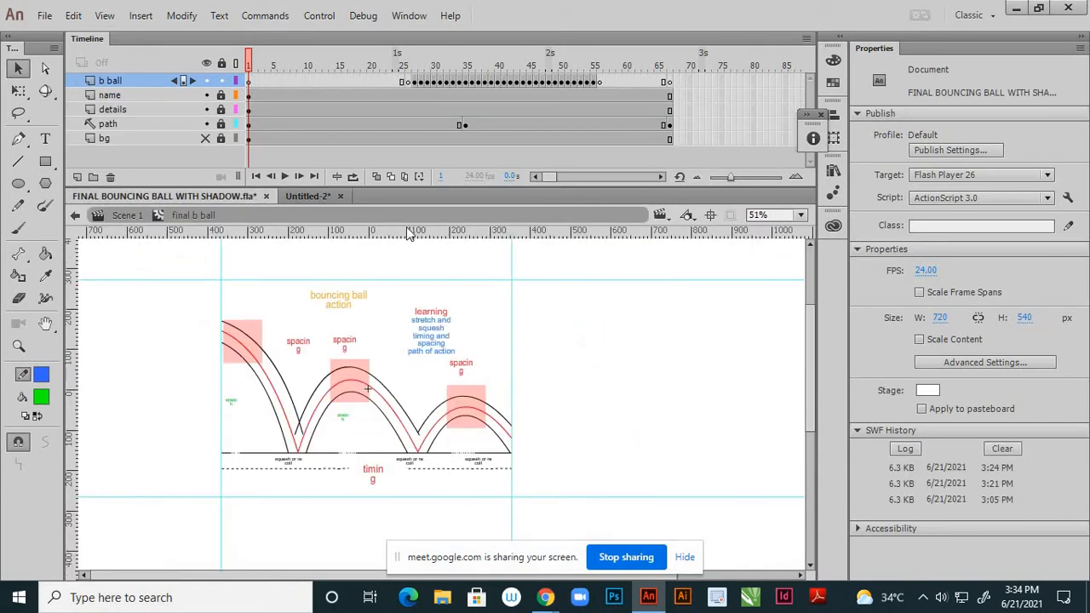
{"action": "left_click", "coordinate": [296, 195]}
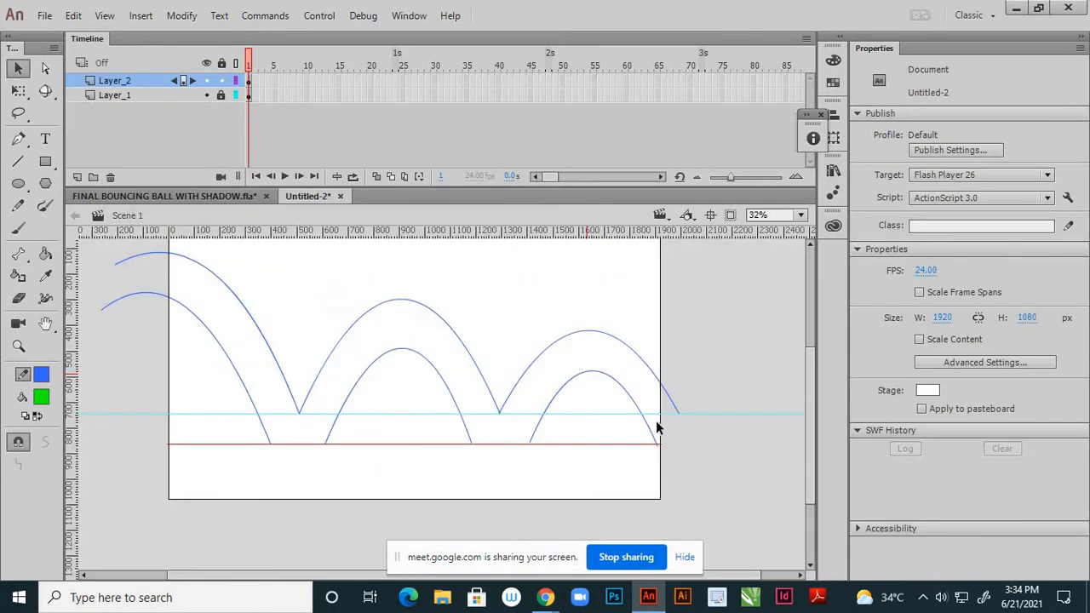
{"action": "scroll", "coordinate": [657, 422], "scroll_direction": "down", "scroll_amount": 2}
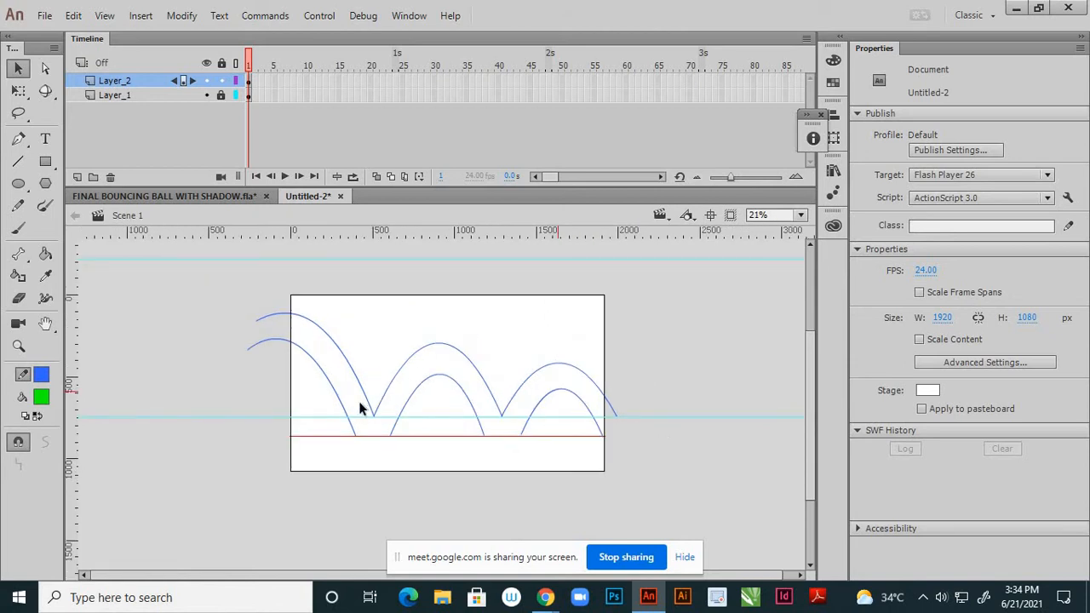
Duplicate the lower first arc in place and shift the copy straight up between the upper and lower first arcs
{"action": "left_click", "coordinate": [315, 366]}
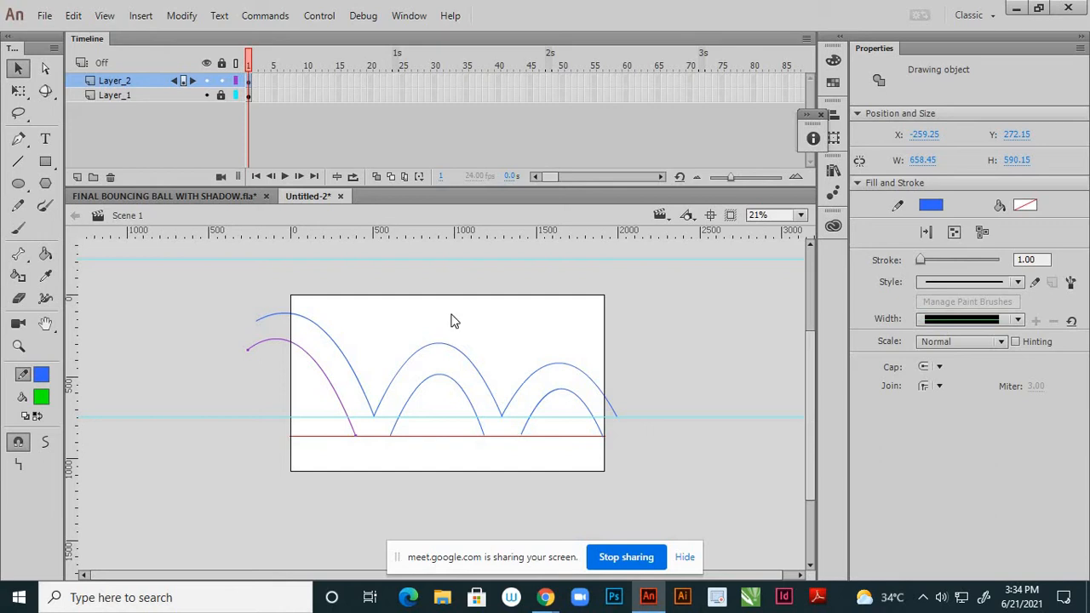
{"action": "key", "text": "Up"}
{"action": "key", "text": "Up"}
{"action": "key", "text": "Up"}
{"action": "key", "text": "Up"}
{"action": "key", "text": "Up"}
{"action": "key", "text": "Up"}
{"action": "key", "text": "Up"}
{"action": "key", "text": "Up"}
{"action": "key", "text": "Up"}
{"action": "key", "text": "Up"}
{"action": "key", "text": "Up"}
{"action": "key", "text": "Up"}
{"action": "key", "text": "Up"}
{"action": "key", "text": "Up"}
{"action": "key", "text": "Up"}
{"action": "left_click", "coordinate": [381, 372]}
Extend the middle first arc's landing end down and outward to the ground line
{"action": "scroll", "coordinate": [332, 425], "scroll_direction": "up", "scroll_amount": 3}
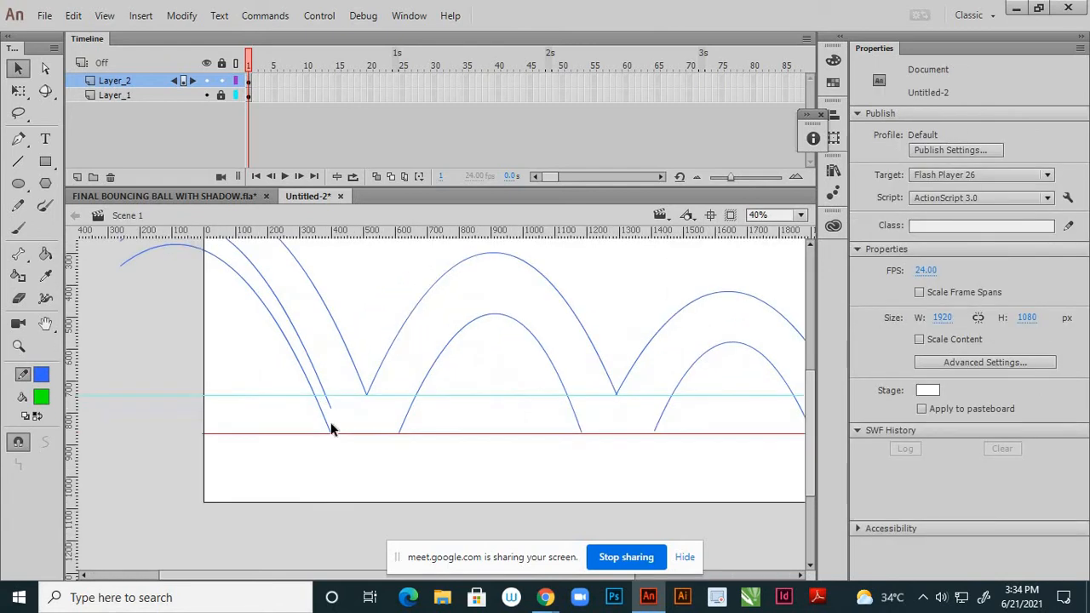
{"action": "left_click_drag", "start_coordinate": [330, 406], "coordinate": [359, 431]}
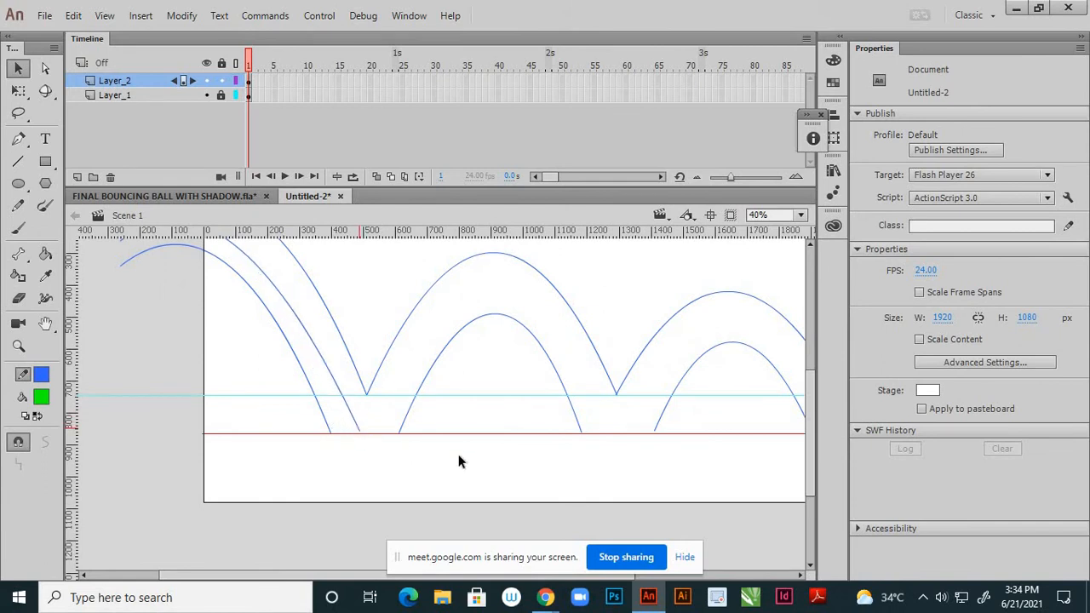
{"action": "scroll", "coordinate": [479, 471], "scroll_direction": "down", "scroll_amount": 1}
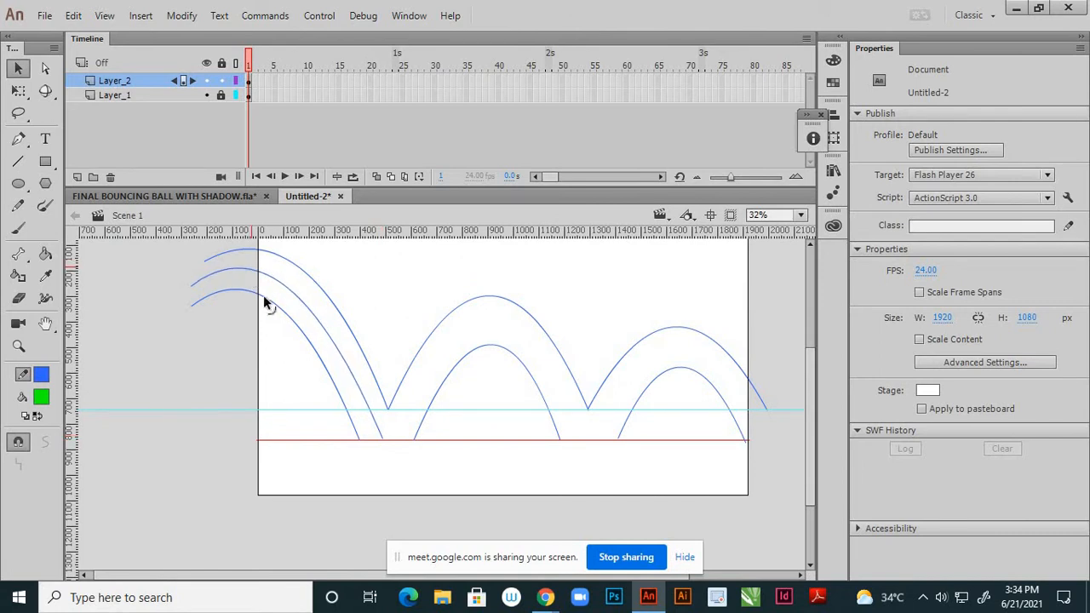
{"action": "scroll", "coordinate": [387, 440], "scroll_direction": "up", "scroll_amount": 2}
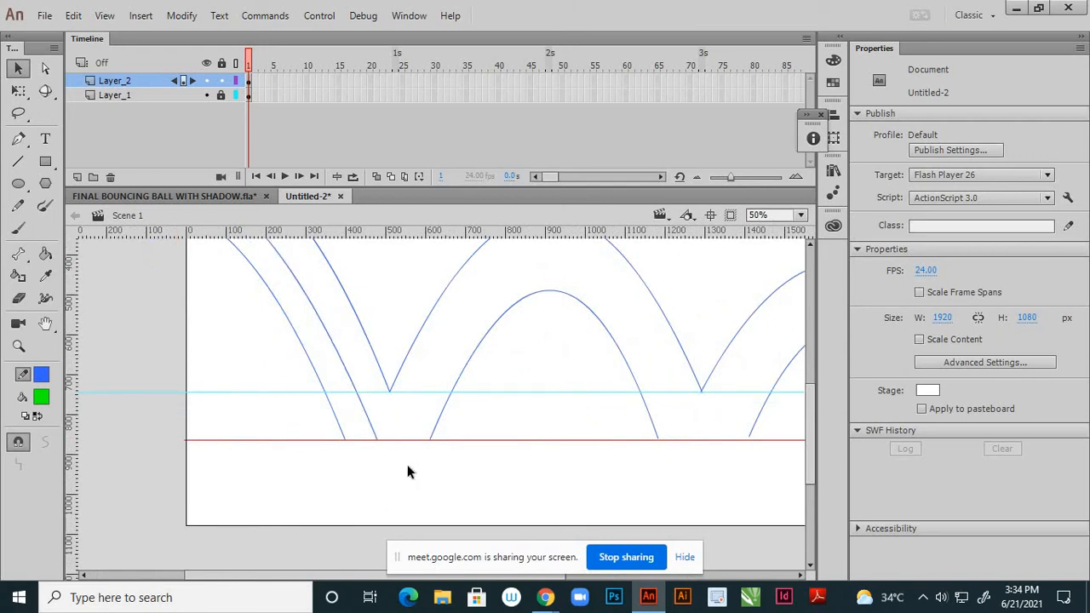
{"action": "scroll", "coordinate": [407, 464], "scroll_direction": "down", "scroll_amount": 3}
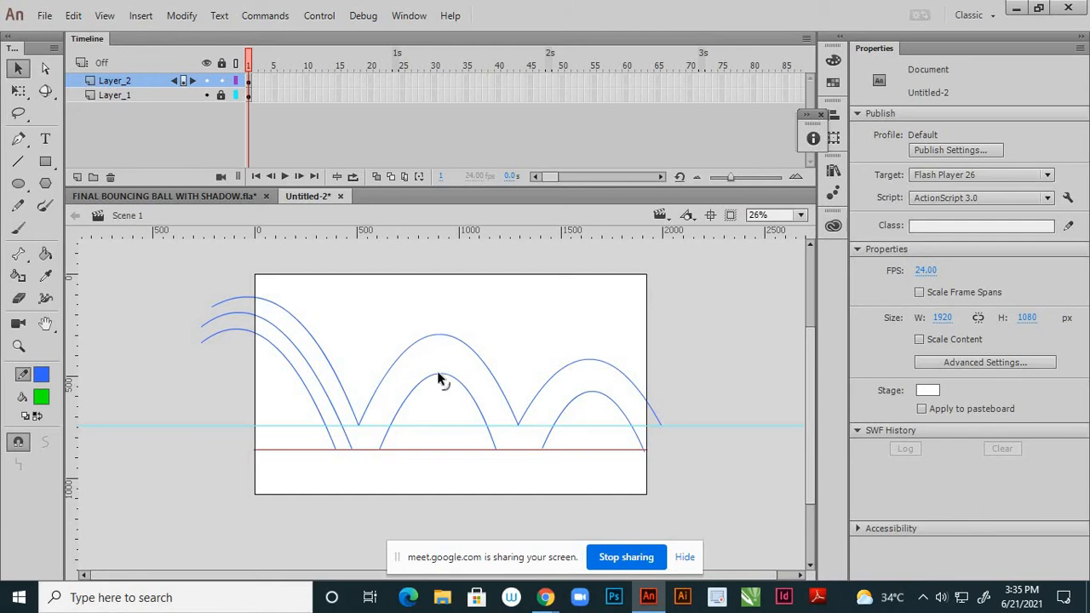
Duplicate the lower second arc in place and shift the copy straight up between the upper and lower second arcs
{"action": "left_click", "coordinate": [437, 378]}
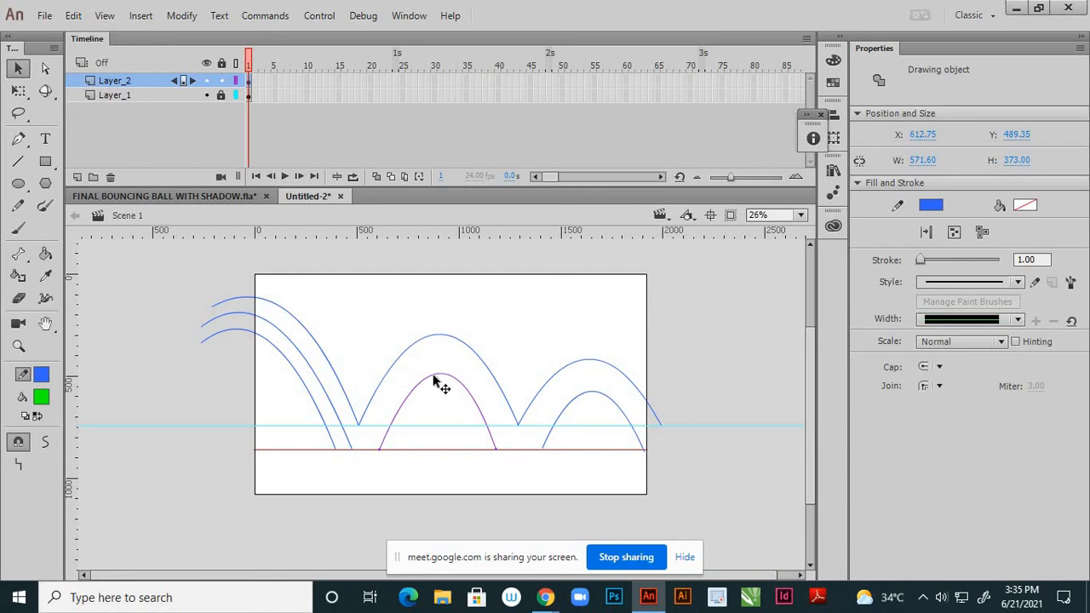
{"action": "key", "text": "Up"}
{"action": "key", "text": "Up"}
{"action": "key", "text": "Up"}
{"action": "key", "text": "Up"}
{"action": "key", "text": "Up"}
{"action": "key", "text": "Up"}
{"action": "key", "text": "Up"}
{"action": "key", "text": "Up"}
{"action": "key", "text": "Up"}
{"action": "key", "text": "Up"}
{"action": "key", "text": "Up"}
{"action": "key", "text": "Up"}
{"action": "key", "text": "Up"}
{"action": "key", "text": "Up"}
{"action": "key", "text": "Up"}
{"action": "key", "text": "Up"}
{"action": "key", "text": "Up"}
{"action": "key", "text": "Up"}
{"action": "key", "text": "Up"}
{"action": "key", "text": "Up"}
{"action": "key", "text": "Up"}
{"action": "key", "text": "Up"}
{"action": "key", "text": "Up"}
{"action": "key", "text": "Up"}
{"action": "key", "text": "Up"}
{"action": "key", "text": "Up"}
{"action": "key", "text": "Up"}
{"action": "key", "text": "Up"}
{"action": "key", "text": "Up"}
{"action": "key", "text": "Up"}
{"action": "key", "text": "Up"}
{"action": "left_click", "coordinate": [494, 346]}
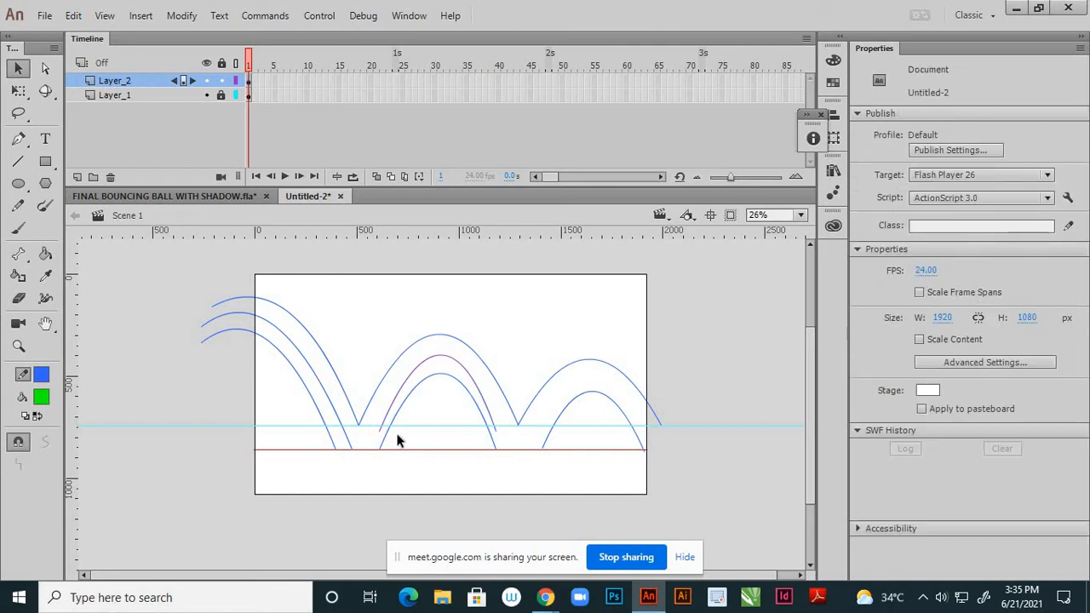
Extend the middle second arc's start down to the ground line, close to the middle first arc's landing end
{"action": "scroll", "coordinate": [352, 448], "scroll_direction": "up", "scroll_amount": 2}
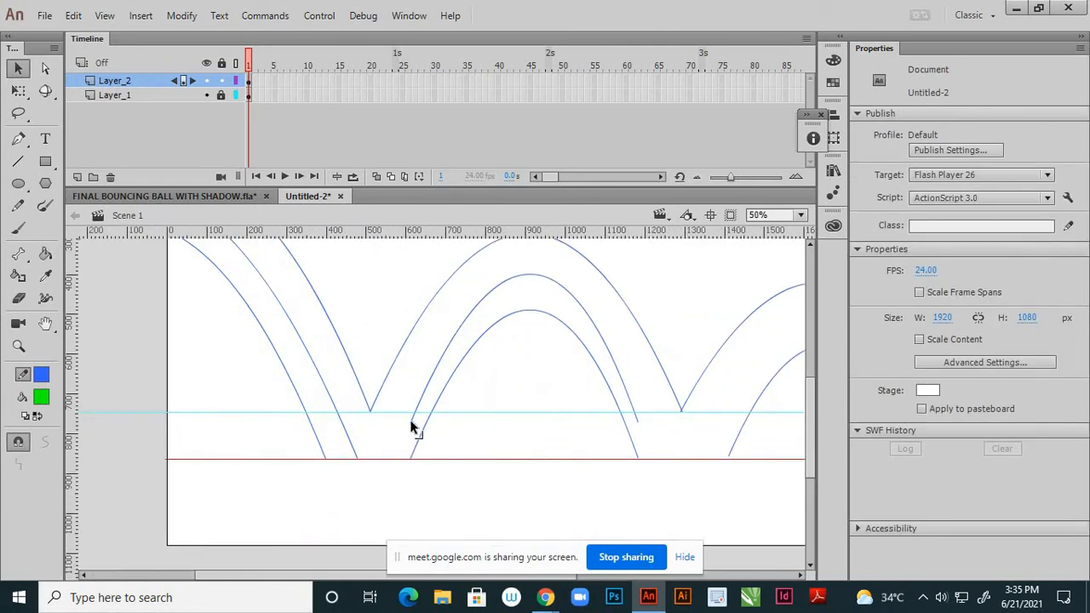
{"action": "left_click_drag", "start_coordinate": [406, 422], "coordinate": [377, 461]}
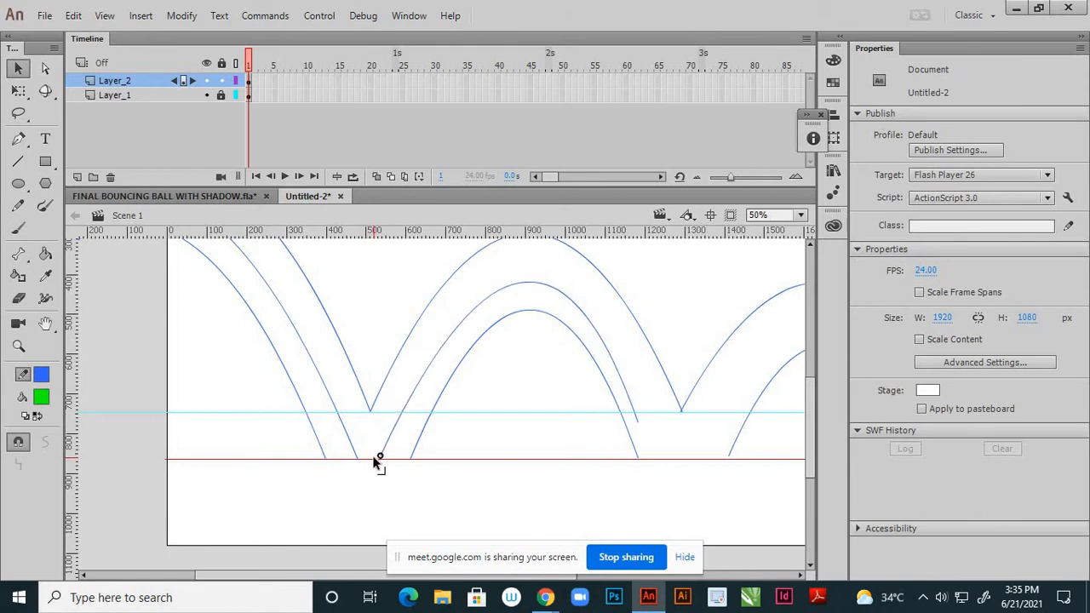
{"action": "scroll", "coordinate": [372, 468], "scroll_direction": "up", "scroll_amount": 2}
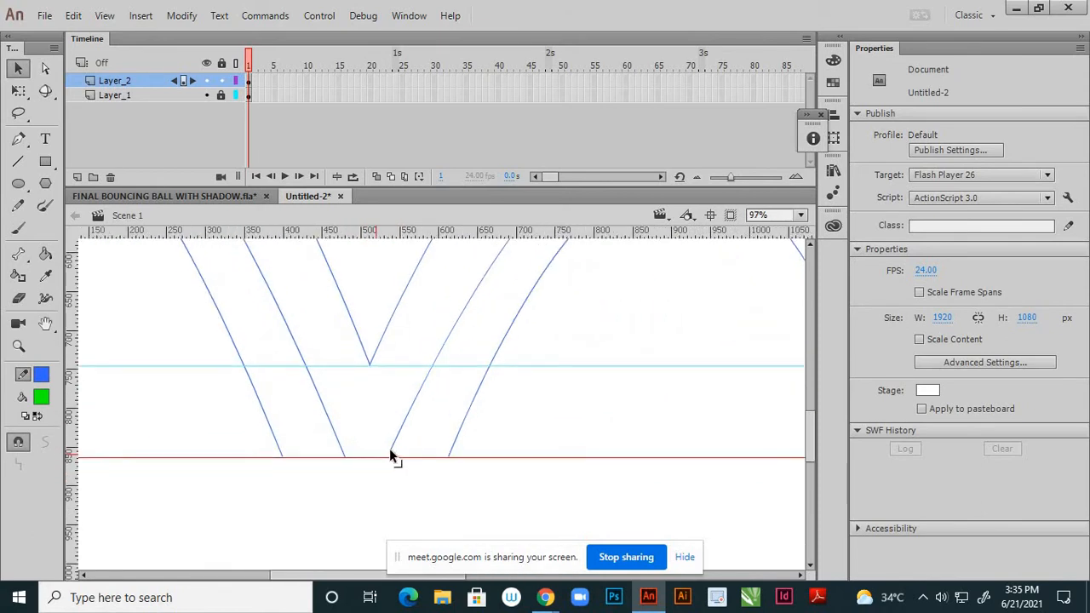
{"action": "left_click_drag", "start_coordinate": [389, 448], "coordinate": [363, 456]}
Bring the middle and lower first arcs' landing ends and the lower second arc's start closer to the first bounce point on the ground line
{"action": "scroll", "coordinate": [363, 456], "scroll_direction": "down", "scroll_amount": 5}
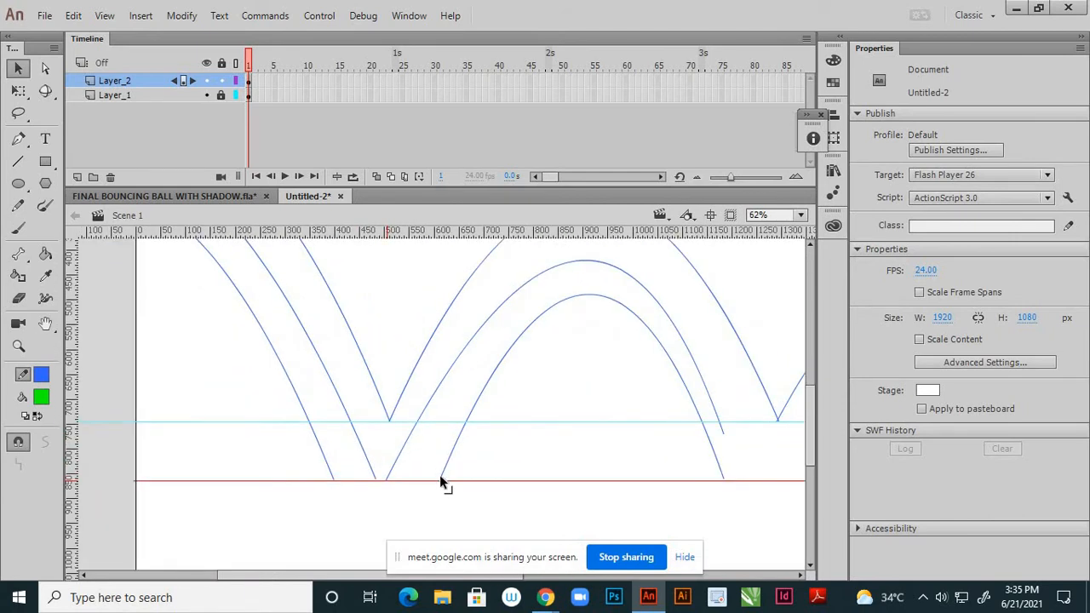
{"action": "left_click_drag", "start_coordinate": [441, 479], "coordinate": [385, 482]}
{"action": "scroll", "coordinate": [374, 480], "scroll_direction": "up", "scroll_amount": 5}
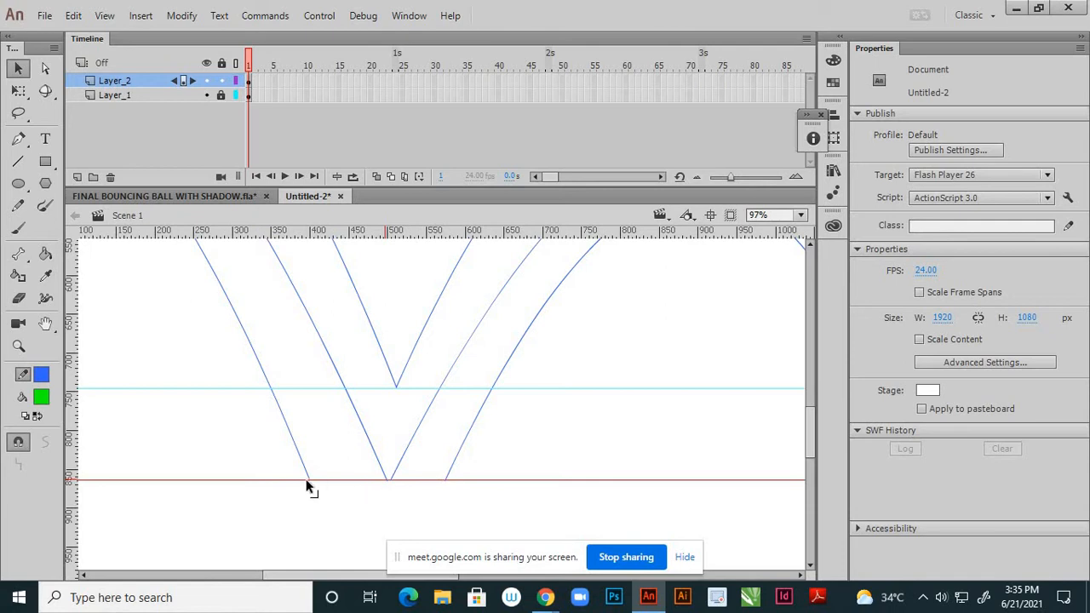
{"action": "left_click_drag", "start_coordinate": [318, 477], "coordinate": [325, 479]}
{"action": "scroll", "coordinate": [426, 462], "scroll_direction": "down", "scroll_amount": 2}
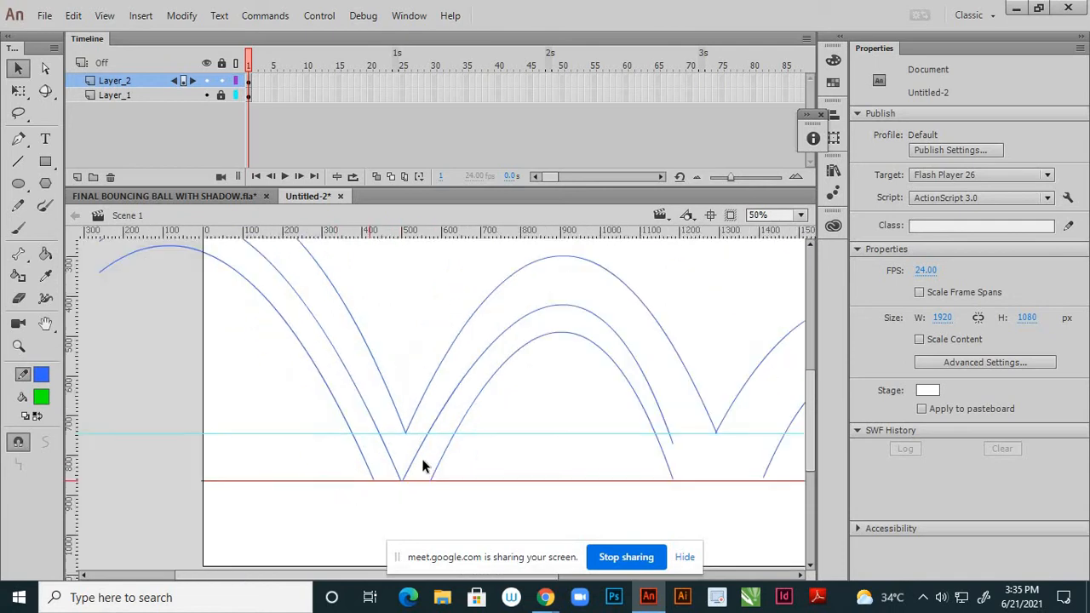
Bend the lower first arc's crest slightly up and the upper first arc's crest slightly down to even the spacing around the middle arc
{"action": "scroll", "coordinate": [227, 357], "scroll_direction": "up", "scroll_amount": 1}
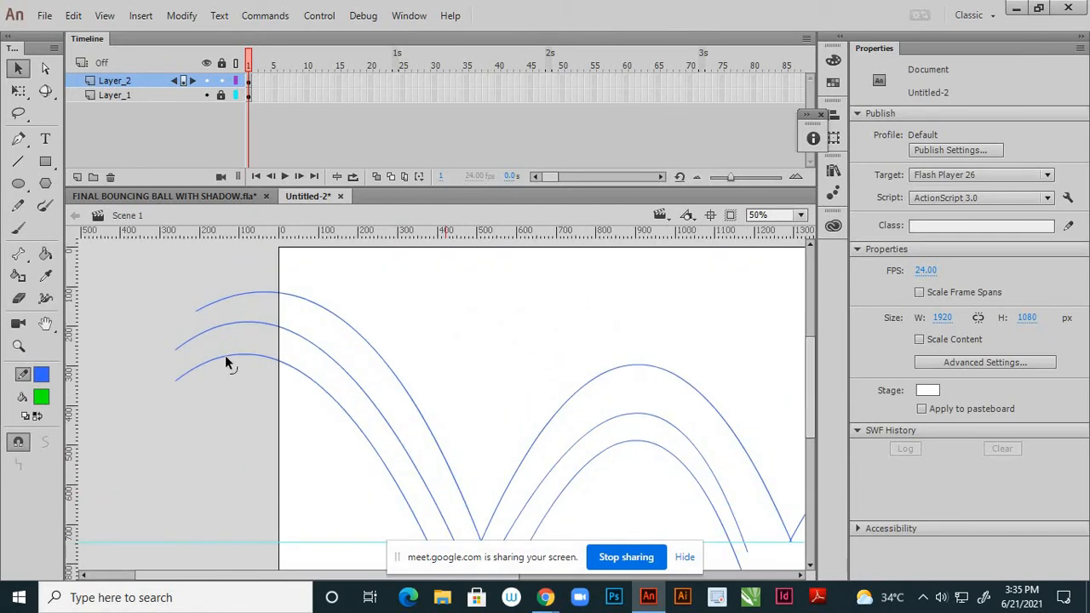
{"action": "left_click_drag", "start_coordinate": [219, 344], "coordinate": [208, 338]}
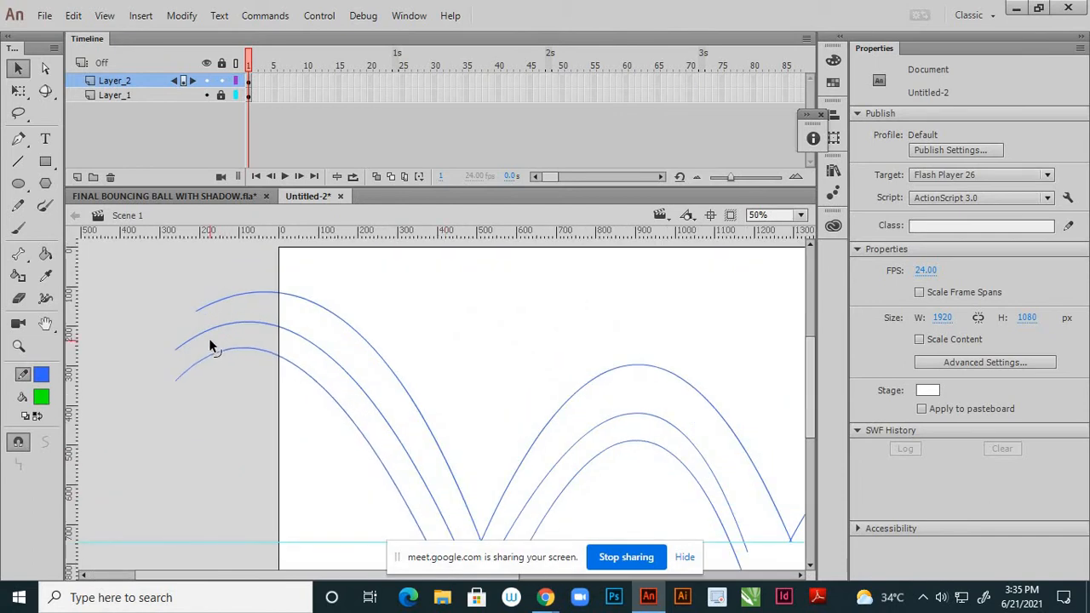
{"action": "left_click", "coordinate": [334, 321]}
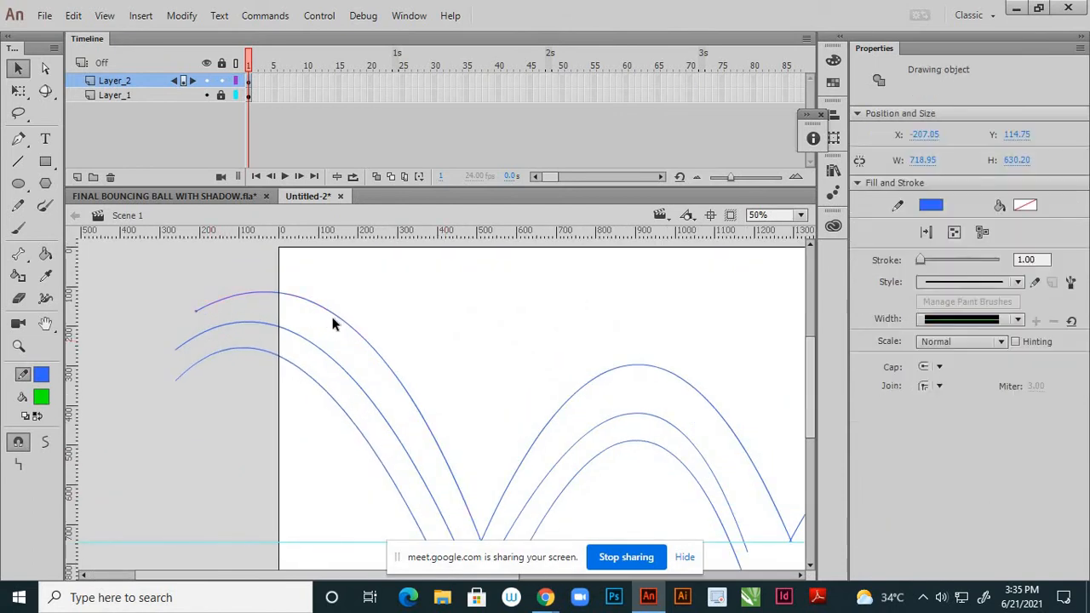
{"action": "left_click", "coordinate": [377, 298]}
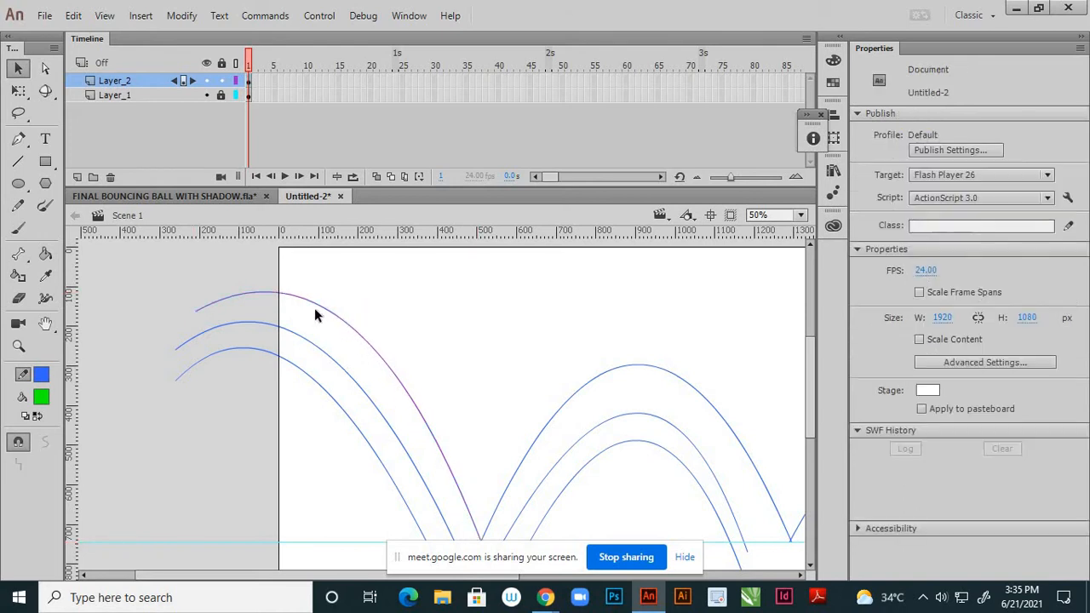
{"action": "left_click_drag", "start_coordinate": [327, 310], "coordinate": [333, 318]}
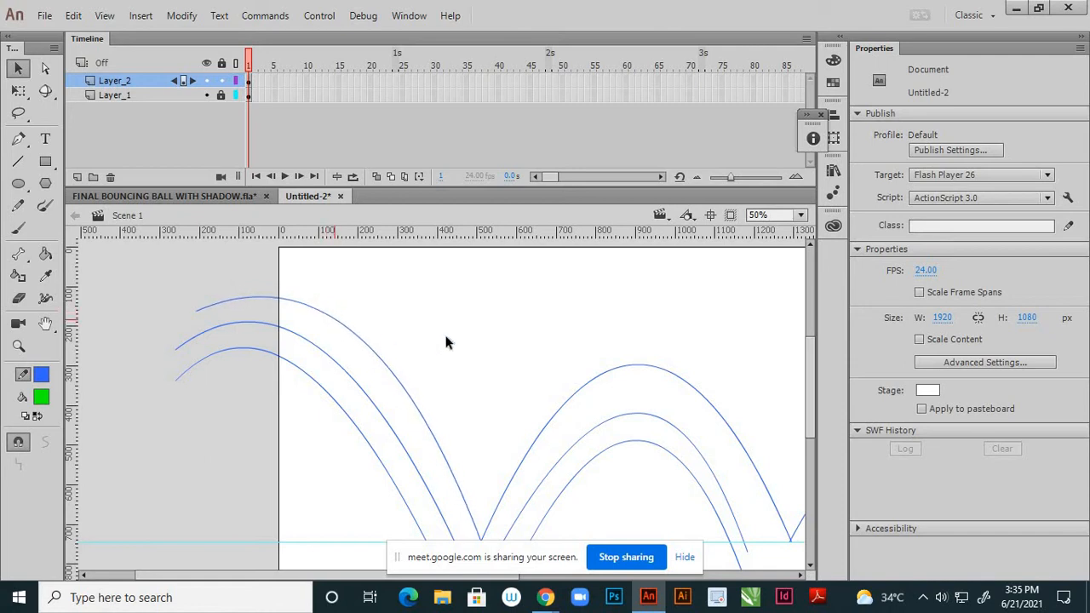
Raise the middle second arc's crest so it sits about midway between the upper and lower second arcs
{"action": "key", "text": "ctrl+minus"}
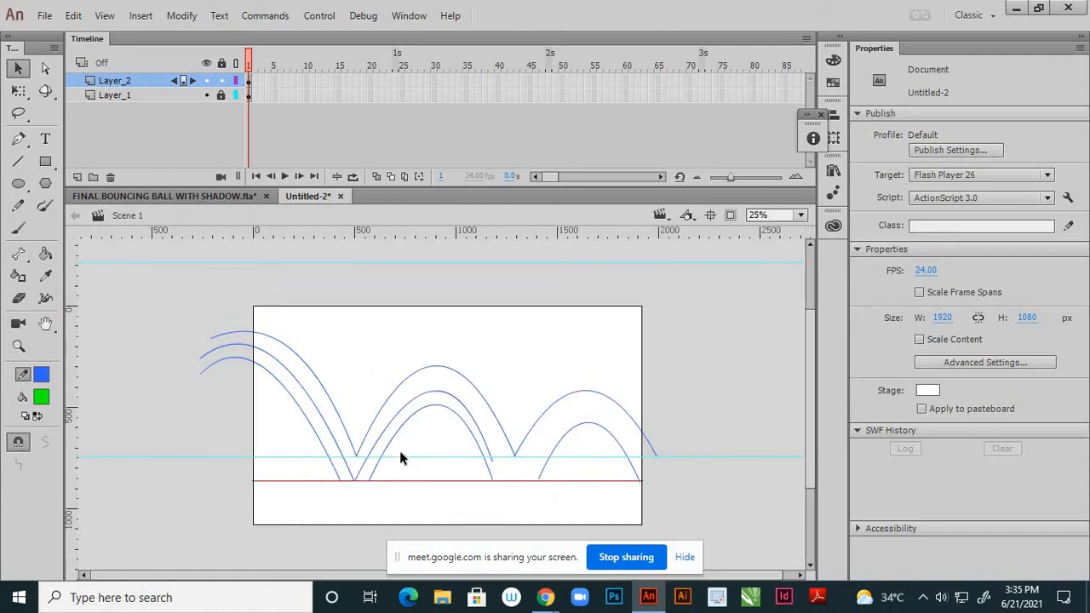
{"action": "scroll", "coordinate": [401, 454], "scroll_direction": "up", "scroll_amount": 1}
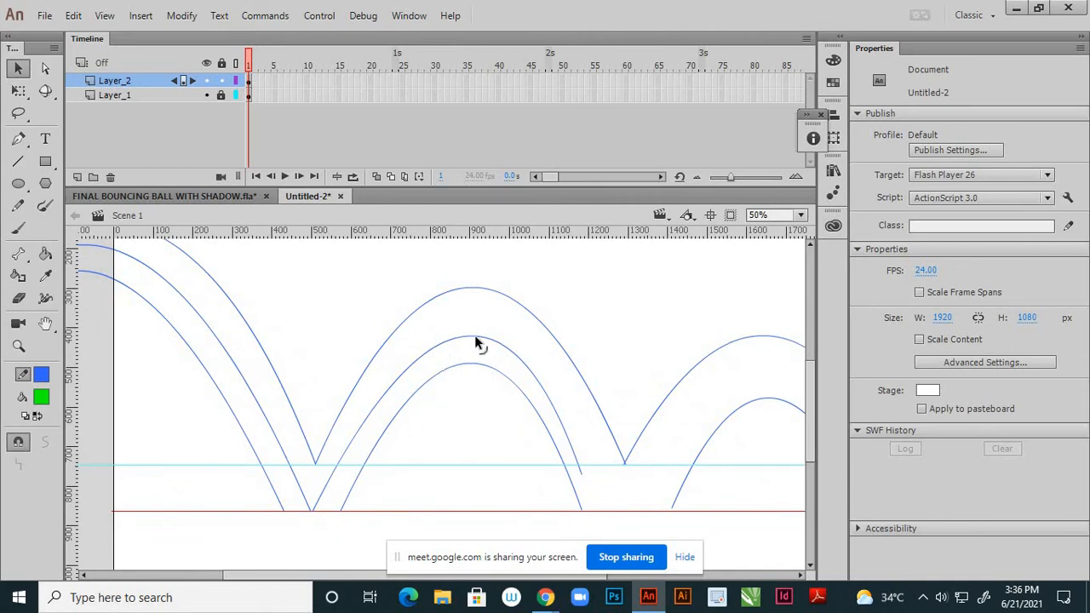
{"action": "left_click_drag", "start_coordinate": [476, 340], "coordinate": [479, 325]}
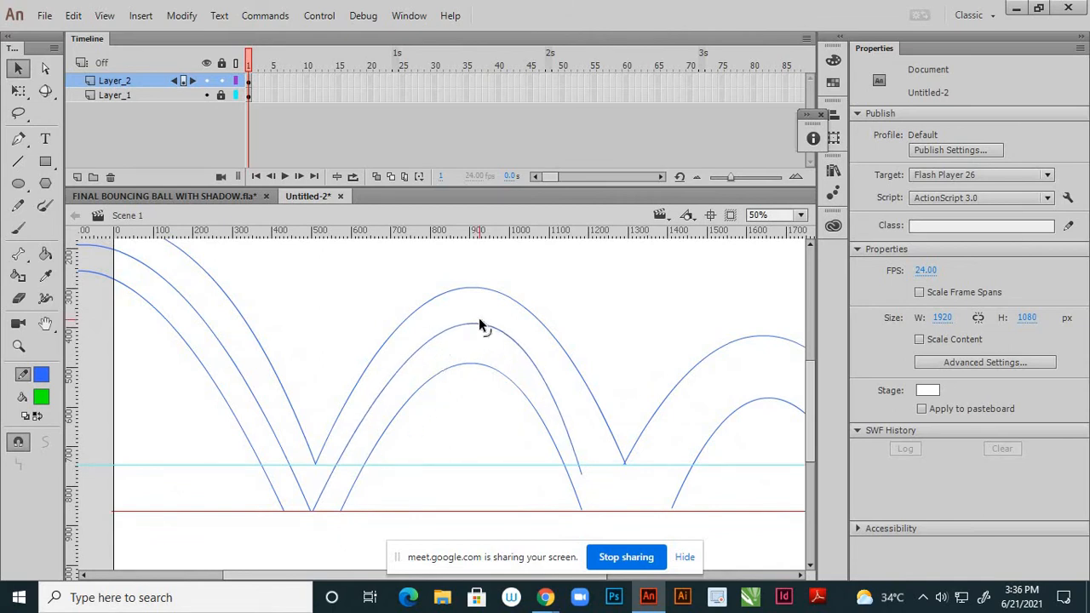
Join the upper first arc's landing end to the upper second arc's start, and extend the middle second arc's landing end to the ground line
{"action": "scroll", "coordinate": [318, 464], "scroll_direction": "up", "scroll_amount": 2, "text": "ctrl"}
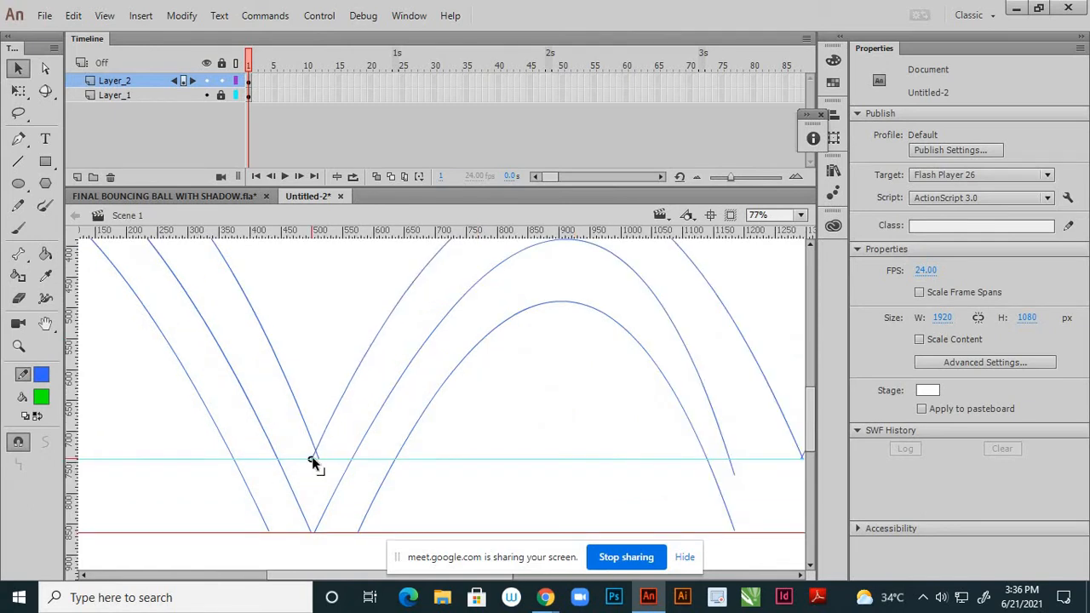
{"action": "scroll", "coordinate": [314, 460], "scroll_direction": "up", "scroll_amount": 2, "text": "ctrl"}
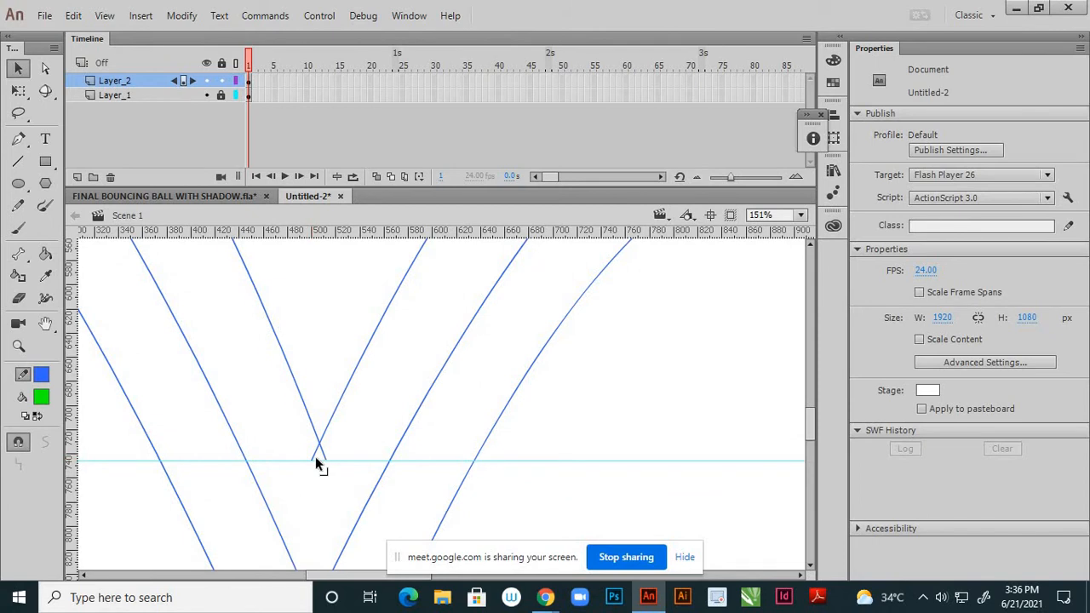
{"action": "left_click_drag", "start_coordinate": [317, 457], "coordinate": [312, 460]}
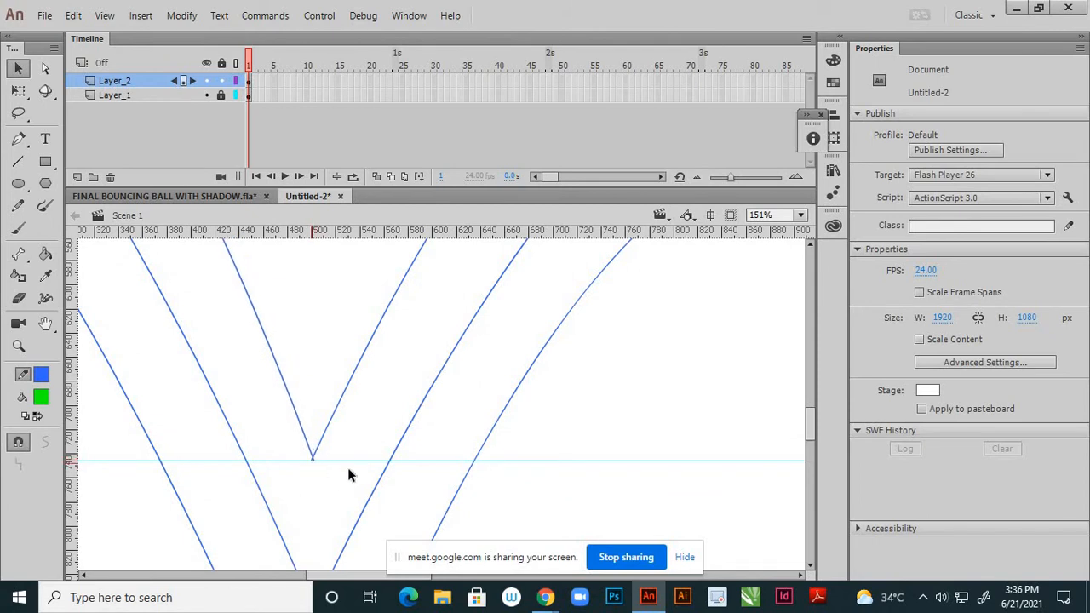
{"action": "scroll", "coordinate": [349, 468], "scroll_direction": "down", "scroll_amount": 3, "text": "ctrl"}
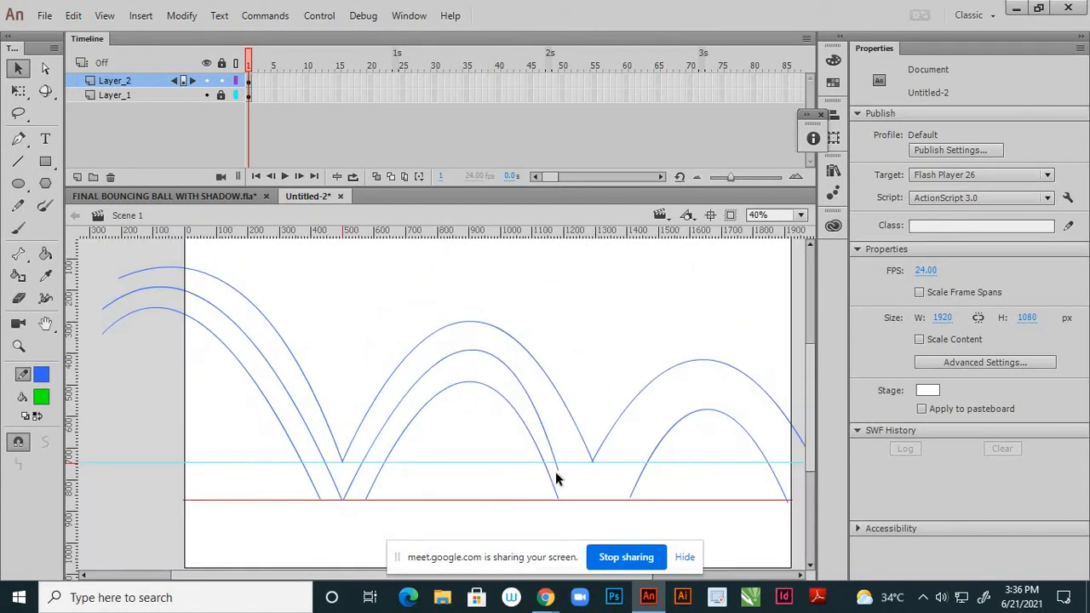
{"action": "left_click_drag", "start_coordinate": [557, 475], "coordinate": [584, 503]}
{"action": "key", "text": "ctrl+minus"}
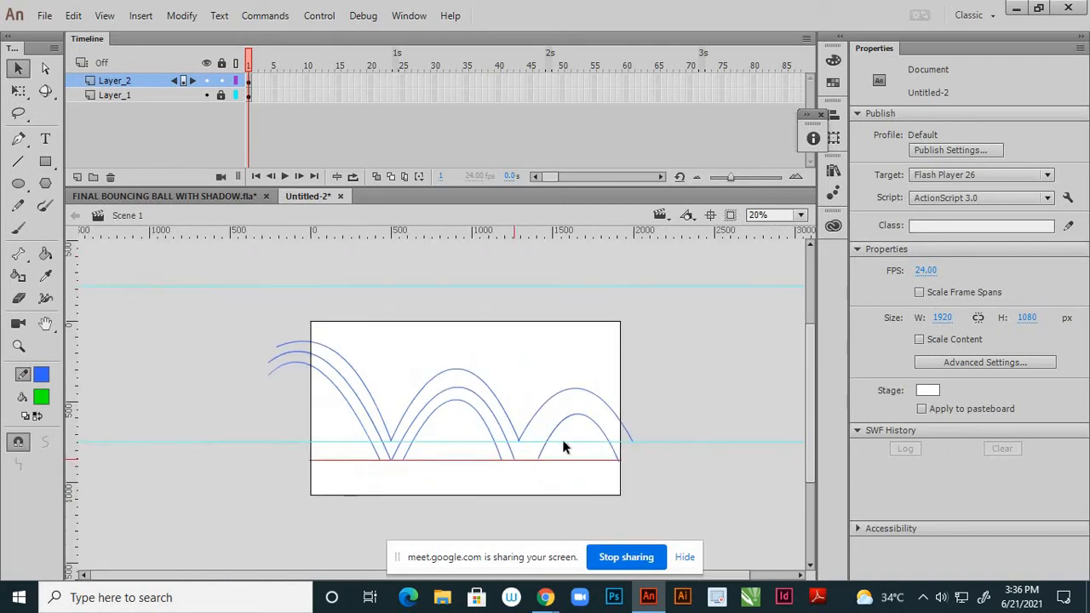
Duplicate the lower third arc and move the copy straight up about 80 px to form the middle third arc
{"action": "left_click", "coordinate": [578, 419]}
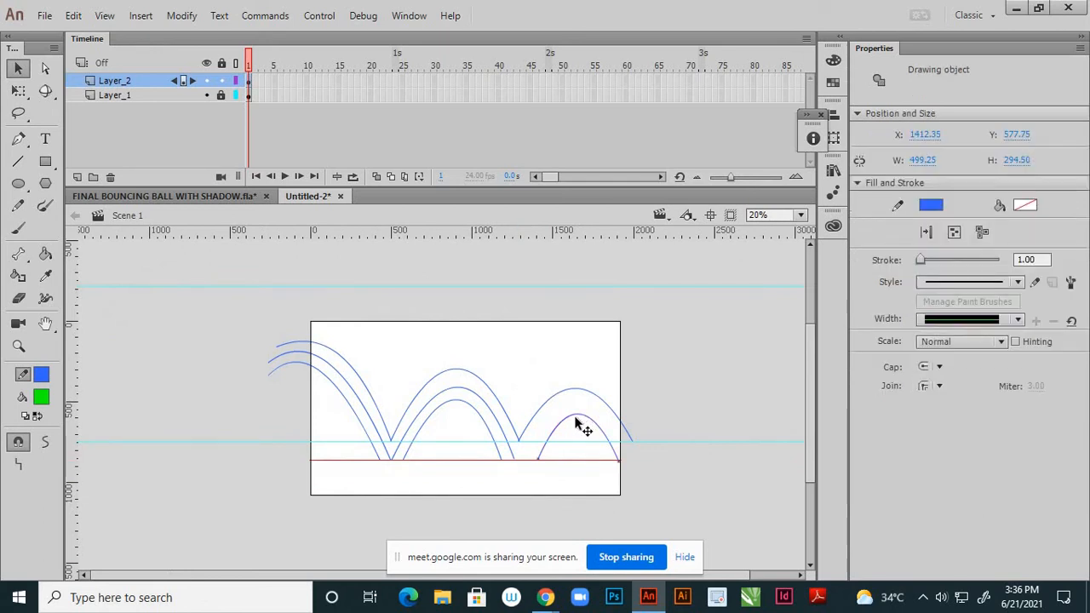
{"action": "key", "text": "Up"}
{"action": "key", "text": "shift+Up"}
{"action": "key", "text": "shift+Up"}
{"action": "key", "text": "shift+Up"}
{"action": "key", "text": "shift+Up"}
{"action": "key", "text": "shift+Up"}
{"action": "key", "text": "shift+Up"}
{"action": "key", "text": "shift+Up"}
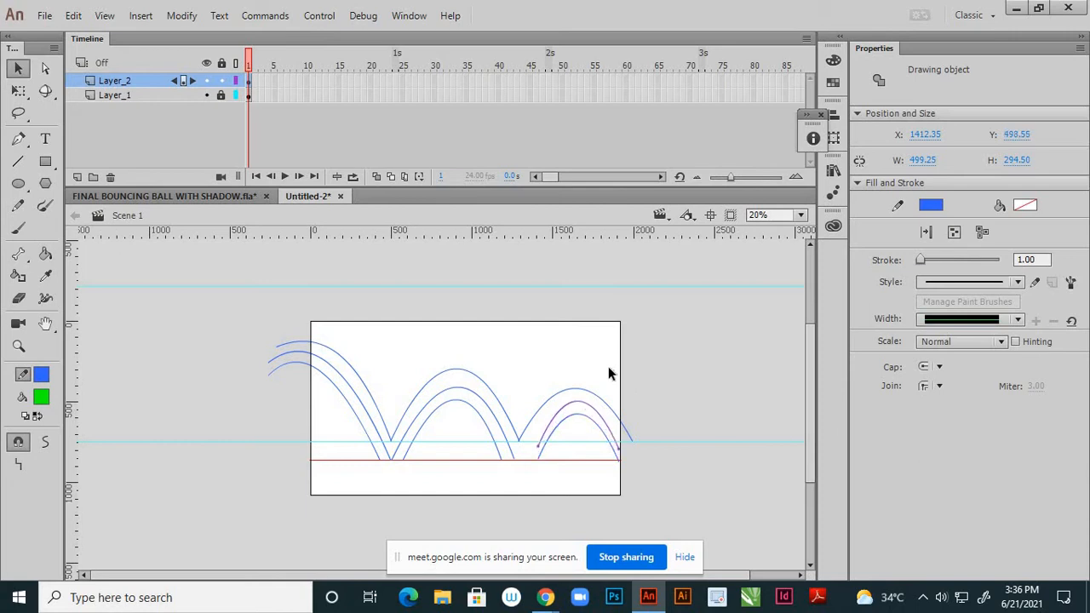
{"action": "key", "text": "Up"}
{"action": "left_click", "coordinate": [598, 372]}
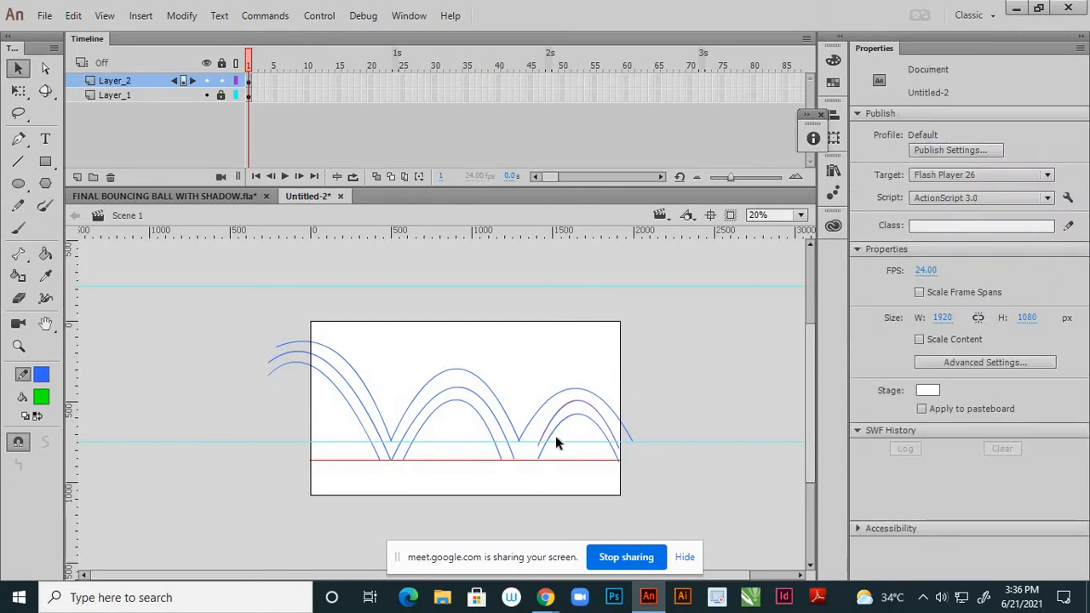
Extend the middle third arc's start down to the ground line near the second bounce and raise its crest between the neighbouring arcs
{"action": "scroll", "coordinate": [530, 482], "scroll_direction": "up", "scroll_amount": 5}
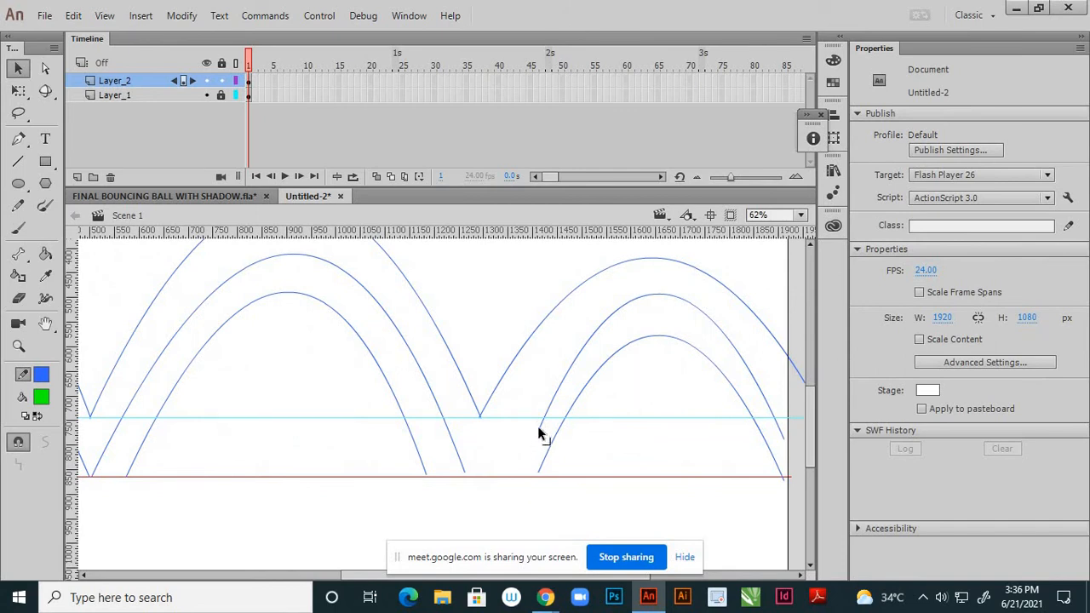
{"action": "left_click_drag", "start_coordinate": [538, 434], "coordinate": [483, 483]}
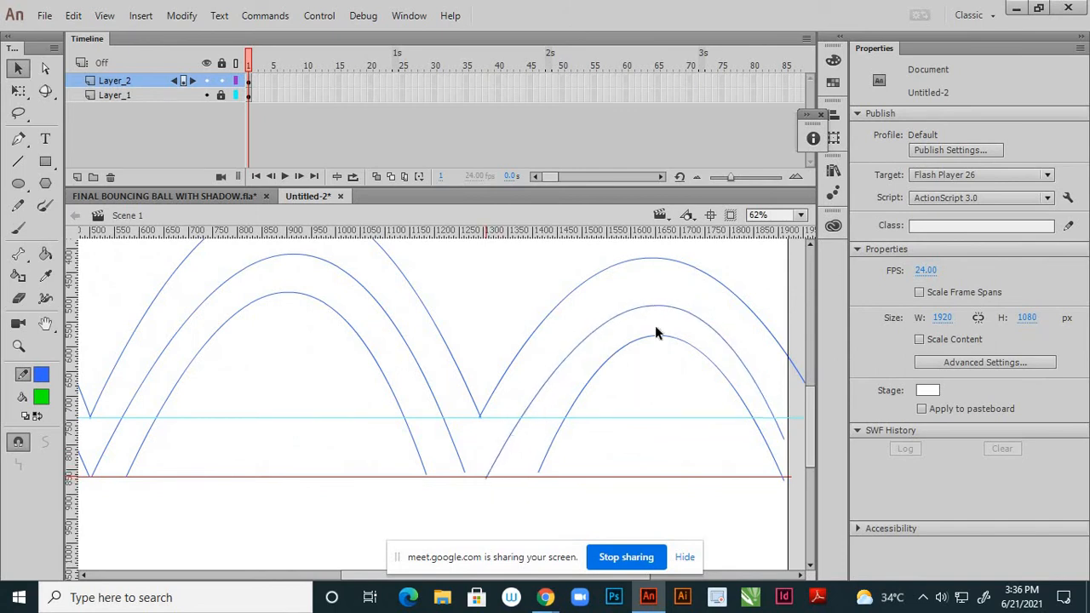
{"action": "left_click_drag", "start_coordinate": [655, 312], "coordinate": [652, 292]}
Bring the lower third arc's start closer to the second bounce, and join the middle second and third arcs' ends on the ground line
{"action": "scroll", "coordinate": [523, 477], "scroll_direction": "up", "scroll_amount": 3}
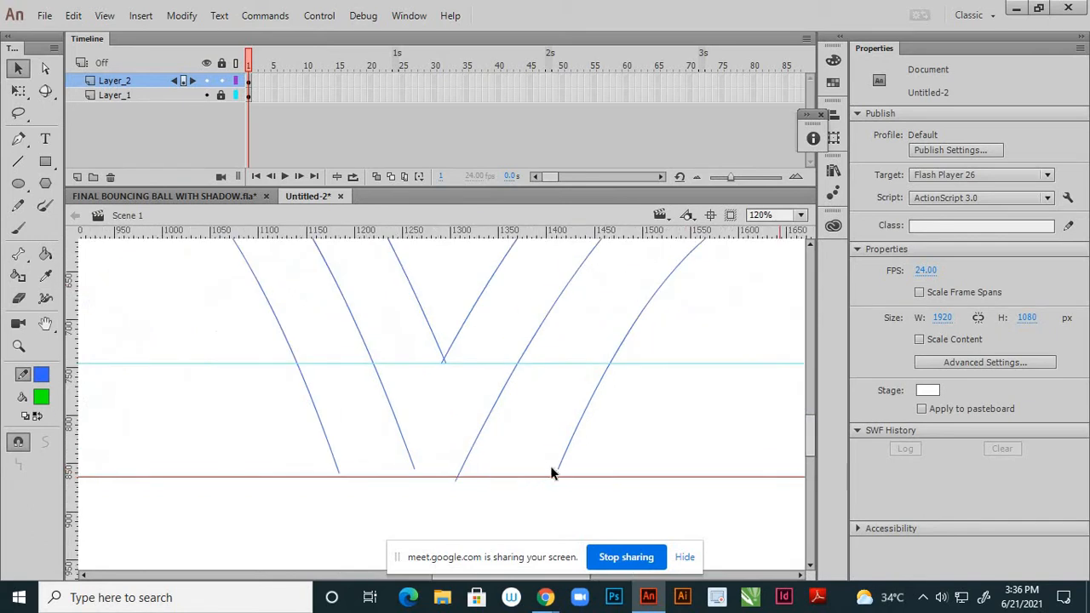
{"action": "left_click_drag", "start_coordinate": [557, 467], "coordinate": [511, 481]}
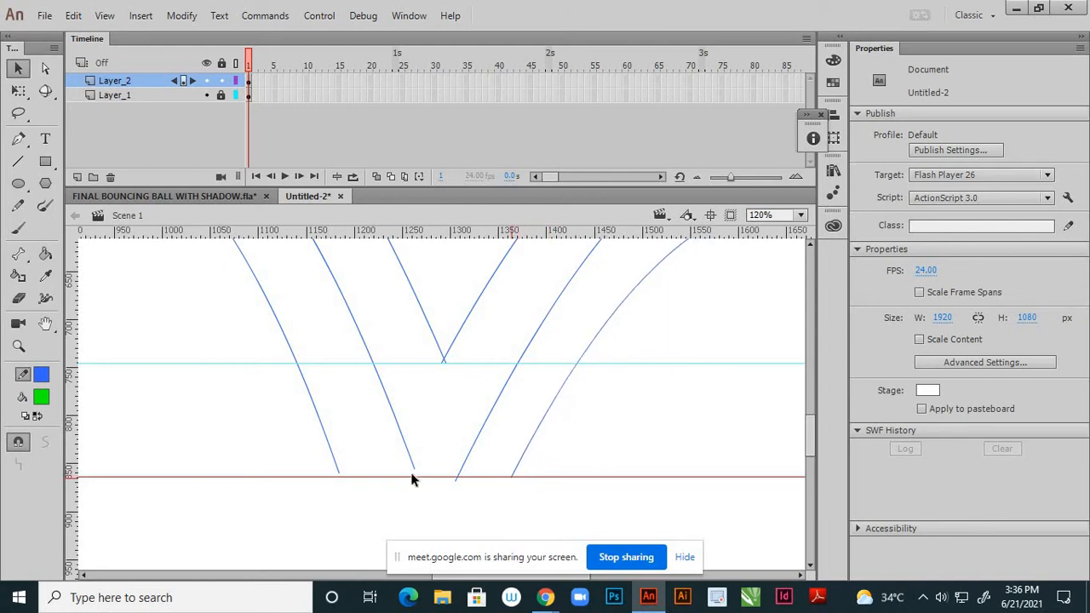
{"action": "left_click_drag", "start_coordinate": [413, 468], "coordinate": [433, 479]}
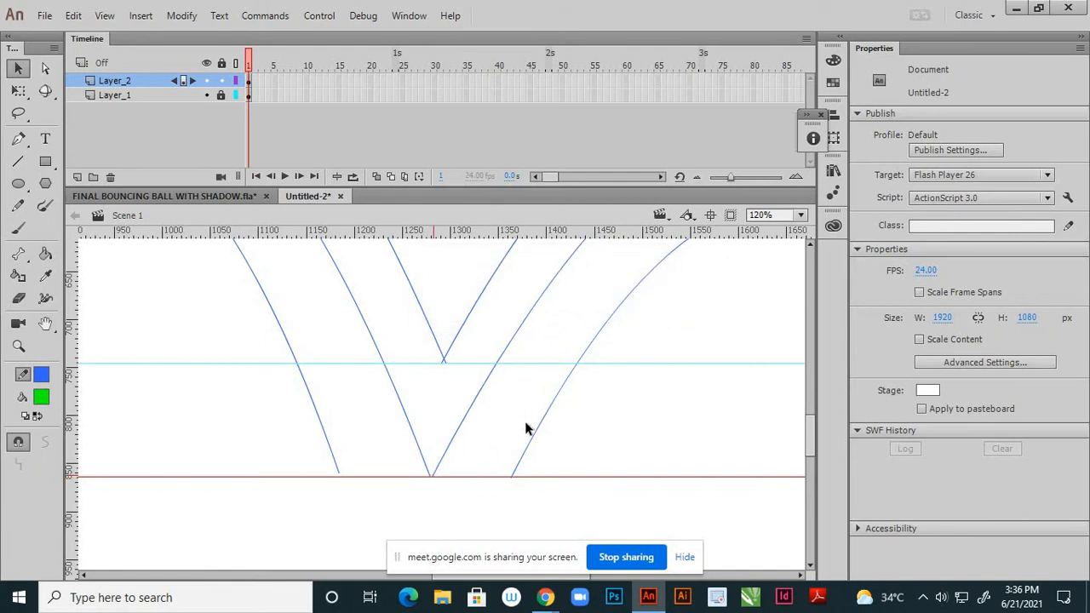
{"action": "scroll", "coordinate": [526, 428], "scroll_direction": "down", "scroll_amount": 3}
{"action": "scroll", "coordinate": [529, 429], "scroll_direction": "down", "scroll_amount": 2}
{"action": "scroll", "coordinate": [445, 330], "scroll_direction": "up", "scroll_amount": 1}
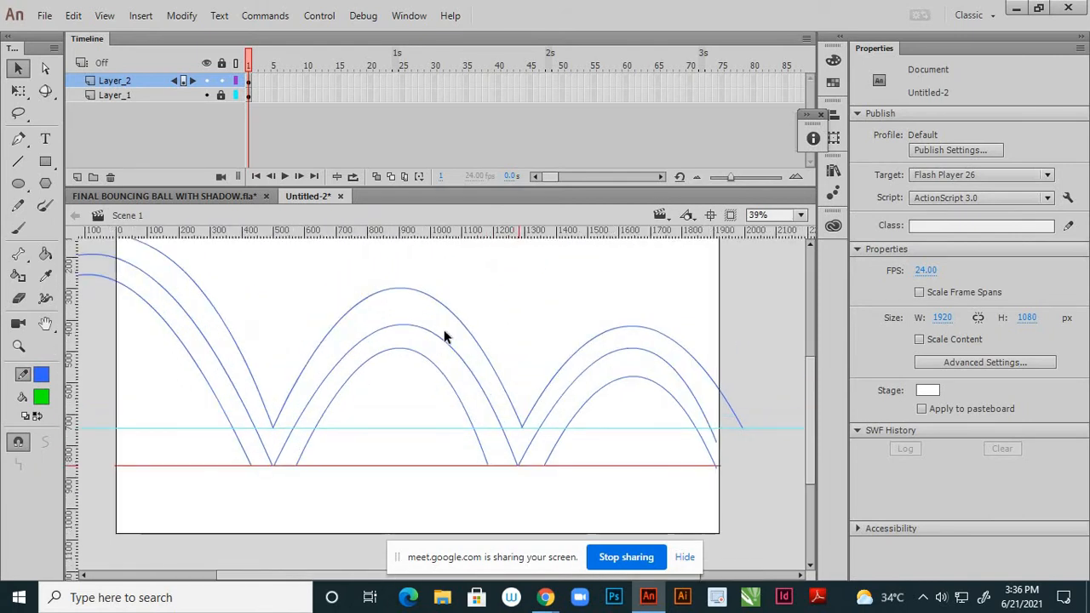
Bend the upper second arc's crest slightly down and bring the lower second arc's landing end closer to the second bounce point on the ground line
{"action": "left_click_drag", "start_coordinate": [394, 289], "coordinate": [396, 294]}
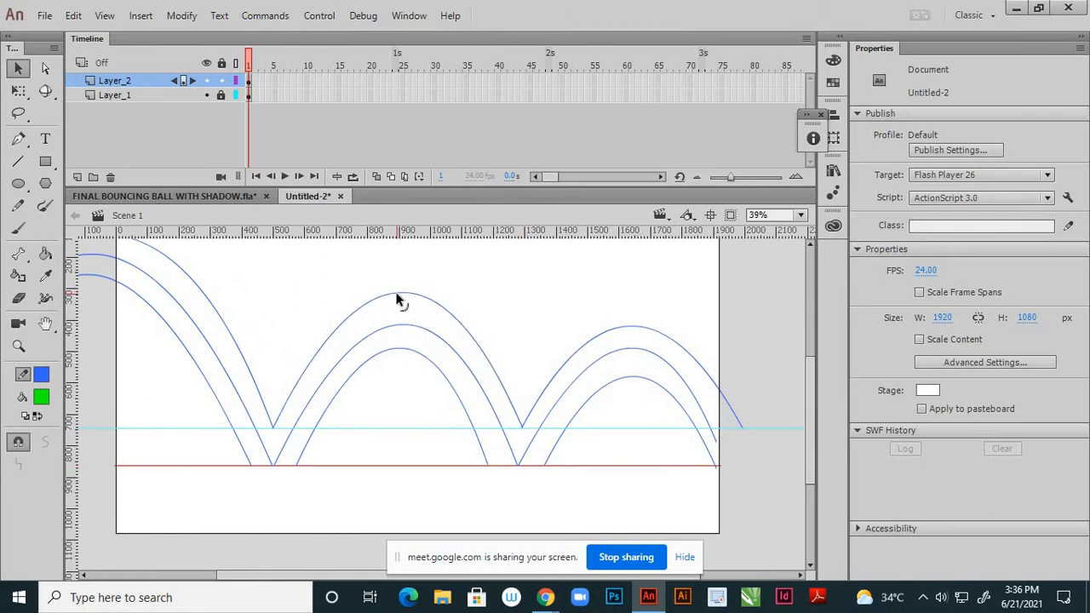
{"action": "scroll", "coordinate": [490, 467], "scroll_direction": "up", "scroll_amount": 2}
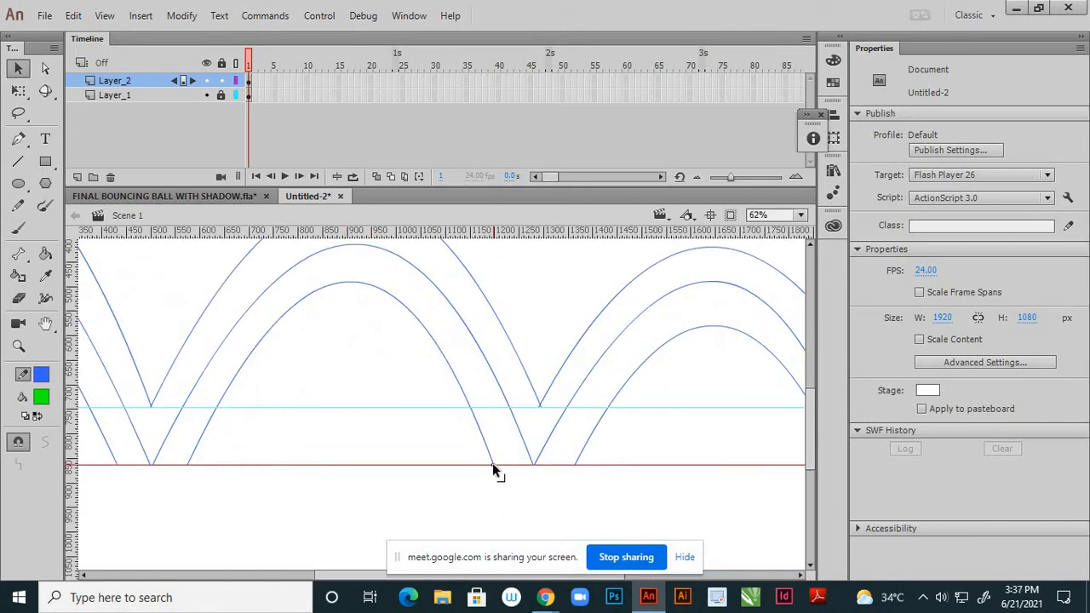
{"action": "scroll", "coordinate": [384, 394], "scroll_direction": "down", "scroll_amount": 3}
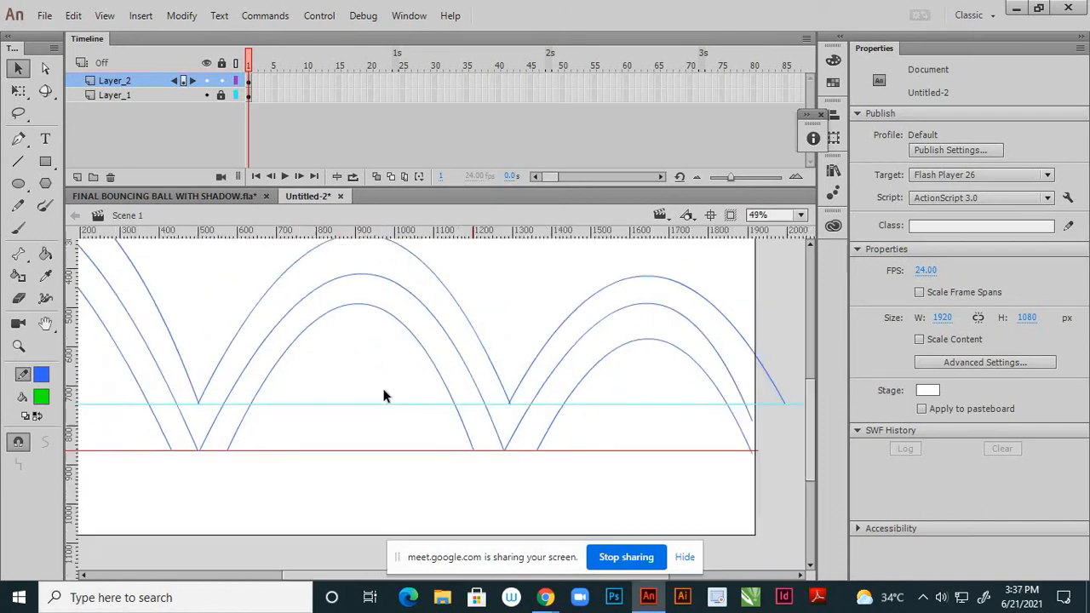
Extend the middle third arc's landing end past the stage edge and raise the lower and middle third arcs' crests slightly to even the spacing
{"action": "scroll", "coordinate": [626, 418], "scroll_direction": "up", "scroll_amount": 2}
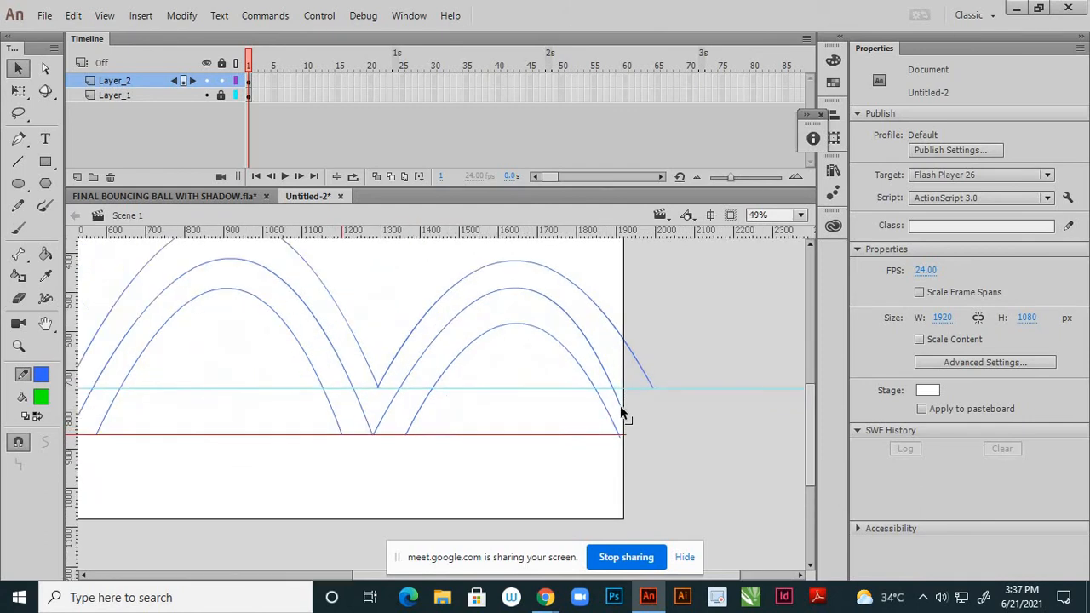
{"action": "left_click_drag", "start_coordinate": [621, 410], "coordinate": [645, 434]}
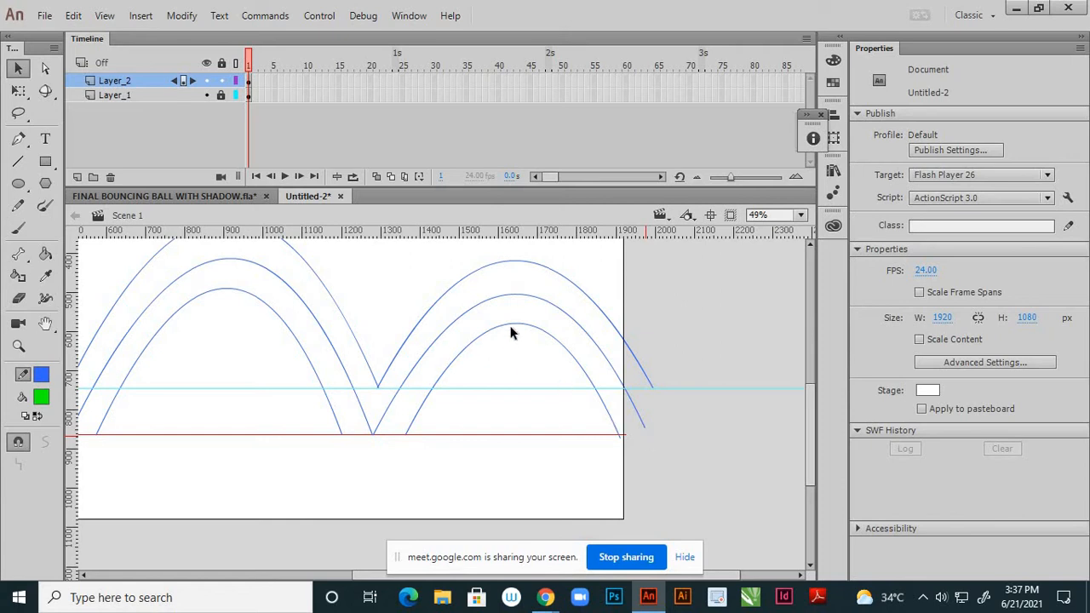
{"action": "left_click_drag", "start_coordinate": [513, 324], "coordinate": [515, 321]}
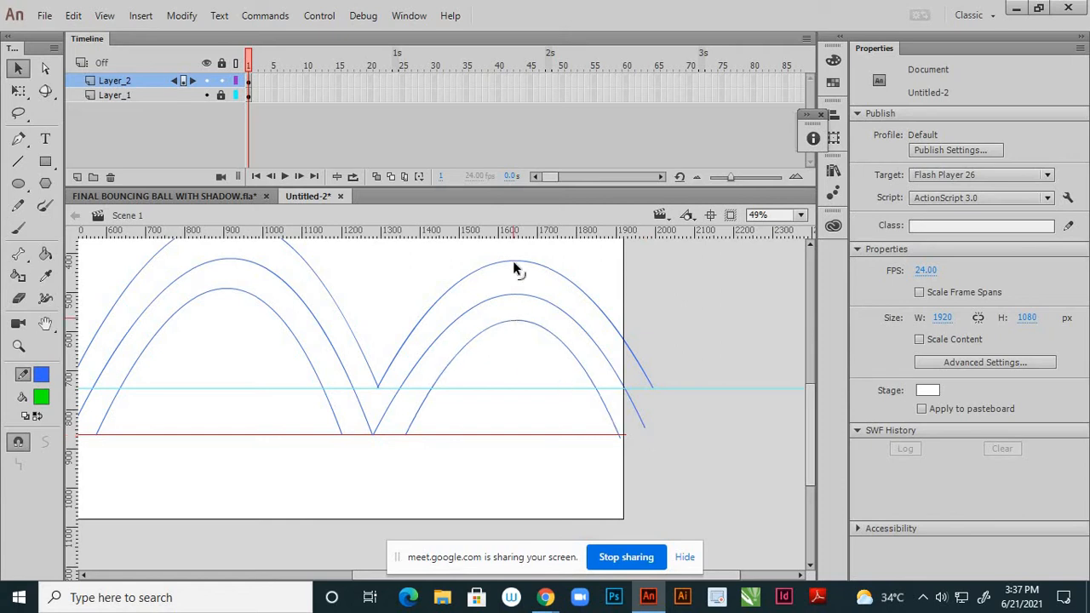
{"action": "left_click_drag", "start_coordinate": [516, 293], "coordinate": [517, 290]}
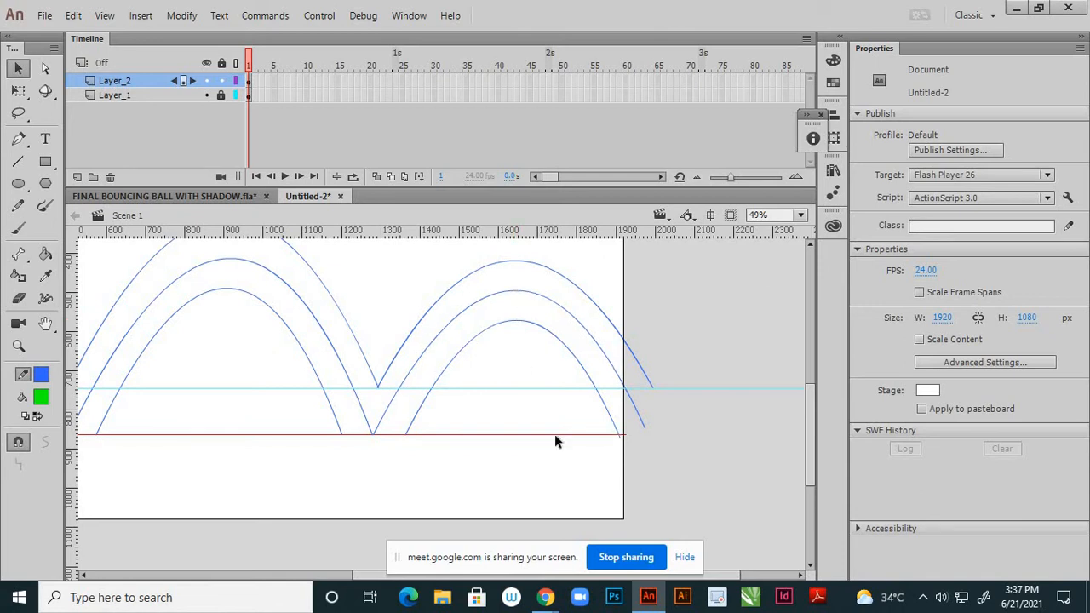
Move the upper second arc's landing end onto the upper third arc's start on the guide at the second bounce
{"action": "scroll", "coordinate": [381, 391], "scroll_direction": "up", "scroll_amount": 4}
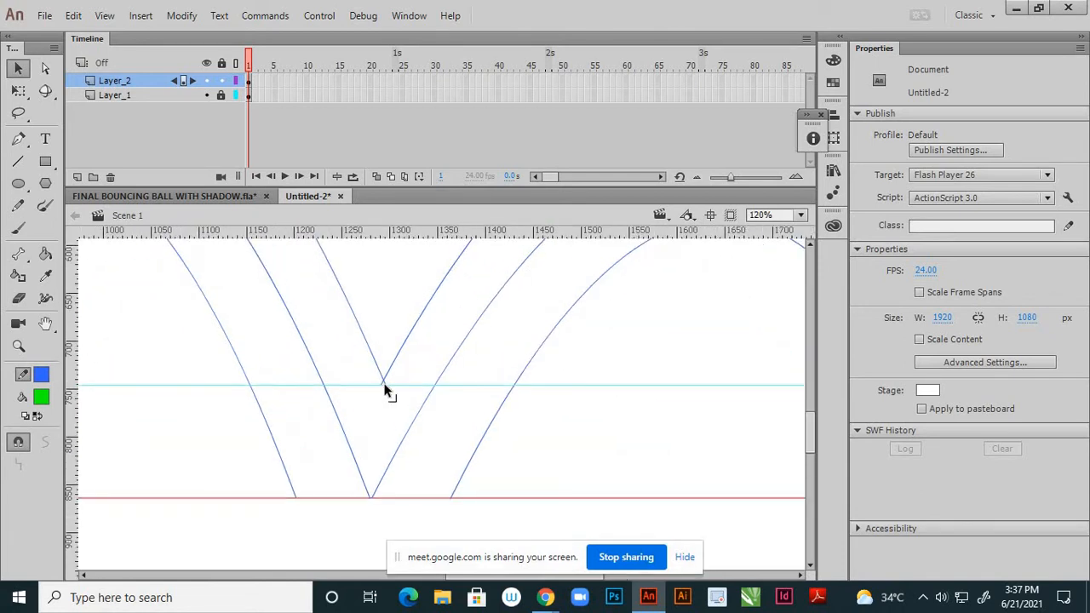
{"action": "scroll", "coordinate": [385, 390], "scroll_direction": "up", "scroll_amount": 2}
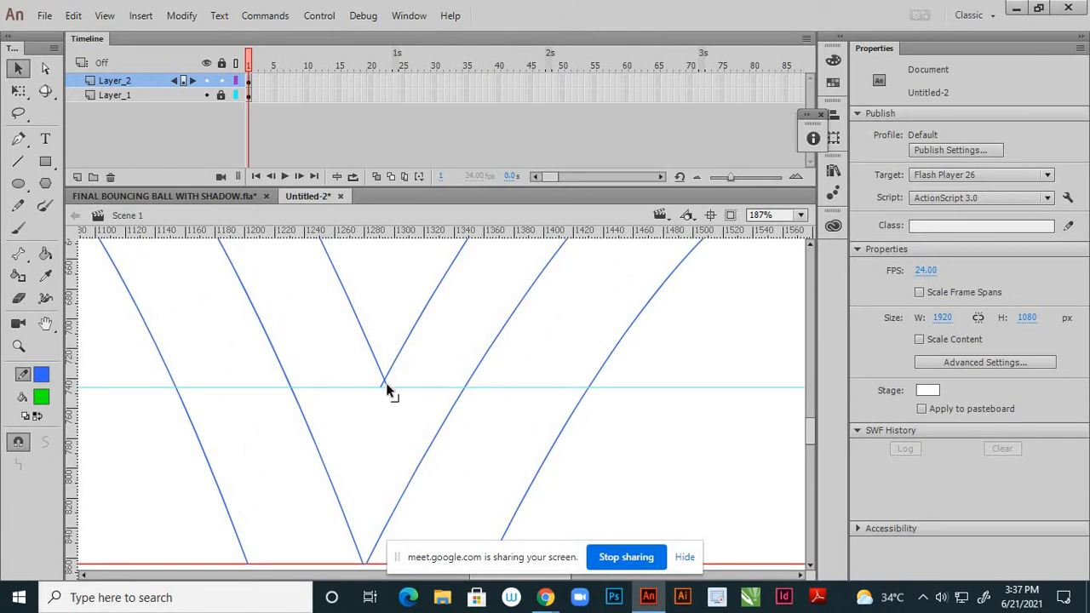
{"action": "left_click_drag", "start_coordinate": [387, 386], "coordinate": [382, 386]}
{"action": "scroll", "coordinate": [464, 422], "scroll_direction": "down", "scroll_amount": 3}
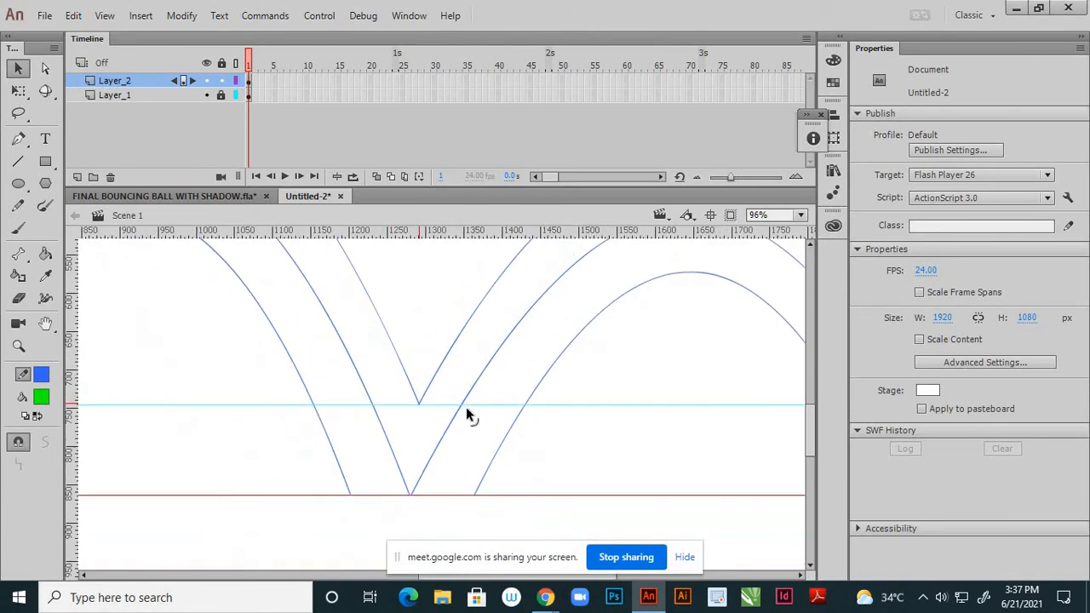
{"action": "scroll", "coordinate": [469, 417], "scroll_direction": "down", "scroll_amount": 5}
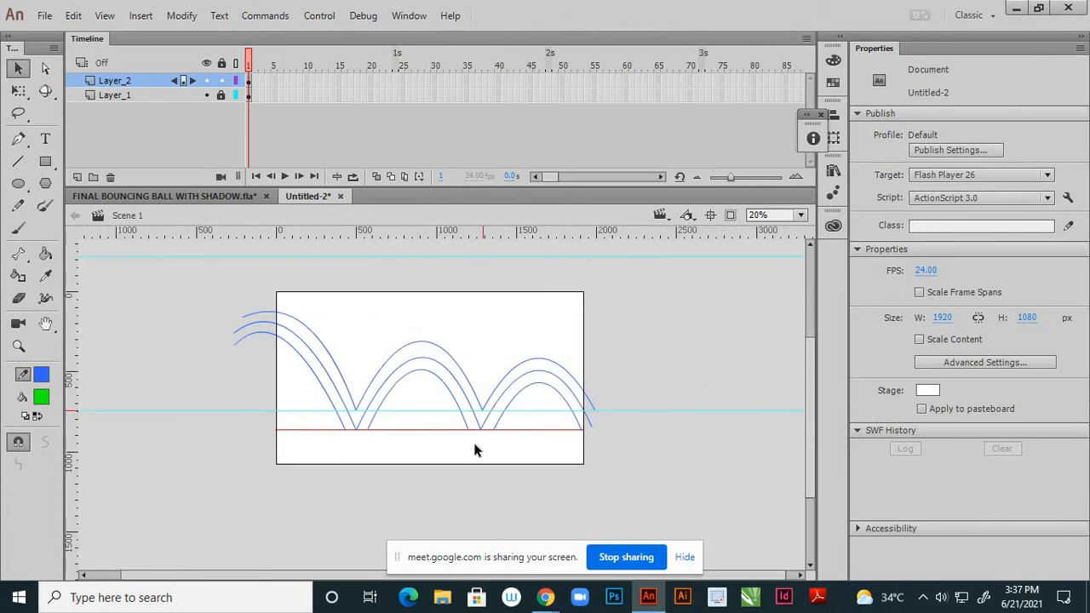
Shift the joined corner of the upper second and third arcs slightly left along the guide, closer above the second bounce point
{"action": "scroll", "coordinate": [477, 448], "scroll_direction": "up", "scroll_amount": 5}
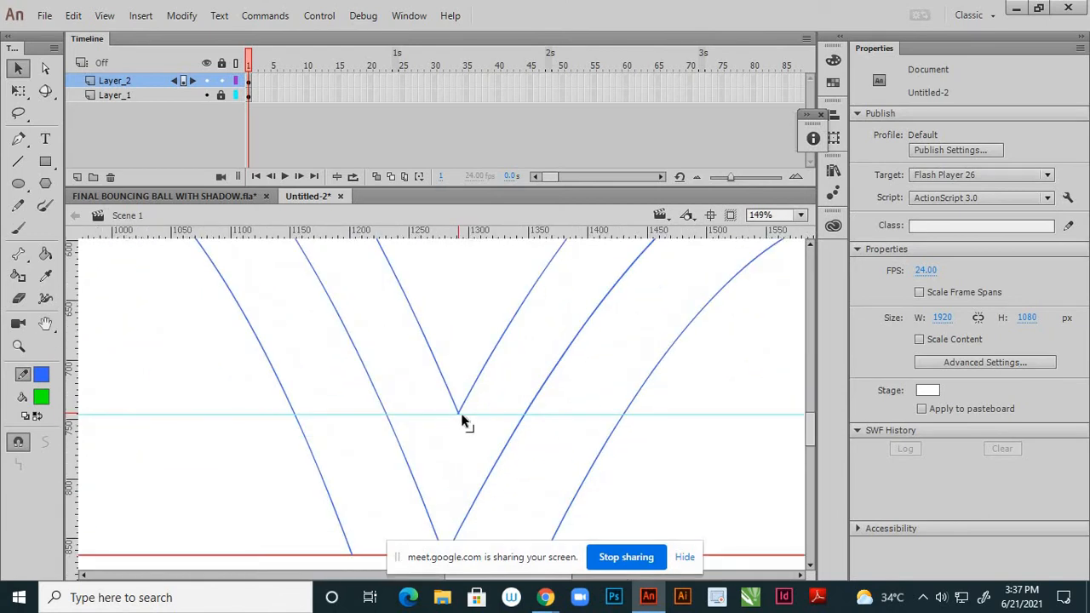
{"action": "scroll", "coordinate": [464, 421], "scroll_direction": "up", "scroll_amount": 2}
{"action": "left_click_drag", "start_coordinate": [458, 413], "coordinate": [451, 413]}
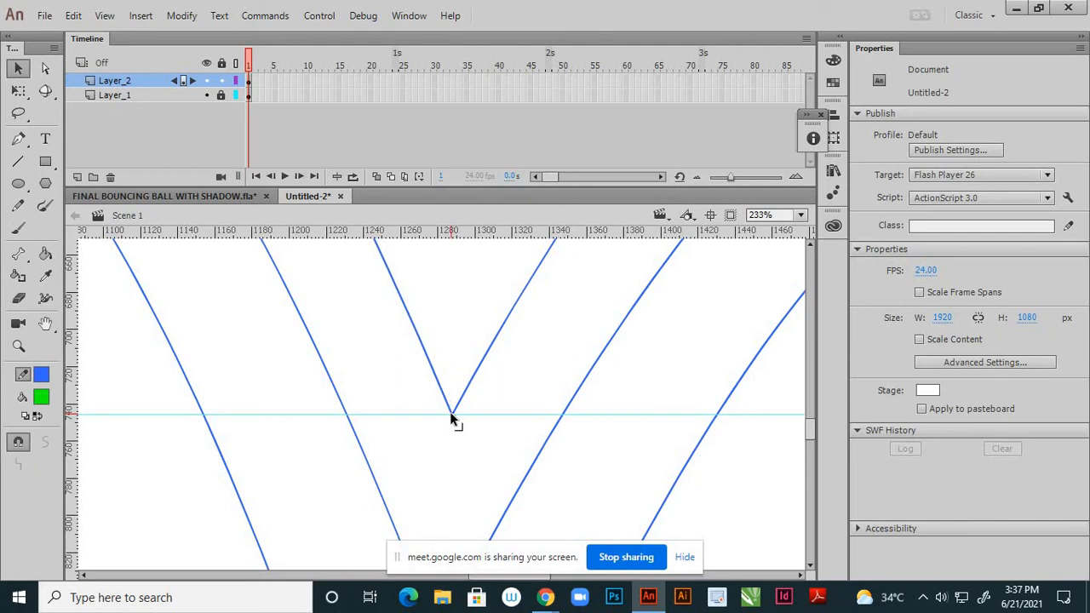
{"action": "scroll", "coordinate": [471, 413], "scroll_direction": "down", "scroll_amount": 1}
{"action": "scroll", "coordinate": [482, 414], "scroll_direction": "down", "scroll_amount": 5}
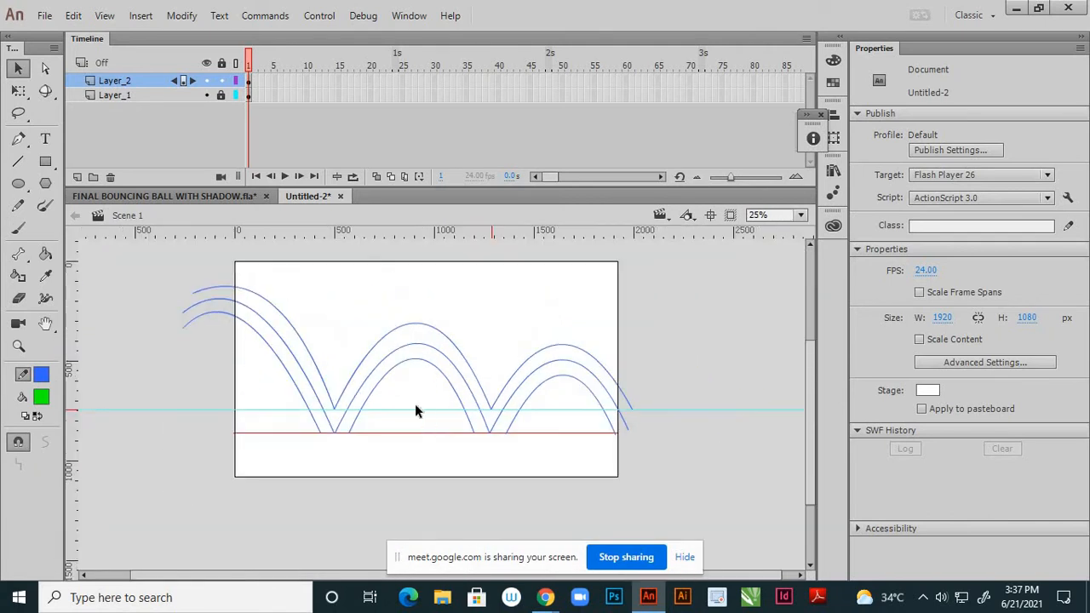
Close the small overlap between the upper first arc's landing end and the upper second arc's start on the guide
{"action": "scroll", "coordinate": [411, 338], "scroll_direction": "up", "scroll_amount": 2}
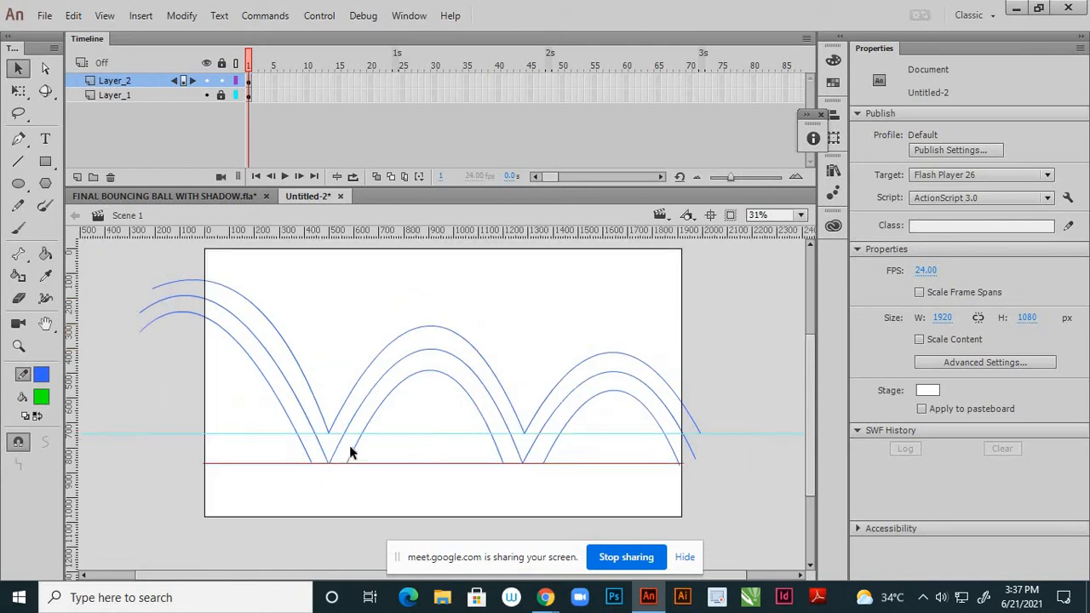
{"action": "scroll", "coordinate": [324, 434], "scroll_direction": "up", "scroll_amount": 5}
{"action": "scroll", "coordinate": [314, 424], "scroll_direction": "up", "scroll_amount": 1}
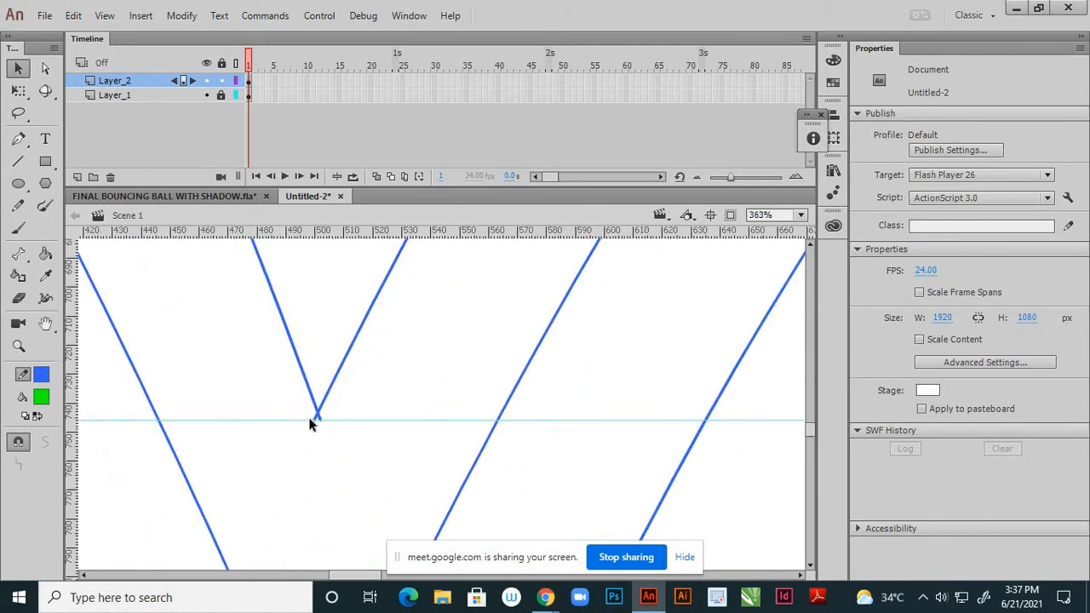
{"action": "left_click_drag", "start_coordinate": [314, 417], "coordinate": [323, 417]}
{"action": "scroll", "coordinate": [396, 426], "scroll_direction": "down", "scroll_amount": 3}
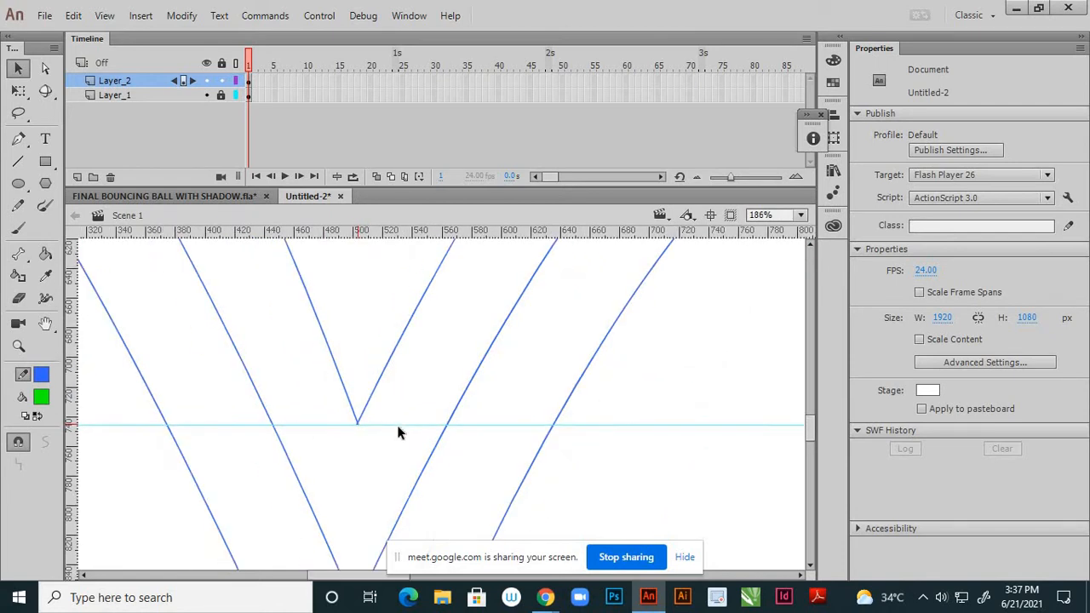
{"action": "scroll", "coordinate": [397, 425], "scroll_direction": "down", "scroll_amount": 4}
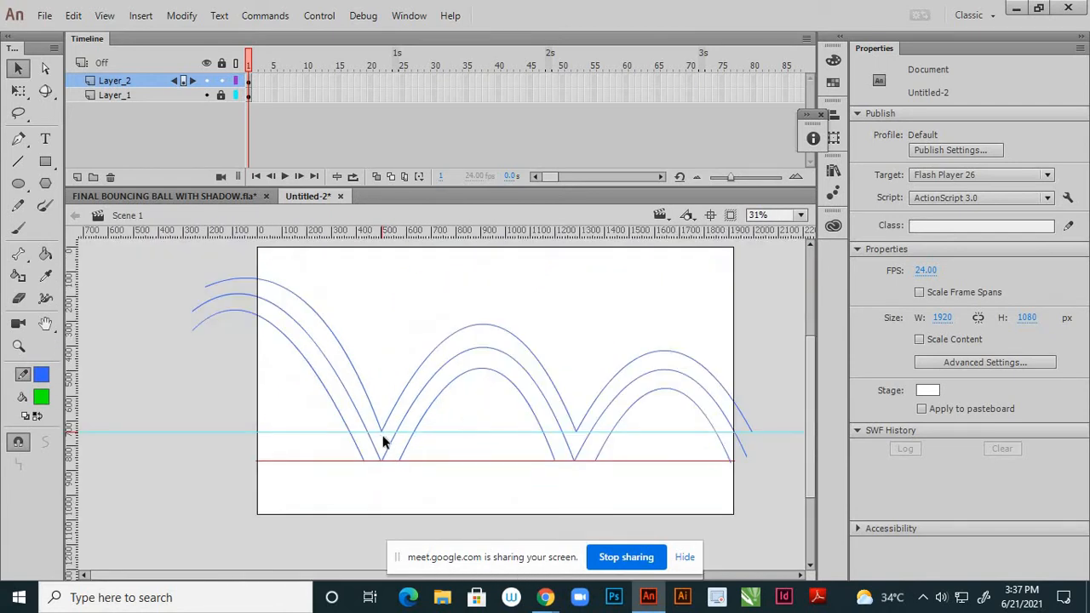
Shift the joined corner of the upper first and second arcs slightly right along the guide at the first bounce
{"action": "scroll", "coordinate": [383, 442], "scroll_direction": "up", "scroll_amount": 3}
{"action": "scroll", "coordinate": [381, 439], "scroll_direction": "up", "scroll_amount": 2}
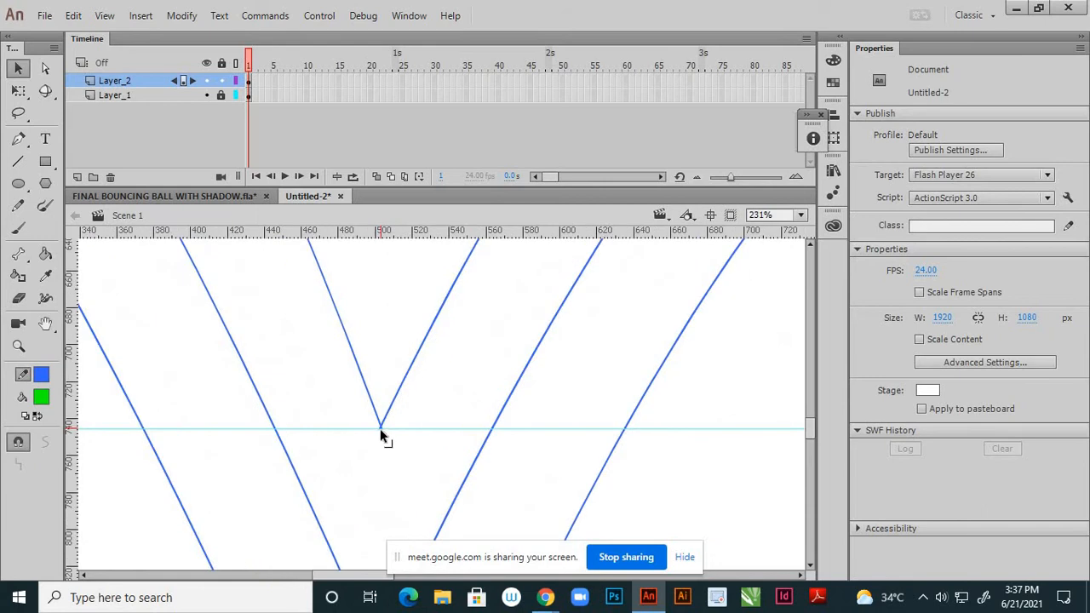
{"action": "left_click_drag", "start_coordinate": [389, 427], "coordinate": [389, 425]}
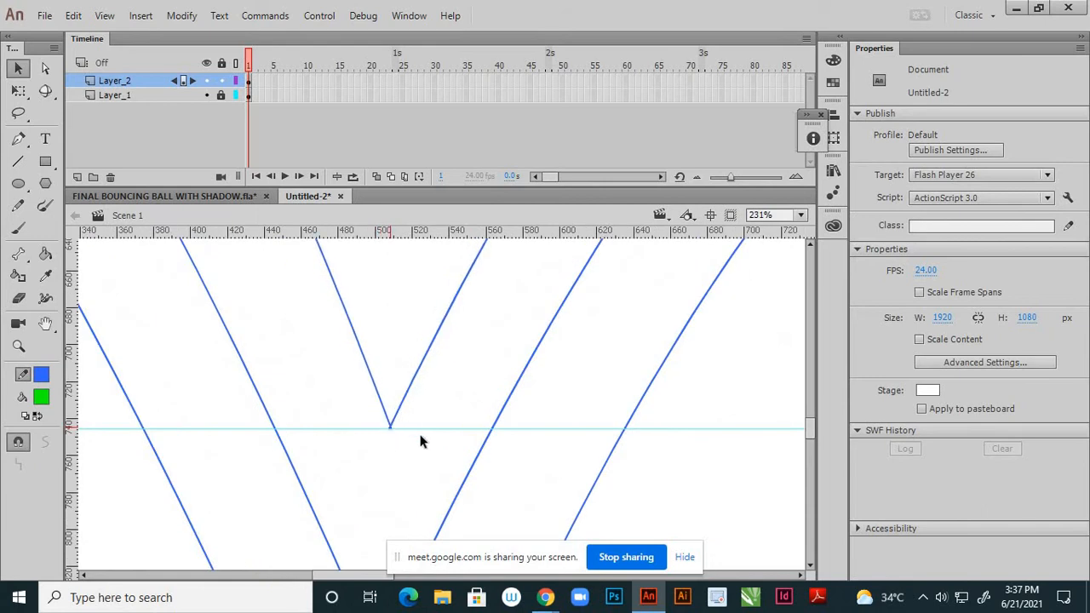
{"action": "scroll", "coordinate": [424, 438], "scroll_direction": "down", "scroll_amount": 1}
{"action": "scroll", "coordinate": [424, 439], "scroll_direction": "down", "scroll_amount": 2}
{"action": "scroll", "coordinate": [424, 438], "scroll_direction": "down", "scroll_amount": 2}
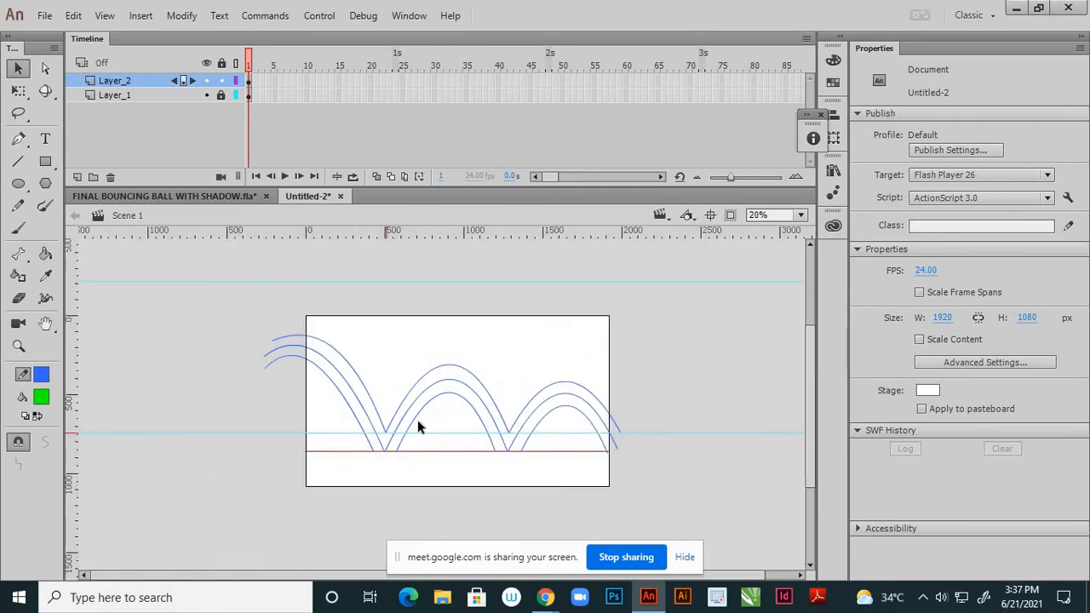
Shift the upper second arc's starting end slightly left along the guide at the first bounce
{"action": "scroll", "coordinate": [401, 430], "scroll_direction": "up", "scroll_amount": 5}
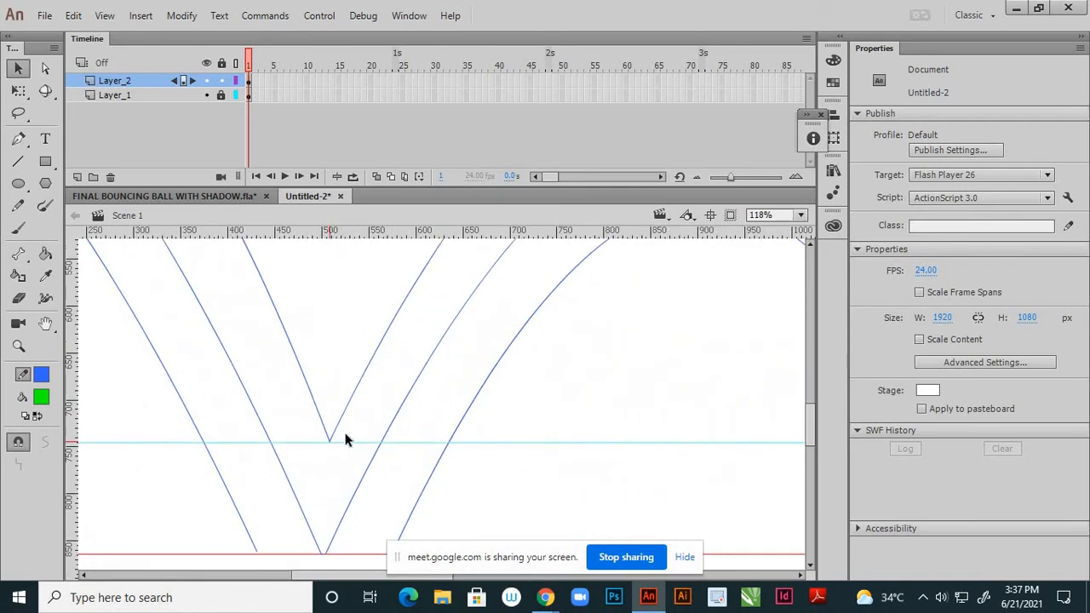
{"action": "left_click_drag", "start_coordinate": [315, 449], "coordinate": [309, 450]}
{"action": "scroll", "coordinate": [392, 416], "scroll_direction": "down", "scroll_amount": 3}
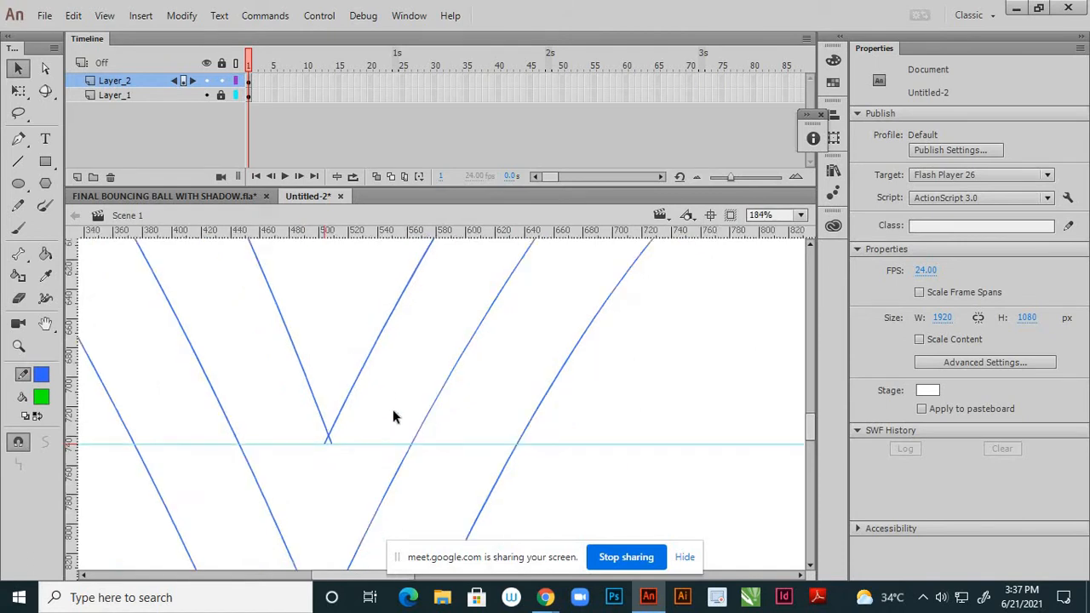
{"action": "scroll", "coordinate": [562, 499], "scroll_direction": "down", "scroll_amount": 2}
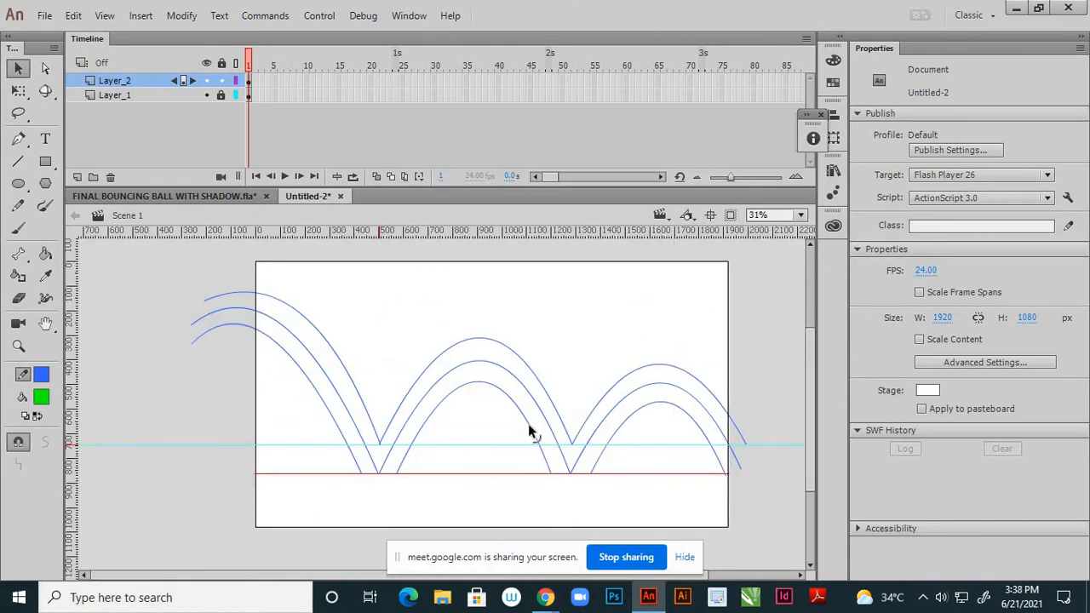
Recolour the strokes of the three middle arcs red
{"action": "left_click", "coordinate": [297, 347]}
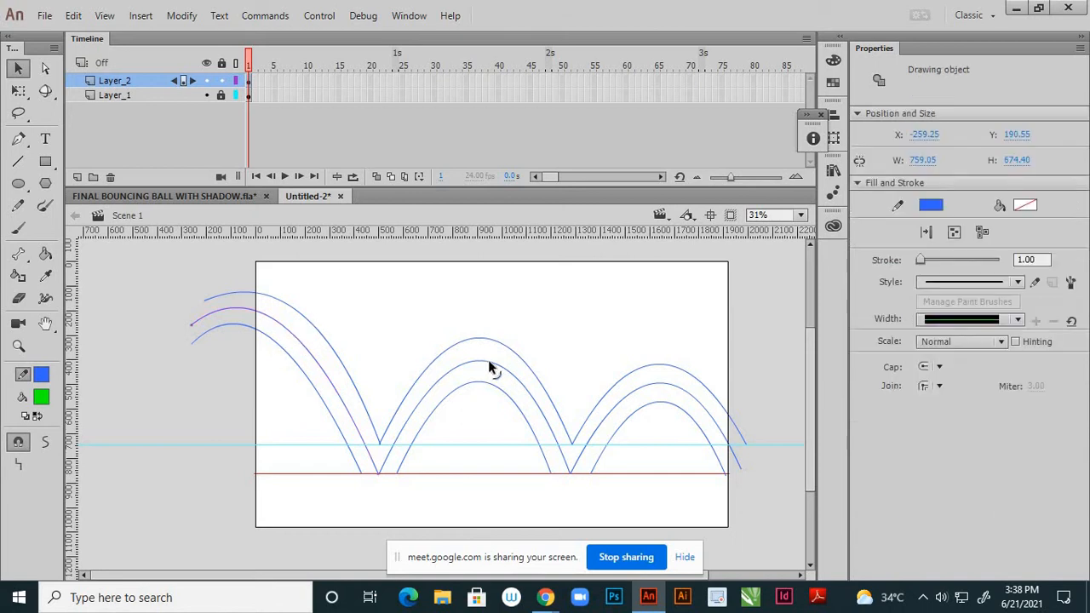
{"action": "left_click", "coordinate": [488, 360], "text": "shift"}
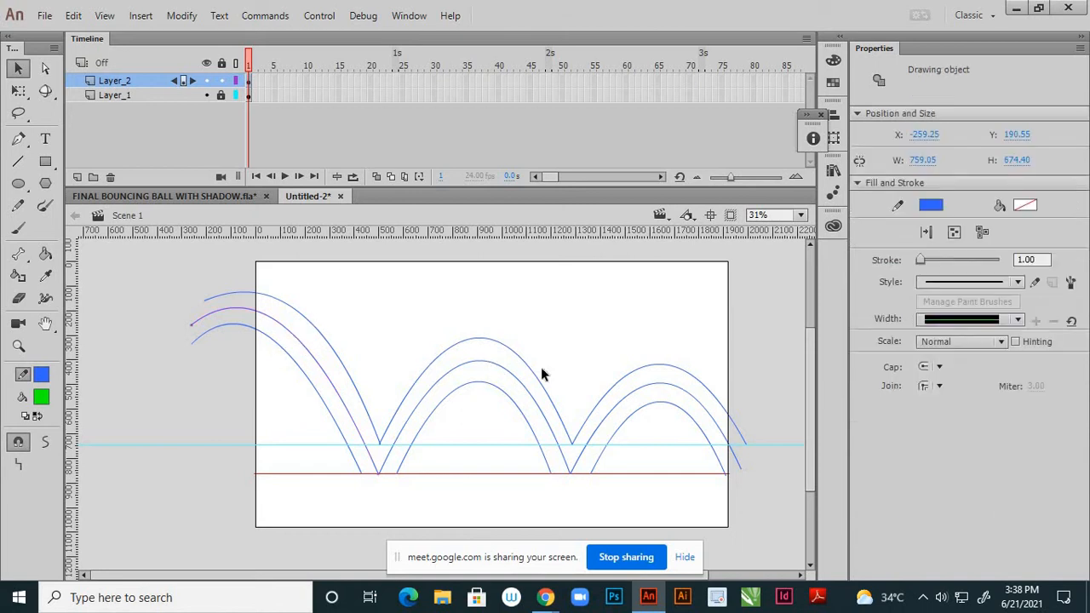
{"action": "left_click", "coordinate": [641, 384], "text": "shift"}
{"action": "left_click", "coordinate": [41, 375]}
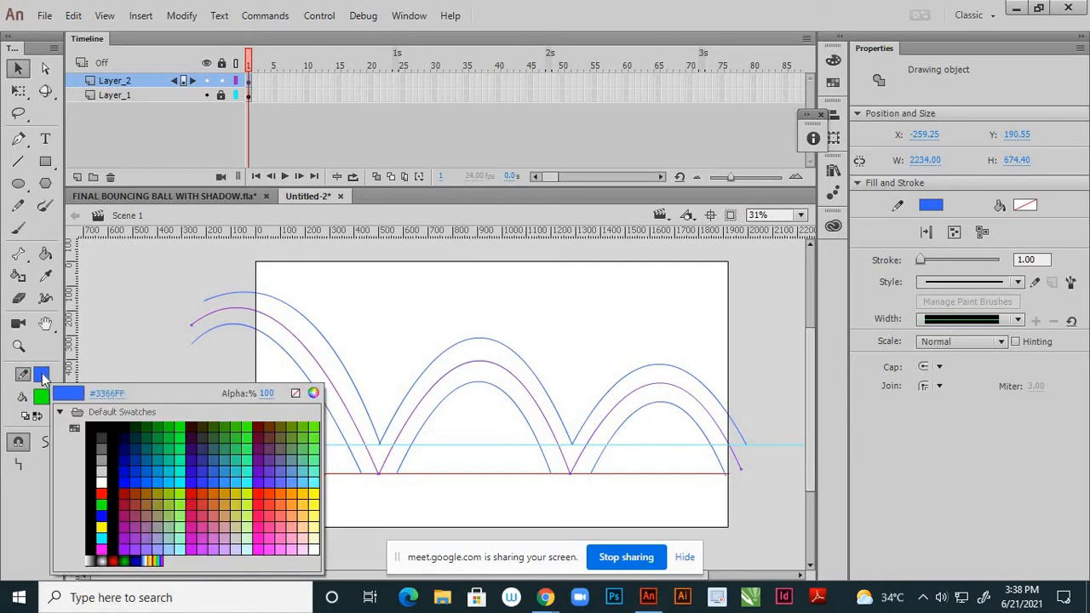
{"action": "left_click", "coordinate": [257, 501]}
{"action": "left_click", "coordinate": [152, 283]}
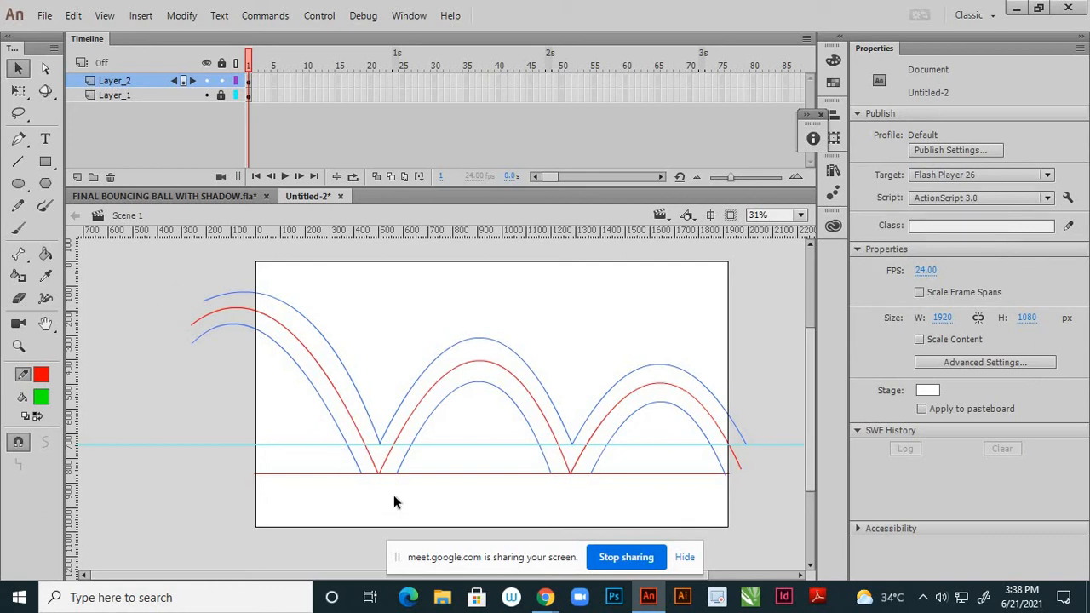
Shift the lower second arc's starting end slightly right along the ground line near the first bounce
{"action": "scroll", "coordinate": [399, 485], "scroll_direction": "up", "scroll_amount": 5}
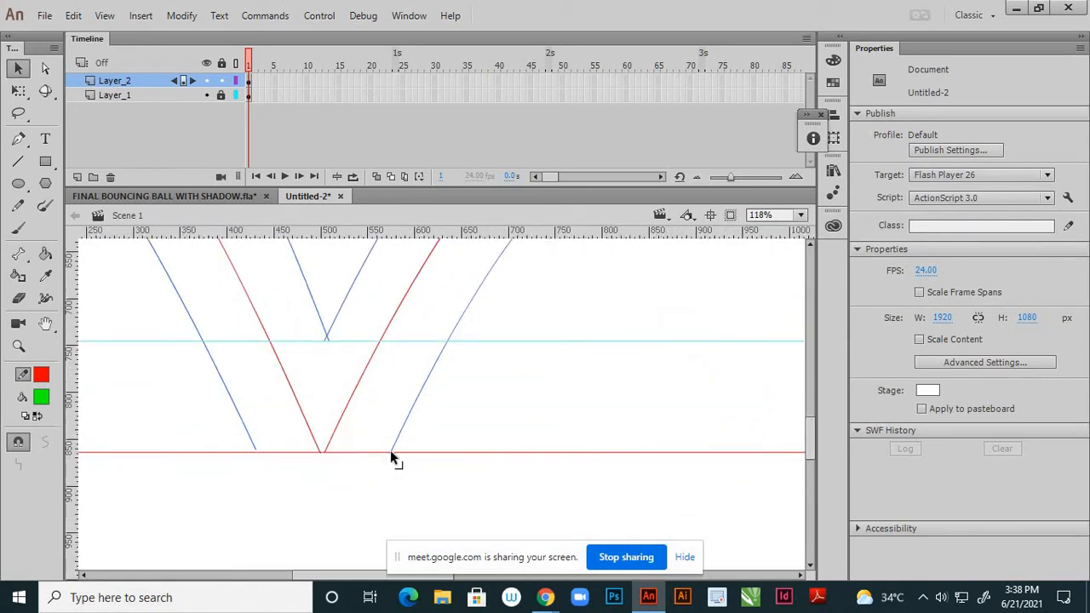
{"action": "left_click_drag", "start_coordinate": [391, 452], "coordinate": [397, 452]}
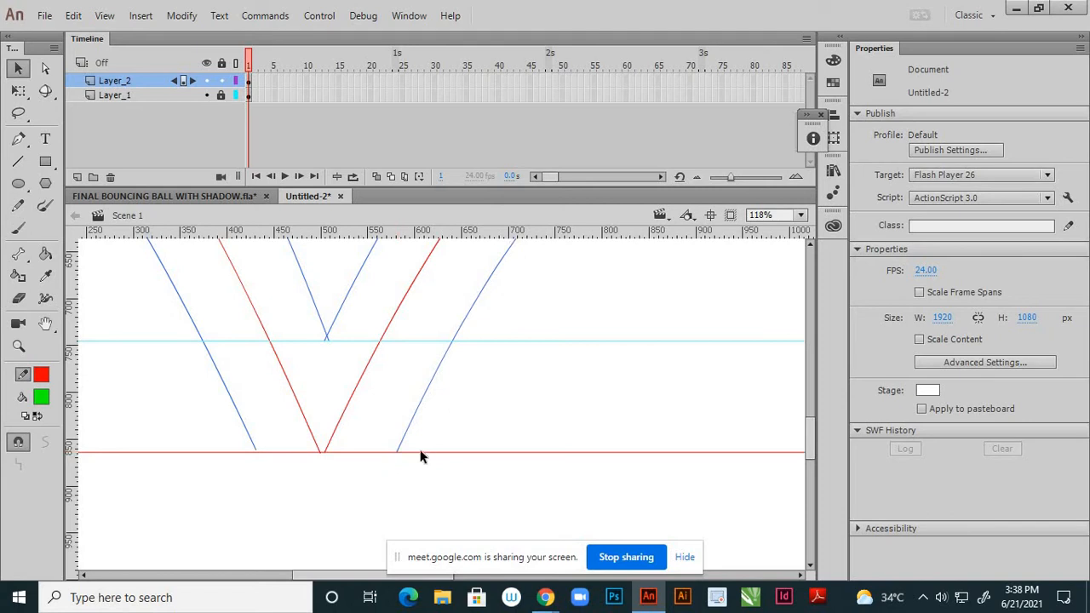
{"action": "scroll", "coordinate": [420, 454], "scroll_direction": "down", "scroll_amount": 5}
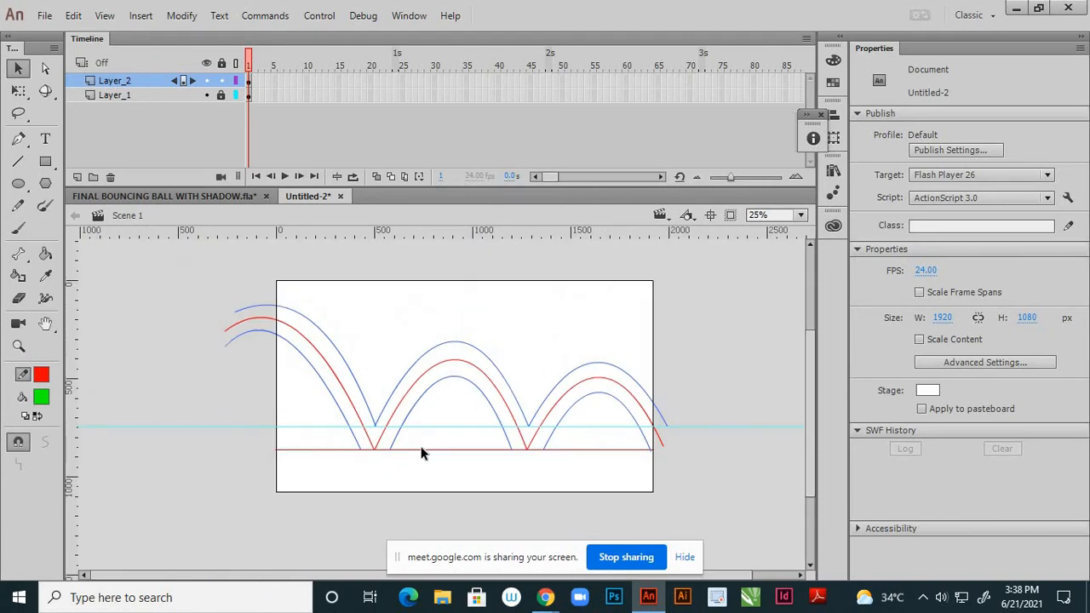
Rename the arcs' layer as path and lock it
{"action": "double_click", "coordinate": [128, 80]}
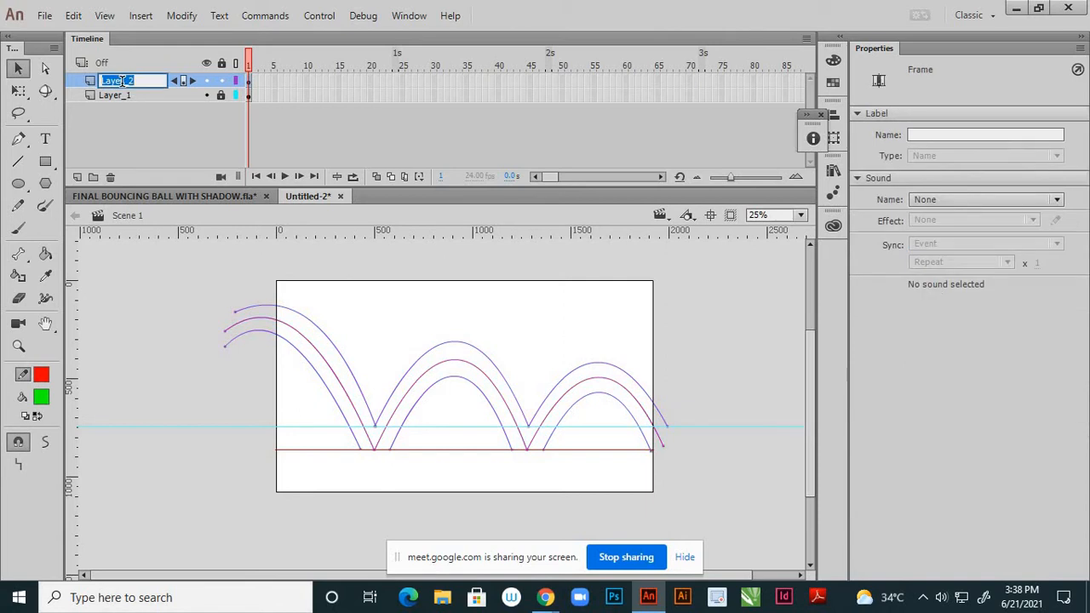
{"action": "type", "text": "path"}
{"action": "left_click", "coordinate": [181, 129]}
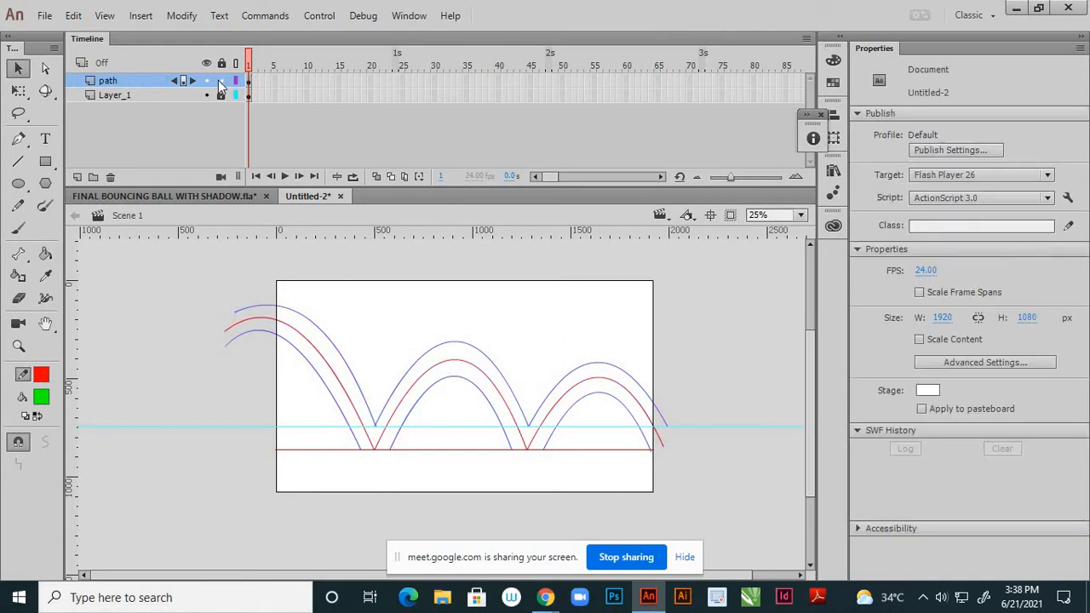
{"action": "left_click", "coordinate": [221, 81]}
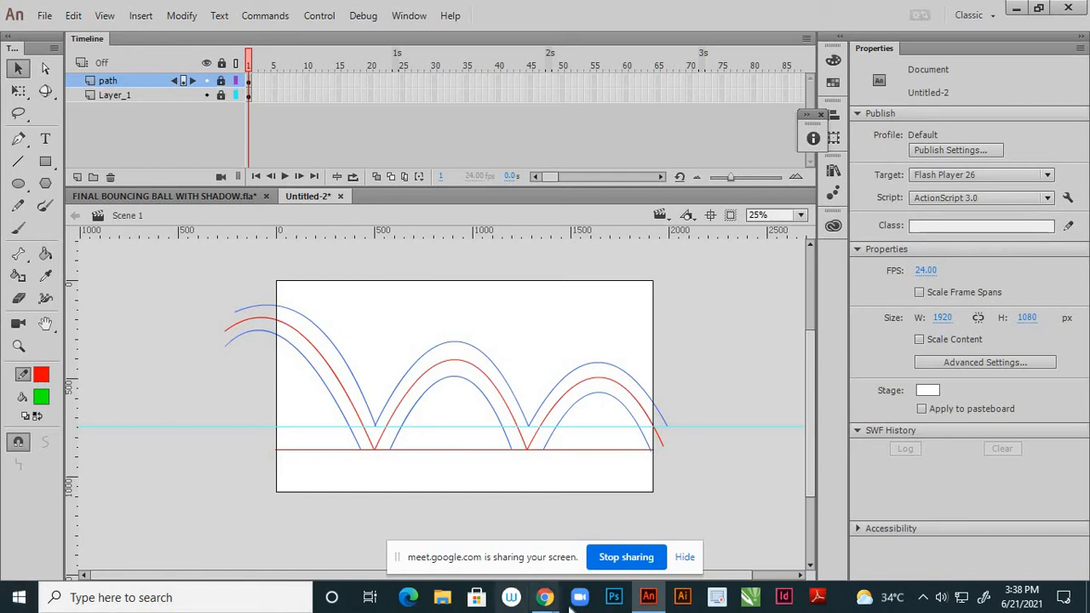
Compare with the reference document, and with the path layer unlocked shift the lower first arc's landing end slightly left
{"action": "mouse_move", "coordinate": [554, 600]}
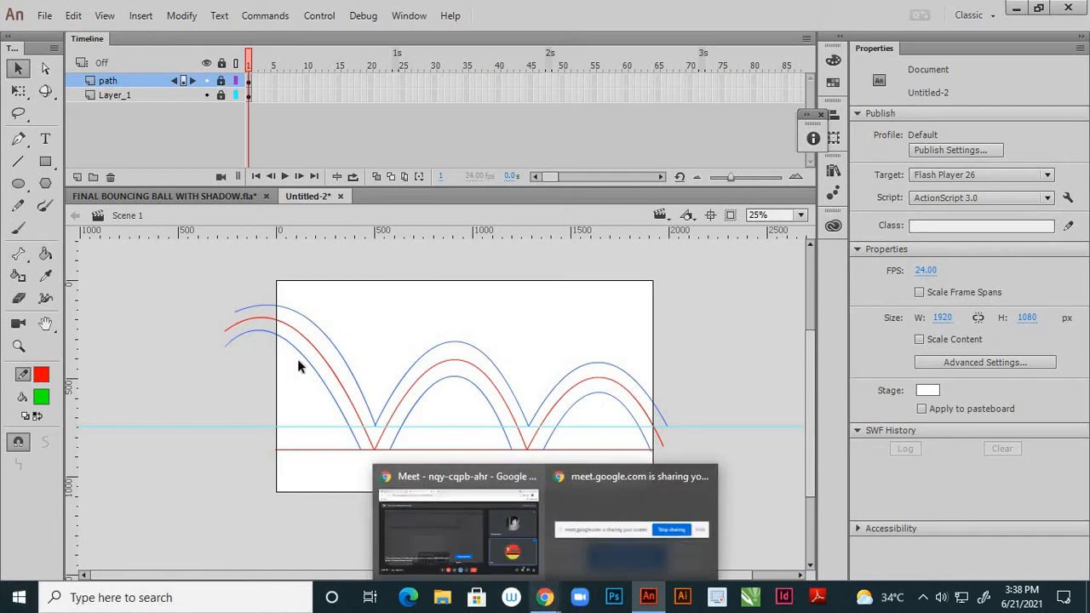
{"action": "left_click", "coordinate": [183, 197]}
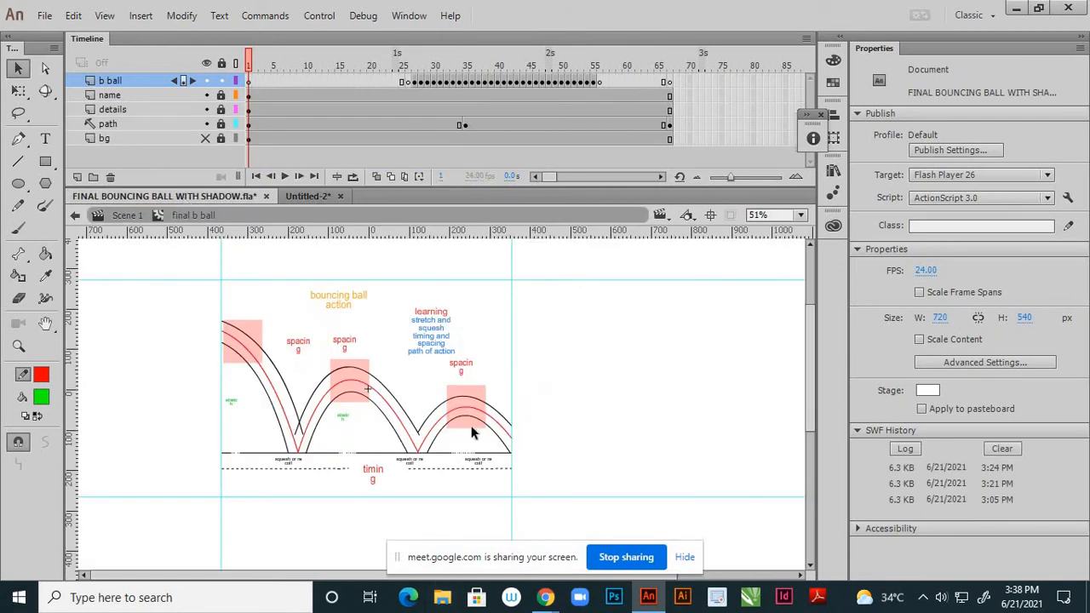
{"action": "left_click", "coordinate": [302, 194]}
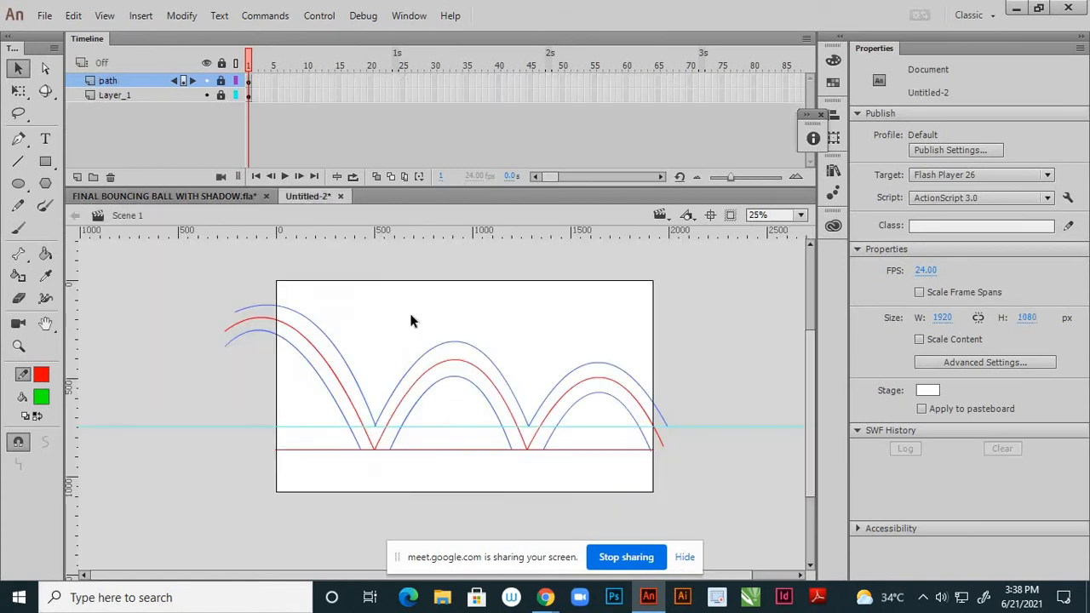
{"action": "scroll", "coordinate": [382, 443], "scroll_direction": "up", "scroll_amount": 3}
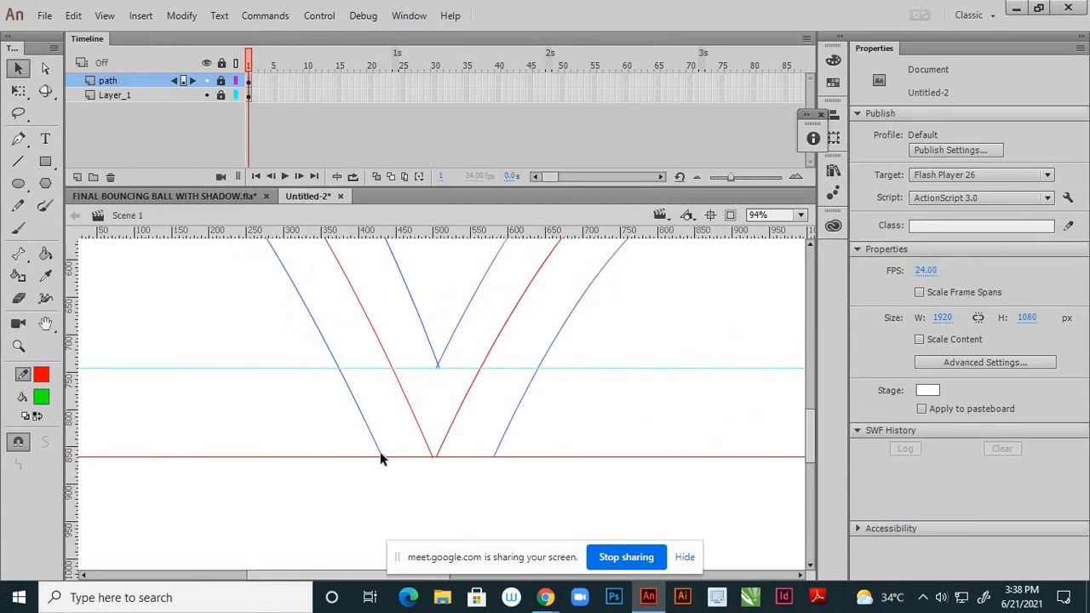
{"action": "scroll", "coordinate": [380, 455], "scroll_direction": "up", "scroll_amount": 2}
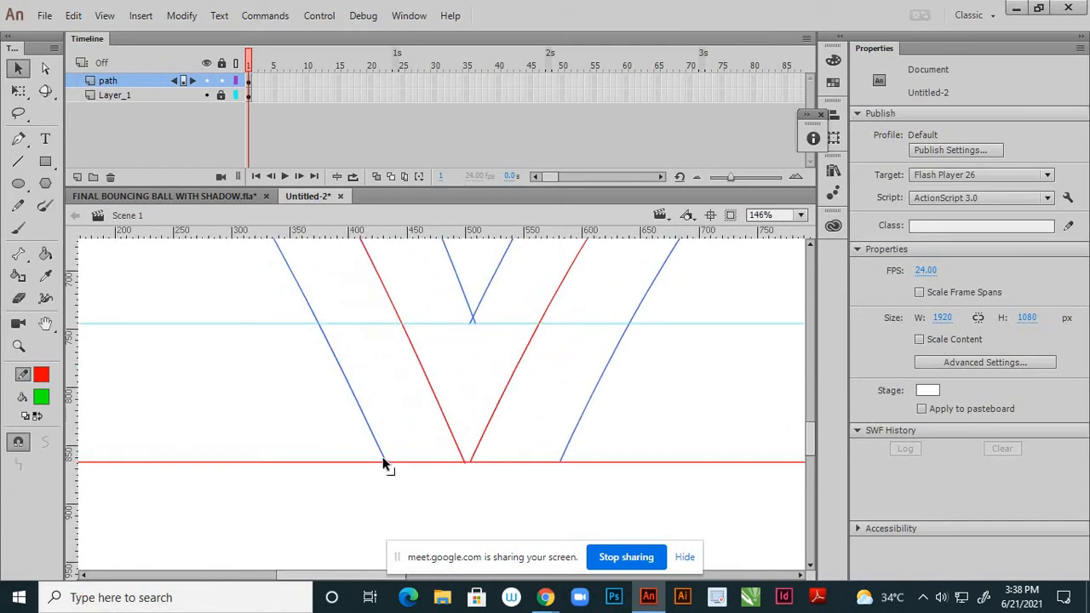
{"action": "mouse_move", "coordinate": [383, 463]}
{"action": "left_mouse_down"}
{"action": "mouse_move", "coordinate": [366, 462]}
{"action": "mouse_move", "coordinate": [379, 461]}
{"action": "left_mouse_up"}
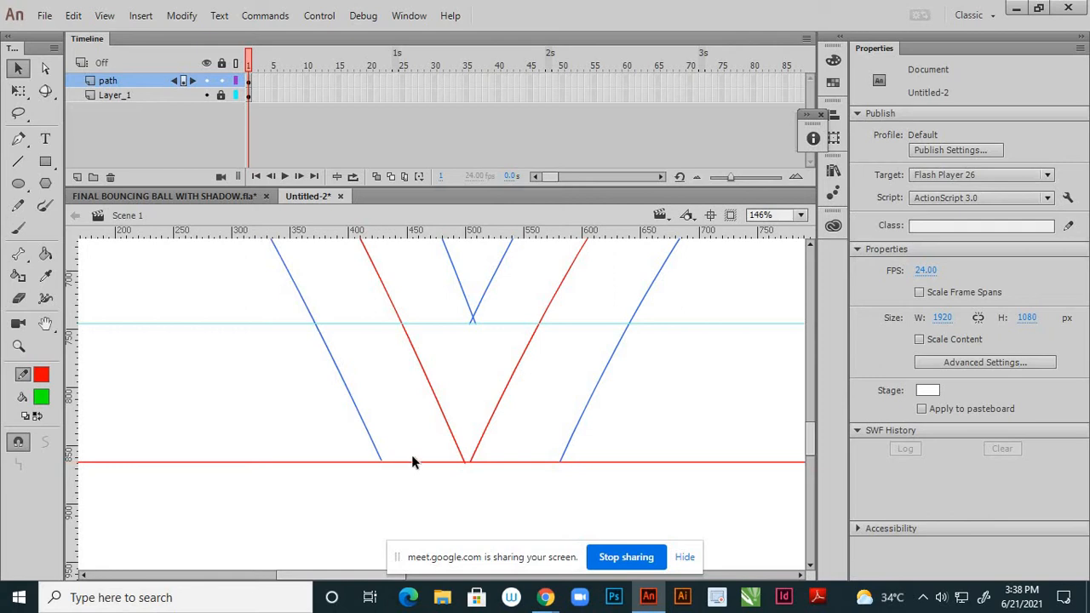
{"action": "scroll", "coordinate": [448, 467], "scroll_direction": "down", "scroll_amount": 5}
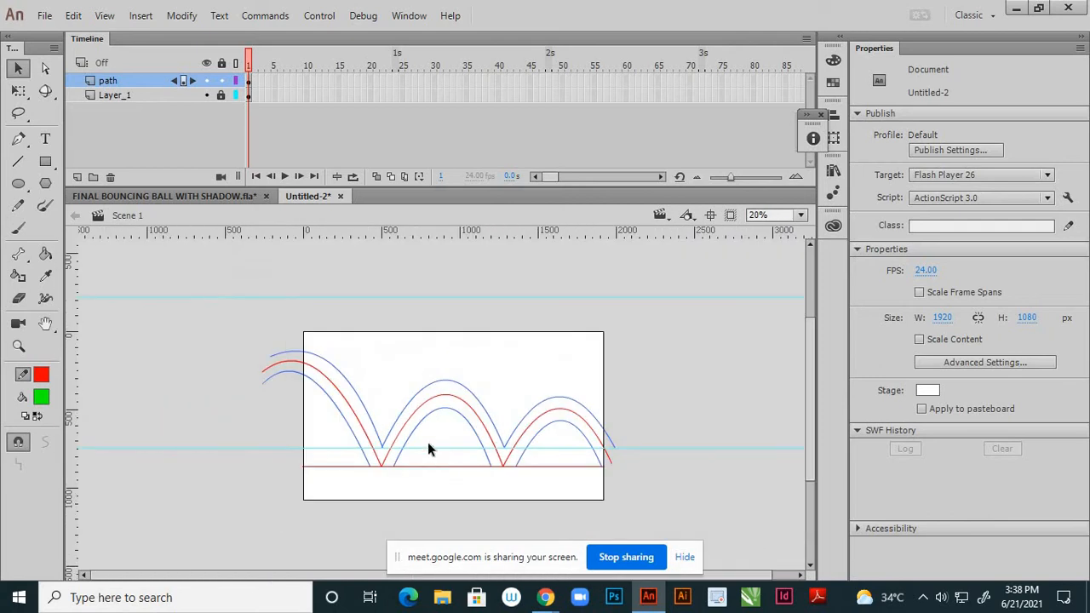
Save the document on the Desktop as "bouncing ball action" in Animate Document format
{"action": "key", "text": "ctrl+s"}
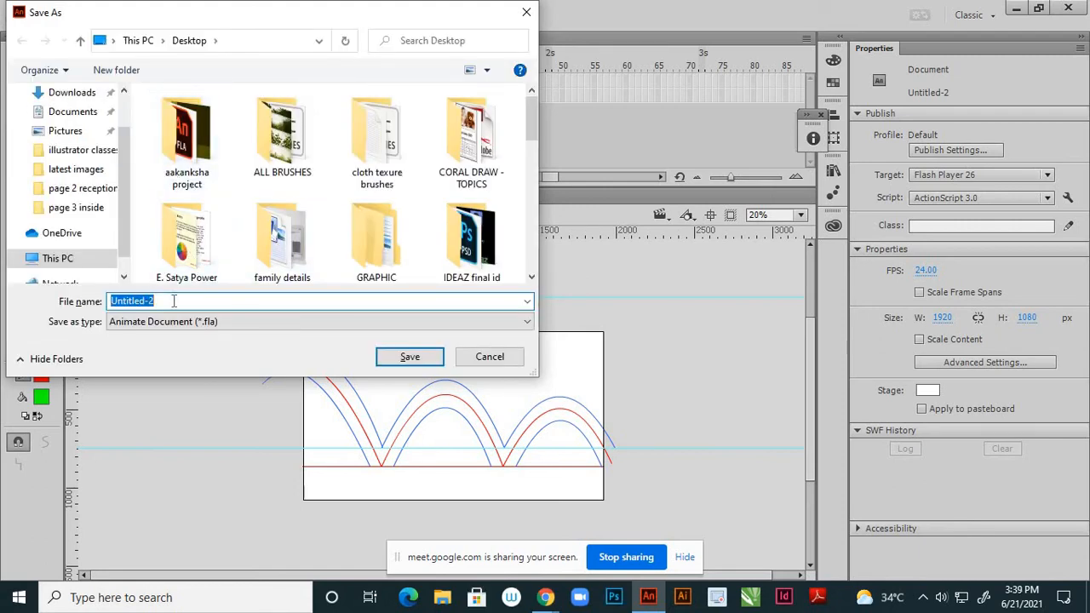
{"action": "type", "text": "bou"}
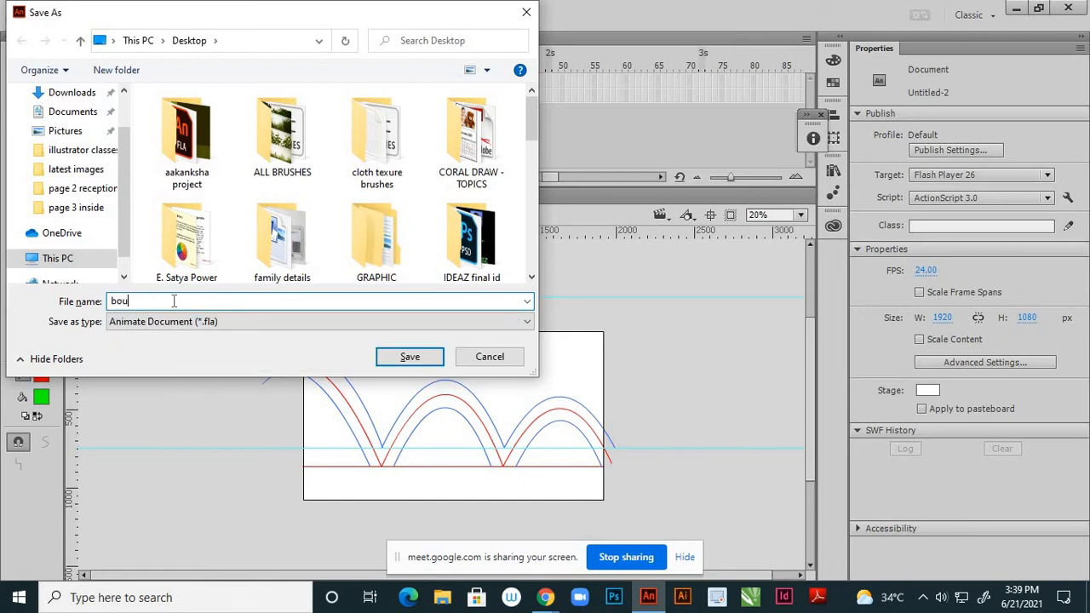
{"action": "type", "text": "ncing ball a"}
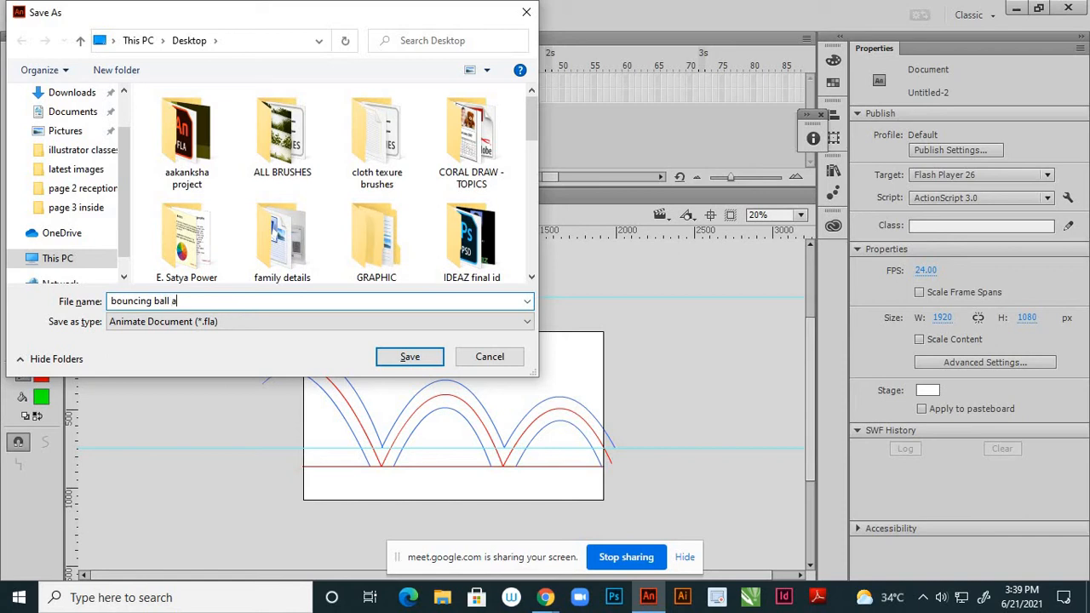
{"action": "type", "text": "ction"}
{"action": "left_click", "coordinate": [403, 359]}
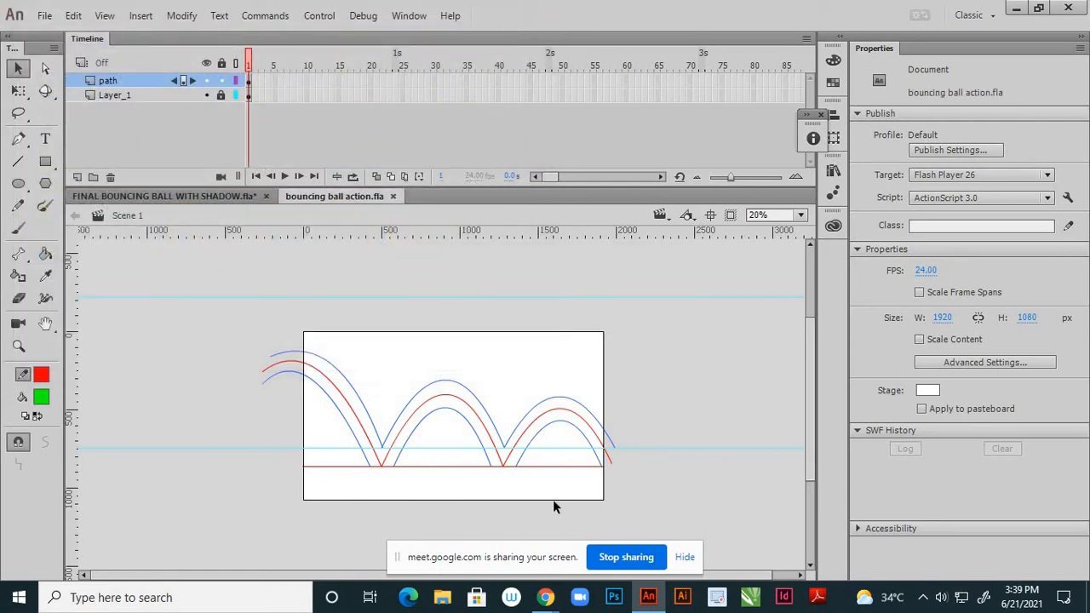
Lock the path layer and add a new layer above it
{"action": "key", "text": "ctrl+="}
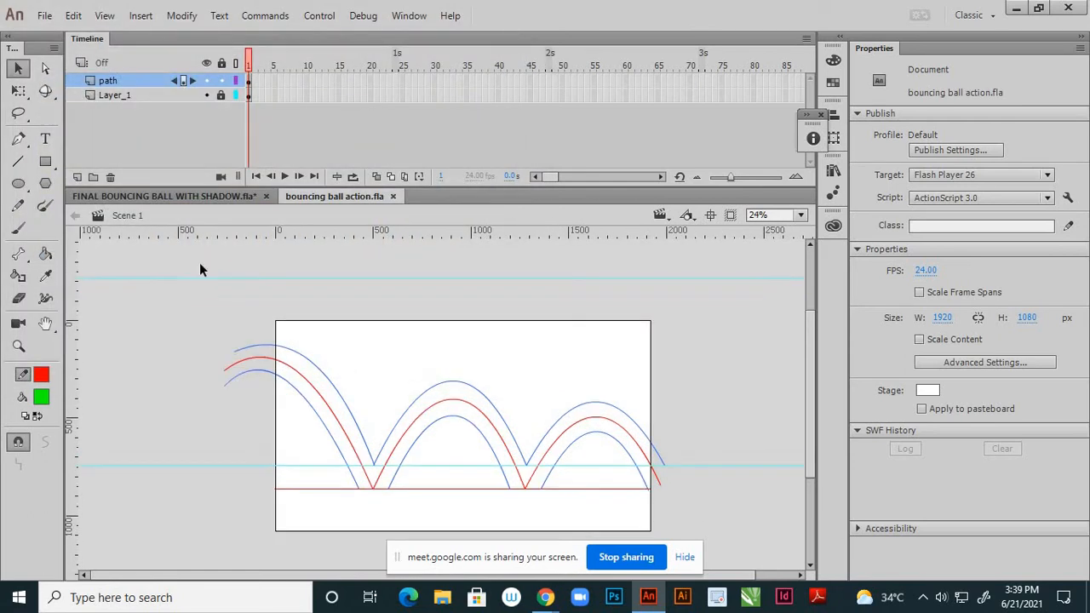
{"action": "left_click", "coordinate": [220, 80]}
{"action": "left_click", "coordinate": [78, 178]}
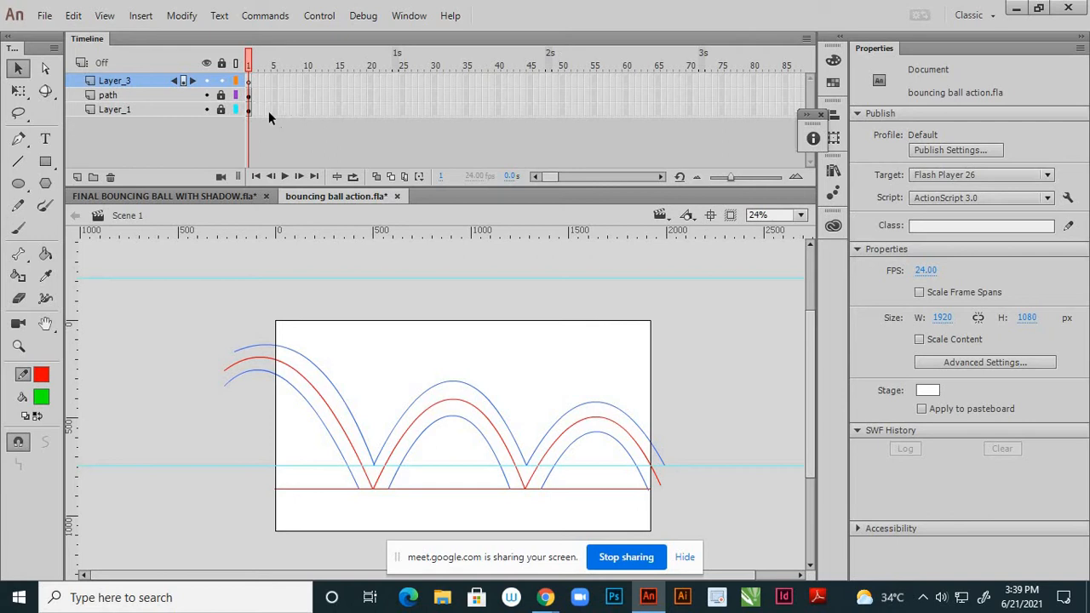
Insert a keyframe at frame 25 on Layer_3 and extend the path layer and Layer_1 to frame 25
{"action": "right_click", "coordinate": [401, 78]}
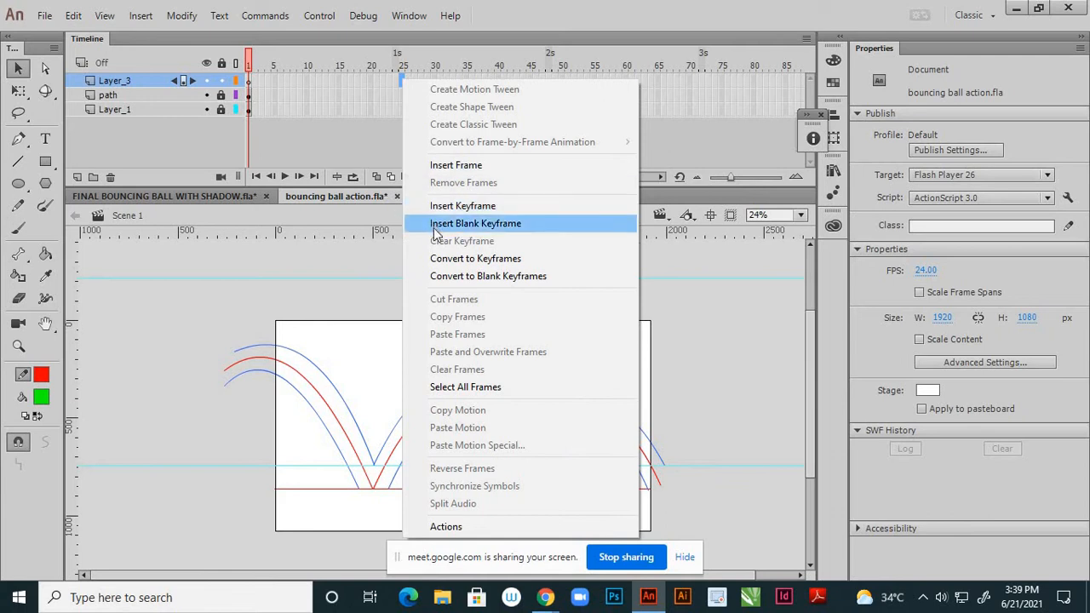
{"action": "left_click", "coordinate": [467, 206]}
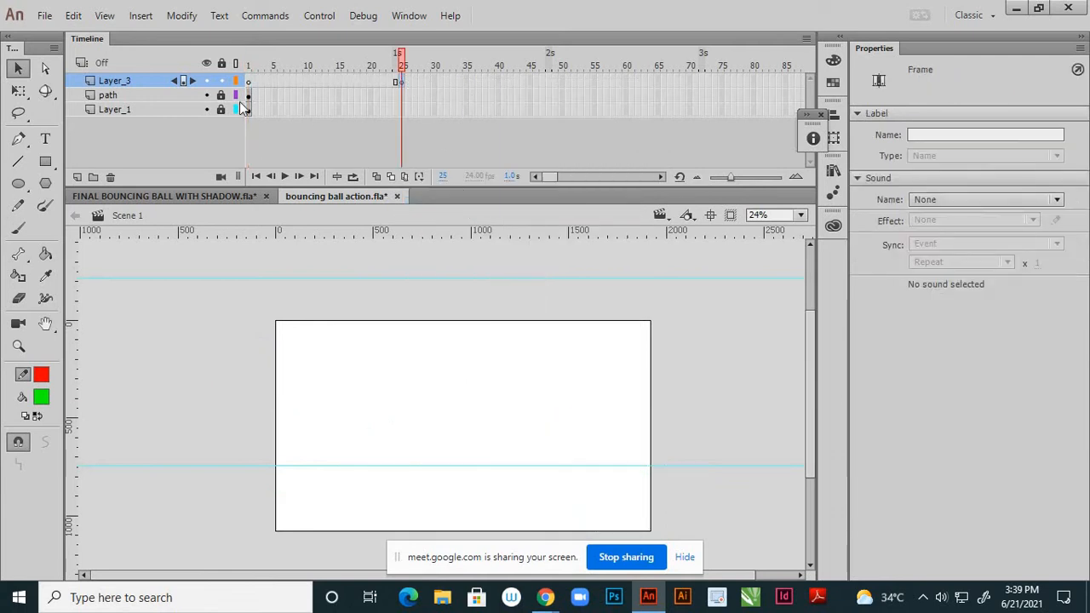
{"action": "left_click", "coordinate": [400, 96]}
{"action": "right_click", "coordinate": [400, 95]}
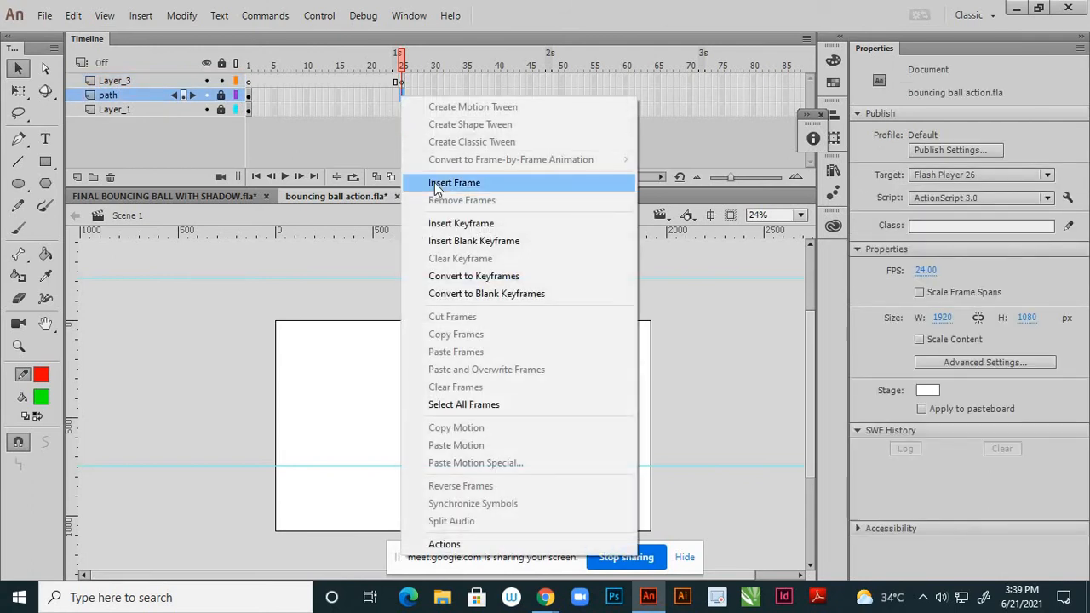
{"action": "left_click", "coordinate": [435, 182]}
{"action": "left_click", "coordinate": [402, 110]}
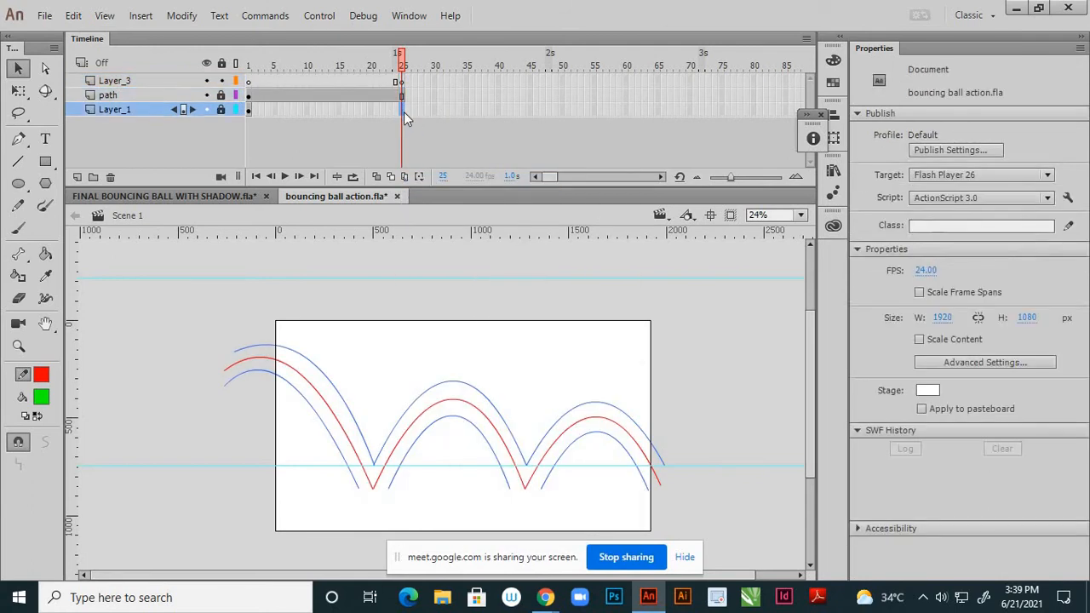
{"action": "right_click", "coordinate": [403, 111]}
{"action": "left_click", "coordinate": [434, 198]}
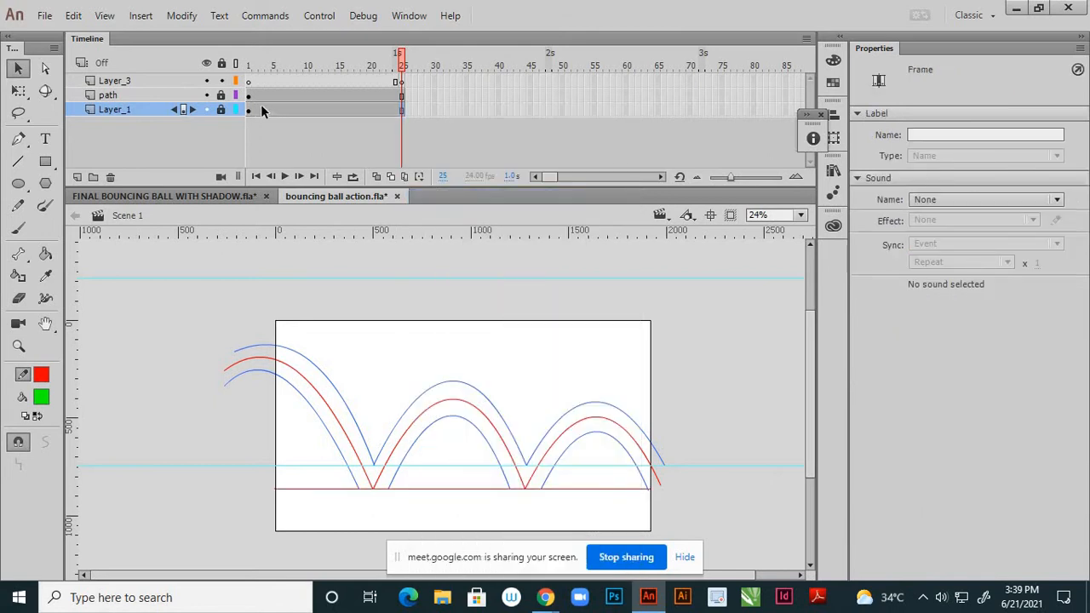
Draw a green oval ball about 132 px in diameter at frame 25 on Layer_3, fitted between the blue curves near the first arc's crest
{"action": "left_click", "coordinate": [403, 81]}
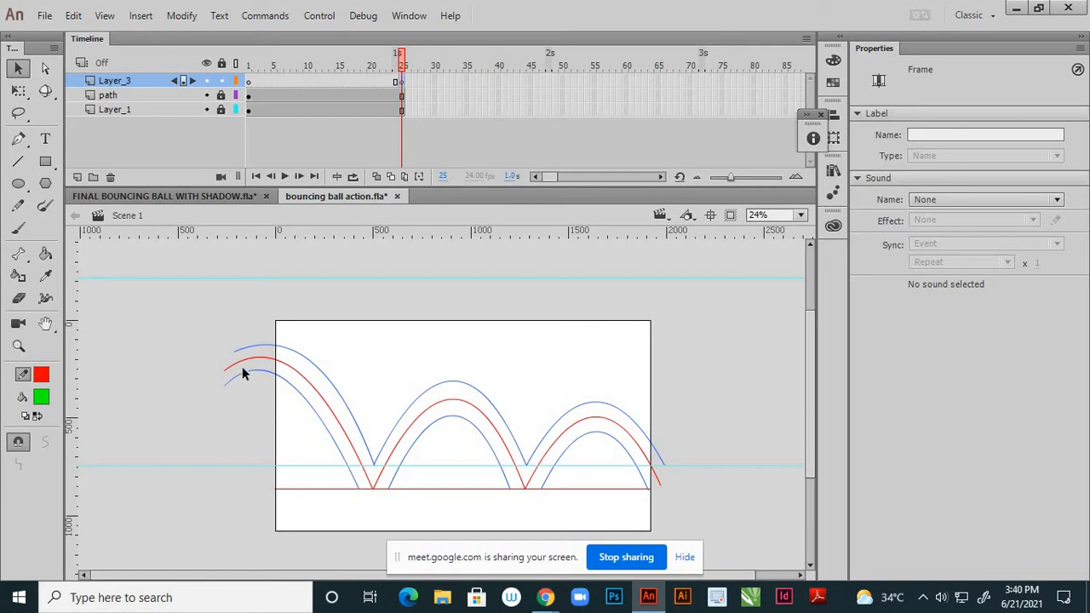
{"action": "scroll", "coordinate": [269, 378], "scroll_direction": "up", "scroll_amount": 3}
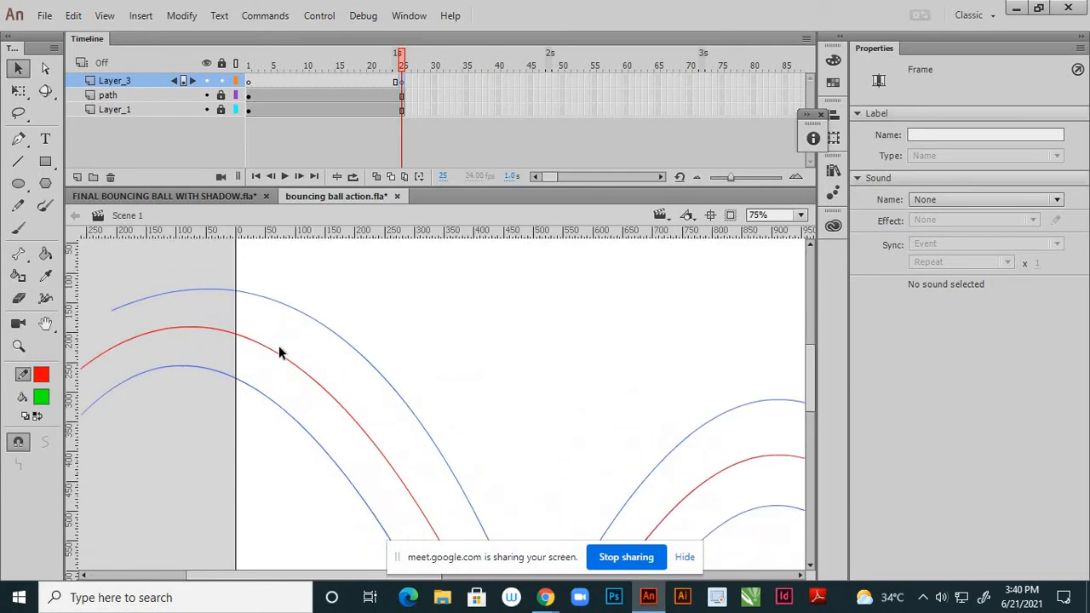
{"action": "scroll", "coordinate": [279, 350], "scroll_direction": "down", "scroll_amount": 2}
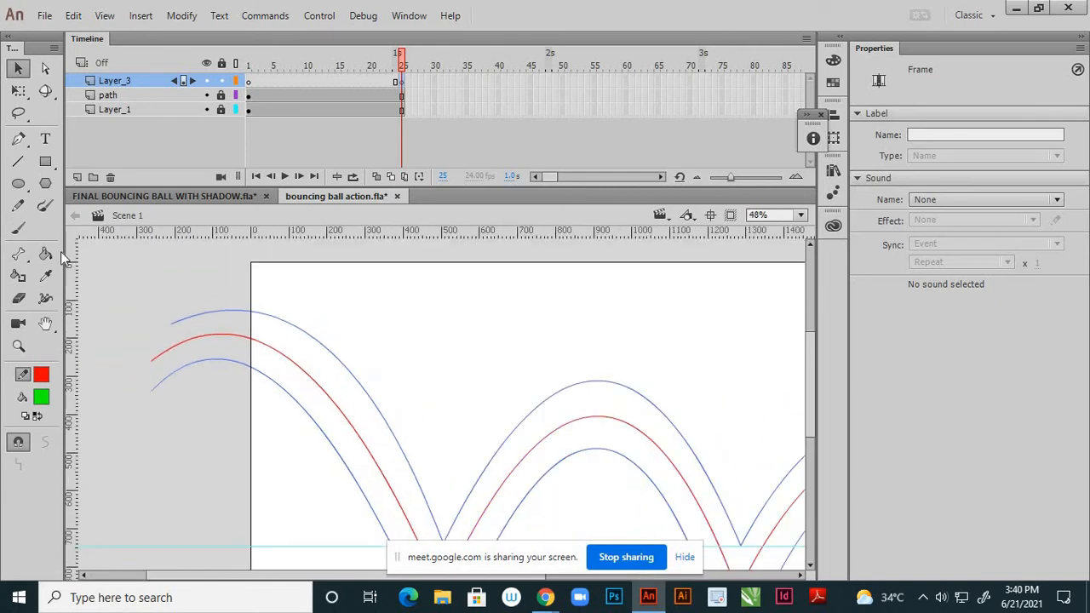
{"action": "left_click", "coordinate": [26, 187]}
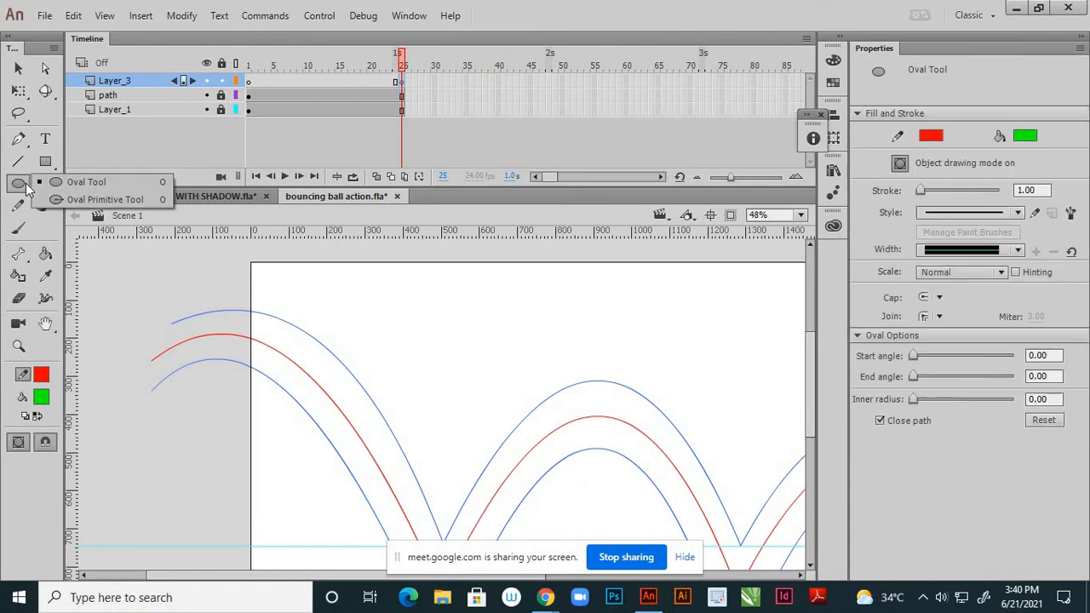
{"action": "left_click", "coordinate": [113, 182]}
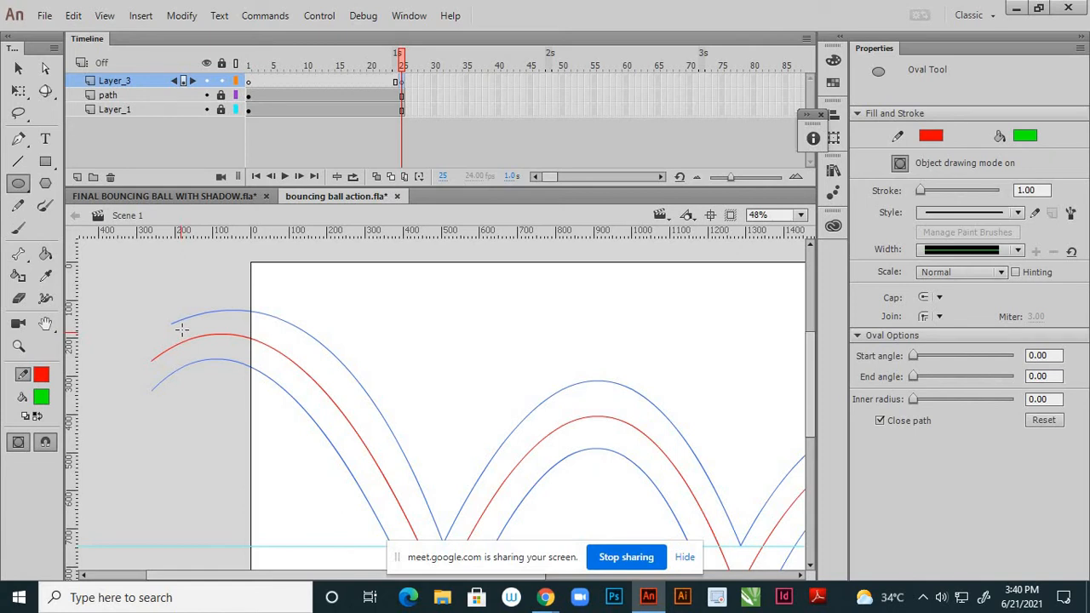
{"action": "left_click_drag", "start_coordinate": [210, 335], "coordinate": [235, 360]}
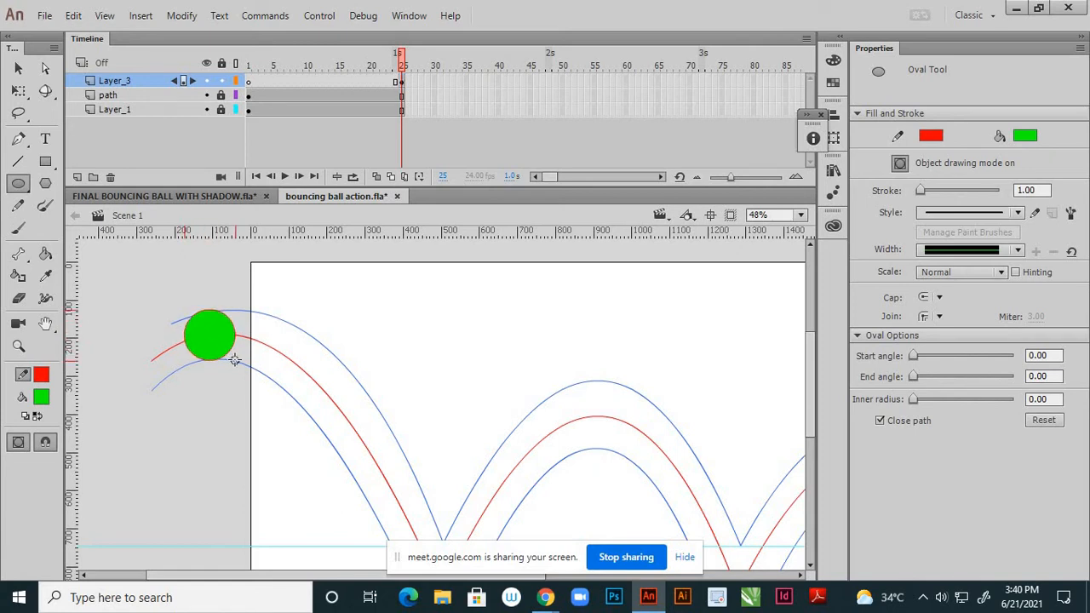
Remove the red outline from the ball by setting its stroke to no colour
{"action": "left_click", "coordinate": [18, 68]}
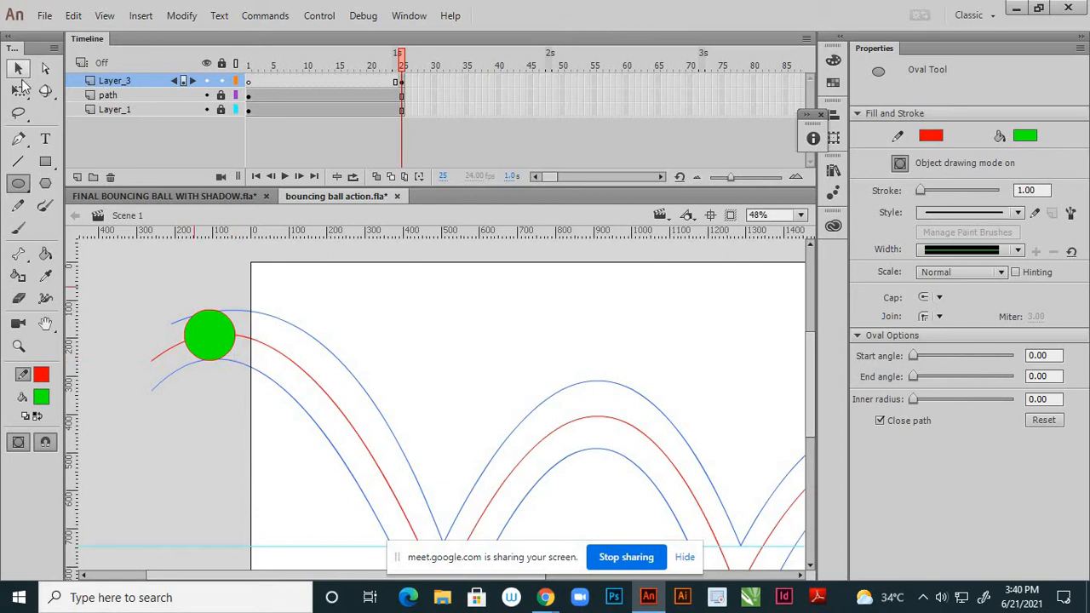
{"action": "scroll", "coordinate": [166, 333], "scroll_direction": "up", "scroll_amount": 2}
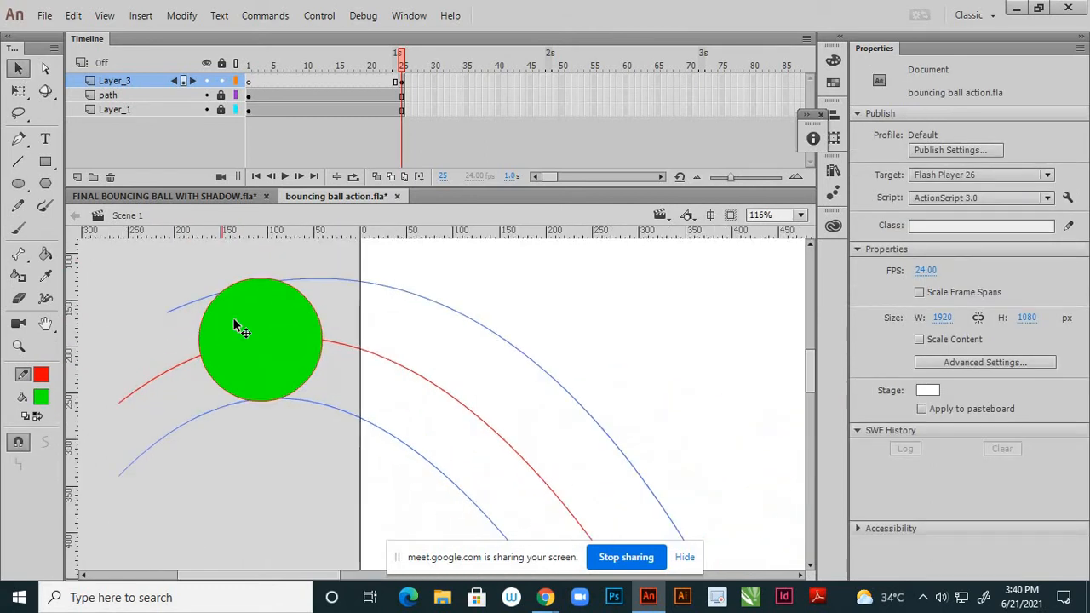
{"action": "left_click", "coordinate": [292, 297]}
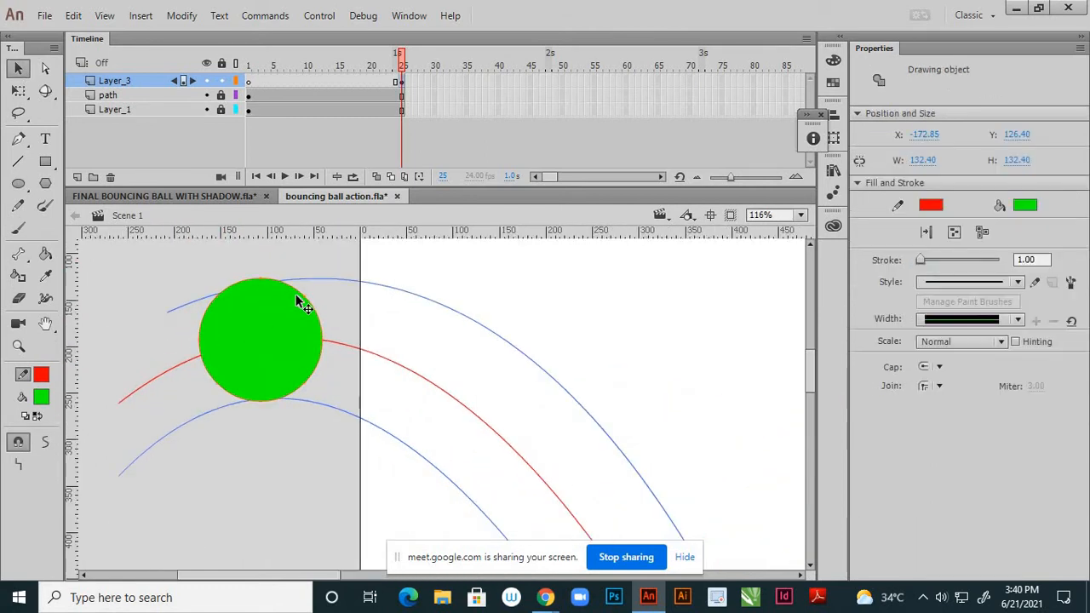
{"action": "left_click", "coordinate": [41, 374]}
{"action": "left_click", "coordinate": [296, 393]}
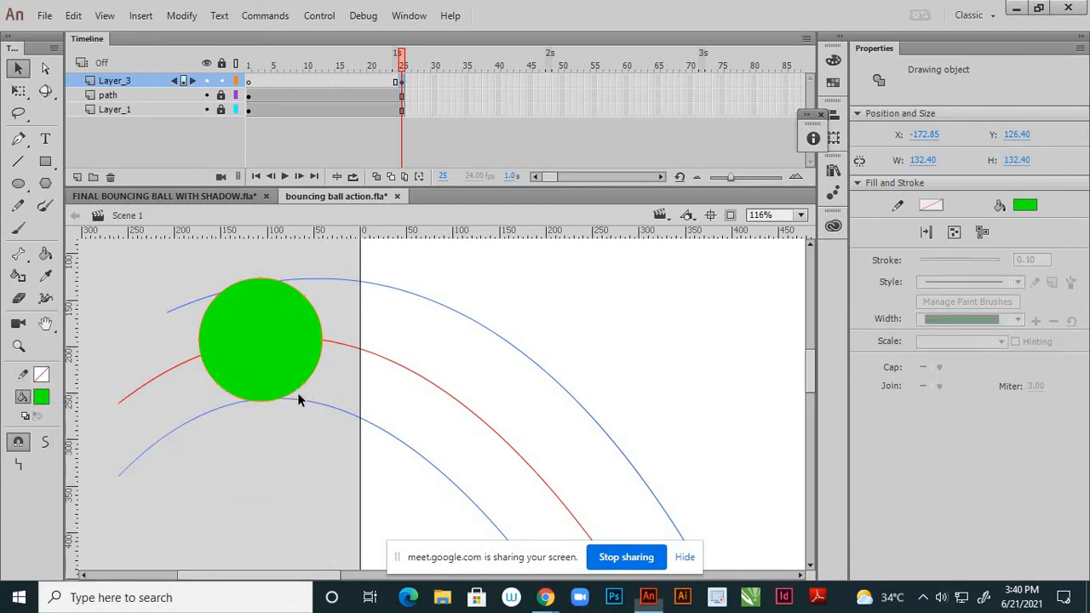
{"action": "left_click", "coordinate": [390, 330]}
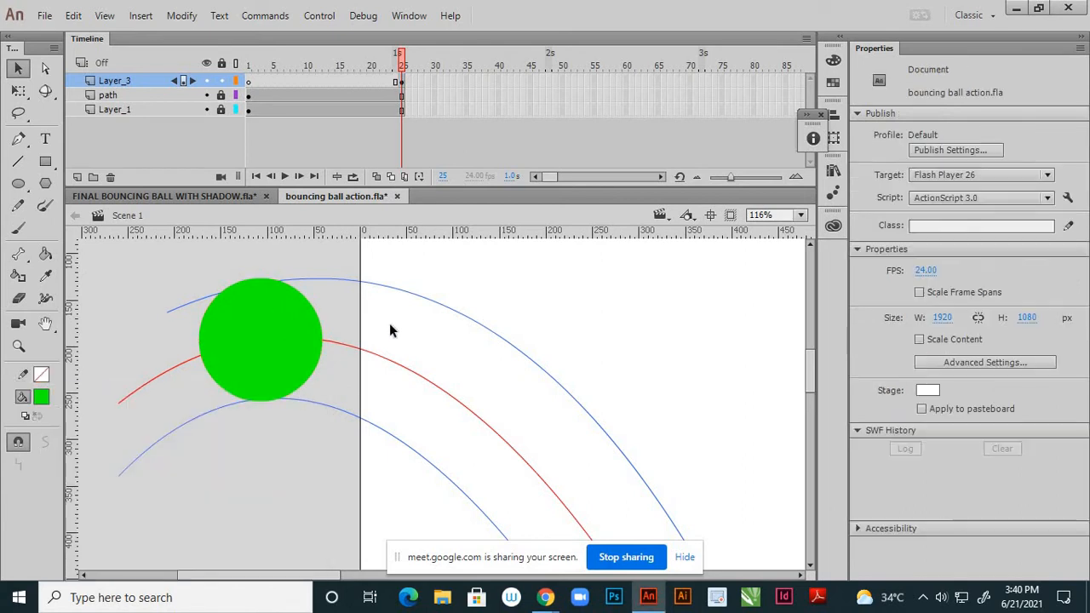
Change the ball's fill to the darker yellowish green #73BC0A with the colour picker
{"action": "left_click", "coordinate": [284, 345]}
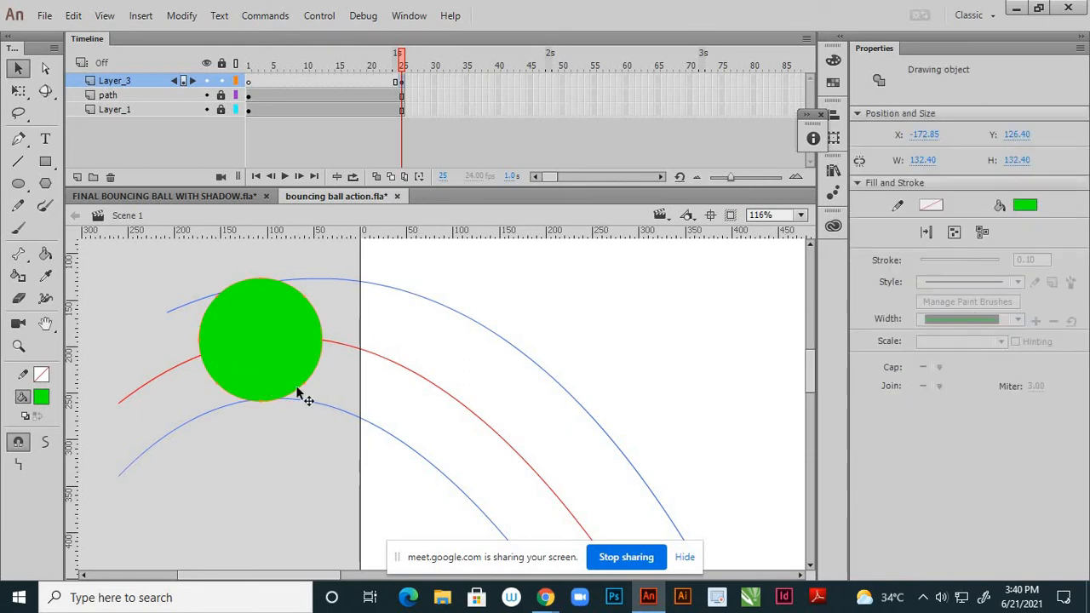
{"action": "key", "text": "ctrl+minus"}
{"action": "key", "text": "ctrl+minus"}
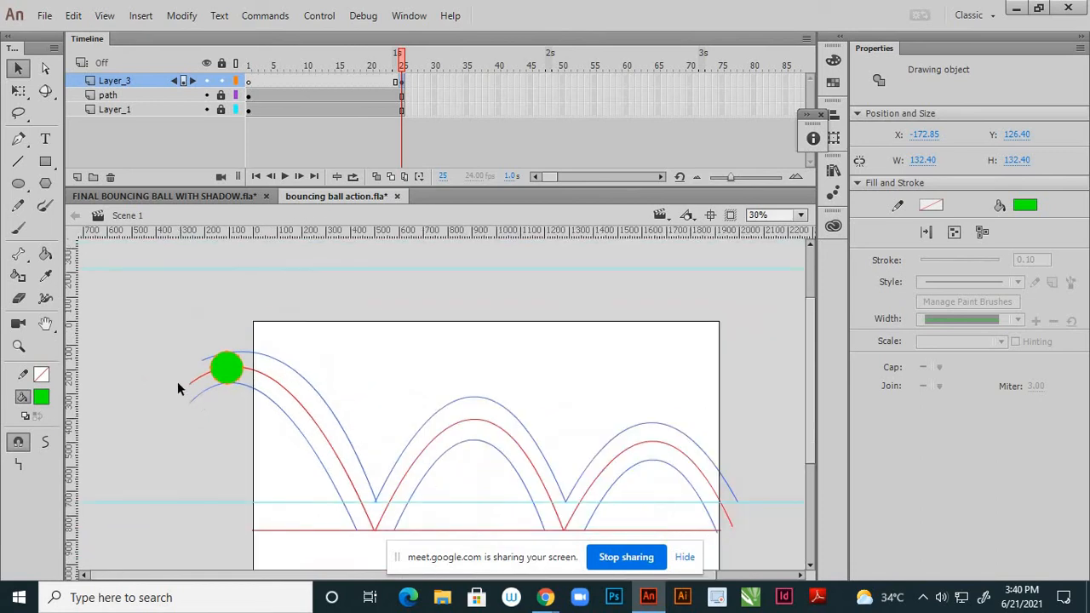
{"action": "scroll", "coordinate": [185, 388], "scroll_direction": "up", "scroll_amount": 3}
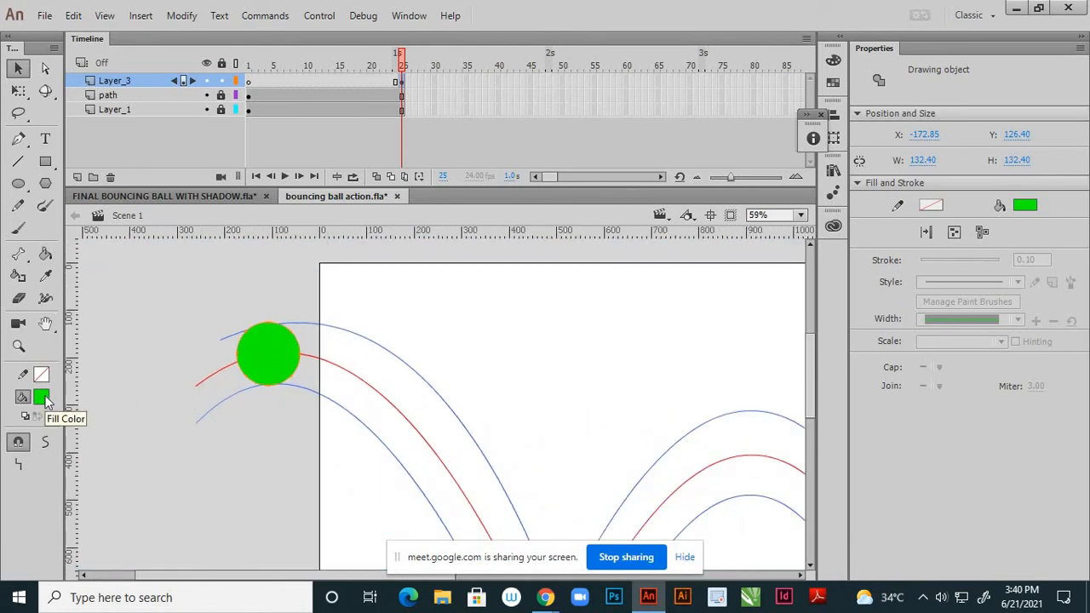
{"action": "left_click", "coordinate": [45, 397]}
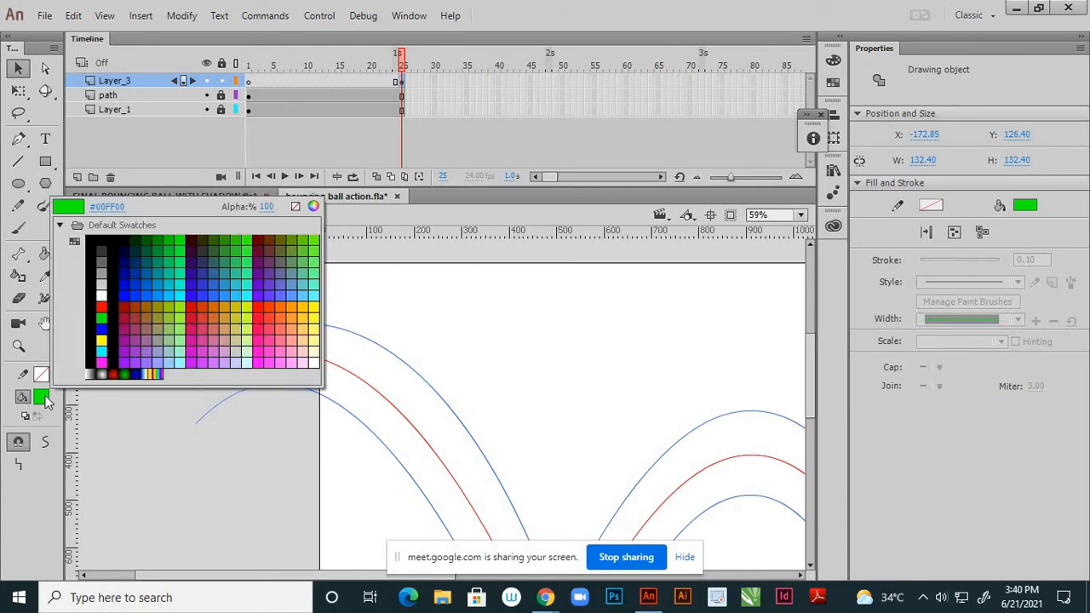
{"action": "left_click", "coordinate": [314, 211]}
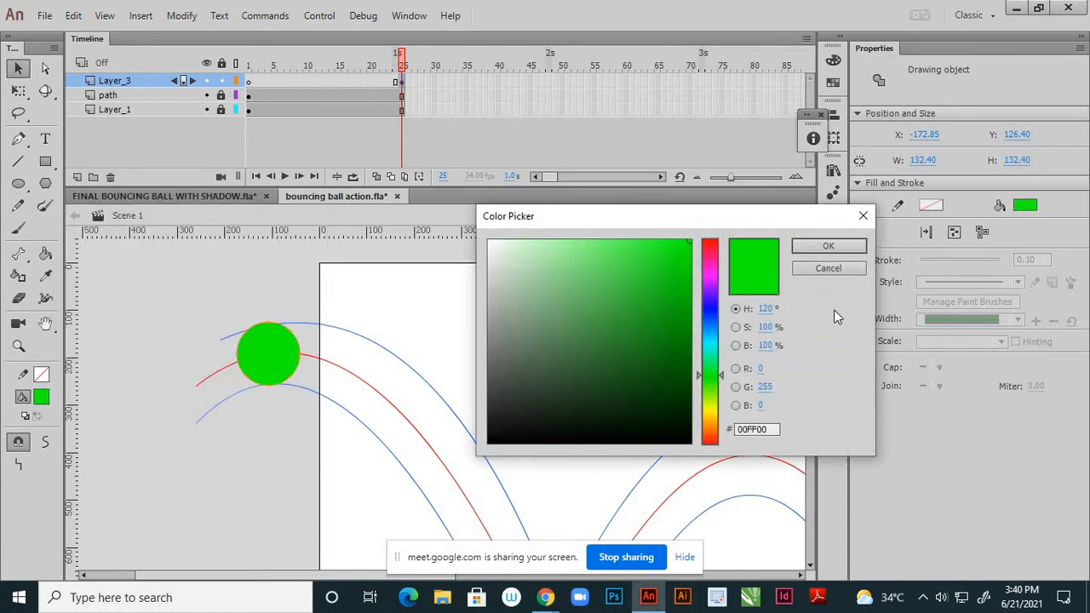
{"action": "left_click", "coordinate": [680, 292]}
{"action": "left_click", "coordinate": [682, 320]}
{"action": "left_click", "coordinate": [685, 306]}
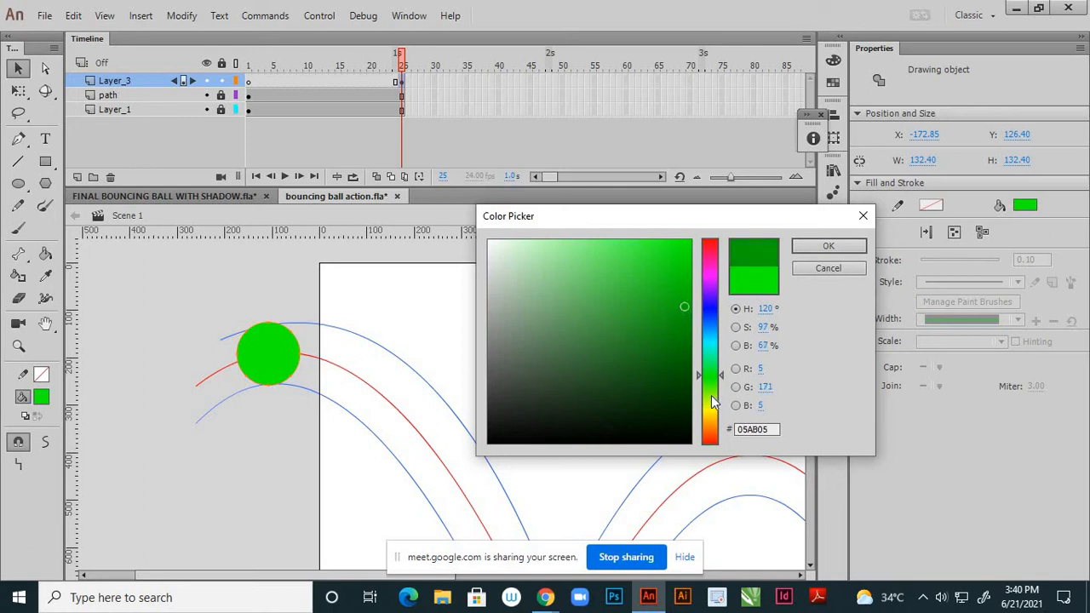
{"action": "left_click", "coordinate": [711, 396]}
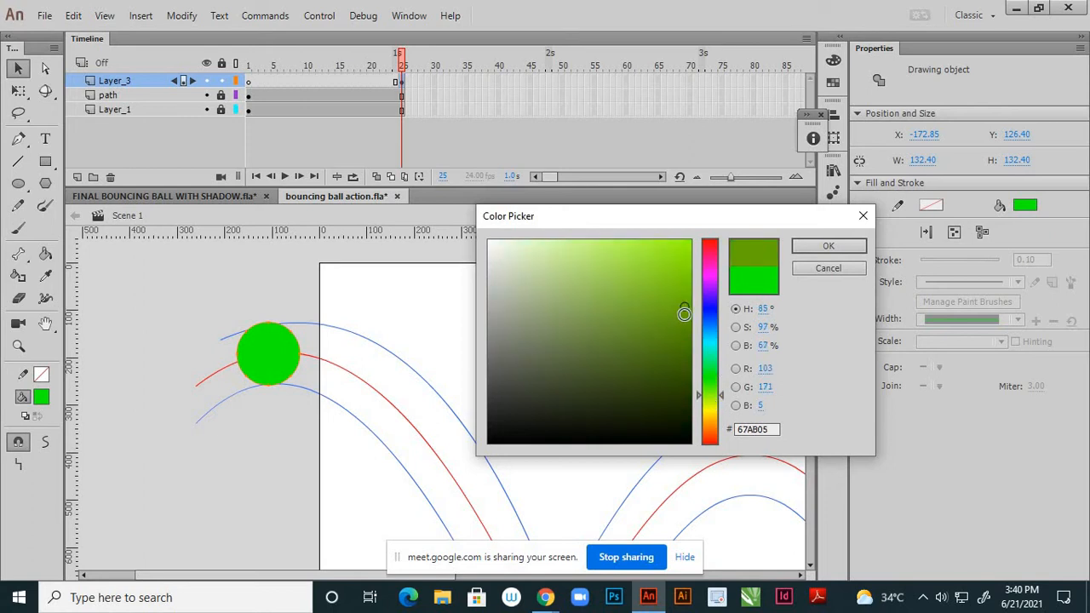
{"action": "left_click_drag", "start_coordinate": [684, 314], "coordinate": [678, 293]}
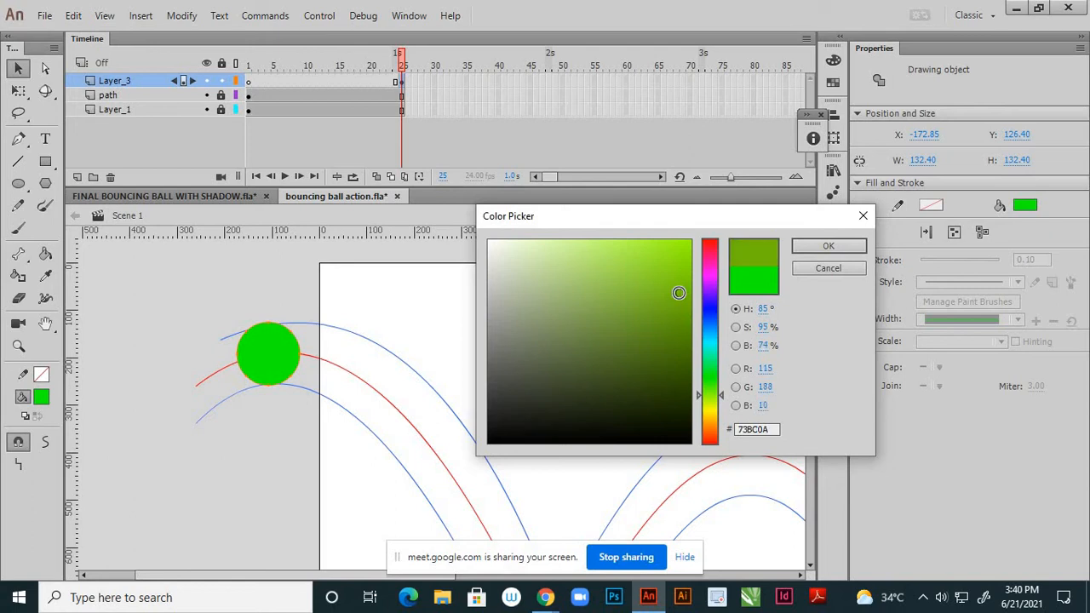
{"action": "left_click", "coordinate": [818, 246]}
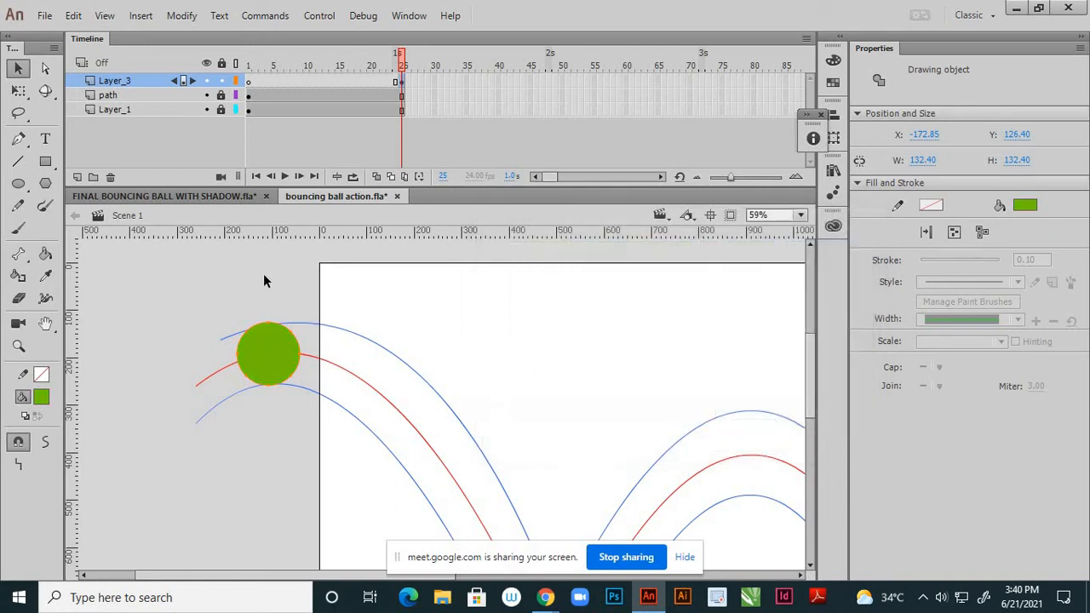
{"action": "left_click", "coordinate": [263, 273]}
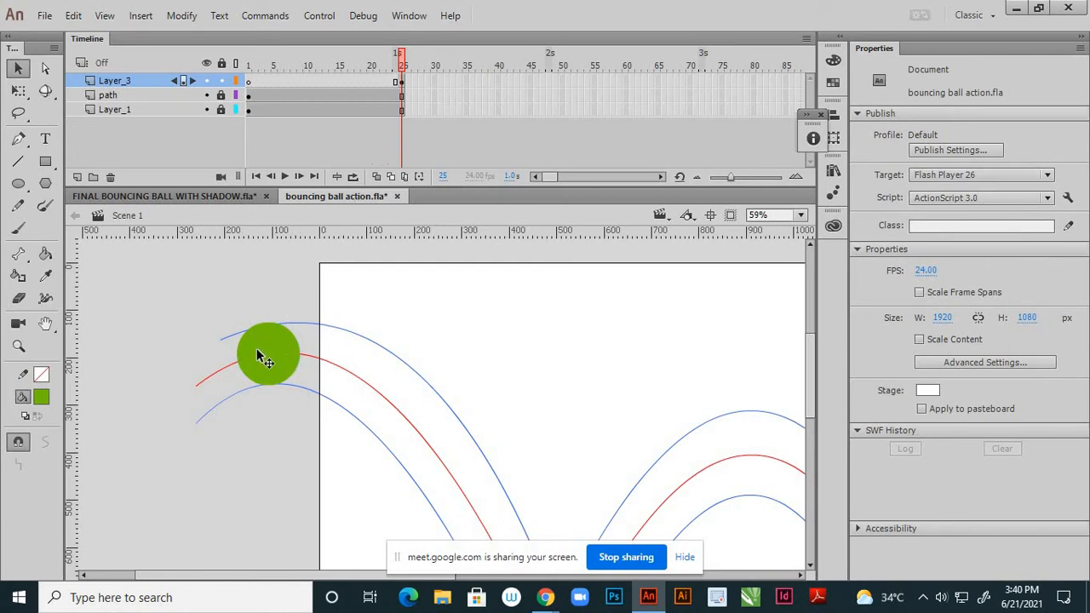
Nudge the ball at frame 25 horizontally to the right along the first arc's crest until it overlaps the stage's left edge
{"action": "key", "text": "ctrl+minus"}
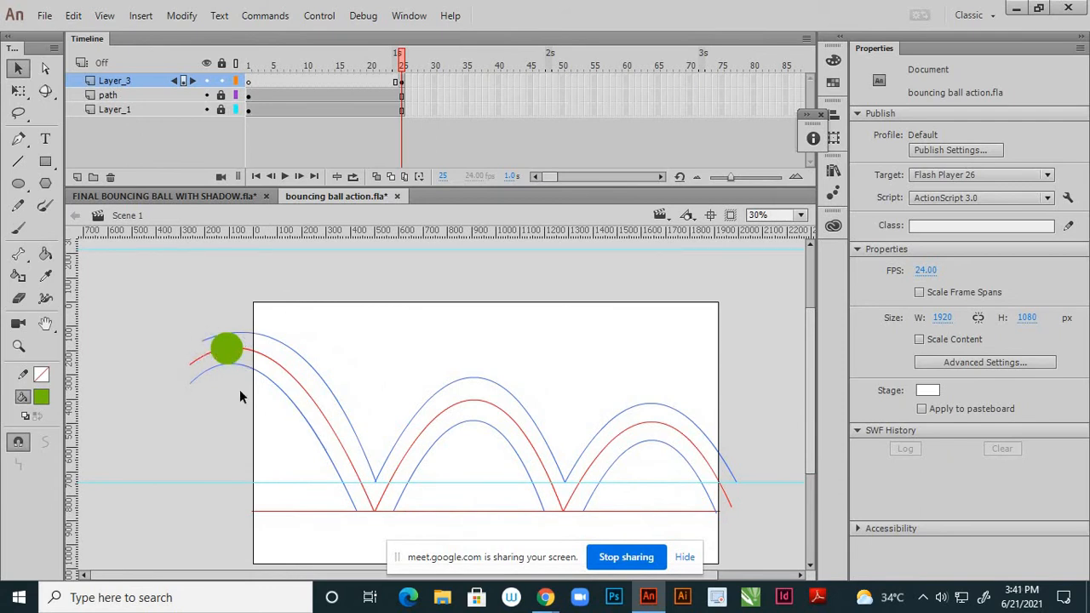
{"action": "scroll", "coordinate": [233, 360], "scroll_direction": "up", "scroll_amount": 2}
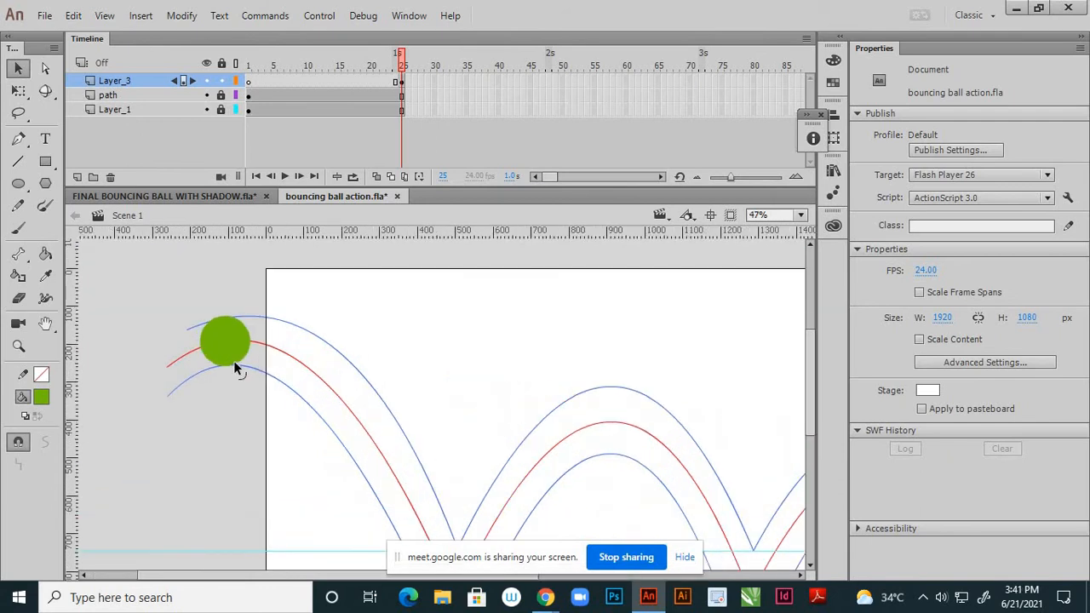
{"action": "left_click", "coordinate": [402, 83]}
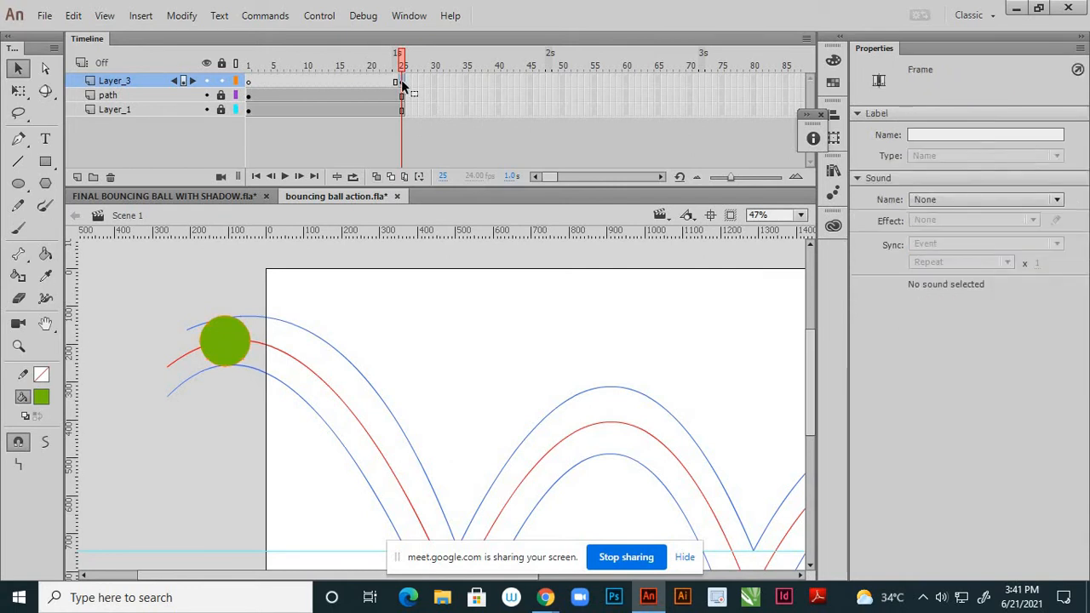
{"action": "key", "text": "Right"}
{"action": "key", "text": "Right"}
{"action": "key", "text": "Right"}
{"action": "key", "text": "Right"}
{"action": "key", "text": "Right"}
{"action": "key", "text": "Right"}
{"action": "key", "text": "Right"}
{"action": "key", "text": "Right"}
{"action": "key", "text": "Right"}
{"action": "key", "text": "Right"}
{"action": "key", "text": "Right"}
{"action": "key", "text": "Right"}
{"action": "key", "text": "Right"}
{"action": "key", "text": "Right"}
{"action": "key", "text": "Right"}
{"action": "key", "text": "Right"}
{"action": "key", "text": "Right"}
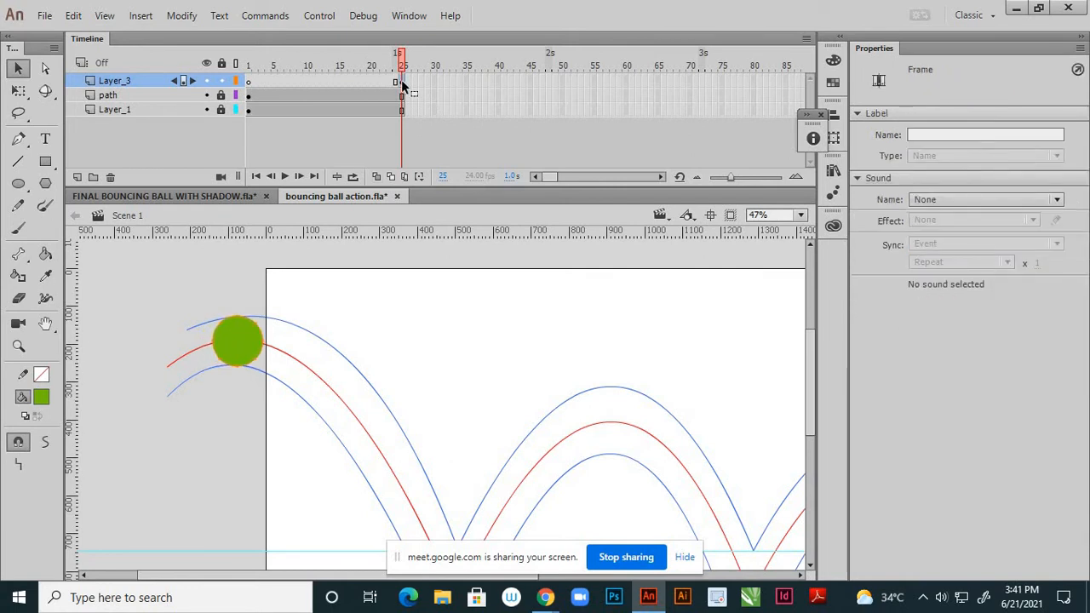
{"action": "key", "text": "Right"}
{"action": "key", "text": "Right"}
{"action": "key", "text": "Right"}
{"action": "key", "text": "Right"}
{"action": "key", "text": "Right"}
{"action": "key", "text": "Right"}
{"action": "key", "text": "Right"}
{"action": "key", "text": "Right"}
{"action": "key", "text": "Right"}
{"action": "key", "text": "Right"}
{"action": "key", "text": "Right"}
{"action": "key", "text": "Right"}
{"action": "key", "text": "Right"}
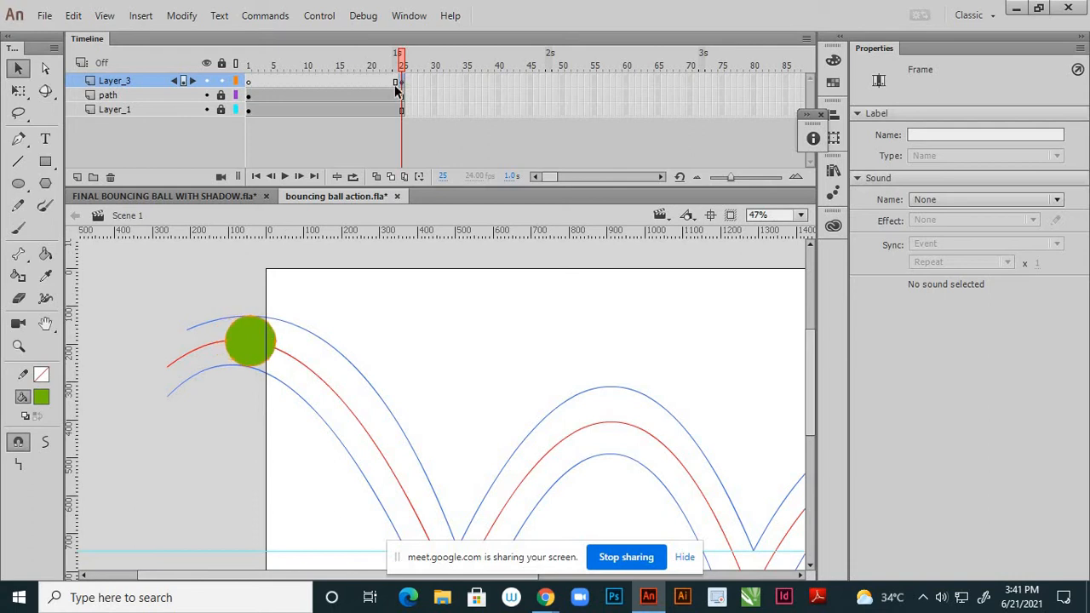
Insert a keyframe at frame 26 on Layer_3 and compare it with frame 25
{"action": "left_click", "coordinate": [394, 82]}
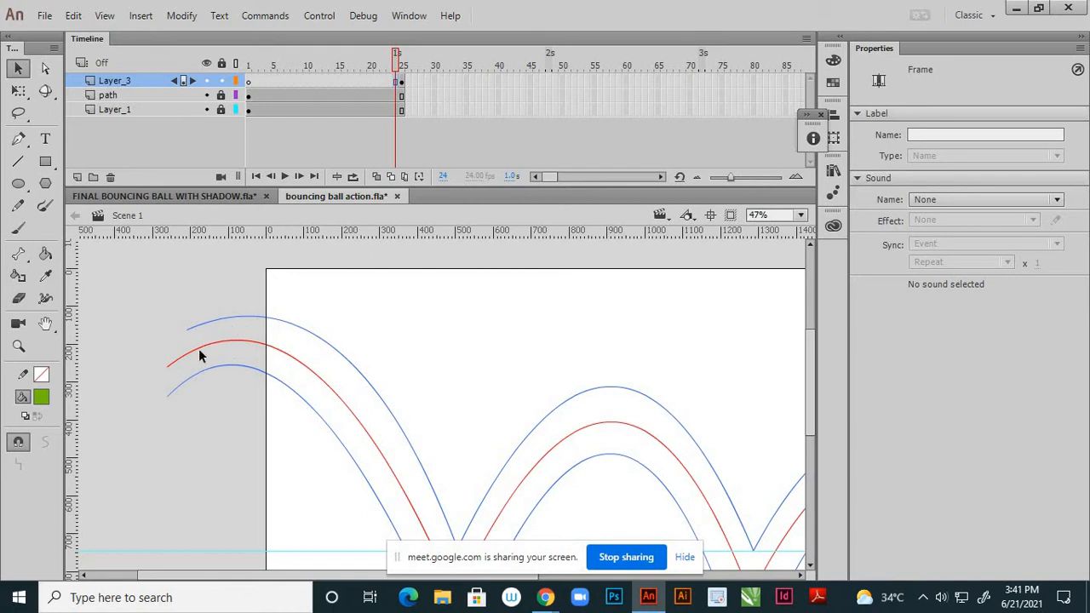
{"action": "left_click", "coordinate": [403, 80]}
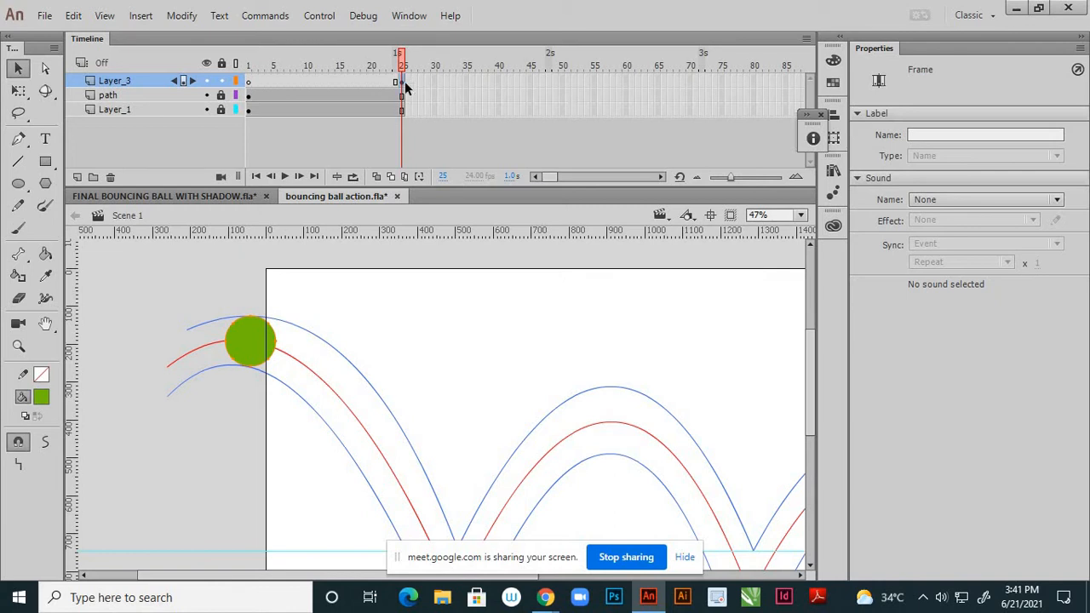
{"action": "left_click", "coordinate": [405, 80]}
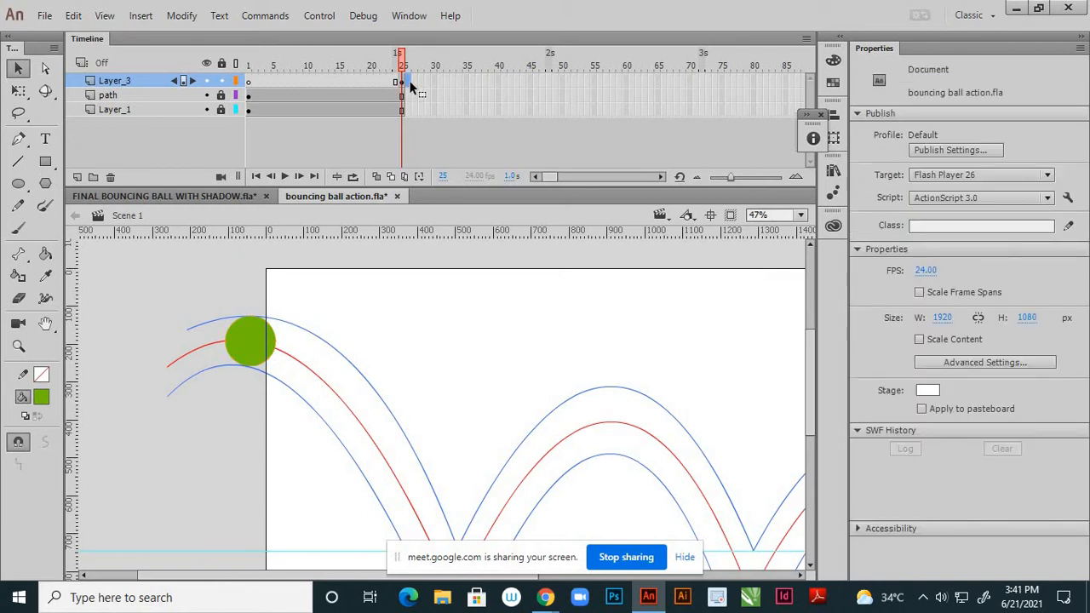
{"action": "right_click", "coordinate": [411, 87]}
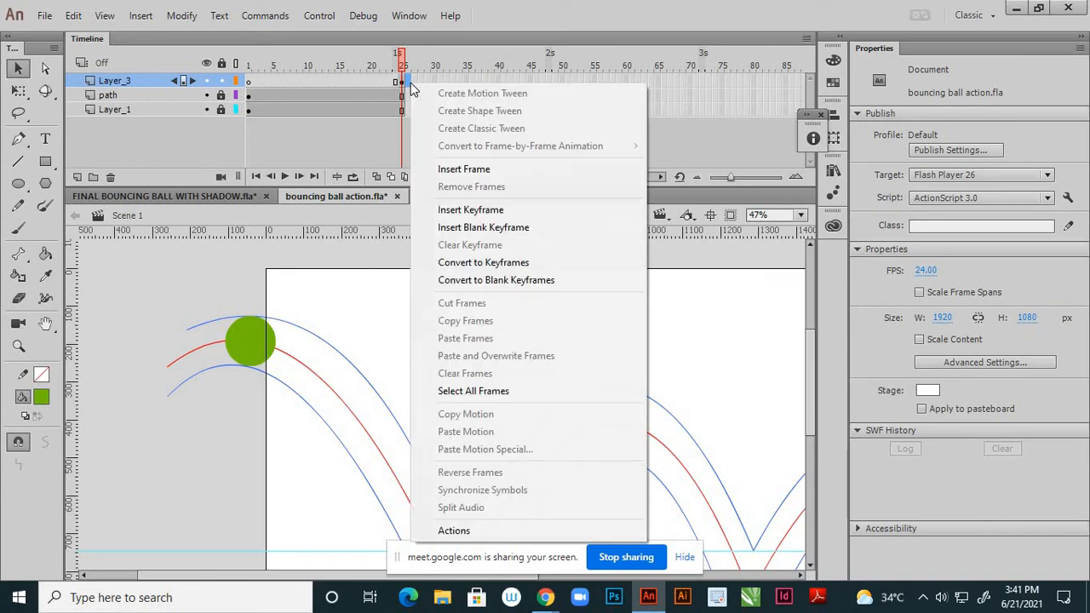
{"action": "left_click", "coordinate": [459, 210]}
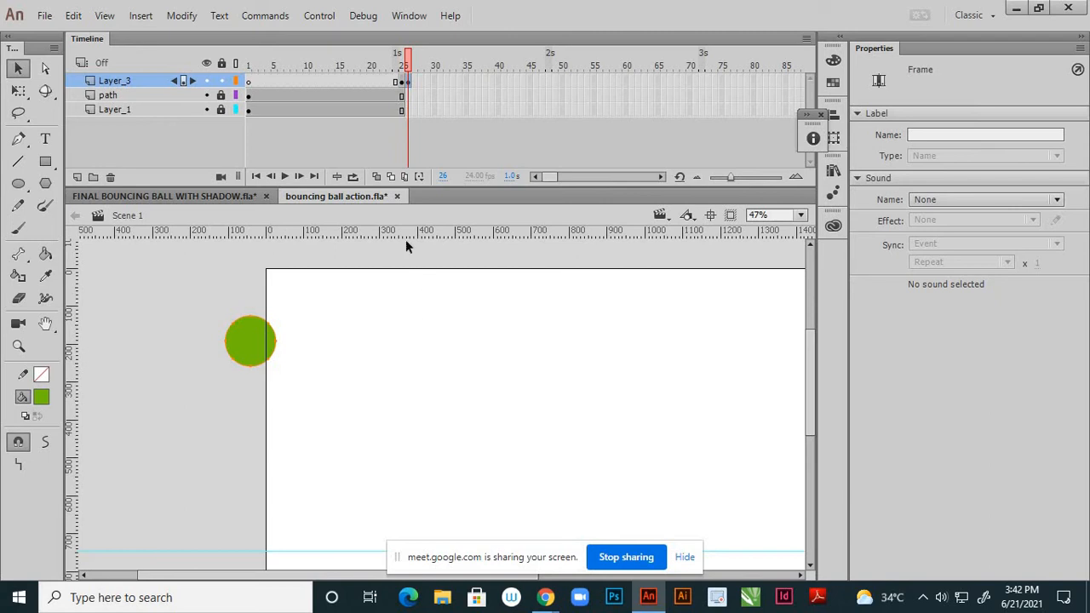
{"action": "left_click", "coordinate": [399, 83]}
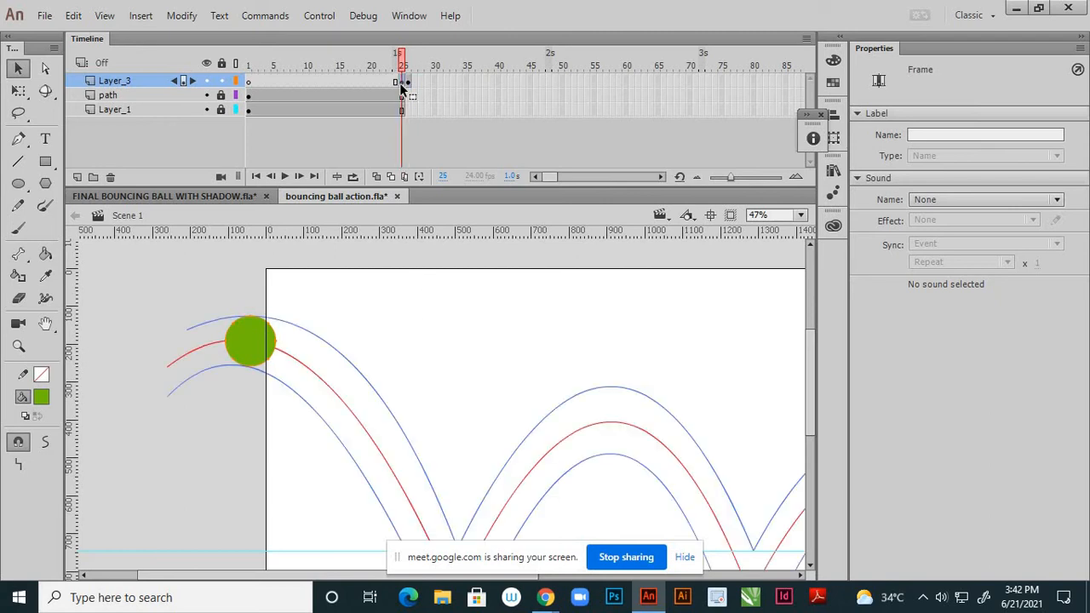
{"action": "left_click", "coordinate": [408, 83]}
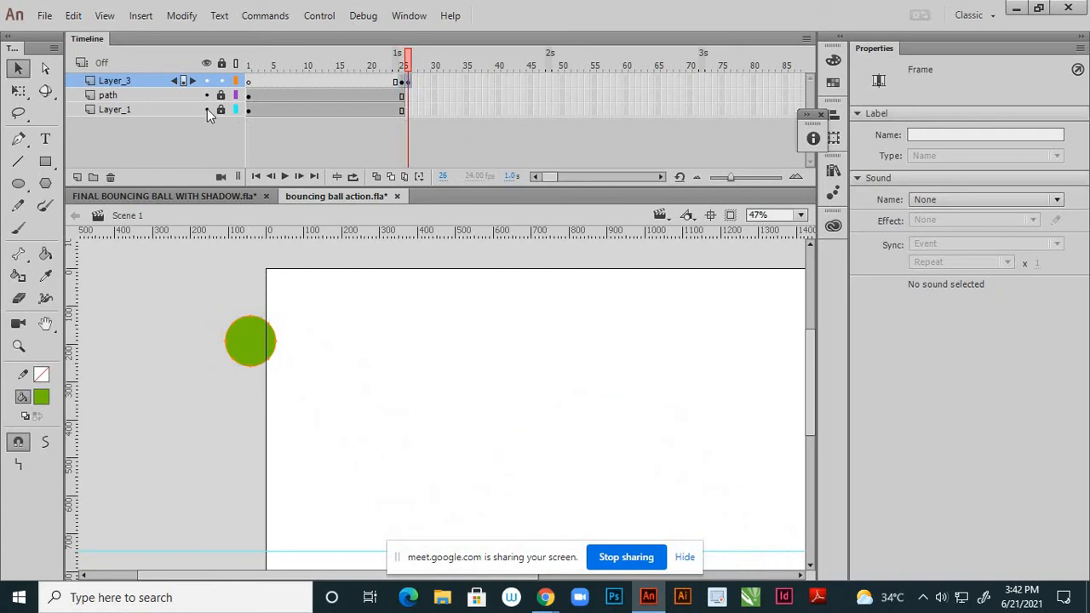
Rename Layer_1 as "ground"
{"action": "double_click", "coordinate": [164, 108]}
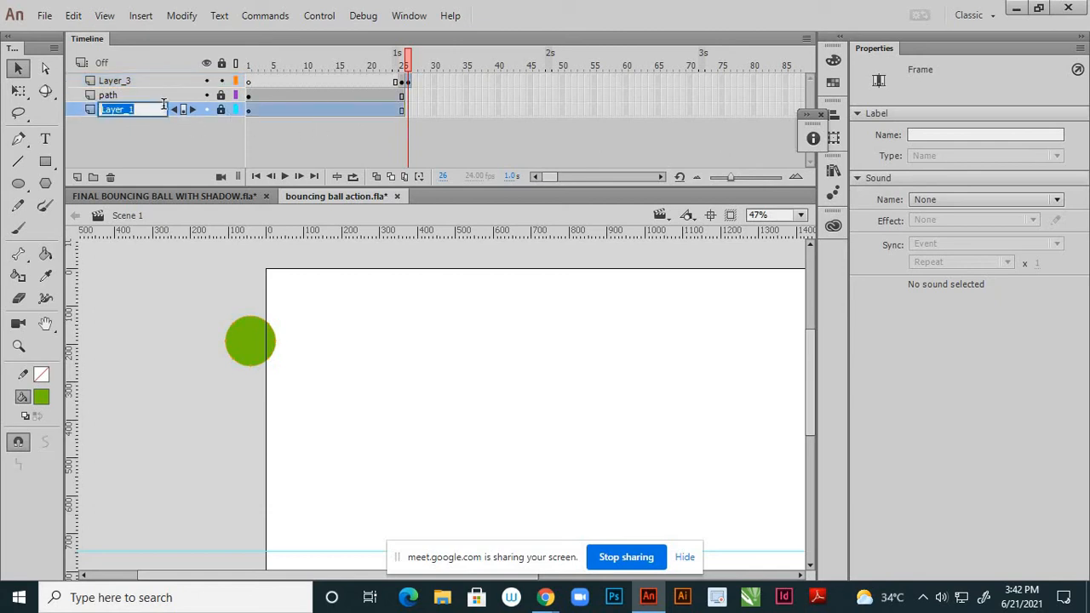
{"action": "type", "text": "ground"}
{"action": "left_click", "coordinate": [162, 141]}
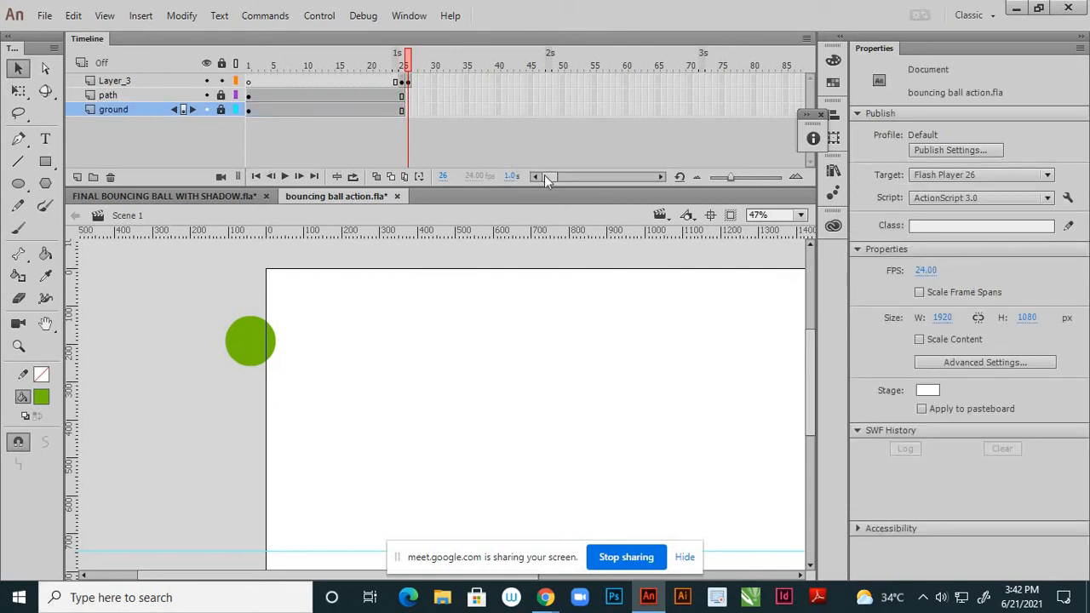
Extend the path and ground layers to frame 80 by inserting frames
{"action": "left_click_drag", "start_coordinate": [545, 176], "coordinate": [549, 177]}
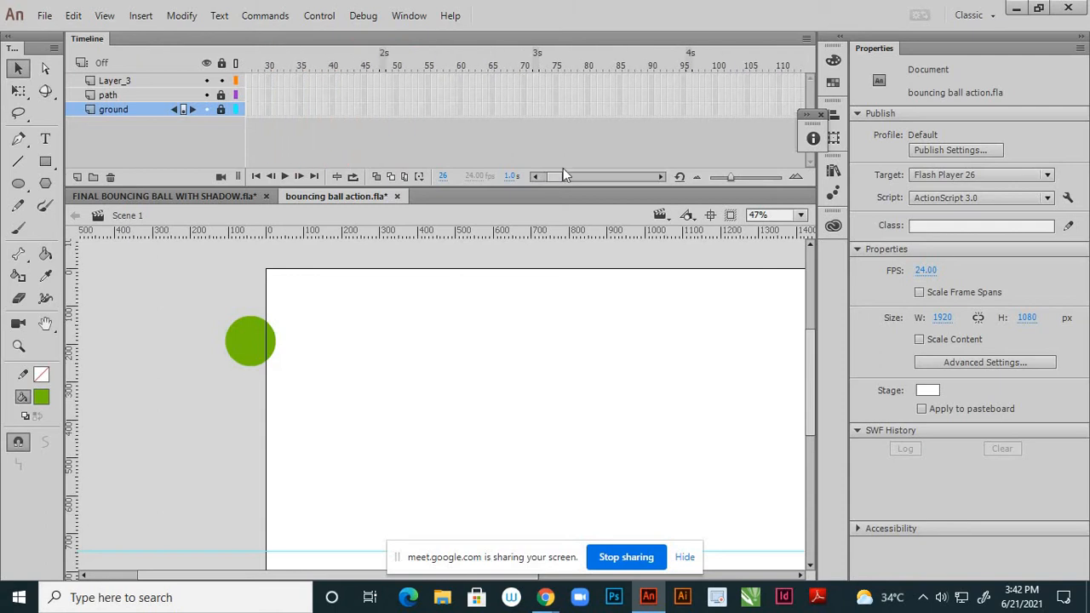
{"action": "left_click", "coordinate": [587, 96]}
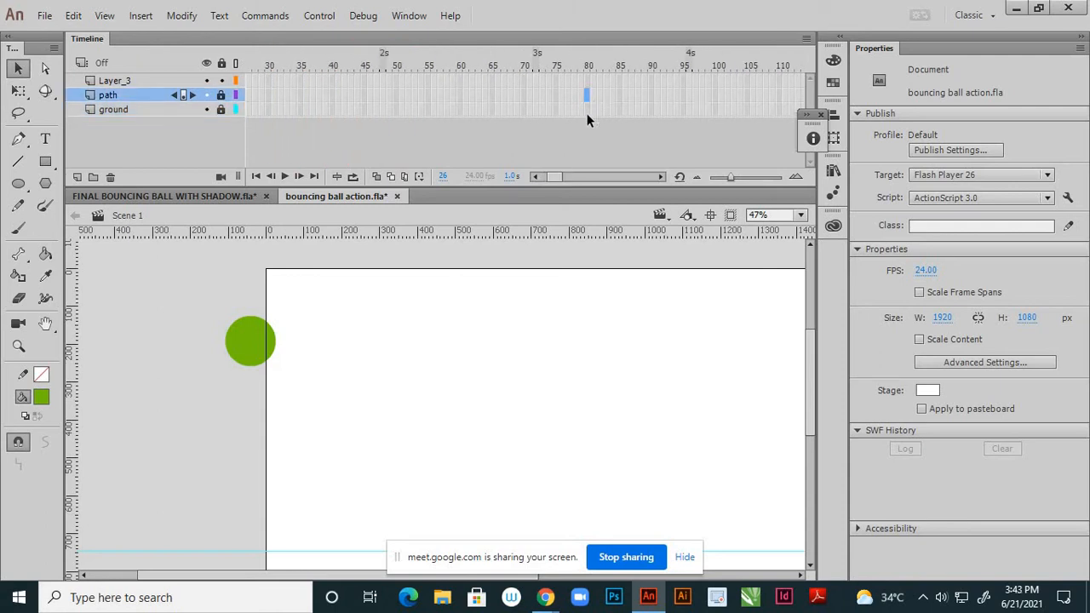
{"action": "left_click", "coordinate": [587, 114], "text": "shift"}
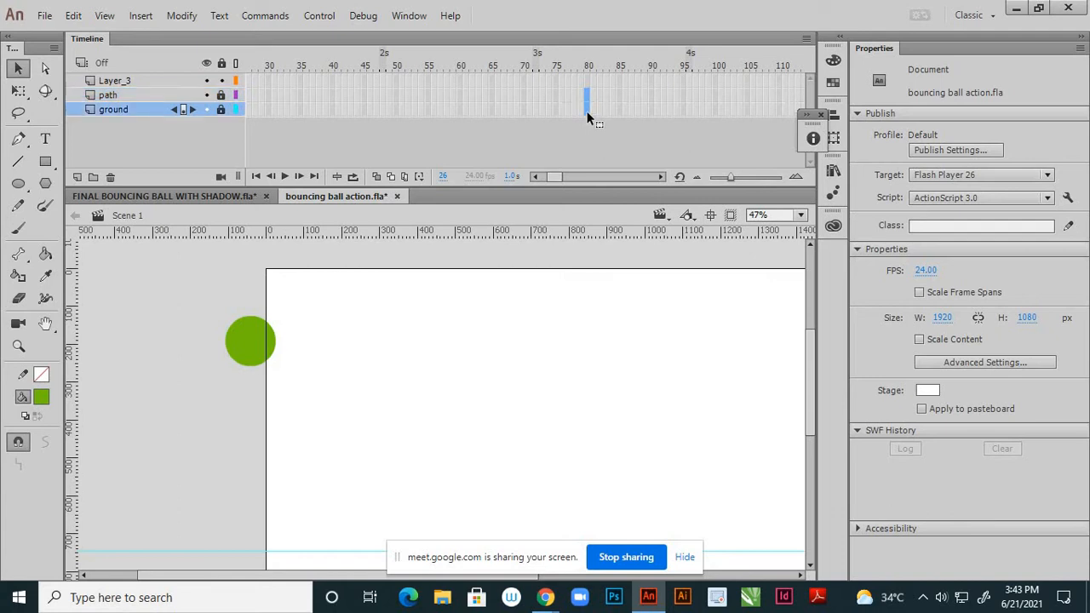
{"action": "right_click", "coordinate": [589, 112]}
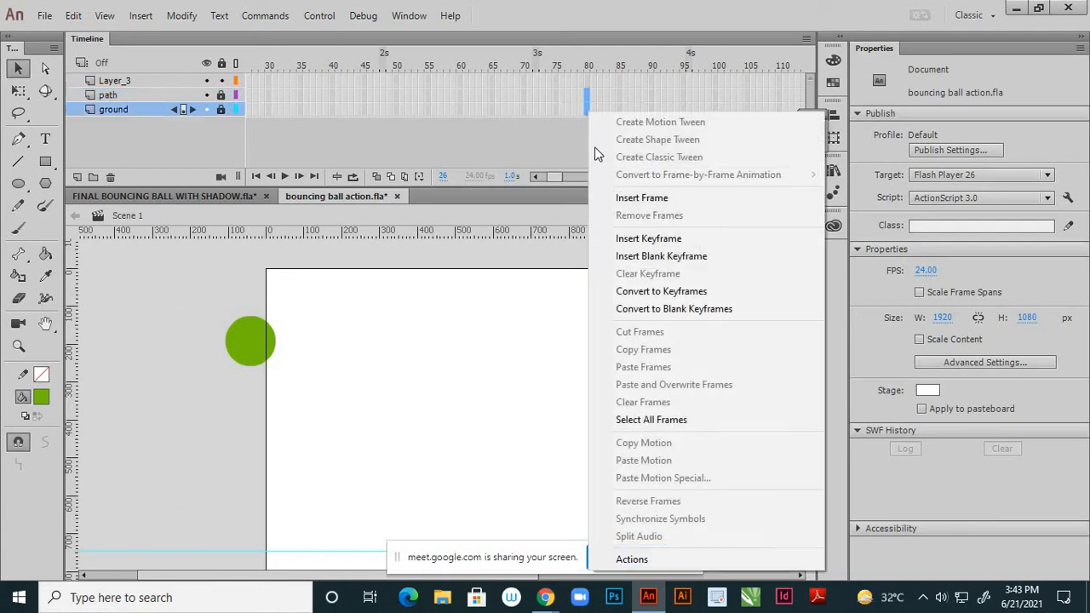
{"action": "left_click", "coordinate": [626, 195]}
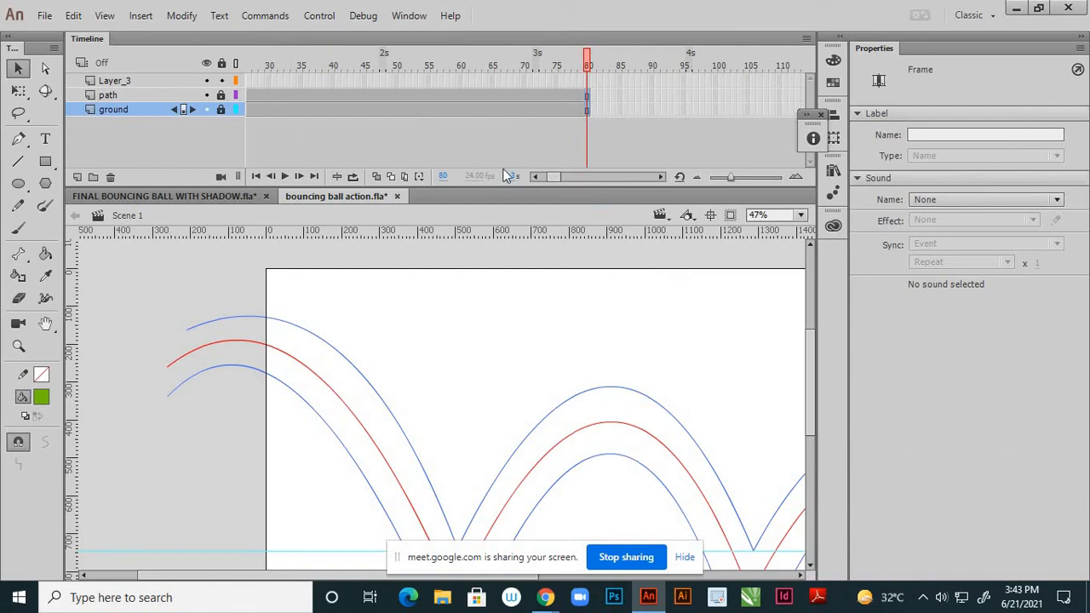
Select the Layer_3 keyframe at frame 26 and nudge its ball horizontally to the right, onto the stage's left edge
{"action": "left_click_drag", "start_coordinate": [549, 178], "coordinate": [516, 175]}
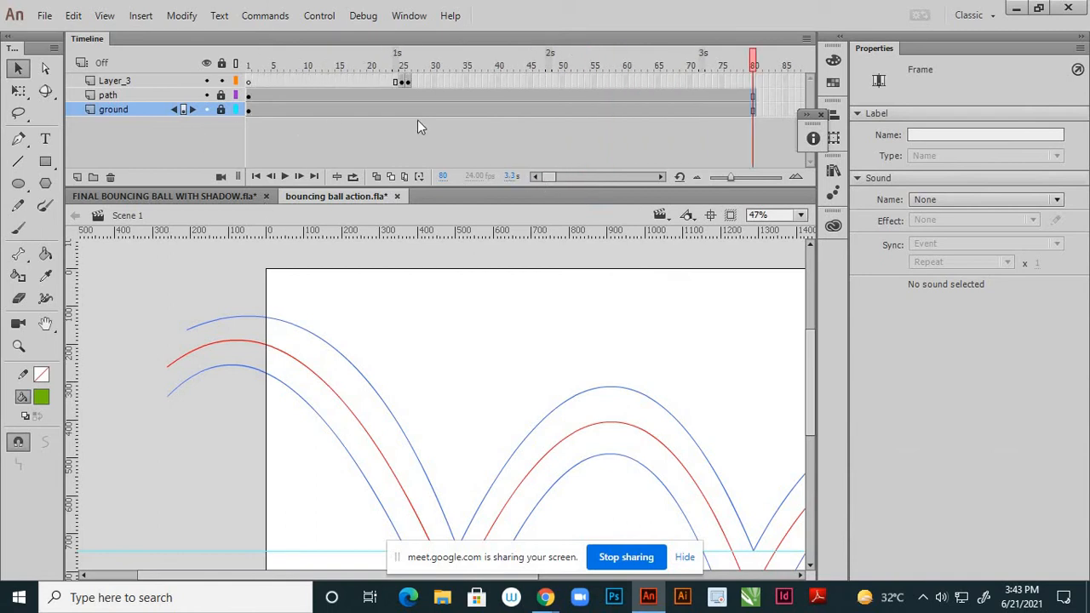
{"action": "left_click", "coordinate": [400, 79]}
{"action": "left_click", "coordinate": [406, 62]}
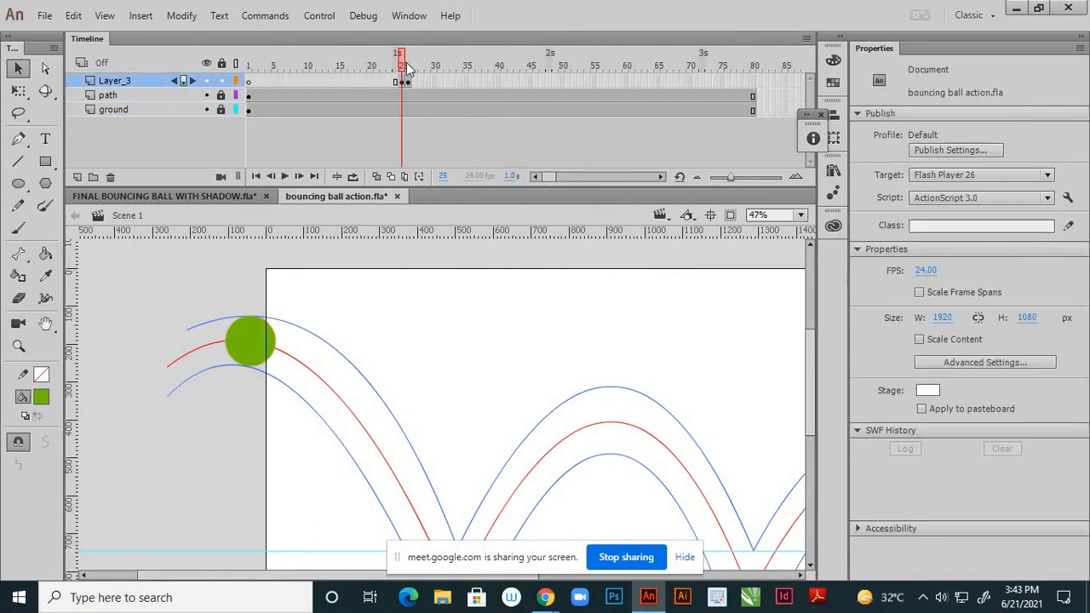
{"action": "left_click", "coordinate": [400, 66]}
{"action": "left_click", "coordinate": [406, 70]}
{"action": "left_click", "coordinate": [401, 80]}
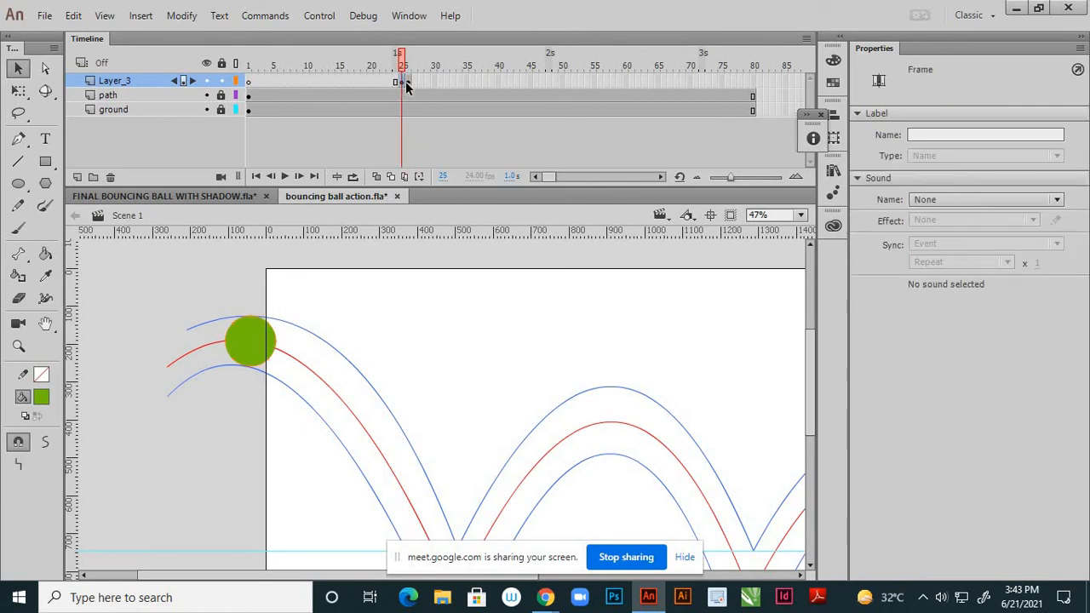
{"action": "left_click", "coordinate": [406, 81]}
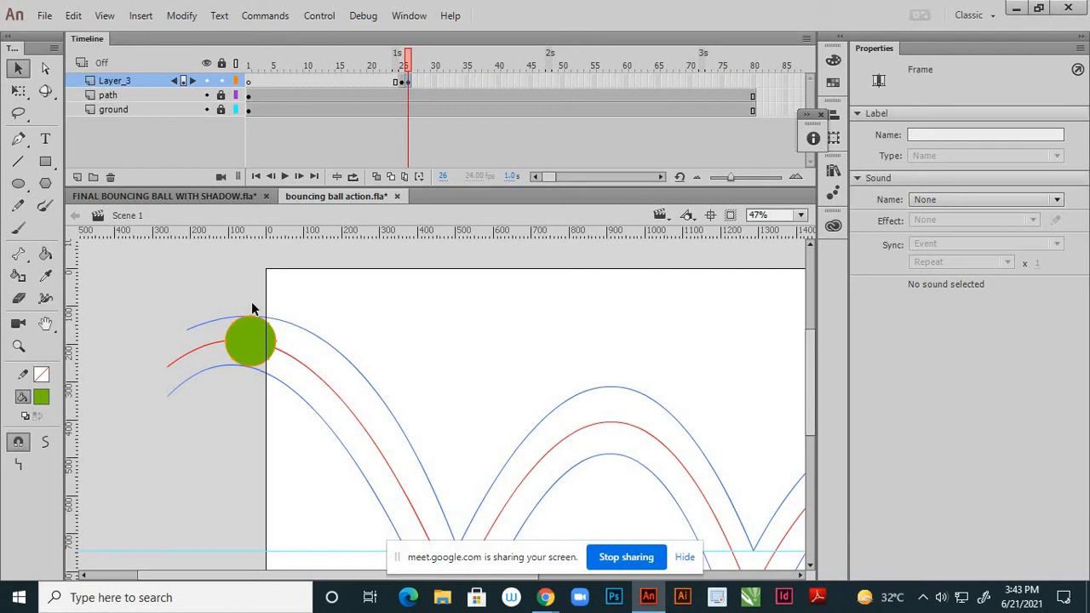
{"action": "key", "text": "Right"}
{"action": "key", "text": "Right"}
{"action": "key", "text": "Right"}
{"action": "key", "text": "Right"}
{"action": "key", "text": "Right"}
{"action": "key", "text": "Right"}
{"action": "key", "text": "Right"}
{"action": "key", "text": "Right"}
{"action": "key", "text": "Right"}
{"action": "key", "text": "Right"}
{"action": "key", "text": "Right"}
{"action": "key", "text": "Right"}
{"action": "key", "text": "Right"}
{"action": "key", "text": "Right"}
{"action": "key", "text": "Right"}
{"action": "key", "text": "Right"}
{"action": "key", "text": "Right"}
{"action": "key", "text": "Right"}
{"action": "key", "text": "Right"}
{"action": "key", "text": "Right"}
Turn on onion skinning and nudge frame 26's ball back left until it is only slightly ahead of frame 25's ball
{"action": "left_click", "coordinate": [377, 177]}
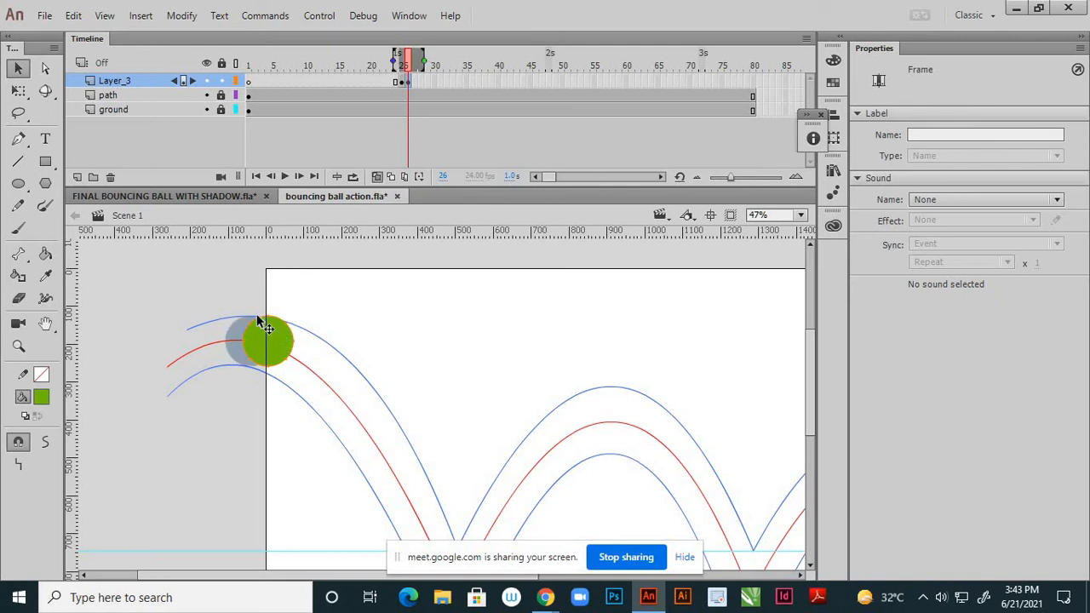
{"action": "scroll", "coordinate": [226, 338], "scroll_direction": "up", "scroll_amount": 2}
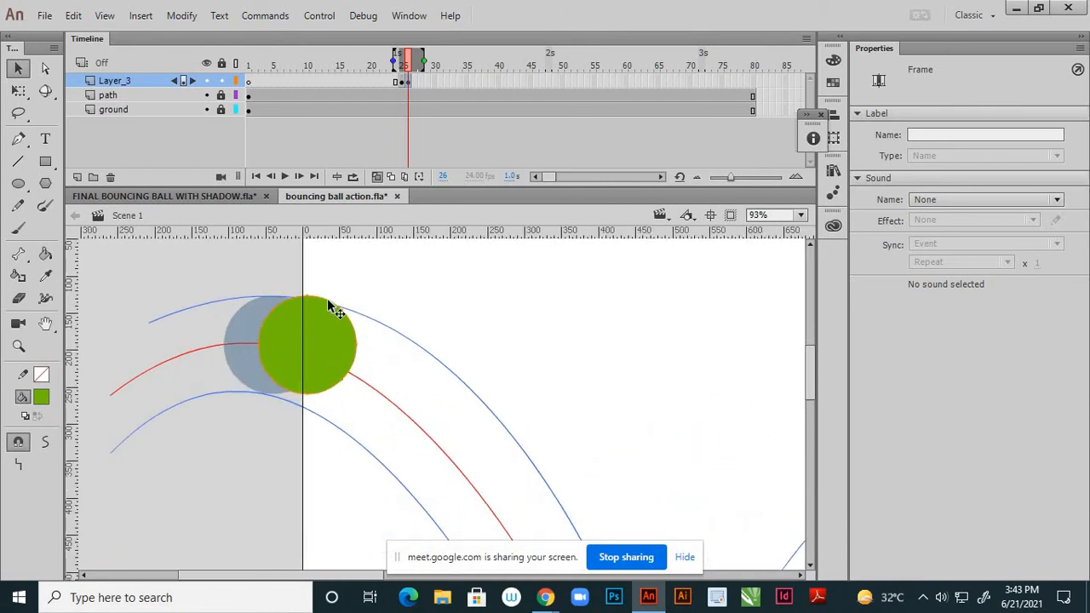
{"action": "key", "text": "Left"}
{"action": "key", "text": "Left"}
{"action": "key", "text": "Left"}
{"action": "key", "text": "Left"}
{"action": "key", "text": "Left"}
{"action": "key", "text": "Left"}
{"action": "key", "text": "Left"}
{"action": "key", "text": "Left"}
{"action": "key", "text": "Left"}
{"action": "key", "text": "Left"}
{"action": "key", "text": "Left"}
{"action": "key", "text": "Left"}
{"action": "key", "text": "Left"}
{"action": "key", "text": "Left"}
{"action": "key", "text": "Left"}
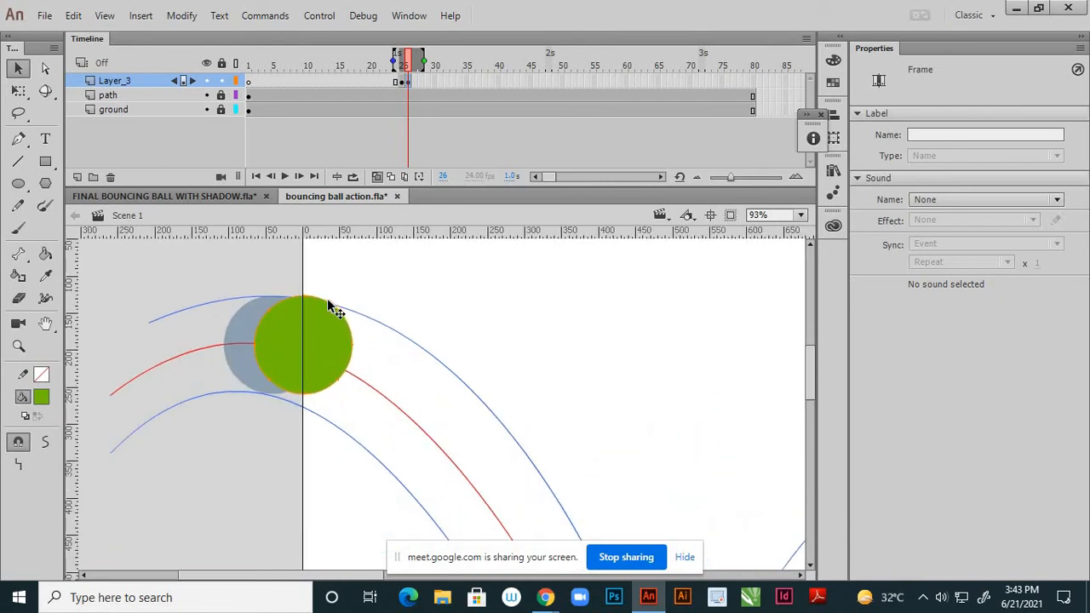
{"action": "key", "text": "Left"}
{"action": "key", "text": "Left"}
{"action": "key", "text": "Left"}
{"action": "key", "text": "Left"}
{"action": "key", "text": "Left"}
{"action": "key", "text": "Left"}
{"action": "key", "text": "Left"}
{"action": "key", "text": "Left"}
{"action": "key", "text": "Left"}
{"action": "key", "text": "Left"}
{"action": "key", "text": "Left"}
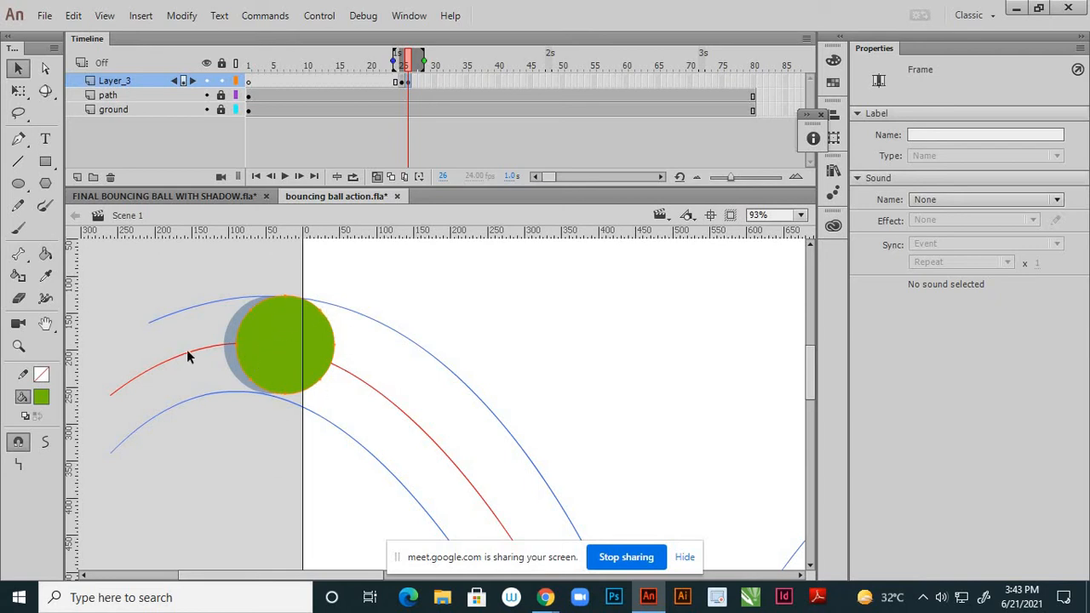
Insert a keyframe at frame 27 on Layer_3 and nudge the ball right until it is centred on the stage's left edge
{"action": "left_click", "coordinate": [414, 82]}
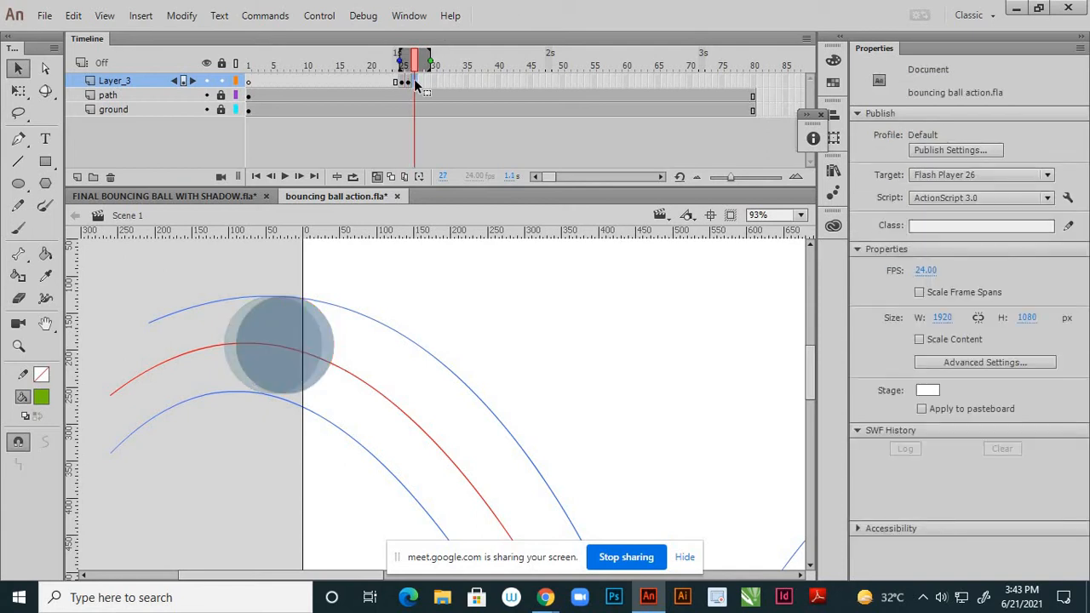
{"action": "right_click", "coordinate": [417, 84]}
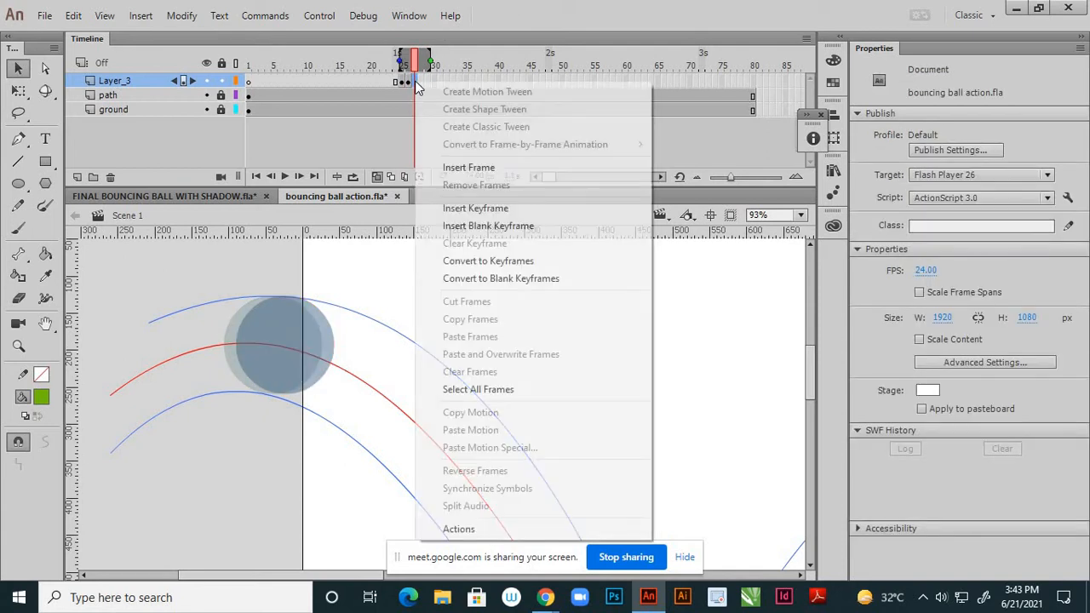
{"action": "left_click", "coordinate": [473, 210]}
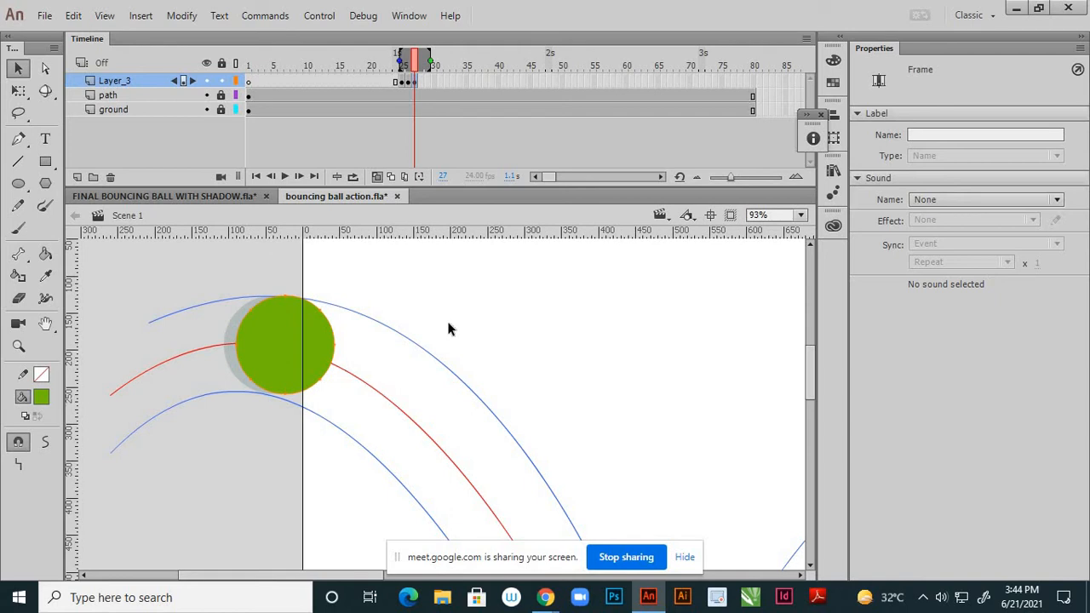
{"action": "key", "text": "Right"}
{"action": "key", "text": "Right"}
{"action": "key", "text": "Right"}
{"action": "key", "text": "Right"}
{"action": "key", "text": "Right"}
{"action": "key", "text": "Right"}
{"action": "key", "text": "Right"}
{"action": "key", "text": "Right"}
{"action": "key", "text": "Right"}
{"action": "key", "text": "Right"}
{"action": "key", "text": "Right"}
{"action": "key", "text": "Right"}
{"action": "key", "text": "Right"}
{"action": "key", "text": "Right"}
{"action": "key", "text": "Right"}
{"action": "key", "text": "Right"}
{"action": "key", "text": "Right"}
{"action": "key", "text": "Right"}
{"action": "key", "text": "Right"}
{"action": "key", "text": "Right"}
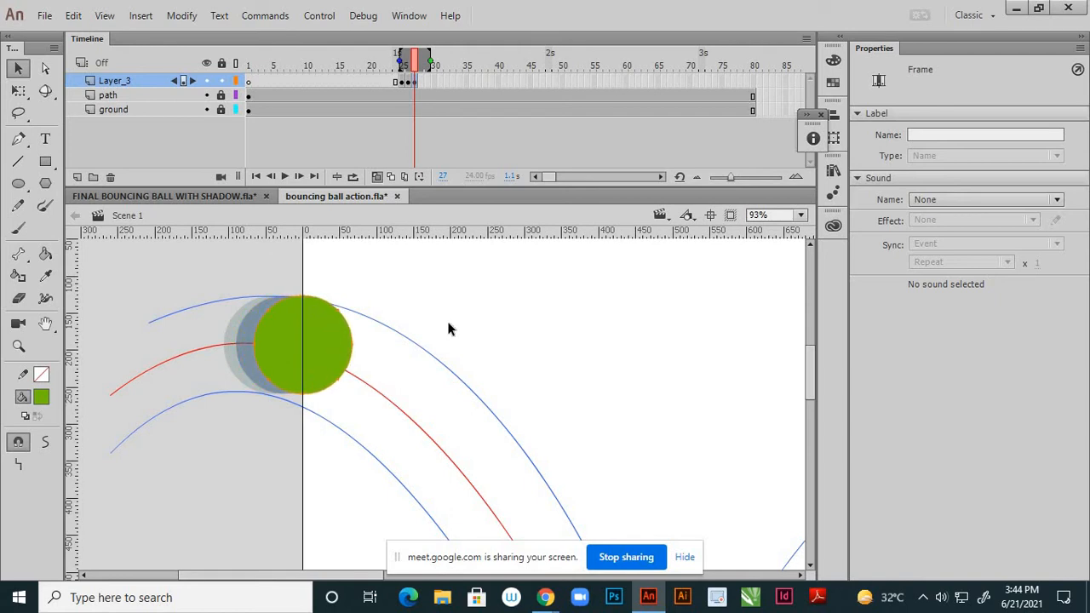
Nudge frame 27's ball slightly down until its top edge follows the upper blue path curve
{"action": "key", "text": "Down"}
{"action": "key", "text": "Down"}
{"action": "key", "text": "Down"}
{"action": "key", "text": "Down"}
{"action": "key", "text": "Right"}
{"action": "key", "text": "Right"}
{"action": "key", "text": "Left"}
{"action": "key", "text": "Left"}
{"action": "key", "text": "Up"}
{"action": "key", "text": "Up"}
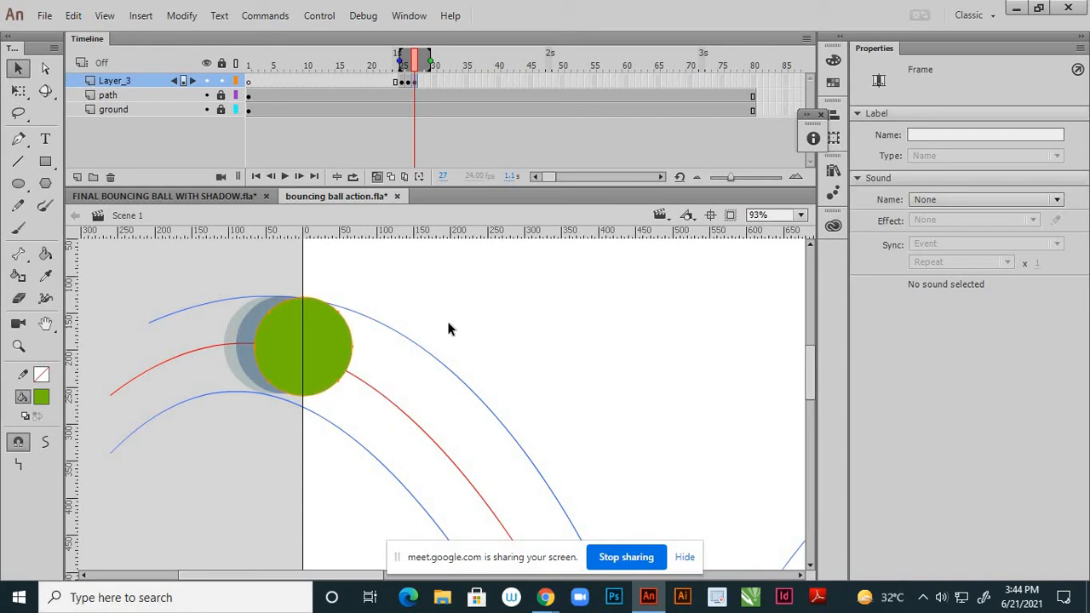
{"action": "key", "text": "Down"}
{"action": "key", "text": "Down"}
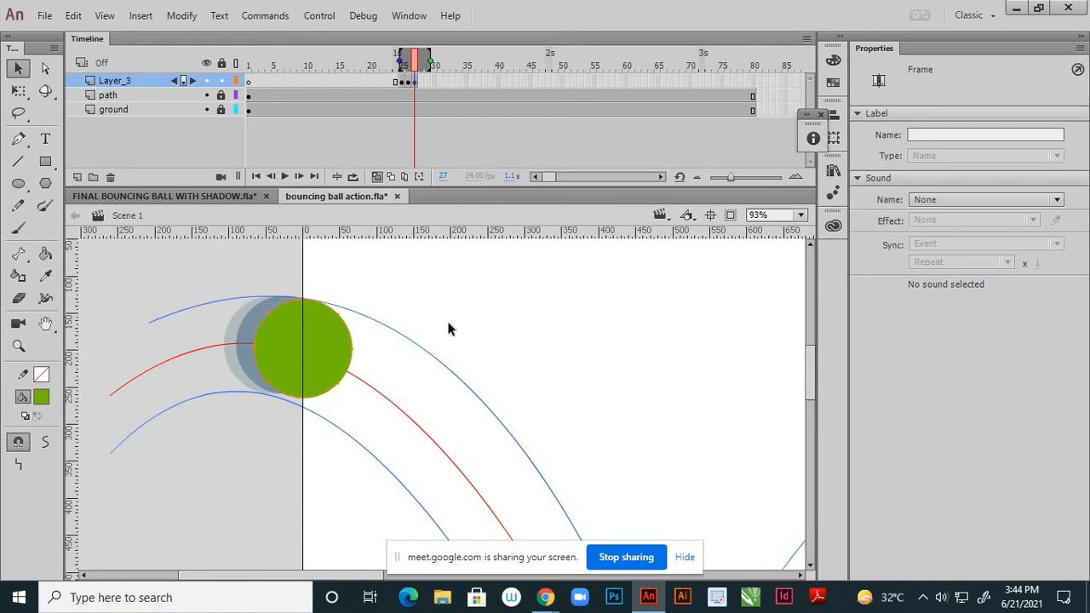
{"action": "key", "text": "Down"}
{"action": "key", "text": "Down"}
Insert a keyframe at frame 28 on Layer_3 and nudge the ball right, slightly farther than the previous spacing
{"action": "left_click", "coordinate": [422, 82]}
{"action": "right_click", "coordinate": [421, 81]}
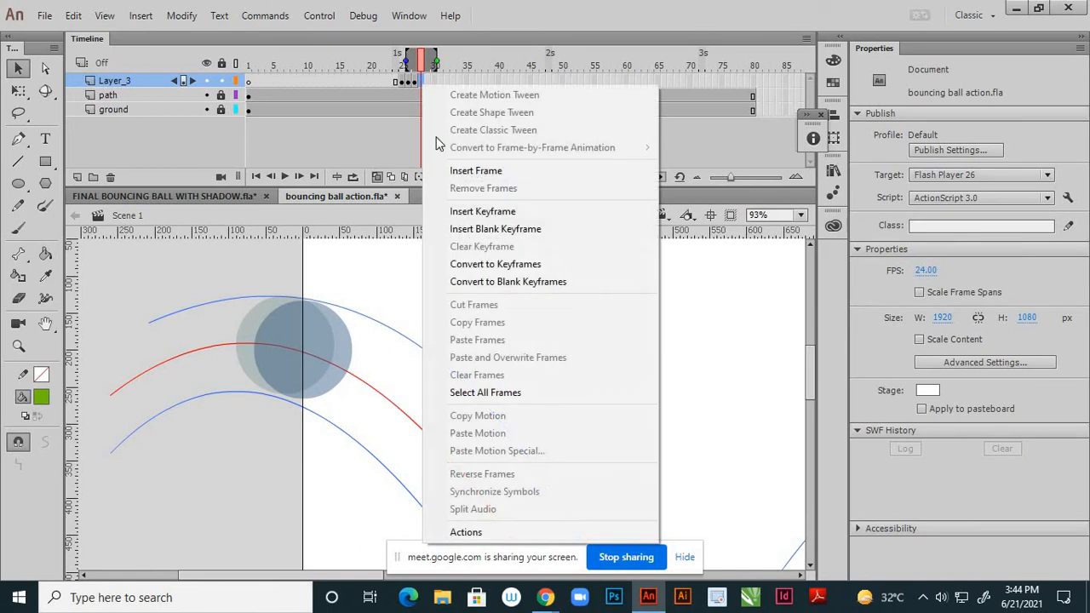
{"action": "left_click", "coordinate": [481, 213]}
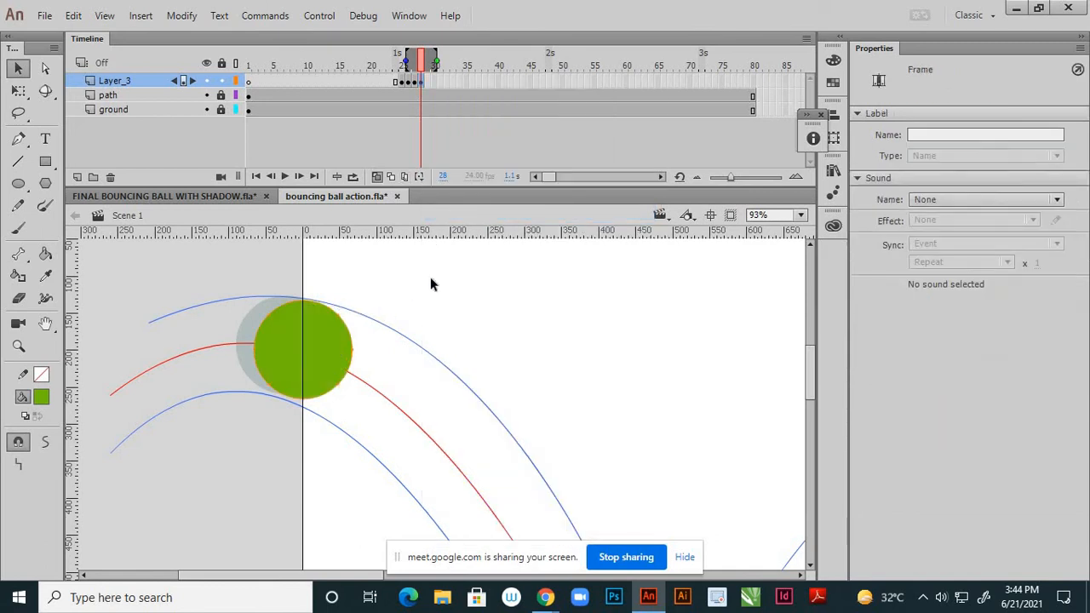
{"action": "key", "text": "Right"}
{"action": "key", "text": "Right"}
{"action": "key", "text": "Right"}
{"action": "key", "text": "Right"}
{"action": "key", "text": "Right"}
{"action": "key", "text": "Right"}
{"action": "key", "text": "Right"}
{"action": "key", "text": "Right"}
{"action": "key", "text": "Right"}
{"action": "key", "text": "Right"}
{"action": "key", "text": "Right"}
{"action": "key", "text": "Right"}
{"action": "key", "text": "Right"}
{"action": "key", "text": "Right"}
{"action": "key", "text": "Right"}
{"action": "key", "text": "Right"}
{"action": "key", "text": "Right"}
{"action": "key", "text": "Right"}
{"action": "key", "text": "Right"}
{"action": "key", "text": "Right"}
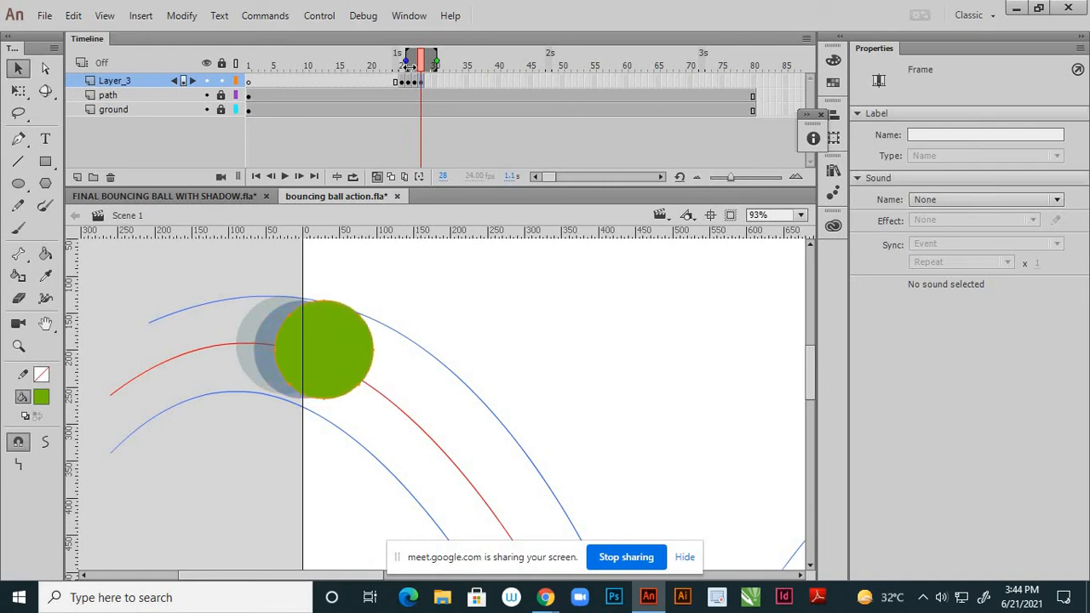
Extend the onion skin range back to include frame 25, and lower frame 28's ball until it fits between the blue path curves
{"action": "left_click_drag", "start_coordinate": [400, 65], "coordinate": [394, 66]}
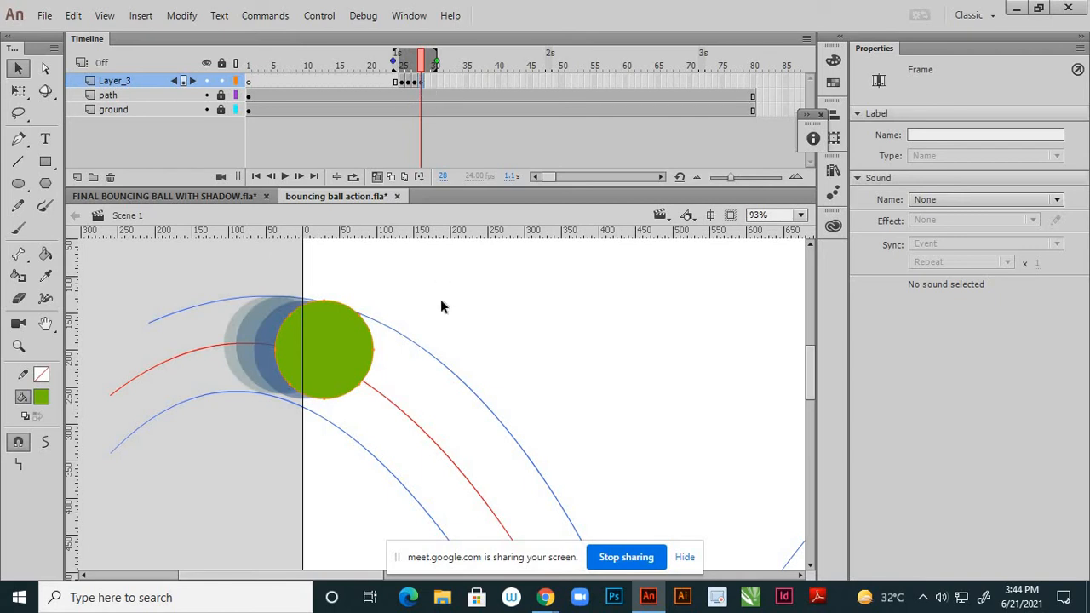
{"action": "key", "text": "Down"}
{"action": "key", "text": "Down"}
{"action": "key", "text": "Down"}
{"action": "key", "text": "Down"}
{"action": "key", "text": "Down"}
{"action": "key", "text": "Down"}
{"action": "key", "text": "Down"}
{"action": "key", "text": "Down"}
{"action": "key", "text": "Down"}
{"action": "key", "text": "Down"}
{"action": "key", "text": "Down"}
{"action": "key", "text": "Down"}
{"action": "key", "text": "Down"}
{"action": "key", "text": "Down"}
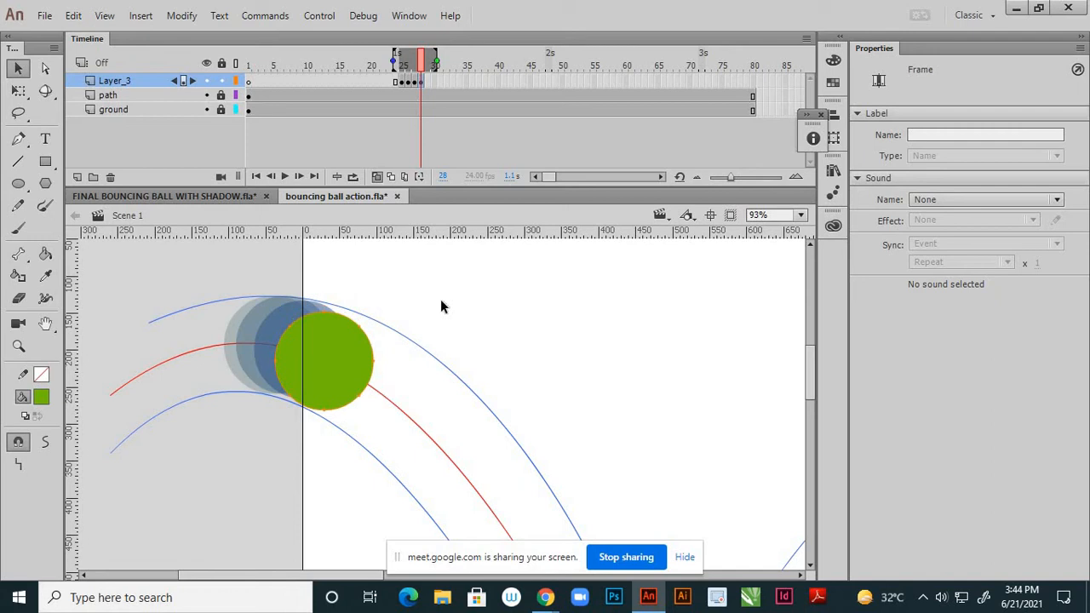
{"action": "key", "text": "Up"}
{"action": "key", "text": "Up"}
{"action": "key", "text": "Up"}
{"action": "key", "text": "Up"}
{"action": "key", "text": "Up"}
{"action": "key", "text": "Up"}
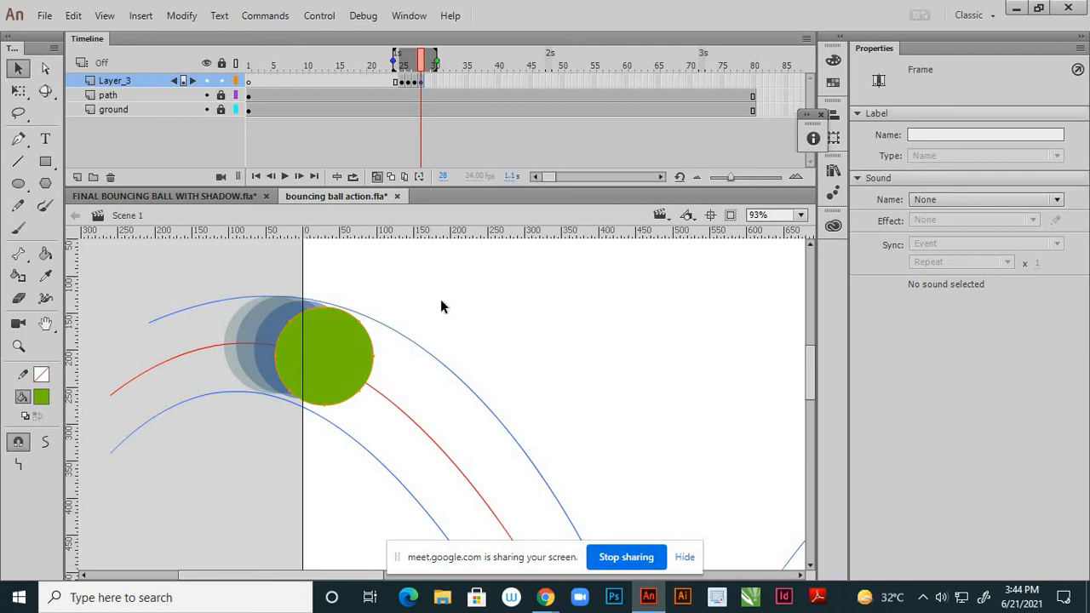
Insert a keyframe at frame 29 on Layer_3
{"action": "left_click", "coordinate": [428, 83]}
{"action": "right_click", "coordinate": [428, 84]}
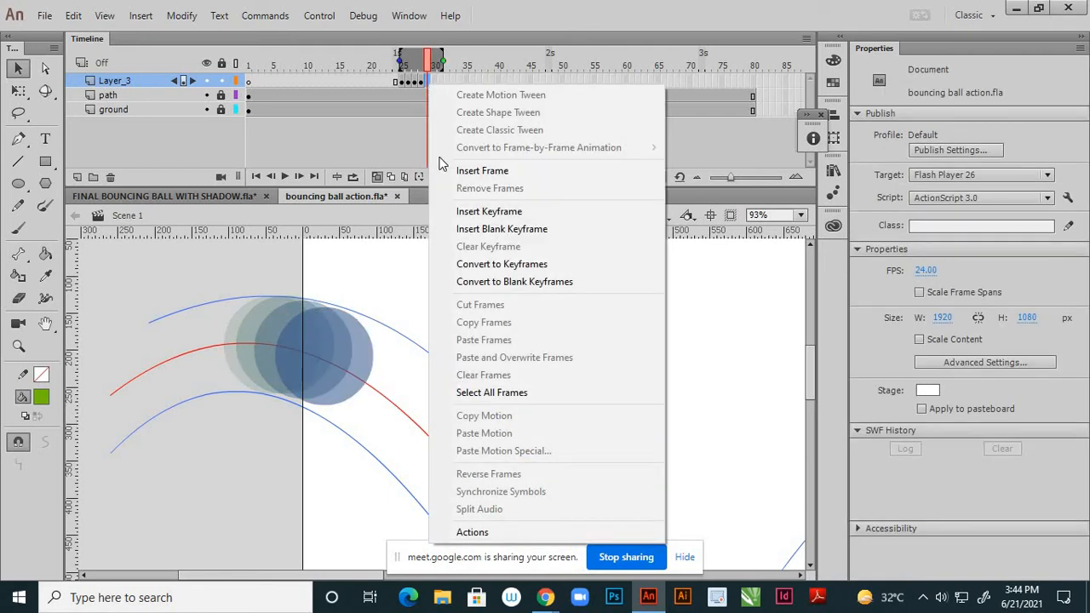
{"action": "left_click", "coordinate": [467, 212]}
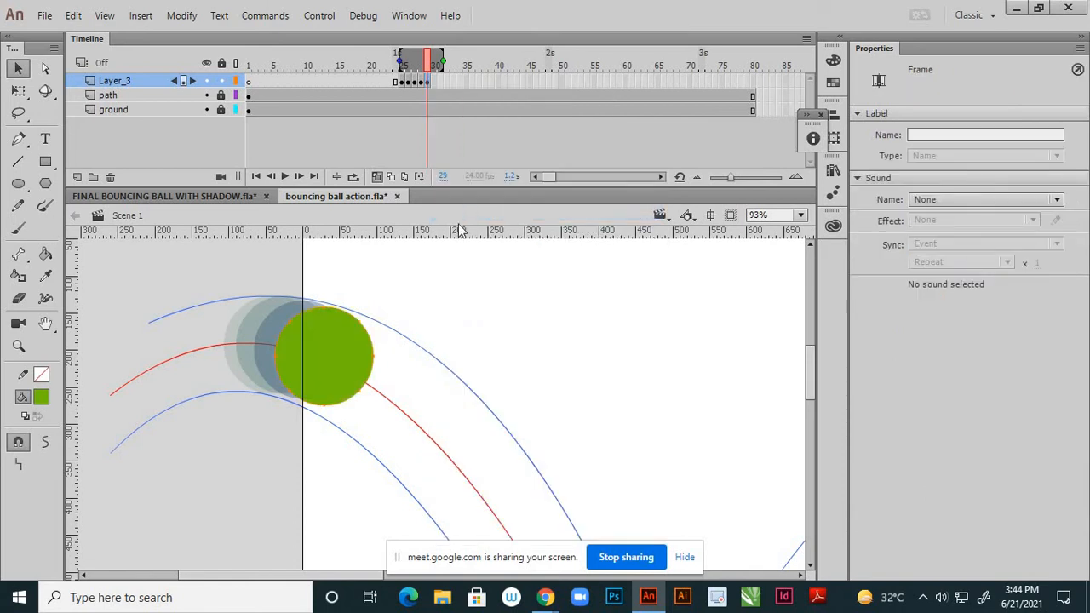
Nudge the green ball on frame 29 of Layer_3 right and down along the red centre path of the first arc
{"action": "key", "text": "Right"}
{"action": "key", "text": "Right"}
{"action": "key", "text": "Right"}
{"action": "key", "text": "Right"}
{"action": "key", "text": "Right"}
{"action": "key", "text": "Right"}
{"action": "key", "text": "Right"}
{"action": "key", "text": "Right"}
{"action": "key", "text": "Right"}
{"action": "key", "text": "Right"}
{"action": "key", "text": "Right"}
{"action": "key", "text": "Right"}
{"action": "key", "text": "Right"}
{"action": "key", "text": "Right"}
{"action": "key", "text": "Right"}
{"action": "key", "text": "Right"}
{"action": "key", "text": "Right"}
{"action": "key", "text": "Right"}
{"action": "key", "text": "Right"}
{"action": "key", "text": "Right"}
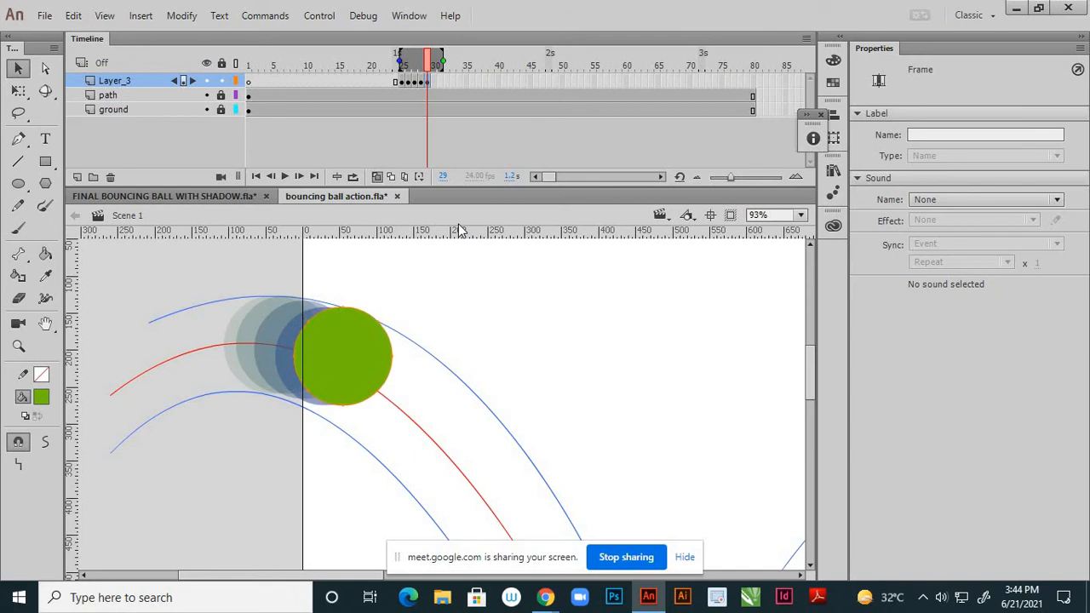
{"action": "key", "text": "Down"}
{"action": "key", "text": "Down"}
{"action": "key", "text": "Down"}
{"action": "key", "text": "Down"}
{"action": "key", "text": "Down"}
{"action": "key", "text": "Down"}
{"action": "key", "text": "Down"}
{"action": "key", "text": "Down"}
{"action": "key", "text": "Down"}
{"action": "key", "text": "Down"}
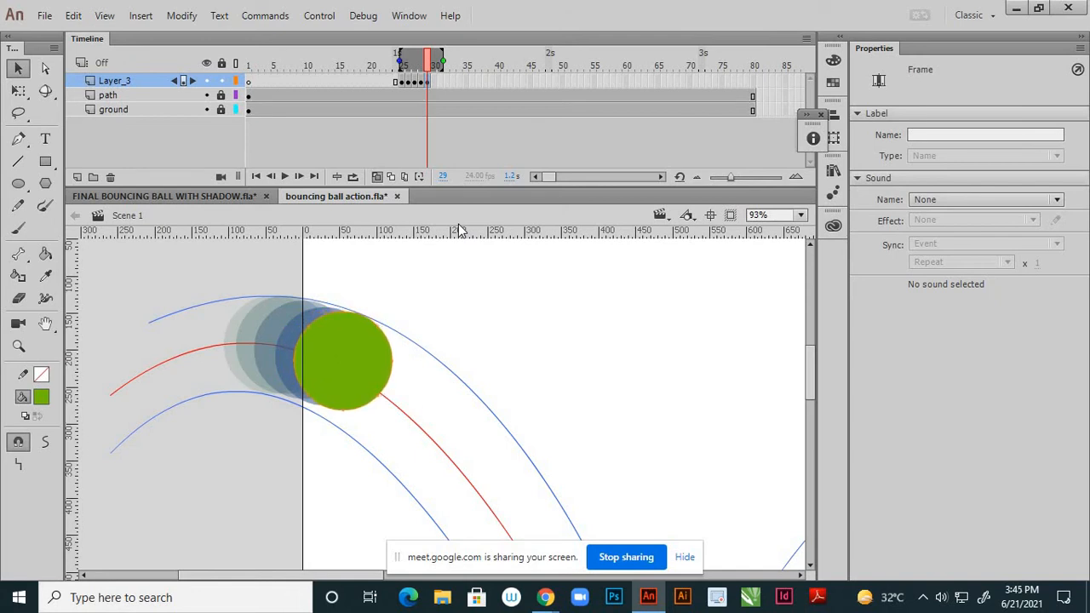
{"action": "key", "text": "Down"}
{"action": "key", "text": "Down"}
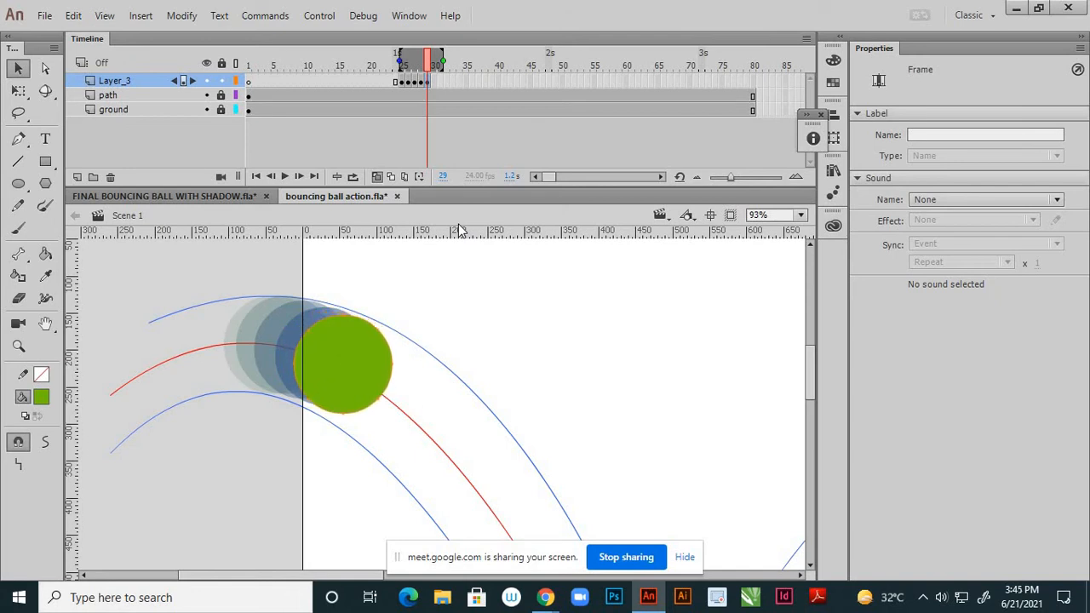
{"action": "key", "text": "Right"}
{"action": "key", "text": "Right"}
{"action": "key", "text": "Down"}
{"action": "key", "text": "Down"}
{"action": "key", "text": "Down"}
{"action": "key", "text": "Down"}
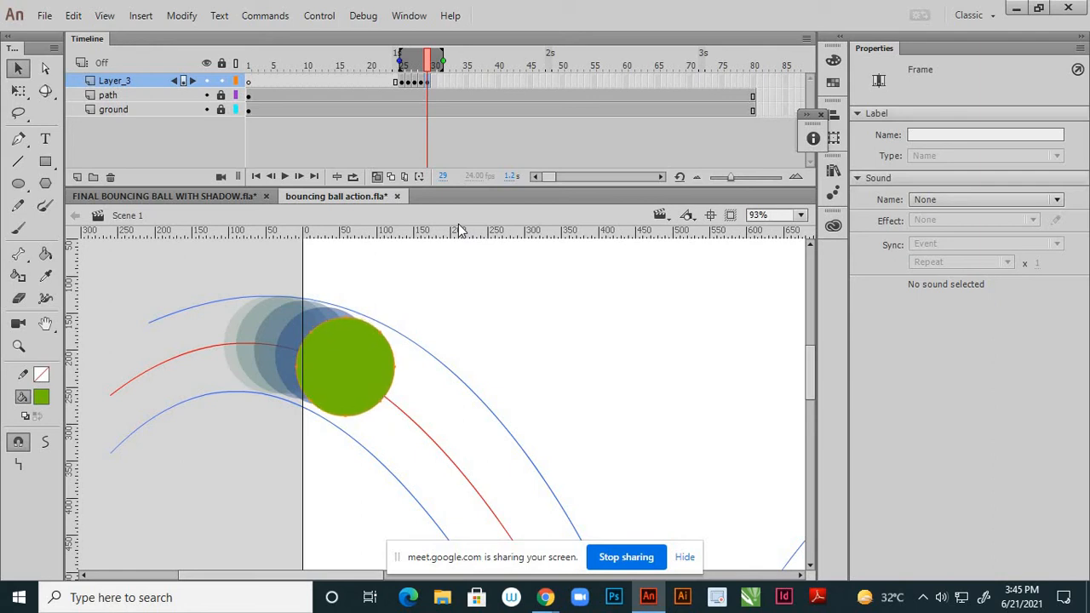
{"action": "key", "text": "Right"}
{"action": "key", "text": "Right"}
{"action": "scroll", "coordinate": [411, 347], "scroll_direction": "down", "scroll_amount": 5}
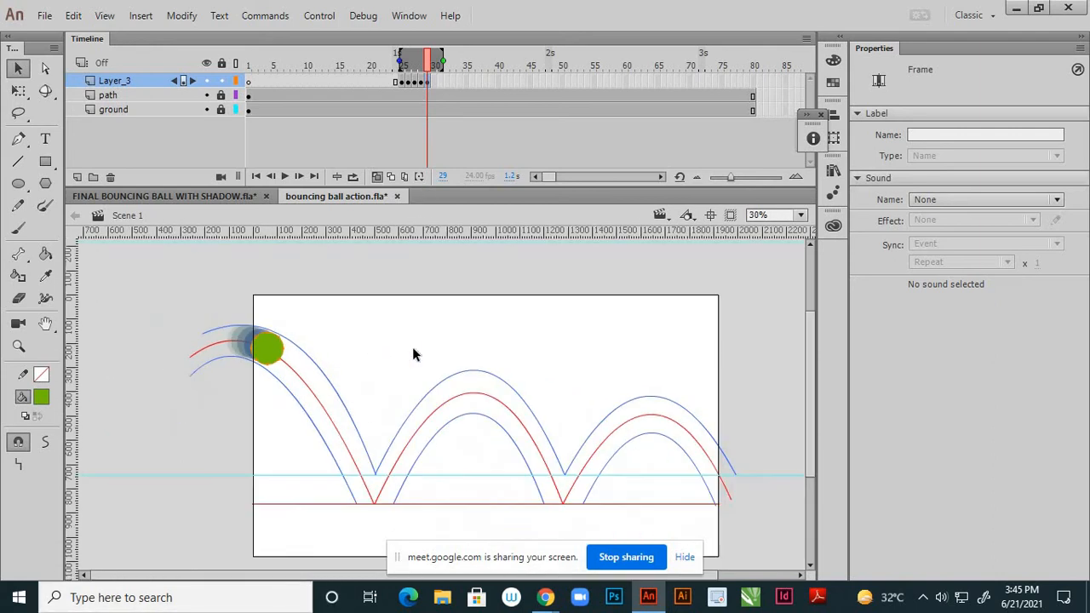
{"action": "scroll", "coordinate": [254, 353], "scroll_direction": "up", "scroll_amount": 3}
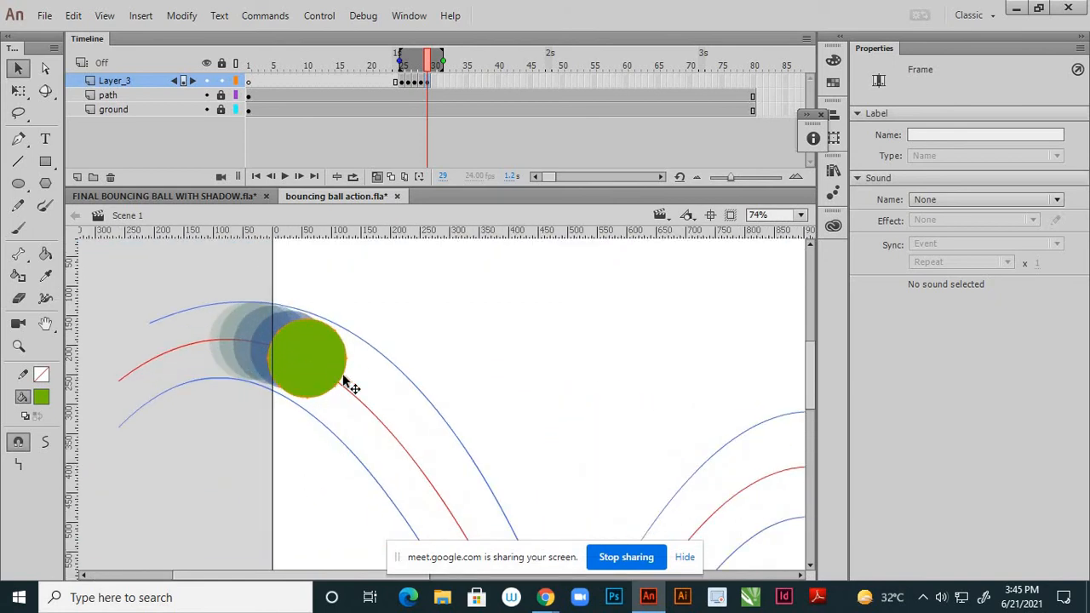
{"action": "key", "text": "Right"}
{"action": "key", "text": "Right"}
{"action": "key", "text": "Right"}
{"action": "key", "text": "Right"}
{"action": "key", "text": "Right"}
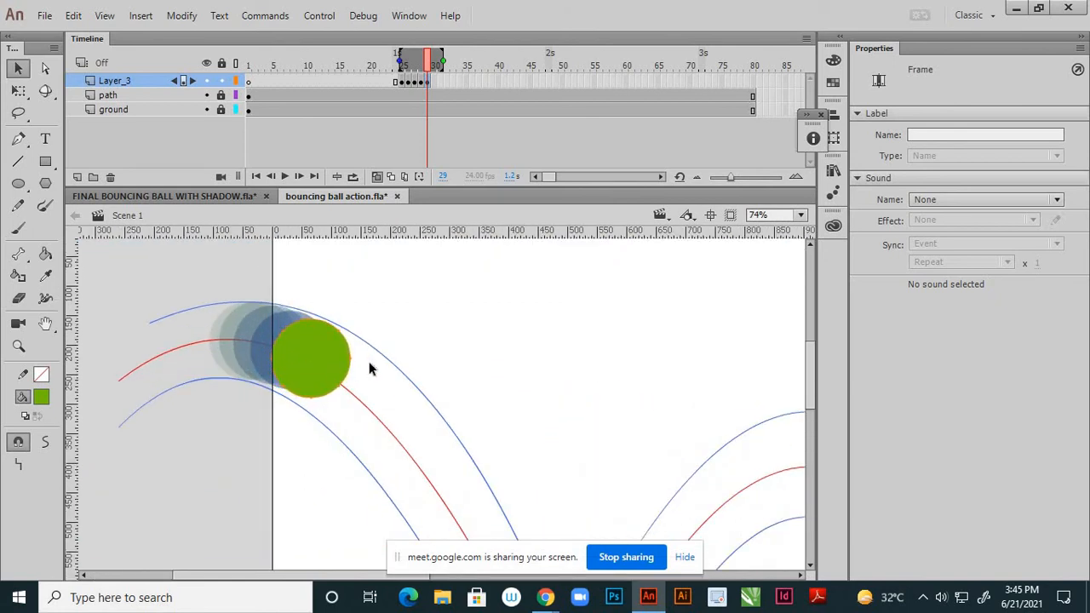
{"action": "key", "text": "Right"}
Insert a keyframe at frame 30 of Layer_3 and extend the onion skin range back to frame 24
{"action": "left_click", "coordinate": [436, 85]}
{"action": "right_click", "coordinate": [436, 86]}
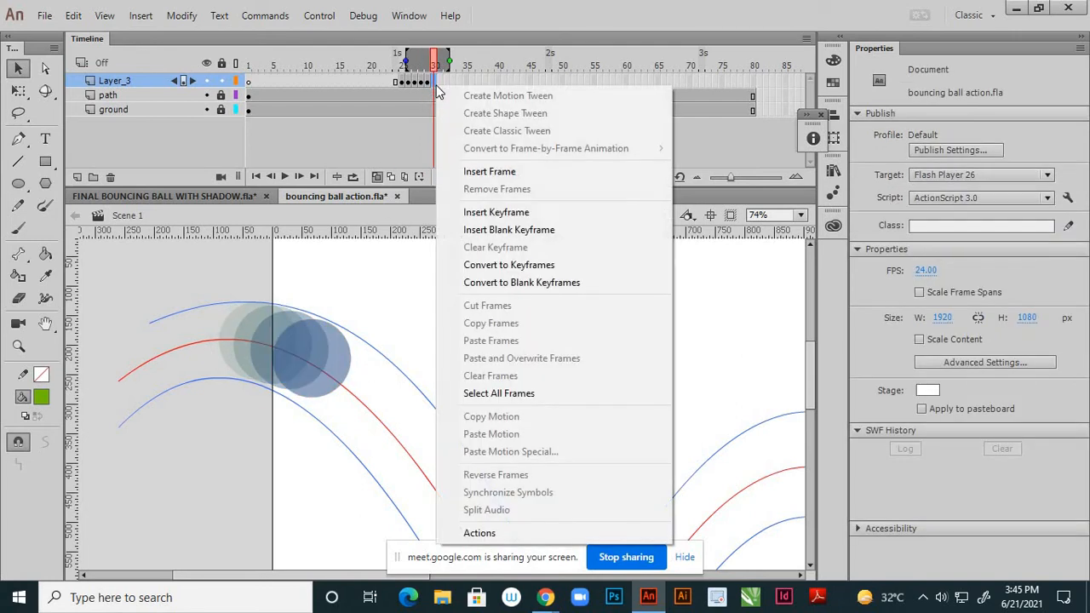
{"action": "left_click", "coordinate": [492, 212]}
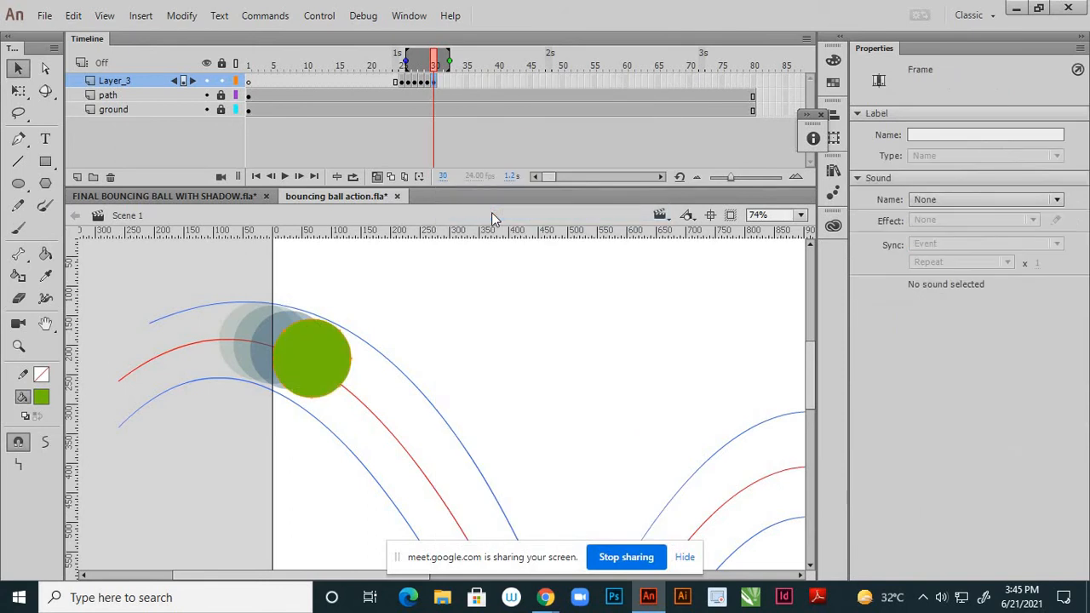
{"action": "left_click_drag", "start_coordinate": [402, 57], "coordinate": [394, 58]}
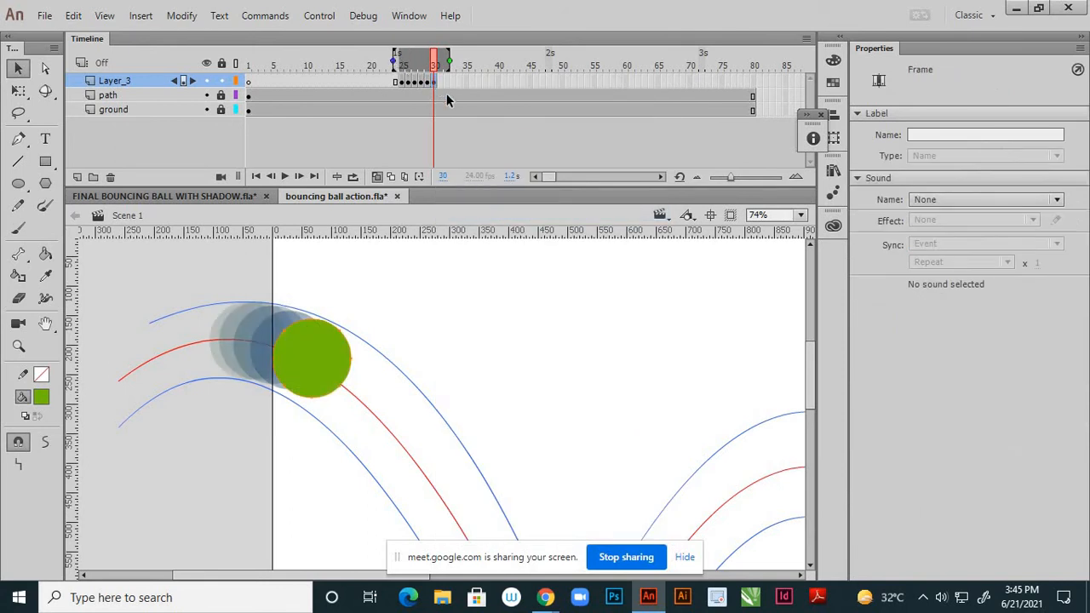
Nudge the ball on frame 30 right and down along the red path to about X 53, Y 191
{"action": "key", "text": "Right"}
{"action": "key", "text": "Right"}
{"action": "key", "text": "Right"}
{"action": "key", "text": "Right"}
{"action": "key", "text": "Right"}
{"action": "key", "text": "Right"}
{"action": "key", "text": "Right"}
{"action": "key", "text": "Right"}
{"action": "key", "text": "Right"}
{"action": "key", "text": "Right"}
{"action": "key", "text": "Right"}
{"action": "key", "text": "Right"}
{"action": "key", "text": "Right"}
{"action": "key", "text": "Right"}
{"action": "key", "text": "Right"}
{"action": "key", "text": "Right"}
{"action": "key", "text": "Right"}
{"action": "key", "text": "Right"}
{"action": "key", "text": "Right"}
{"action": "key", "text": "Right"}
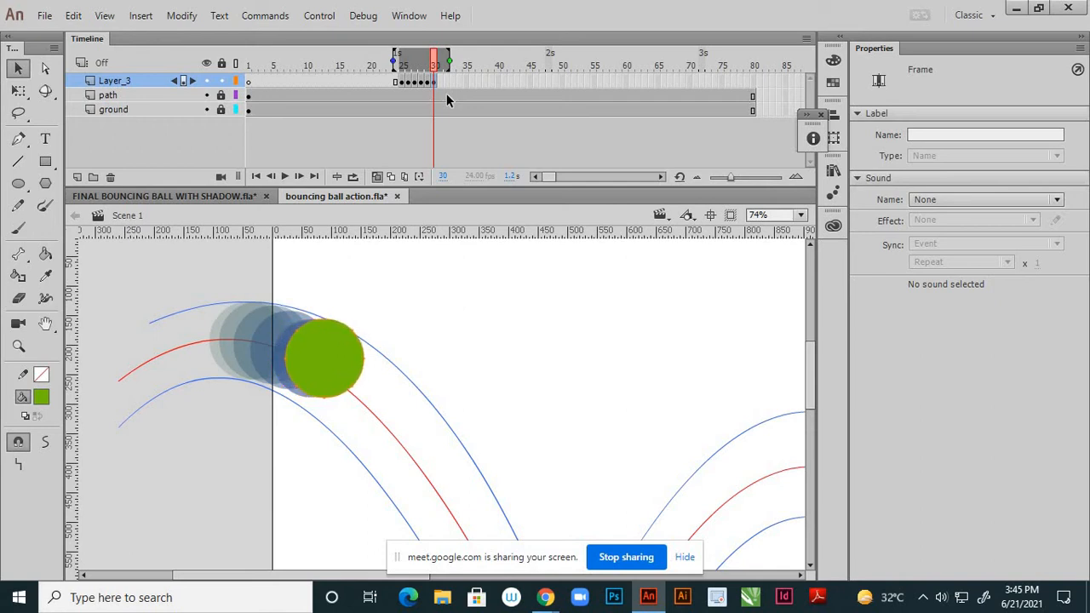
{"action": "key", "text": "Down"}
{"action": "key", "text": "Down"}
{"action": "key", "text": "Down"}
{"action": "key", "text": "Down"}
{"action": "key", "text": "Down"}
{"action": "key", "text": "Down"}
{"action": "key", "text": "Down"}
{"action": "key", "text": "Down"}
{"action": "key", "text": "Down"}
{"action": "key", "text": "Down"}
{"action": "key", "text": "Down"}
{"action": "key", "text": "Down"}
{"action": "key", "text": "Down"}
{"action": "key", "text": "Right"}
{"action": "key", "text": "Right"}
{"action": "key", "text": "Right"}
{"action": "key", "text": "Right"}
{"action": "key", "text": "Right"}
{"action": "key", "text": "Right"}
{"action": "key", "text": "Right"}
{"action": "key", "text": "Right"}
{"action": "key", "text": "Right"}
{"action": "key", "text": "Right"}
{"action": "key", "text": "Right"}
{"action": "key", "text": "Right"}
{"action": "key", "text": "Right"}
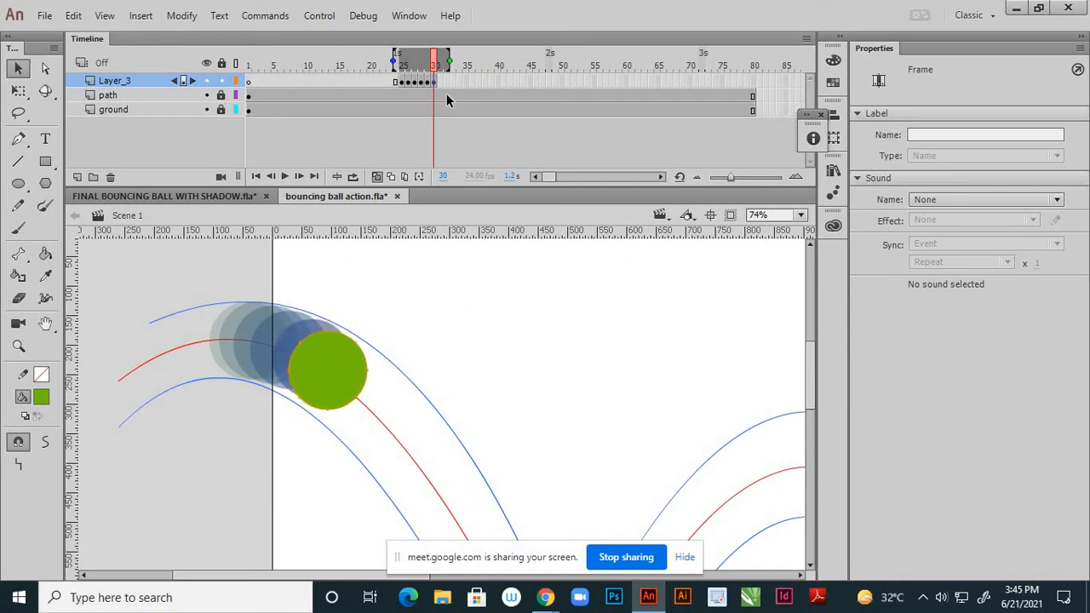
{"action": "key", "text": "Down"}
{"action": "key", "text": "Down"}
{"action": "key", "text": "Down"}
{"action": "key", "text": "Down"}
{"action": "key", "text": "Down"}
{"action": "key", "text": "Down"}
{"action": "key", "text": "Down"}
{"action": "key", "text": "Down"}
{"action": "key", "text": "Right"}
{"action": "key", "text": "Right"}
{"action": "key", "text": "Right"}
{"action": "key", "text": "Right"}
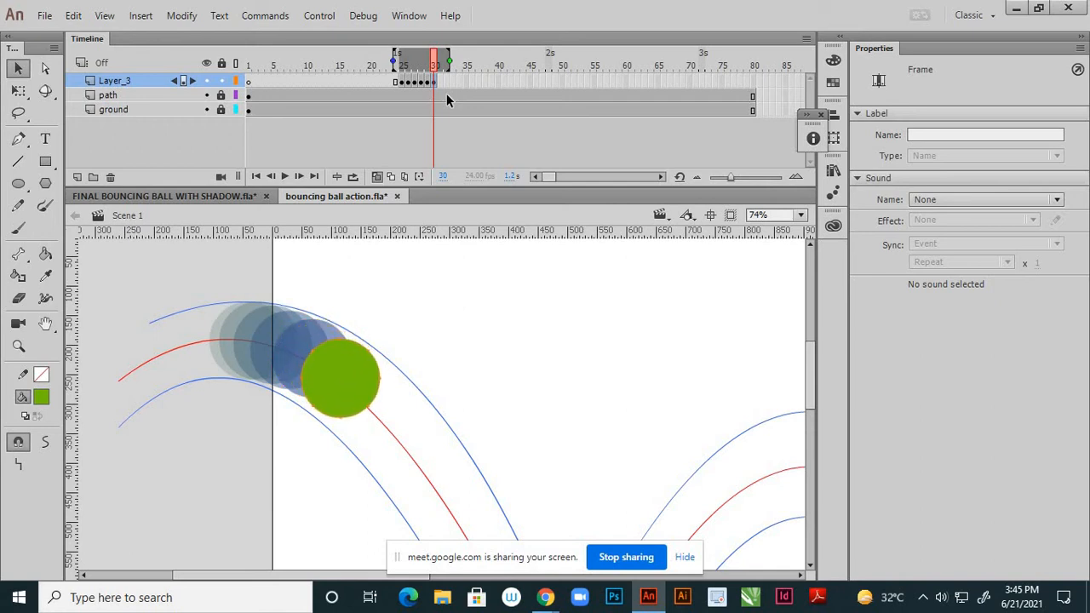
{"action": "key", "text": "Down"}
{"action": "key", "text": "Down"}
{"action": "key", "text": "Right"}
{"action": "key", "text": "Right"}
Stretch the ball on frame 30 to about 139 px wide with Free Transform and rotate it clockwise to follow the descending path
{"action": "scroll", "coordinate": [351, 379], "scroll_direction": "up", "scroll_amount": 3}
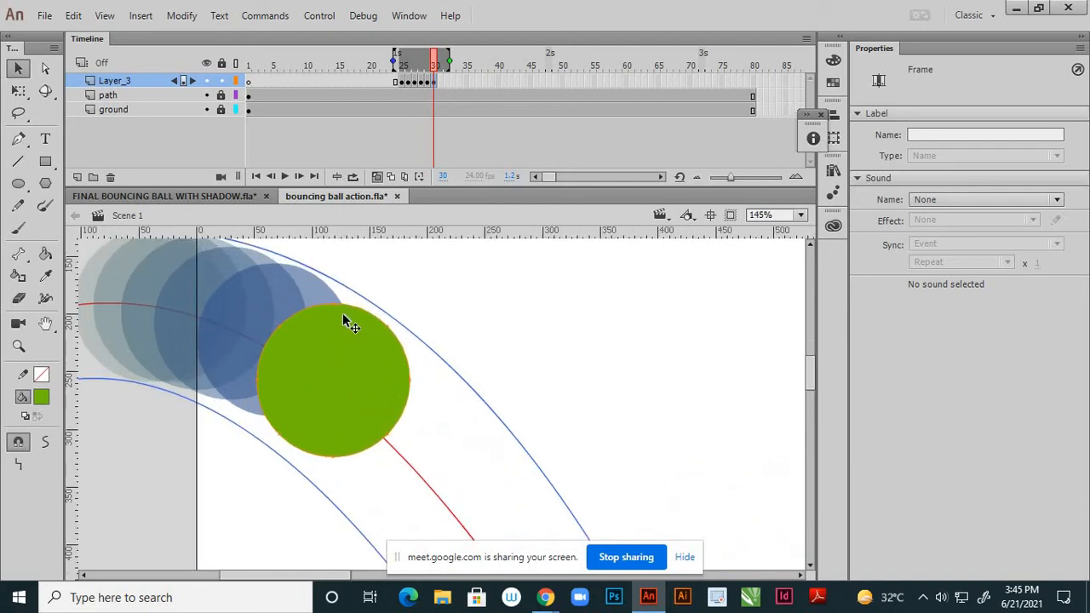
{"action": "left_click", "coordinate": [18, 90]}
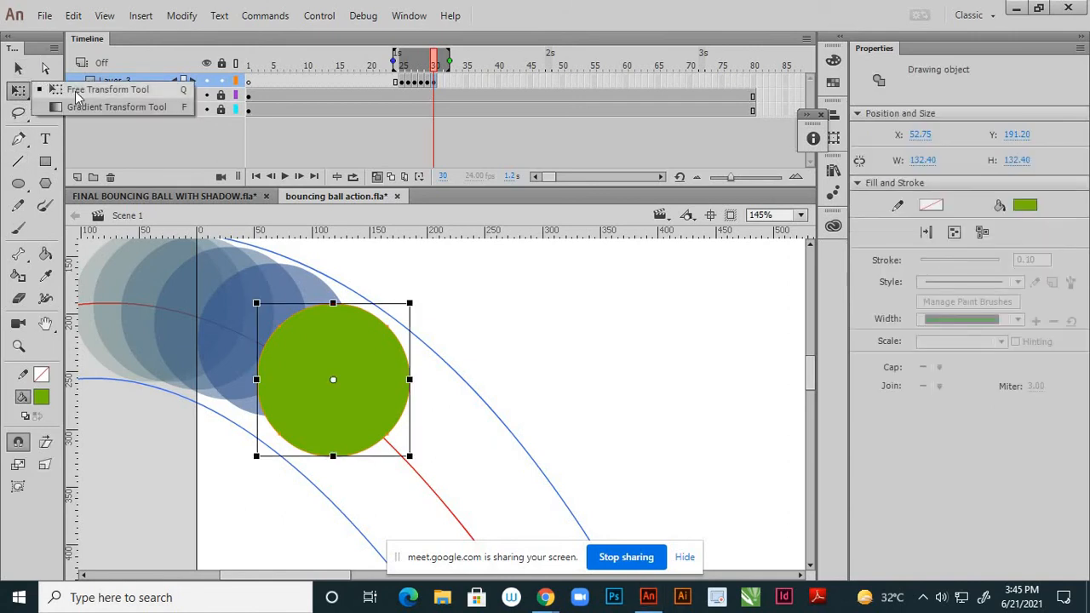
{"action": "left_click", "coordinate": [77, 91]}
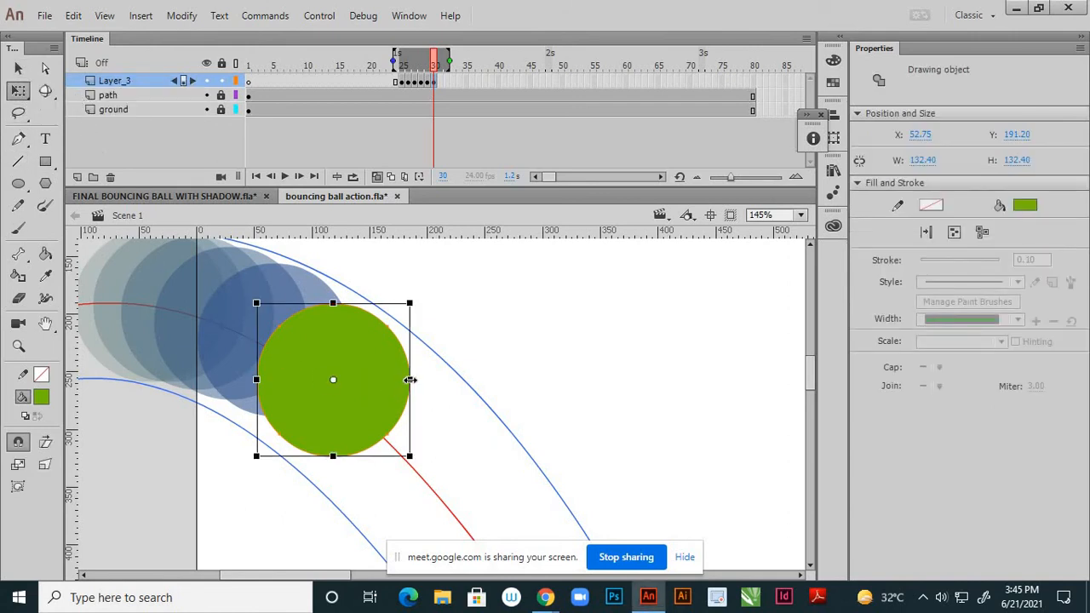
{"action": "left_click_drag", "start_coordinate": [410, 380], "coordinate": [414, 380]}
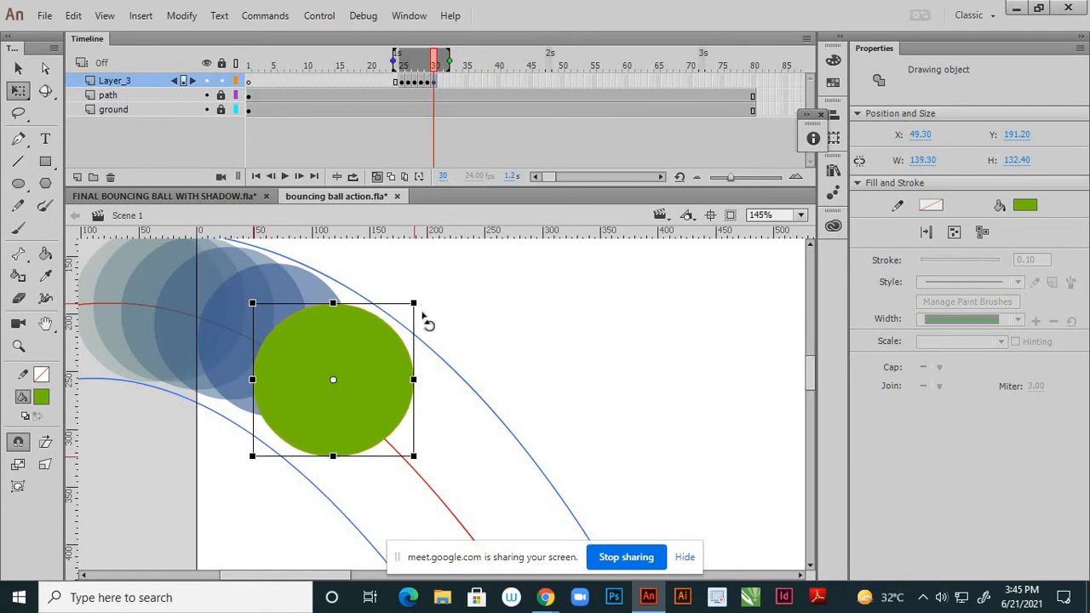
{"action": "left_click_drag", "start_coordinate": [425, 319], "coordinate": [423, 368]}
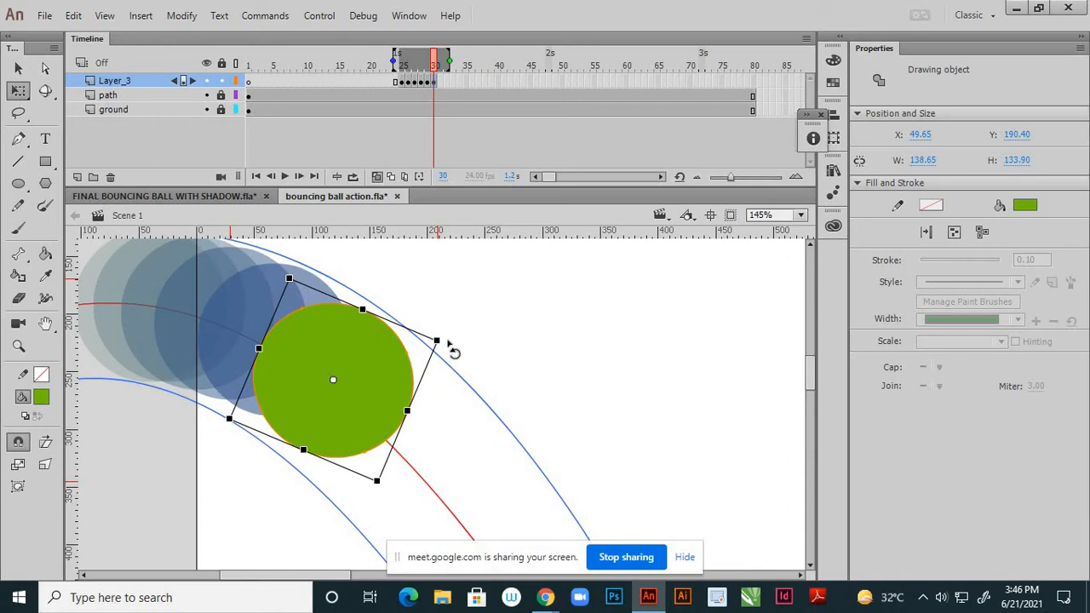
{"action": "left_click_drag", "start_coordinate": [442, 352], "coordinate": [441, 372]}
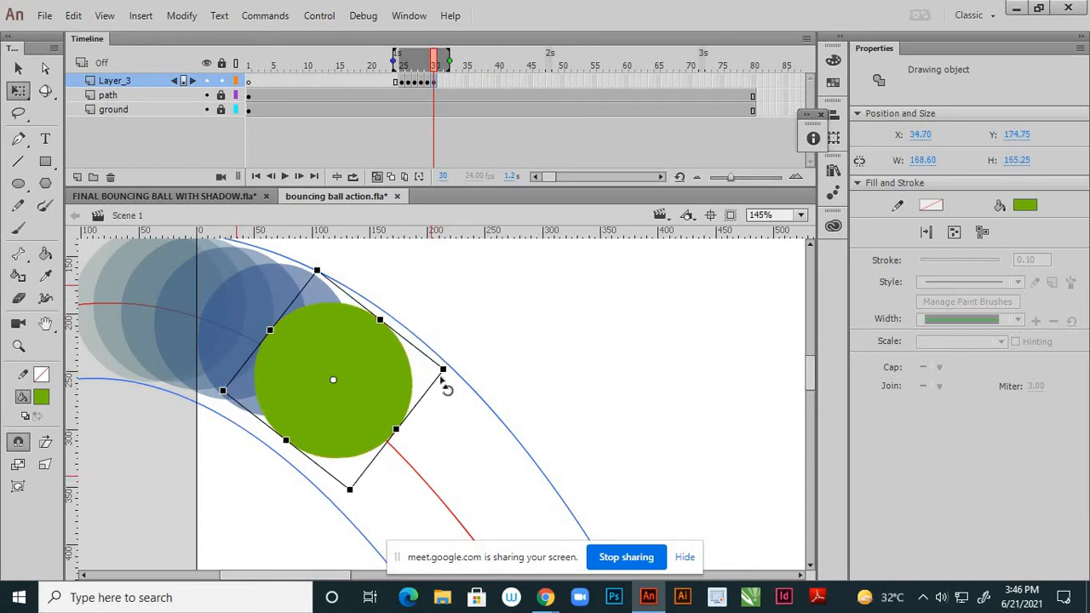
{"action": "left_click", "coordinate": [508, 334]}
{"action": "scroll", "coordinate": [451, 365], "scroll_direction": "down", "scroll_amount": 3}
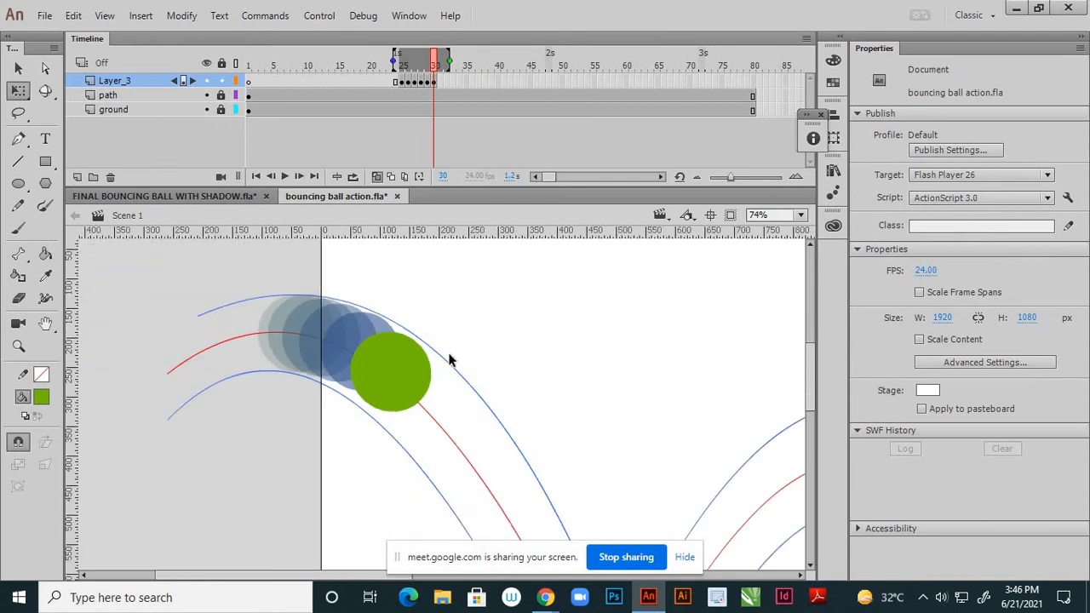
{"action": "scroll", "coordinate": [450, 360], "scroll_direction": "up", "scroll_amount": 1}
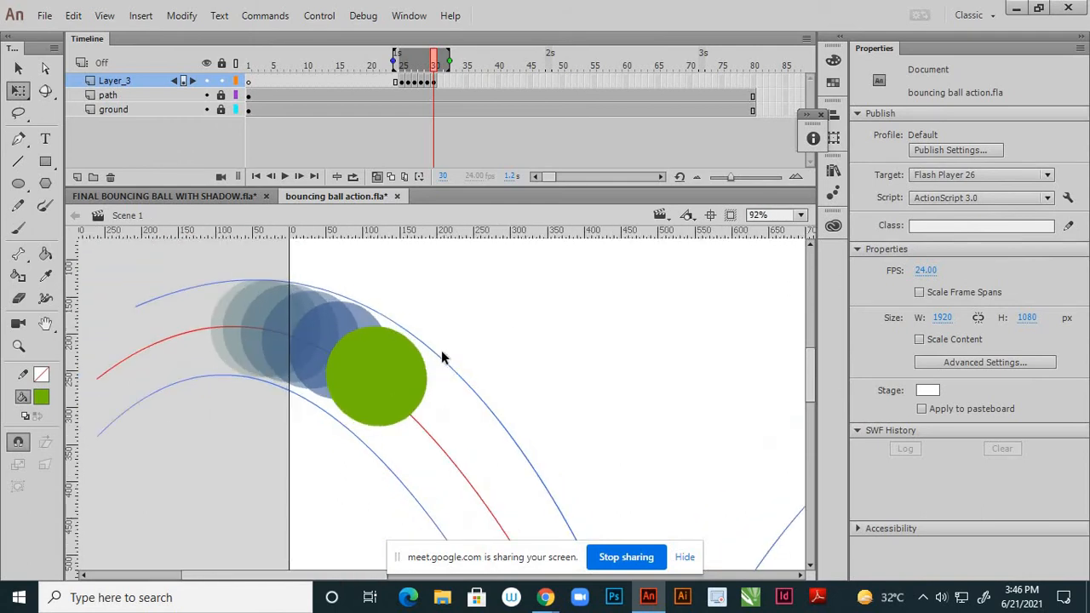
Insert a keyframe at frame 31 of Layer_3
{"action": "left_click", "coordinate": [439, 82]}
{"action": "right_click", "coordinate": [440, 85]}
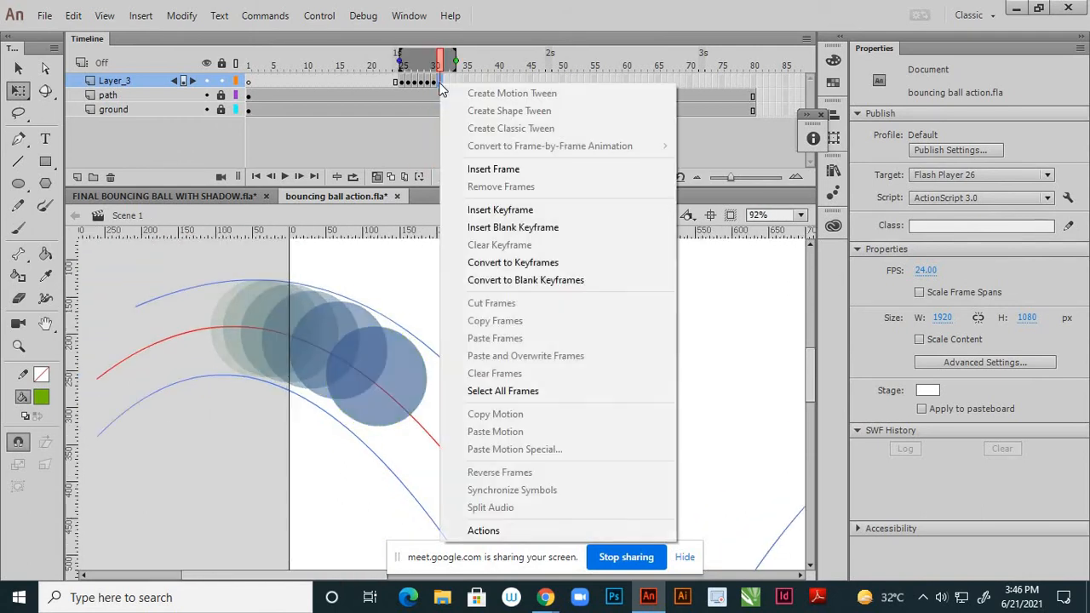
{"action": "left_click", "coordinate": [499, 209]}
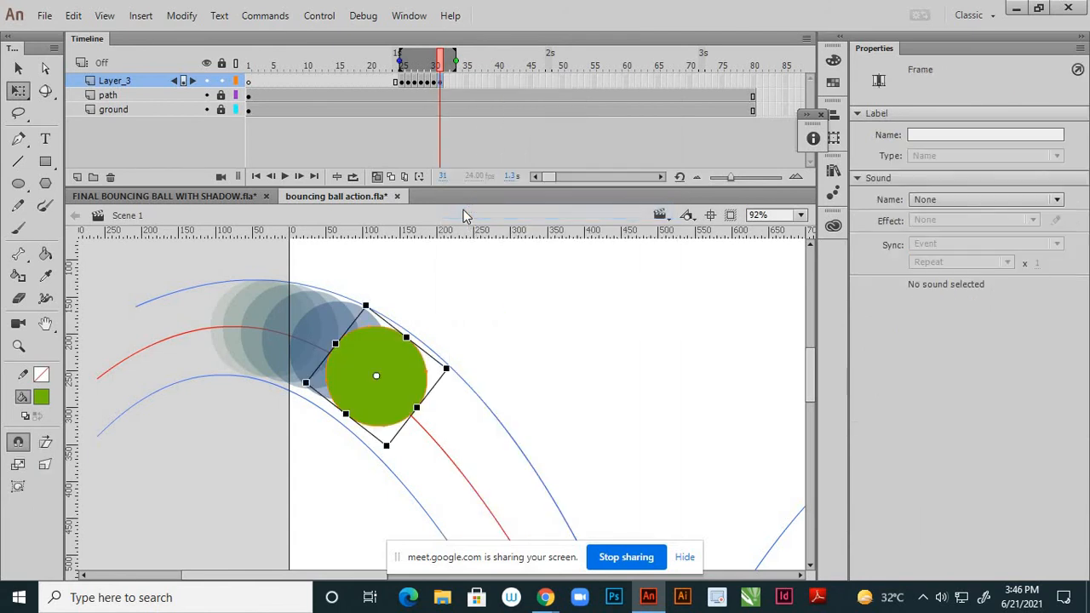
Nudge the ball on frame 31 right and down along the red path to about X 119, Y 255
{"action": "left_click", "coordinate": [20, 73]}
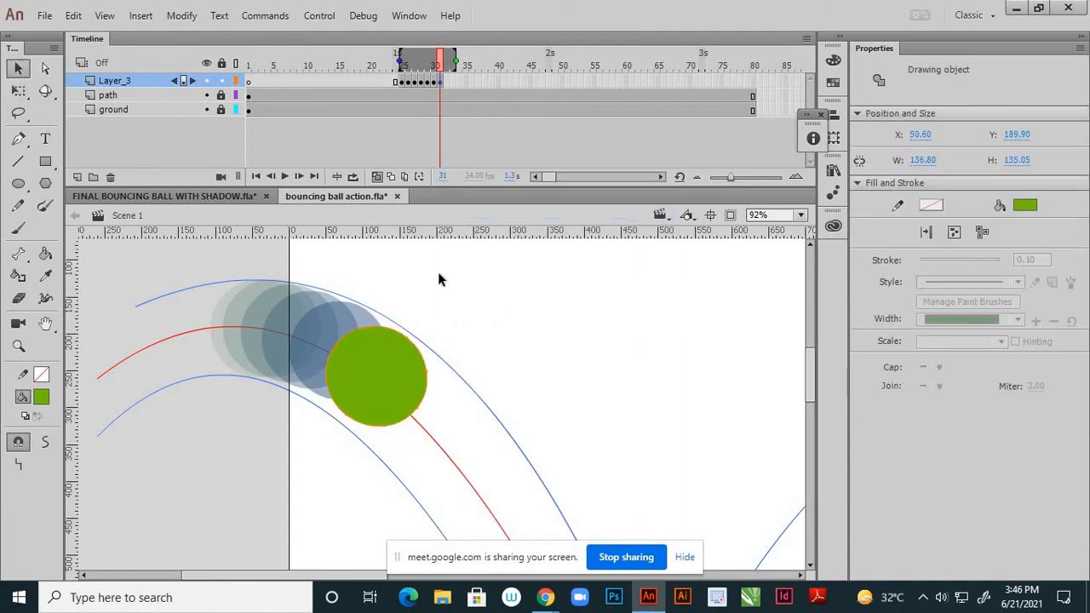
{"action": "key", "text": "Right"}
{"action": "key", "text": "Right"}
{"action": "key", "text": "Right"}
{"action": "key", "text": "Right"}
{"action": "key", "text": "Right"}
{"action": "key", "text": "Right"}
{"action": "key", "text": "Right"}
{"action": "key", "text": "Right"}
{"action": "key", "text": "Right"}
{"action": "key", "text": "Right"}
{"action": "key", "text": "Right"}
{"action": "key", "text": "Right"}
{"action": "key", "text": "Right"}
{"action": "key", "text": "Right"}
{"action": "key", "text": "Right"}
{"action": "key", "text": "Right"}
{"action": "key", "text": "Right"}
{"action": "key", "text": "Right"}
{"action": "key", "text": "Right"}
{"action": "key", "text": "Right"}
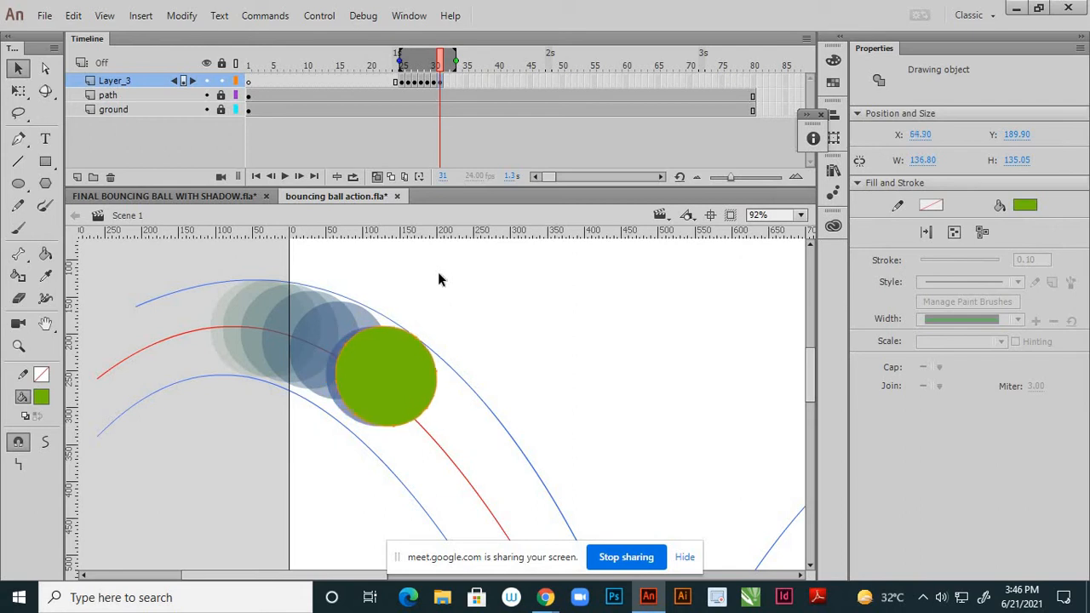
{"action": "key", "text": "Down"}
{"action": "key", "text": "Down"}
{"action": "key", "text": "Down"}
{"action": "key", "text": "Down"}
{"action": "key", "text": "Down"}
{"action": "key", "text": "Down"}
{"action": "key", "text": "Down"}
{"action": "key", "text": "Down"}
{"action": "key", "text": "Down"}
{"action": "key", "text": "Down"}
{"action": "key", "text": "Down"}
{"action": "key", "text": "Down"}
{"action": "key", "text": "Down"}
{"action": "key", "text": "Down"}
{"action": "key", "text": "Down"}
{"action": "key", "text": "Down"}
{"action": "key", "text": "Down"}
{"action": "key", "text": "Down"}
{"action": "key", "text": "Down"}
{"action": "key", "text": "Down"}
{"action": "key", "text": "Down"}
{"action": "key", "text": "Down"}
{"action": "key", "text": "Down"}
{"action": "key", "text": "Down"}
{"action": "key", "text": "Down"}
{"action": "key", "text": "Down"}
{"action": "key", "text": "Down"}
{"action": "key", "text": "Down"}
{"action": "key", "text": "Down"}
{"action": "key", "text": "Down"}
{"action": "key", "text": "Down"}
{"action": "key", "text": "Down"}
{"action": "key", "text": "Down"}
{"action": "key", "text": "Down"}
{"action": "key", "text": "Down"}
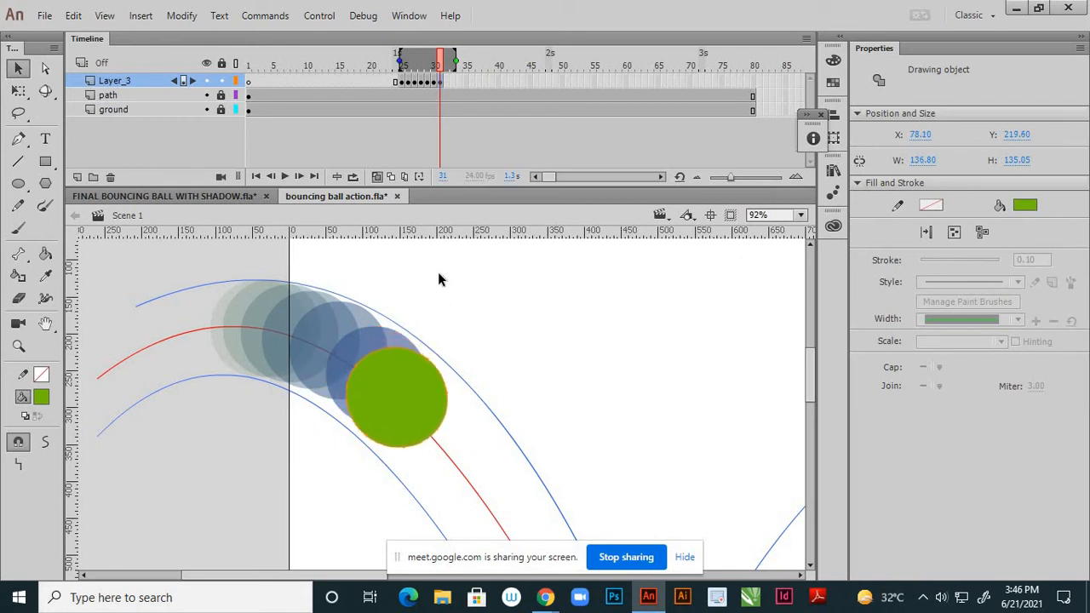
{"action": "key", "text": "Right"}
{"action": "key", "text": "Right"}
{"action": "key", "text": "Right"}
{"action": "key", "text": "Right"}
{"action": "key", "text": "Right"}
{"action": "key", "text": "Right"}
{"action": "key", "text": "Right"}
{"action": "key", "text": "Right"}
{"action": "key", "text": "Right"}
{"action": "key", "text": "Right"}
{"action": "key", "text": "Right"}
{"action": "key", "text": "Right"}
{"action": "key", "text": "Right"}
{"action": "key", "text": "Right"}
{"action": "key", "text": "Right"}
{"action": "key", "text": "Right"}
{"action": "key", "text": "Right"}
{"action": "key", "text": "Right"}
{"action": "key", "text": "Right"}
{"action": "key", "text": "Right"}
{"action": "key", "text": "Right"}
{"action": "key", "text": "Right"}
{"action": "key", "text": "Right"}
{"action": "key", "text": "Right"}
{"action": "key", "text": "Right"}
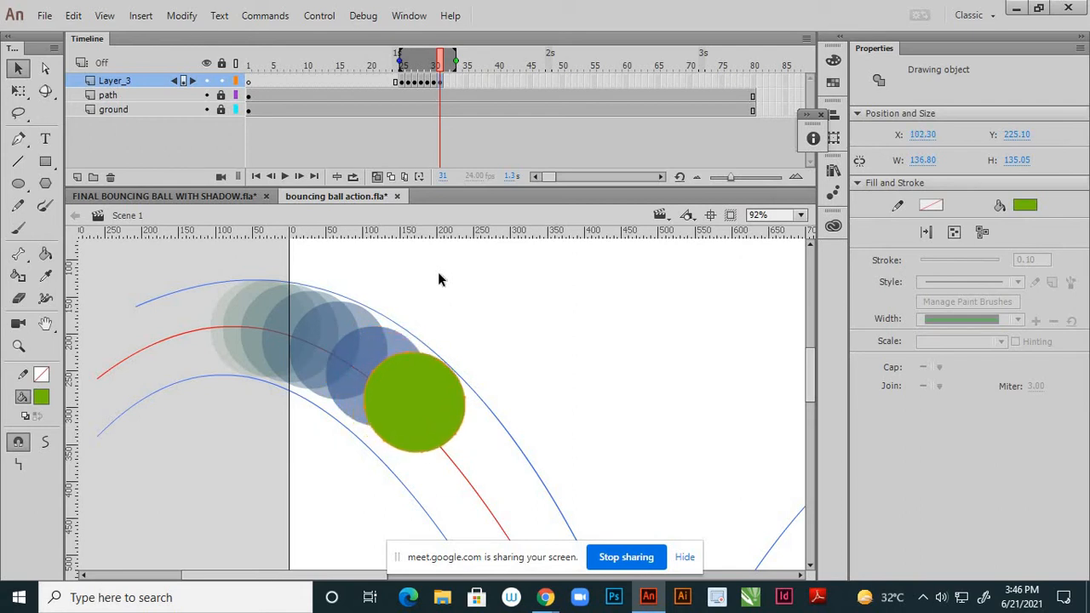
{"action": "key", "text": "Down"}
{"action": "key", "text": "Down"}
{"action": "key", "text": "Down"}
{"action": "key", "text": "Down"}
{"action": "key", "text": "Down"}
{"action": "key", "text": "Down"}
{"action": "key", "text": "Down"}
{"action": "key", "text": "Down"}
{"action": "key", "text": "Down"}
{"action": "key", "text": "Down"}
{"action": "key", "text": "Down"}
{"action": "key", "text": "Down"}
{"action": "key", "text": "Down"}
{"action": "key", "text": "Down"}
{"action": "key", "text": "Down"}
{"action": "key", "text": "Down"}
{"action": "key", "text": "Down"}
{"action": "key", "text": "Down"}
{"action": "key", "text": "Down"}
{"action": "key", "text": "Right"}
{"action": "key", "text": "Right"}
{"action": "key", "text": "Right"}
{"action": "key", "text": "Right"}
{"action": "key", "text": "Right"}
{"action": "key", "text": "Right"}
{"action": "key", "text": "Right"}
{"action": "key", "text": "Right"}
{"action": "key", "text": "Right"}
{"action": "key", "text": "Right"}
{"action": "key", "text": "Right"}
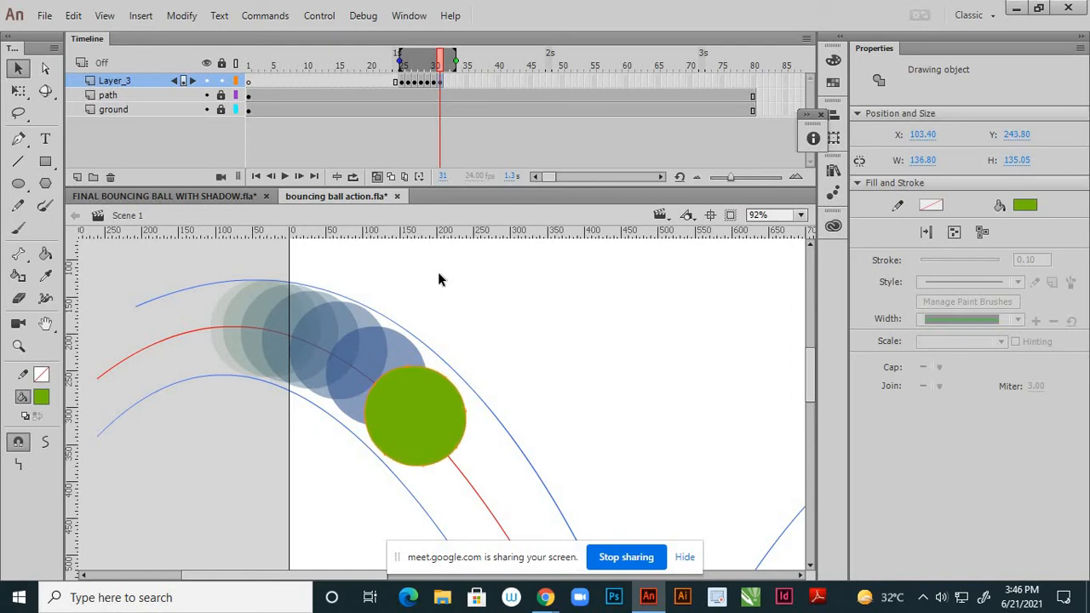
{"action": "key", "text": "Left"}
{"action": "key", "text": "Left"}
{"action": "key", "text": "Down"}
{"action": "key", "text": "Down"}
{"action": "key", "text": "Down"}
{"action": "key", "text": "Down"}
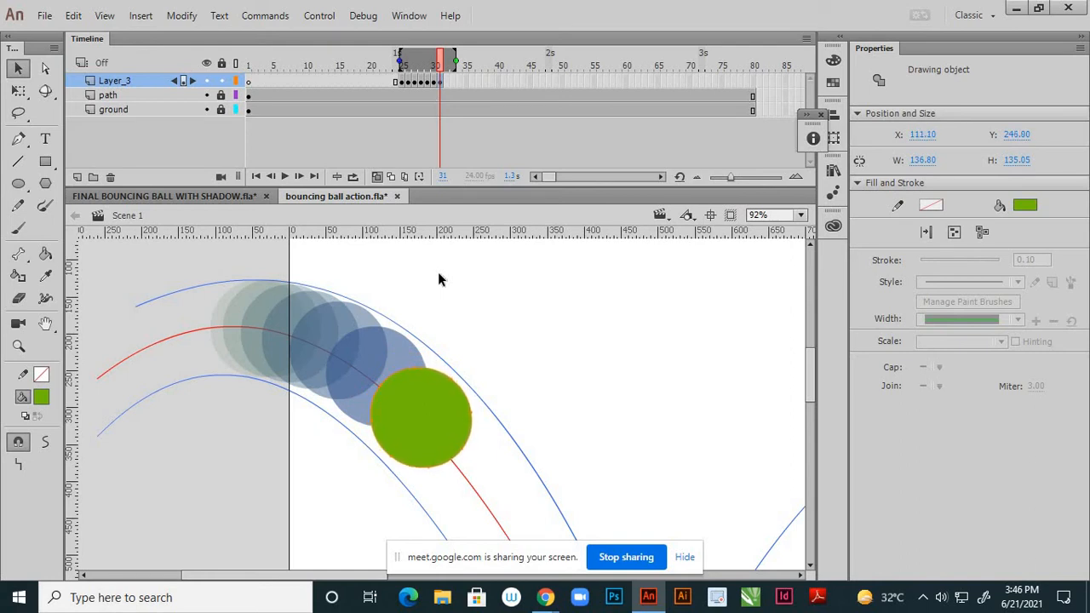
{"action": "key", "text": "Right"}
{"action": "key", "text": "Right"}
{"action": "key", "text": "Right"}
{"action": "key", "text": "Right"}
{"action": "key", "text": "Right"}
{"action": "key", "text": "Right"}
{"action": "key", "text": "Right"}
{"action": "key", "text": "Right"}
{"action": "key", "text": "Right"}
{"action": "key", "text": "Right"}
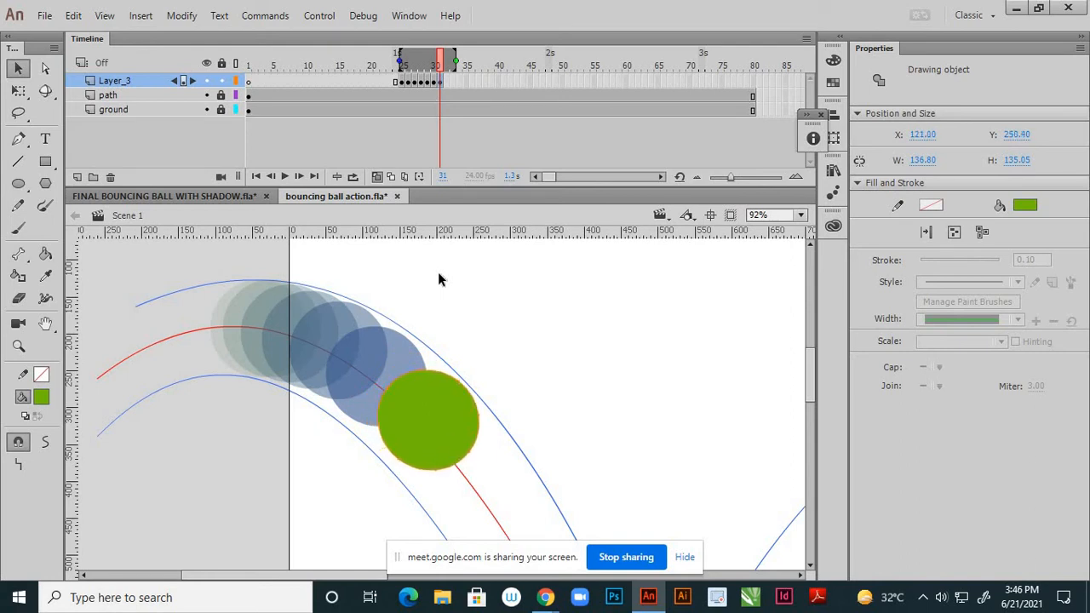
{"action": "key", "text": "Down"}
{"action": "key", "text": "Down"}
{"action": "key", "text": "Down"}
{"action": "key", "text": "Down"}
{"action": "key", "text": "Down"}
{"action": "key", "text": "Down"}
{"action": "key", "text": "Down"}
{"action": "key", "text": "Right"}
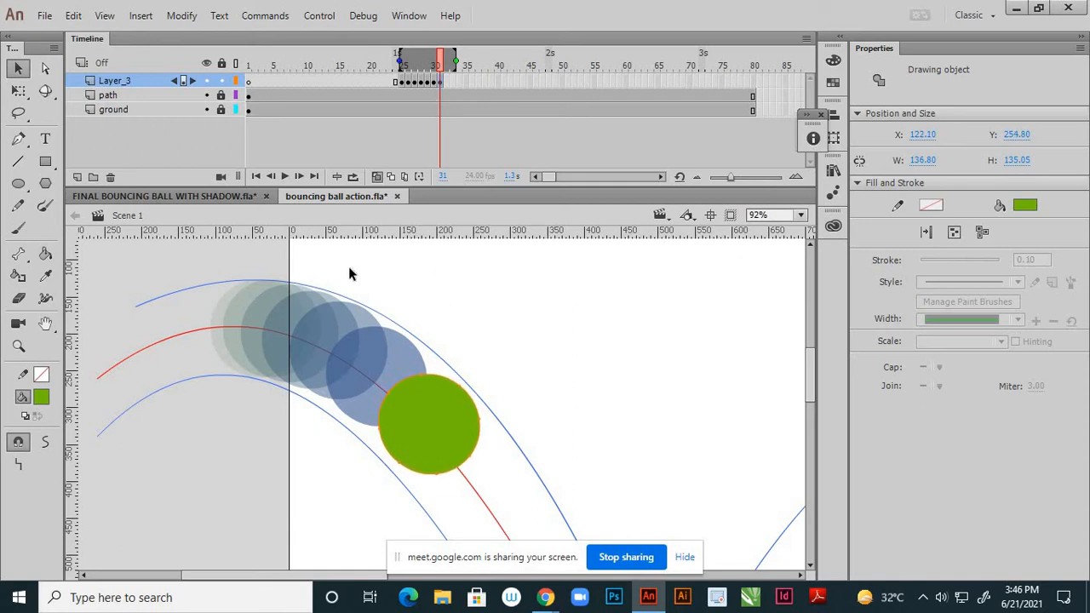
{"action": "scroll", "coordinate": [466, 394], "scroll_direction": "down", "scroll_amount": 2}
{"action": "scroll", "coordinate": [466, 393], "scroll_direction": "down", "scroll_amount": 2}
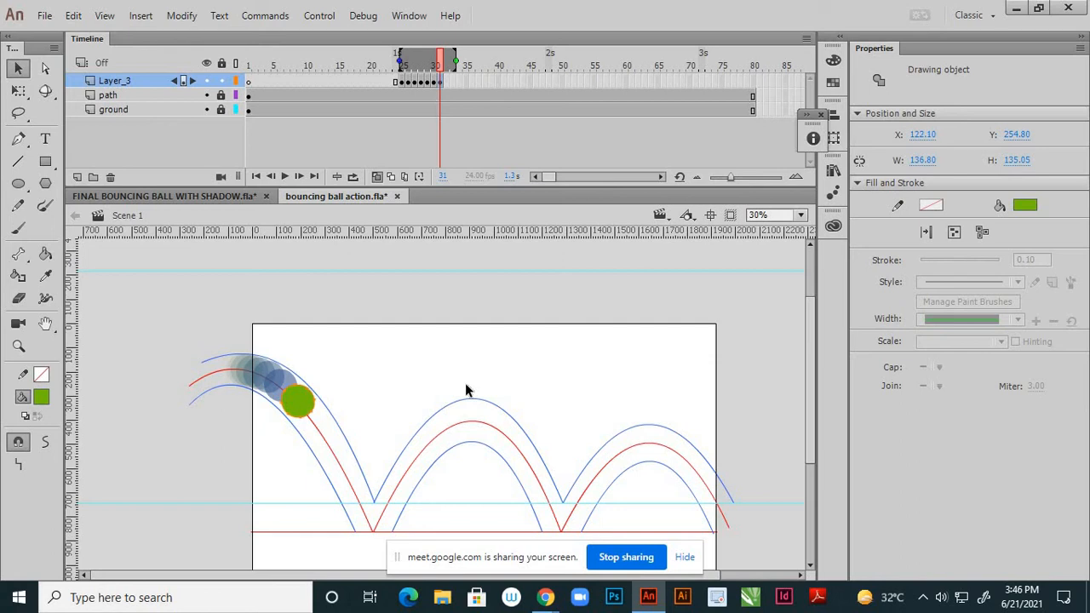
{"action": "key", "text": "Left"}
{"action": "key", "text": "Left"}
{"action": "key", "text": "Left"}
{"action": "scroll", "coordinate": [289, 411], "scroll_direction": "up", "scroll_amount": 1}
{"action": "scroll", "coordinate": [287, 409], "scroll_direction": "up", "scroll_amount": 1}
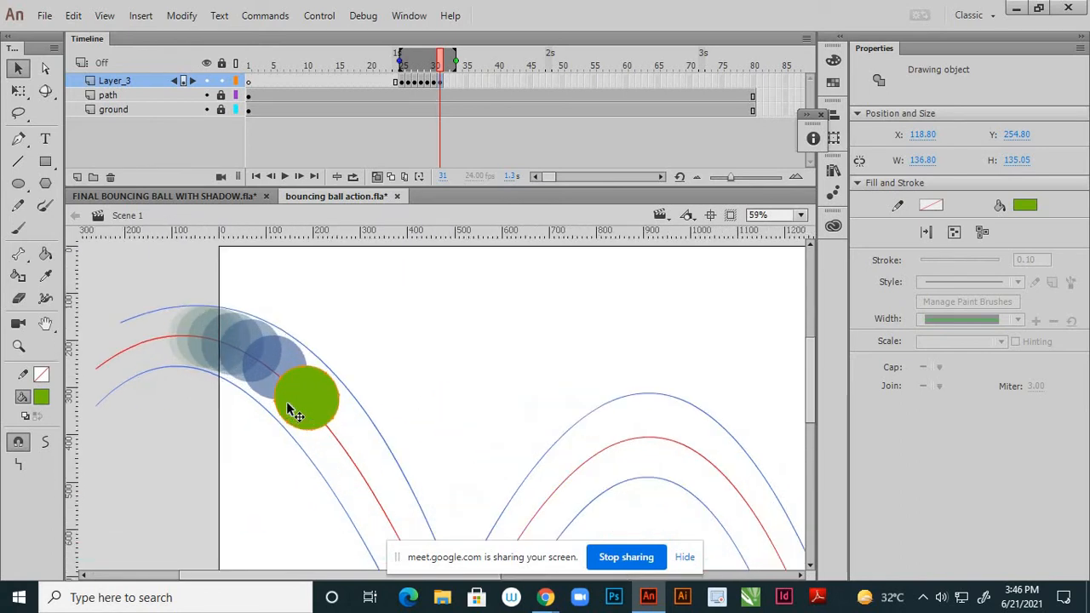
Stretch the ball on frame 31 to about 145 by 138 px with Free Transform and rotate it slightly clockwise to follow the path
{"action": "left_click", "coordinate": [19, 90]}
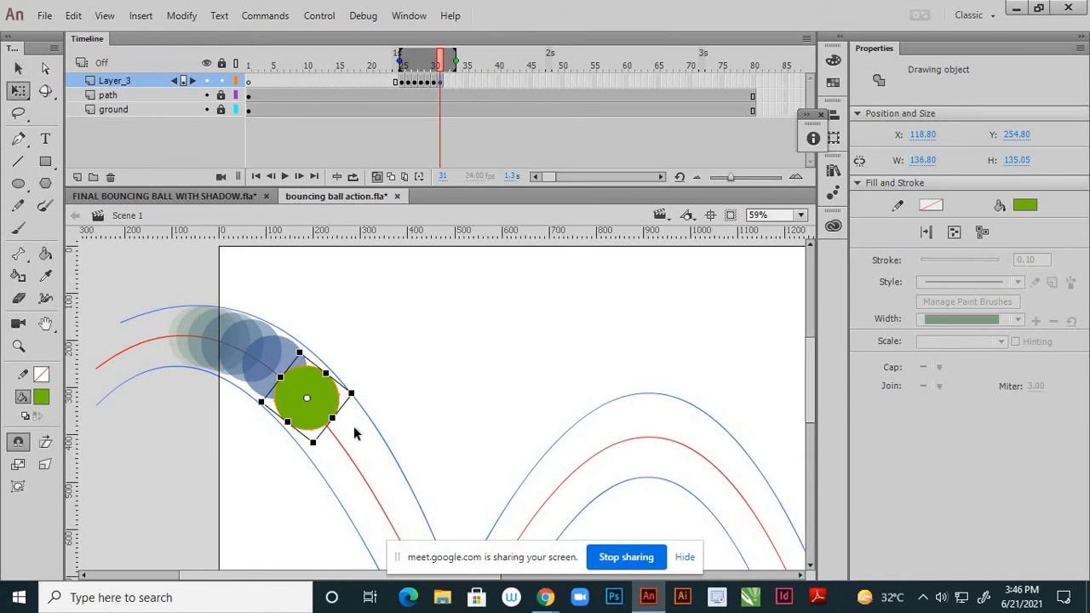
{"action": "scroll", "coordinate": [321, 432], "scroll_direction": "up", "scroll_amount": 1}
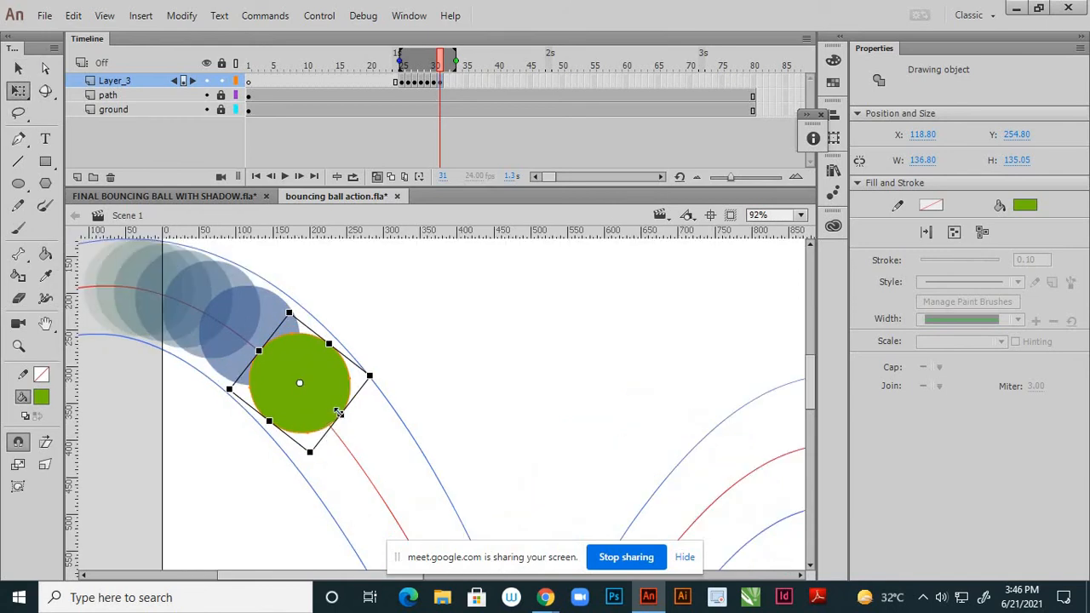
{"action": "left_click_drag", "start_coordinate": [338, 412], "coordinate": [340, 345]}
{"action": "scroll", "coordinate": [317, 361], "scroll_direction": "up", "scroll_amount": 1}
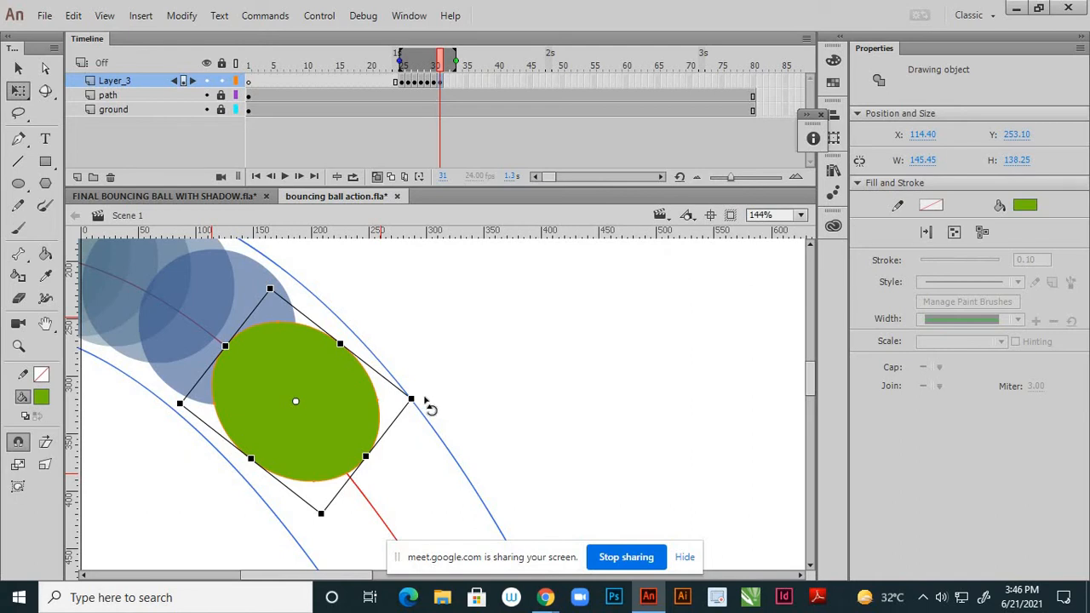
{"action": "left_click_drag", "start_coordinate": [425, 400], "coordinate": [421, 424]}
{"action": "left_click", "coordinate": [491, 327]}
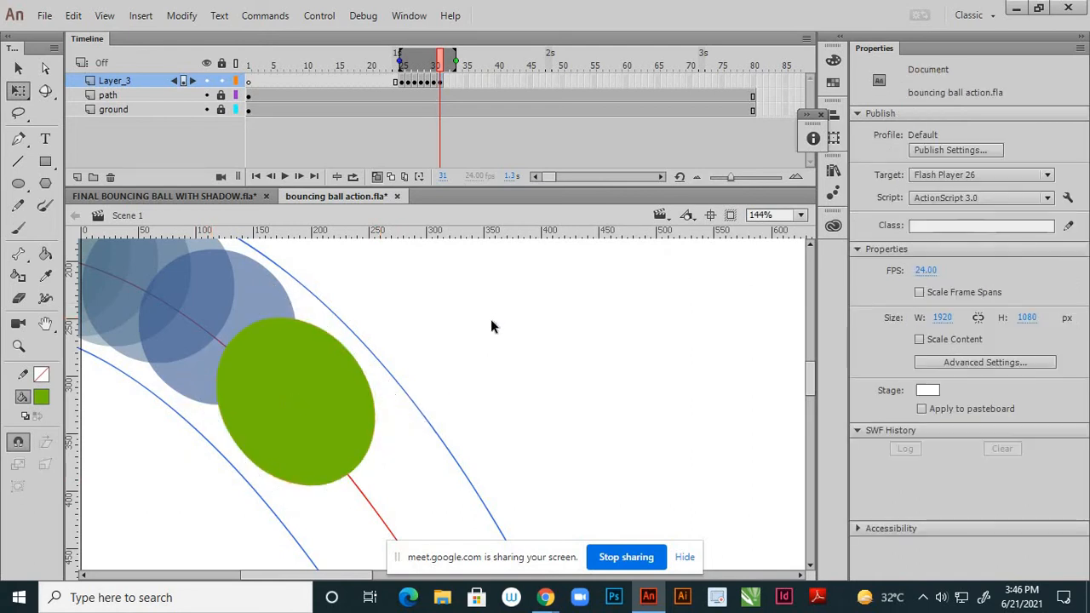
Insert a keyframe at frame 32 of Layer_3
{"action": "scroll", "coordinate": [490, 327], "scroll_direction": "down", "scroll_amount": 5}
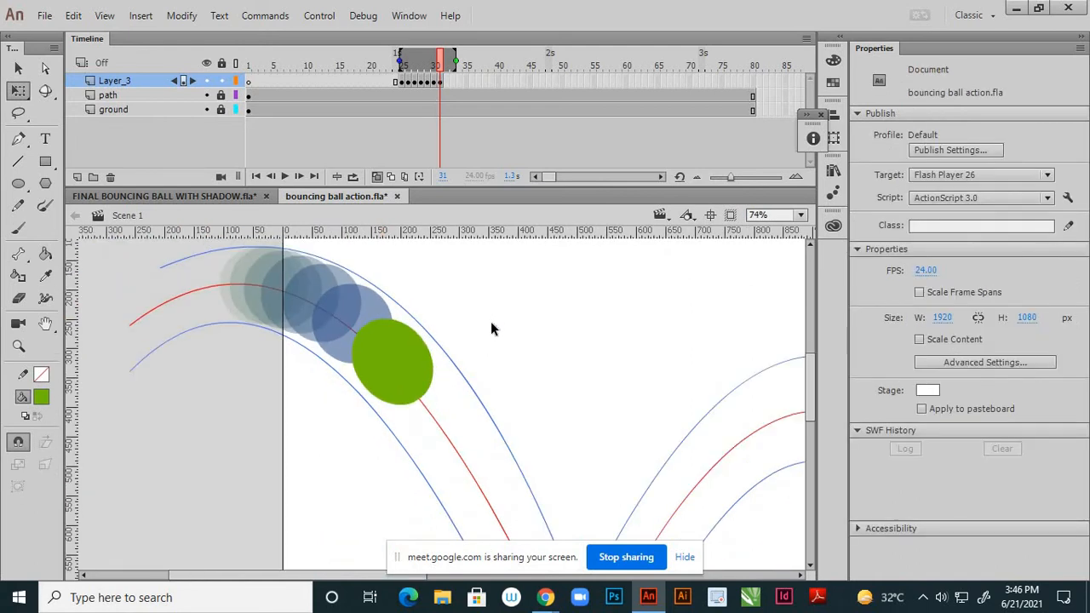
{"action": "left_click", "coordinate": [22, 71]}
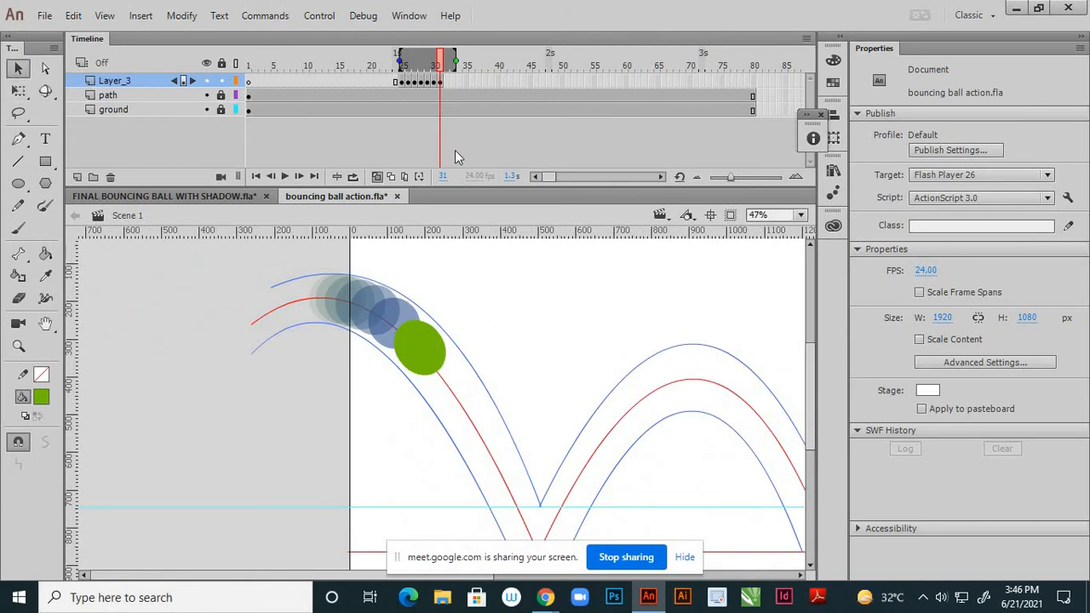
{"action": "right_click", "coordinate": [446, 81]}
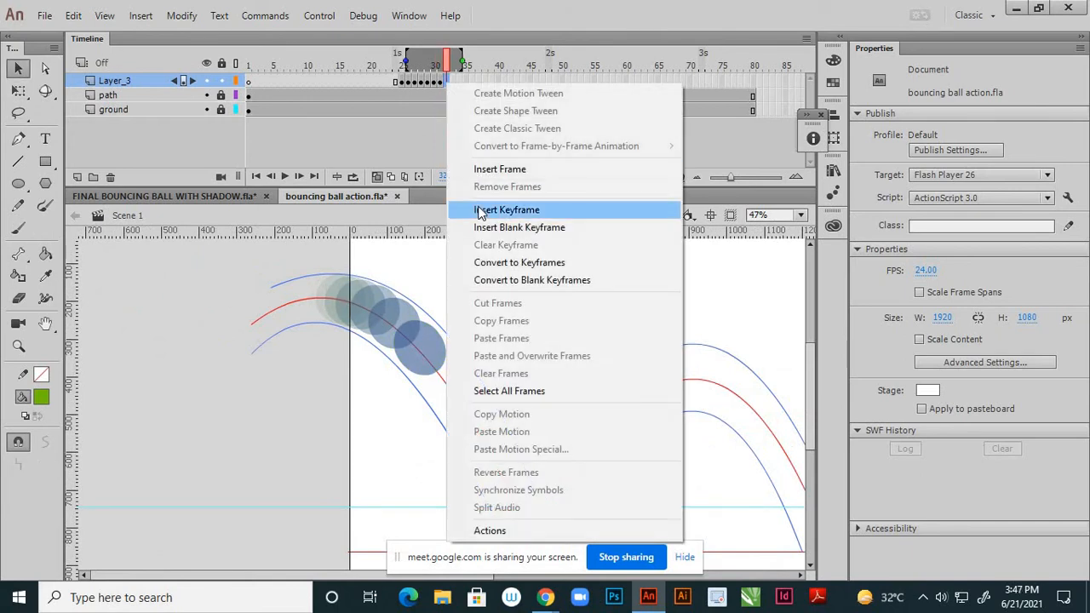
{"action": "left_click", "coordinate": [479, 211]}
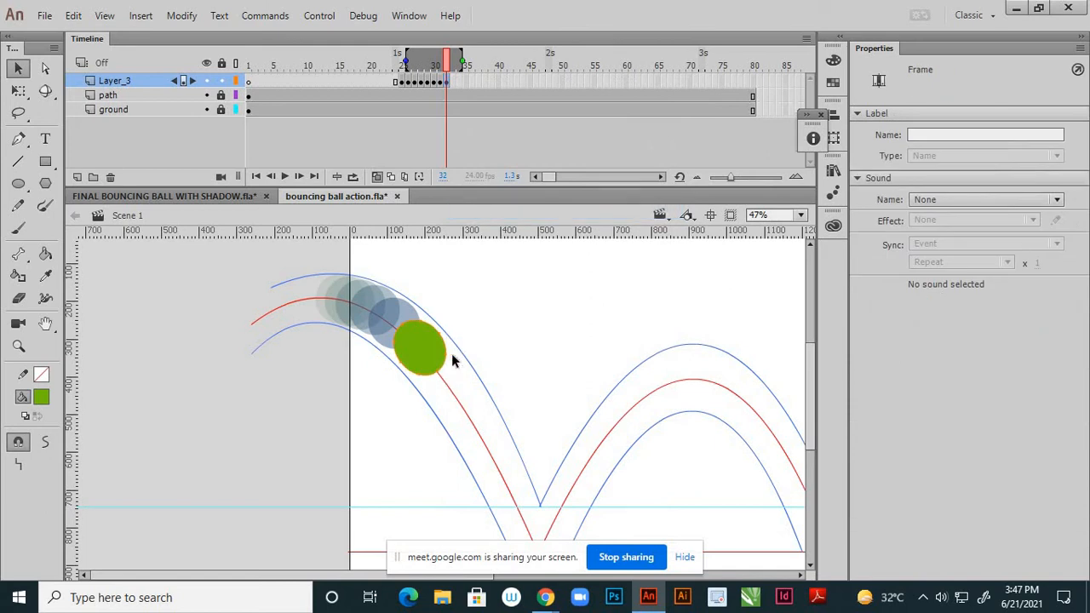
Nudge the ball on frame 32 right and down along the red path to about X 202, Y 359
{"action": "key", "text": "Right"}
{"action": "key", "text": "Right"}
{"action": "key", "text": "Right"}
{"action": "key", "text": "Right"}
{"action": "key", "text": "Right"}
{"action": "key", "text": "Right"}
{"action": "key", "text": "Right"}
{"action": "key", "text": "Right"}
{"action": "key", "text": "Right"}
{"action": "key", "text": "Right"}
{"action": "key", "text": "Right"}
{"action": "key", "text": "Right"}
{"action": "key", "text": "Right"}
{"action": "key", "text": "Right"}
{"action": "key", "text": "Right"}
{"action": "key", "text": "Right"}
{"action": "key", "text": "Right"}
{"action": "key", "text": "Right"}
{"action": "key", "text": "Down"}
{"action": "key", "text": "Down"}
{"action": "key", "text": "Down"}
{"action": "key", "text": "Down"}
{"action": "key", "text": "Down"}
{"action": "key", "text": "Down"}
{"action": "key", "text": "Down"}
{"action": "key", "text": "Down"}
{"action": "key", "text": "Down"}
{"action": "key", "text": "Down"}
{"action": "key", "text": "Down"}
{"action": "key", "text": "Down"}
{"action": "key", "text": "Down"}
{"action": "key", "text": "Down"}
{"action": "key", "text": "Down"}
{"action": "key", "text": "Down"}
{"action": "key", "text": "Down"}
{"action": "key", "text": "Down"}
{"action": "key", "text": "Down"}
{"action": "key", "text": "Down"}
{"action": "key", "text": "Down"}
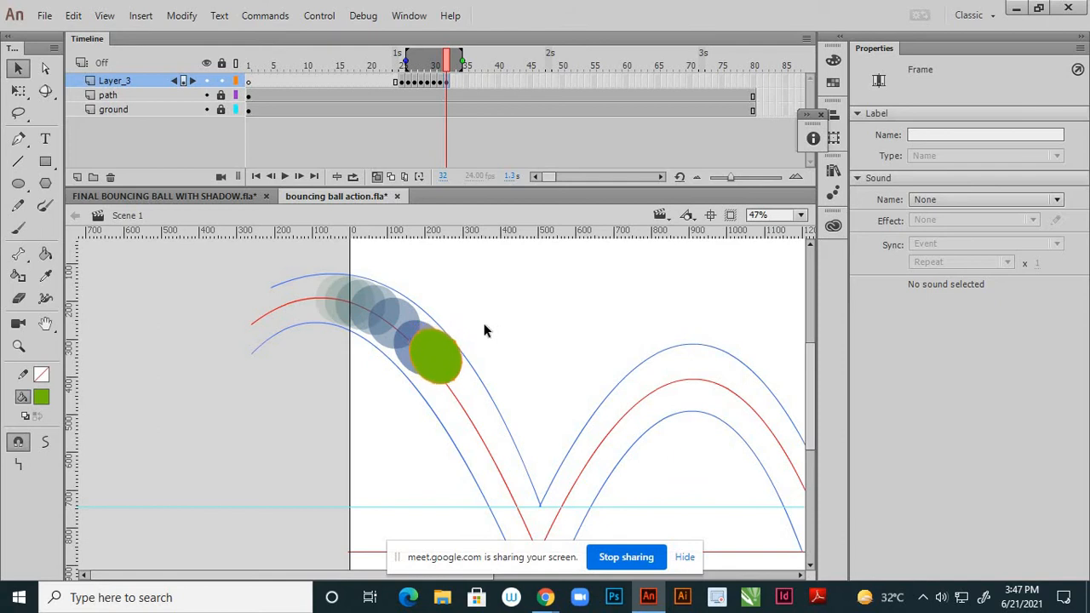
{"action": "key", "text": "Down"}
{"action": "key", "text": "Down"}
{"action": "key", "text": "Down"}
{"action": "key", "text": "Down"}
{"action": "key", "text": "Down"}
{"action": "key", "text": "Down"}
{"action": "key", "text": "Down"}
{"action": "key", "text": "Down"}
{"action": "key", "text": "Down"}
{"action": "key", "text": "Down"}
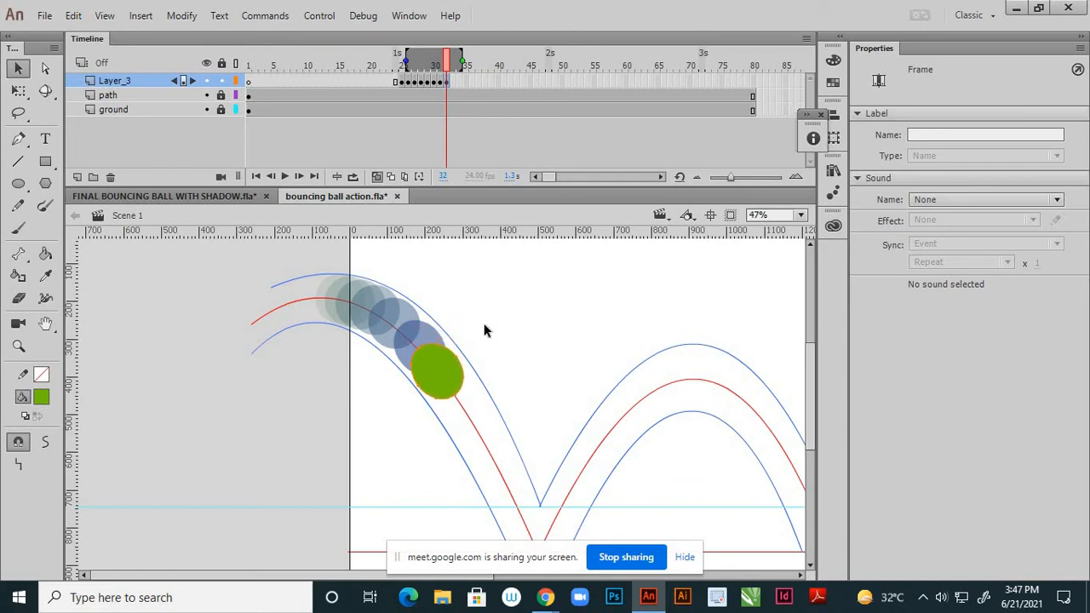
{"action": "key", "text": "Right"}
{"action": "key", "text": "Right"}
{"action": "key", "text": "Right"}
{"action": "key", "text": "Right"}
{"action": "key", "text": "Right"}
{"action": "key", "text": "Right"}
{"action": "key", "text": "Right"}
{"action": "key", "text": "Right"}
{"action": "key", "text": "Right"}
{"action": "key", "text": "Right"}
{"action": "key", "text": "Right"}
{"action": "key", "text": "Down"}
{"action": "key", "text": "Down"}
{"action": "key", "text": "Down"}
{"action": "key", "text": "Down"}
{"action": "key", "text": "Down"}
{"action": "key", "text": "Down"}
{"action": "key", "text": "Down"}
{"action": "key", "text": "Down"}
{"action": "key", "text": "Down"}
{"action": "key", "text": "Down"}
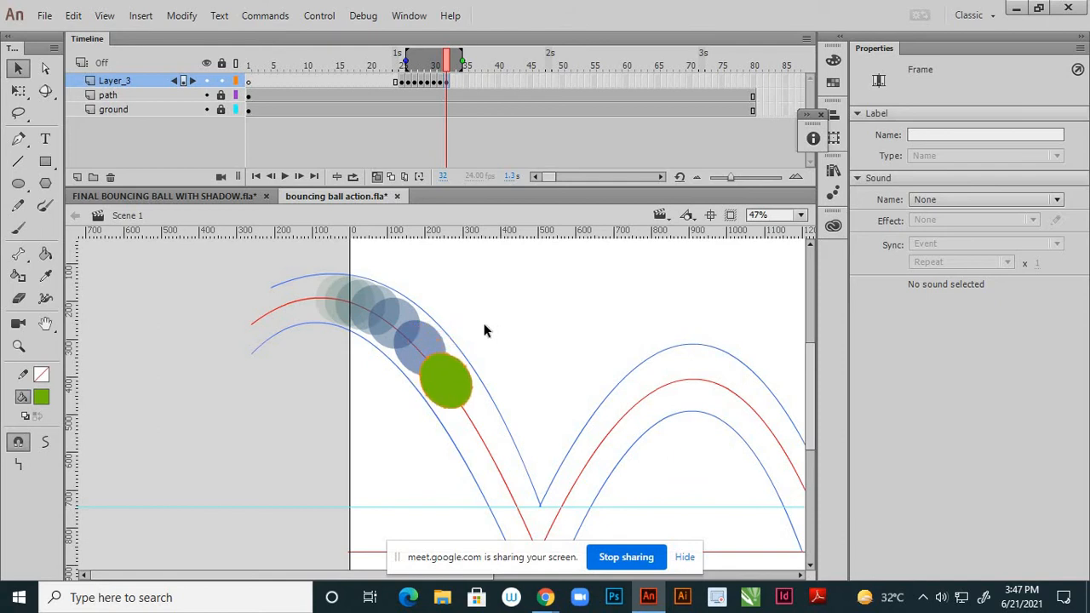
{"action": "key", "text": "Right"}
{"action": "key", "text": "Right"}
{"action": "key", "text": "Right"}
{"action": "key", "text": "Right"}
{"action": "key", "text": "Right"}
{"action": "key", "text": "Right"}
{"action": "key", "text": "Right"}
{"action": "key", "text": "Right"}
{"action": "key", "text": "Down"}
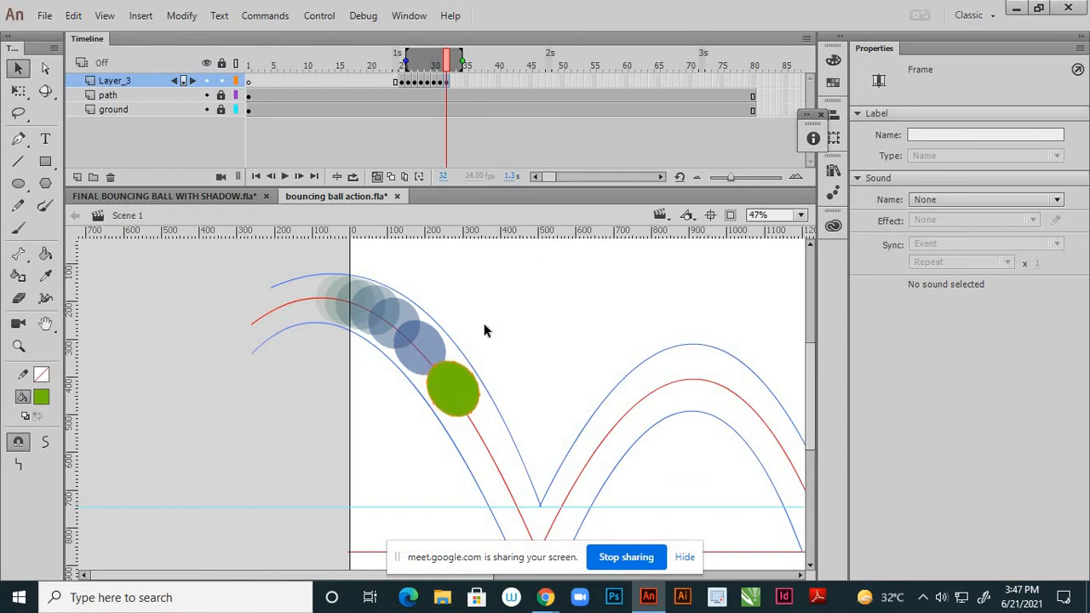
{"action": "key", "text": "Left"}
{"action": "key", "text": "Left"}
Stretch the ball on frame 32 to about 142 by 157 px with Free Transform, tilted along the red path at about X 195, Y 354
{"action": "scroll", "coordinate": [456, 388], "scroll_direction": "up", "scroll_amount": 2}
{"action": "left_click", "coordinate": [19, 92]}
{"action": "left_click", "coordinate": [445, 432]}
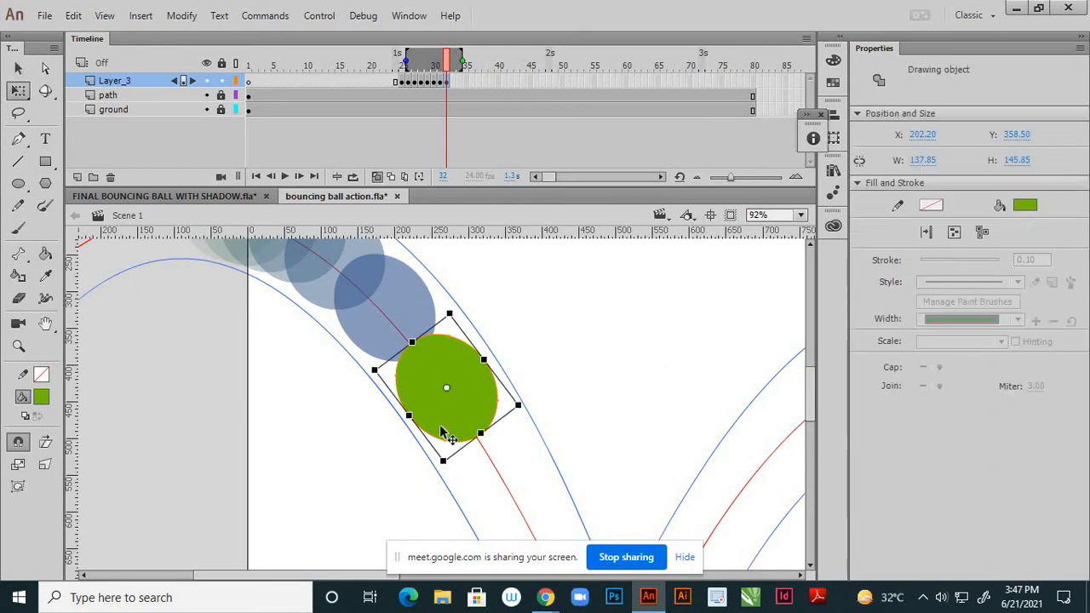
{"action": "left_click_drag", "start_coordinate": [480, 436], "coordinate": [489, 455]}
{"action": "scroll", "coordinate": [484, 360], "scroll_direction": "up", "scroll_amount": 1}
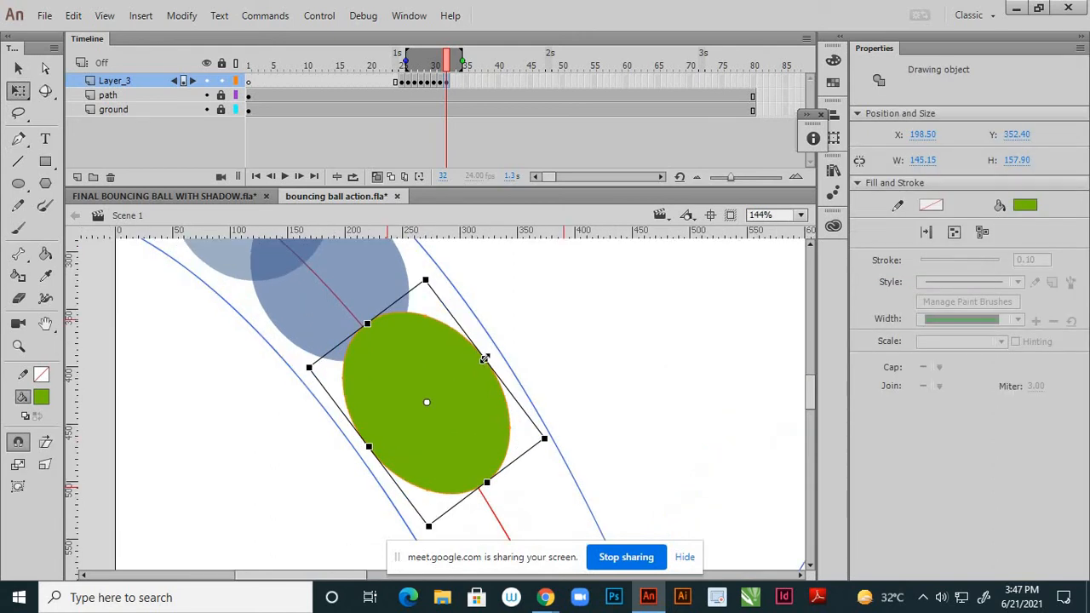
{"action": "left_click_drag", "start_coordinate": [482, 360], "coordinate": [482, 360]}
{"action": "left_click_drag", "start_coordinate": [548, 440], "coordinate": [550, 460]}
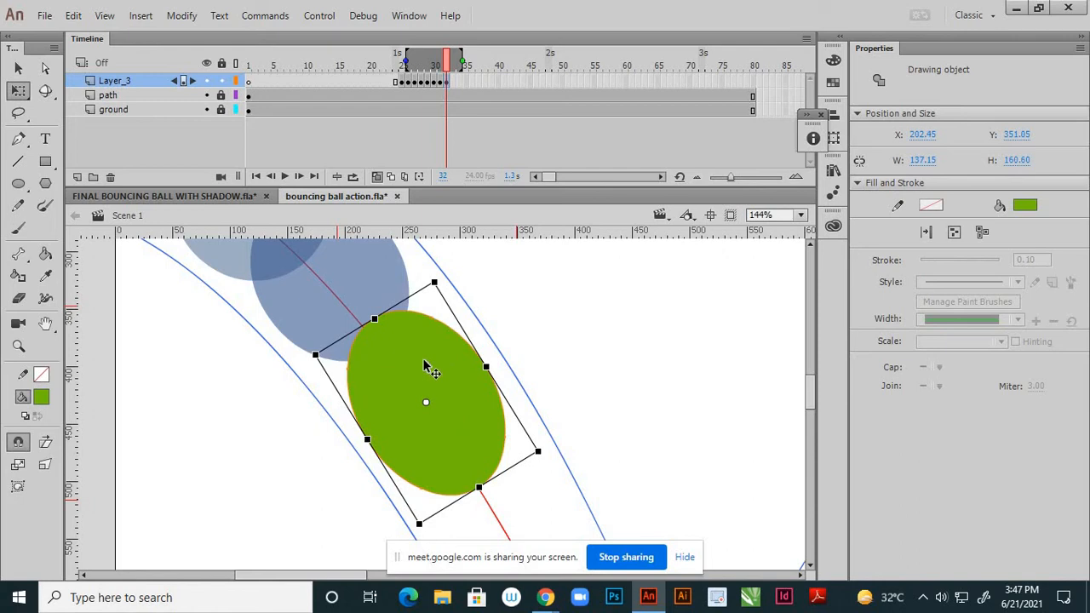
{"action": "left_click_drag", "start_coordinate": [426, 366], "coordinate": [421, 367]}
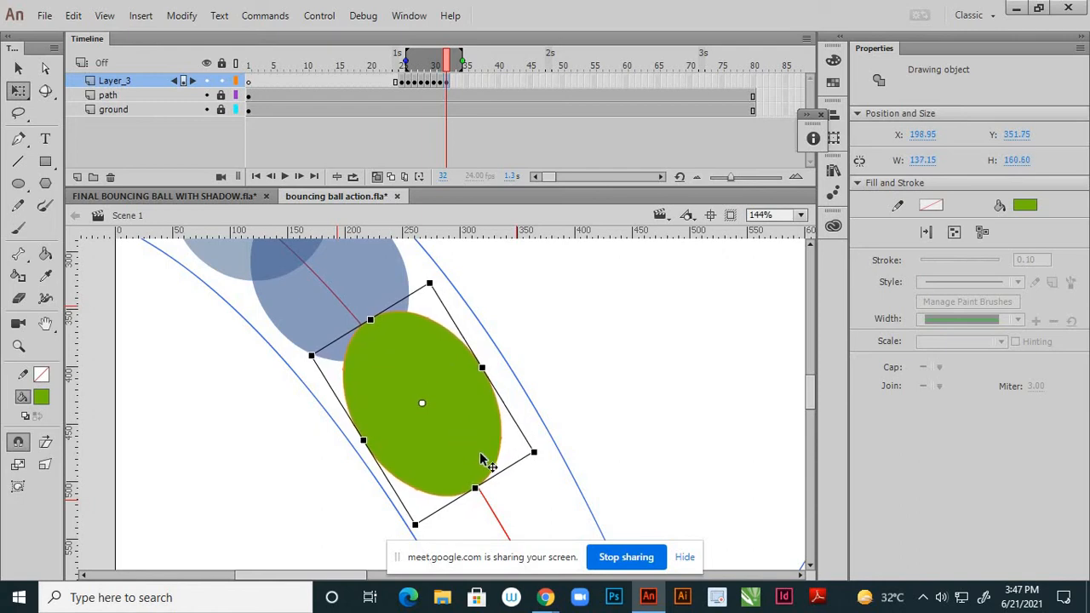
{"action": "left_click_drag", "start_coordinate": [481, 459], "coordinate": [545, 451]}
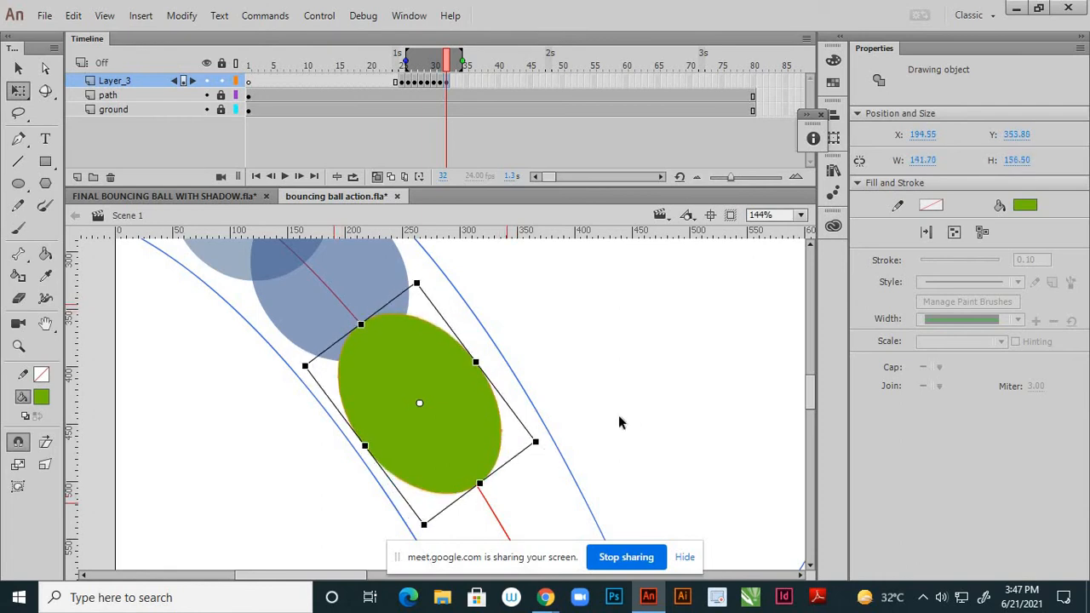
{"action": "left_click", "coordinate": [531, 372]}
Insert a keyframe at frame 33 of Layer_3
{"action": "scroll", "coordinate": [416, 369], "scroll_direction": "down", "scroll_amount": 3}
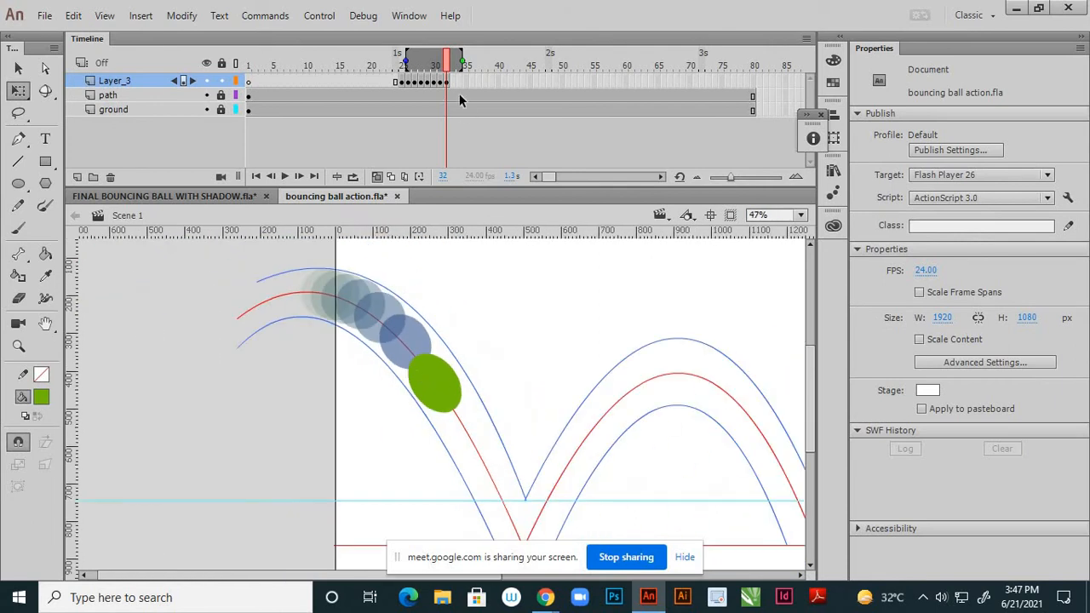
{"action": "left_click", "coordinate": [450, 82]}
{"action": "right_click", "coordinate": [449, 81]}
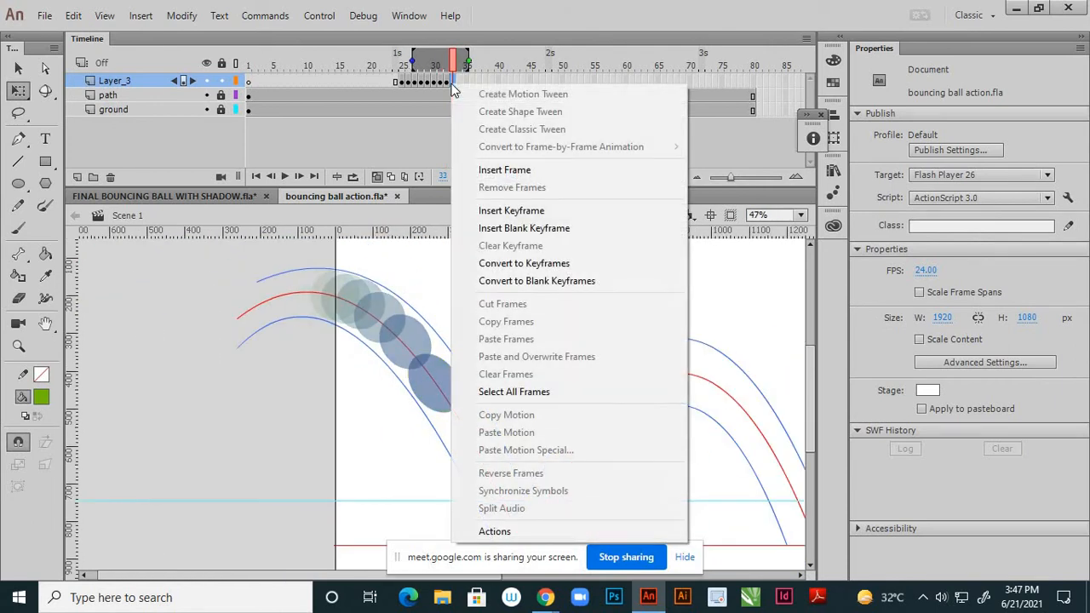
{"action": "left_click", "coordinate": [497, 213]}
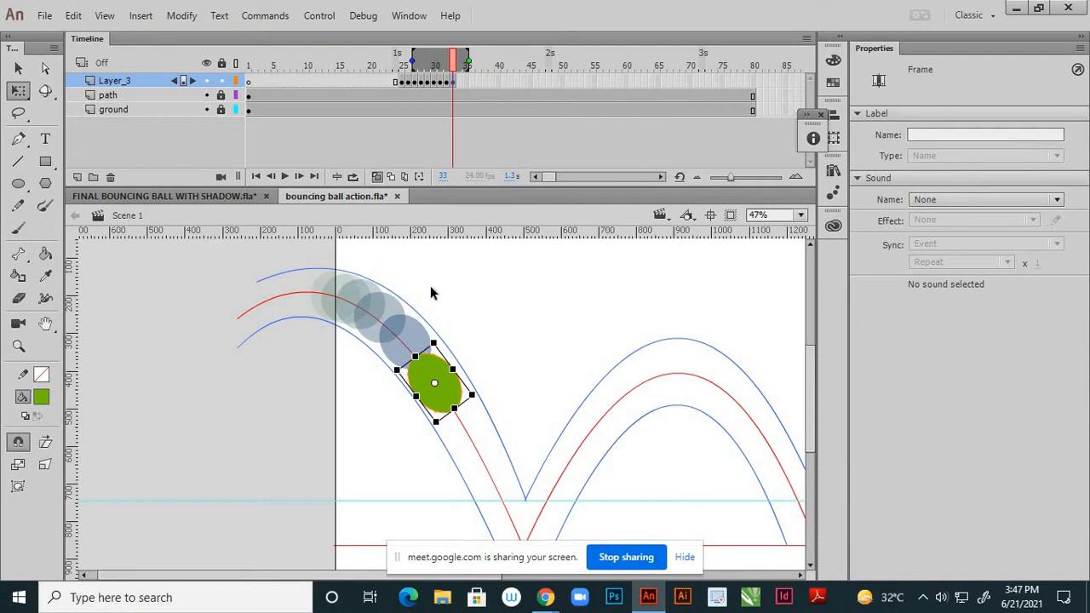
Nudge the ball on frame 33 right and down along the red path to about X 241, Y 434
{"action": "key", "text": "v"}
{"action": "key", "text": "Right"}
{"action": "key", "text": "Right"}
{"action": "key", "text": "Right"}
{"action": "key", "text": "Right"}
{"action": "key", "text": "Right"}
{"action": "key", "text": "Right"}
{"action": "key", "text": "Right"}
{"action": "key", "text": "Right"}
{"action": "key", "text": "Right"}
{"action": "key", "text": "Right"}
{"action": "key", "text": "Right"}
{"action": "key", "text": "Right"}
{"action": "key", "text": "Right"}
{"action": "key", "text": "Right"}
{"action": "key", "text": "Right"}
{"action": "key", "text": "Right"}
{"action": "key", "text": "Right"}
{"action": "key", "text": "Right"}
{"action": "key", "text": "Right"}
{"action": "key", "text": "Right"}
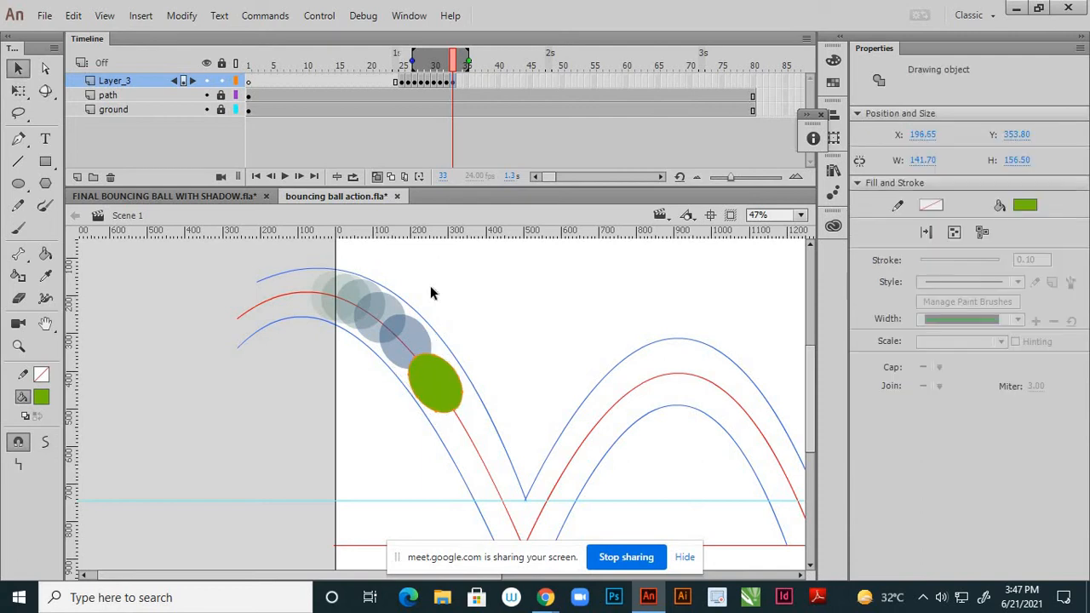
{"action": "key", "text": "Down"}
{"action": "key", "text": "Down"}
{"action": "key", "text": "Down"}
{"action": "key", "text": "Down"}
{"action": "key", "text": "Down"}
{"action": "key", "text": "Down"}
{"action": "key", "text": "Down"}
{"action": "key", "text": "Down"}
{"action": "key", "text": "Down"}
{"action": "key", "text": "Down"}
{"action": "key", "text": "Down"}
{"action": "key", "text": "Down"}
{"action": "key", "text": "Down"}
{"action": "key", "text": "Down"}
{"action": "key", "text": "Down"}
{"action": "key", "text": "Down"}
{"action": "key", "text": "Down"}
{"action": "key", "text": "Down"}
{"action": "key", "text": "Down"}
{"action": "key", "text": "Down"}
{"action": "key", "text": "Down"}
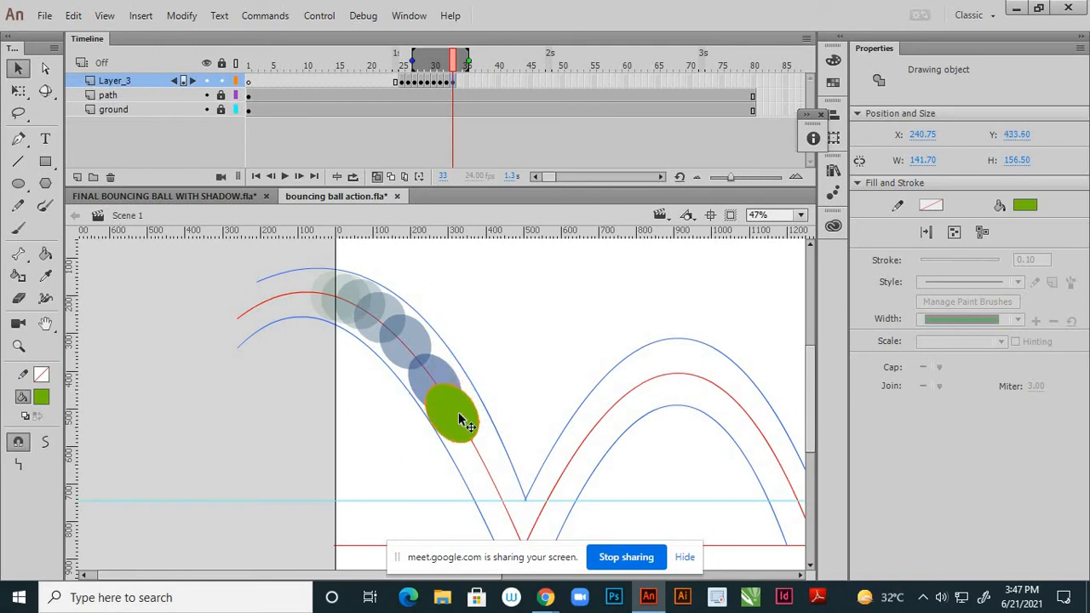
Move the ball on frame 33 down to the ground line at the end of the first arc, about X 392, Y 706
{"action": "left_click_drag", "start_coordinate": [458, 411], "coordinate": [493, 471]}
{"action": "scroll", "coordinate": [490, 335], "scroll_direction": "down", "scroll_amount": 2}
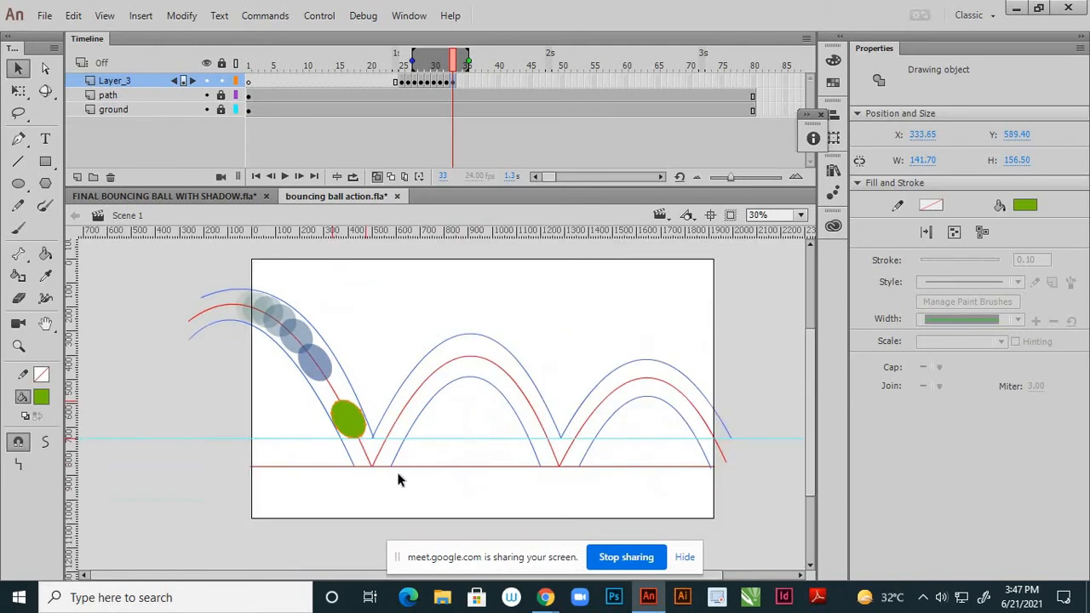
{"action": "scroll", "coordinate": [323, 428], "scroll_direction": "up", "scroll_amount": 2}
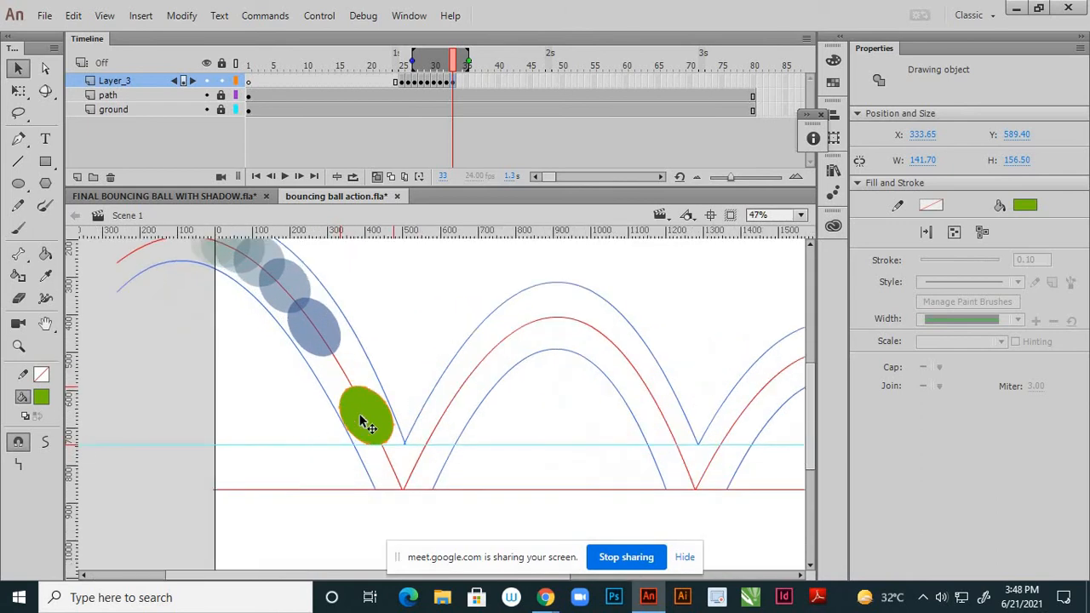
{"action": "left_click_drag", "start_coordinate": [368, 414], "coordinate": [387, 460]}
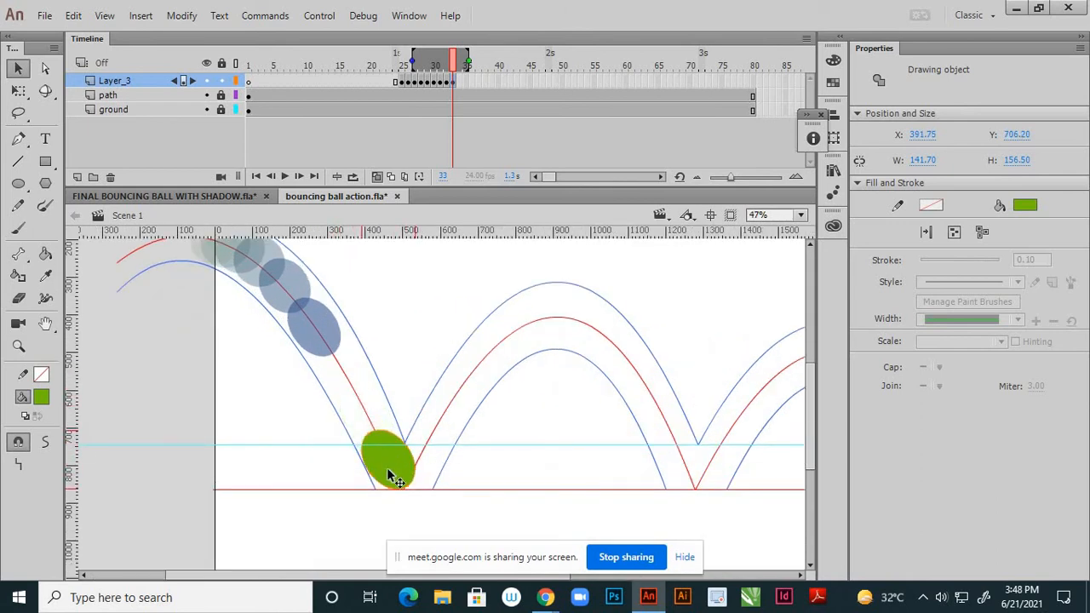
Move the ball on frame 32 further down the red path to about X 223, Y 392
{"action": "left_click", "coordinate": [447, 83]}
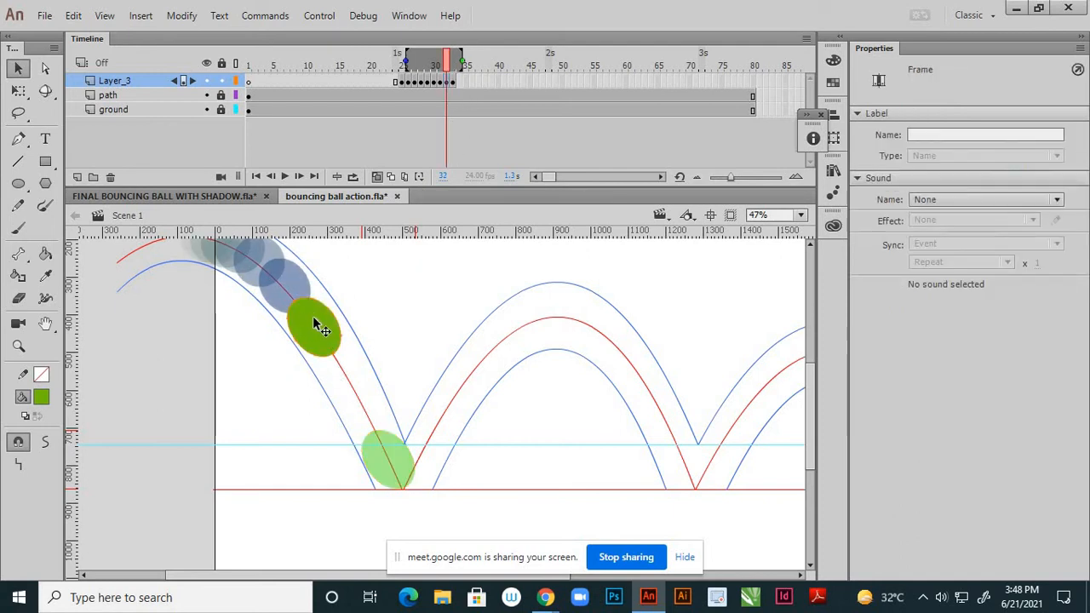
{"action": "left_click_drag", "start_coordinate": [317, 322], "coordinate": [324, 336]}
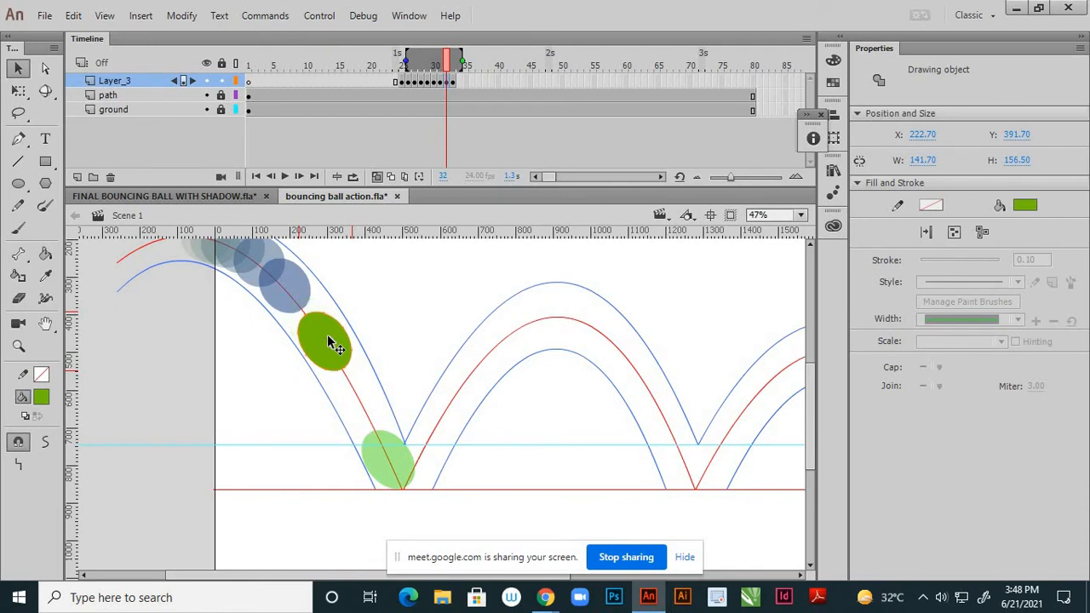
Stretch and narrow the ball on frame 33 with Free Transform and rotate it clockwise to follow the path, about 124 by 196 px overall
{"action": "left_click", "coordinate": [453, 83]}
{"action": "scroll", "coordinate": [393, 459], "scroll_direction": "up", "scroll_amount": 2}
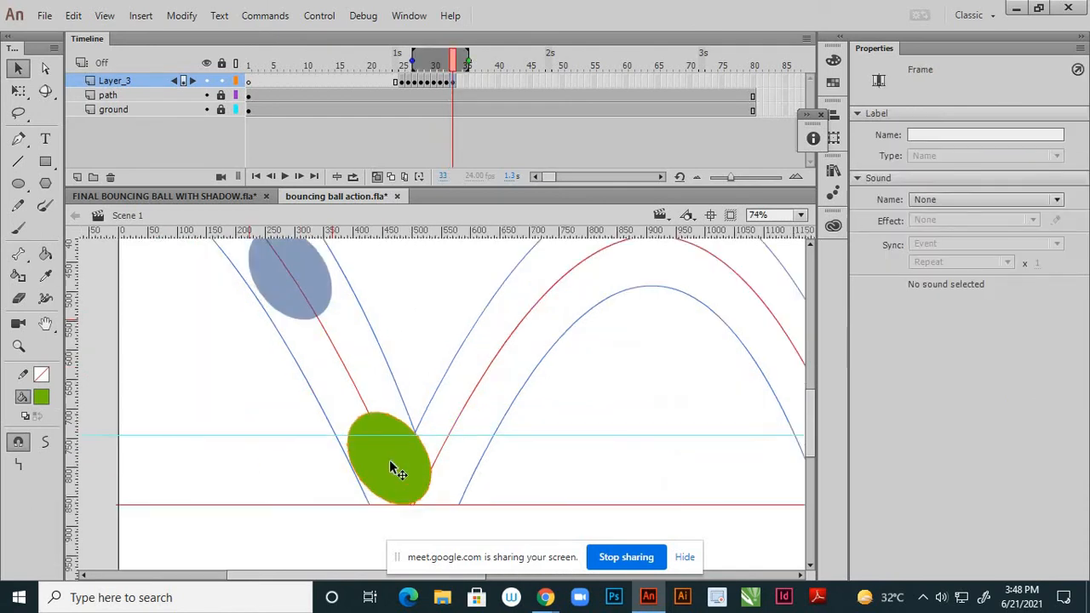
{"action": "scroll", "coordinate": [393, 467], "scroll_direction": "up", "scroll_amount": 1}
{"action": "left_click", "coordinate": [394, 467]}
{"action": "key", "text": "q"}
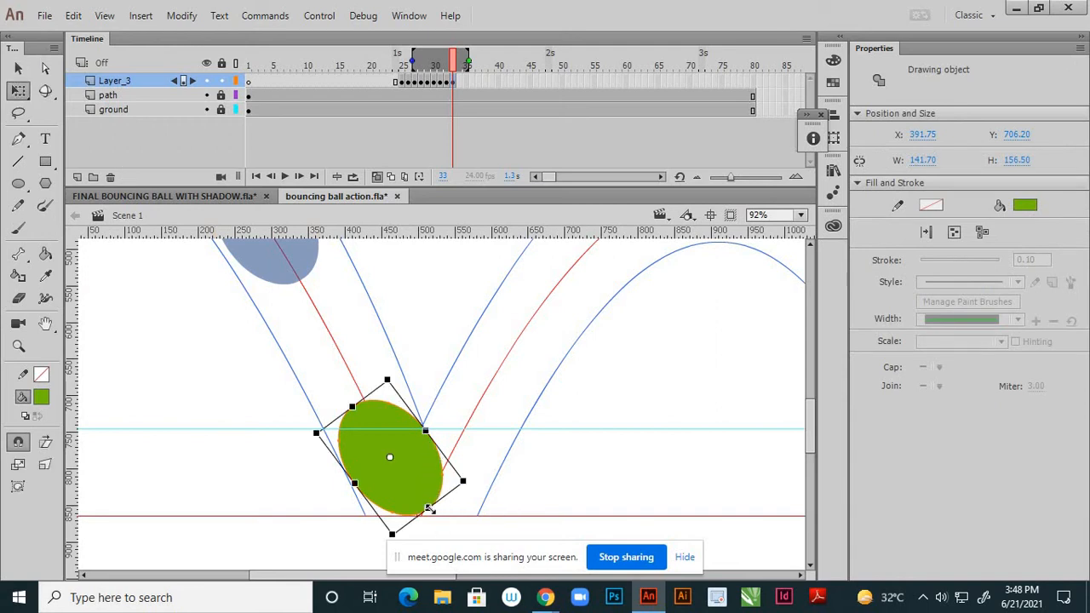
{"action": "left_click_drag", "start_coordinate": [429, 508], "coordinate": [435, 517]}
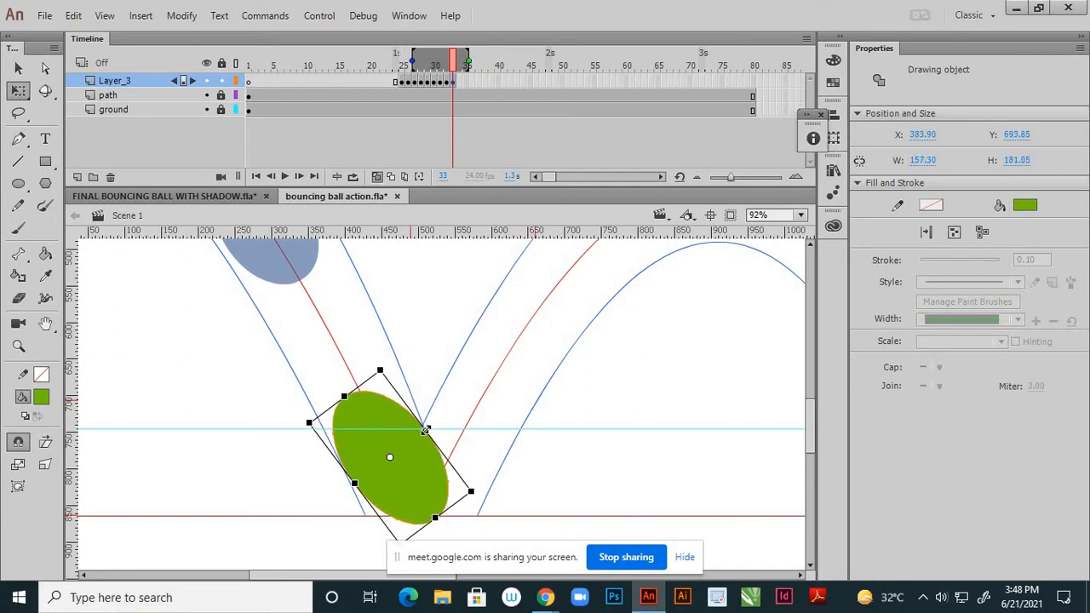
{"action": "left_click_drag", "start_coordinate": [424, 432], "coordinate": [362, 400]}
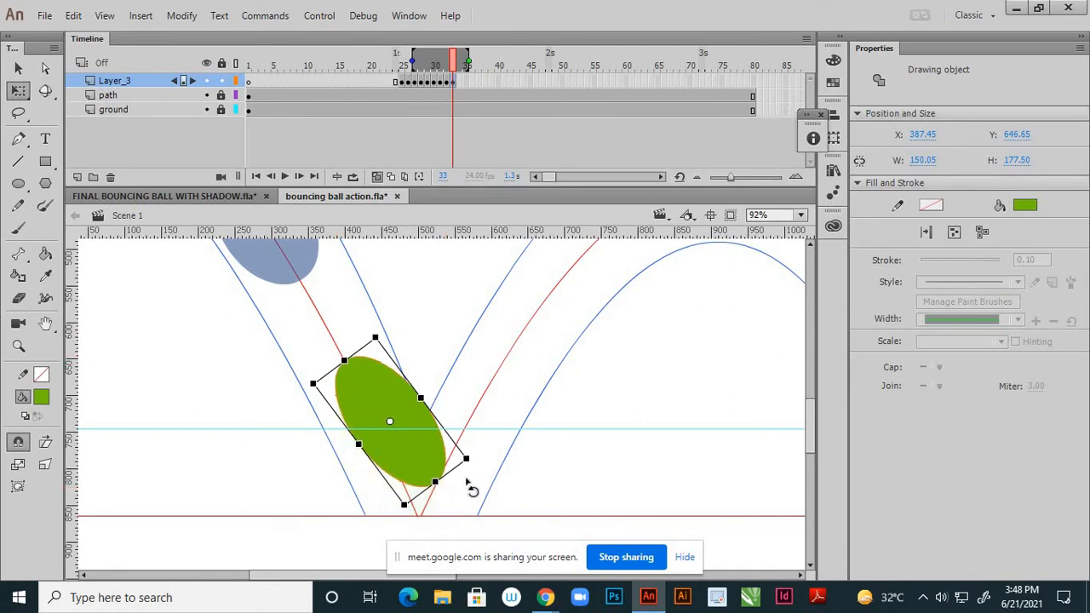
{"action": "left_click_drag", "start_coordinate": [466, 483], "coordinate": [463, 488]}
{"action": "scroll", "coordinate": [431, 407], "scroll_direction": "up", "scroll_amount": 2}
{"action": "scroll", "coordinate": [430, 406], "scroll_direction": "down", "scroll_amount": 4}
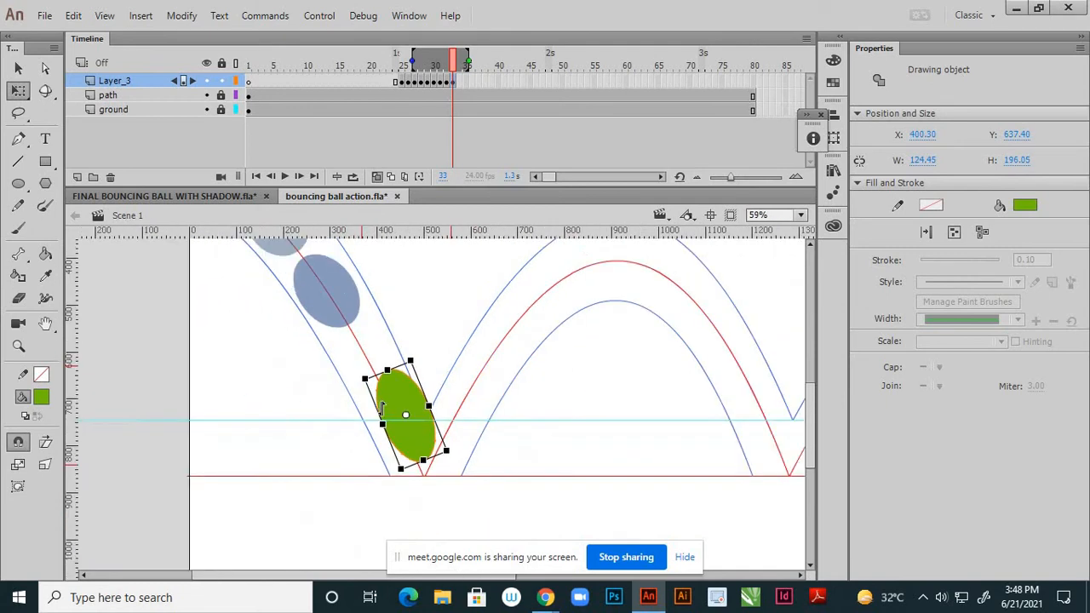
Position the stretched ball on frame 33 so it touches the ground line on the red path, at about X 387, Y 667
{"action": "left_click_drag", "start_coordinate": [404, 398], "coordinate": [396, 412]}
{"action": "scroll", "coordinate": [509, 474], "scroll_direction": "up", "scroll_amount": 3}
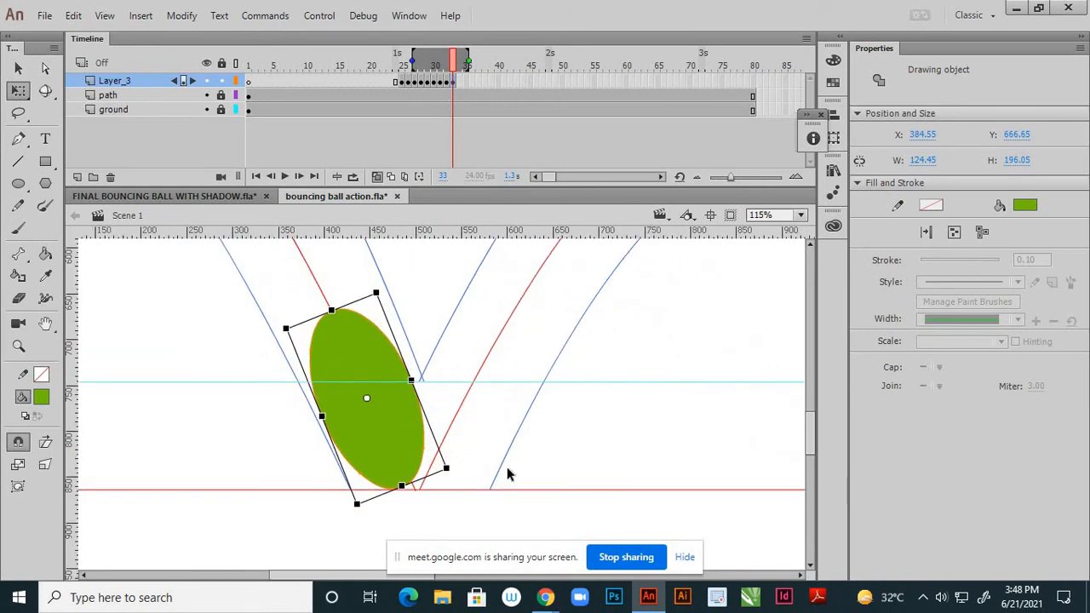
{"action": "key", "text": "Right"}
{"action": "key", "text": "Right"}
{"action": "key", "text": "Right"}
{"action": "key", "text": "Right"}
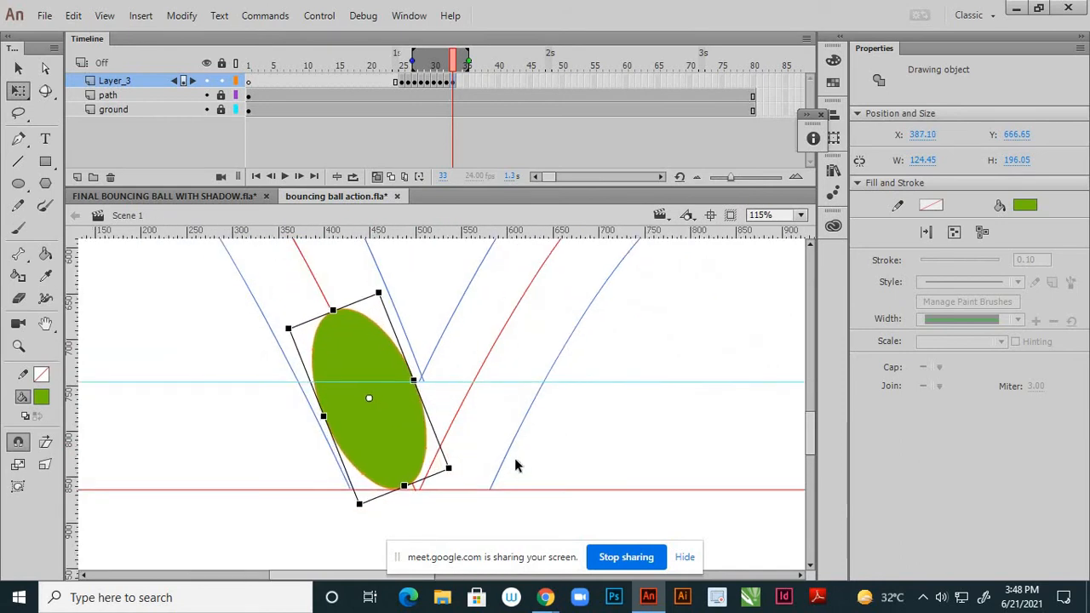
Shift the stretched ball on frame 33 slightly right along the ground line to about X 394, Y 667
{"action": "key", "text": "Right"}
{"action": "key", "text": "Right"}
{"action": "key", "text": "Right"}
{"action": "key", "text": "Right"}
{"action": "key", "text": "Right"}
{"action": "key", "text": "Right"}
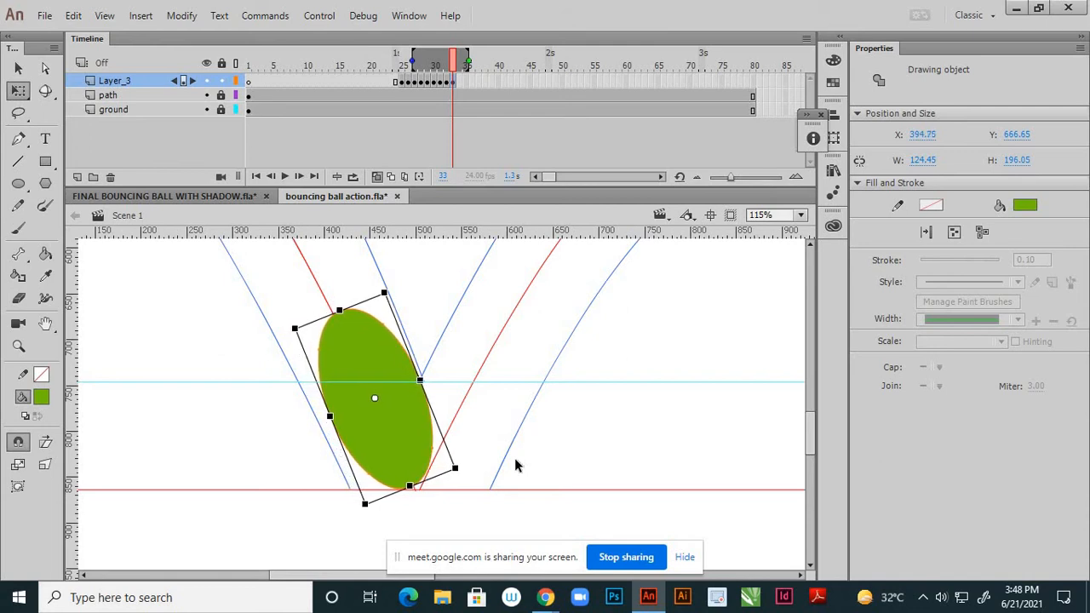
{"action": "scroll", "coordinate": [415, 490], "scroll_direction": "up", "scroll_amount": 5}
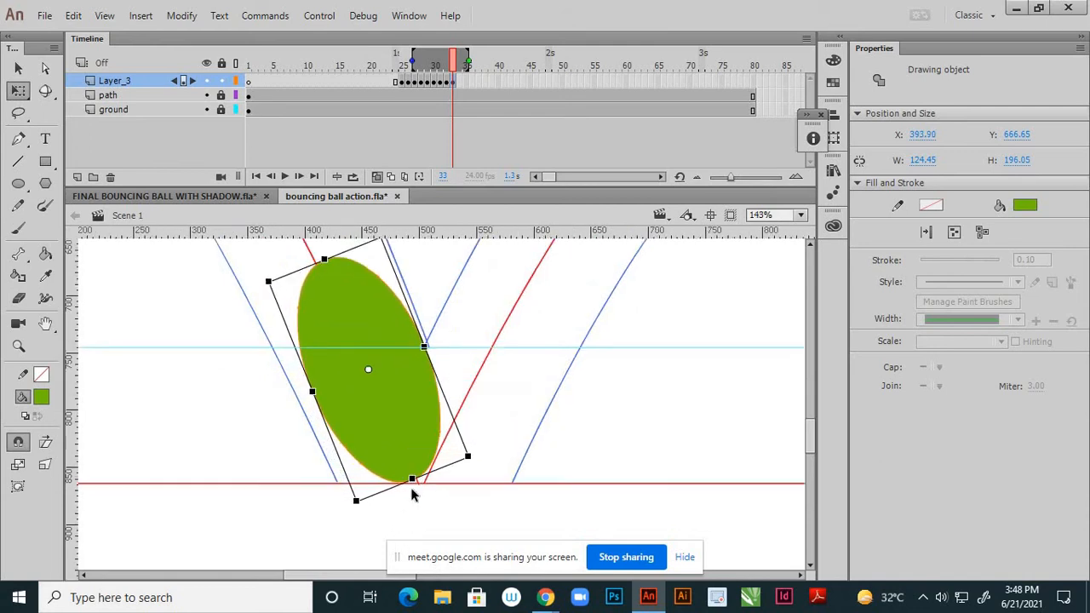
{"action": "left_click_drag", "start_coordinate": [425, 415], "coordinate": [425, 419]}
{"action": "left_click", "coordinate": [428, 519]}
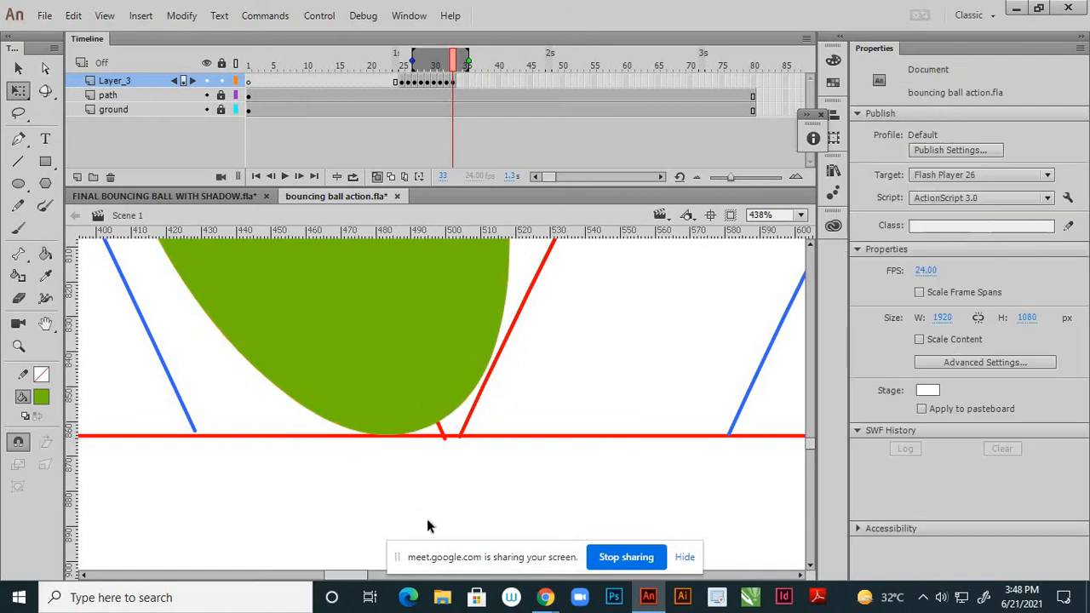
{"action": "scroll", "coordinate": [430, 519], "scroll_direction": "down", "scroll_amount": 7}
{"action": "scroll", "coordinate": [434, 460], "scroll_direction": "down", "scroll_amount": 2}
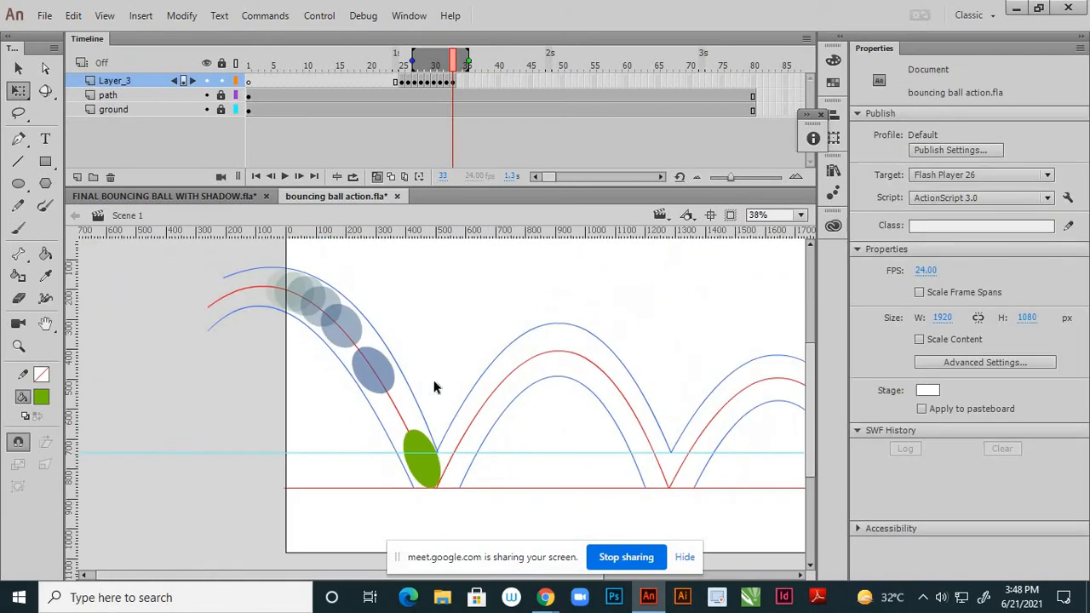
Preview the ball's fall without onion skinning by loop-playing frames 1 to 33, with looping switched off again at the end
{"action": "left_click", "coordinate": [377, 176]}
{"action": "left_click_drag", "start_coordinate": [453, 59], "coordinate": [404, 150]}
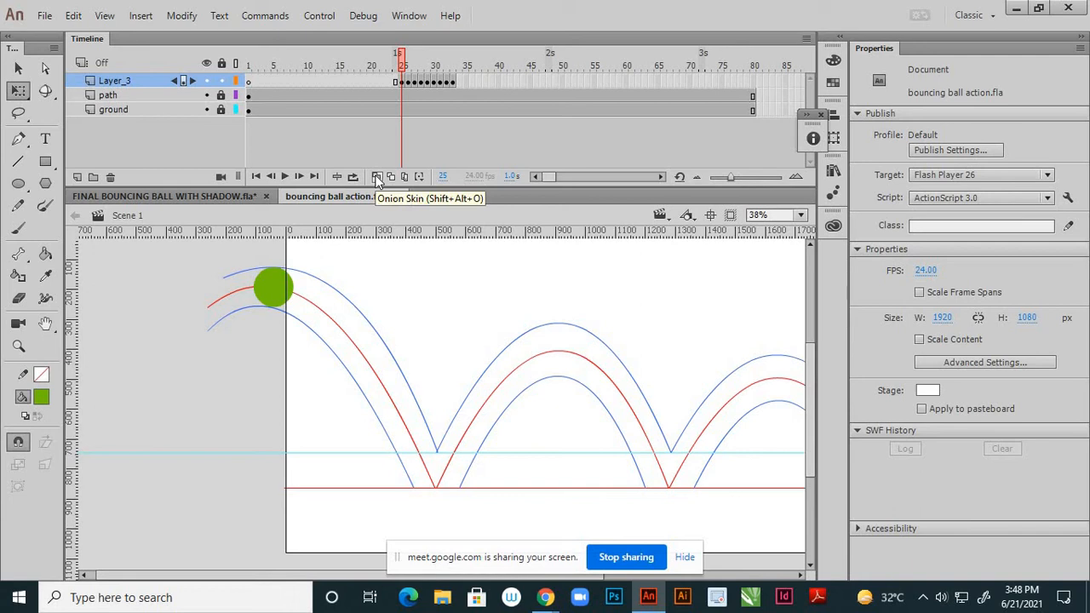
{"action": "left_click", "coordinate": [355, 177]}
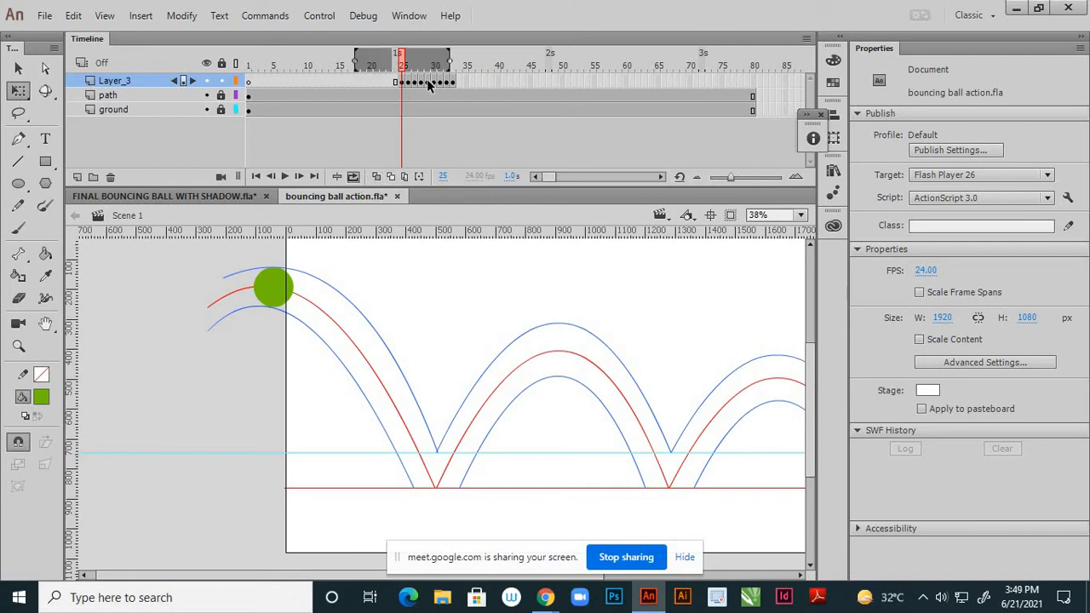
{"action": "left_click_drag", "start_coordinate": [448, 63], "coordinate": [456, 63]}
{"action": "left_click_drag", "start_coordinate": [336, 63], "coordinate": [247, 64]}
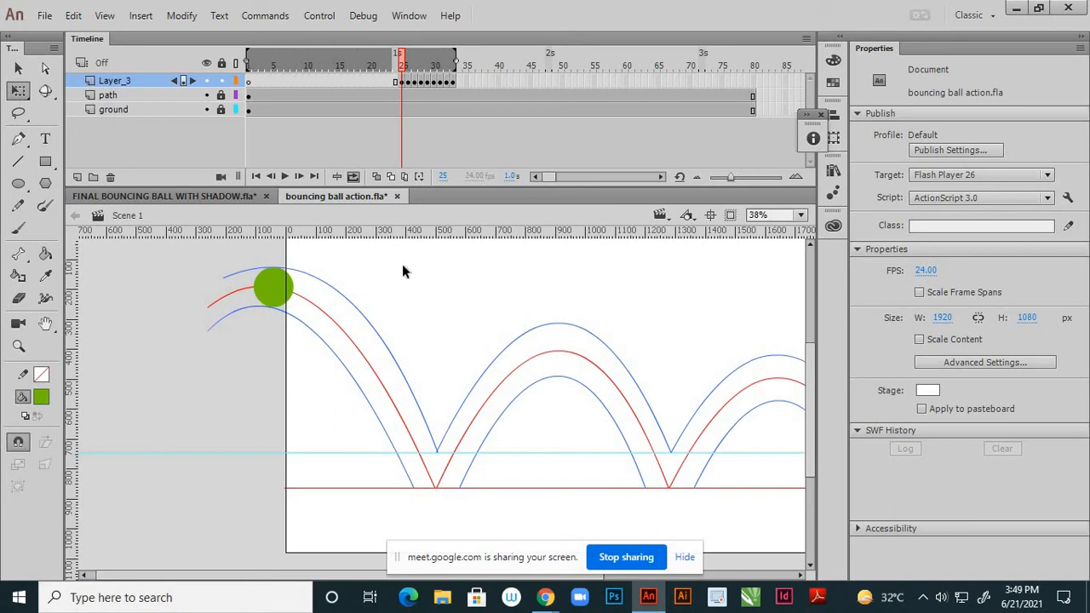
{"action": "left_click", "coordinate": [287, 176]}
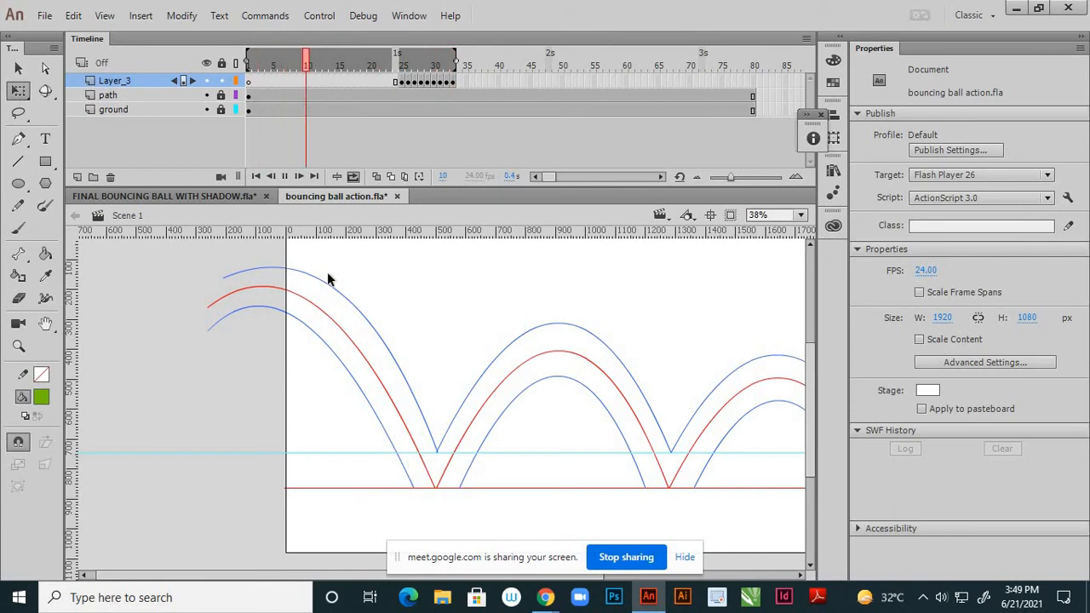
{"action": "left_click", "coordinate": [285, 176]}
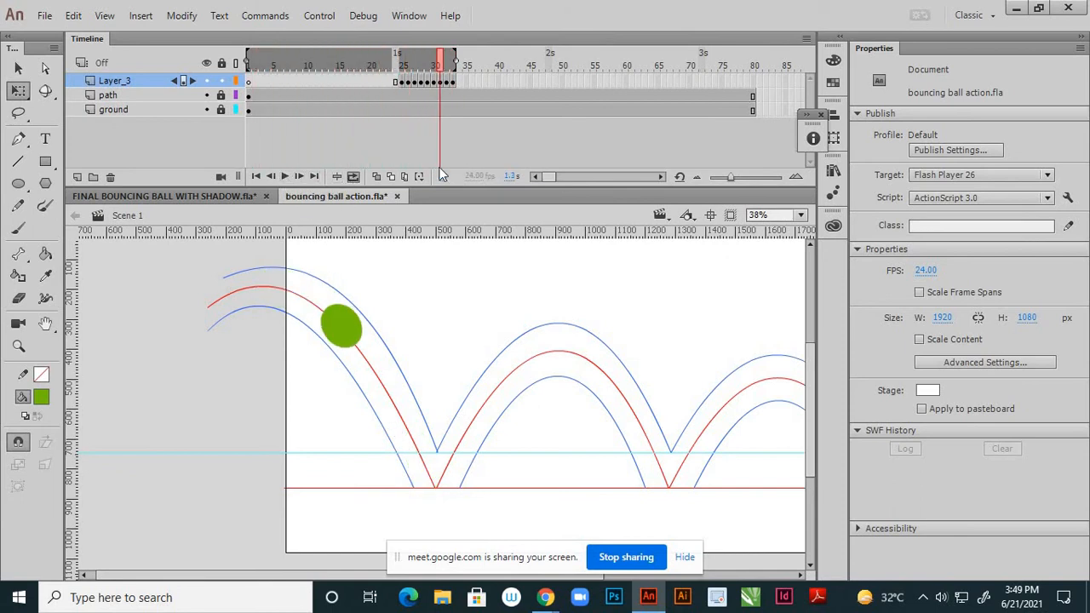
{"action": "left_click", "coordinate": [354, 175]}
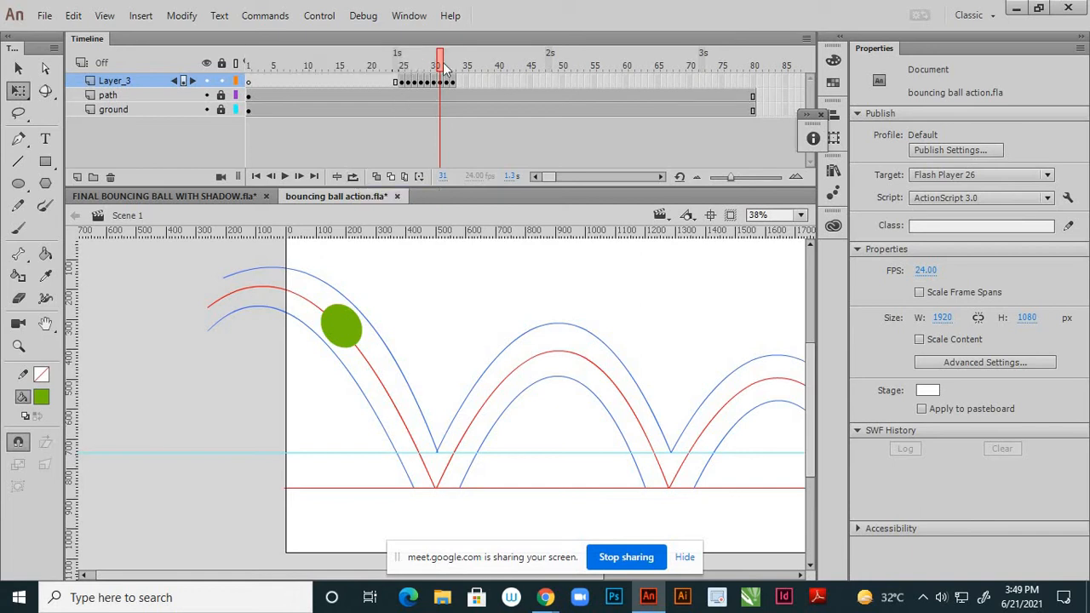
Turn onion skinning back on at frame 33 and set its range to about frames 23 to 34
{"action": "left_click_drag", "start_coordinate": [439, 60], "coordinate": [455, 67]}
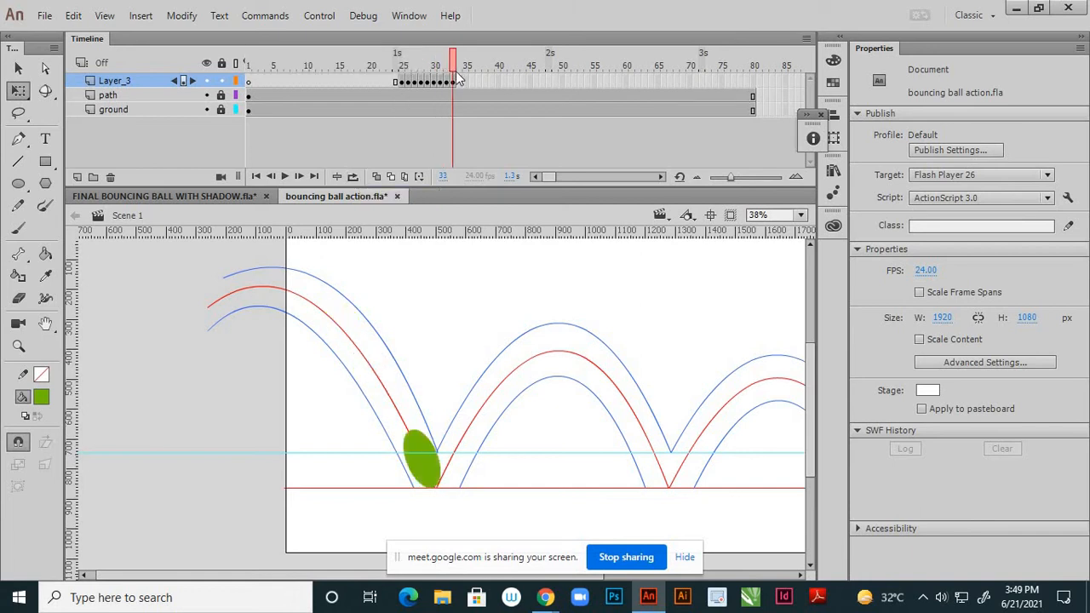
{"action": "left_click", "coordinate": [377, 176]}
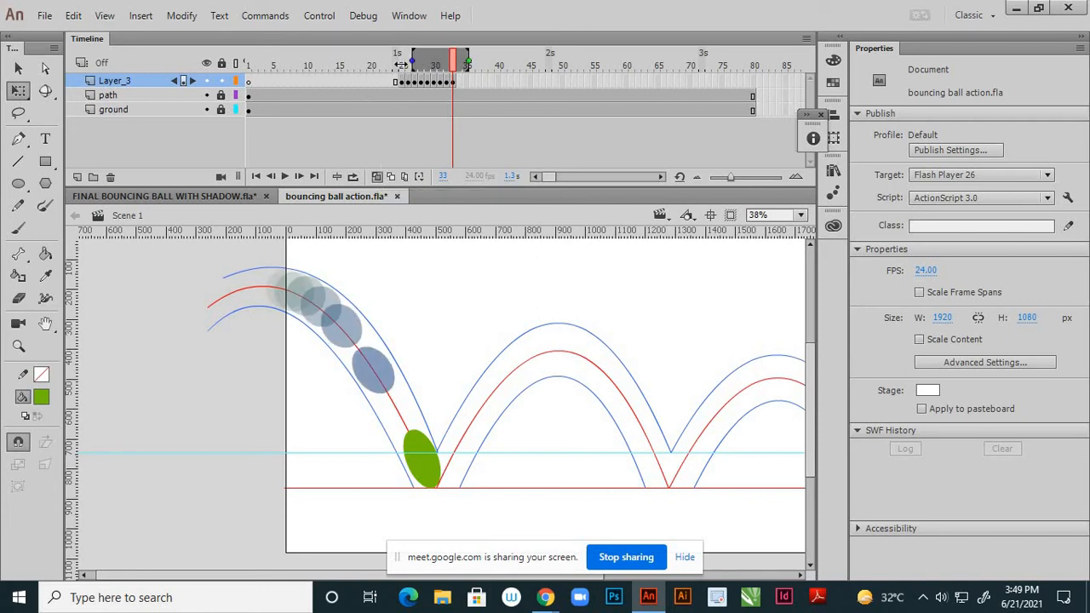
{"action": "left_click_drag", "start_coordinate": [400, 64], "coordinate": [389, 61]}
{"action": "left_click_drag", "start_coordinate": [467, 62], "coordinate": [461, 65]}
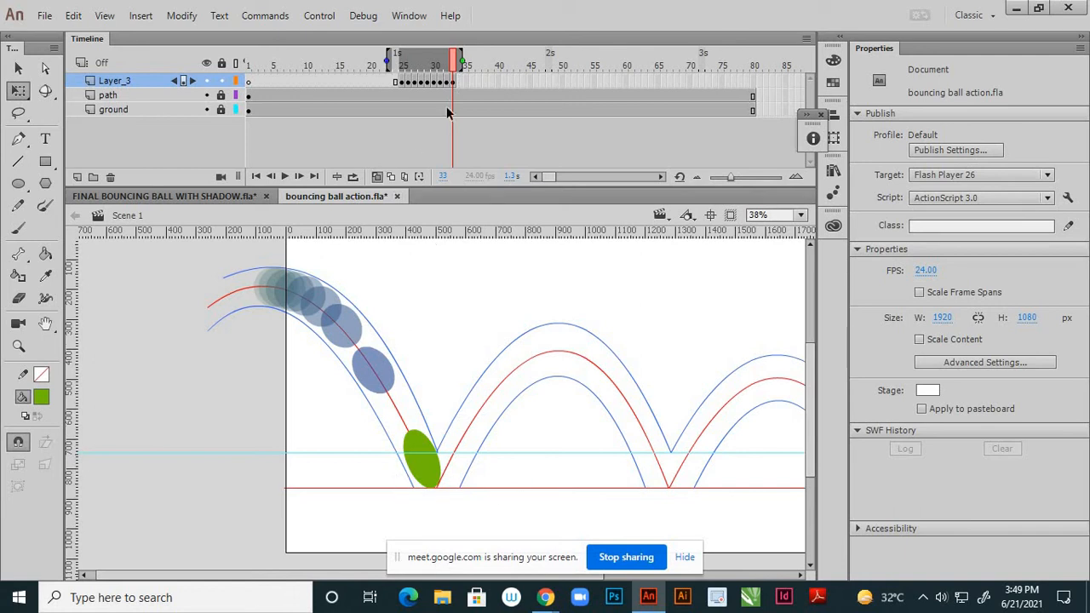
Insert a keyframe on frame 34 of Layer_3 and rotate the ball into a horizontal squash, about 207 by 105 px, near the ground
{"action": "left_click", "coordinate": [459, 82]}
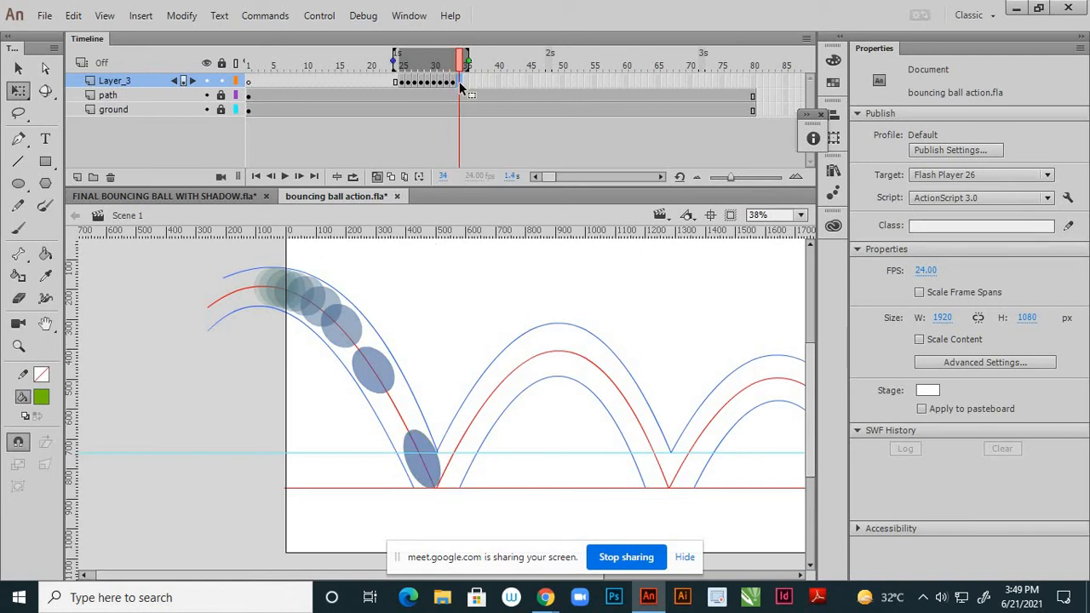
{"action": "right_click", "coordinate": [460, 83]}
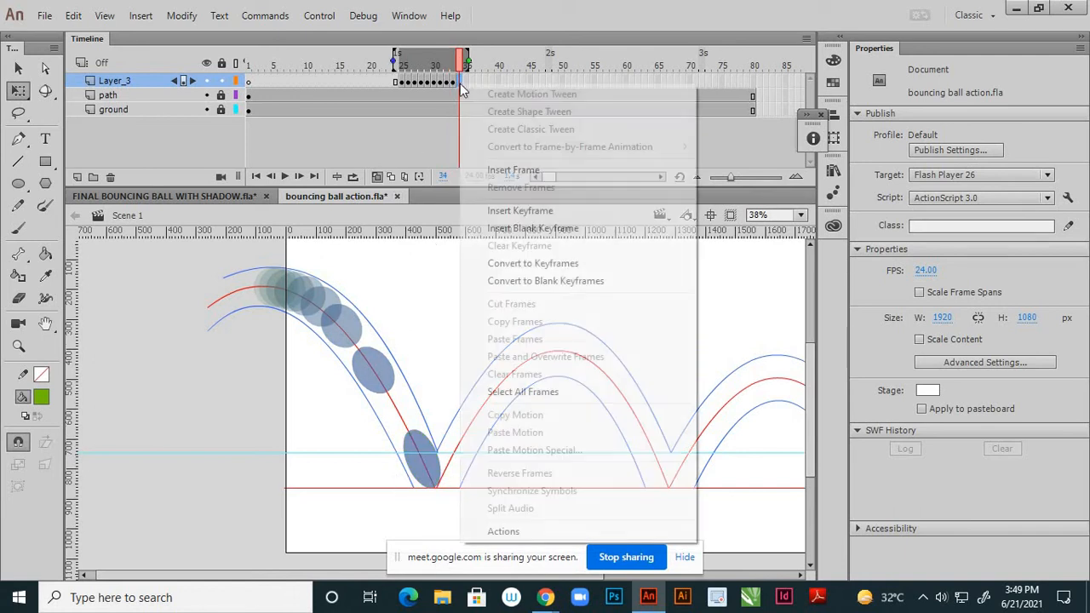
{"action": "left_click", "coordinate": [515, 211]}
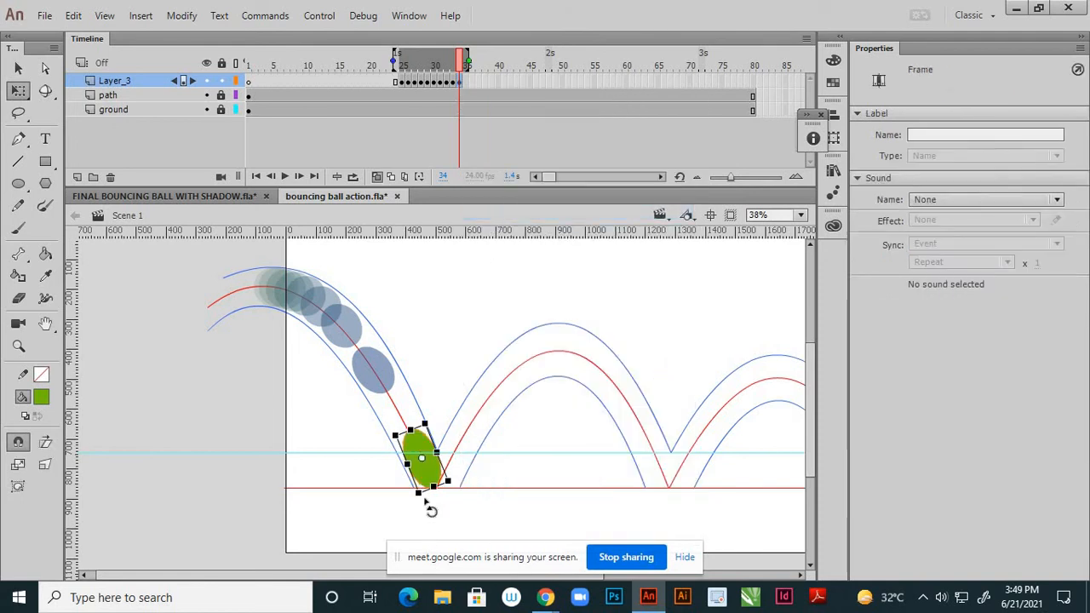
{"action": "scroll", "coordinate": [422, 511], "scroll_direction": "up", "scroll_amount": 3}
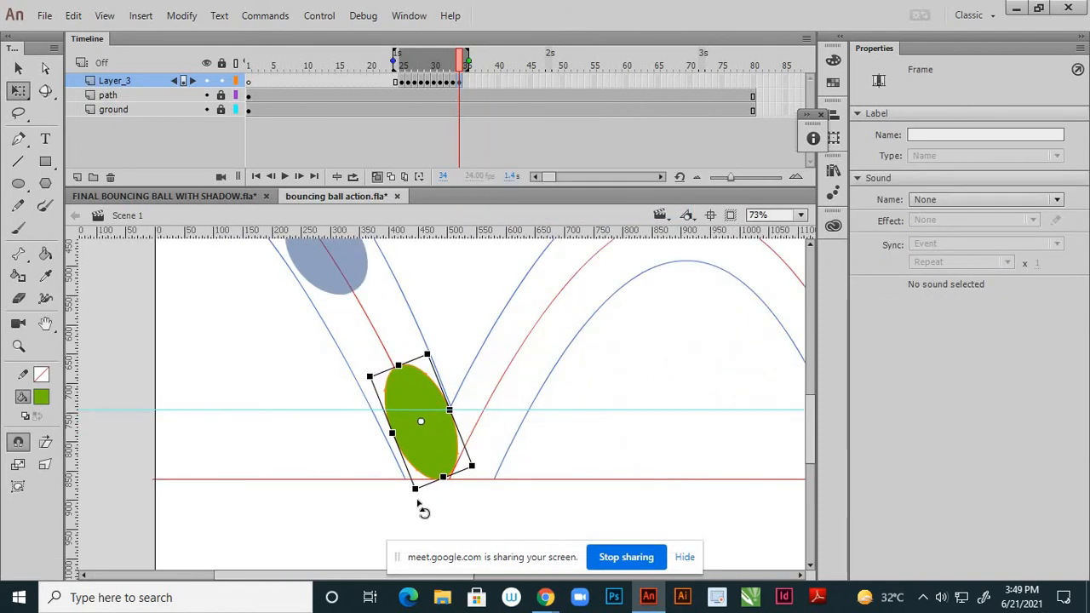
{"action": "mouse_move", "coordinate": [418, 503]}
{"action": "left_mouse_down"}
{"action": "mouse_move", "coordinate": [487, 462]}
{"action": "mouse_move", "coordinate": [490, 471]}
{"action": "mouse_move", "coordinate": [466, 449]}
{"action": "mouse_move", "coordinate": [472, 464]}
{"action": "left_mouse_up"}
Nudge the squashed ball on frame 34 down onto the ground line, to about X 375, Y 758
{"action": "scroll", "coordinate": [437, 481], "scroll_direction": "up", "scroll_amount": 4}
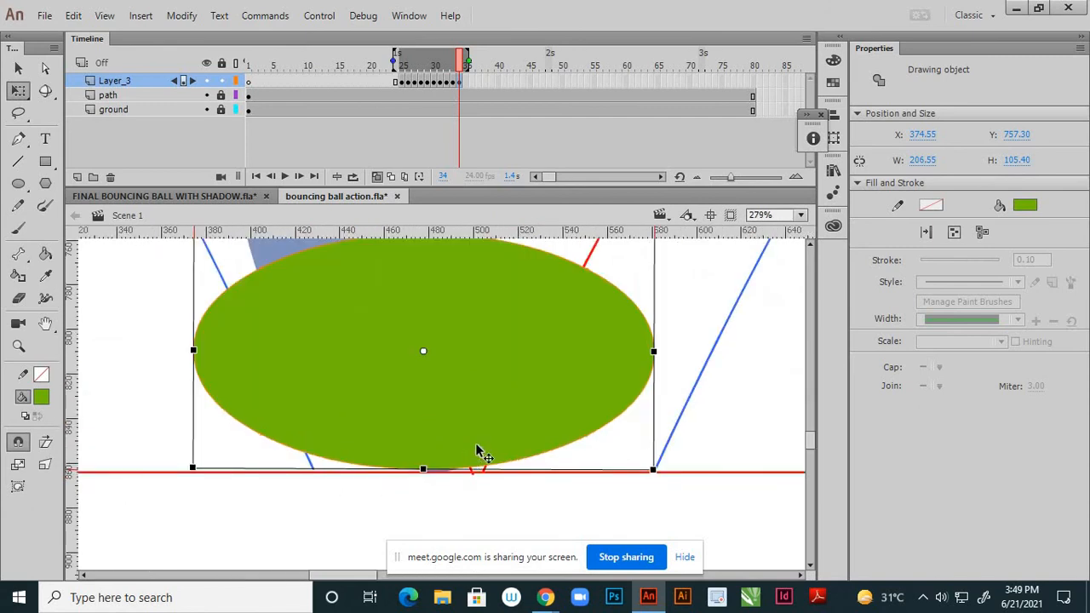
{"action": "scroll", "coordinate": [479, 448], "scroll_direction": "down", "scroll_amount": 2}
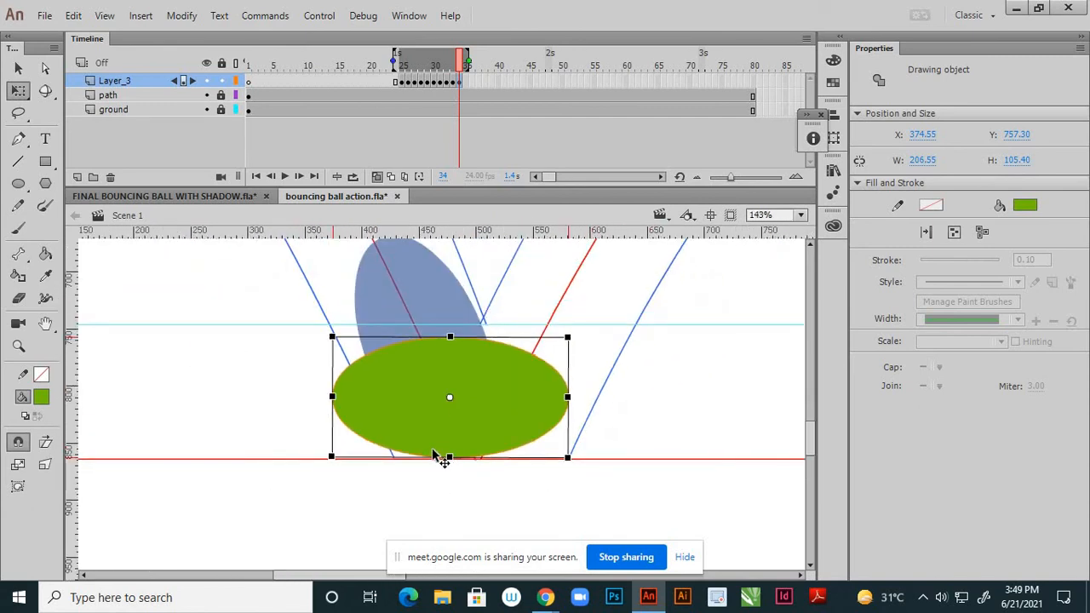
{"action": "scroll", "coordinate": [411, 456], "scroll_direction": "up", "scroll_amount": 2}
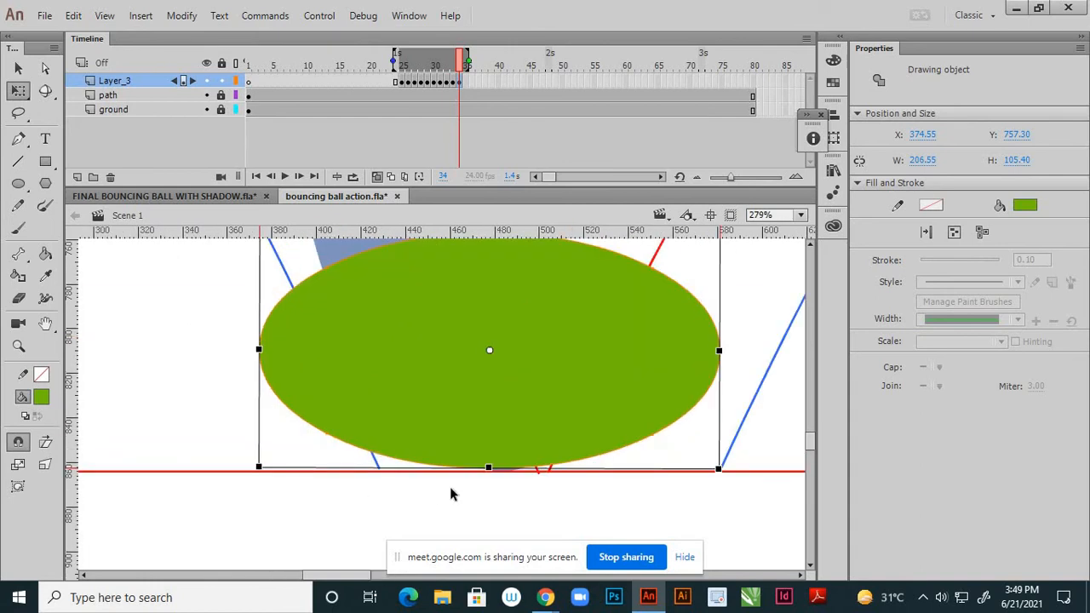
{"action": "scroll", "coordinate": [489, 479], "scroll_direction": "up", "scroll_amount": 1}
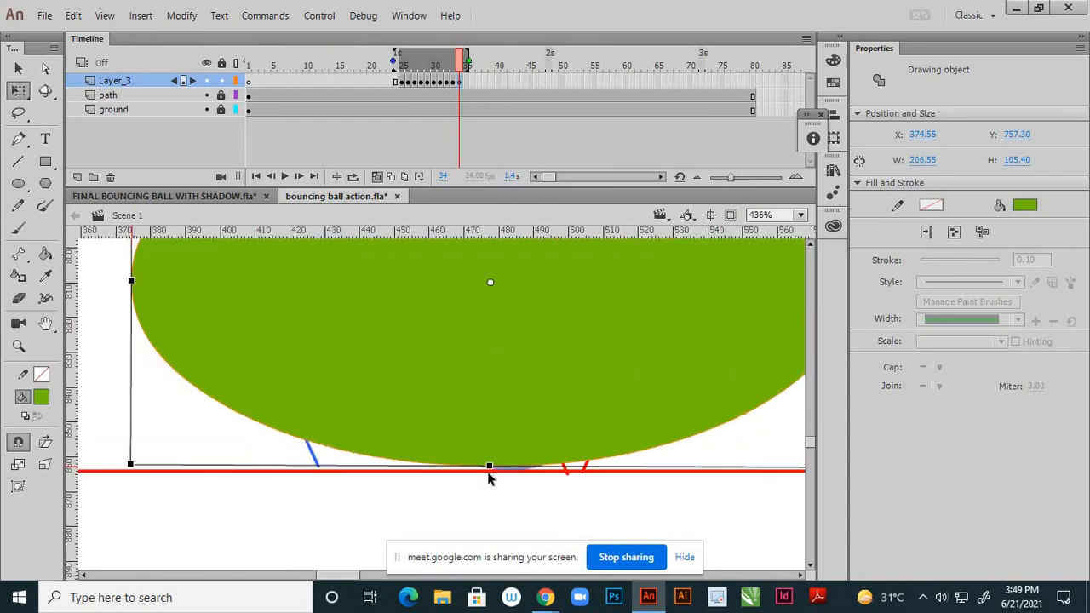
{"action": "key", "text": "Down"}
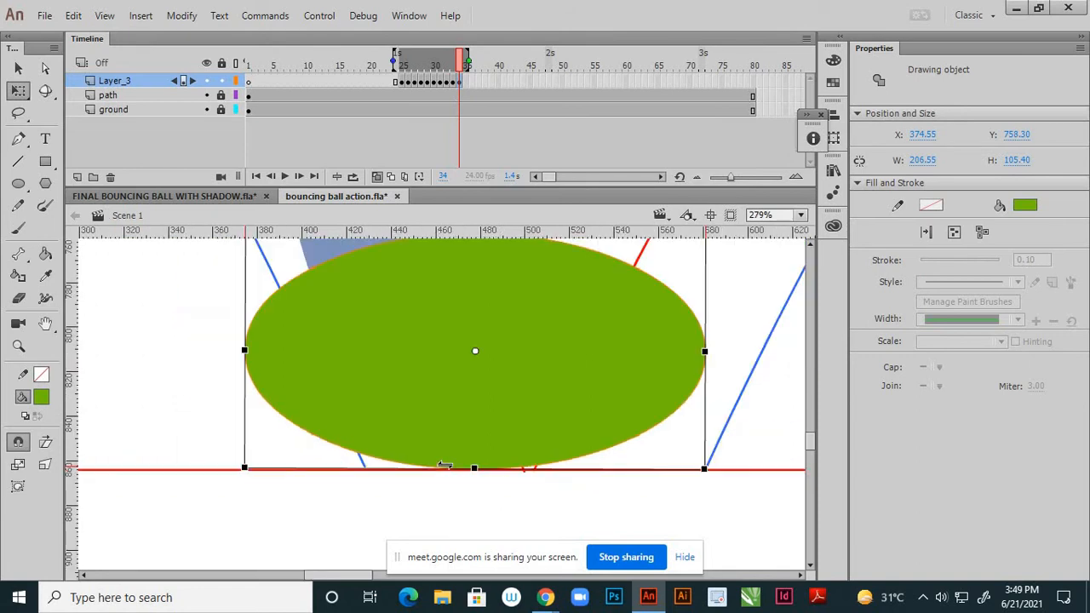
{"action": "scroll", "coordinate": [443, 472], "scroll_direction": "down", "scroll_amount": 4}
{"action": "left_click", "coordinate": [446, 492]}
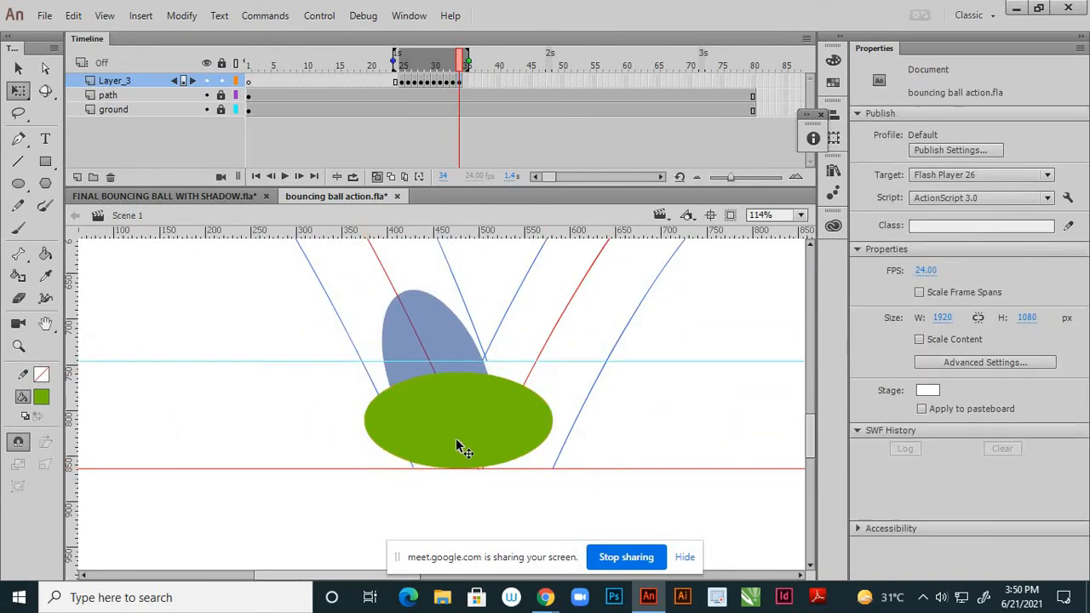
{"action": "scroll", "coordinate": [467, 423], "scroll_direction": "down", "scroll_amount": 1}
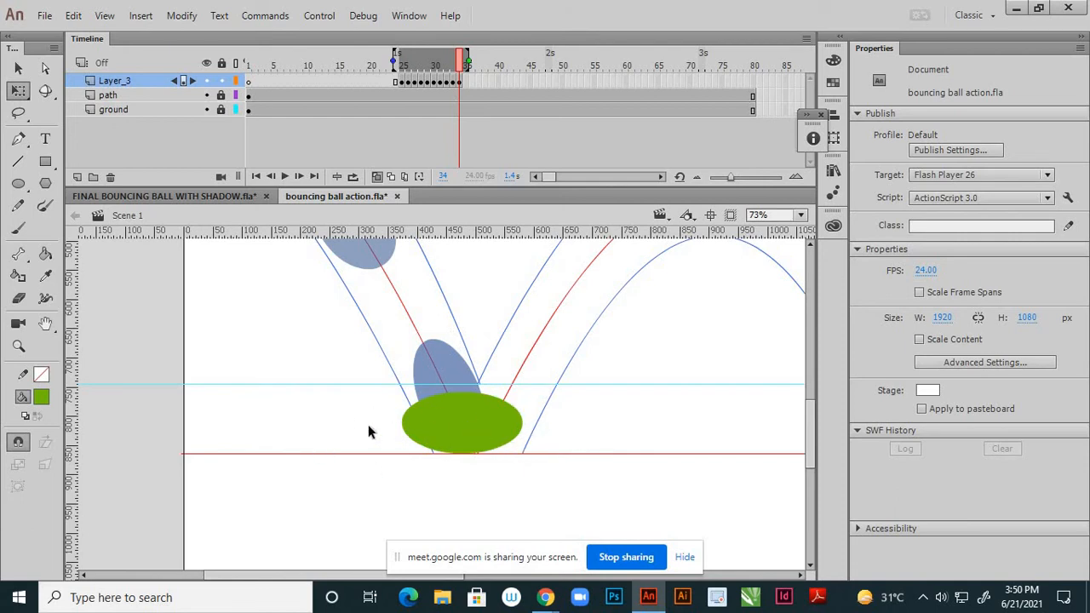
{"action": "scroll", "coordinate": [409, 460], "scroll_direction": "down", "scroll_amount": 2}
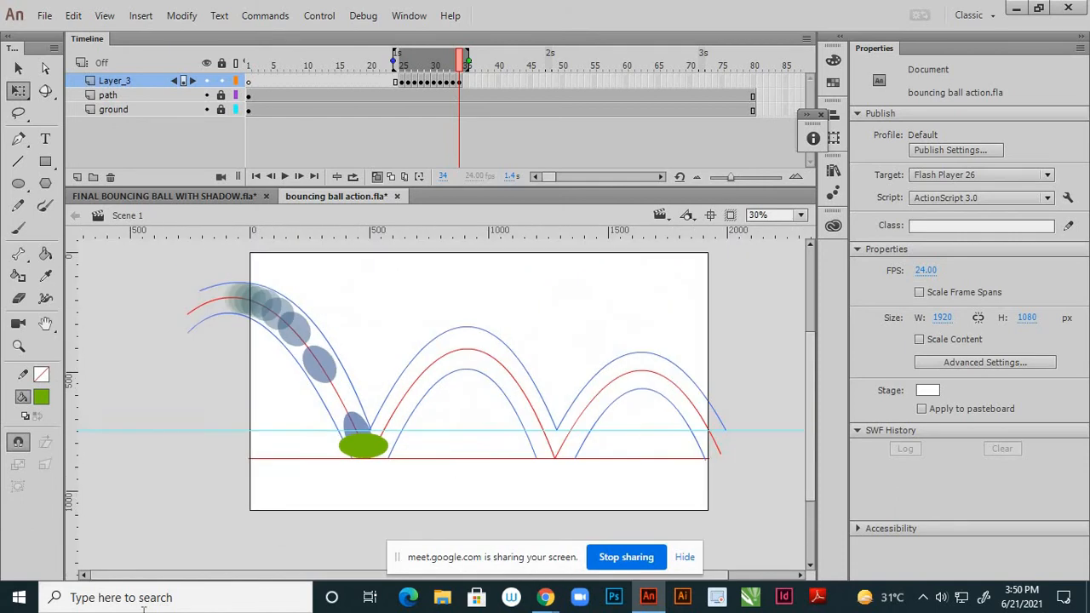
Insert a keyframe on frame 35 and tilt the ball along the start of the second arc, at about X 531, Y 587
{"action": "left_click", "coordinate": [466, 81]}
{"action": "right_click", "coordinate": [465, 82]}
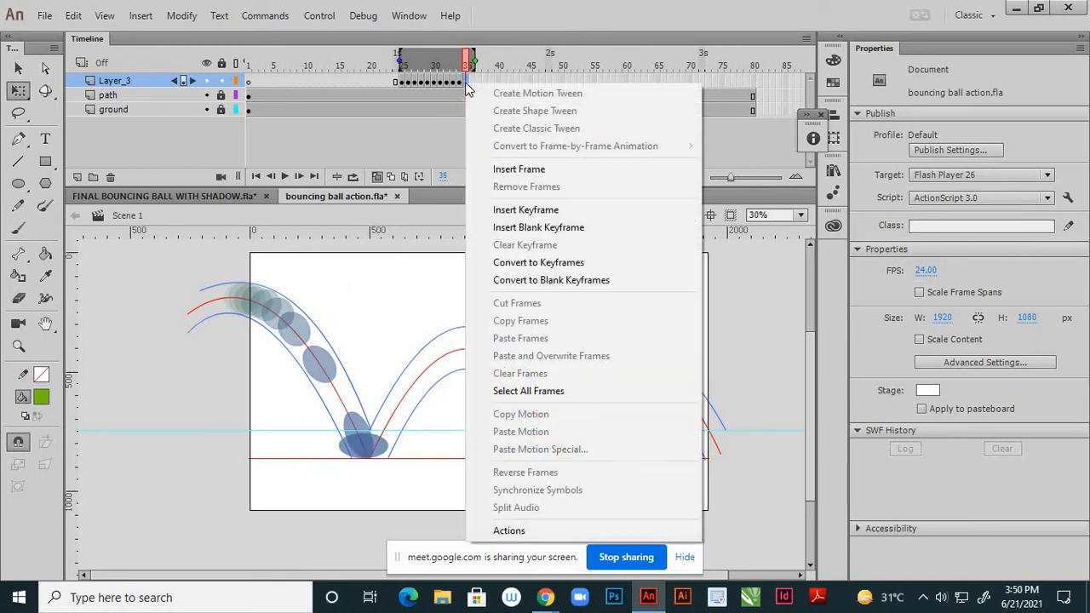
{"action": "left_click", "coordinate": [514, 210]}
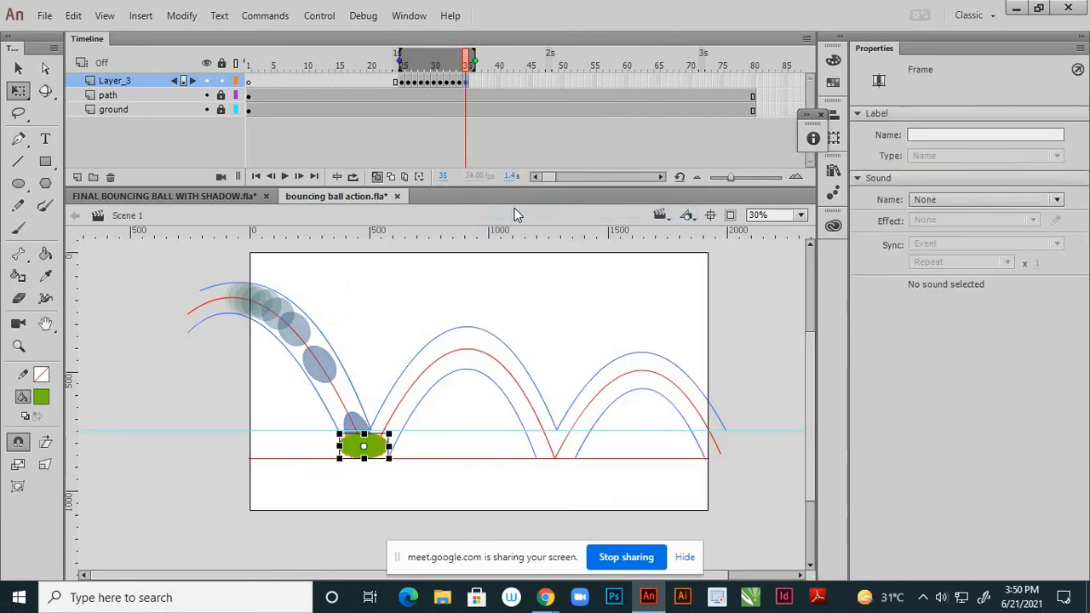
{"action": "scroll", "coordinate": [381, 450], "scroll_direction": "up", "scroll_amount": 2}
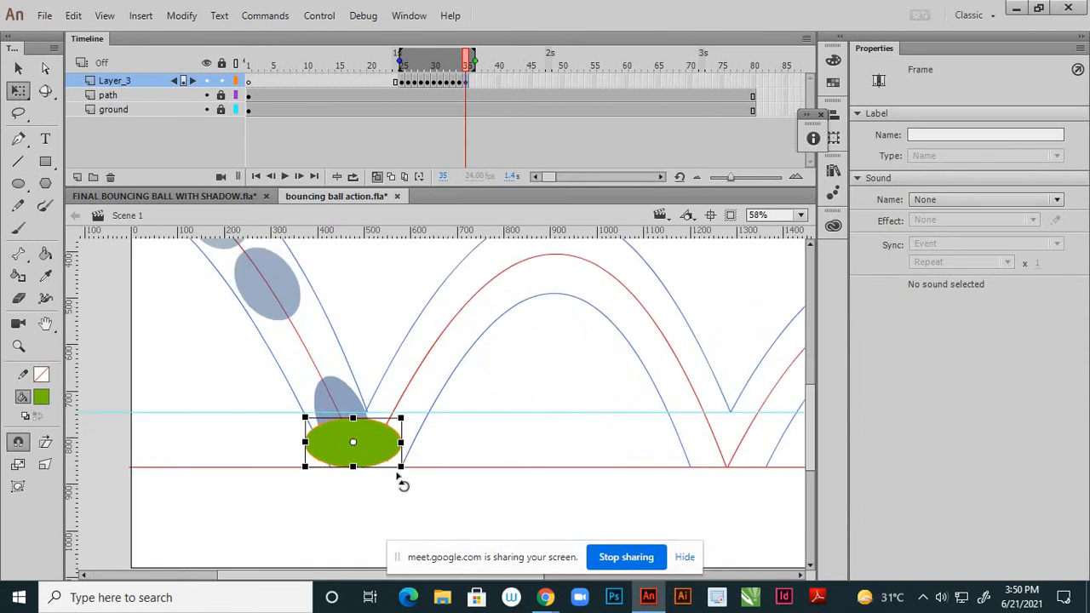
{"action": "mouse_move", "coordinate": [404, 477]}
{"action": "left_mouse_down"}
{"action": "mouse_move", "coordinate": [415, 413]}
{"action": "mouse_move", "coordinate": [472, 342]}
{"action": "left_mouse_up"}
{"action": "scroll", "coordinate": [359, 466], "scroll_direction": "up", "scroll_amount": 2}
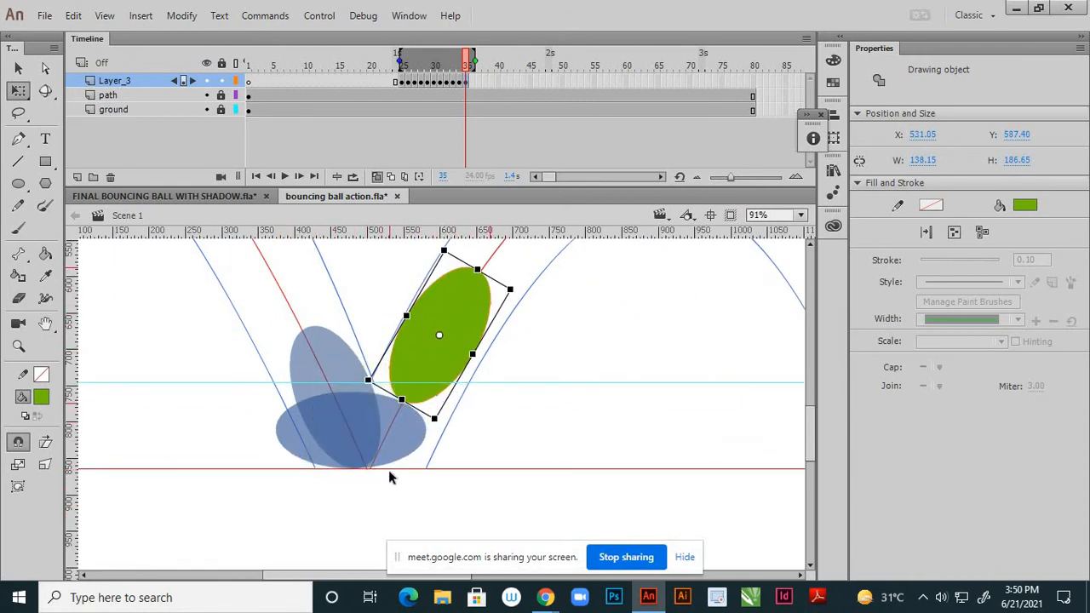
Move the tilted ball on frame 35 further up the second arc's red path to about X 571, Y 535
{"action": "scroll", "coordinate": [411, 451], "scroll_direction": "down", "scroll_amount": 2}
{"action": "scroll", "coordinate": [440, 396], "scroll_direction": "up", "scroll_amount": 1}
{"action": "scroll", "coordinate": [439, 396], "scroll_direction": "up", "scroll_amount": 1}
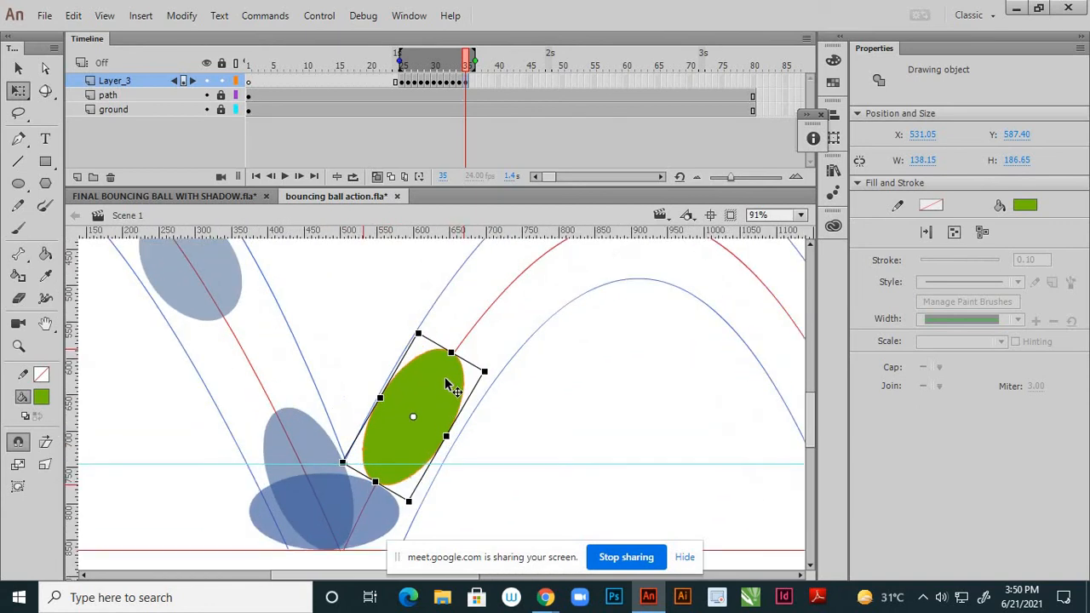
{"action": "left_click_drag", "start_coordinate": [444, 386], "coordinate": [474, 341]}
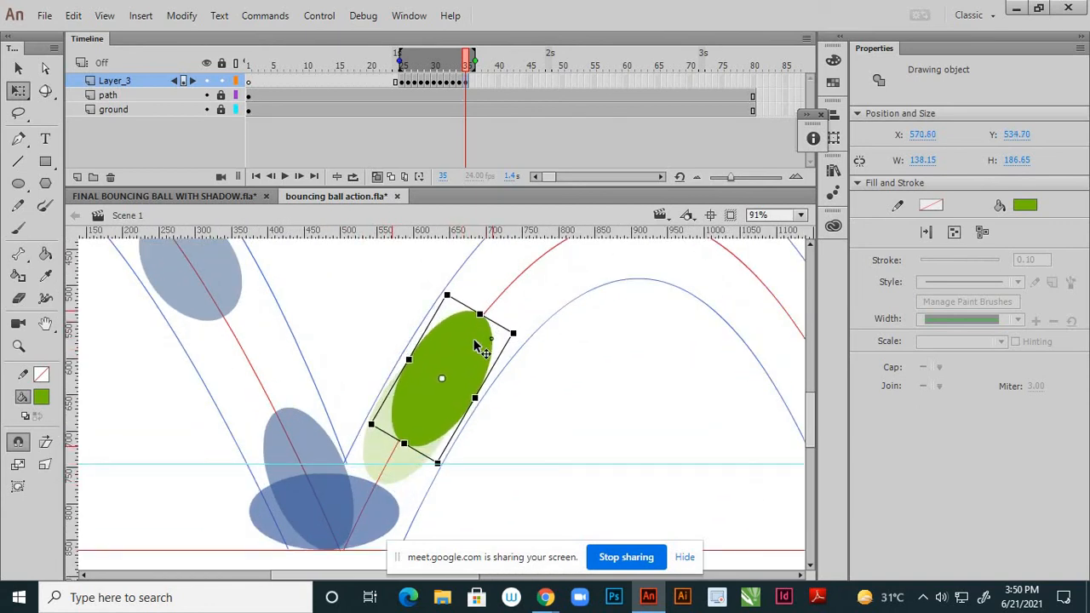
{"action": "scroll", "coordinate": [475, 345], "scroll_direction": "down", "scroll_amount": 2}
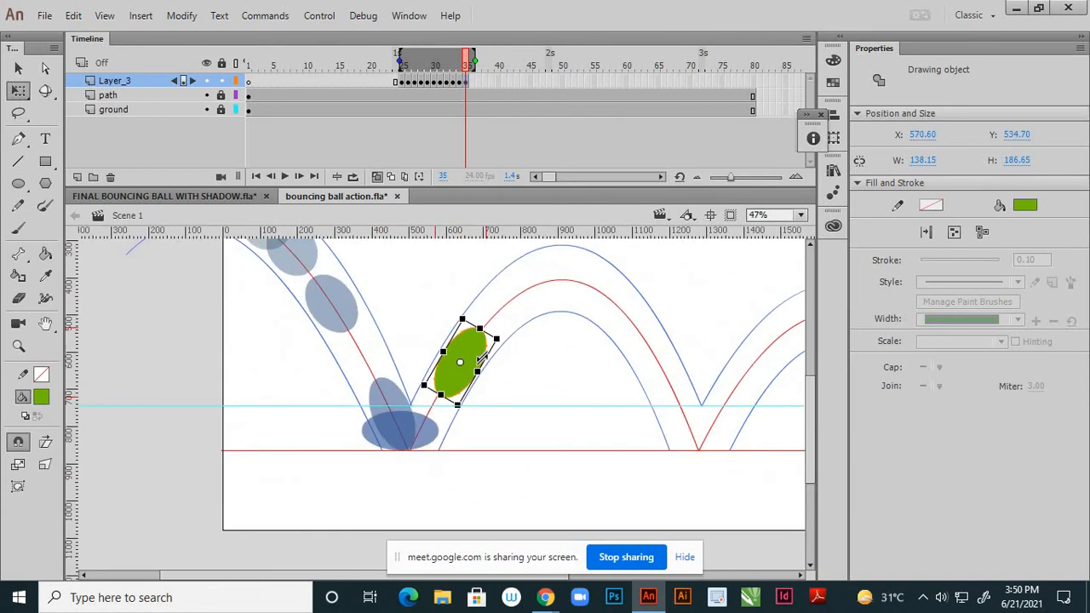
{"action": "key", "text": "v"}
{"action": "left_click", "coordinate": [513, 391]}
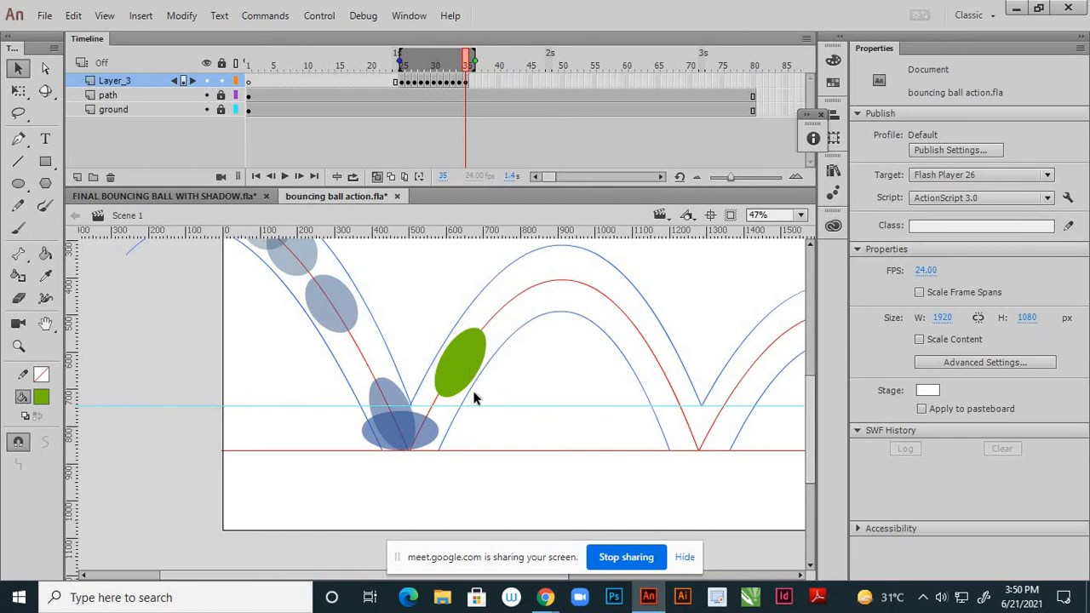
Rotate the stretched ball on frame 35 slightly to fit the second arc's direction, and save the document
{"action": "scroll", "coordinate": [473, 396], "scroll_direction": "up", "scroll_amount": 3}
{"action": "left_click", "coordinate": [433, 397]}
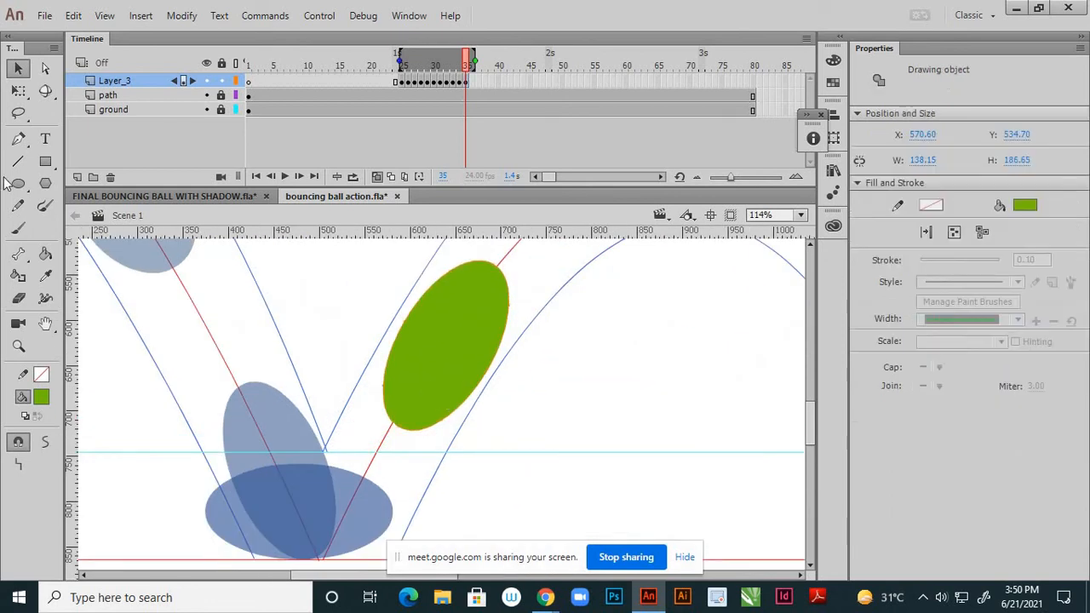
{"action": "left_click", "coordinate": [19, 90]}
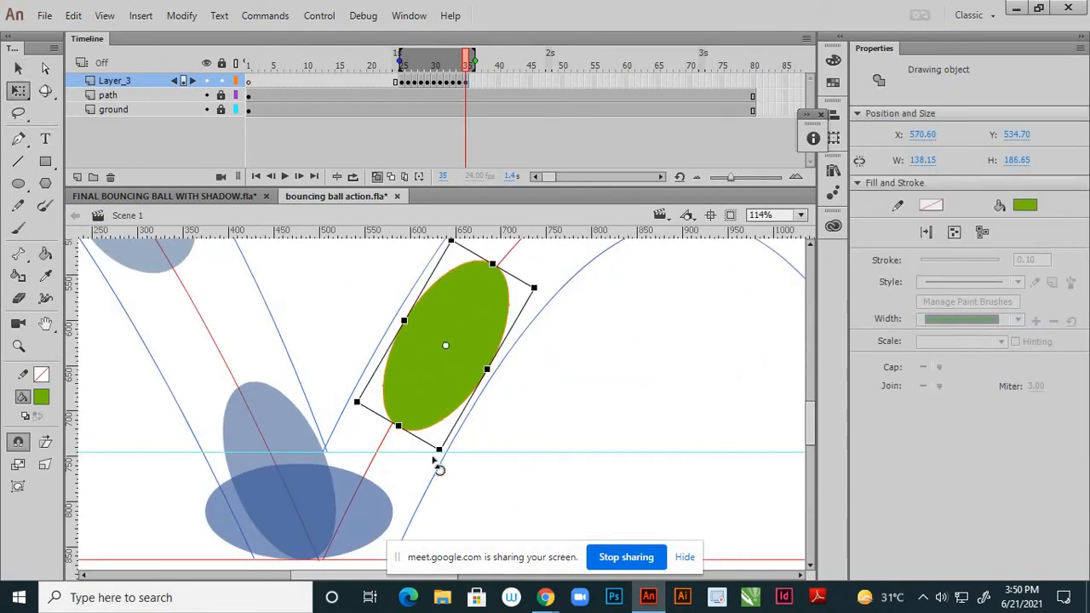
{"action": "scroll", "coordinate": [441, 453], "scroll_direction": "up", "scroll_amount": 2}
{"action": "left_click_drag", "start_coordinate": [441, 453], "coordinate": [430, 450]}
{"action": "key", "text": "v"}
{"action": "left_click", "coordinate": [513, 494]}
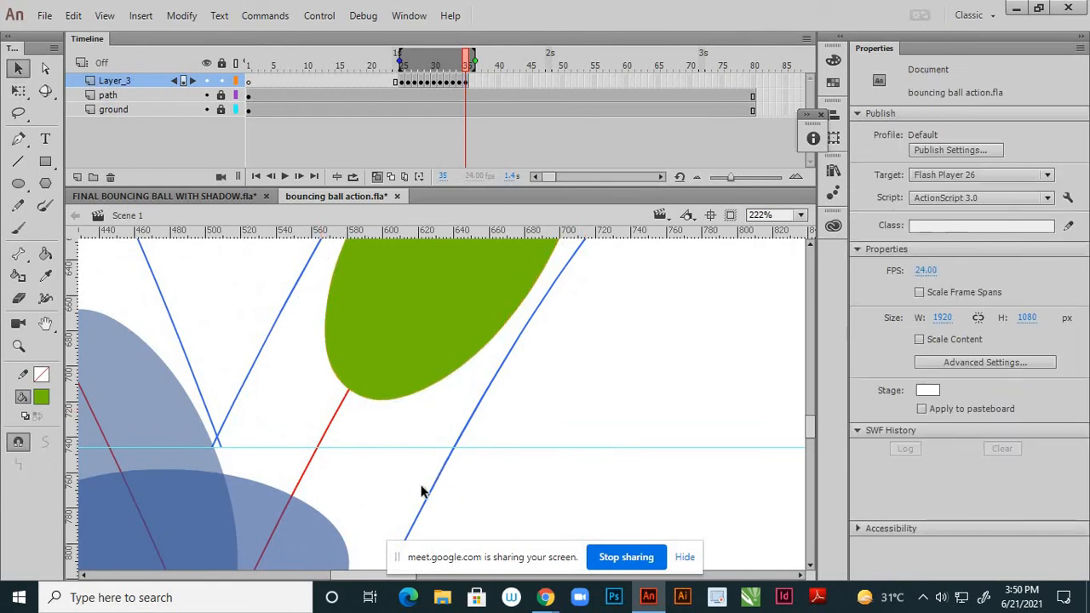
{"action": "scroll", "coordinate": [414, 468], "scroll_direction": "down", "scroll_amount": 3}
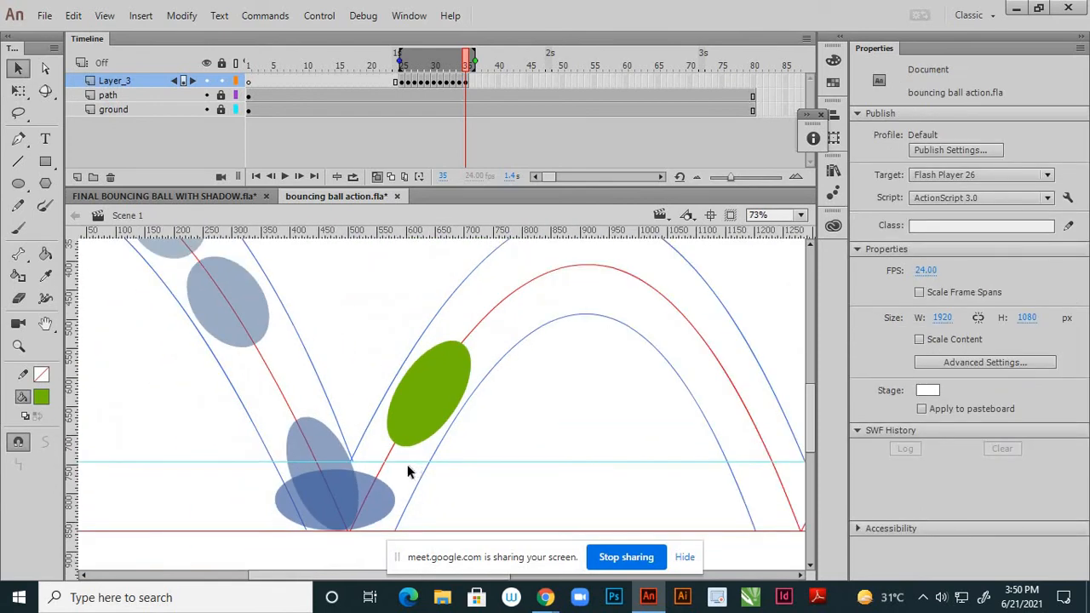
{"action": "key", "text": "ctrl+s"}
{"action": "scroll", "coordinate": [418, 417], "scroll_direction": "down", "scroll_amount": 1}
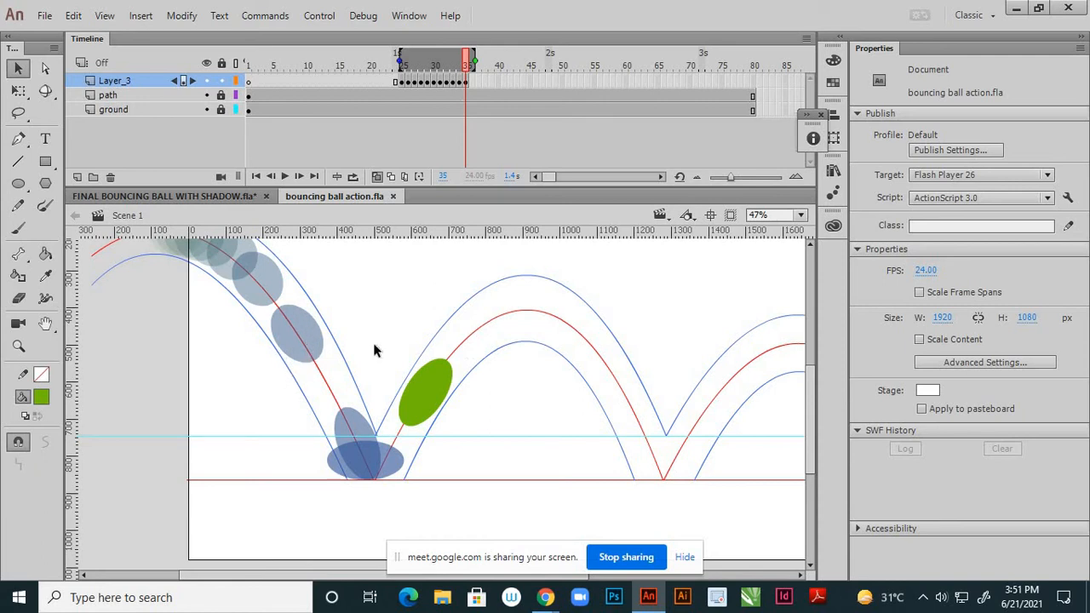
Copy frame 32 of Layer_3 and paste it onto frame 36
{"action": "left_click", "coordinate": [447, 81]}
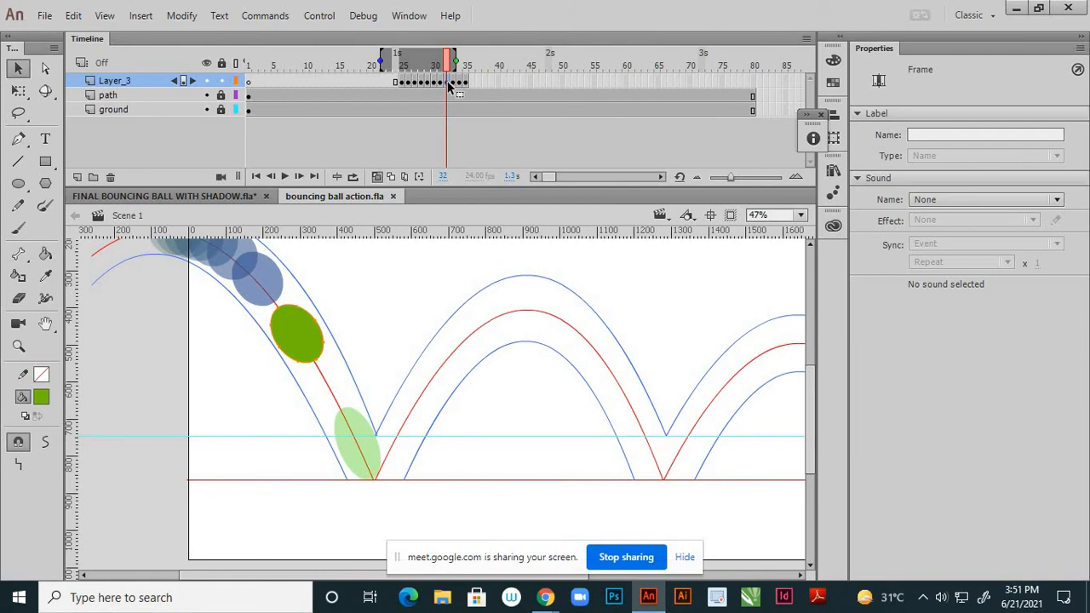
{"action": "right_click", "coordinate": [447, 85]}
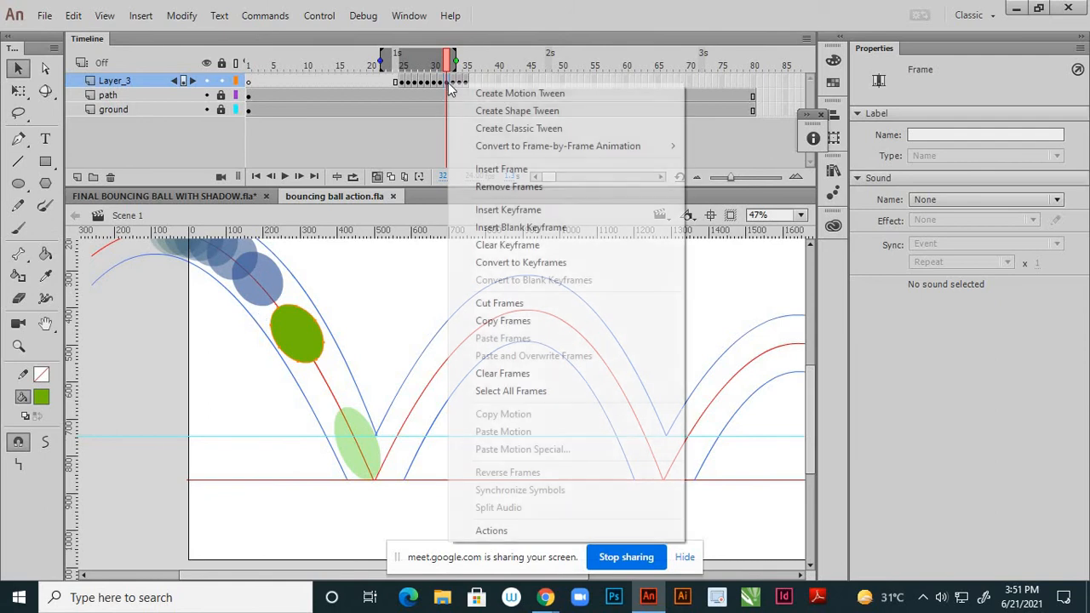
{"action": "left_click", "coordinate": [481, 321]}
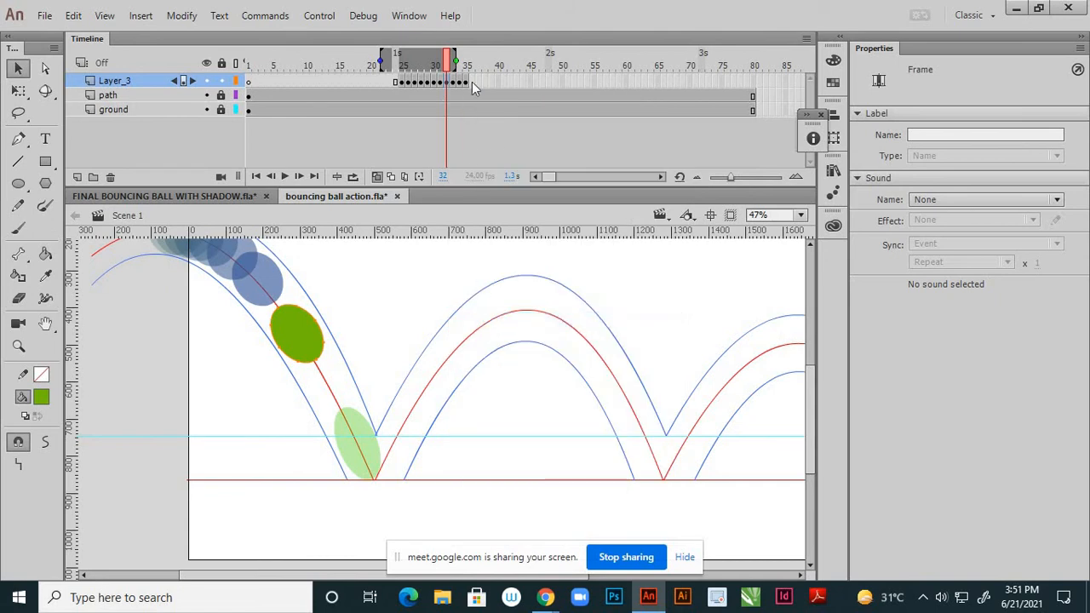
{"action": "left_click", "coordinate": [472, 82]}
{"action": "right_click", "coordinate": [472, 81]}
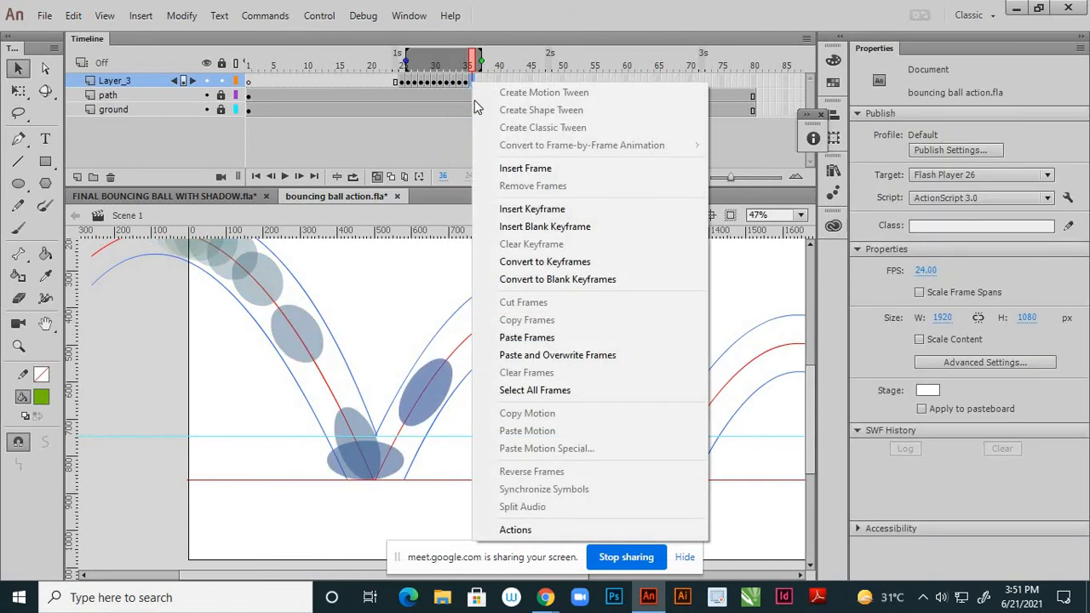
{"action": "left_click", "coordinate": [509, 337]}
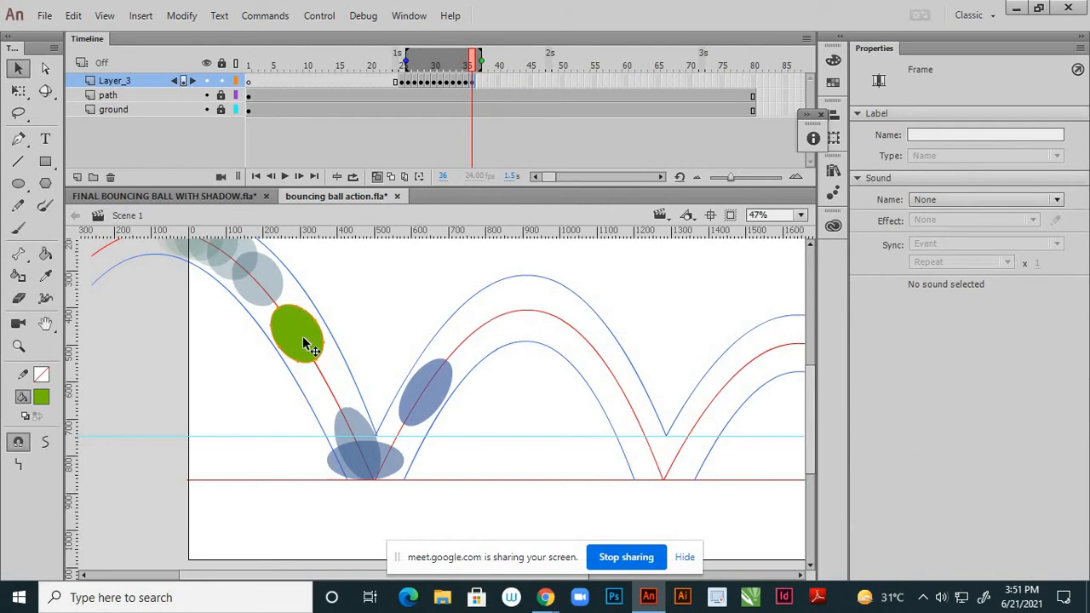
Move the frame 36 ball onto the second arc's rising side at about X 709, Y 382, and rotate it to lean along the path
{"action": "mouse_move", "coordinate": [304, 335]}
{"action": "left_mouse_down"}
{"action": "mouse_move", "coordinate": [477, 343]}
{"action": "mouse_move", "coordinate": [516, 334]}
{"action": "mouse_move", "coordinate": [495, 304]}
{"action": "left_mouse_up"}
{"action": "left_click", "coordinate": [19, 92]}
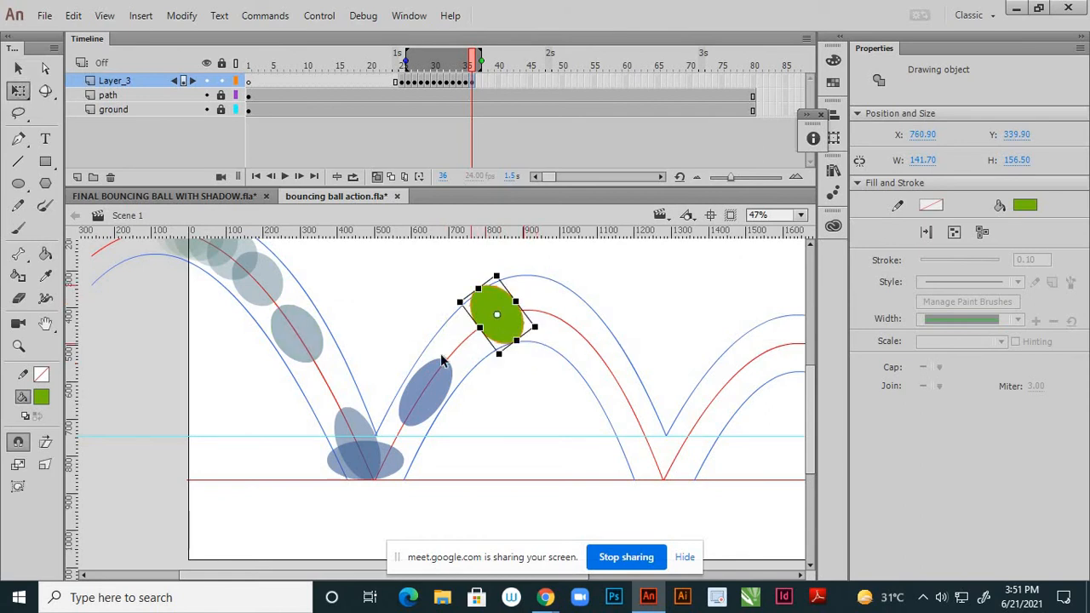
{"action": "left_click_drag", "start_coordinate": [503, 368], "coordinate": [429, 338]}
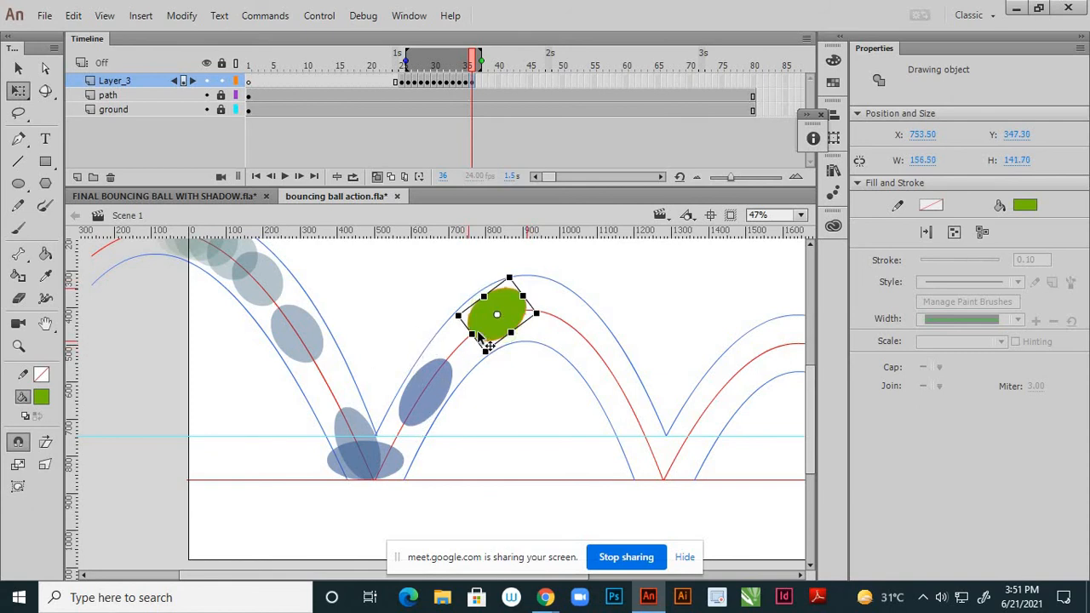
{"action": "scroll", "coordinate": [486, 341], "scroll_direction": "up", "scroll_amount": 2}
{"action": "left_click_drag", "start_coordinate": [499, 321], "coordinate": [511, 347]}
{"action": "left_click", "coordinate": [542, 419]}
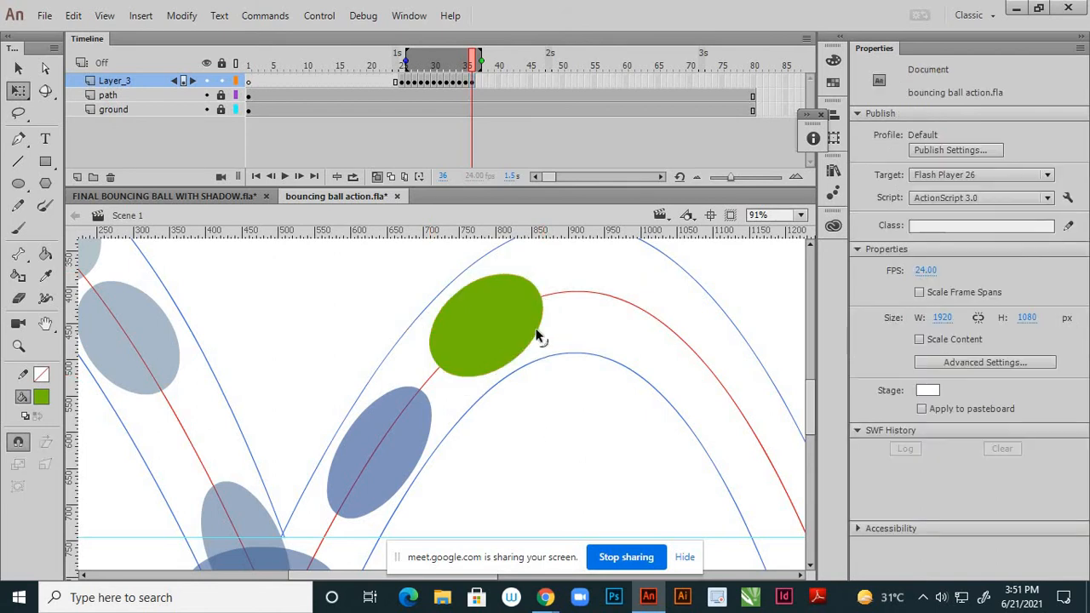
Fine-tune the rotation of the frame 36 ball so it follows the second arc's red path
{"action": "scroll", "coordinate": [537, 333], "scroll_direction": "down", "scroll_amount": 2}
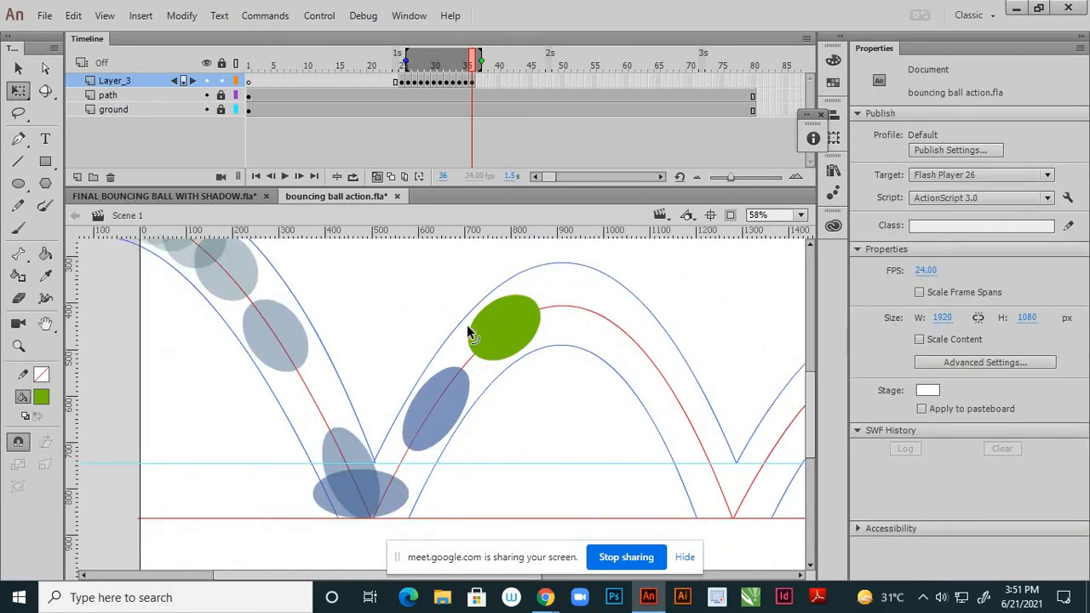
{"action": "left_click", "coordinate": [533, 324]}
{"action": "scroll", "coordinate": [562, 336], "scroll_direction": "up", "scroll_amount": 2}
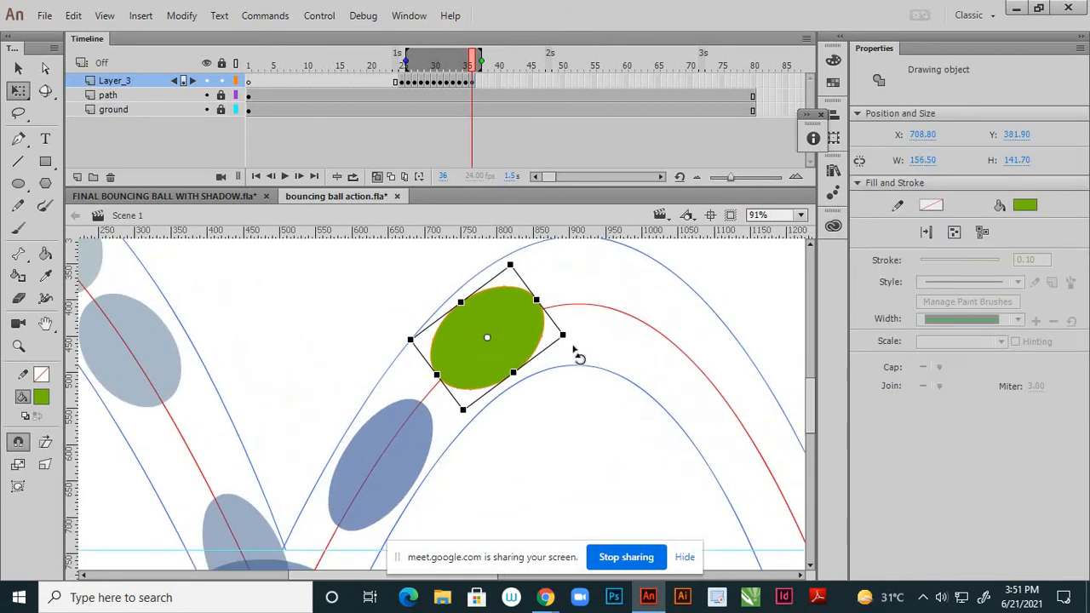
{"action": "mouse_move", "coordinate": [572, 349]}
{"action": "left_mouse_down"}
{"action": "mouse_move", "coordinate": [571, 334]}
{"action": "mouse_move", "coordinate": [577, 347]}
{"action": "left_mouse_up"}
{"action": "left_click", "coordinate": [551, 447]}
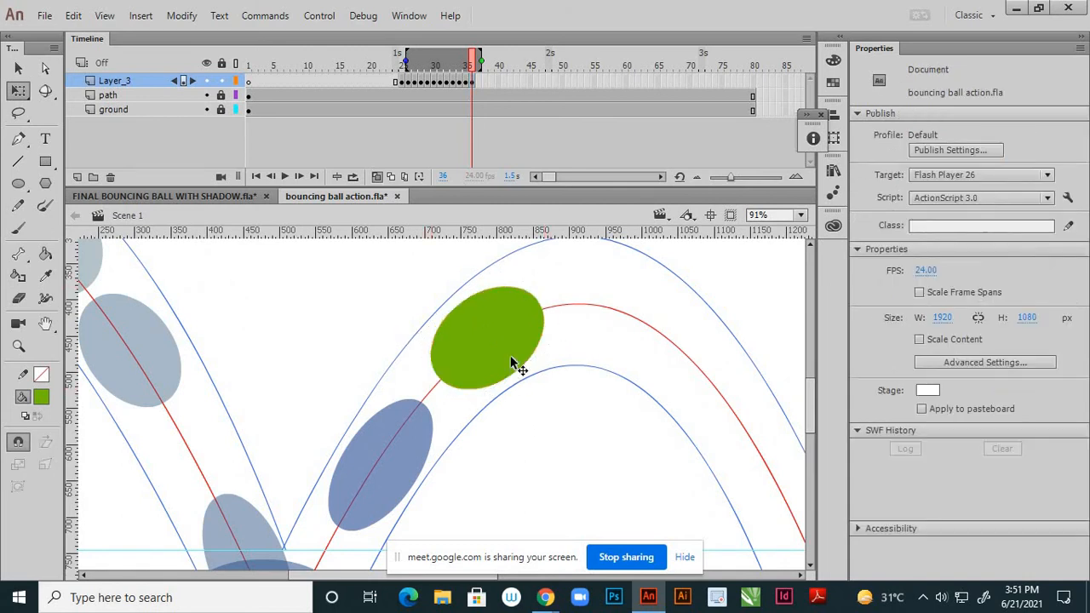
Copy frame 30 of Layer_3 and paste it onto frame 37
{"action": "scroll", "coordinate": [511, 358], "scroll_direction": "down", "scroll_amount": 2}
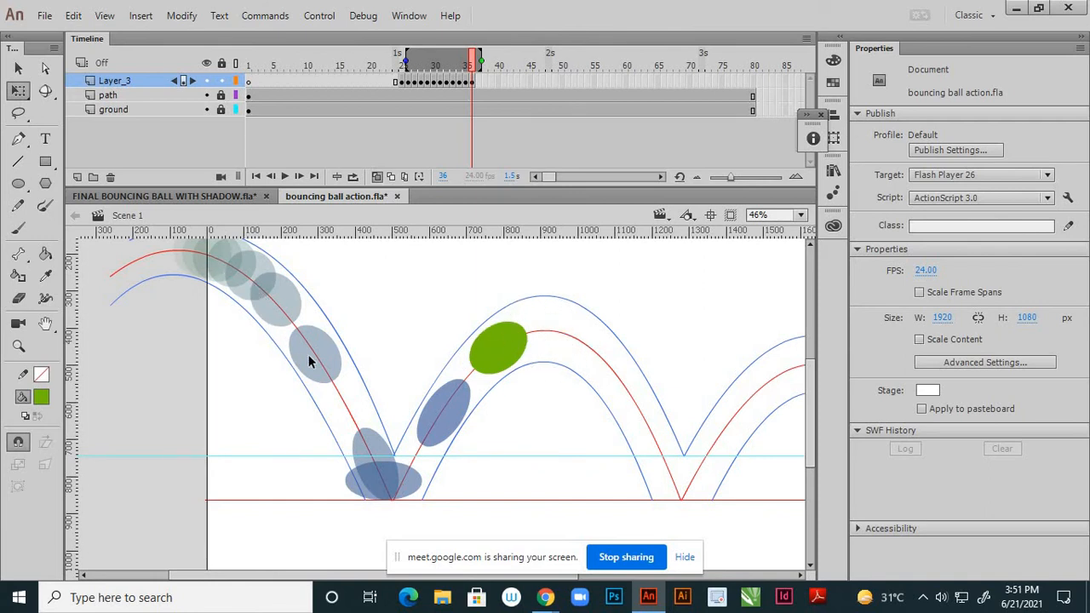
{"action": "scroll", "coordinate": [348, 394], "scroll_direction": "down", "scroll_amount": 1}
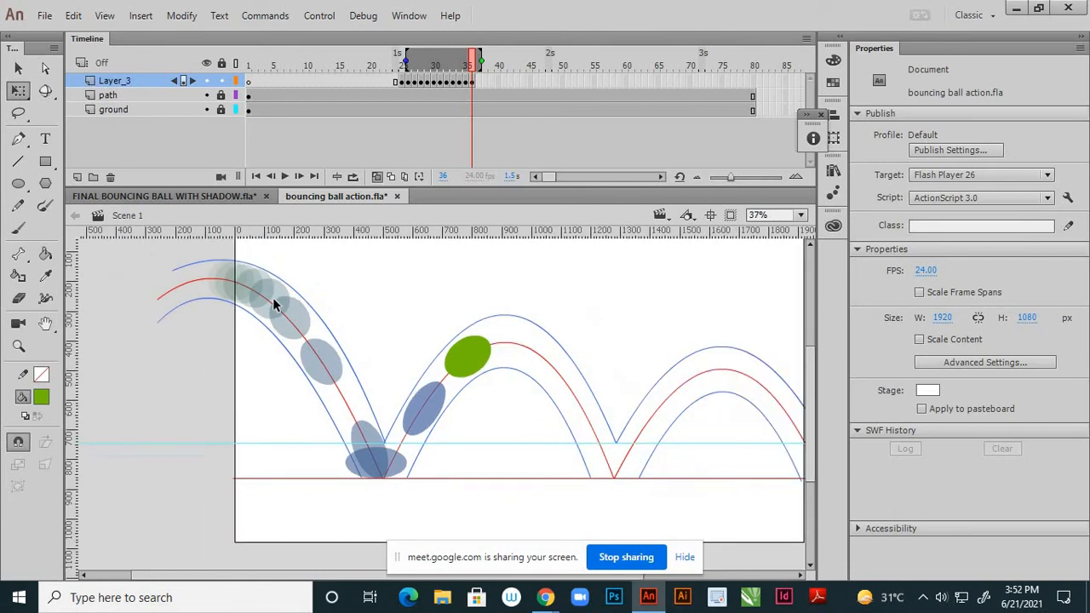
{"action": "scroll", "coordinate": [275, 304], "scroll_direction": "up", "scroll_amount": 2}
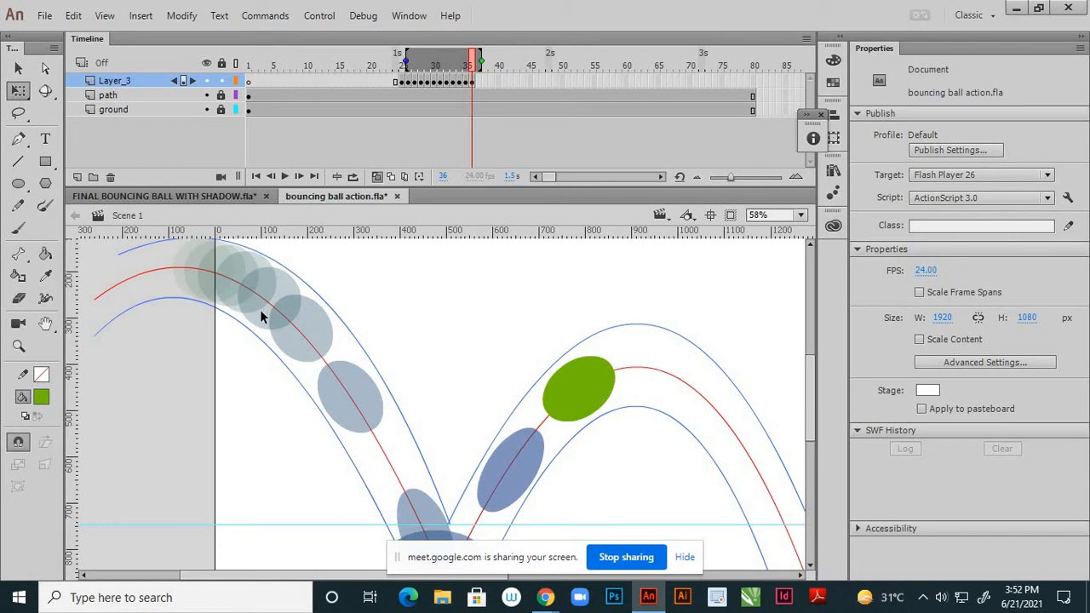
{"action": "left_click", "coordinate": [433, 82]}
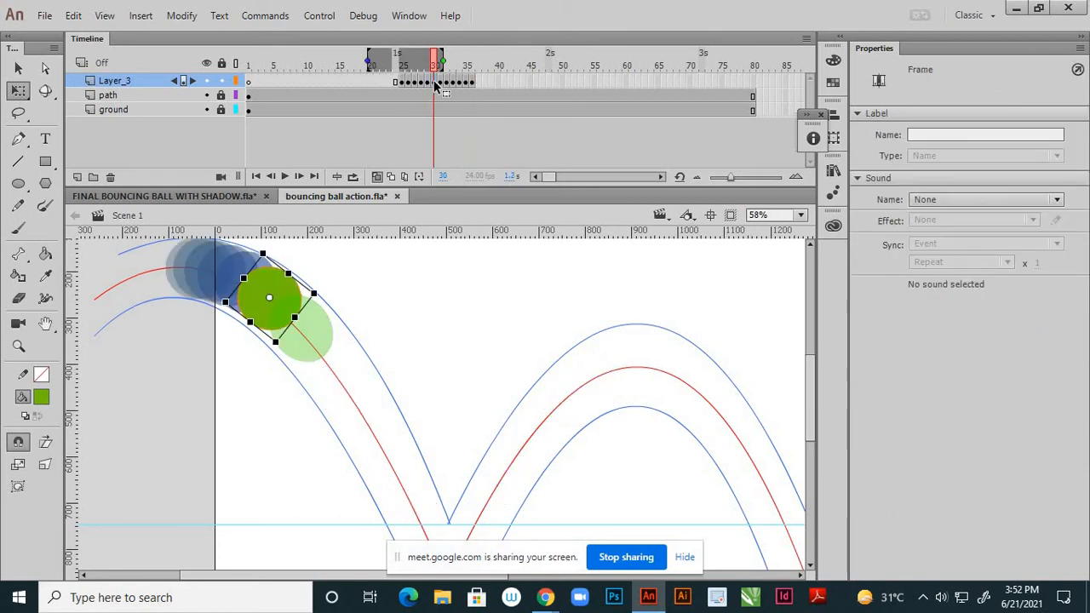
{"action": "right_click", "coordinate": [433, 82]}
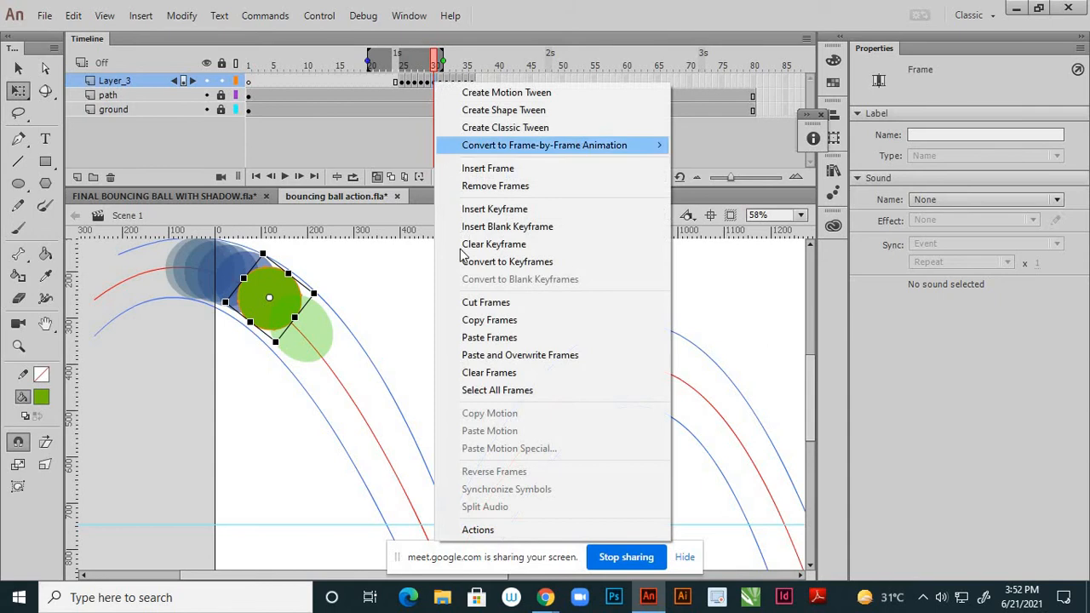
{"action": "left_click", "coordinate": [482, 321]}
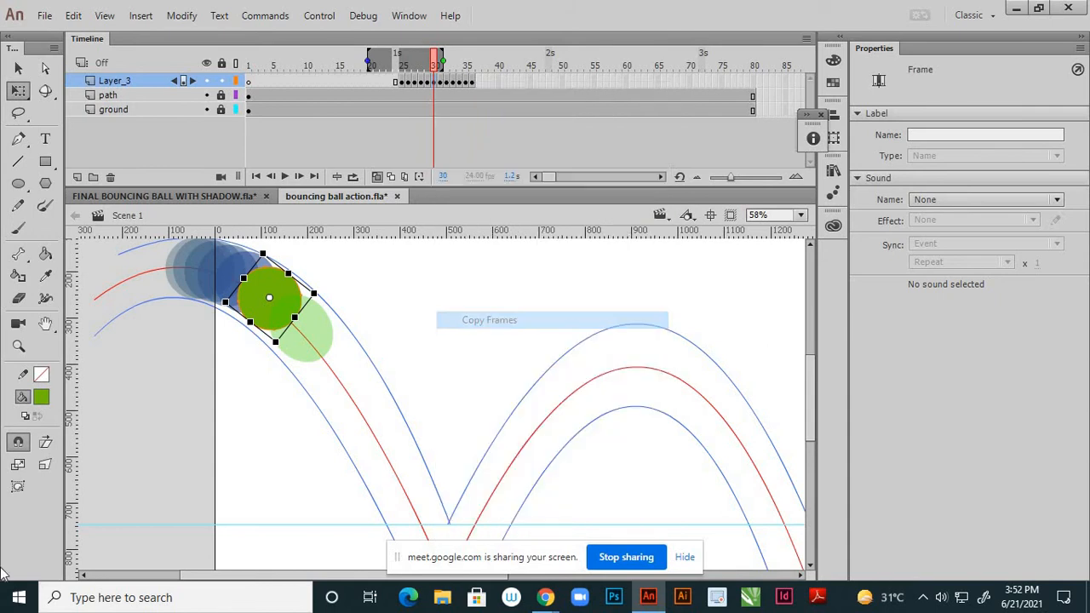
{"action": "left_click", "coordinate": [477, 80]}
{"action": "right_click", "coordinate": [476, 80]}
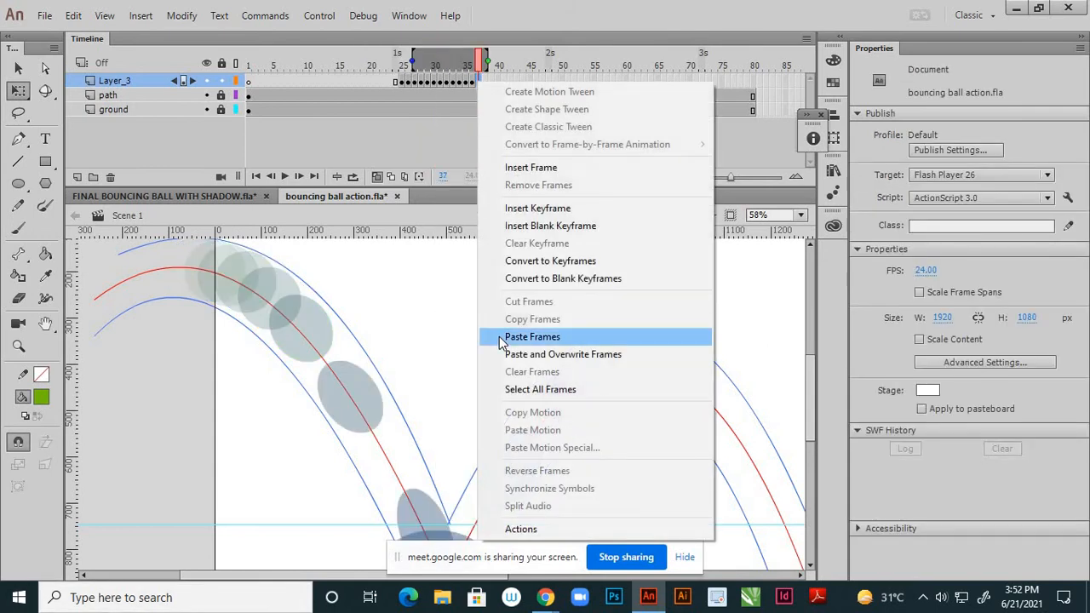
{"action": "left_click", "coordinate": [532, 337]}
Move the frame 37 ball near the second arc's crest, to about X 794, Y 347, and rotate it toward the path direction
{"action": "left_click_drag", "start_coordinate": [349, 316], "coordinate": [629, 380]}
{"action": "scroll", "coordinate": [638, 400], "scroll_direction": "up", "scroll_amount": 3}
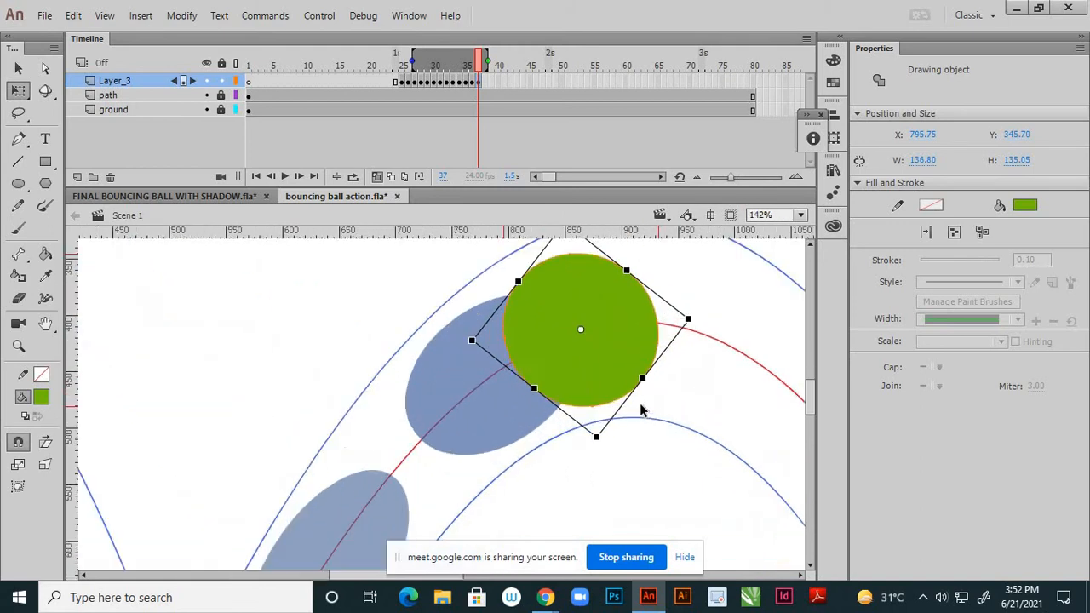
{"action": "scroll", "coordinate": [642, 410], "scroll_direction": "up", "scroll_amount": 1}
{"action": "left_click_drag", "start_coordinate": [603, 458], "coordinate": [356, 332]}
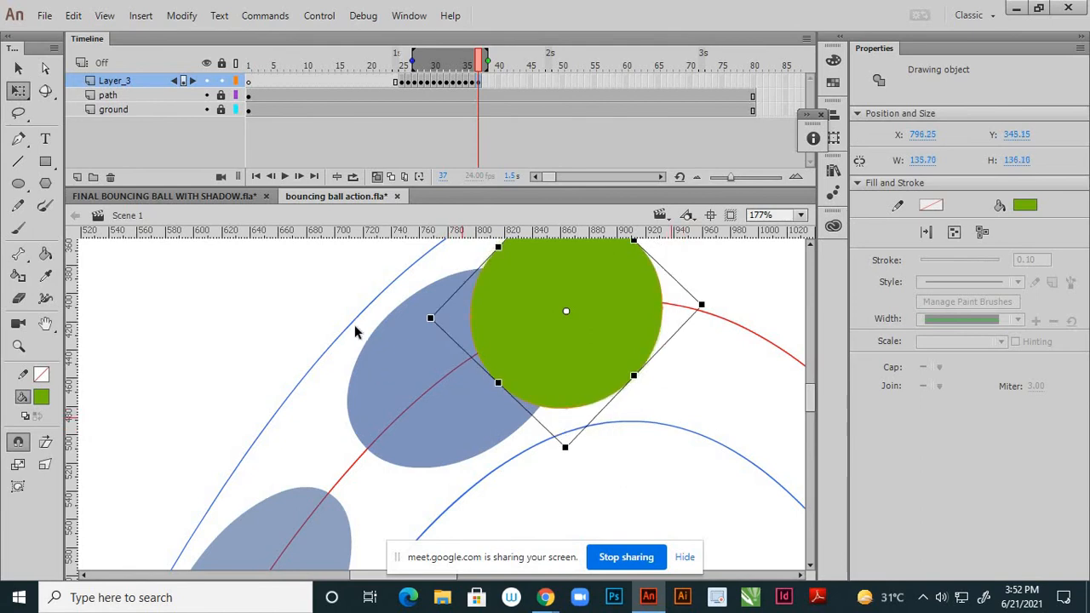
{"action": "left_click_drag", "start_coordinate": [560, 460], "coordinate": [499, 437]}
Stretch the frame 37 ball lengthwise into a slight oval and tilt it along the rising path, about 147 by 131 px
{"action": "scroll", "coordinate": [527, 449], "scroll_direction": "down", "scroll_amount": 2}
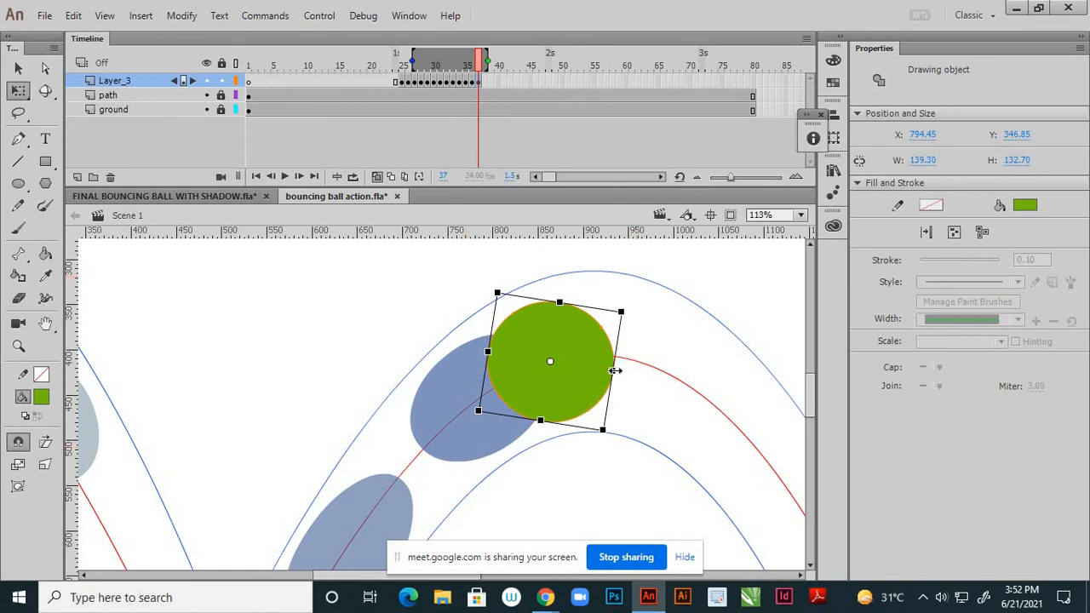
{"action": "left_click_drag", "start_coordinate": [614, 370], "coordinate": [619, 372]}
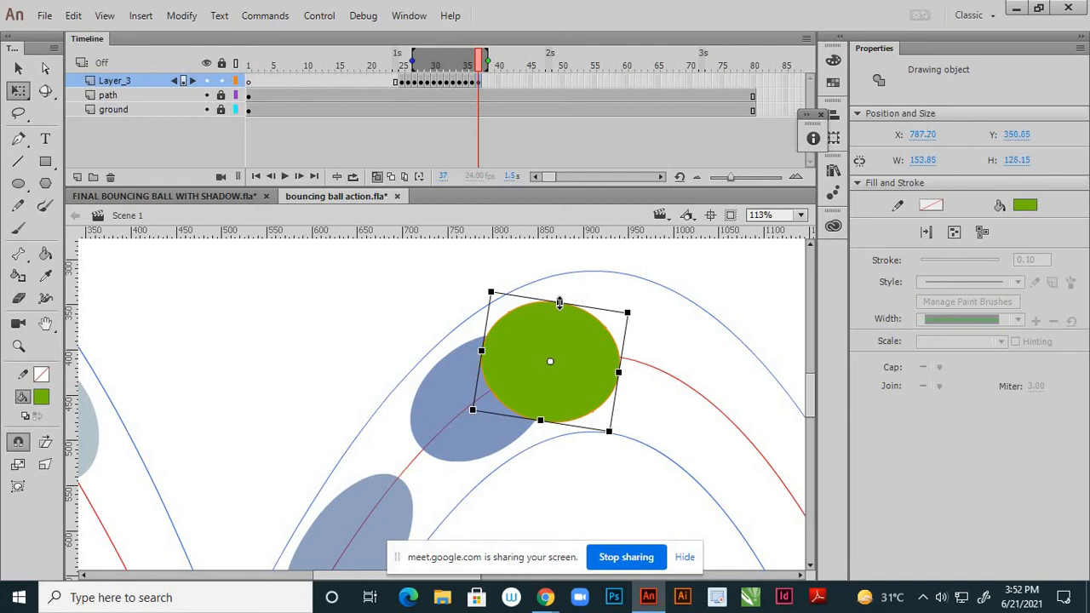
{"action": "left_click_drag", "start_coordinate": [559, 303], "coordinate": [560, 305]}
{"action": "mouse_move", "coordinate": [617, 436]}
{"action": "left_mouse_down"}
{"action": "mouse_move", "coordinate": [567, 447]}
{"action": "mouse_move", "coordinate": [446, 408]}
{"action": "mouse_move", "coordinate": [401, 341]}
{"action": "left_mouse_up"}
{"action": "left_click", "coordinate": [548, 442]}
{"action": "scroll", "coordinate": [577, 368], "scroll_direction": "down", "scroll_amount": 3}
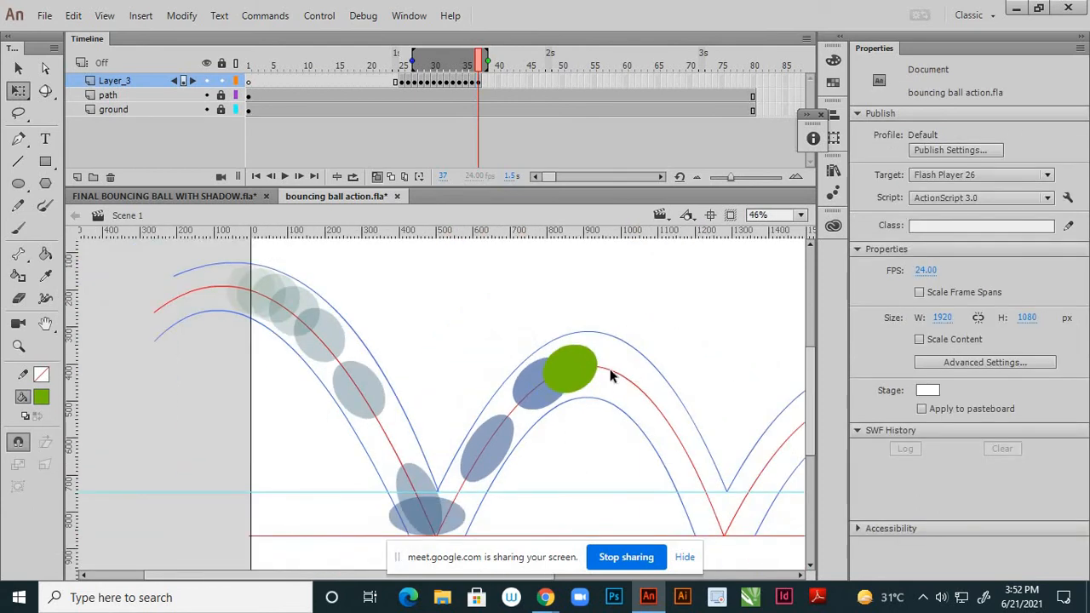
Nudge the frame 37 ball left and slightly down along the second arc to about X 762, Y 353
{"action": "scroll", "coordinate": [584, 378], "scroll_direction": "up", "scroll_amount": 2}
{"action": "left_click", "coordinate": [584, 365]}
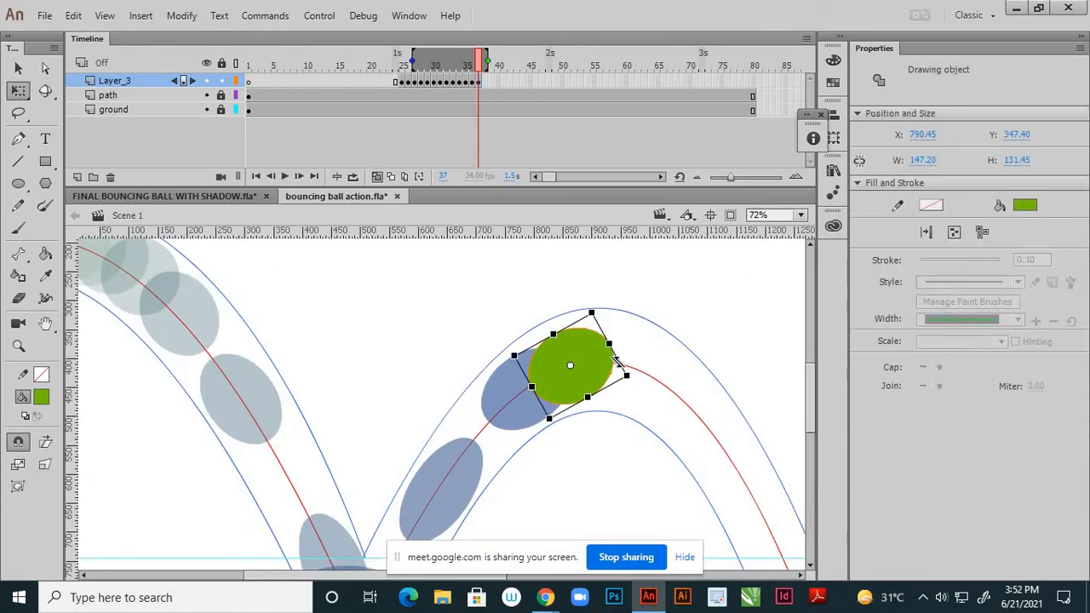
{"action": "key", "text": "Left"}
{"action": "key", "text": "Left"}
{"action": "key", "text": "Left"}
{"action": "key", "text": "Left"}
{"action": "key", "text": "Left"}
{"action": "key", "text": "Left"}
{"action": "key", "text": "Left"}
{"action": "key", "text": "Left"}
{"action": "key", "text": "Left"}
{"action": "key", "text": "Left"}
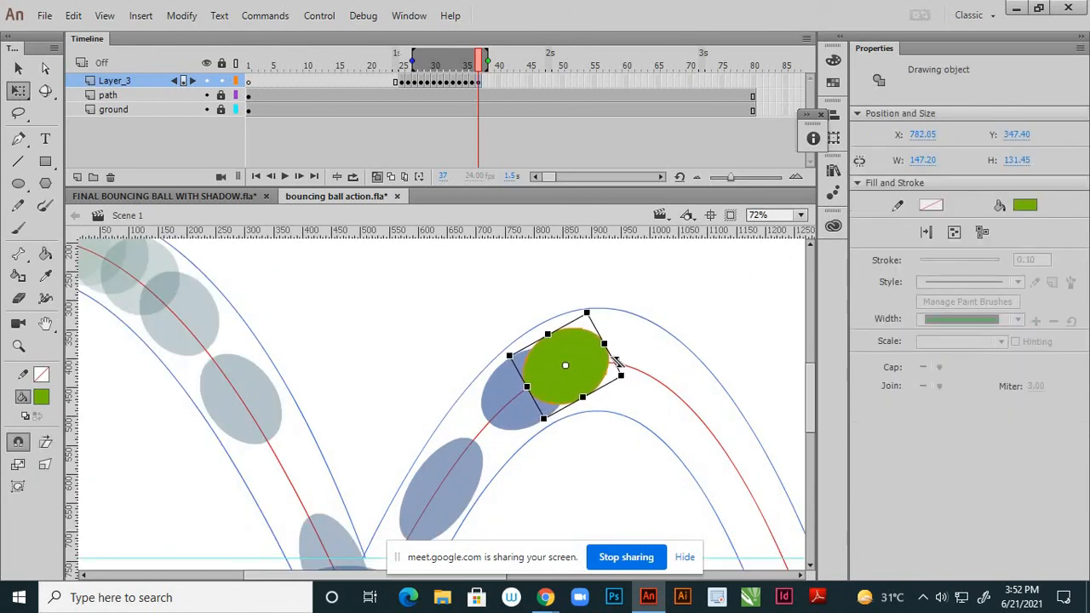
{"action": "key", "text": "Left"}
{"action": "key", "text": "Left"}
{"action": "key", "text": "Left"}
{"action": "key", "text": "Left"}
{"action": "key", "text": "Left"}
{"action": "key", "text": "Left"}
{"action": "key", "text": "Left"}
{"action": "key", "text": "Left"}
{"action": "key", "text": "Left"}
{"action": "key", "text": "Left"}
{"action": "key", "text": "Left"}
{"action": "key", "text": "Left"}
{"action": "key", "text": "Left"}
{"action": "key", "text": "Left"}
{"action": "key", "text": "Left"}
{"action": "key", "text": "Left"}
{"action": "key", "text": "Left"}
{"action": "key", "text": "Left"}
{"action": "key", "text": "Down"}
{"action": "key", "text": "Down"}
{"action": "key", "text": "Down"}
{"action": "key", "text": "Down"}
{"action": "key", "text": "Down"}
{"action": "key", "text": "Down"}
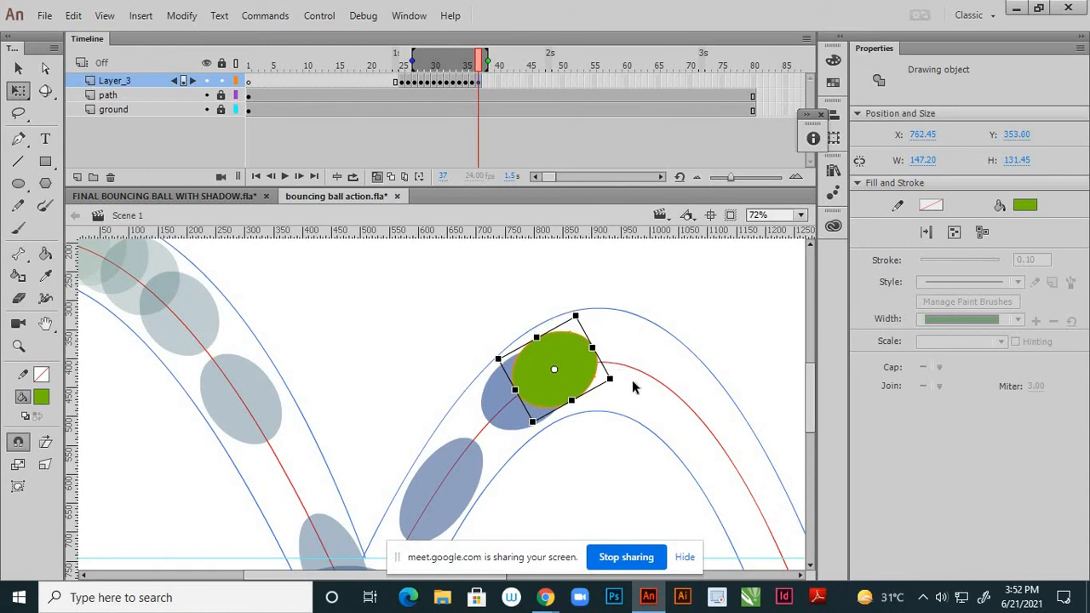
Nudge the ball on frame 36 left and down along the second arc, closer to the frame 35 ball
{"action": "left_click", "coordinate": [471, 82]}
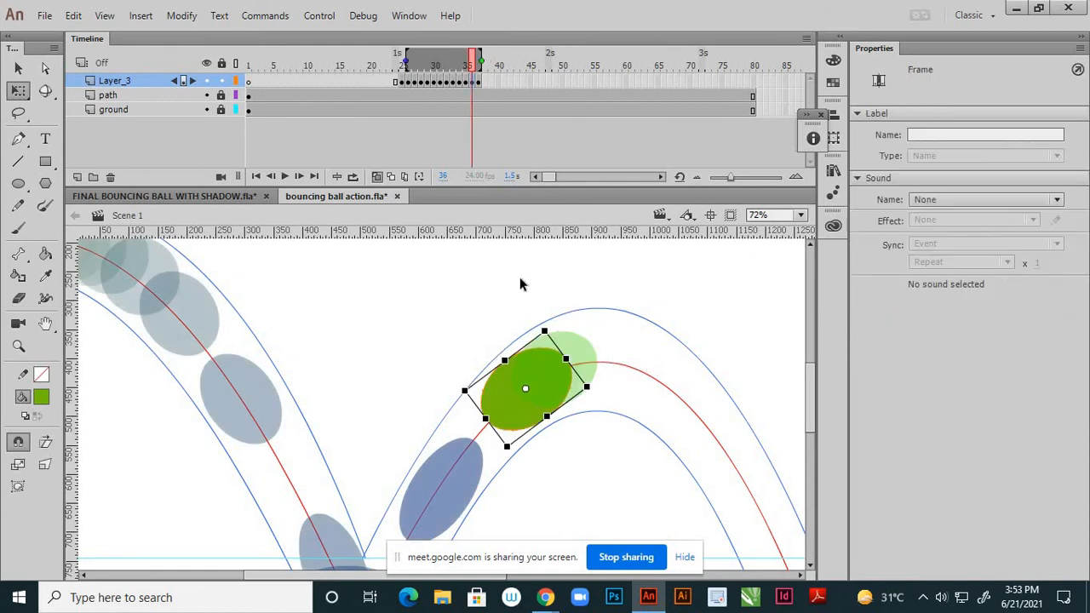
{"action": "key", "text": "Left"}
{"action": "key", "text": "Left"}
{"action": "key", "text": "Left"}
{"action": "key", "text": "Left"}
{"action": "key", "text": "Left"}
{"action": "key", "text": "Left"}
{"action": "key", "text": "Left"}
{"action": "key", "text": "Left"}
{"action": "key", "text": "Left"}
{"action": "key", "text": "Left"}
{"action": "key", "text": "Left"}
{"action": "key", "text": "Left"}
{"action": "key", "text": "Left"}
{"action": "key", "text": "Left"}
{"action": "key", "text": "Left"}
{"action": "key", "text": "Left"}
{"action": "key", "text": "Left"}
{"action": "key", "text": "Left"}
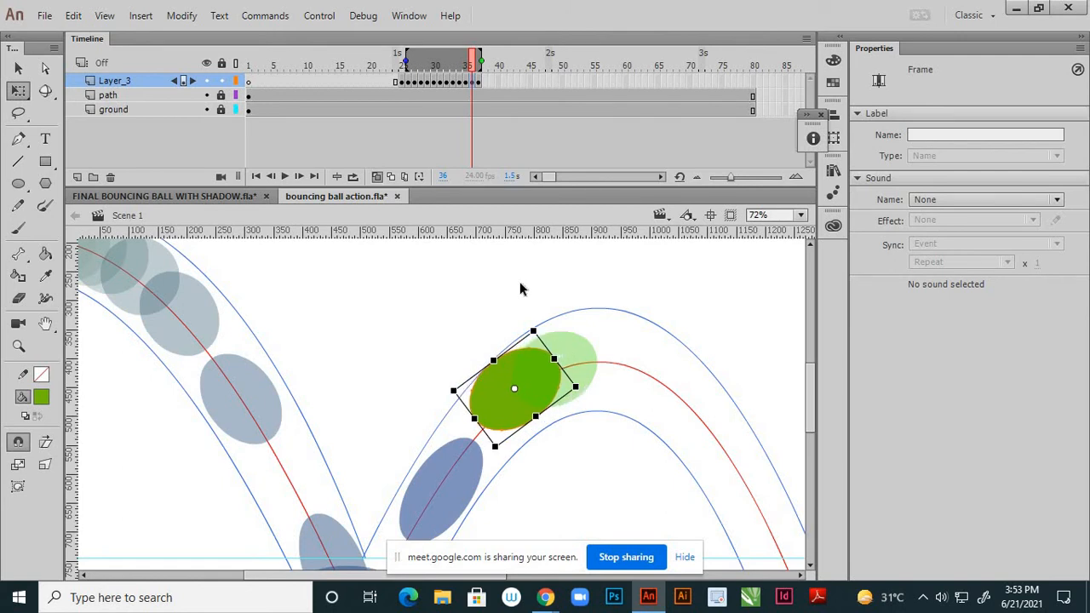
{"action": "key", "text": "Down"}
{"action": "key", "text": "Down"}
{"action": "key", "text": "Down"}
{"action": "key", "text": "Down"}
{"action": "key", "text": "Down"}
{"action": "key", "text": "Down"}
{"action": "key", "text": "Down"}
{"action": "key", "text": "Down"}
{"action": "key", "text": "Down"}
{"action": "key", "text": "Down"}
{"action": "key", "text": "Down"}
{"action": "key", "text": "Down"}
{"action": "key", "text": "Down"}
{"action": "key", "text": "Down"}
{"action": "key", "text": "Down"}
{"action": "key", "text": "Down"}
{"action": "key", "text": "Down"}
{"action": "key", "text": "Down"}
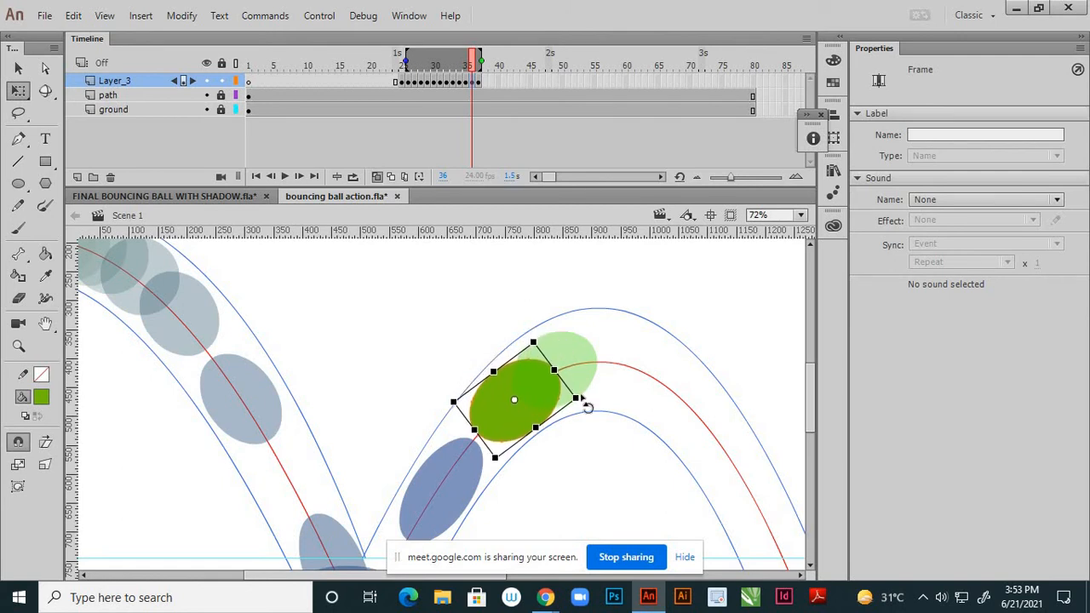
{"action": "scroll", "coordinate": [572, 398], "scroll_direction": "up", "scroll_amount": 5}
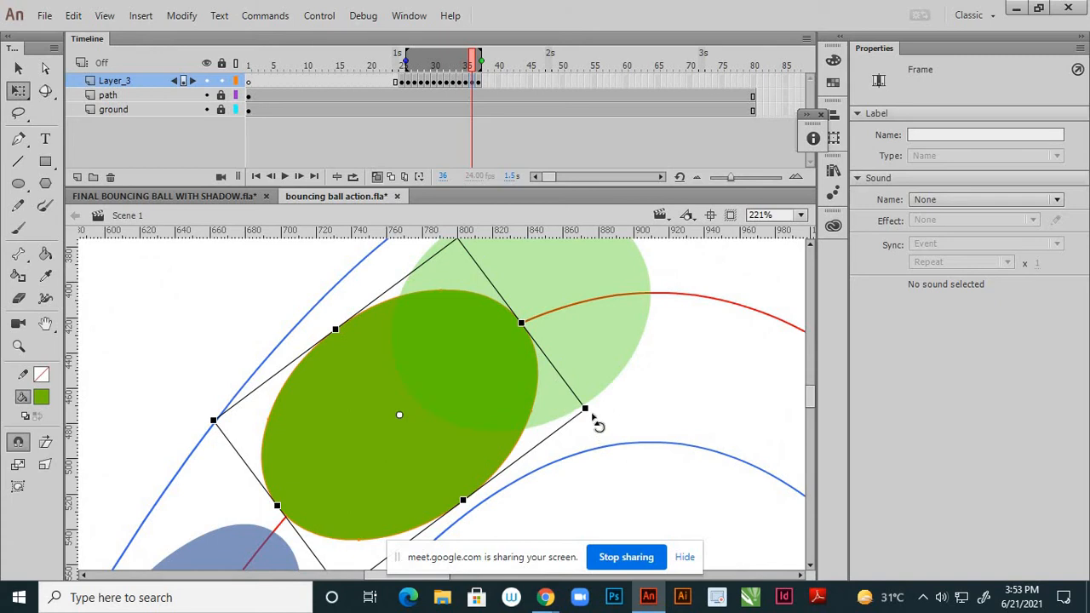
Rotate the stretched ball on frame 36 slightly to follow the rising second arc, and check its spacing against frame 37
{"action": "left_click_drag", "start_coordinate": [596, 423], "coordinate": [599, 413]}
{"action": "left_click", "coordinate": [667, 384]}
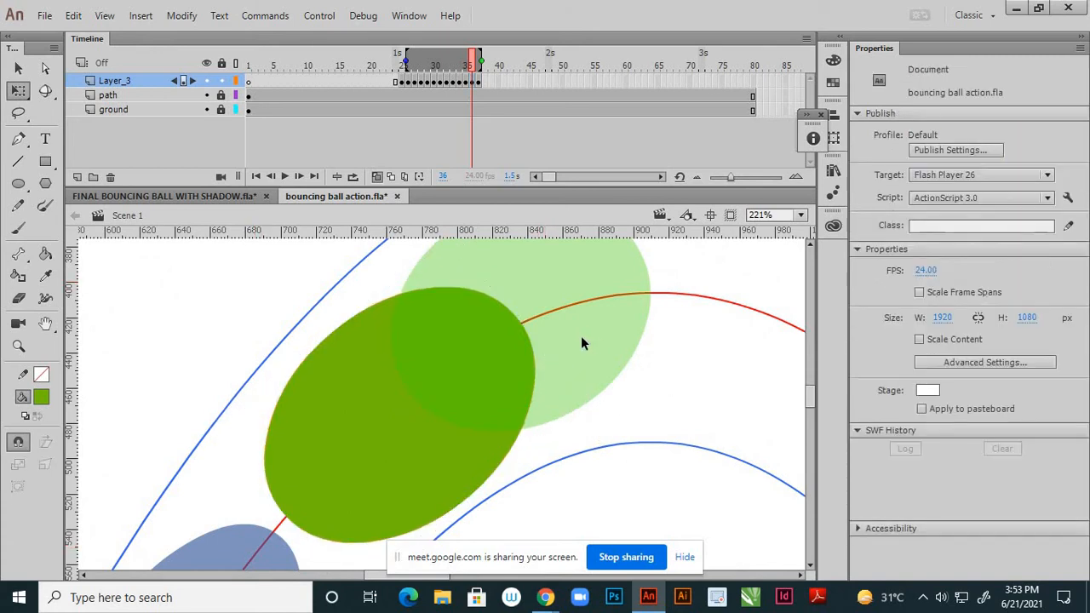
{"action": "scroll", "coordinate": [582, 341], "scroll_direction": "down", "scroll_amount": 3}
{"action": "left_click", "coordinate": [481, 83]}
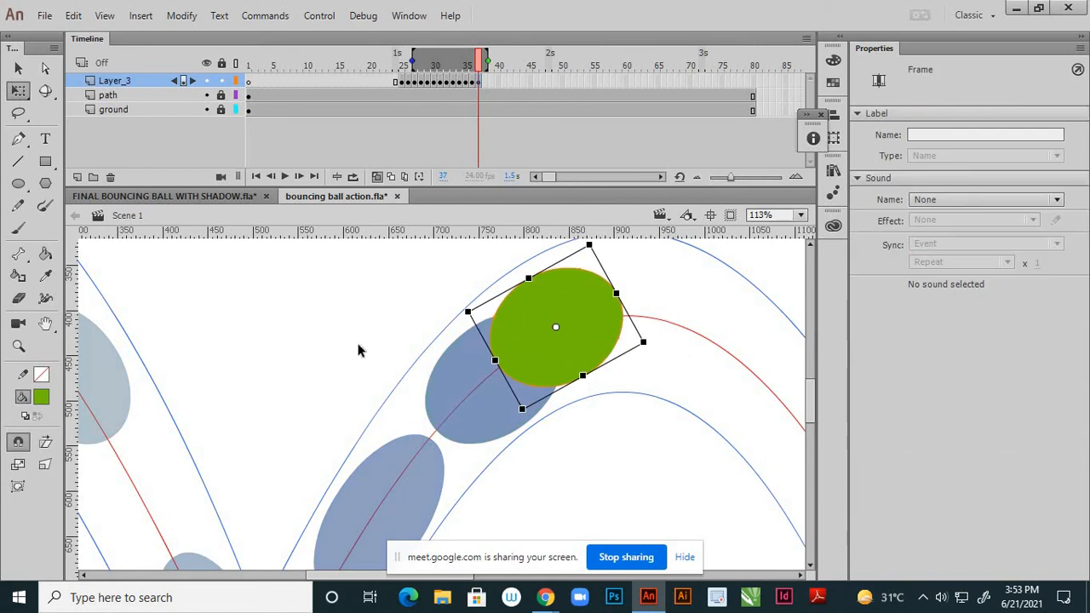
{"action": "left_click", "coordinate": [441, 301]}
{"action": "scroll", "coordinate": [441, 300], "scroll_direction": "down", "scroll_amount": 2}
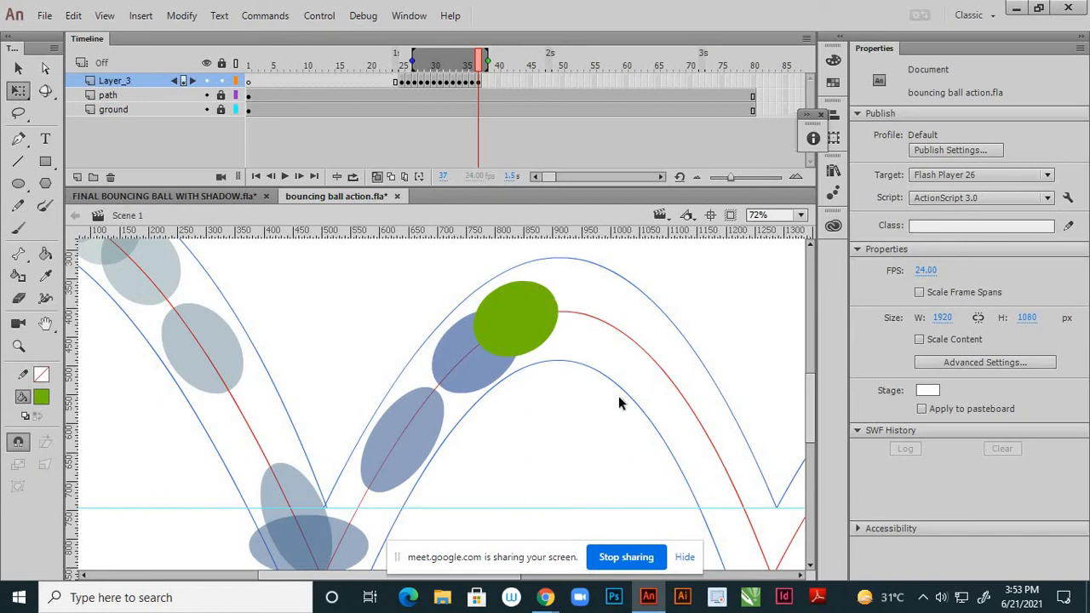
{"action": "scroll", "coordinate": [602, 385], "scroll_direction": "down", "scroll_amount": 2}
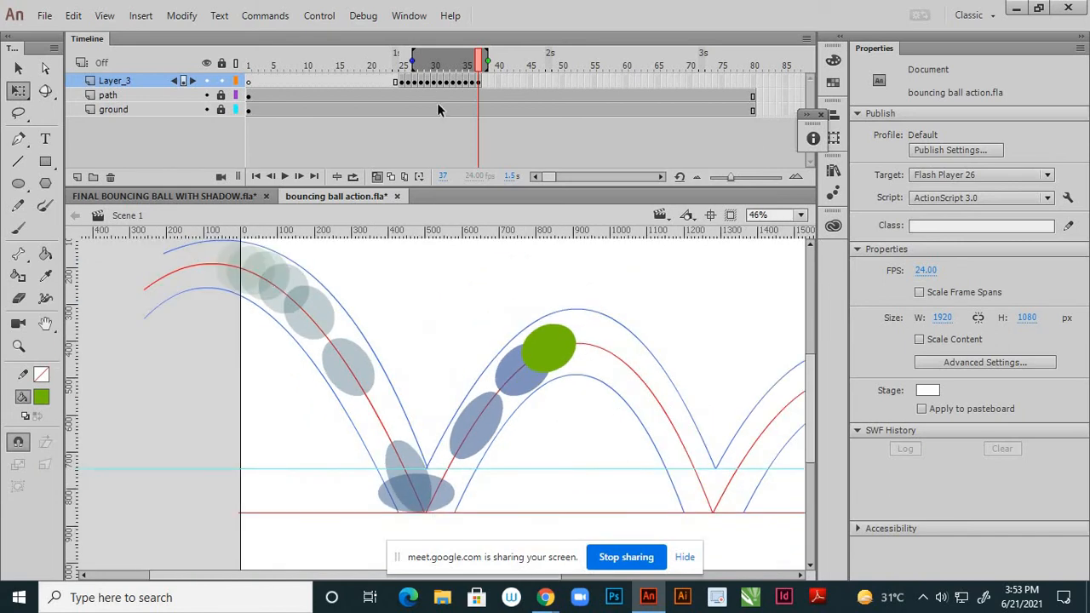
Copy the round ball from frame 27 into frame 38 and place it near the second arc's crest, at about X 825, Y 341
{"action": "left_click", "coordinate": [413, 82]}
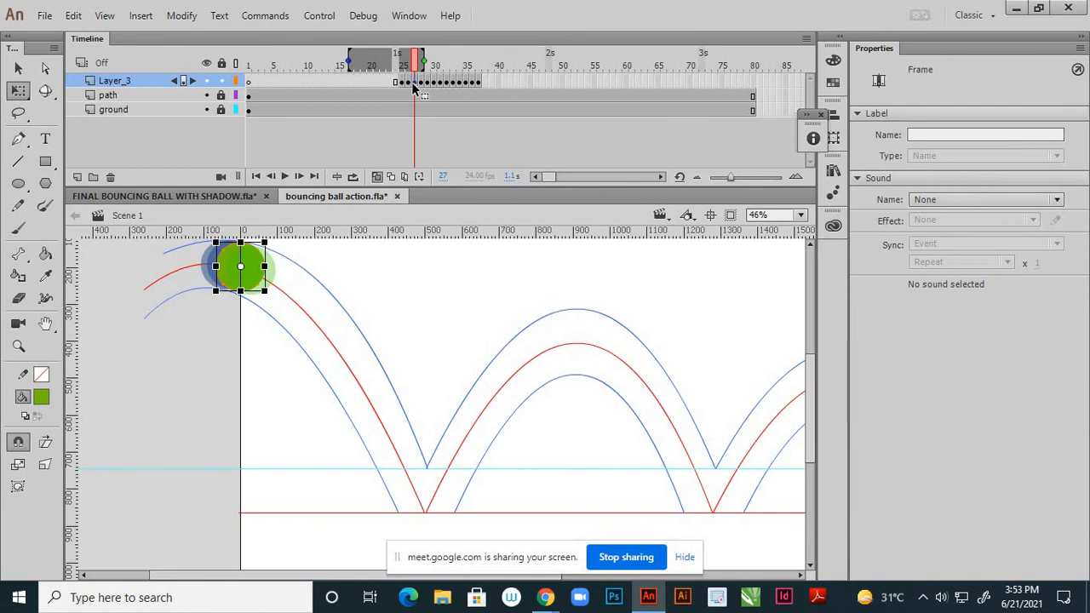
{"action": "key", "text": "v"}
{"action": "right_click", "coordinate": [416, 84]}
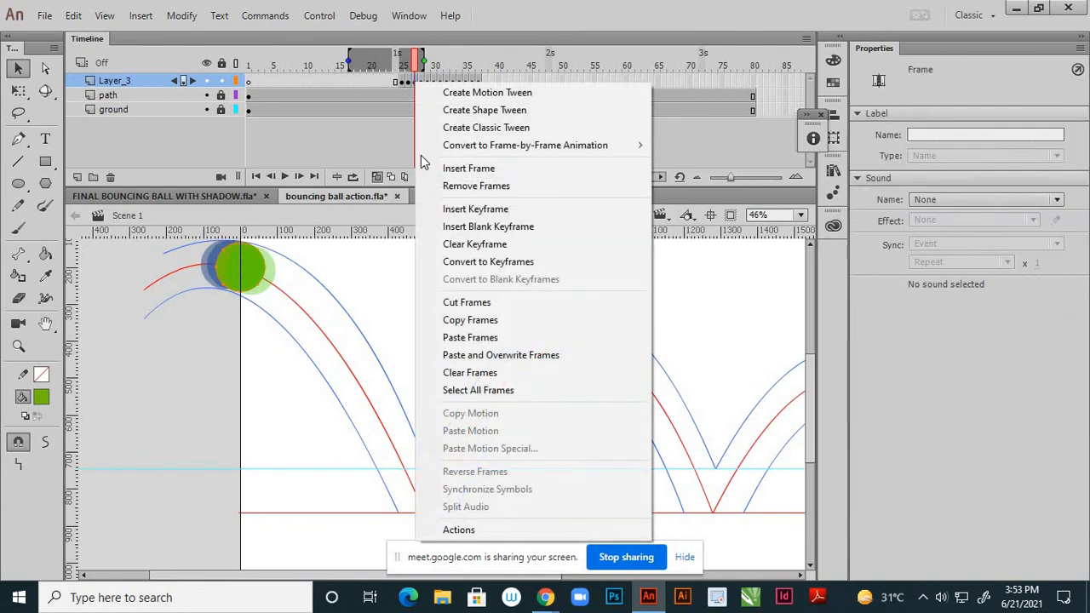
{"action": "left_click", "coordinate": [460, 320]}
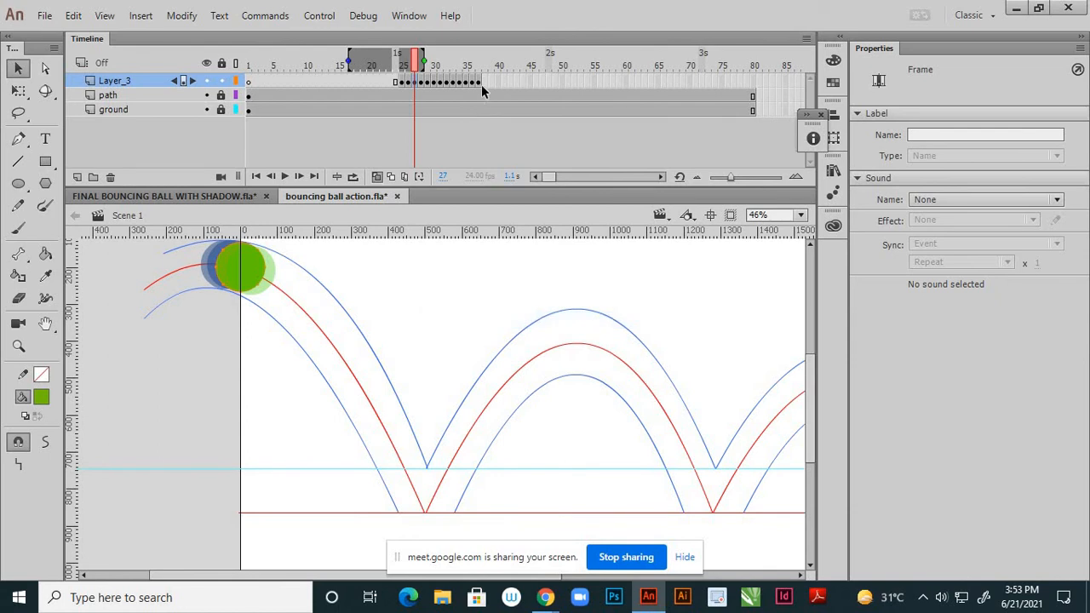
{"action": "left_click", "coordinate": [482, 81]}
{"action": "right_click", "coordinate": [484, 83]}
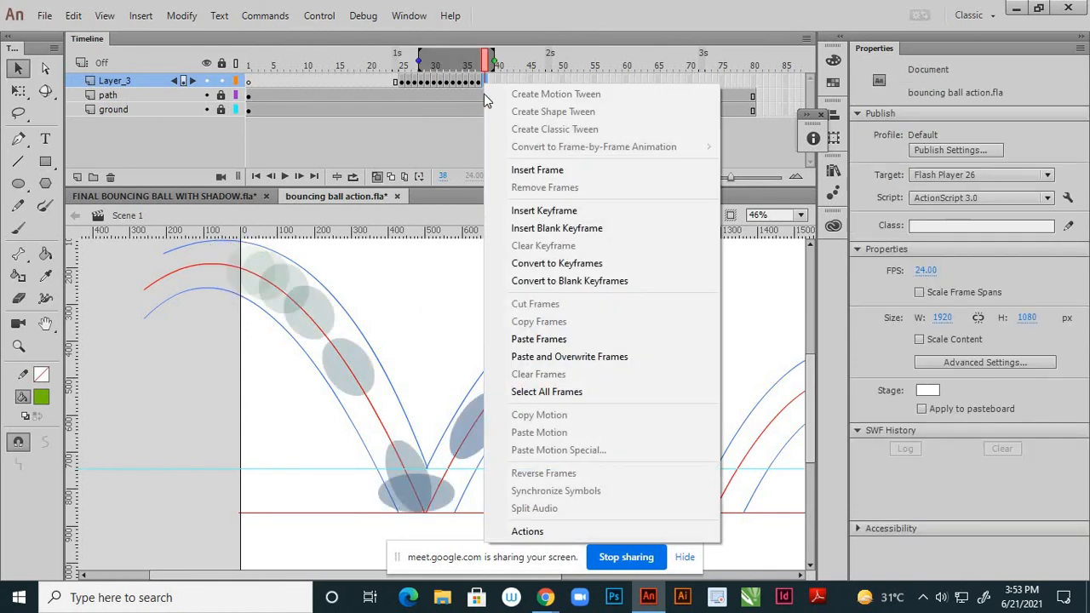
{"action": "left_click", "coordinate": [519, 341]}
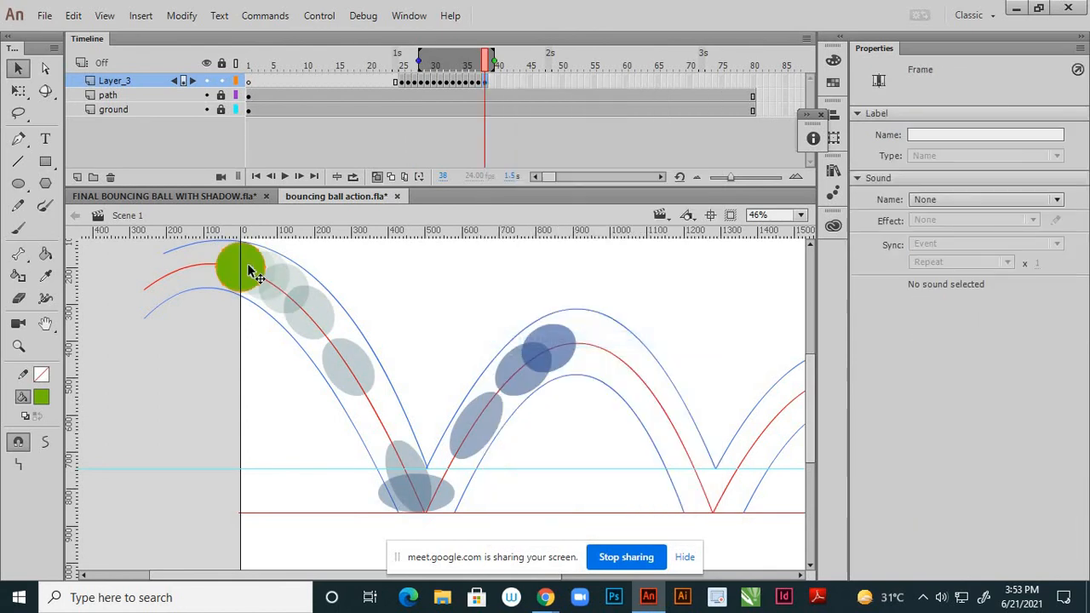
{"action": "mouse_move", "coordinate": [248, 269]}
{"action": "left_mouse_down"}
{"action": "mouse_move", "coordinate": [531, 316]}
{"action": "mouse_move", "coordinate": [574, 339]}
{"action": "left_mouse_up"}
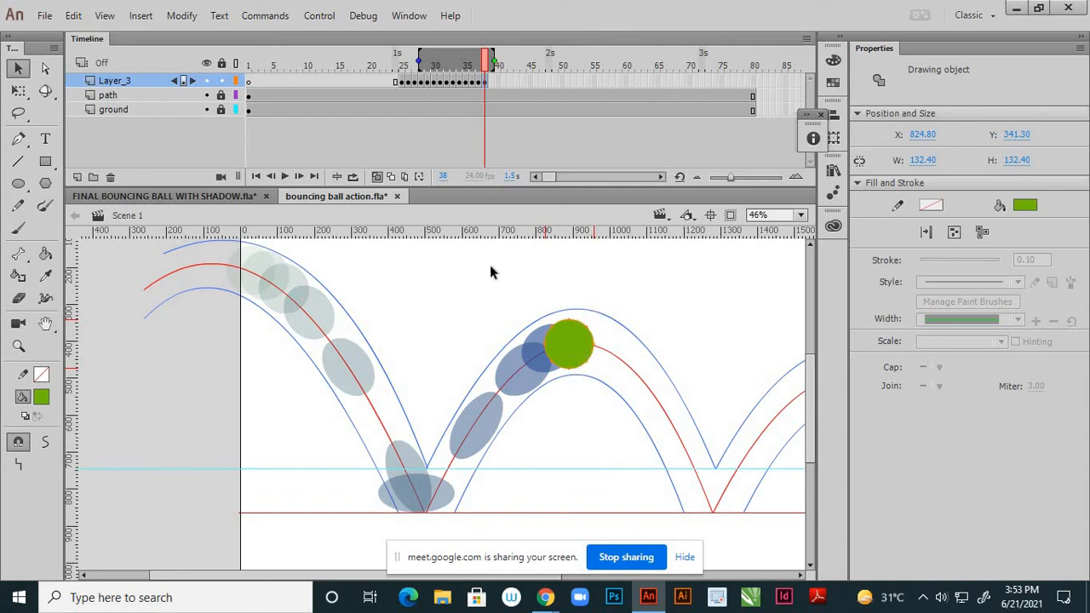
Unlock the path layer, bend the second arc's lower and upper blue guide curves closer to the red path at the crest, and relock it
{"action": "left_click", "coordinate": [202, 150]}
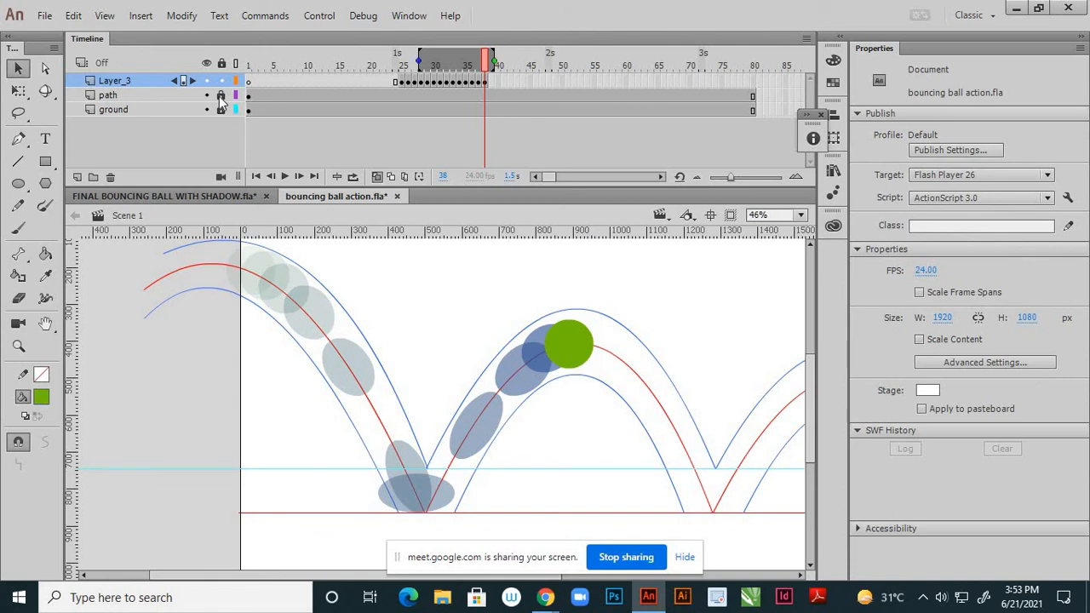
{"action": "left_click", "coordinate": [250, 95]}
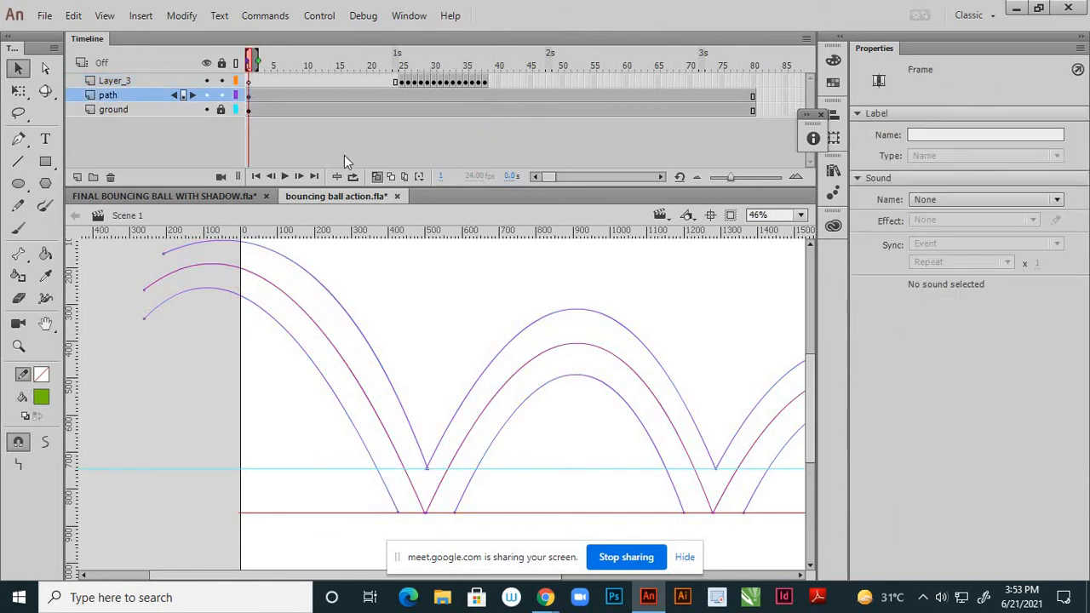
{"action": "left_click", "coordinate": [594, 359]}
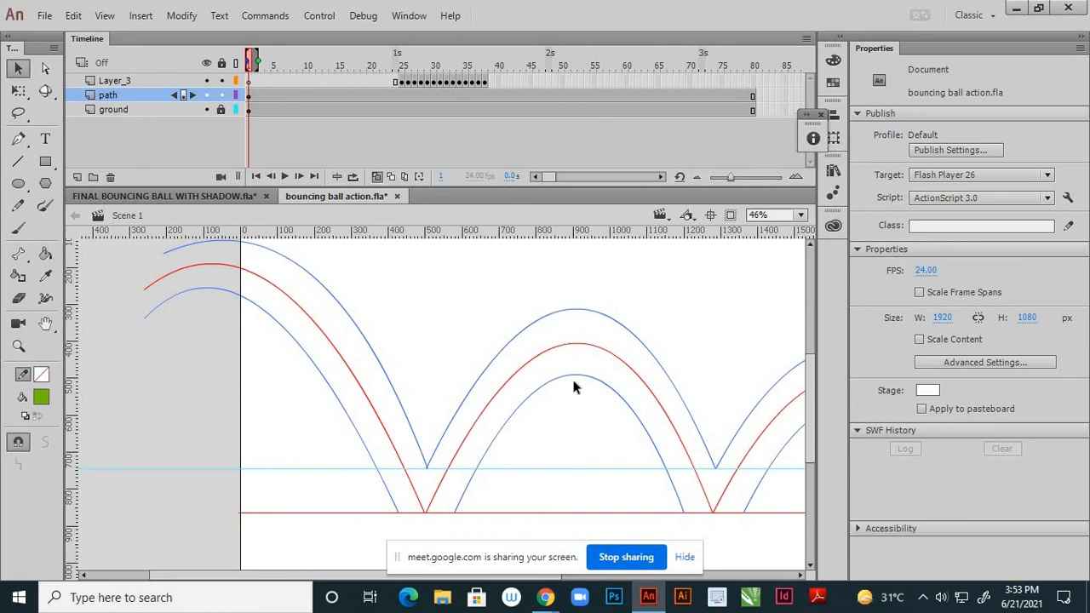
{"action": "left_click_drag", "start_coordinate": [575, 371], "coordinate": [577, 364]}
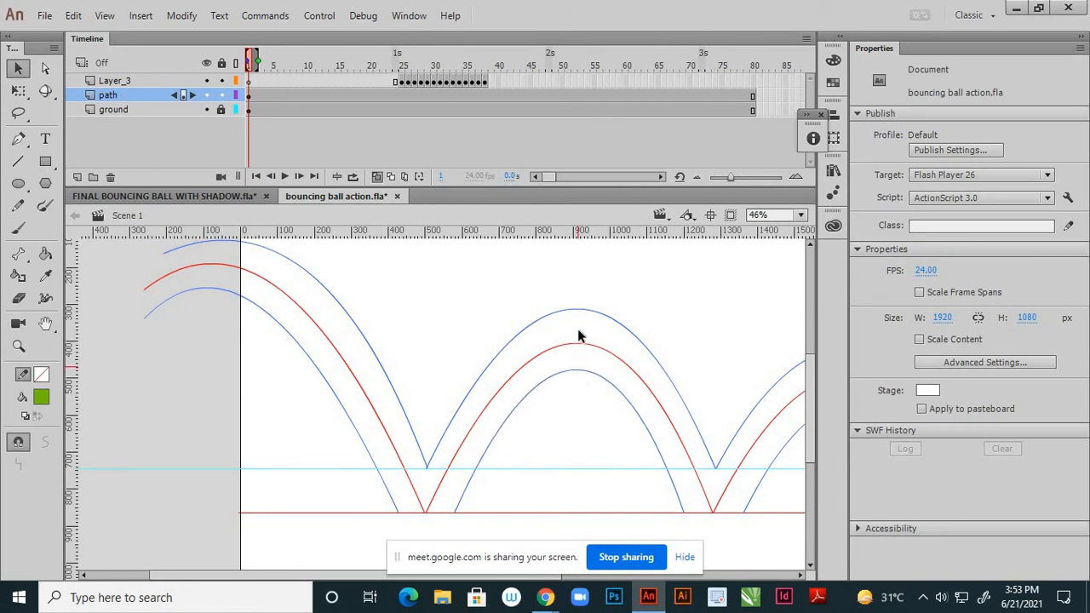
{"action": "left_click_drag", "start_coordinate": [576, 310], "coordinate": [576, 316]}
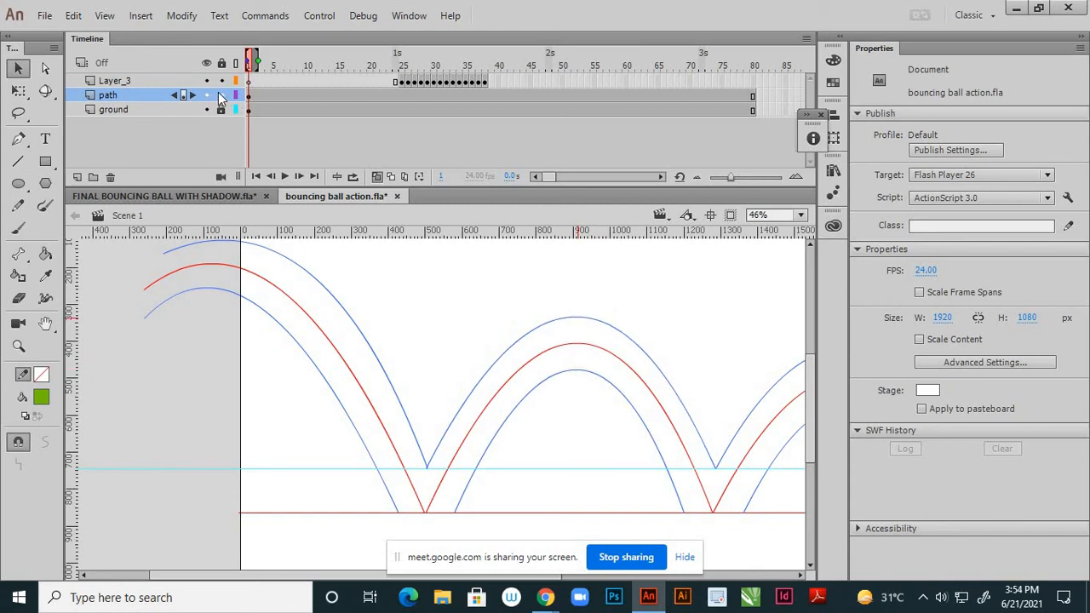
Nudge the frame 38 ball left and slightly down to fit between the guide curves, to about X 814, Y 344
{"action": "left_click", "coordinate": [487, 82]}
{"action": "left_click", "coordinate": [596, 342]}
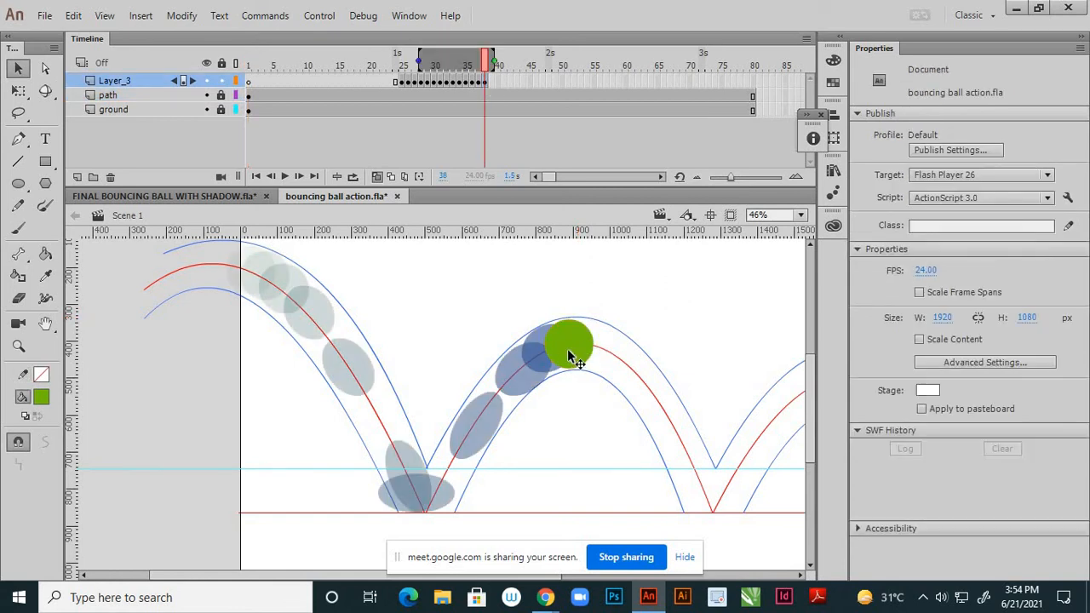
{"action": "scroll", "coordinate": [575, 357], "scroll_direction": "up", "scroll_amount": 3}
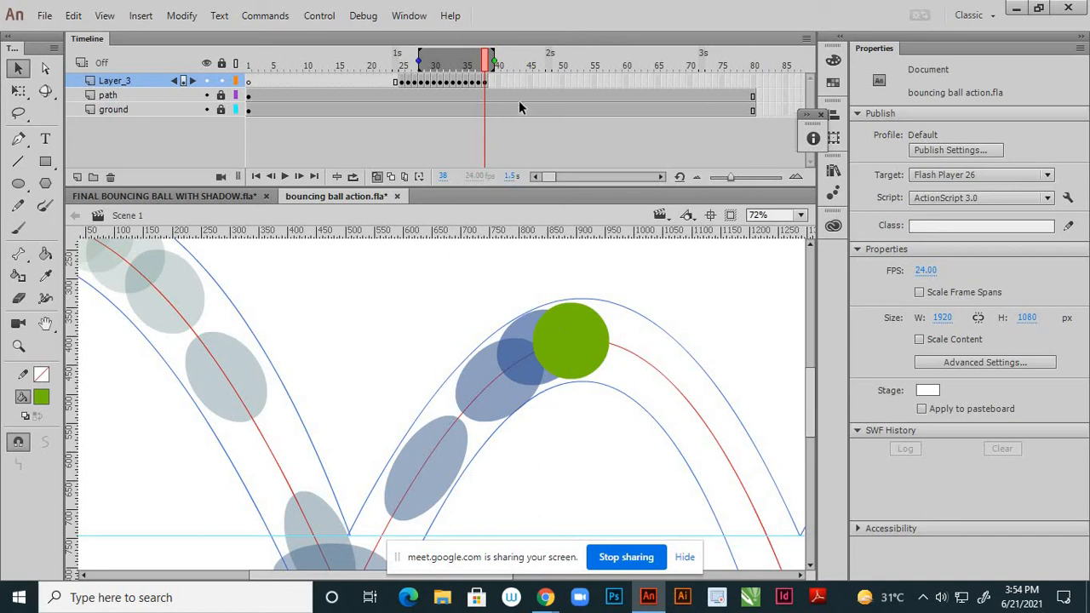
{"action": "left_click", "coordinate": [562, 349]}
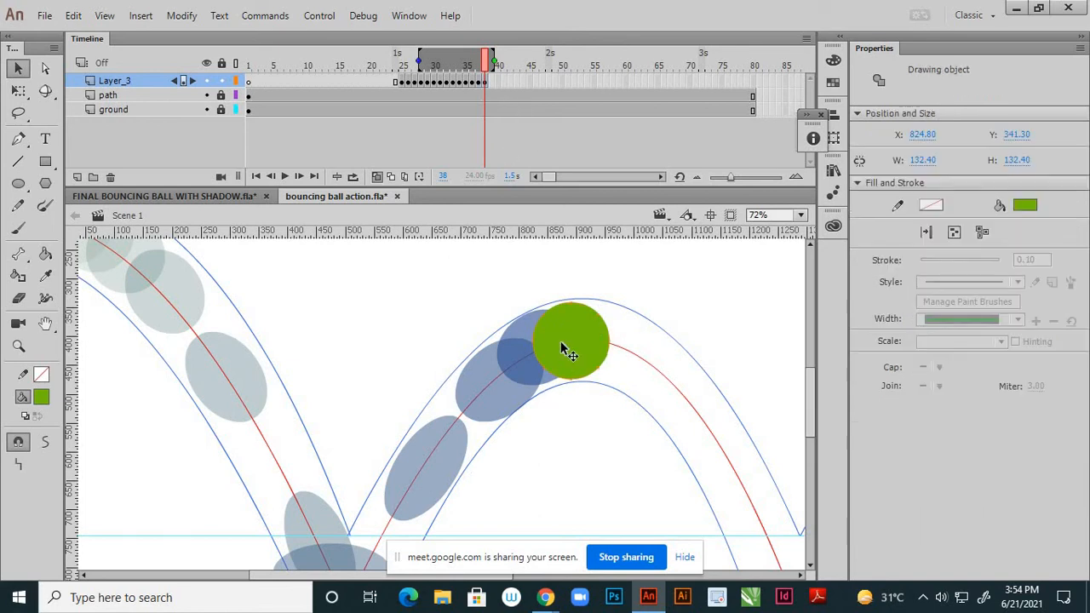
{"action": "key", "text": "Left"}
{"action": "key", "text": "Left"}
{"action": "key", "text": "Left"}
{"action": "key", "text": "Left"}
{"action": "key", "text": "Left"}
{"action": "key", "text": "Left"}
{"action": "key", "text": "Left"}
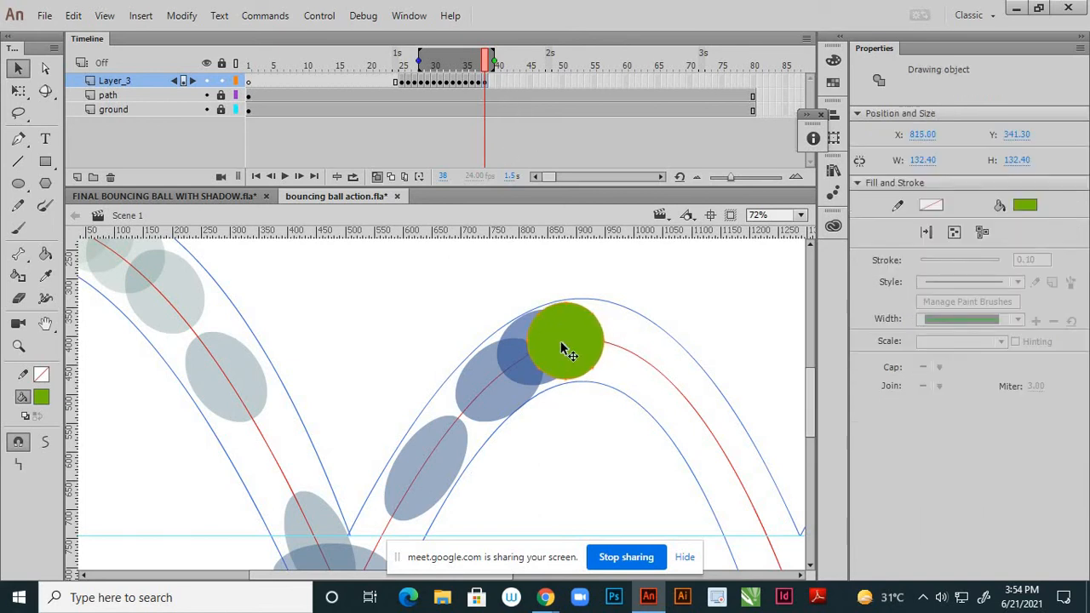
{"action": "key", "text": "Down"}
{"action": "key", "text": "Down"}
{"action": "key", "text": "Down"}
{"action": "key", "text": "Down"}
{"action": "key", "text": "Up"}
{"action": "key", "text": "Up"}
{"action": "key", "text": "Up"}
{"action": "key", "text": "Up"}
{"action": "key", "text": "Down"}
{"action": "key", "text": "Down"}
{"action": "key", "text": "Down"}
{"action": "key", "text": "Left"}
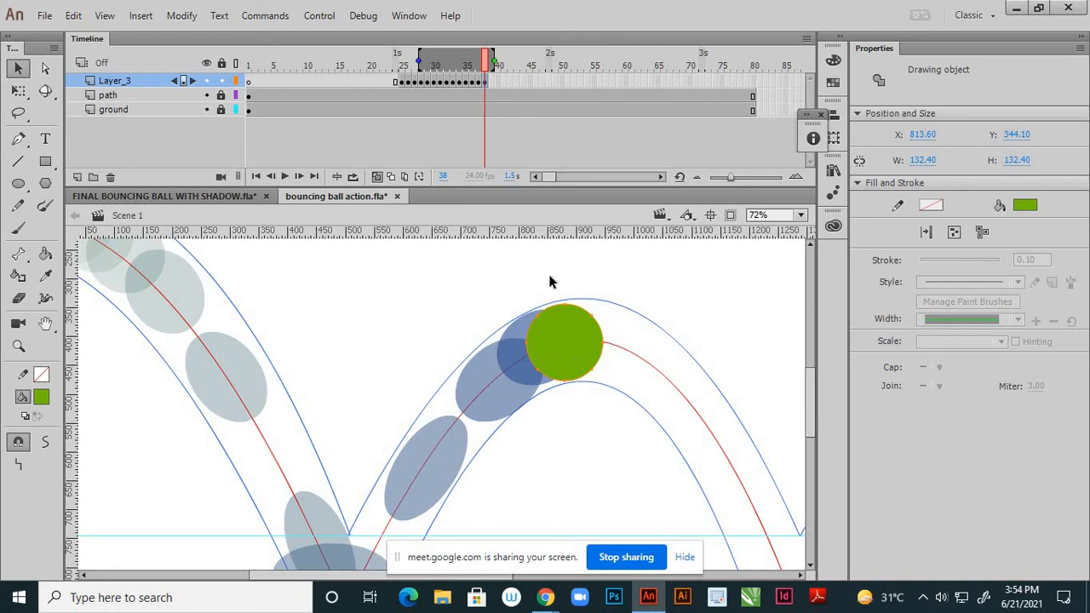
Insert a keyframe at frame 39 and nudge the ball right and slightly up to the crest of the second arc
{"action": "left_click", "coordinate": [489, 83]}
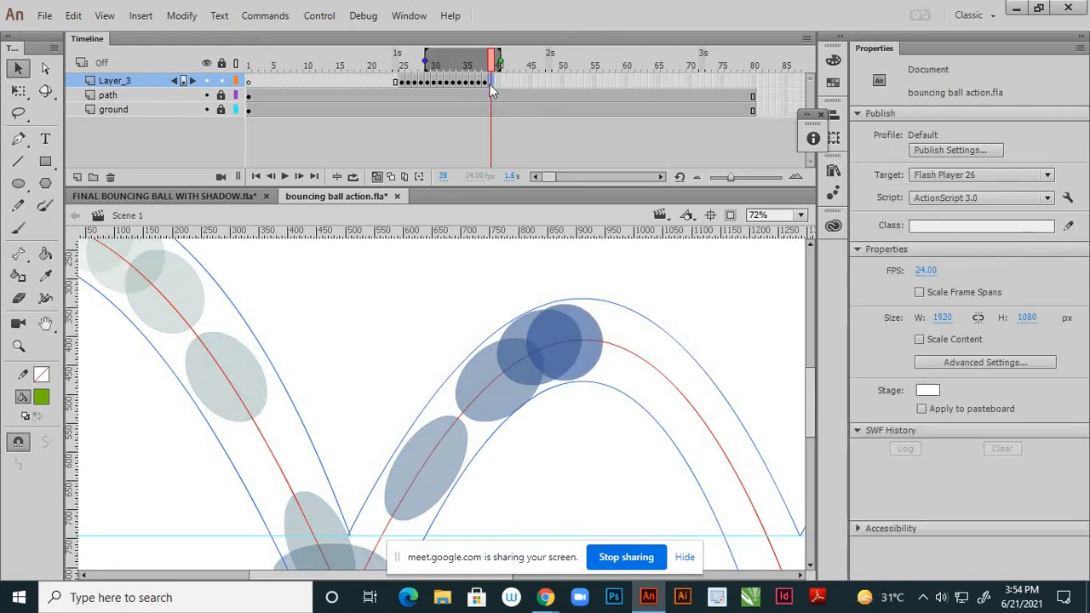
{"action": "right_click", "coordinate": [490, 85]}
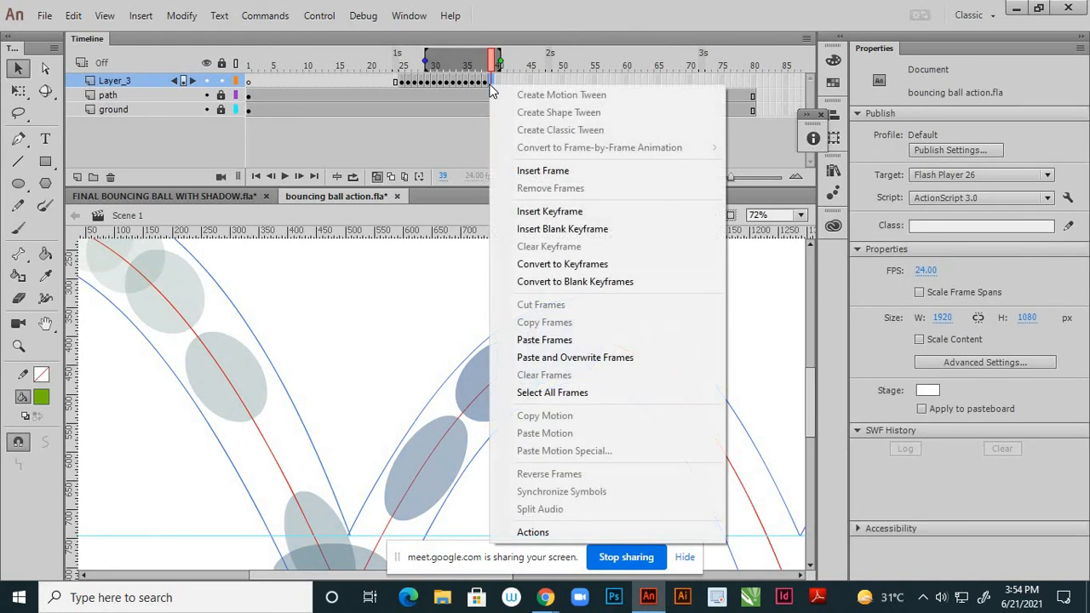
{"action": "left_click", "coordinate": [549, 211]}
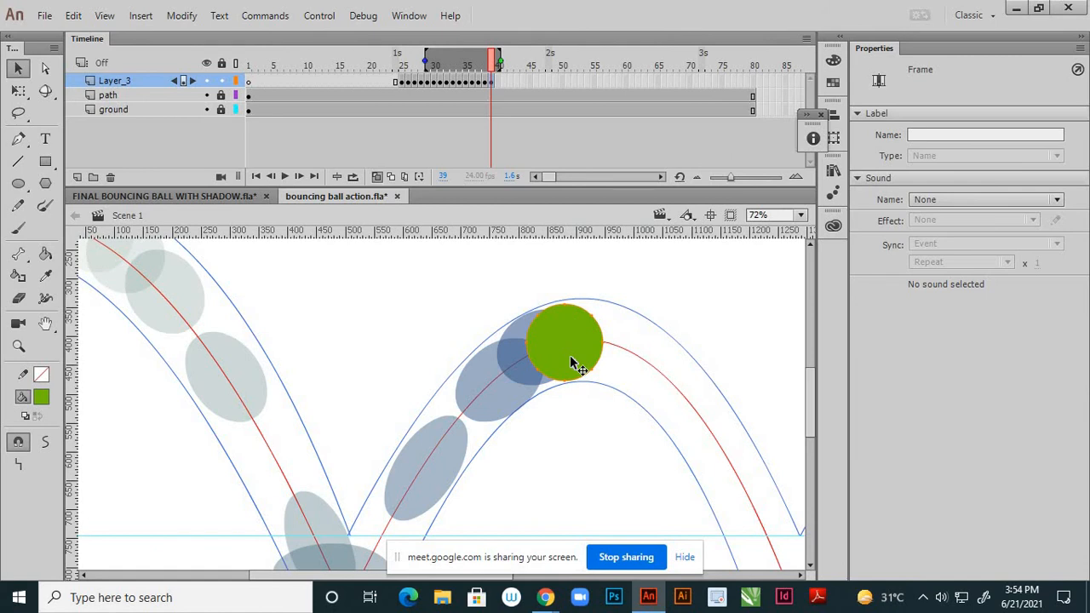
{"action": "key", "text": "Right"}
{"action": "key", "text": "Right"}
{"action": "key", "text": "Right"}
{"action": "key", "text": "Right"}
{"action": "key", "text": "Right"}
{"action": "key", "text": "Right"}
{"action": "key", "text": "Right"}
{"action": "key", "text": "Right"}
{"action": "key", "text": "Right"}
{"action": "key", "text": "Right"}
{"action": "key", "text": "Right"}
{"action": "key", "text": "Right"}
{"action": "key", "text": "Right"}
{"action": "key", "text": "Right"}
{"action": "key", "text": "Right"}
{"action": "key", "text": "Right"}
{"action": "key", "text": "Right"}
{"action": "key", "text": "Right"}
{"action": "key", "text": "Right"}
{"action": "key", "text": "Right"}
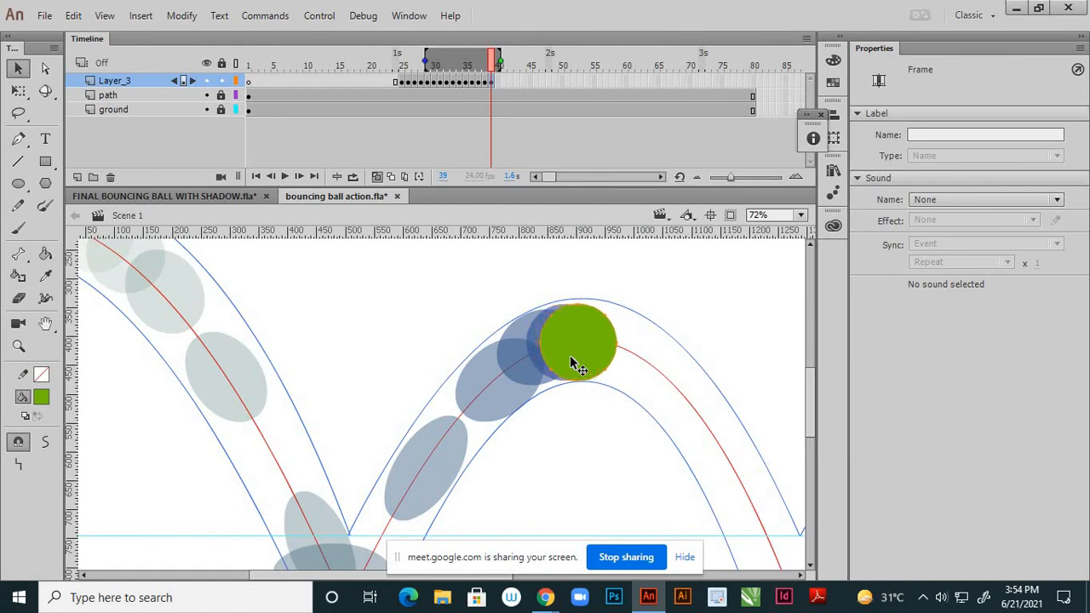
{"action": "key", "text": "Up"}
{"action": "key", "text": "Up"}
{"action": "key", "text": "Right"}
{"action": "key", "text": "Right"}
{"action": "key", "text": "Right"}
{"action": "key", "text": "Right"}
{"action": "key", "text": "Right"}
{"action": "key", "text": "Up"}
{"action": "key", "text": "Up"}
{"action": "key", "text": "Up"}
{"action": "key", "text": "Up"}
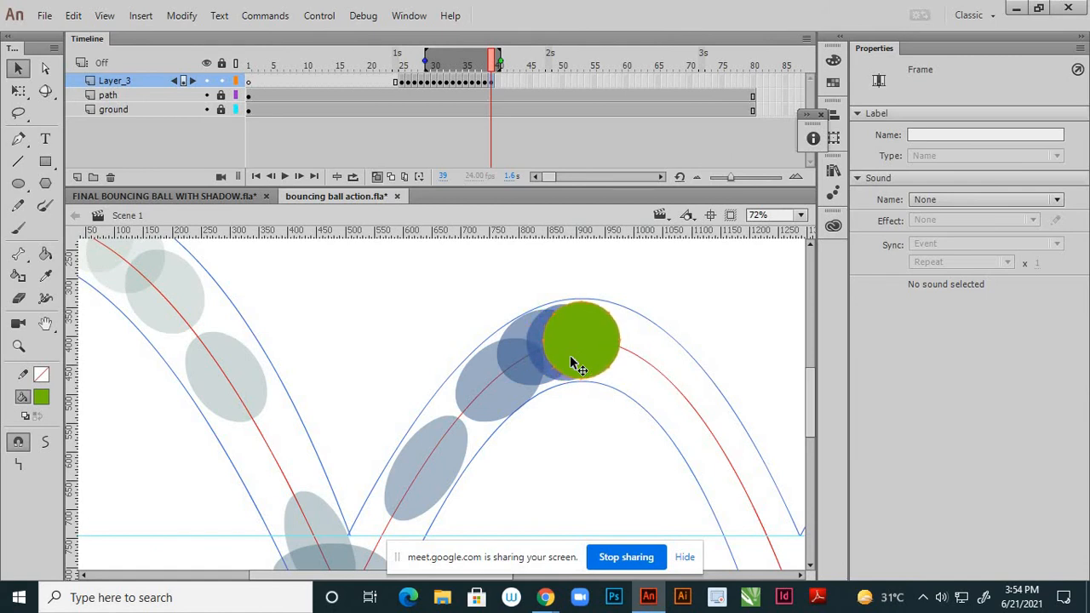
{"action": "key", "text": "Right"}
{"action": "key", "text": "Down"}
{"action": "key", "text": "Down"}
{"action": "key", "text": "Right"}
{"action": "key", "text": "Up"}
{"action": "key", "text": "Up"}
{"action": "key", "text": "Right"}
{"action": "key", "text": "Right"}
{"action": "key", "text": "Right"}
{"action": "key", "text": "Right"}
{"action": "key", "text": "Right"}
{"action": "key", "text": "Right"}
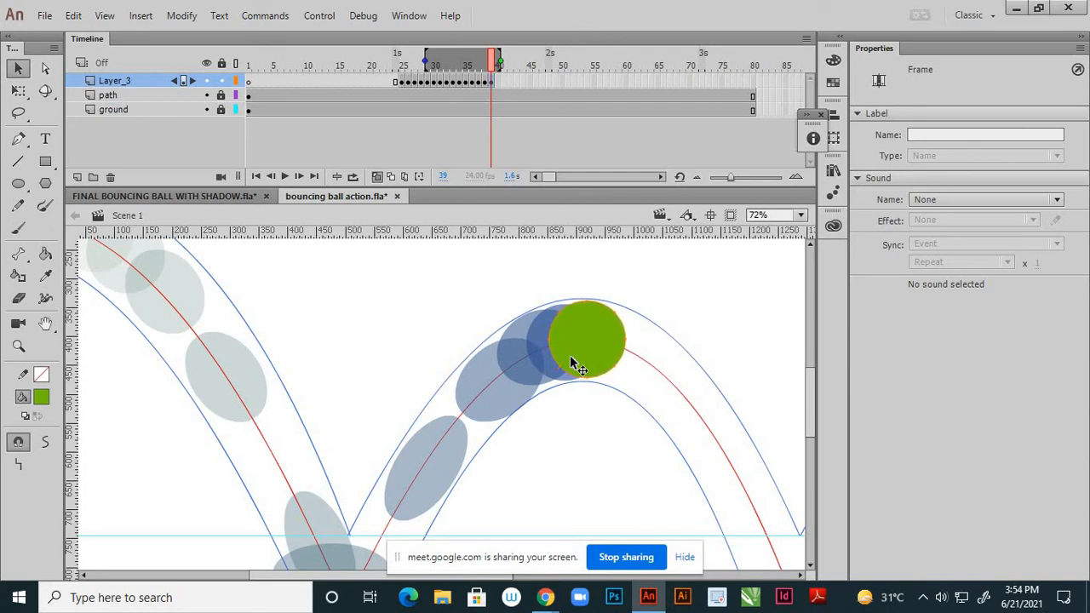
{"action": "key", "text": "Left"}
{"action": "key", "text": "Left"}
{"action": "key", "text": "Left"}
Insert a keyframe at frame 40 and nudge the ball right and slightly down, just past the second arc's crest
{"action": "left_click", "coordinate": [498, 84]}
{"action": "right_click", "coordinate": [498, 84]}
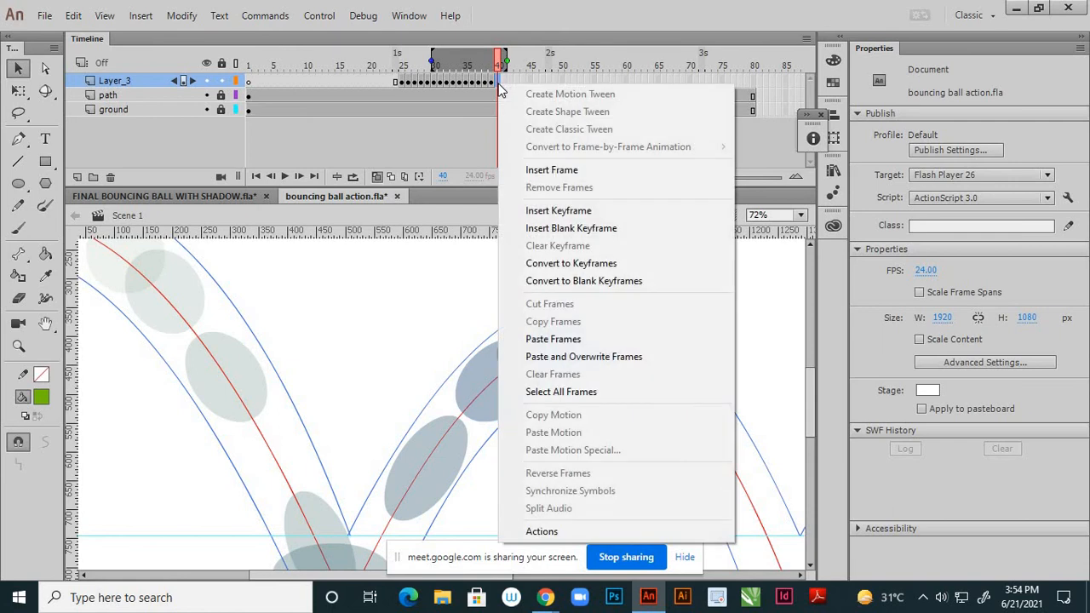
{"action": "left_click", "coordinate": [559, 211]}
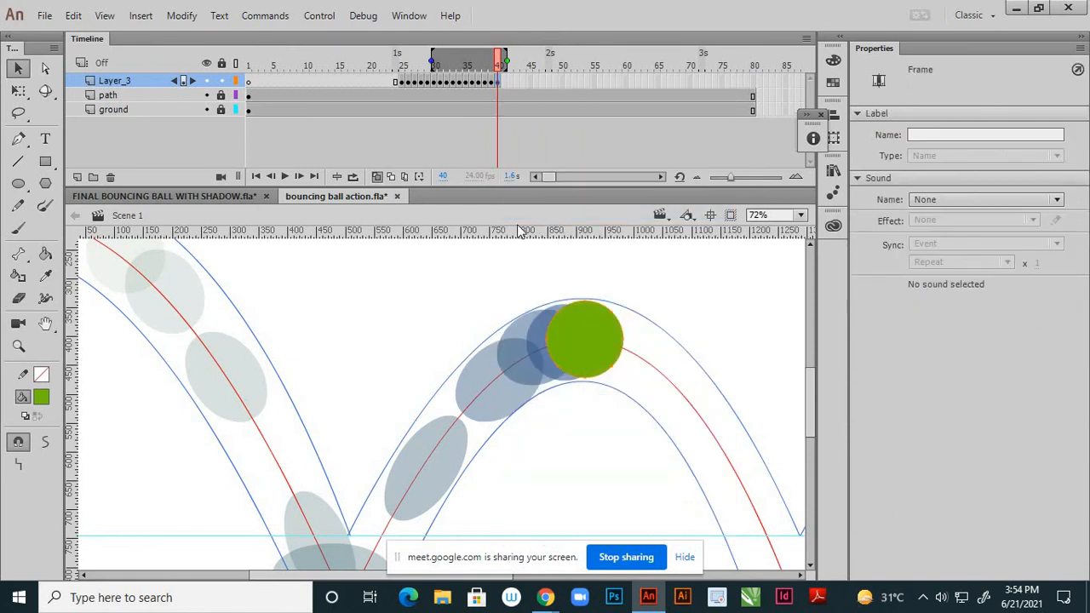
{"action": "key", "text": "Right"}
{"action": "key", "text": "Right"}
{"action": "key", "text": "Right"}
{"action": "key", "text": "Right"}
{"action": "key", "text": "Right"}
{"action": "key", "text": "Right"}
{"action": "key", "text": "Right"}
{"action": "key", "text": "Right"}
{"action": "key", "text": "Right"}
{"action": "key", "text": "Right"}
{"action": "key", "text": "Right"}
{"action": "key", "text": "Right"}
{"action": "key", "text": "Right"}
{"action": "key", "text": "Right"}
{"action": "key", "text": "Right"}
{"action": "key", "text": "Right"}
{"action": "key", "text": "Right"}
{"action": "key", "text": "Right"}
{"action": "key", "text": "Right"}
{"action": "key", "text": "Right"}
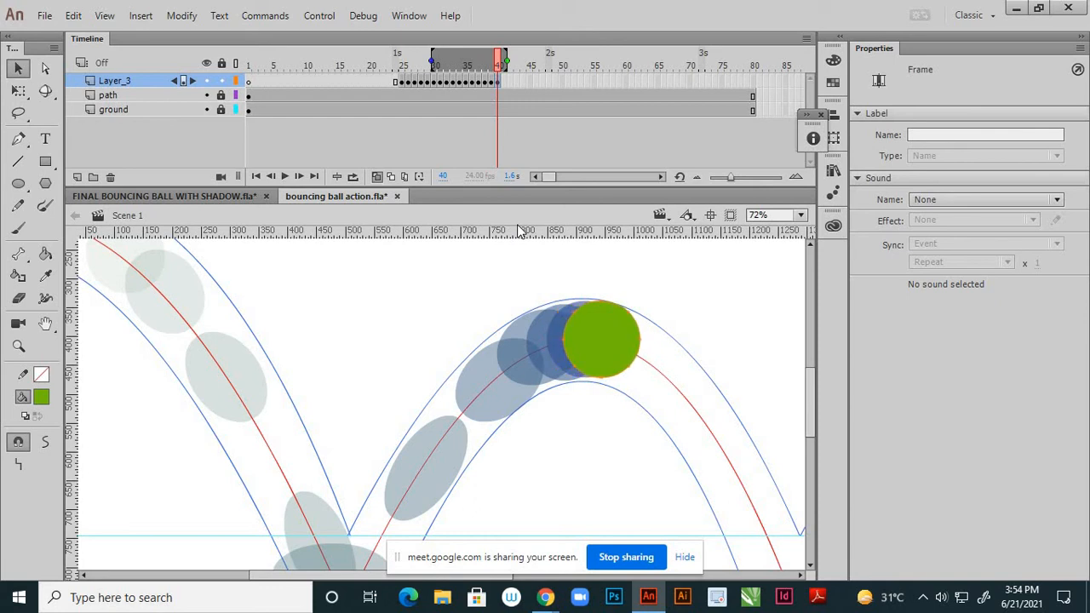
{"action": "key", "text": "Down"}
{"action": "key", "text": "Down"}
{"action": "key", "text": "Down"}
{"action": "key", "text": "Down"}
{"action": "key", "text": "Down"}
{"action": "key", "text": "Down"}
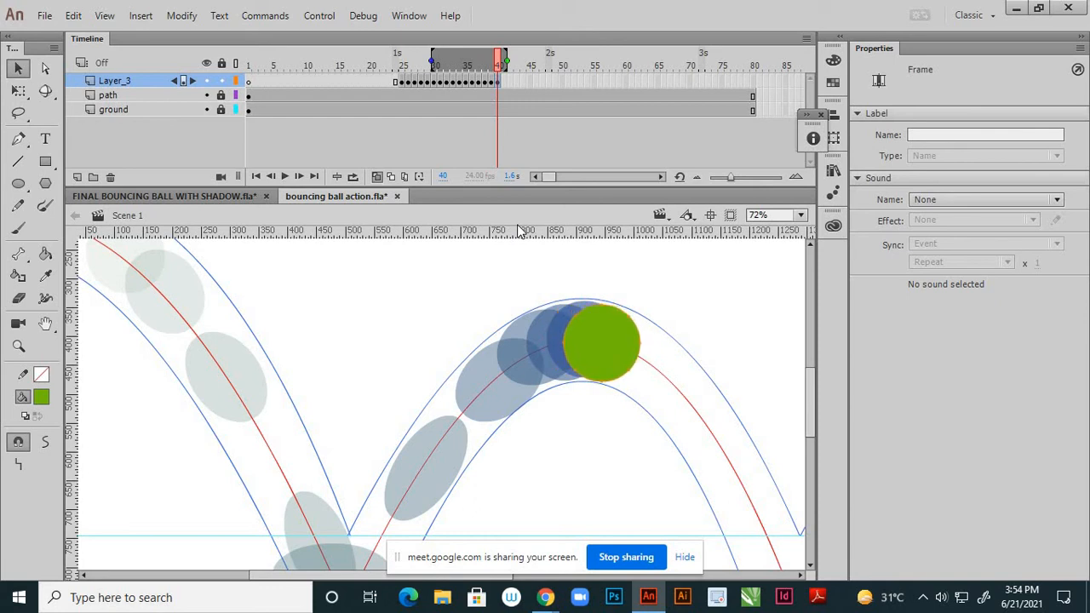
{"action": "key", "text": "Up"}
Insert a keyframe at frame 41 and nudge the ball right and down along the start of the second arc's descent
{"action": "left_click", "coordinate": [505, 82]}
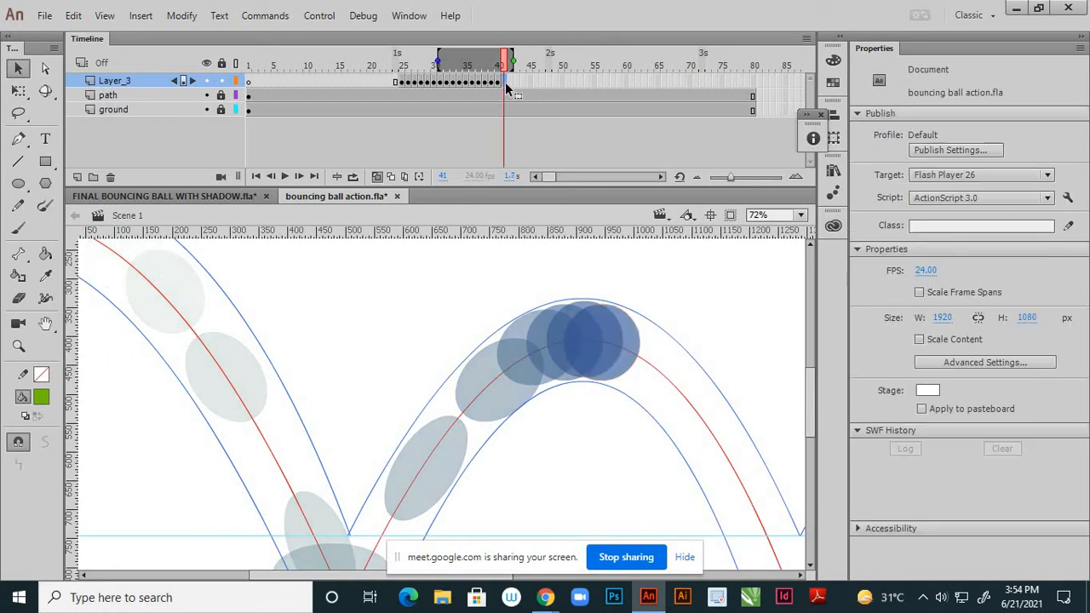
{"action": "right_click", "coordinate": [505, 83]}
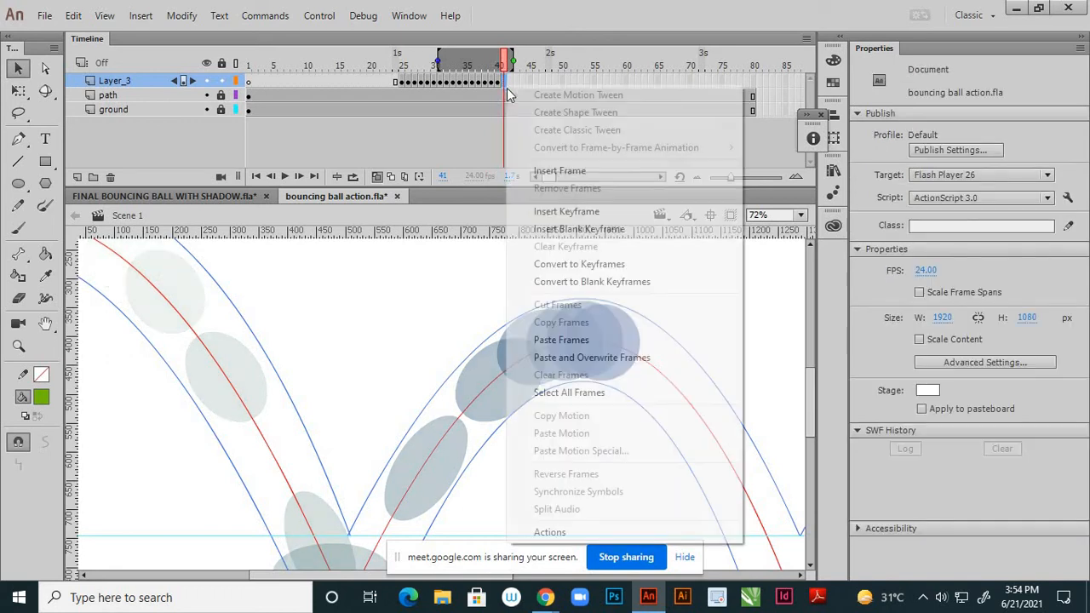
{"action": "left_click", "coordinate": [538, 212]}
{"action": "key", "text": "Right"}
{"action": "key", "text": "Right"}
{"action": "key", "text": "Right"}
{"action": "key", "text": "Right"}
{"action": "key", "text": "Right"}
{"action": "key", "text": "Right"}
{"action": "key", "text": "Right"}
{"action": "key", "text": "Right"}
{"action": "key", "text": "Right"}
{"action": "key", "text": "Right"}
{"action": "key", "text": "Right"}
{"action": "key", "text": "Right"}
{"action": "key", "text": "Right"}
{"action": "key", "text": "Right"}
{"action": "key", "text": "Right"}
{"action": "key", "text": "Right"}
{"action": "key", "text": "Right"}
{"action": "key", "text": "Right"}
{"action": "key", "text": "Right"}
{"action": "key", "text": "Right"}
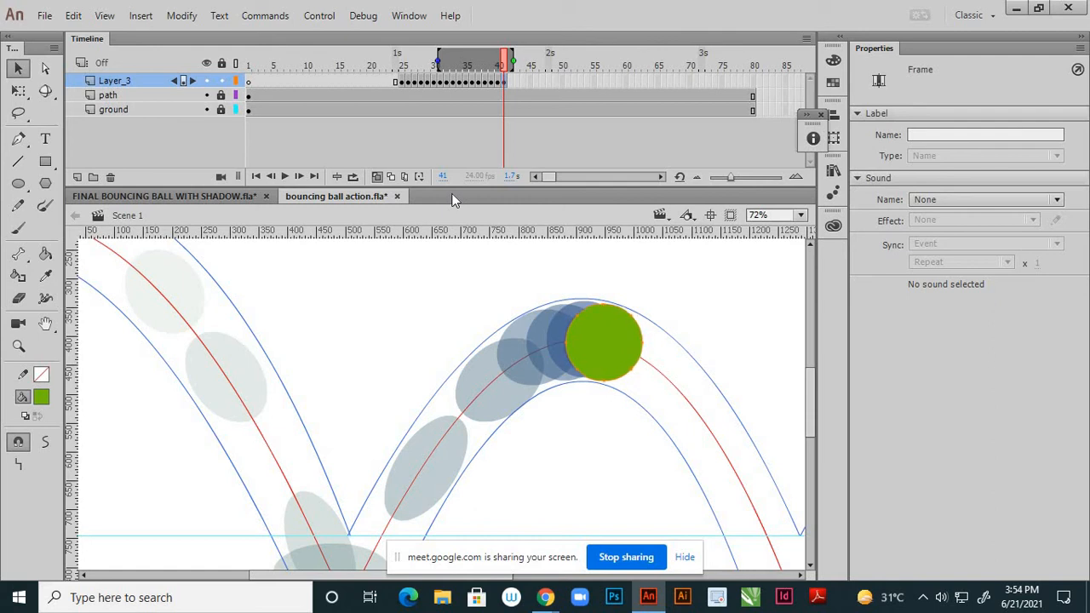
{"action": "key", "text": "Down"}
{"action": "key", "text": "Down"}
{"action": "key", "text": "Down"}
{"action": "key", "text": "Down"}
{"action": "key", "text": "Down"}
{"action": "key", "text": "Down"}
{"action": "key", "text": "Down"}
{"action": "key", "text": "Down"}
{"action": "key", "text": "Down"}
{"action": "key", "text": "Down"}
{"action": "key", "text": "Down"}
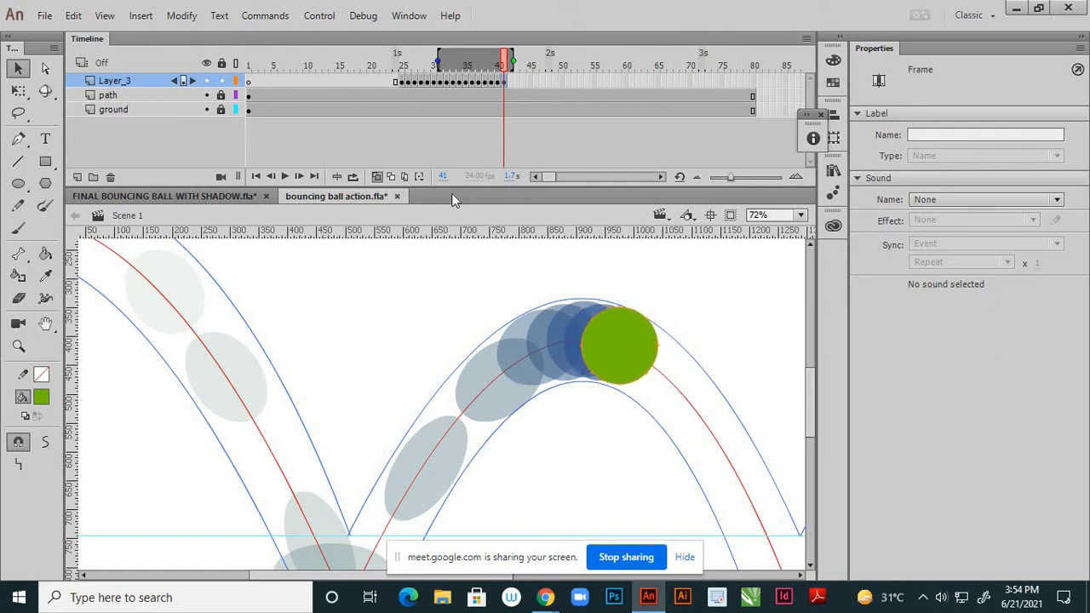
{"action": "key", "text": "Right"}
{"action": "key", "text": "Right"}
{"action": "key", "text": "Right"}
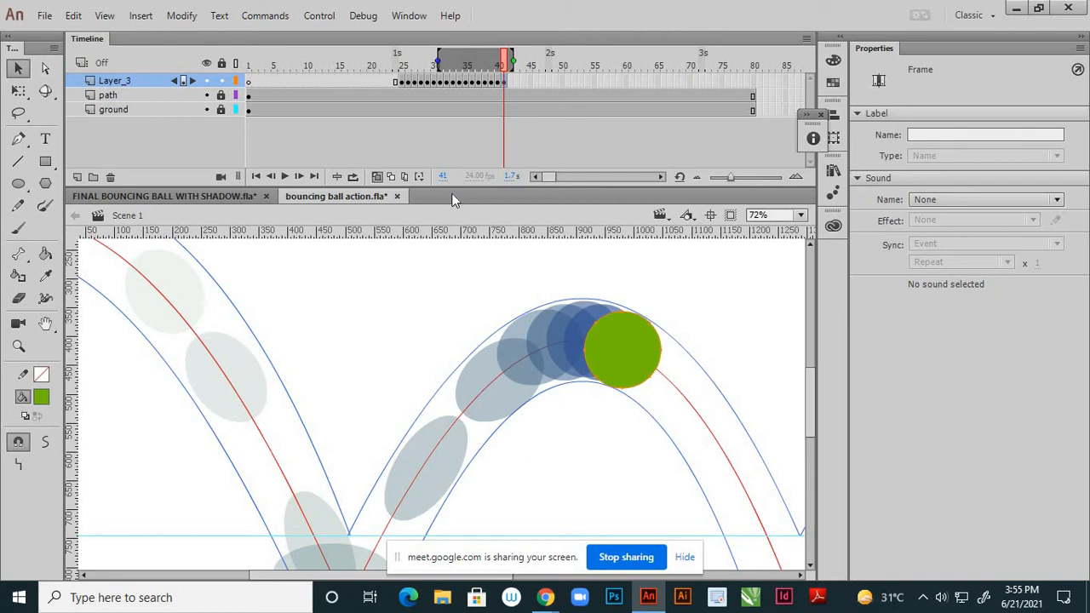
Copy the ball pose from frame 37 of Layer_3 and paste it into frame 42
{"action": "key", "text": "Right"}
{"action": "scroll", "coordinate": [678, 347], "scroll_direction": "down", "scroll_amount": 2}
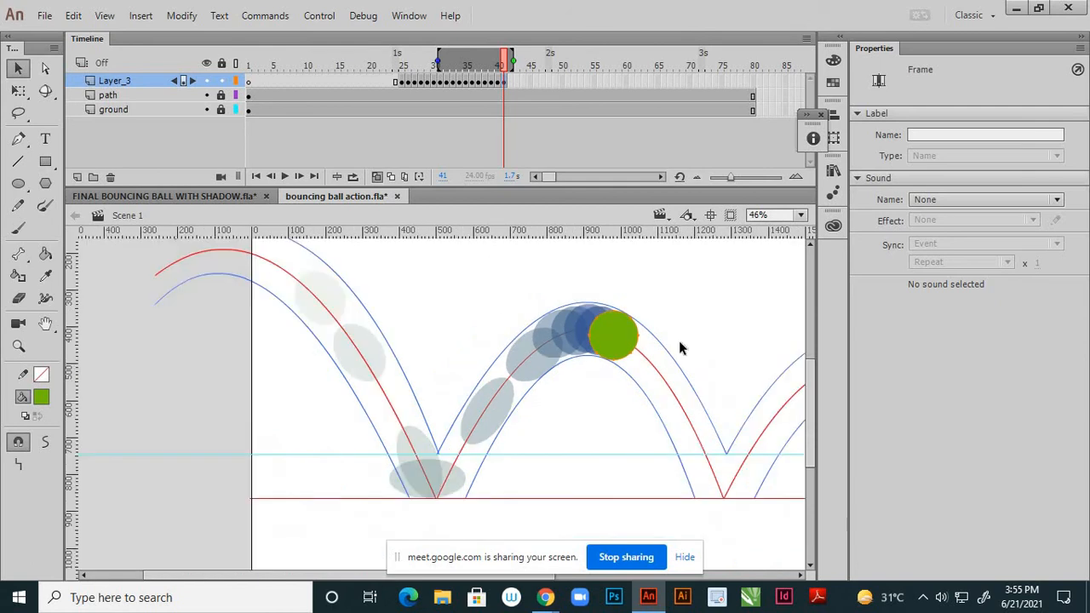
{"action": "scroll", "coordinate": [593, 370], "scroll_direction": "down", "scroll_amount": 2}
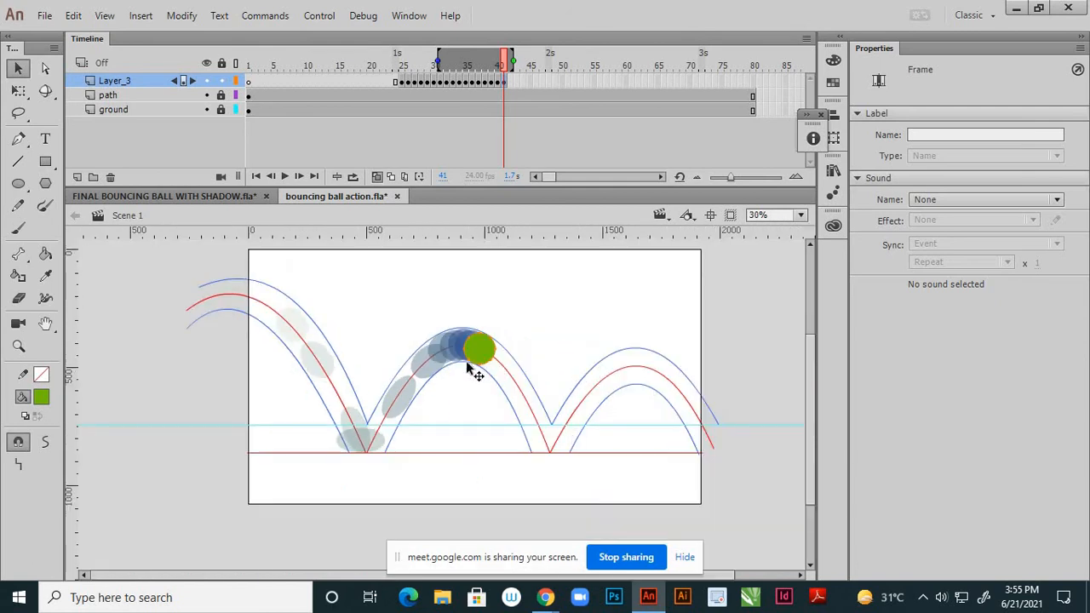
{"action": "scroll", "coordinate": [463, 370], "scroll_direction": "up", "scroll_amount": 2}
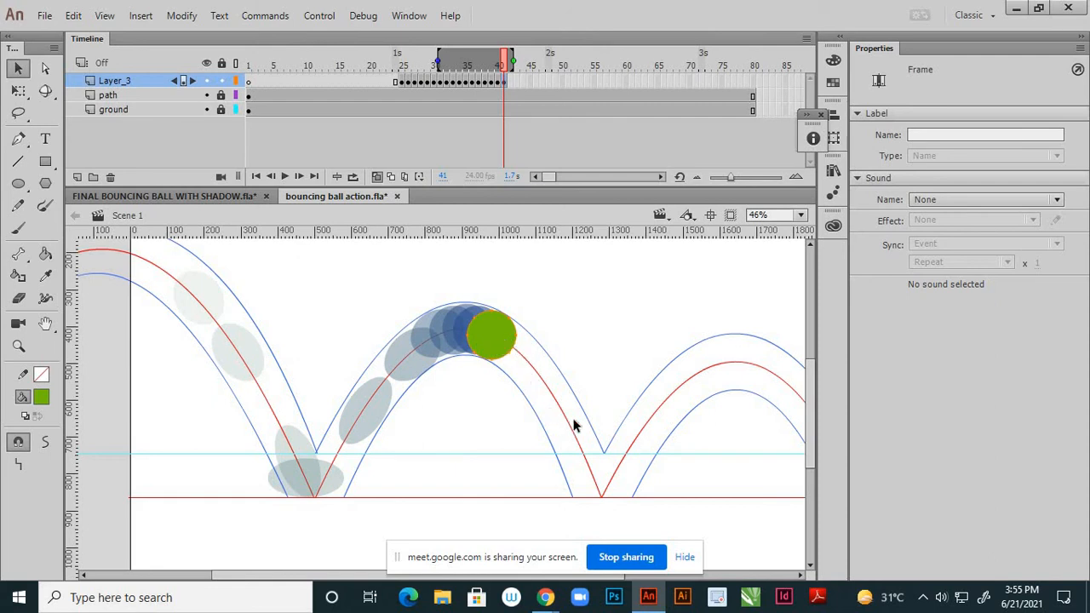
{"action": "scroll", "coordinate": [430, 351], "scroll_direction": "up", "scroll_amount": 1}
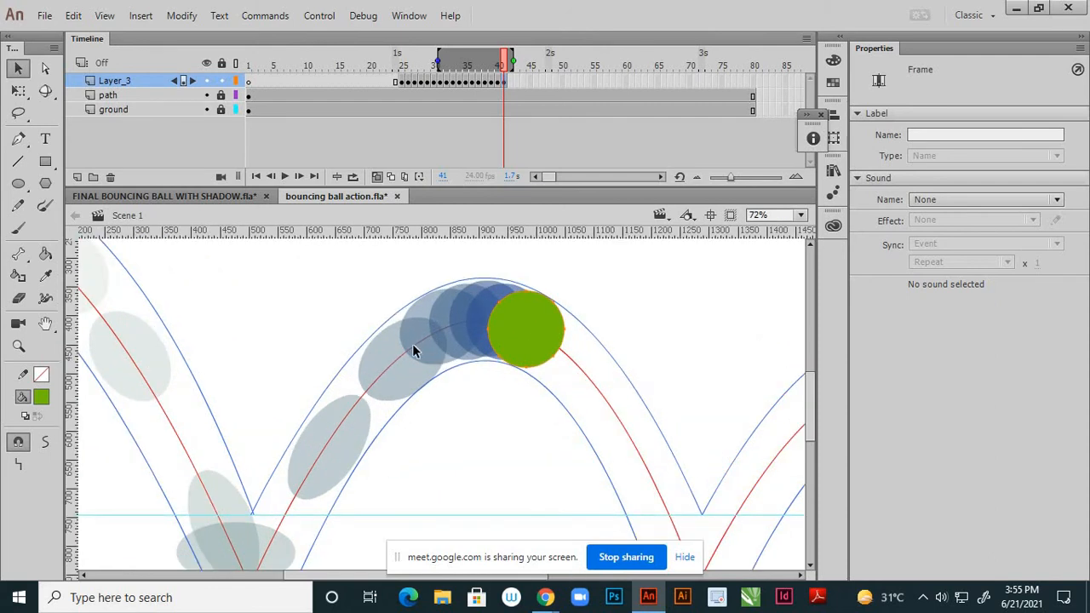
{"action": "left_click", "coordinate": [469, 83]}
{"action": "left_click", "coordinate": [483, 83]}
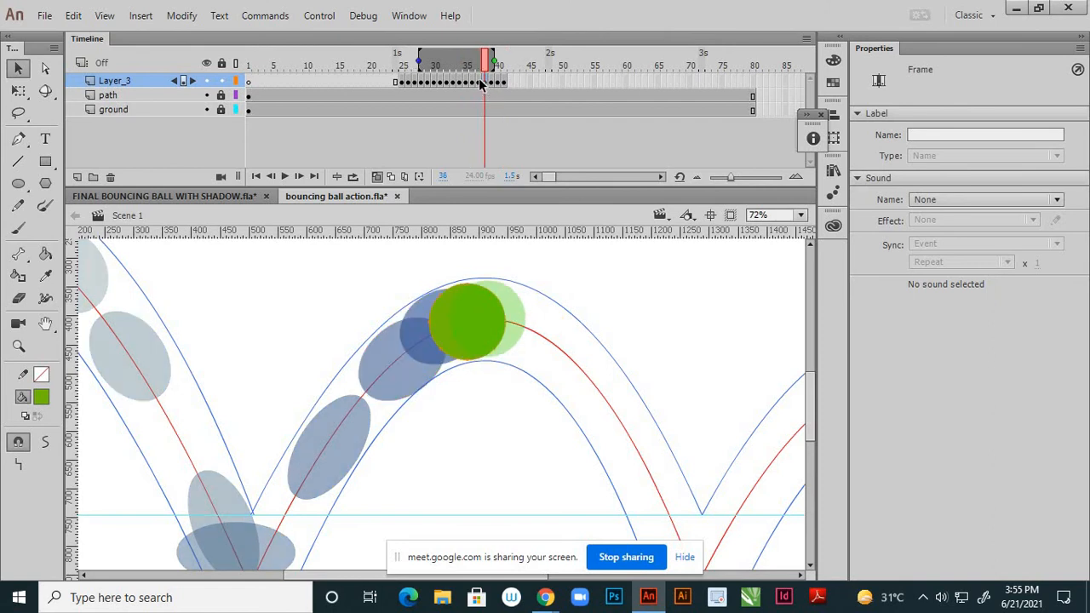
{"action": "left_click", "coordinate": [478, 86]}
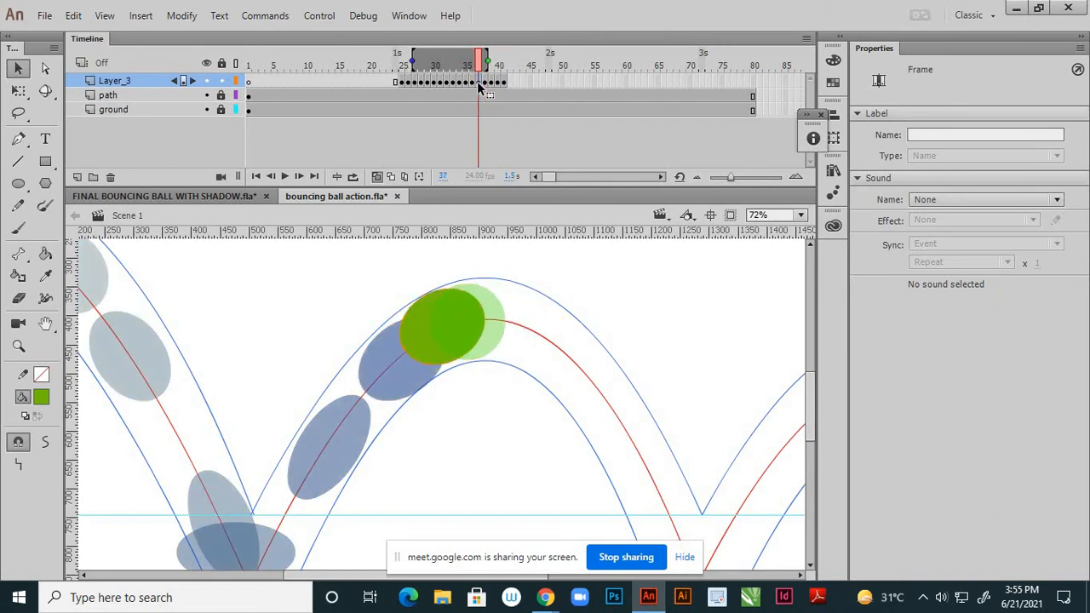
{"action": "right_click", "coordinate": [479, 85]}
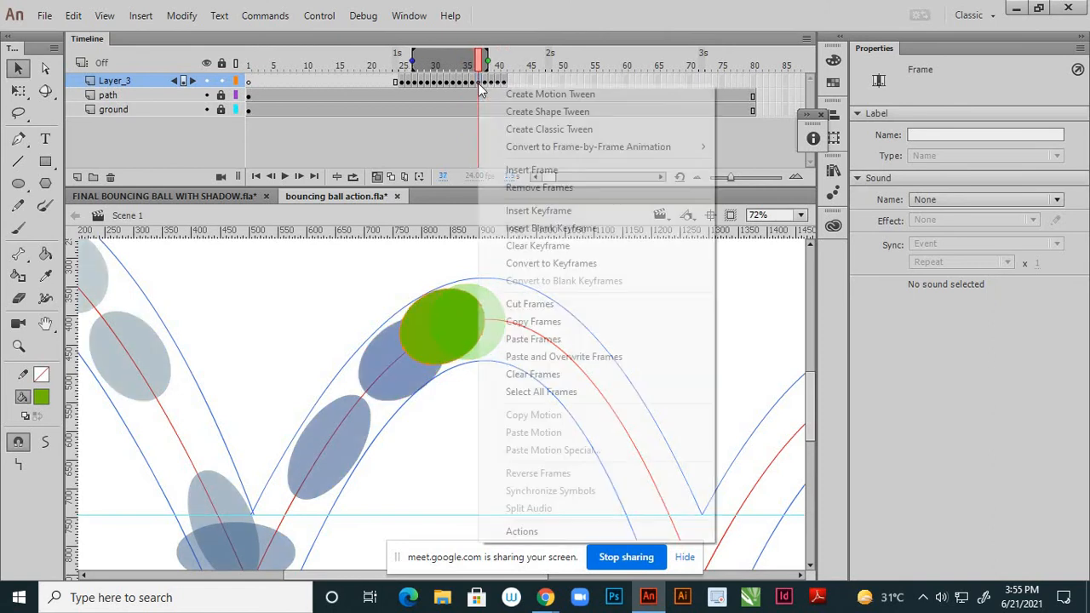
{"action": "left_click", "coordinate": [524, 321]}
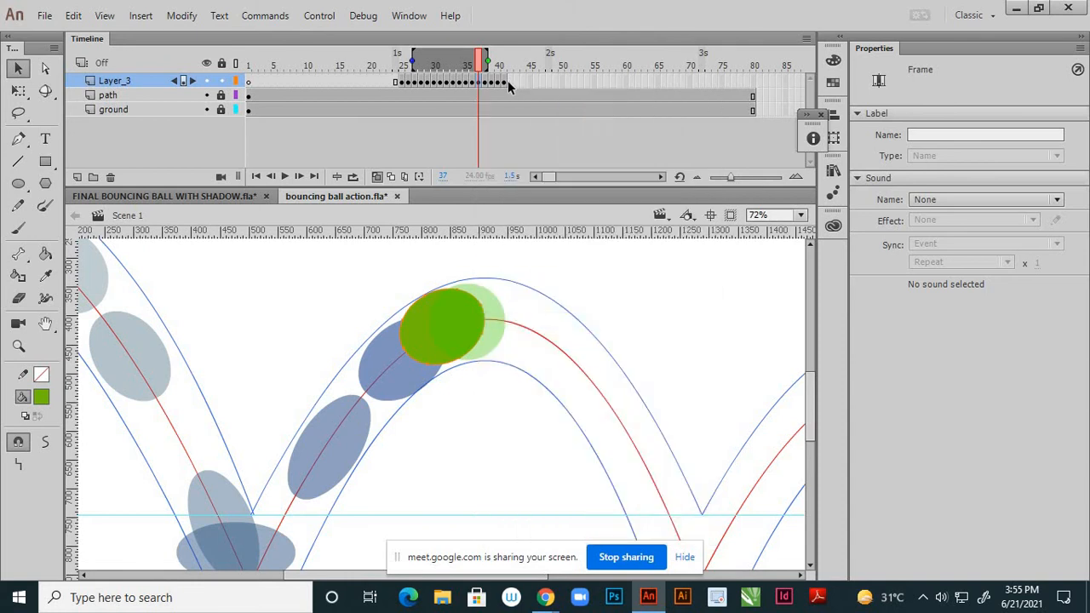
{"action": "left_click", "coordinate": [508, 86]}
{"action": "right_click", "coordinate": [509, 86]}
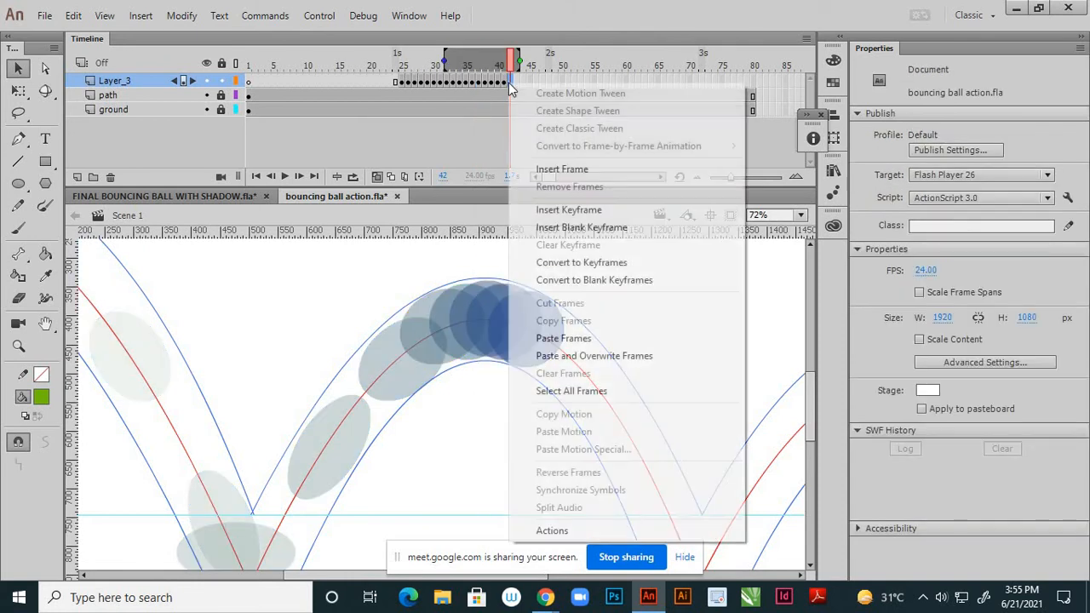
{"action": "left_click", "coordinate": [549, 339]}
Move the frame 42 ball onto the second arc's descent, to about X 967, Y 391, and rotate it to slope down along the path
{"action": "left_click_drag", "start_coordinate": [468, 329], "coordinate": [568, 327]}
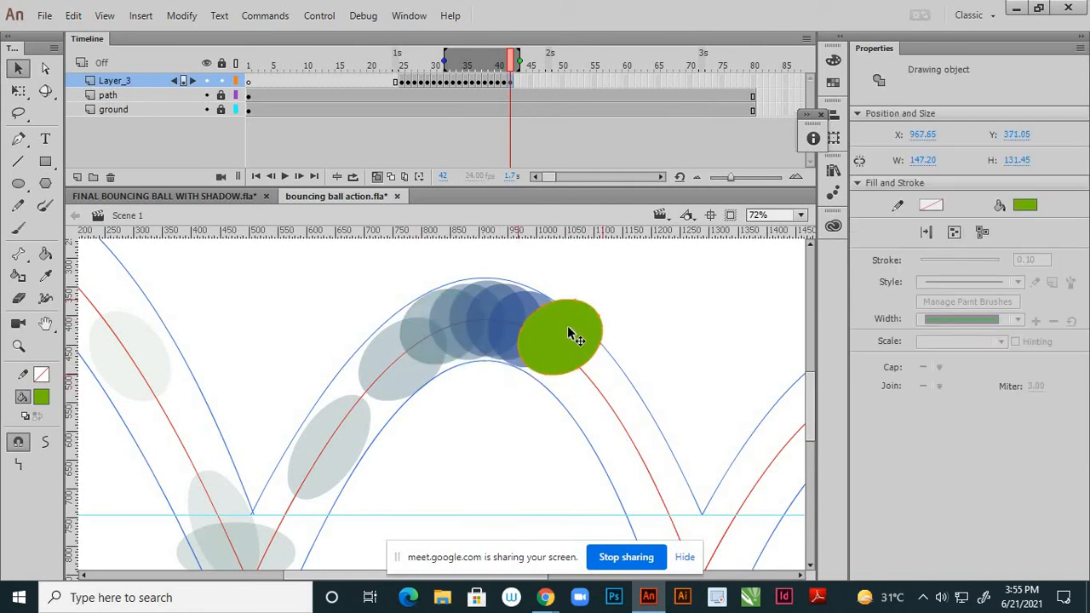
{"action": "left_click", "coordinate": [18, 91]}
{"action": "left_click_drag", "start_coordinate": [624, 367], "coordinate": [587, 405]}
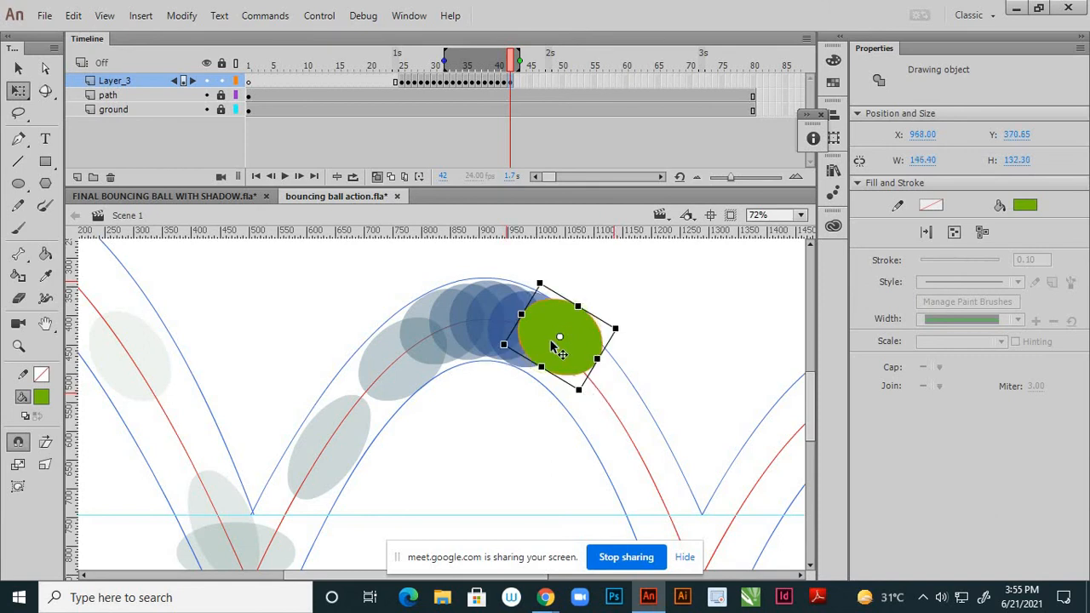
{"action": "scroll", "coordinate": [587, 357], "scroll_direction": "up", "scroll_amount": 2}
{"action": "left_click_drag", "start_coordinate": [587, 381], "coordinate": [590, 384]}
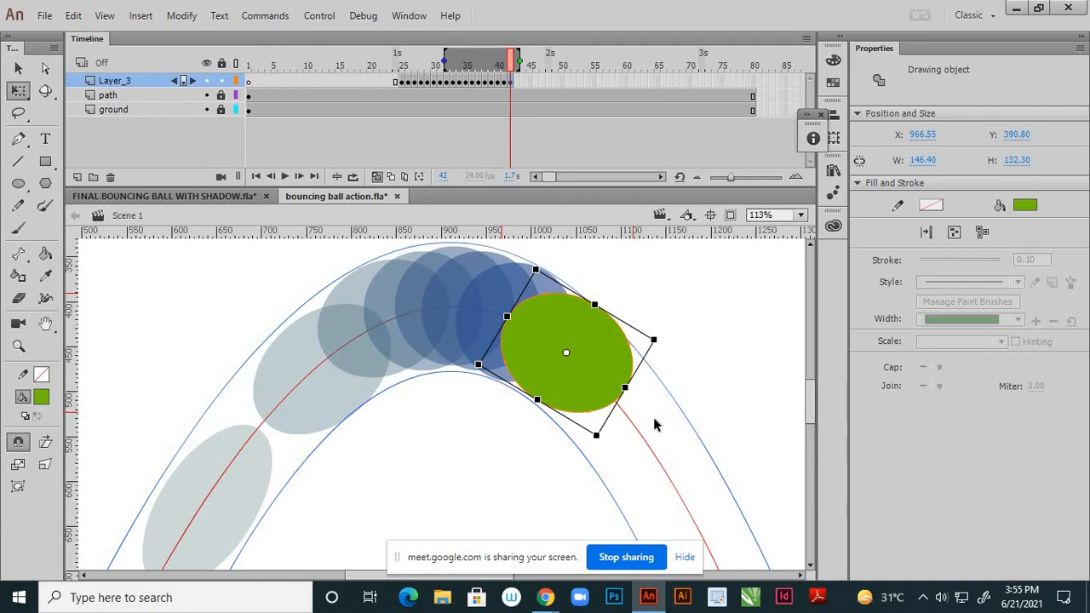
Nudge the frame 42 ball down and rotate it slightly clockwise to fit between the guide curves, at about X 967, Y 396
{"action": "key", "text": "Down"}
{"action": "key", "text": "Down"}
{"action": "key", "text": "Down"}
{"action": "key", "text": "Down"}
{"action": "key", "text": "Down"}
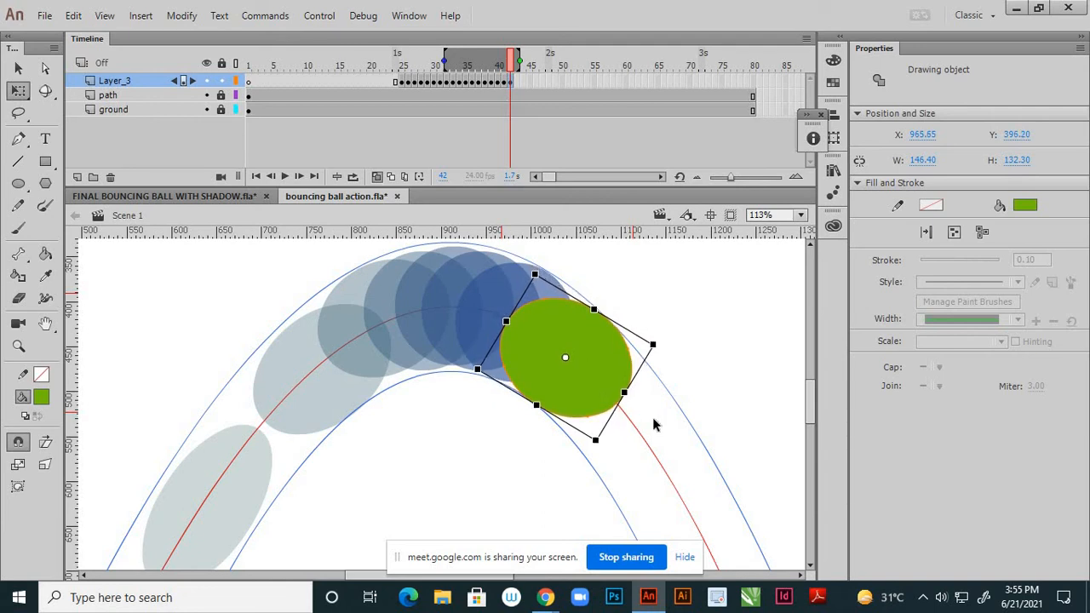
{"action": "key", "text": "Down"}
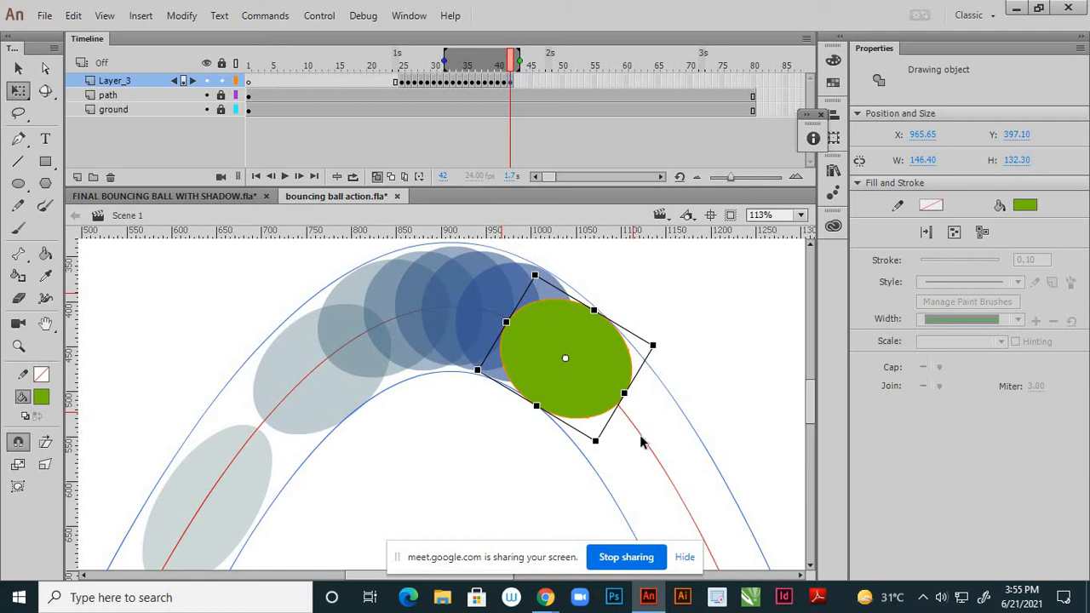
{"action": "scroll", "coordinate": [614, 463], "scroll_direction": "up", "scroll_amount": 3}
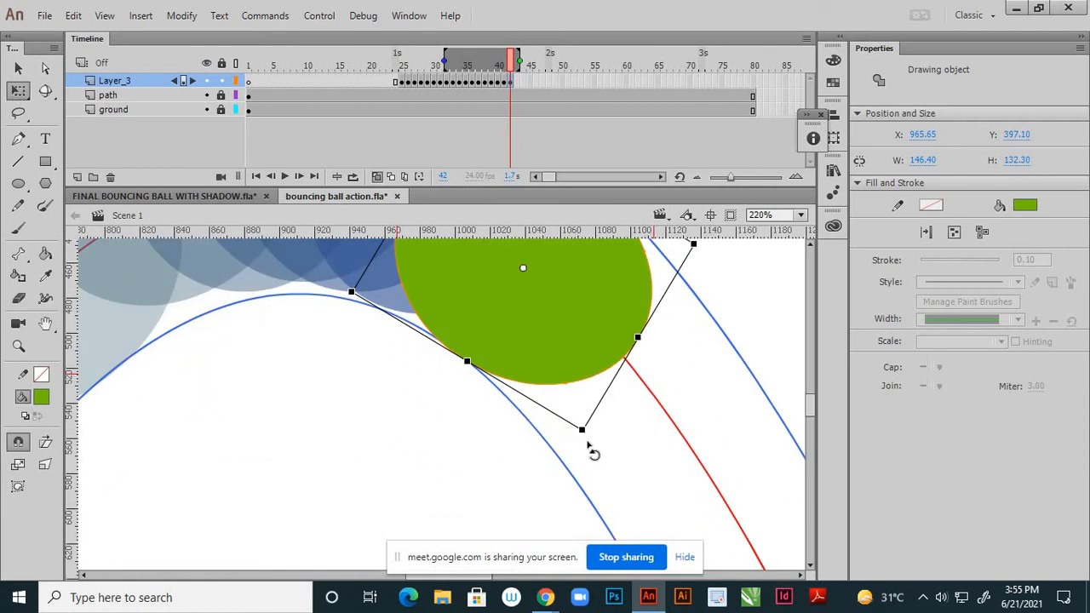
{"action": "left_click_drag", "start_coordinate": [586, 449], "coordinate": [581, 443]}
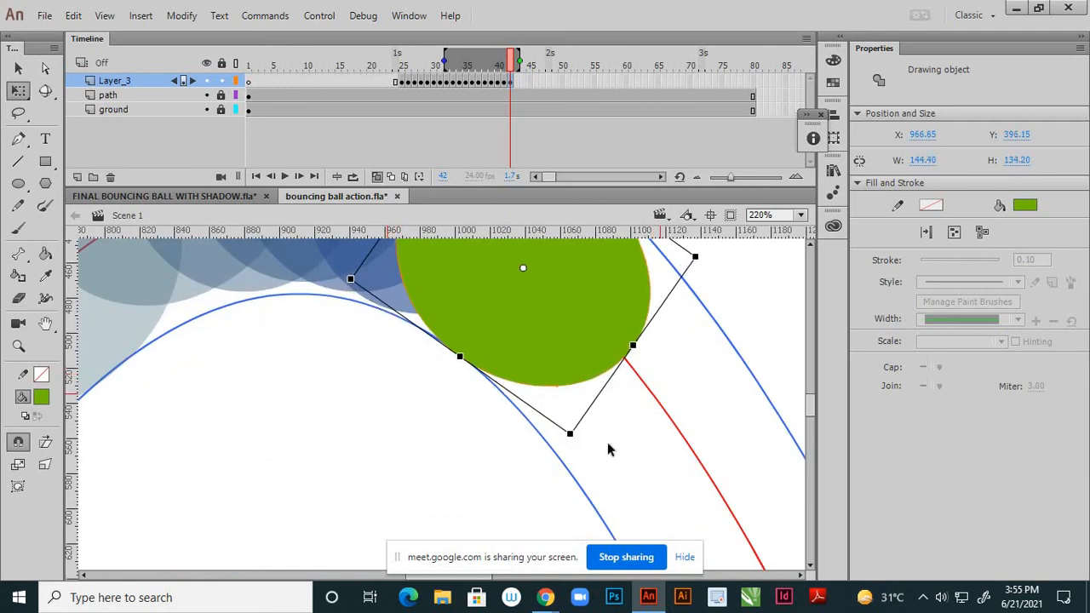
{"action": "scroll", "coordinate": [608, 448], "scroll_direction": "down", "scroll_amount": 2}
{"action": "left_click", "coordinate": [523, 457]}
{"action": "scroll", "coordinate": [599, 355], "scroll_direction": "down", "scroll_amount": 3}
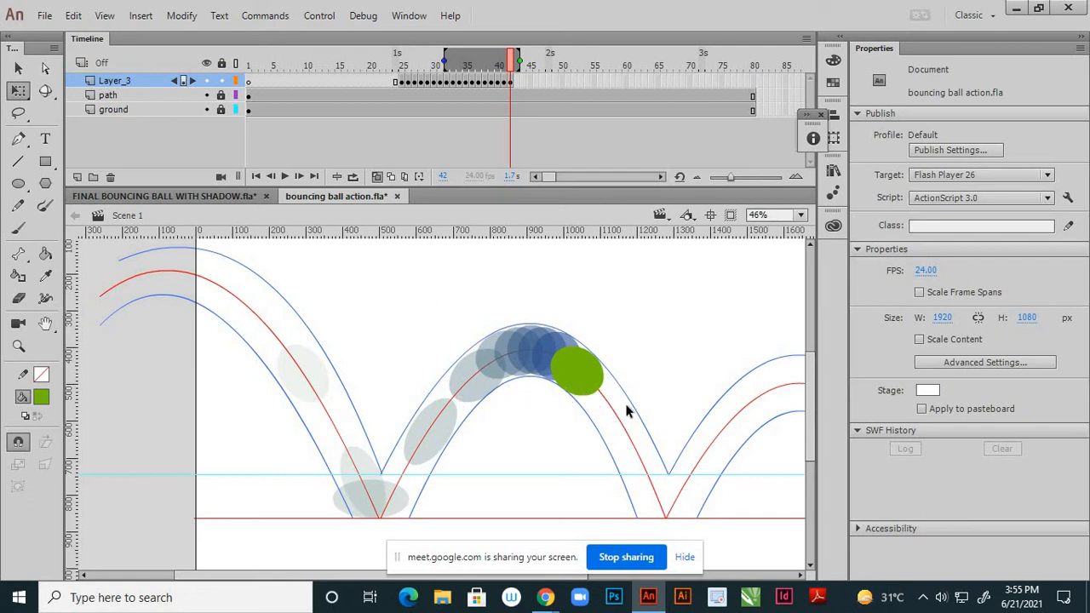
Insert a keyframe at frame 43, move the ball down the descent to about X 1044, Y 474 and tilt it more steeply along the path
{"action": "left_click", "coordinate": [515, 81]}
{"action": "right_click", "coordinate": [516, 83]}
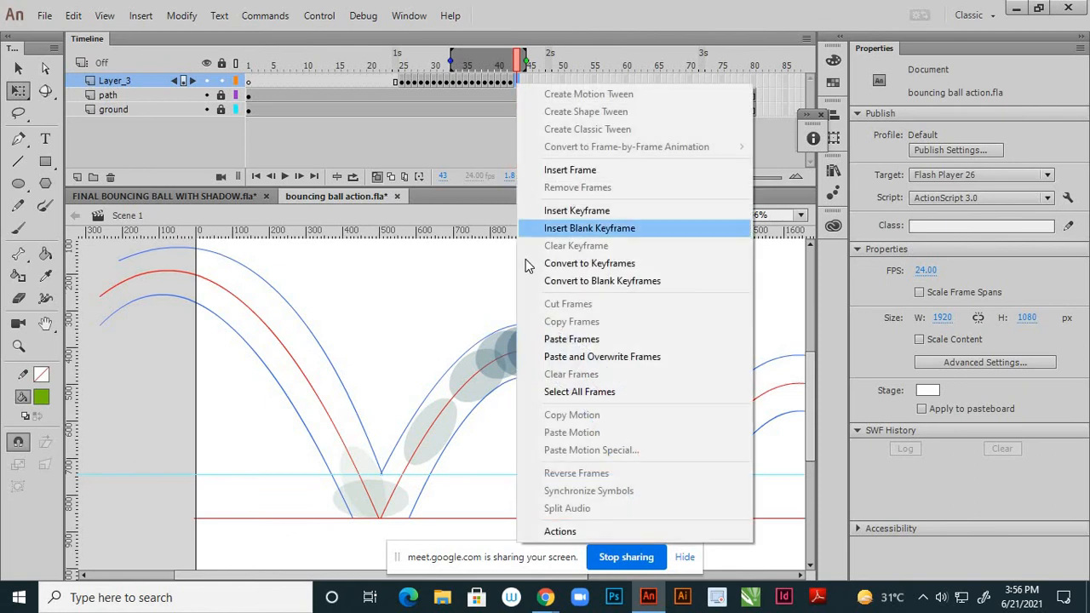
{"action": "left_click", "coordinate": [576, 211]}
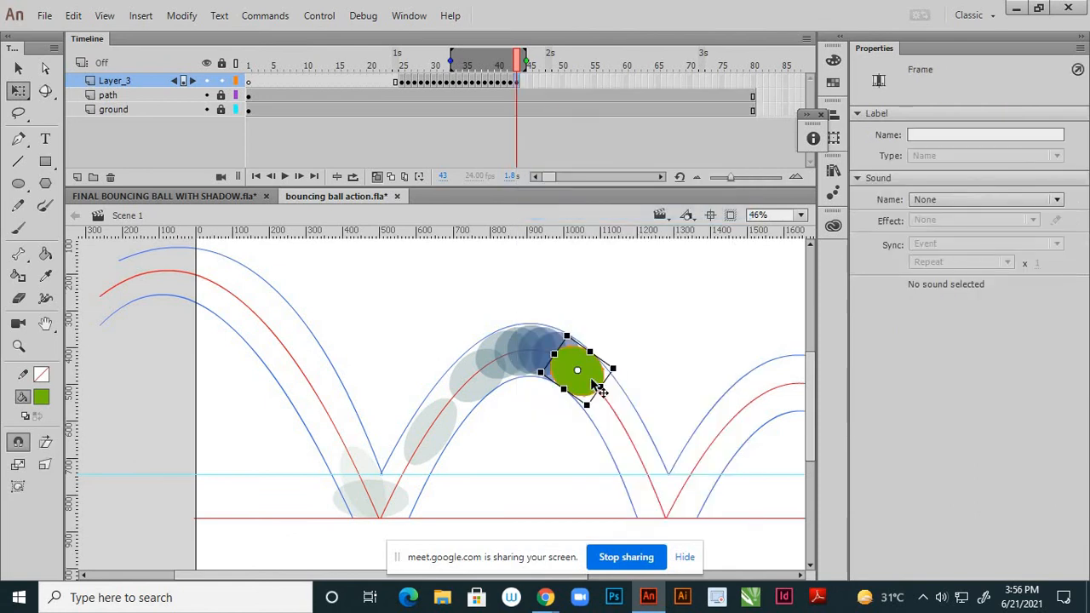
{"action": "scroll", "coordinate": [601, 390], "scroll_direction": "up", "scroll_amount": 2}
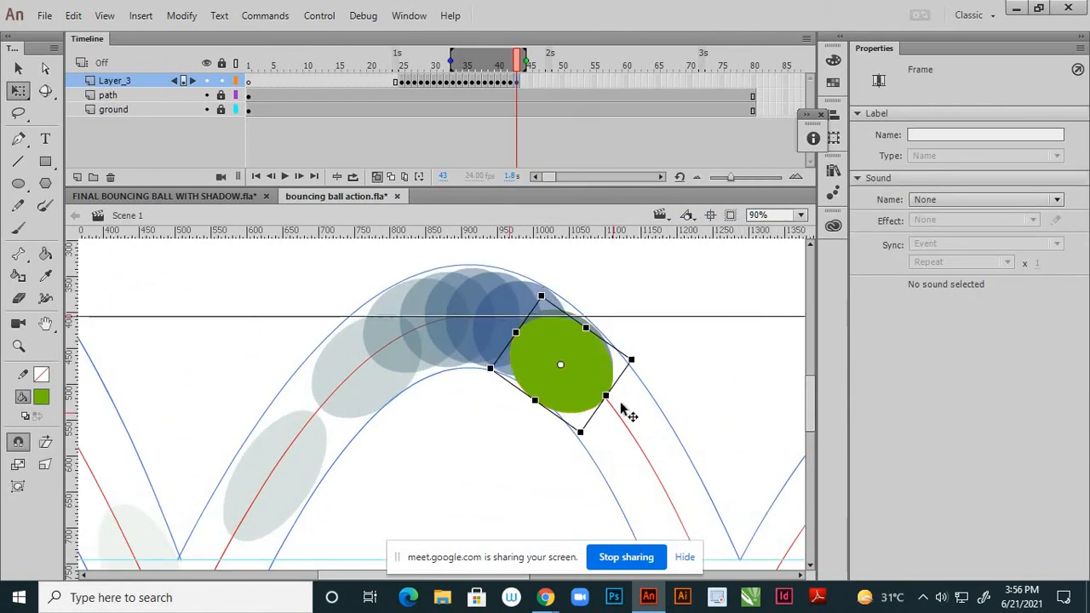
{"action": "mouse_move", "coordinate": [628, 412]}
{"action": "left_mouse_down"}
{"action": "mouse_move", "coordinate": [656, 444]}
{"action": "mouse_move", "coordinate": [644, 427]}
{"action": "mouse_move", "coordinate": [694, 443]}
{"action": "left_mouse_up"}
{"action": "scroll", "coordinate": [645, 394], "scroll_direction": "up", "scroll_amount": 4}
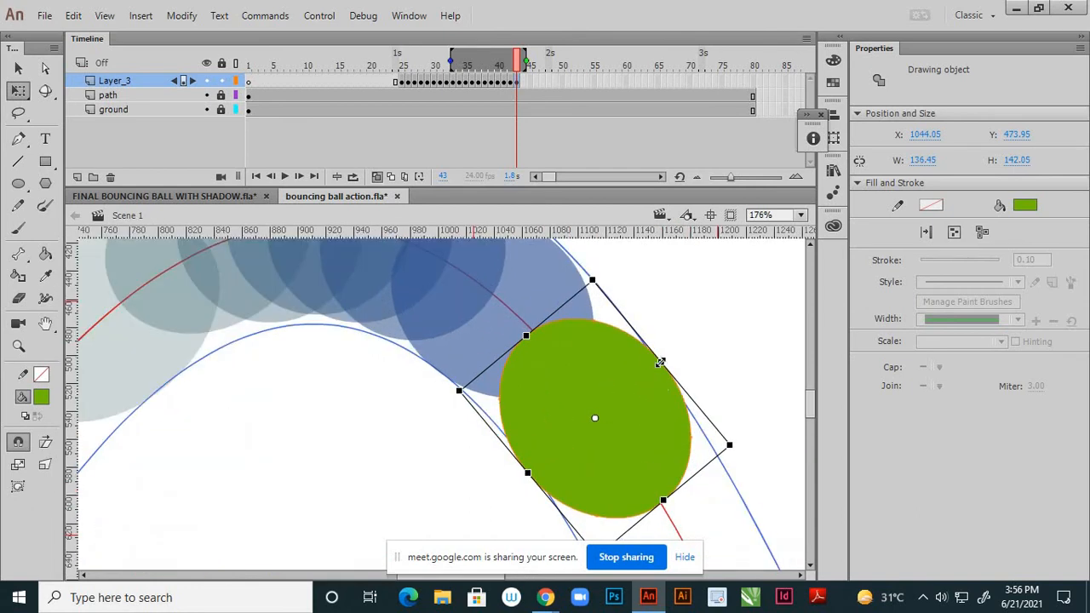
Narrow the frame 43 ball, stretch it along the path and rotate it slightly, to about 134 wide by 146 high
{"action": "left_click_drag", "start_coordinate": [659, 362], "coordinate": [658, 364]}
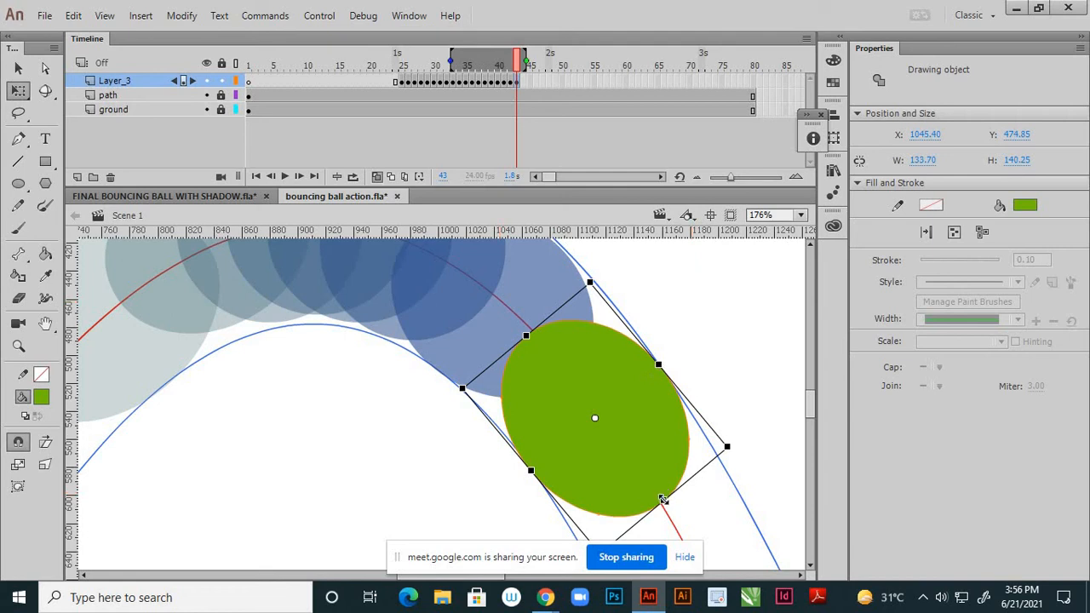
{"action": "left_click_drag", "start_coordinate": [662, 500], "coordinate": [666, 504]}
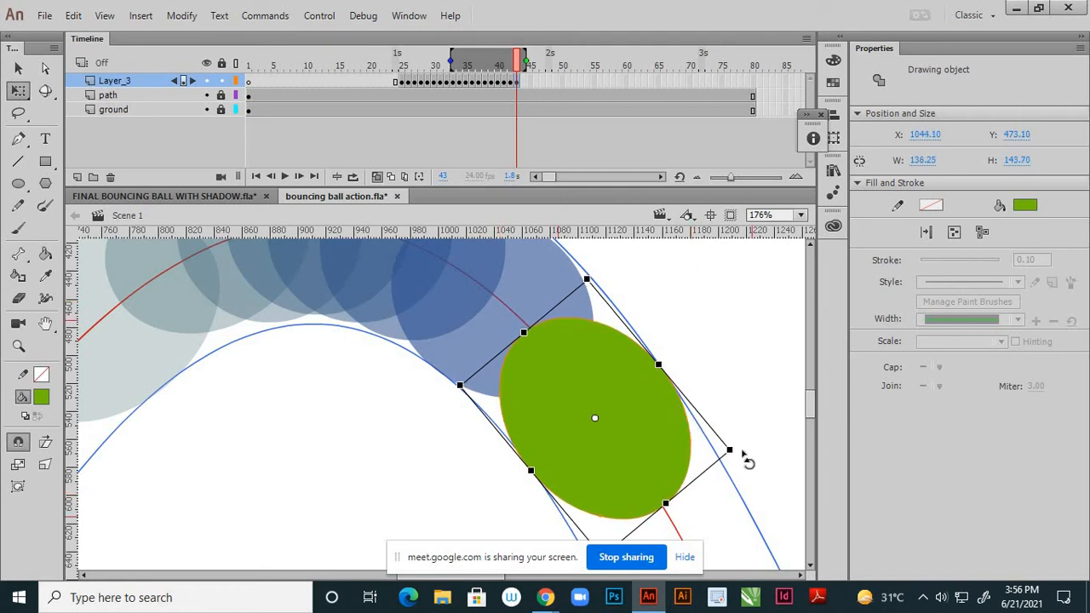
{"action": "left_click_drag", "start_coordinate": [741, 456], "coordinate": [740, 462]}
{"action": "scroll", "coordinate": [564, 332], "scroll_direction": "down", "scroll_amount": 3}
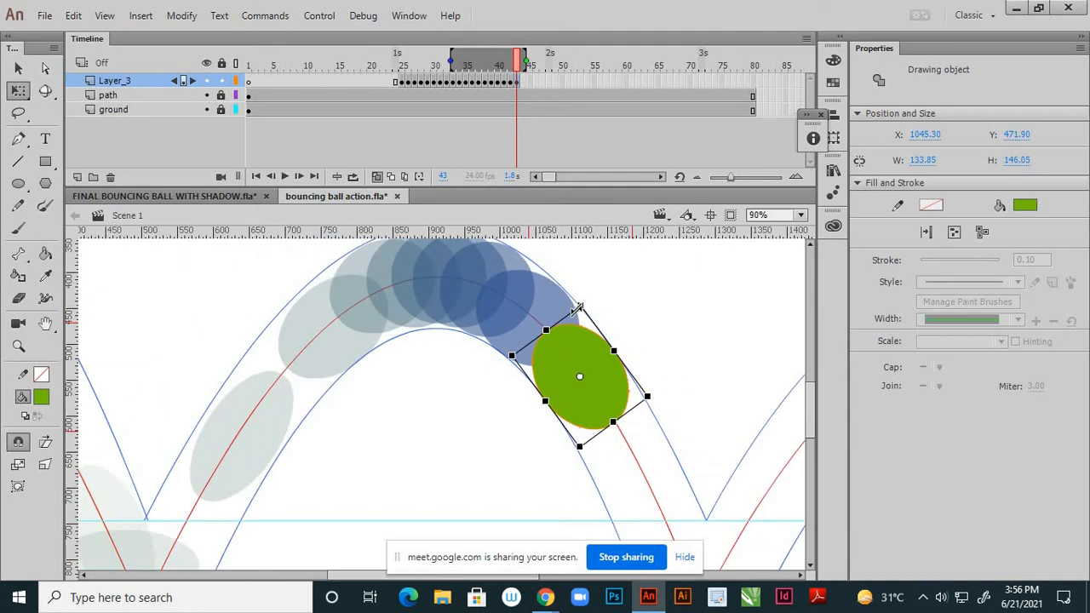
{"action": "left_click", "coordinate": [603, 313]}
{"action": "scroll", "coordinate": [604, 314], "scroll_direction": "down", "scroll_amount": 3}
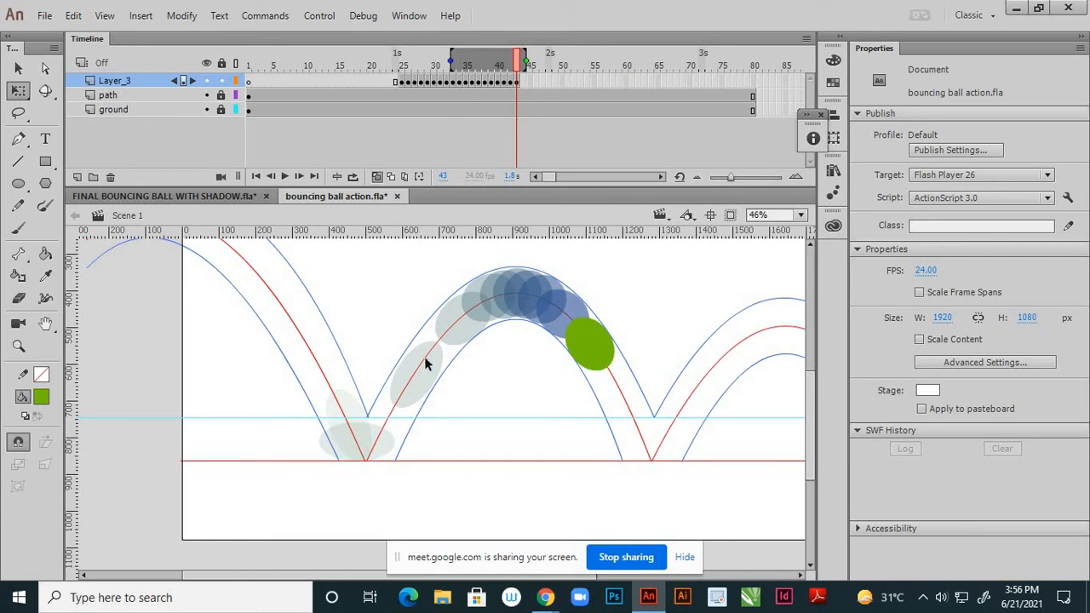
Copy the stretched ground-contact ball from frame 33 of Layer_3 and paste it into frame 44
{"action": "left_click", "coordinate": [452, 81]}
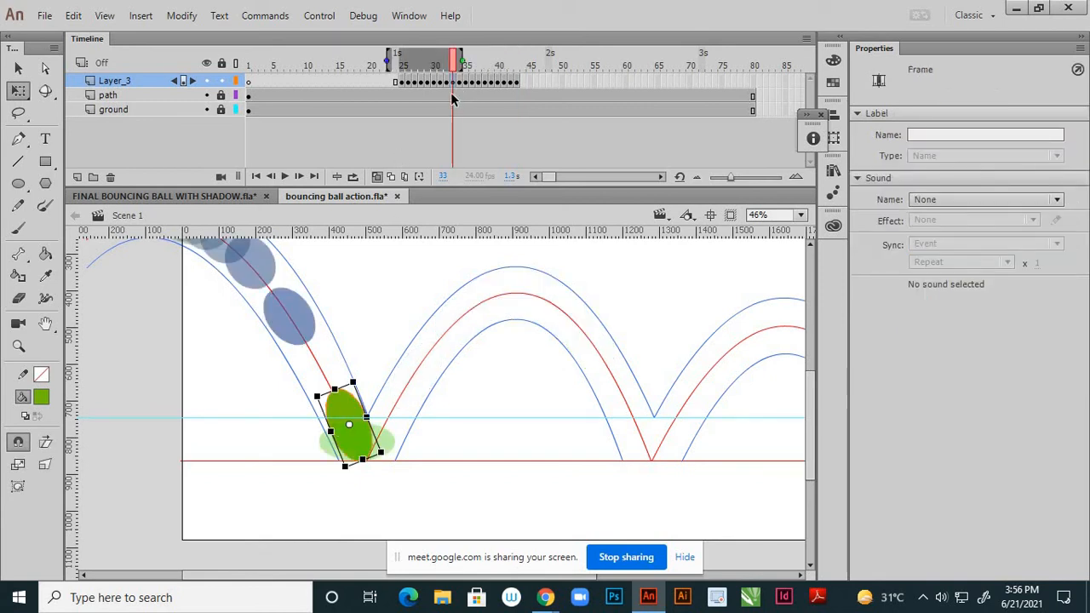
{"action": "right_click", "coordinate": [452, 82]}
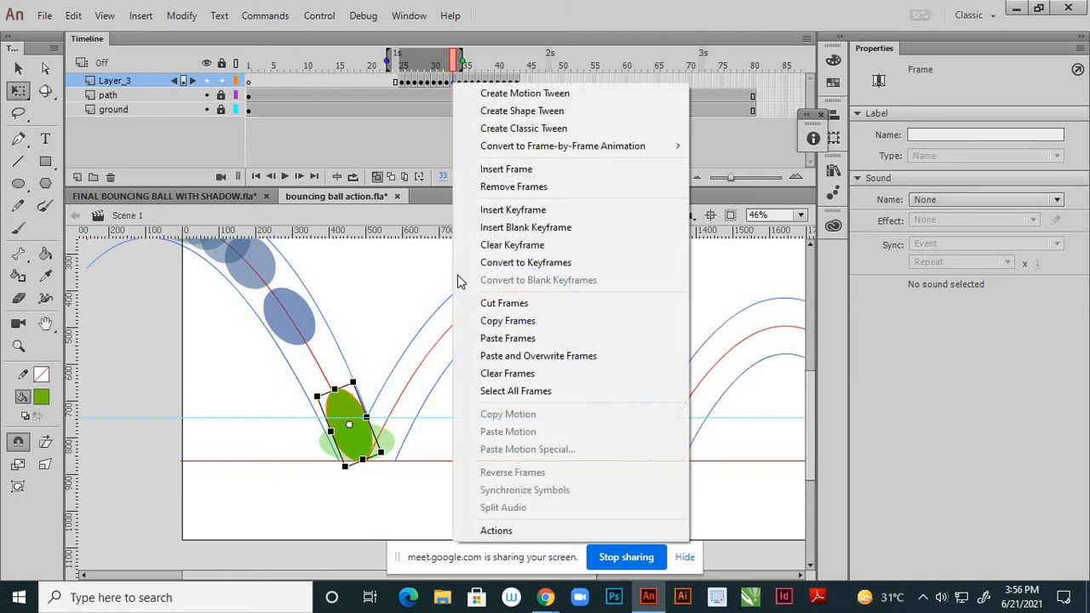
{"action": "left_click", "coordinate": [503, 321]}
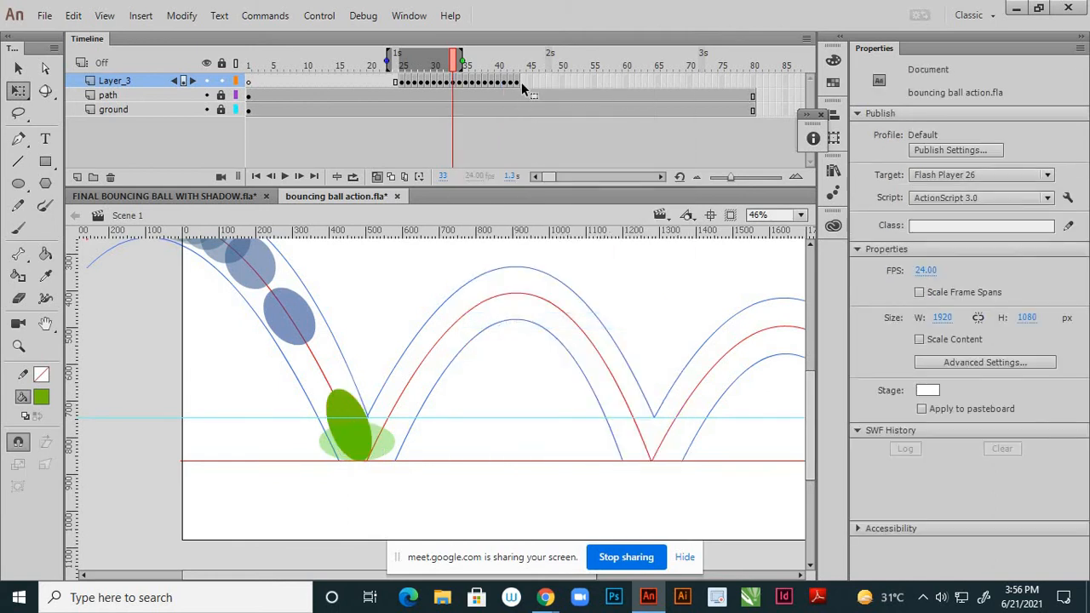
{"action": "left_click", "coordinate": [521, 81]}
{"action": "right_click", "coordinate": [522, 84]}
{"action": "left_click", "coordinate": [552, 341]}
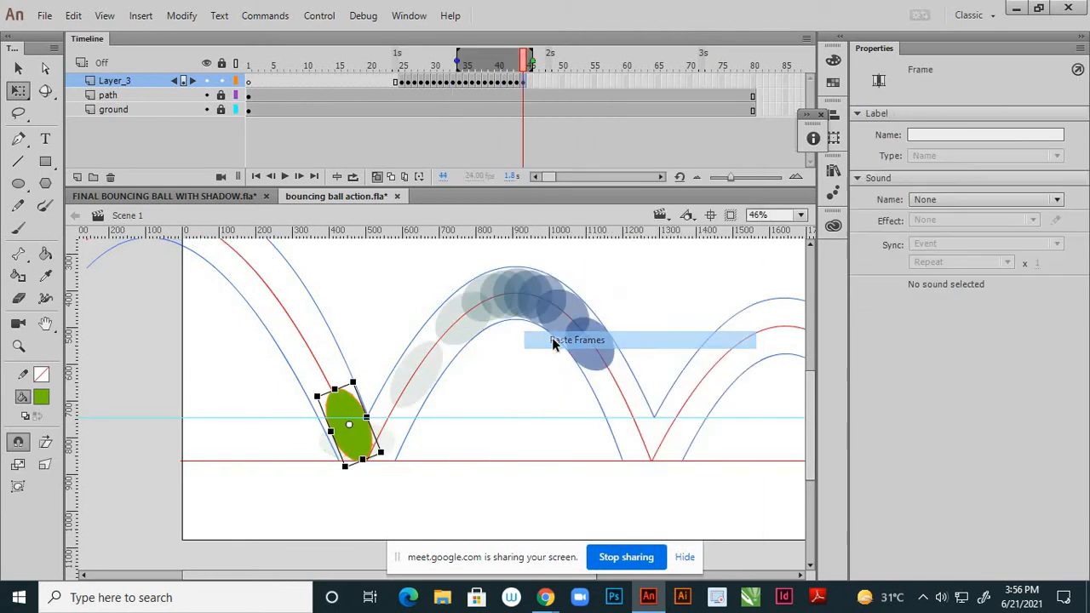
Move the frame 44 ball to the second ground contact and nudge it until it touches the ground line, at about X 1182, Y 668
{"action": "mouse_move", "coordinate": [440, 448]}
{"action": "left_mouse_down"}
{"action": "mouse_move", "coordinate": [645, 429]}
{"action": "mouse_move", "coordinate": [646, 444]}
{"action": "left_mouse_up"}
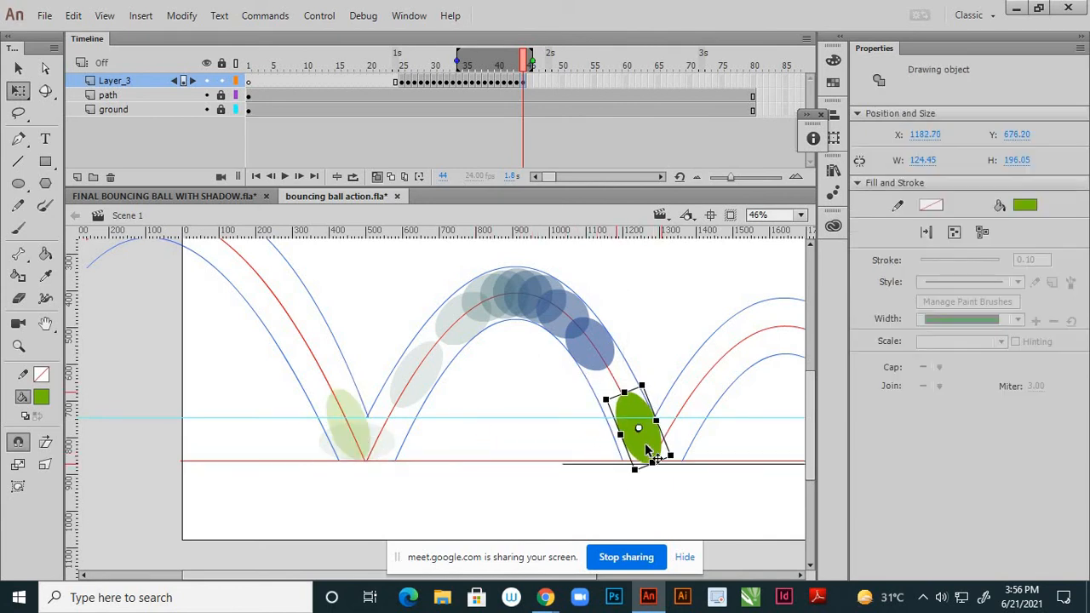
{"action": "scroll", "coordinate": [651, 456], "scroll_direction": "up", "scroll_amount": 5}
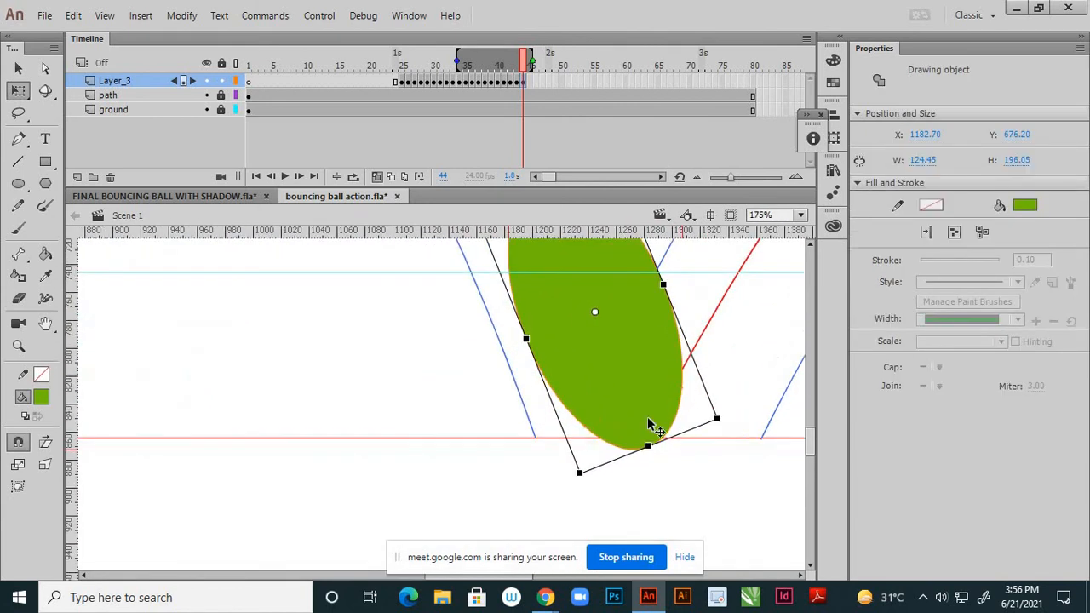
{"action": "key", "text": "Up"}
{"action": "key", "text": "Up"}
{"action": "key", "text": "Up"}
{"action": "key", "text": "Up"}
{"action": "key", "text": "Up"}
{"action": "key", "text": "Up"}
{"action": "key", "text": "Up"}
{"action": "key", "text": "Up"}
{"action": "key", "text": "Up"}
{"action": "key", "text": "Up"}
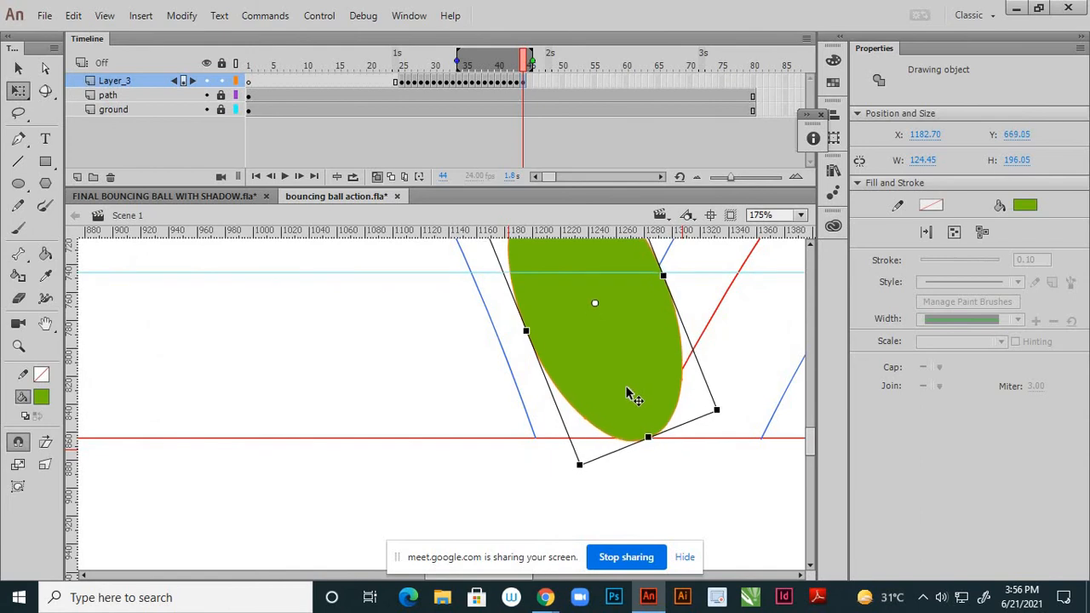
{"action": "key", "text": "Left"}
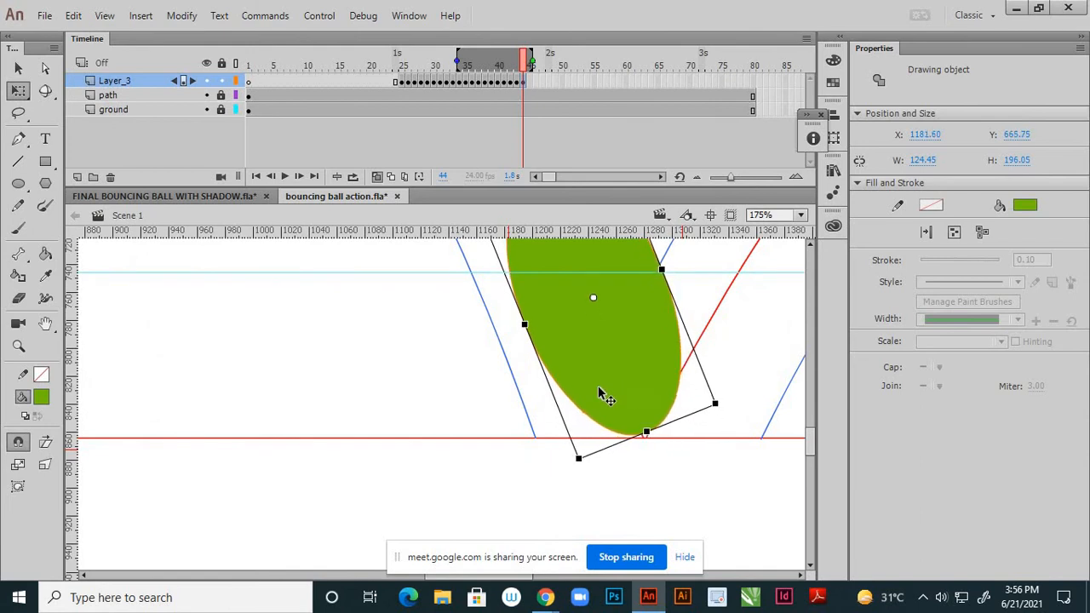
{"action": "scroll", "coordinate": [681, 465], "scroll_direction": "up", "scroll_amount": 2}
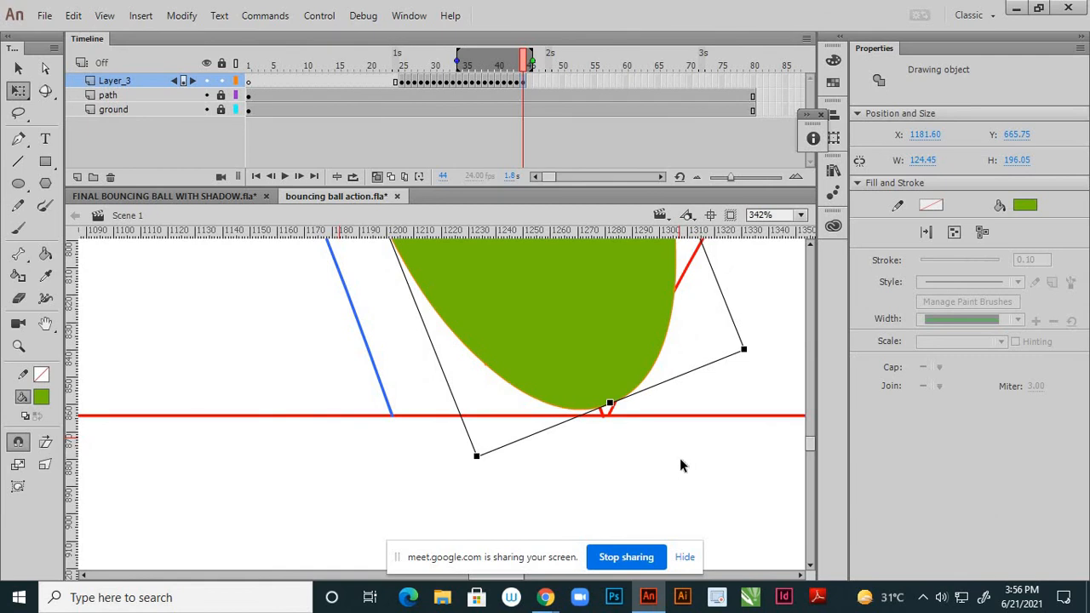
{"action": "key", "text": "Down"}
{"action": "key", "text": "Down"}
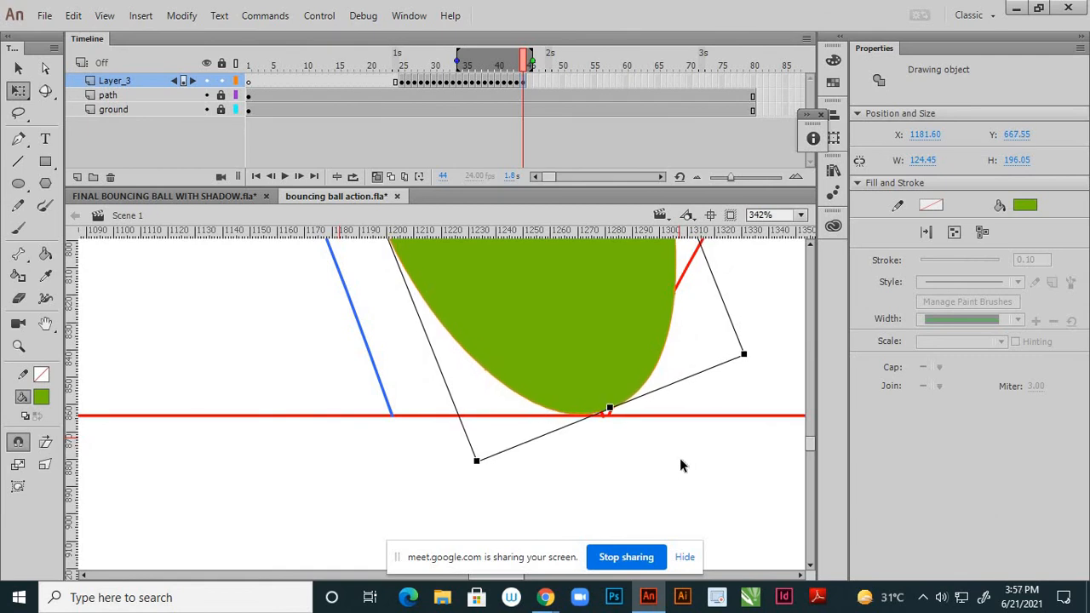
Nudge the frame 44 ball back along the ground line to about X 1169, Y 668, between the path guide lines
{"action": "key", "text": "Down"}
{"action": "scroll", "coordinate": [656, 463], "scroll_direction": "down", "scroll_amount": 3}
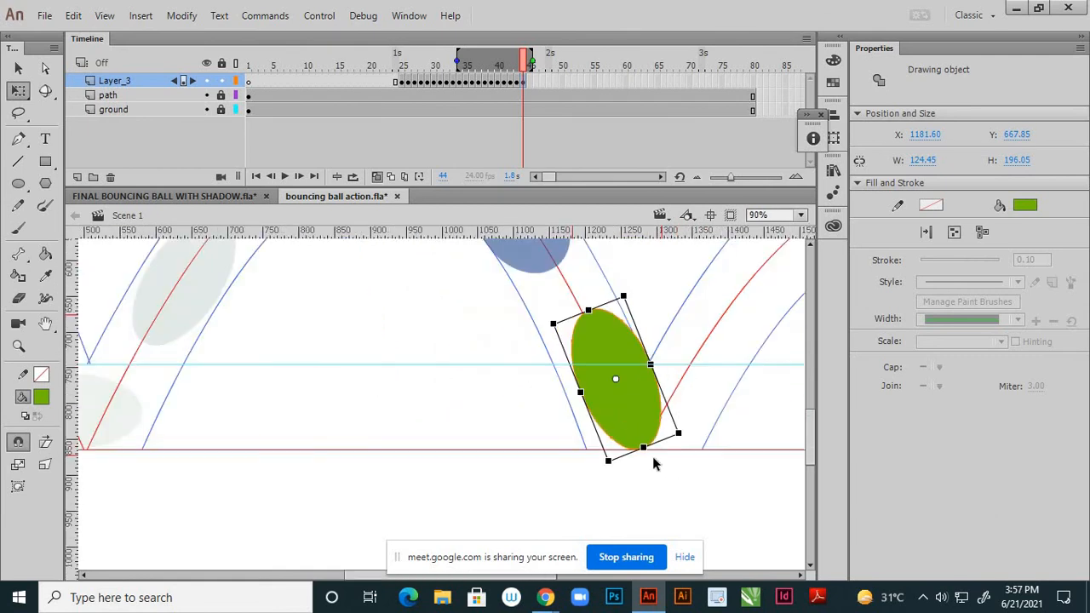
{"action": "scroll", "coordinate": [659, 435], "scroll_direction": "down", "scroll_amount": 1}
{"action": "key", "text": "Left"}
{"action": "key", "text": "Left"}
{"action": "key", "text": "Left"}
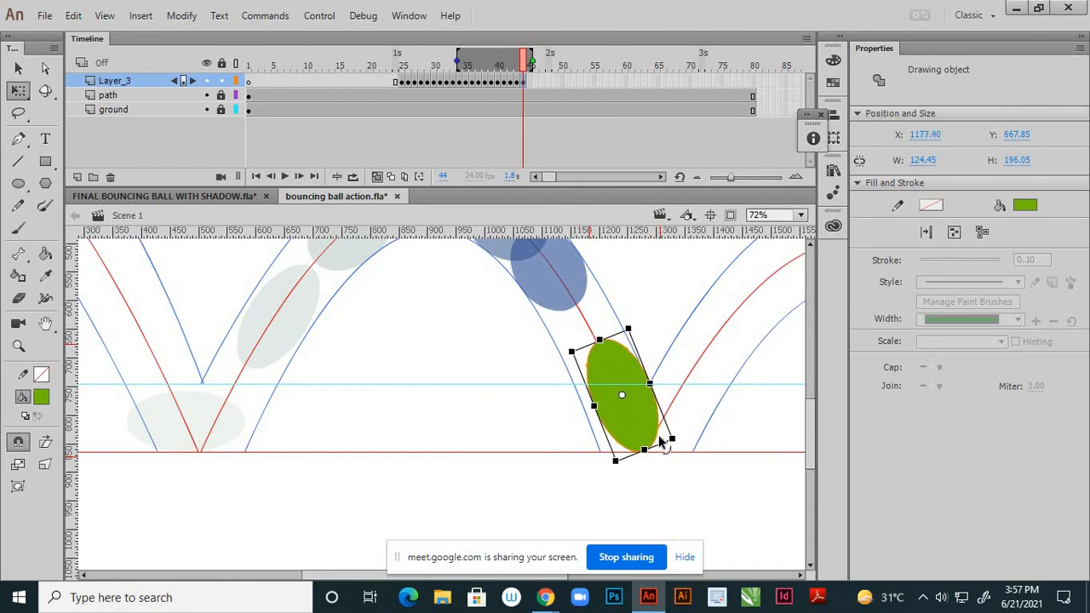
{"action": "key", "text": "Left"}
{"action": "key", "text": "Left"}
{"action": "key", "text": "Left"}
{"action": "key", "text": "Left"}
{"action": "key", "text": "Left"}
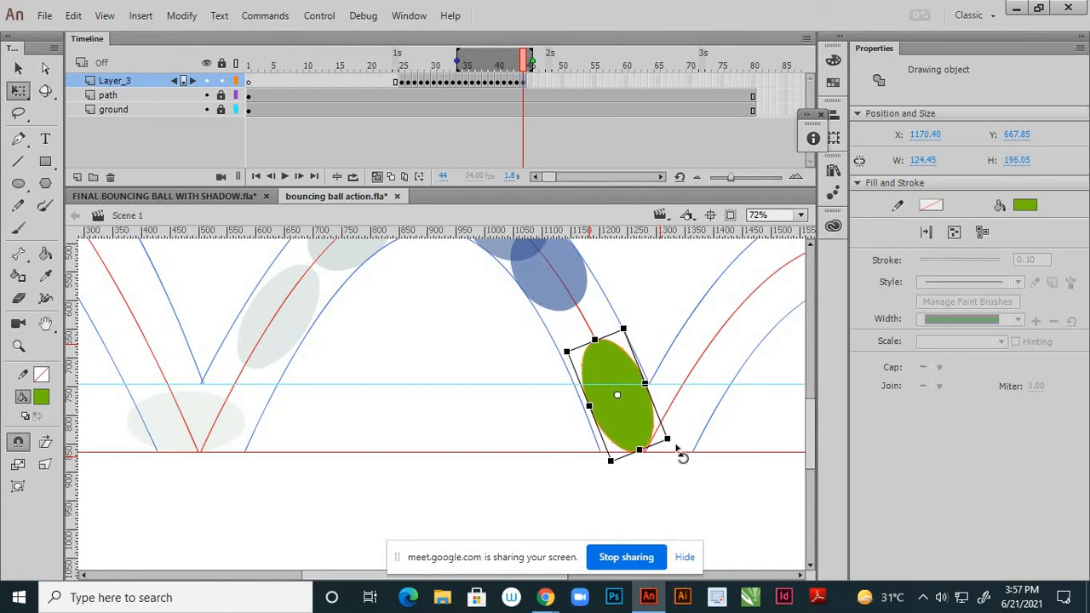
{"action": "key", "text": "Left"}
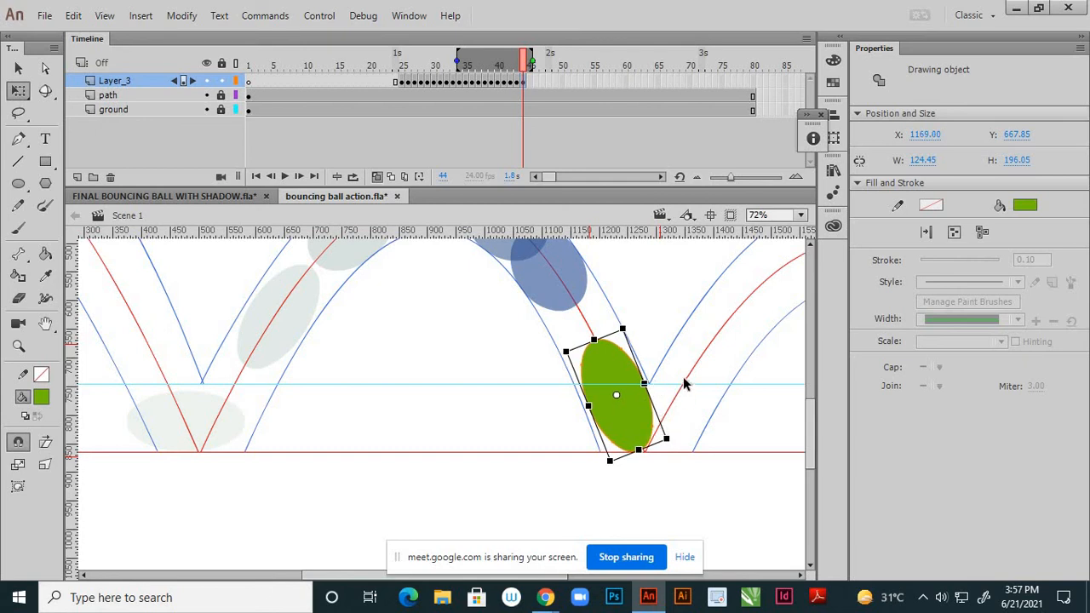
Nudge the frame 44 ball vertically until its lower edge rests on the ground line, and save the file
{"action": "left_click", "coordinate": [683, 378]}
{"action": "left_click", "coordinate": [635, 429]}
{"action": "key", "text": "Down"}
{"action": "key", "text": "Down"}
{"action": "scroll", "coordinate": [645, 456], "scroll_direction": "up", "scroll_amount": 5}
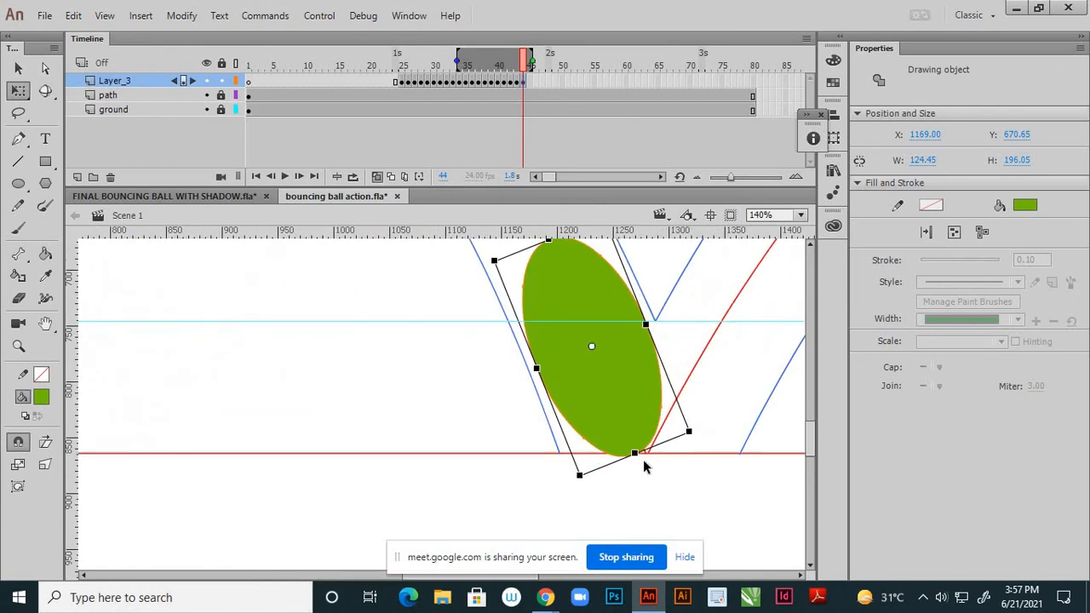
{"action": "key", "text": "Up"}
{"action": "key", "text": "Up"}
{"action": "key", "text": "Up"}
{"action": "key", "text": "Up"}
{"action": "key", "text": "Up"}
{"action": "key", "text": "Up"}
{"action": "key", "text": "Up"}
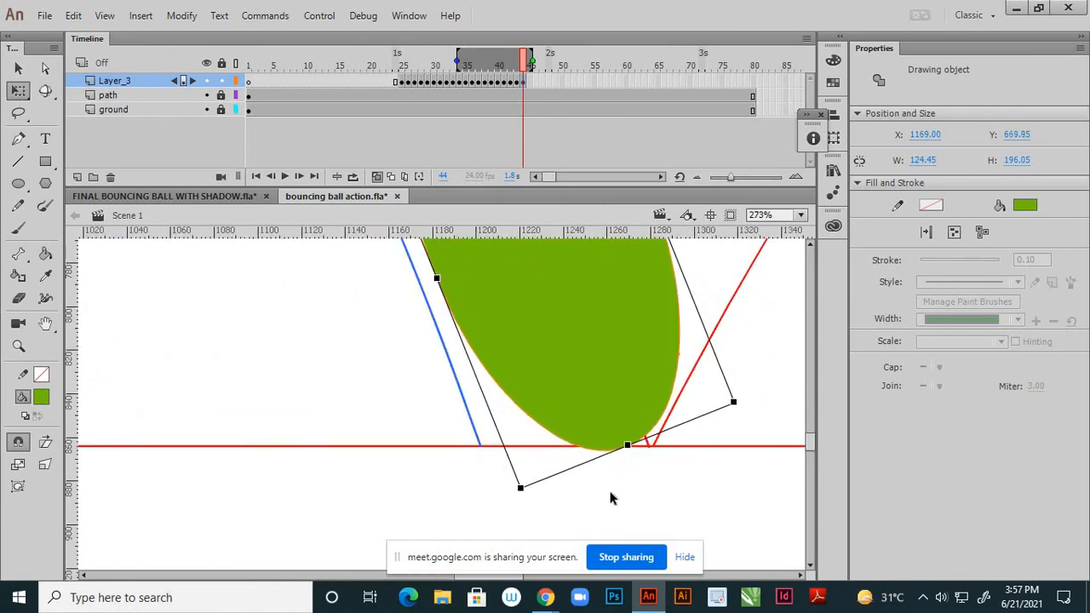
{"action": "left_click", "coordinate": [615, 491]}
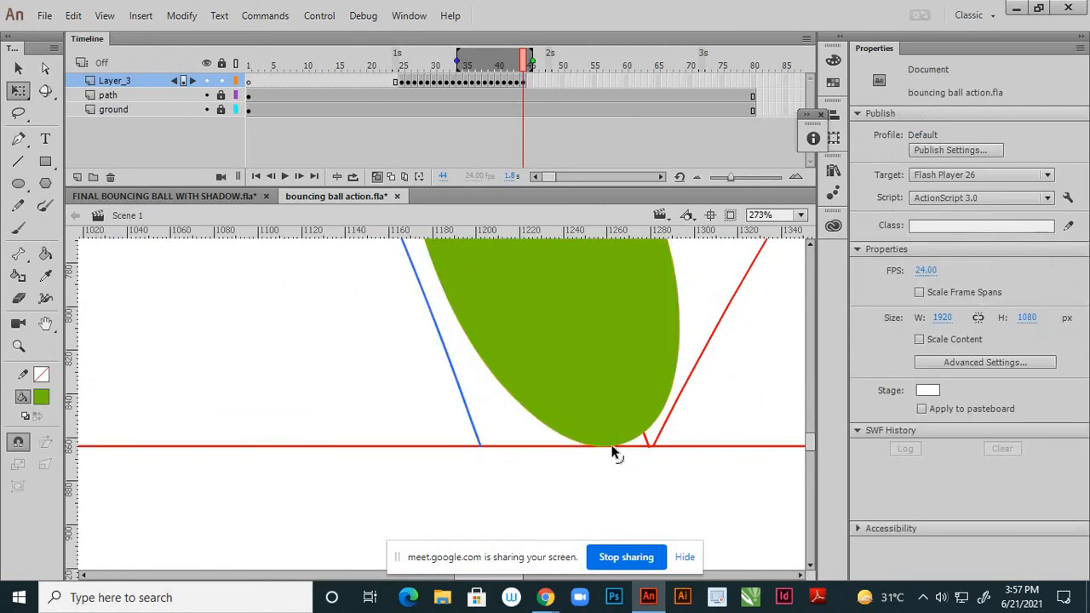
{"action": "scroll", "coordinate": [622, 425], "scroll_direction": "down", "scroll_amount": 7}
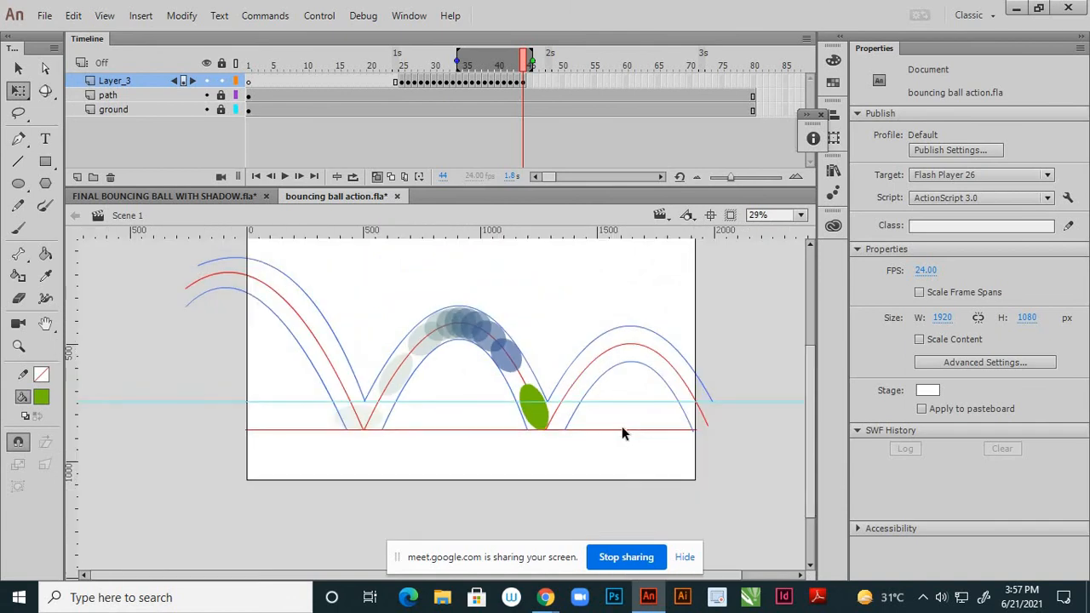
{"action": "key", "text": "ctrl+s"}
{"action": "scroll", "coordinate": [566, 426], "scroll_direction": "up", "scroll_amount": 2}
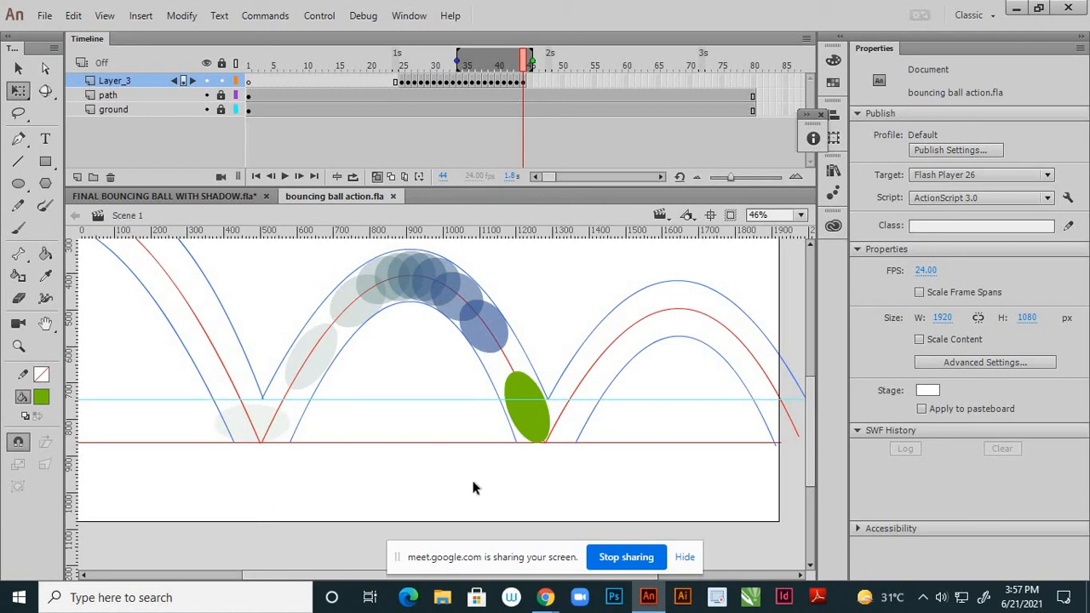
Copy the squashed ball from frame 34 of Layer_3 and paste it into frame 45
{"action": "left_click", "coordinate": [469, 83]}
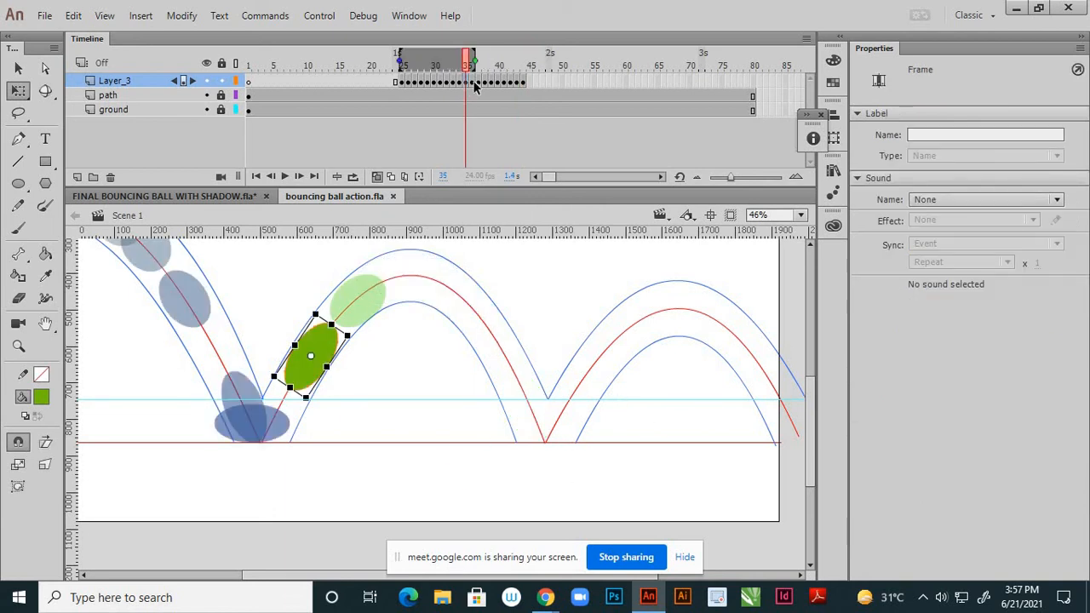
{"action": "left_click", "coordinate": [461, 83]}
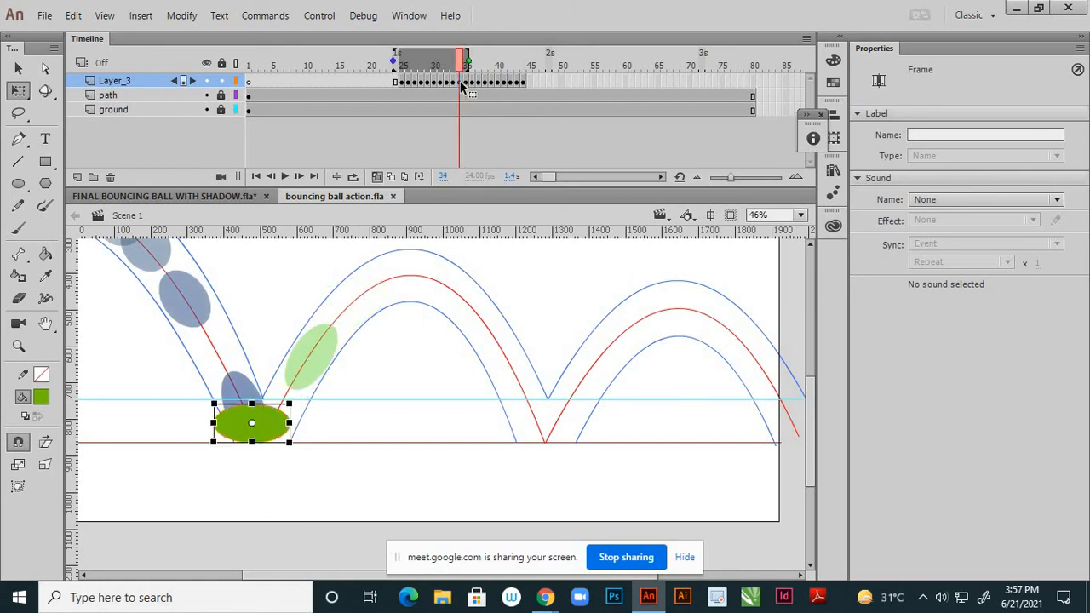
{"action": "right_click", "coordinate": [461, 83]}
{"action": "left_click", "coordinate": [491, 321]}
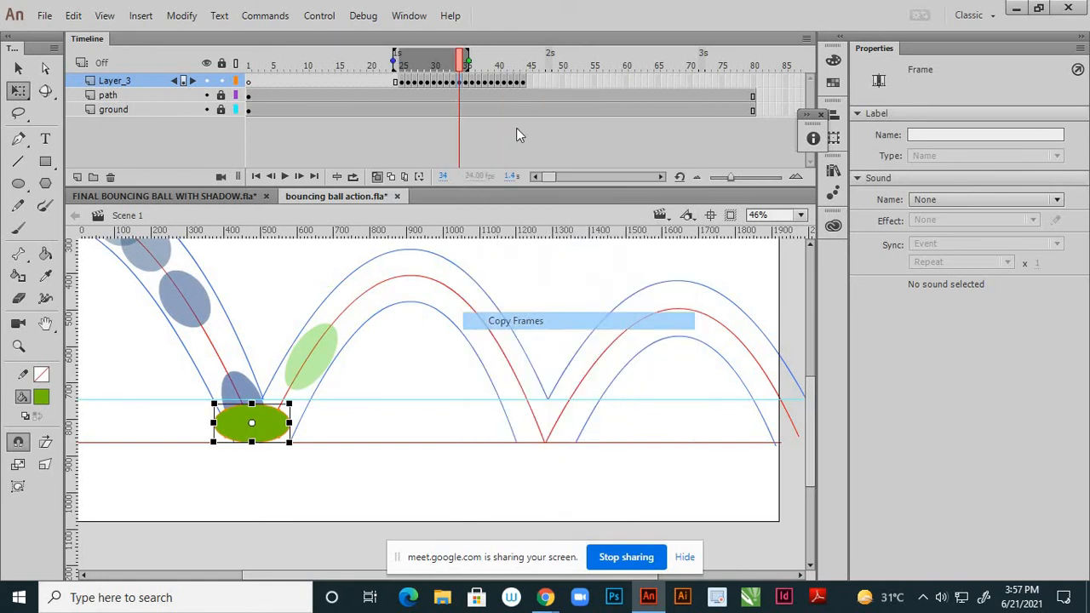
{"action": "left_click", "coordinate": [529, 83]}
{"action": "right_click", "coordinate": [529, 83]}
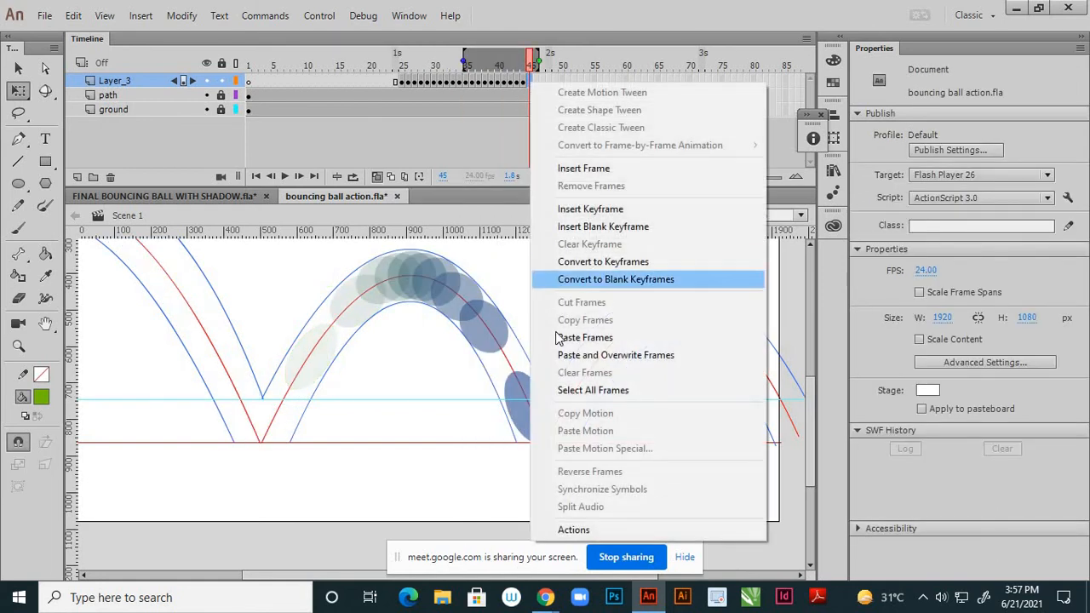
{"action": "left_click", "coordinate": [562, 338]}
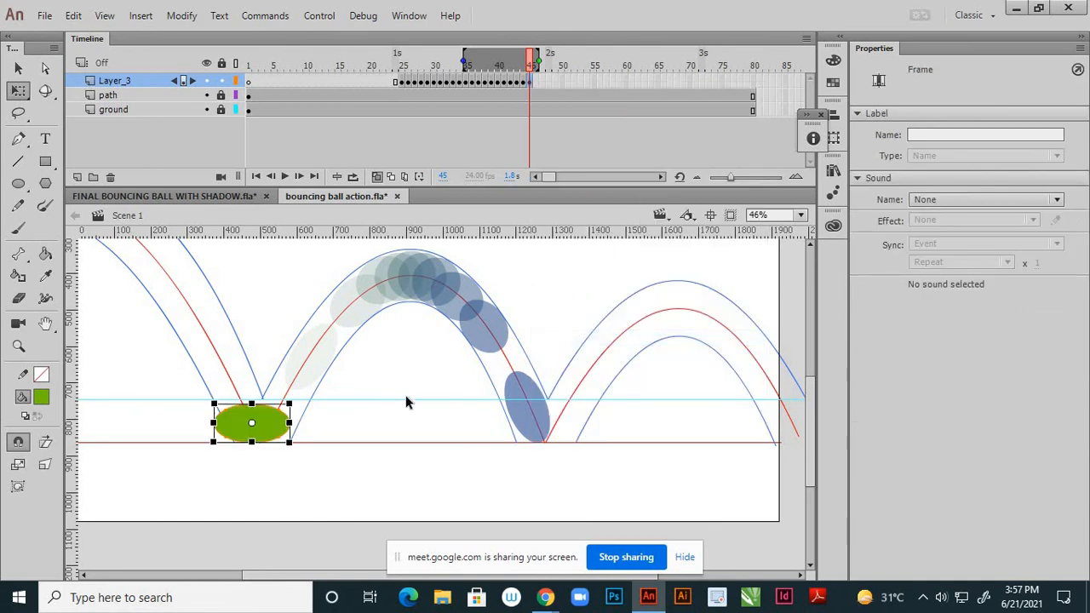
Move the squashed frame 45 ball horizontally along the ground line to the second ground contact, overlapping the stretched ball's base
{"action": "key", "text": "shift+Right"}
{"action": "key", "text": "shift+Right"}
{"action": "key", "text": "shift+Right"}
{"action": "key", "text": "shift+Right"}
{"action": "key", "text": "shift+Right"}
{"action": "key", "text": "shift+Right"}
{"action": "key", "text": "shift+Right"}
{"action": "key", "text": "shift+Right"}
{"action": "key", "text": "shift+Right"}
{"action": "key", "text": "shift+Right"}
{"action": "key", "text": "shift+Right"}
{"action": "key", "text": "shift+Right"}
{"action": "key", "text": "shift+Right"}
{"action": "key", "text": "shift+Right"}
{"action": "key", "text": "shift+Right"}
{"action": "key", "text": "shift+Right"}
{"action": "key", "text": "shift+Right"}
{"action": "key", "text": "shift+Right"}
{"action": "key", "text": "shift+Right"}
{"action": "key", "text": "shift+Right"}
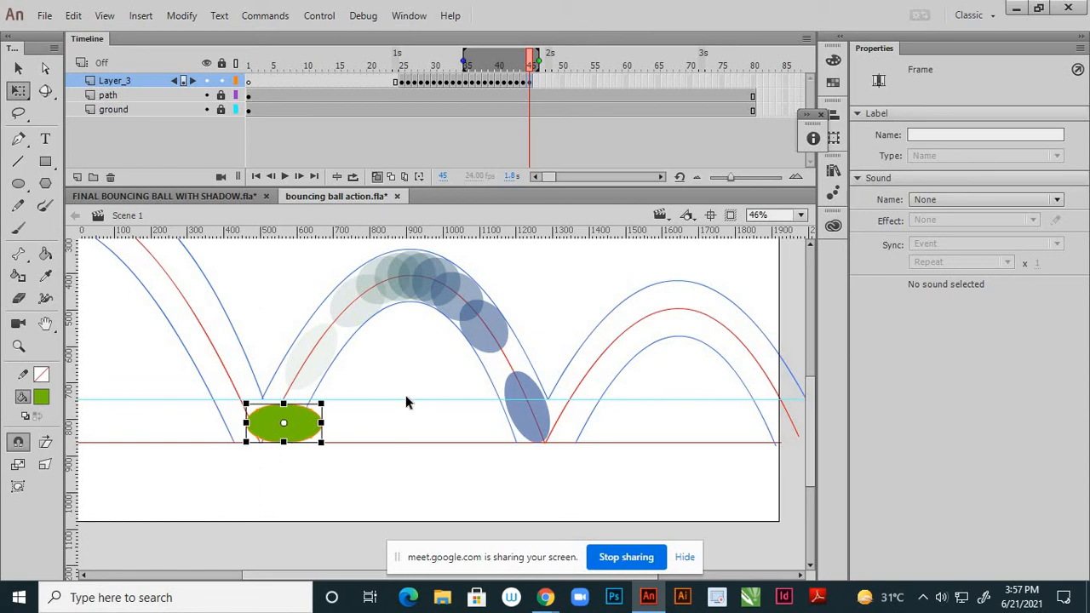
{"action": "key", "text": "shift+Right"}
{"action": "key", "text": "shift+Right"}
{"action": "key", "text": "shift+Right"}
{"action": "key", "text": "shift+Right"}
{"action": "key", "text": "shift+Right"}
{"action": "key", "text": "shift+Right"}
{"action": "key", "text": "shift+Right"}
{"action": "key", "text": "shift+Right"}
{"action": "key", "text": "shift+Right"}
{"action": "key", "text": "shift+Right"}
{"action": "key", "text": "shift+Right"}
{"action": "key", "text": "shift+Right"}
{"action": "key", "text": "shift+Right"}
{"action": "key", "text": "shift+Right"}
{"action": "key", "text": "shift+Right"}
{"action": "key", "text": "shift+Right"}
{"action": "key", "text": "shift+Right"}
{"action": "key", "text": "shift+Right"}
{"action": "key", "text": "shift+Right"}
{"action": "key", "text": "shift+Right"}
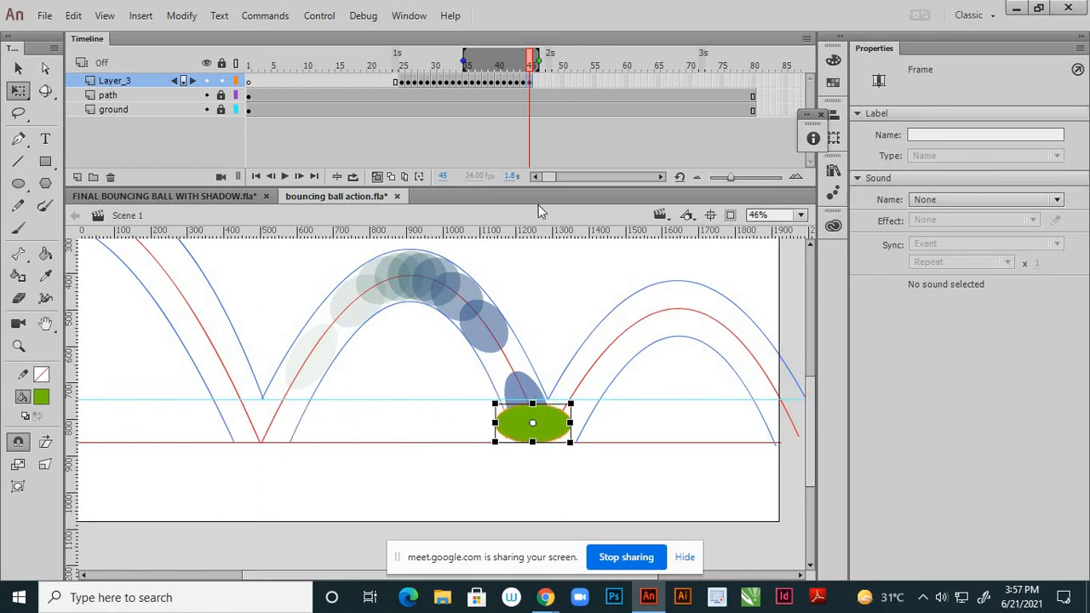
Extend the onion-skin range back to about frame 23 and check the squashed ball against the ground line and earlier poses
{"action": "left_click_drag", "start_coordinate": [461, 60], "coordinate": [387, 63]}
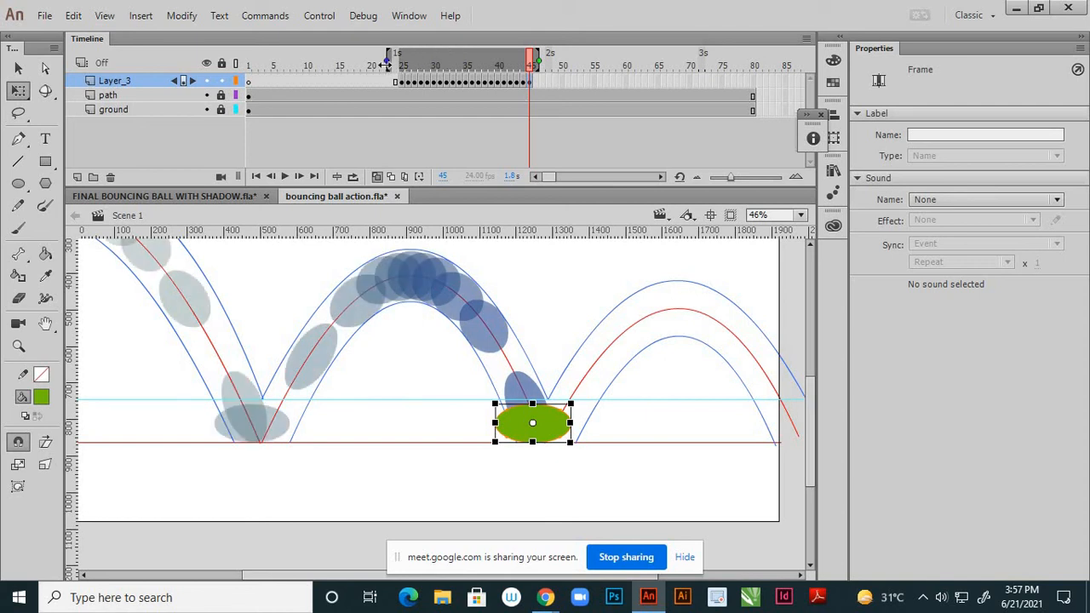
{"action": "scroll", "coordinate": [542, 437], "scroll_direction": "up", "scroll_amount": 5}
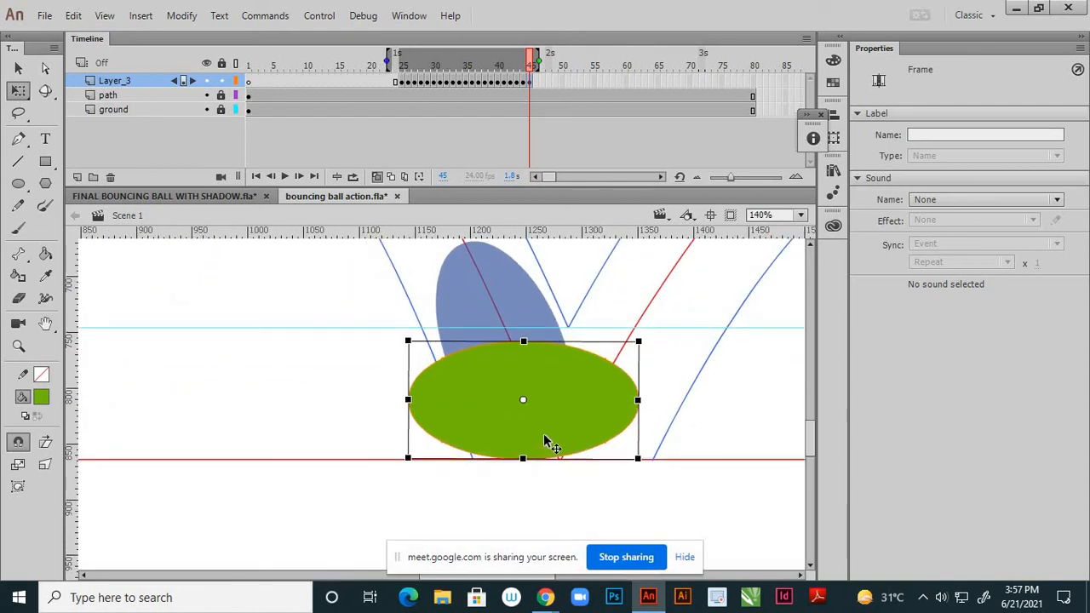
{"action": "left_click", "coordinate": [538, 482]}
{"action": "scroll", "coordinate": [554, 439], "scroll_direction": "down", "scroll_amount": 5}
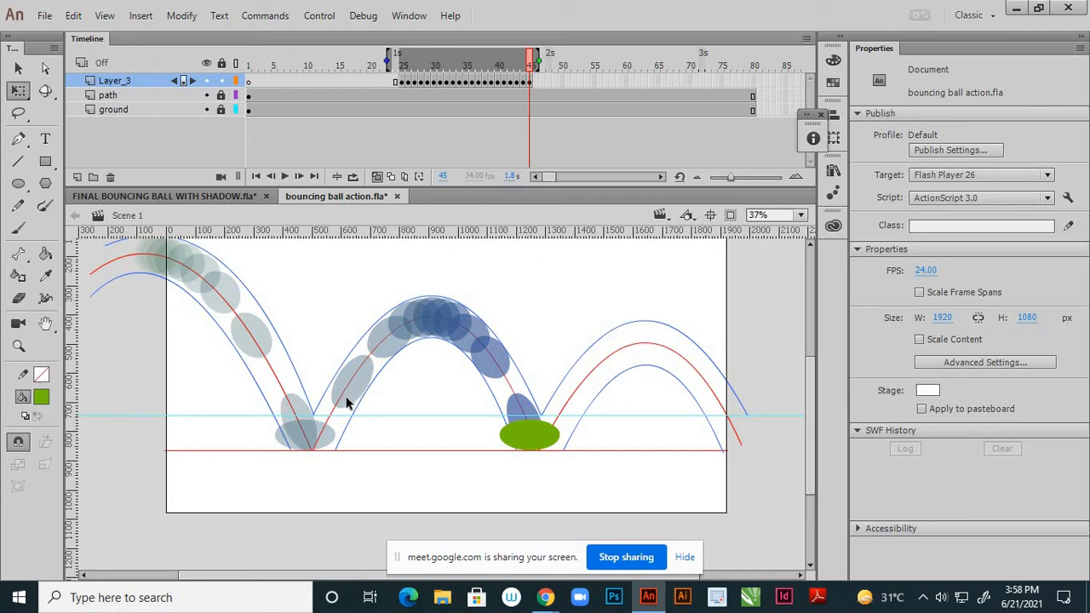
Copy the stretched rising ball from frame 35 of Layer_3 and paste it into frame 46
{"action": "left_click", "coordinate": [466, 83]}
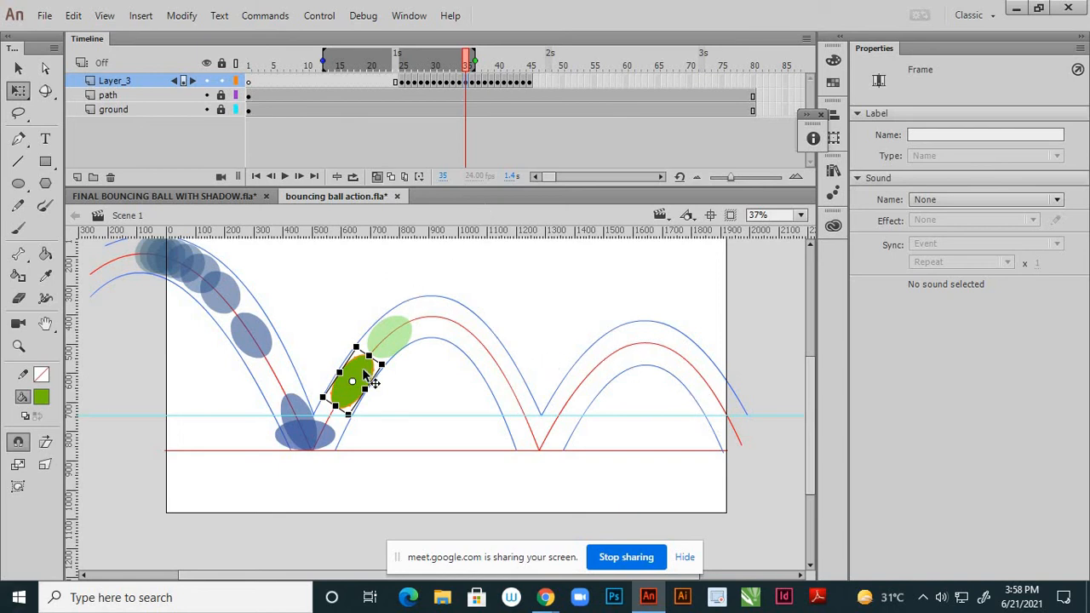
{"action": "scroll", "coordinate": [352, 387], "scroll_direction": "up", "scroll_amount": 1}
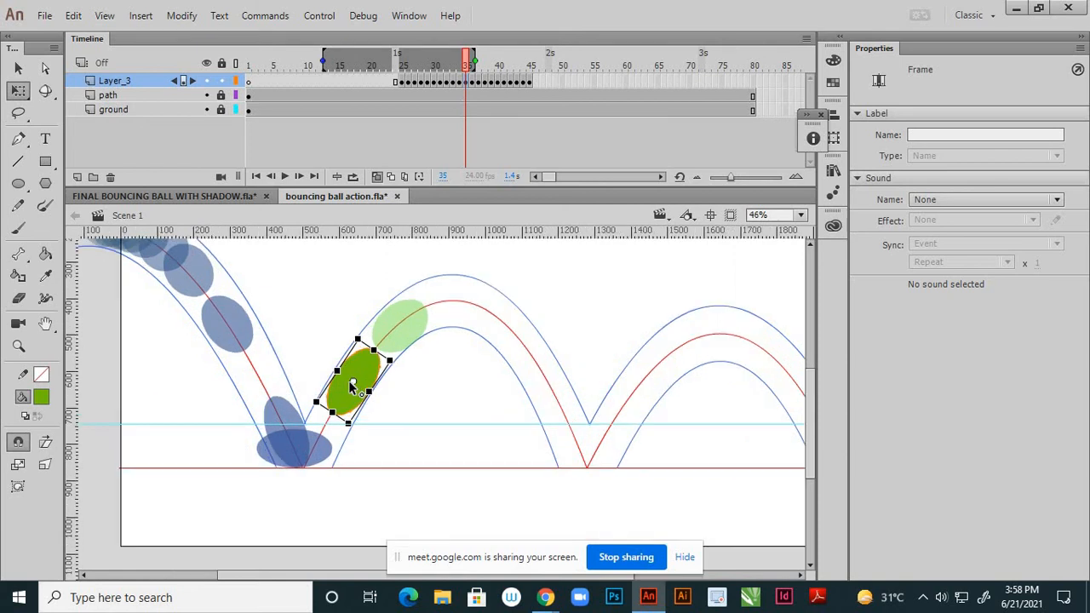
{"action": "right_click", "coordinate": [465, 81]}
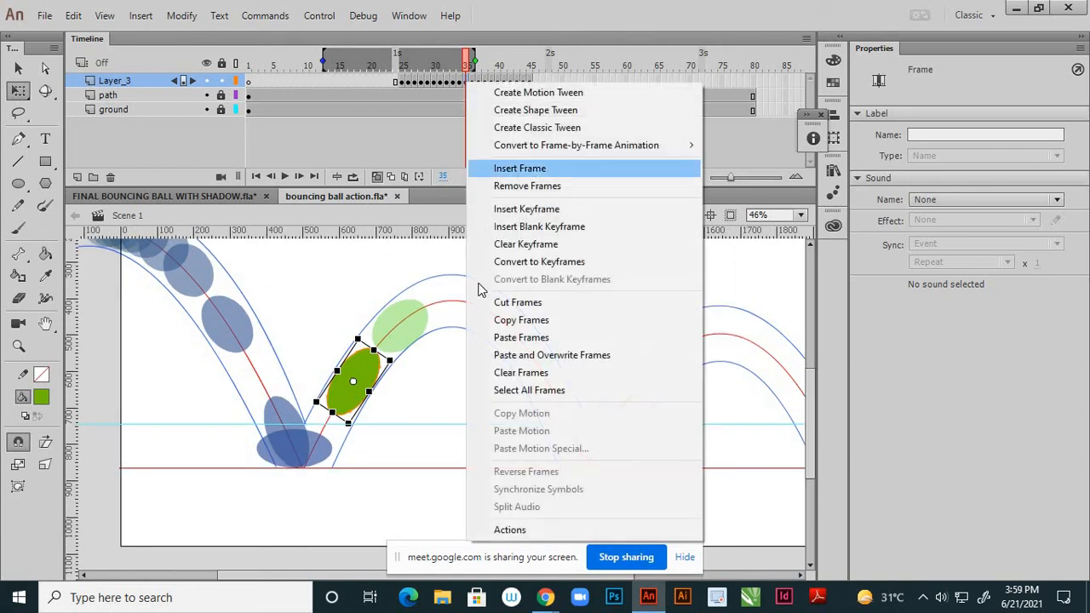
{"action": "left_click", "coordinate": [511, 318]}
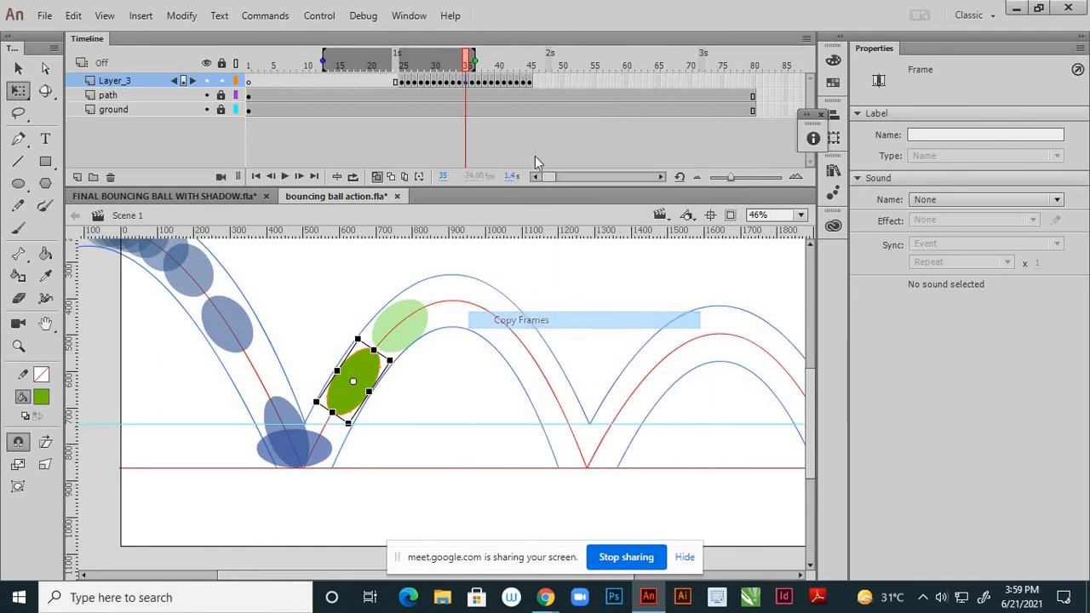
{"action": "left_click", "coordinate": [531, 82]}
{"action": "left_click", "coordinate": [535, 83]}
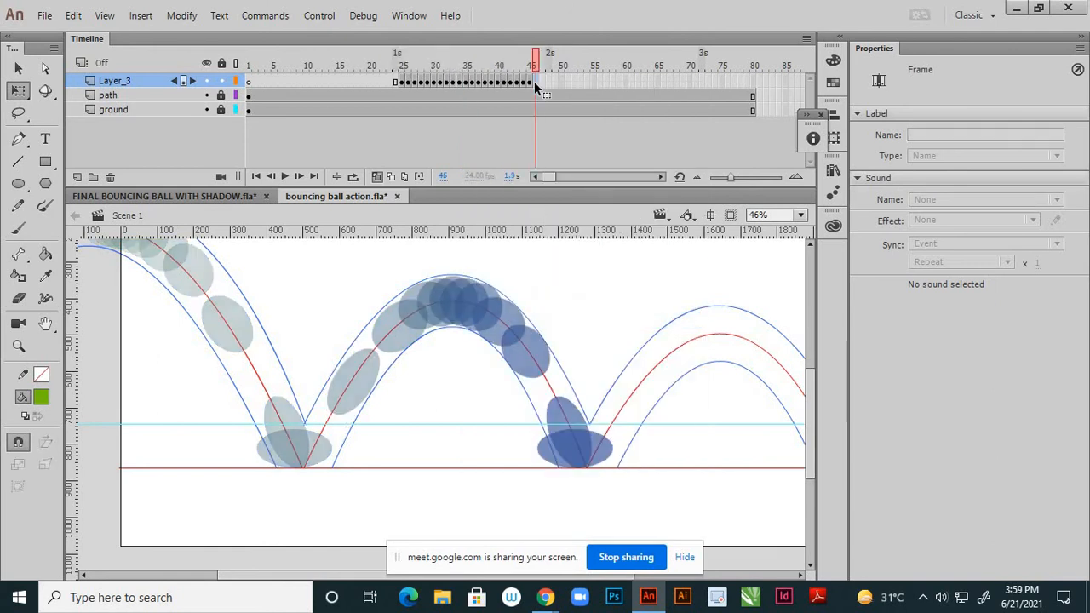
{"action": "right_click", "coordinate": [534, 84]}
{"action": "left_click", "coordinate": [568, 340]}
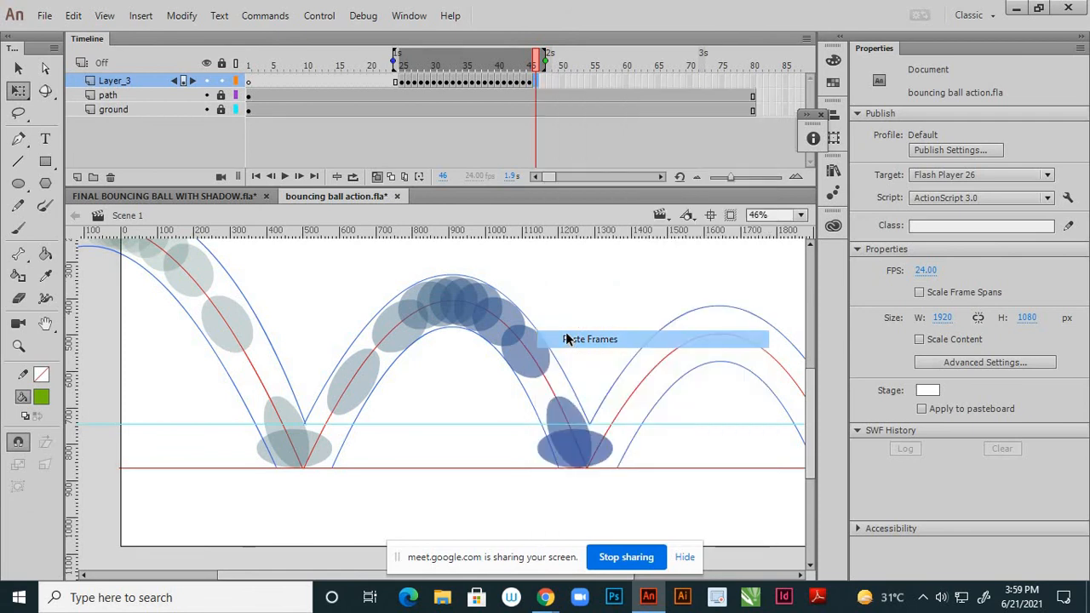
Move the frame 46 ball onto the third arc's ascent at about X 1326, Y 572 and rotate it slightly clockwise along the path
{"action": "mouse_move", "coordinate": [347, 400]}
{"action": "left_mouse_down"}
{"action": "mouse_move", "coordinate": [616, 419]}
{"action": "mouse_move", "coordinate": [634, 409]}
{"action": "left_mouse_up"}
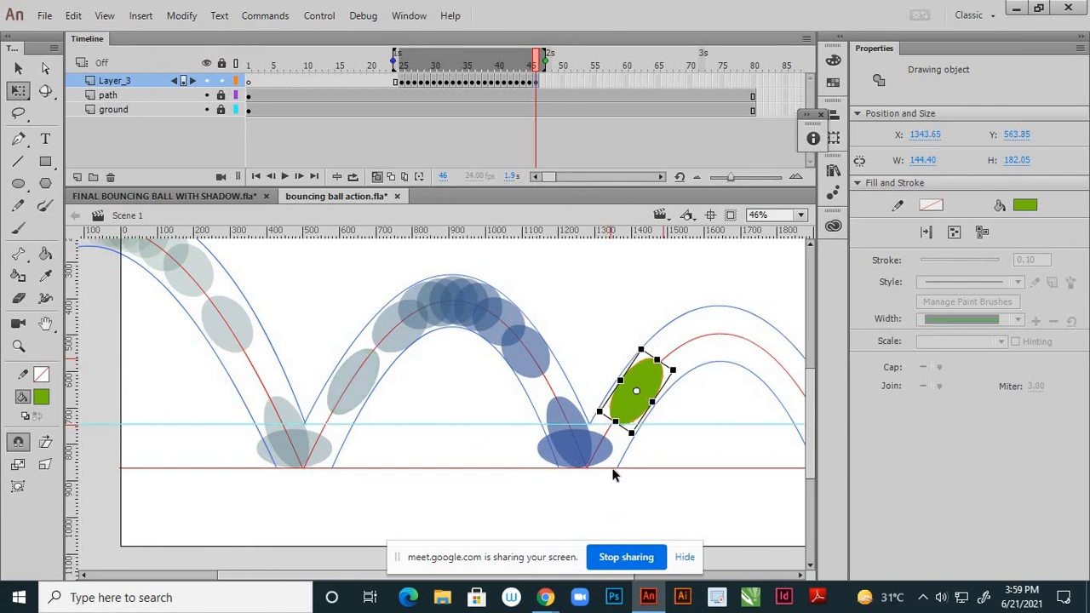
{"action": "scroll", "coordinate": [647, 454], "scroll_direction": "up", "scroll_amount": 5}
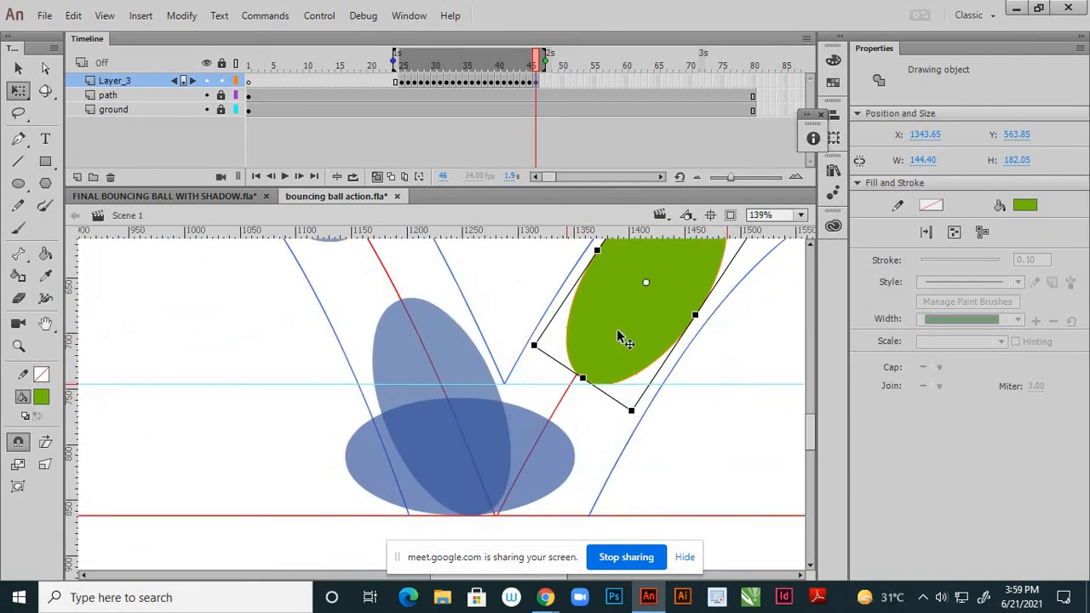
{"action": "left_click_drag", "start_coordinate": [599, 343], "coordinate": [598, 345]}
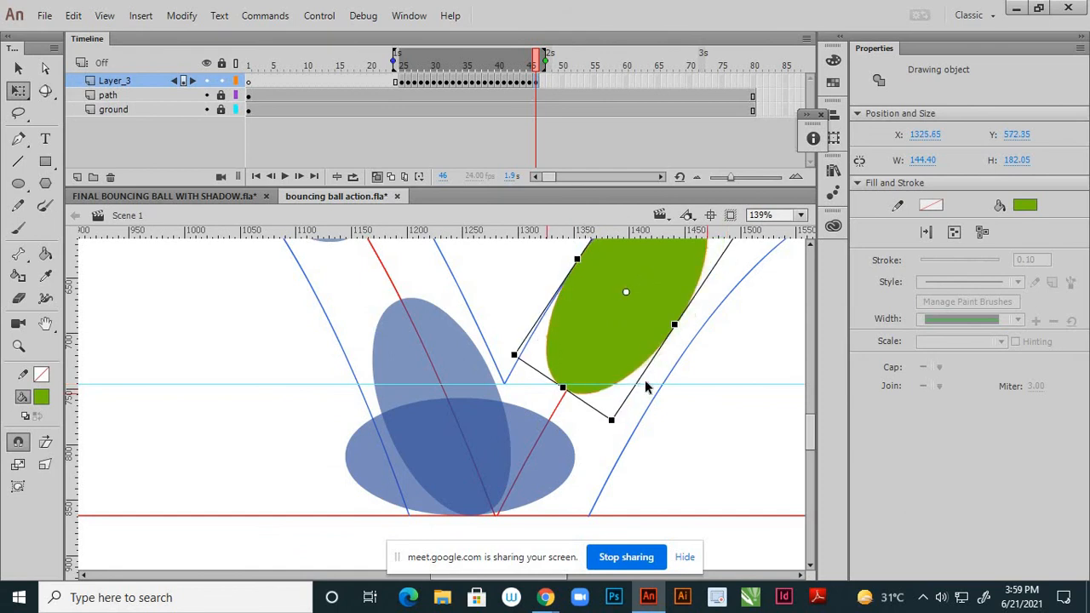
{"action": "scroll", "coordinate": [649, 449], "scroll_direction": "down", "scroll_amount": 2}
{"action": "scroll", "coordinate": [719, 322], "scroll_direction": "up", "scroll_amount": 2}
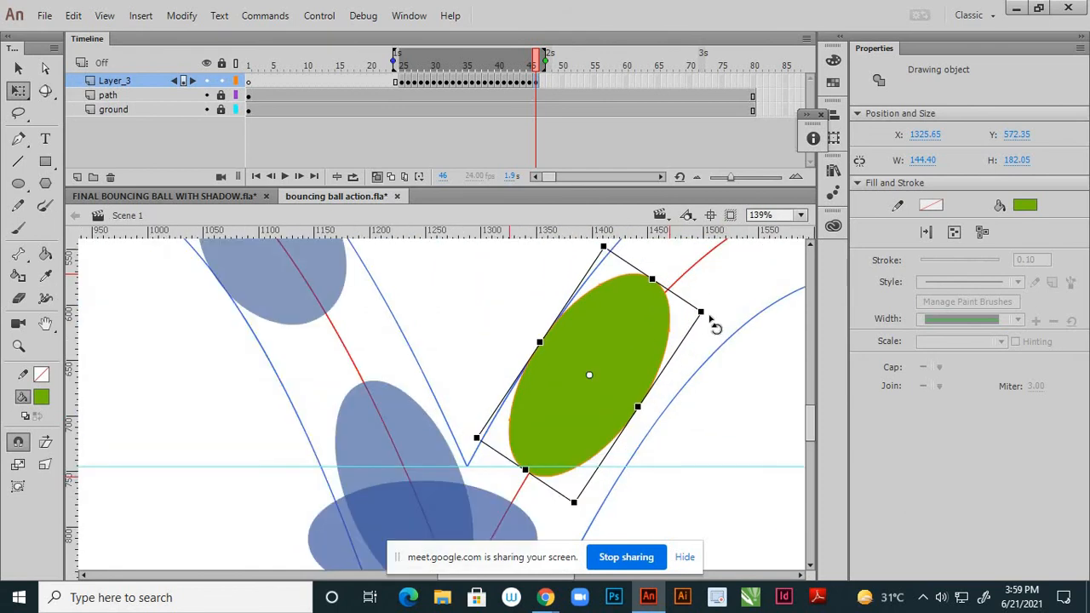
{"action": "left_click_drag", "start_coordinate": [712, 322], "coordinate": [721, 338]}
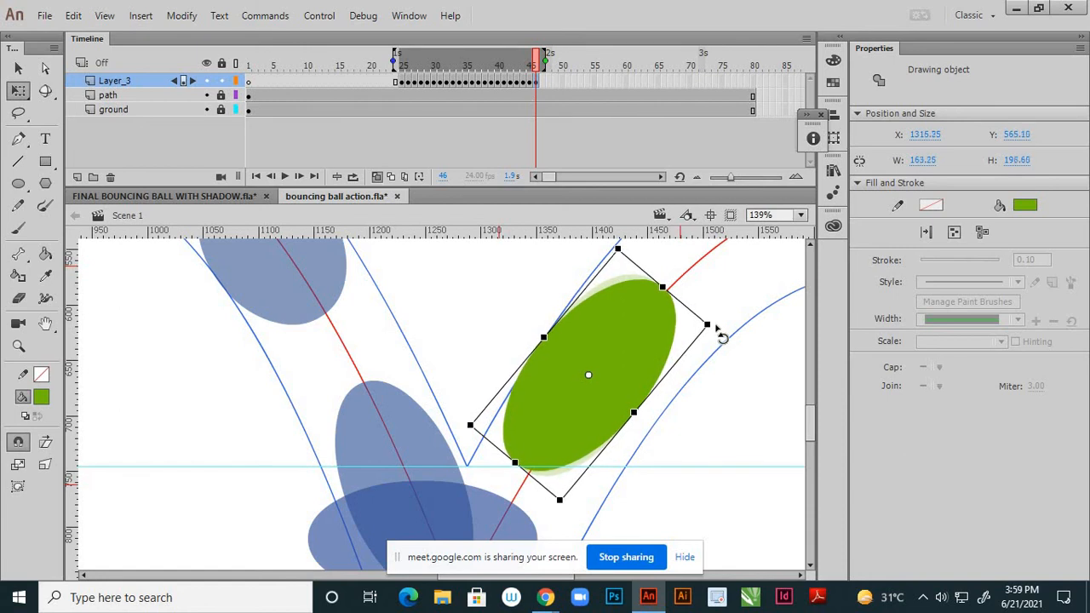
{"action": "left_click", "coordinate": [661, 418]}
{"action": "scroll", "coordinate": [574, 379], "scroll_direction": "down", "scroll_amount": 4}
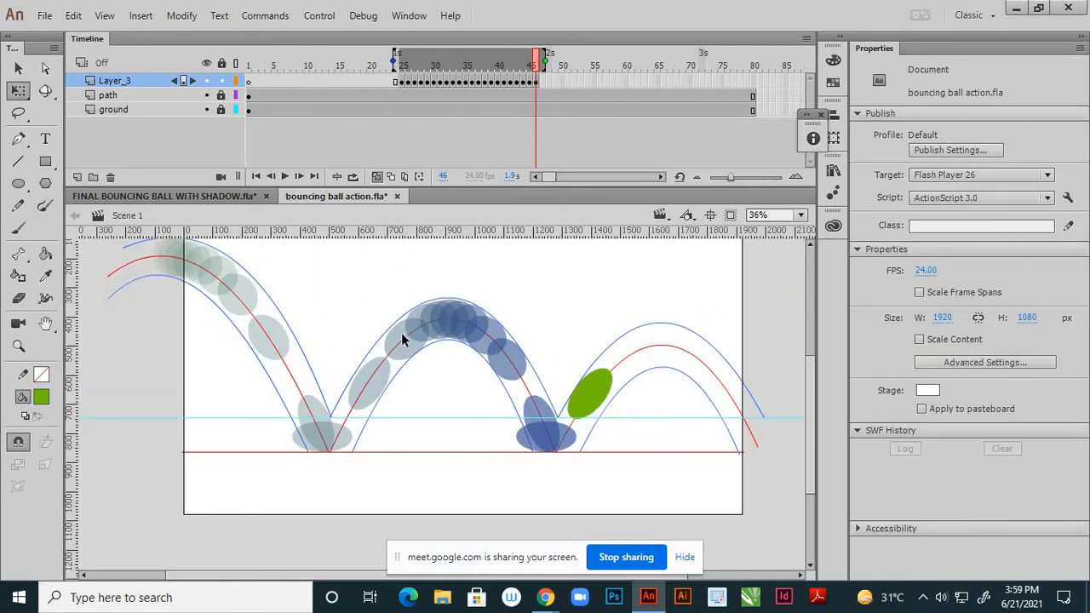
Copy the rising ball from frame 36 of Layer_3 and paste it into frame 47
{"action": "left_click", "coordinate": [492, 80]}
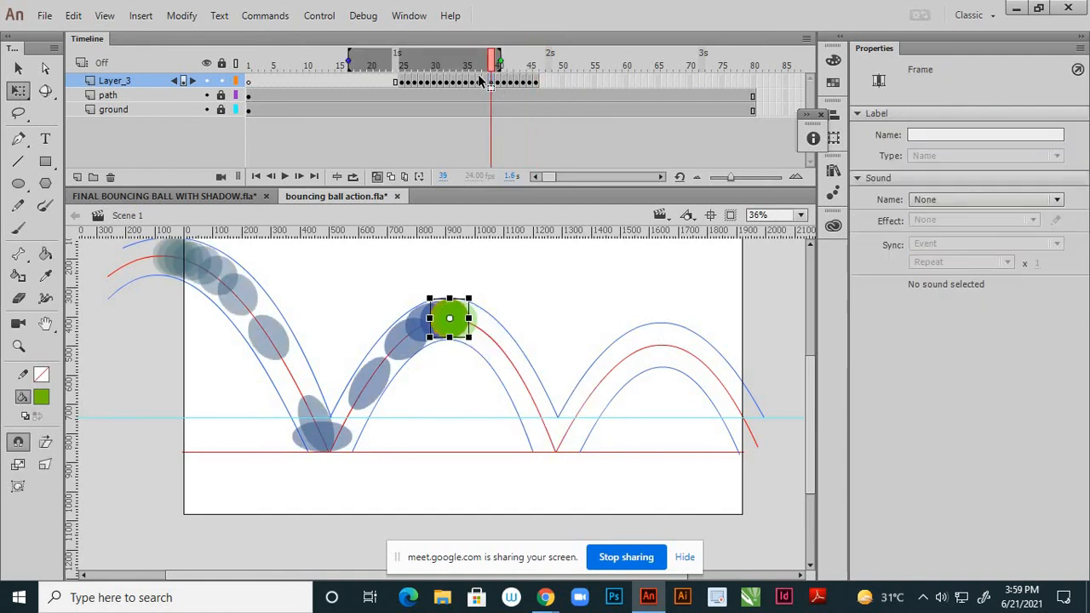
{"action": "left_click", "coordinate": [479, 81]}
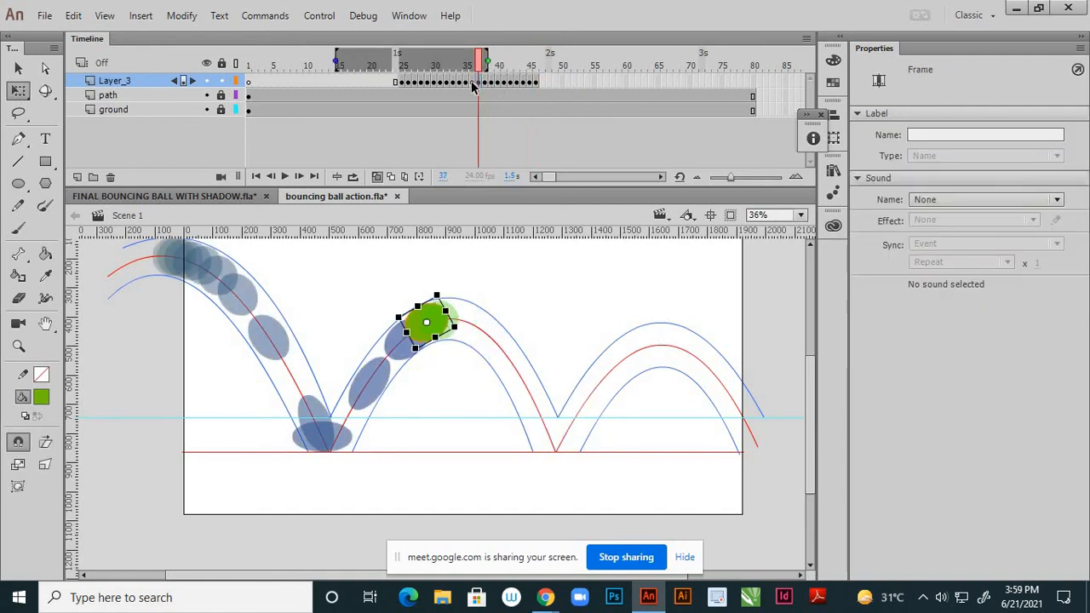
{"action": "left_click", "coordinate": [473, 82]}
{"action": "right_click", "coordinate": [473, 83]}
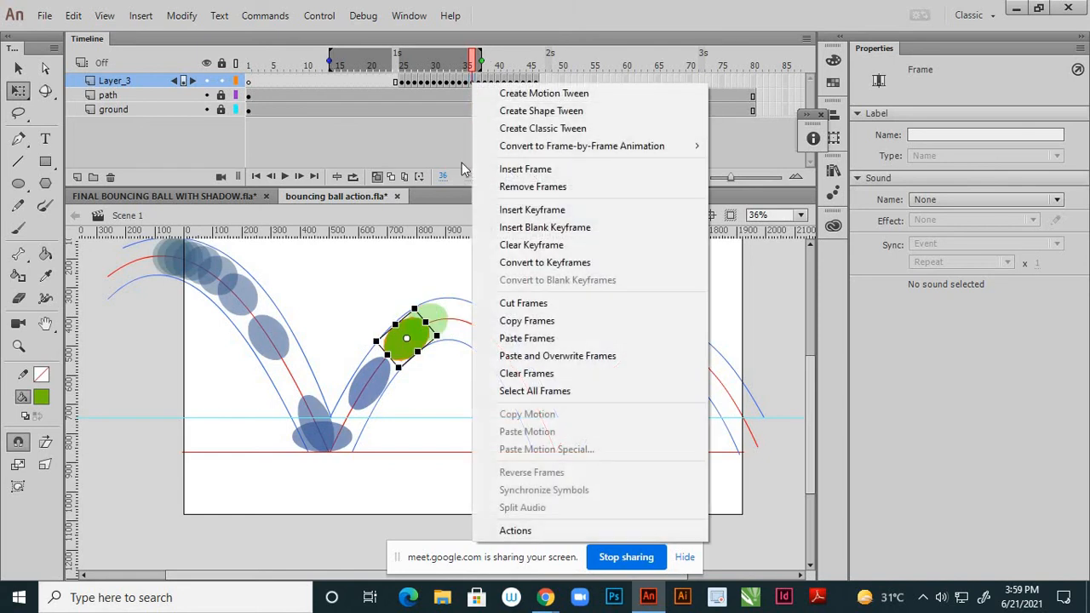
{"action": "left_click", "coordinate": [499, 319]}
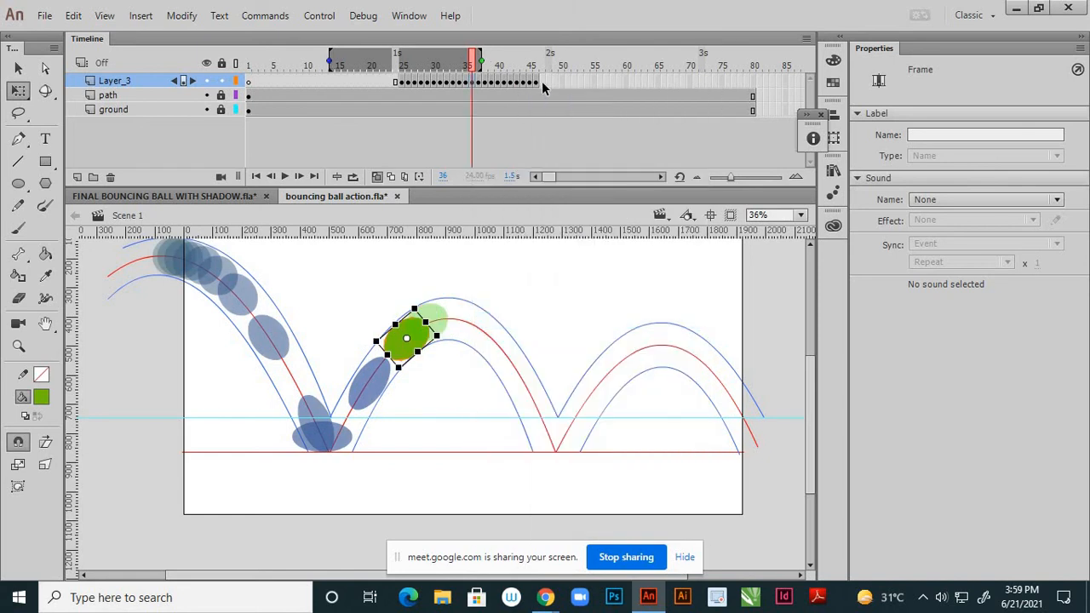
{"action": "left_click", "coordinate": [542, 80]}
{"action": "right_click", "coordinate": [541, 81]}
{"action": "left_click", "coordinate": [582, 341]}
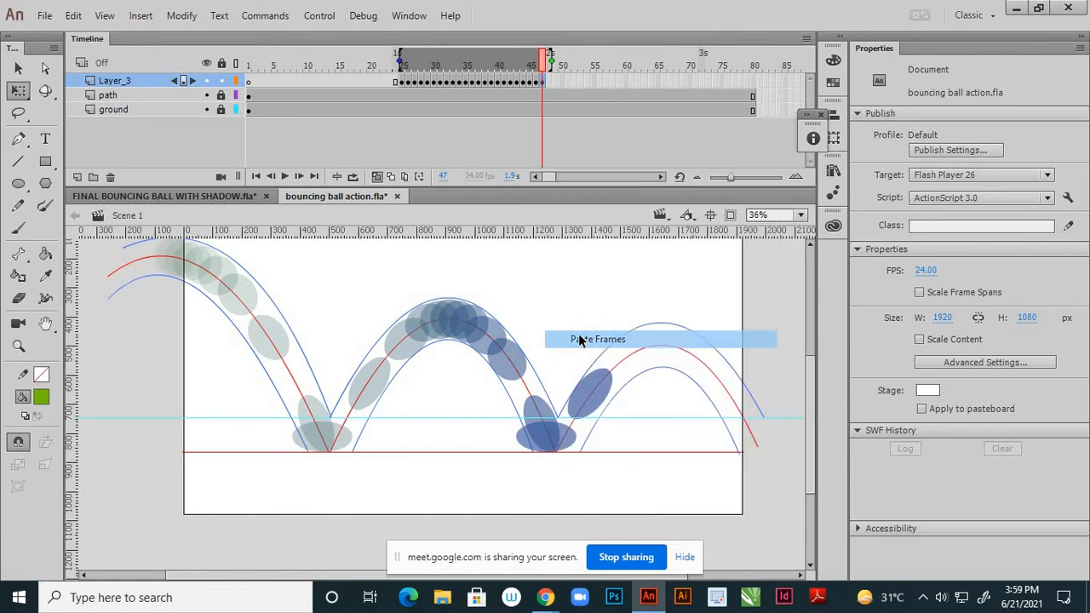
Move the frame 47 ball onto the third arc's ascent, centred between the guide curves at about X 1440, Y 478
{"action": "mouse_move", "coordinate": [423, 336]}
{"action": "left_mouse_down"}
{"action": "mouse_move", "coordinate": [615, 369]}
{"action": "mouse_move", "coordinate": [632, 362]}
{"action": "left_mouse_up"}
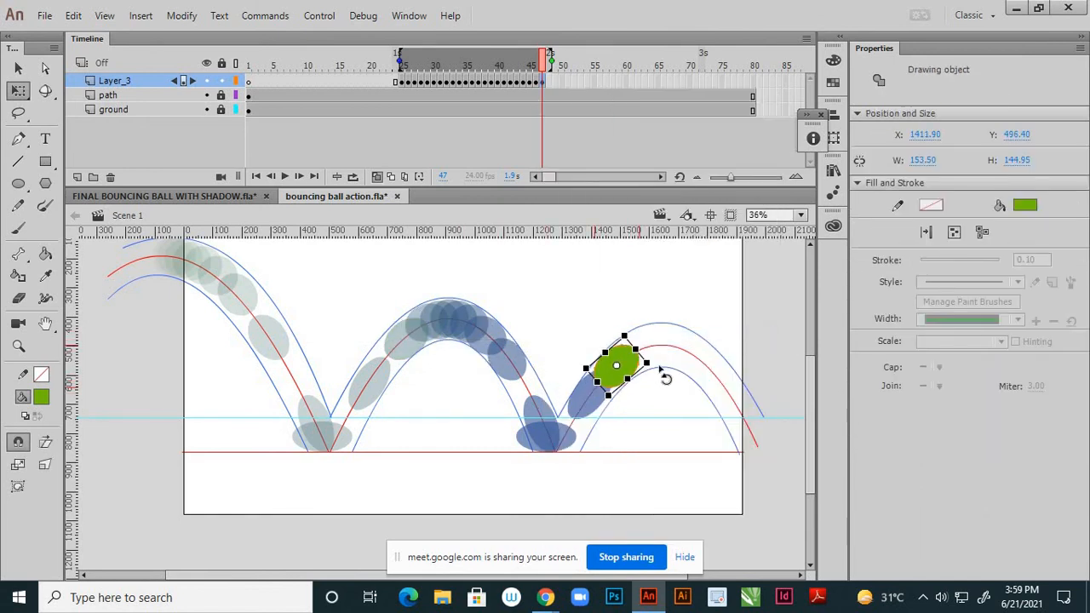
{"action": "scroll", "coordinate": [596, 371], "scroll_direction": "up", "scroll_amount": 5}
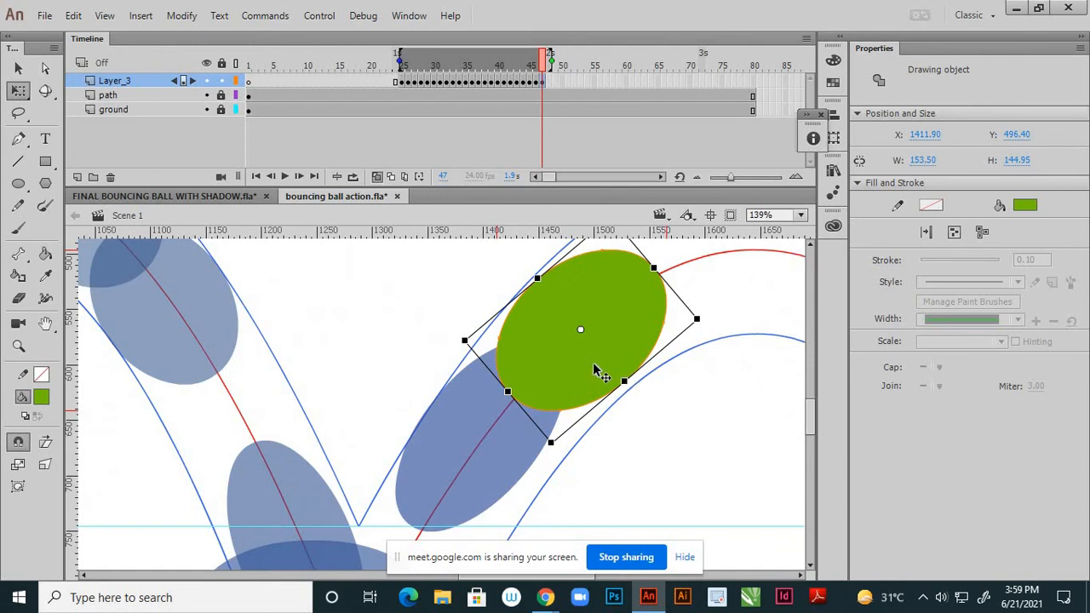
{"action": "mouse_move", "coordinate": [595, 368]}
{"action": "left_mouse_down"}
{"action": "mouse_move", "coordinate": [613, 370]}
{"action": "mouse_move", "coordinate": [599, 365]}
{"action": "left_mouse_up"}
{"action": "scroll", "coordinate": [574, 389], "scroll_direction": "down", "scroll_amount": 4}
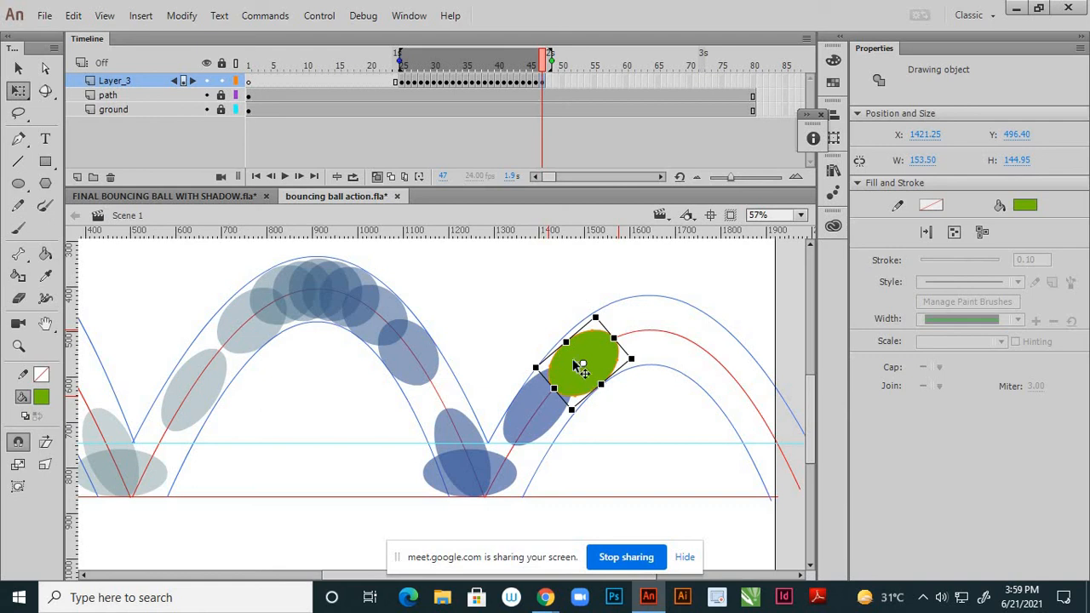
{"action": "left_click_drag", "start_coordinate": [586, 381], "coordinate": [594, 371]}
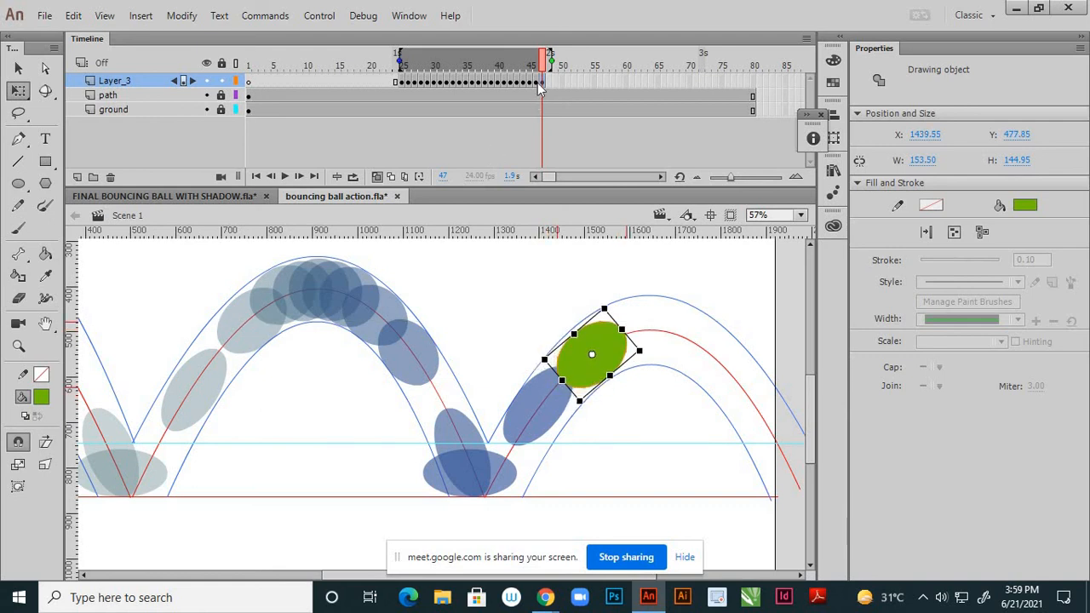
Shift the stretched frame 46 ball slightly up the third arc to about X 1342, Y 562, and return to frame 47
{"action": "left_click", "coordinate": [537, 83]}
{"action": "scroll", "coordinate": [519, 385], "scroll_direction": "up", "scroll_amount": 3}
{"action": "left_click", "coordinate": [570, 393]}
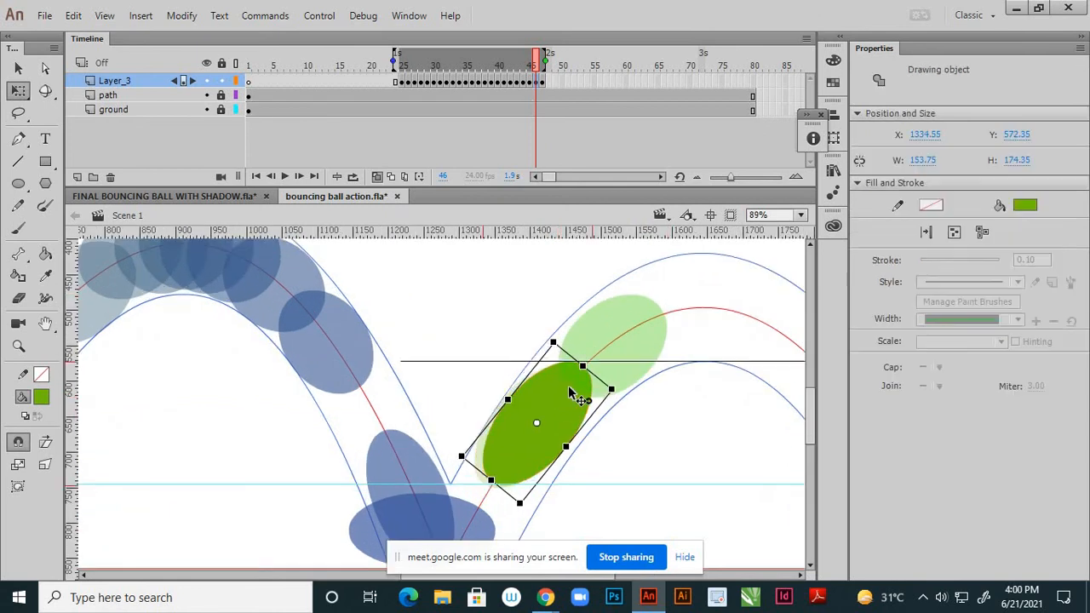
{"action": "left_click_drag", "start_coordinate": [569, 392], "coordinate": [574, 392]}
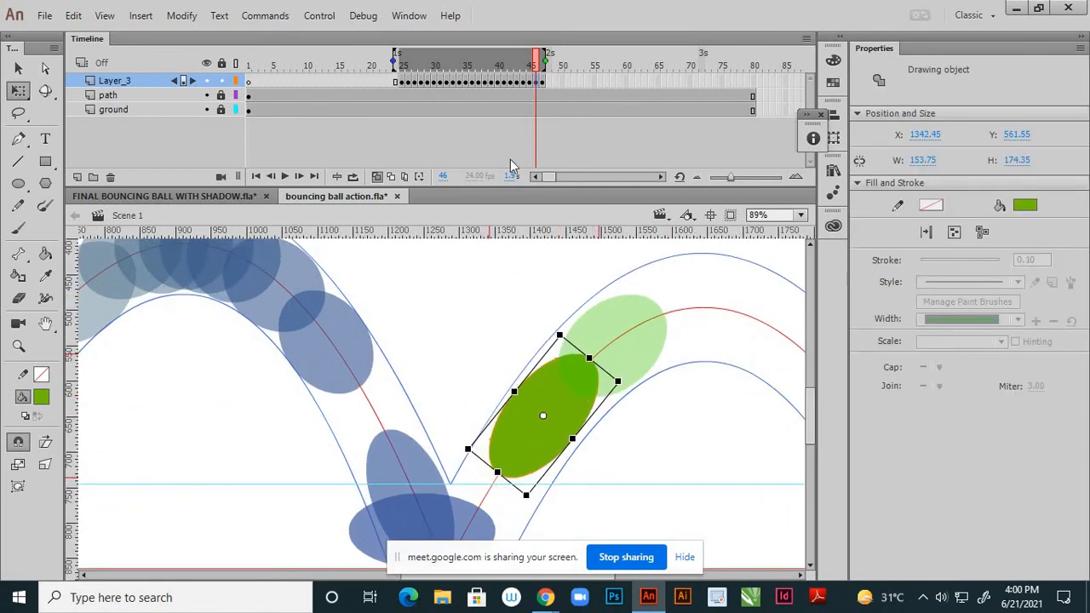
{"action": "left_click", "coordinate": [541, 82]}
{"action": "left_click", "coordinate": [459, 299]}
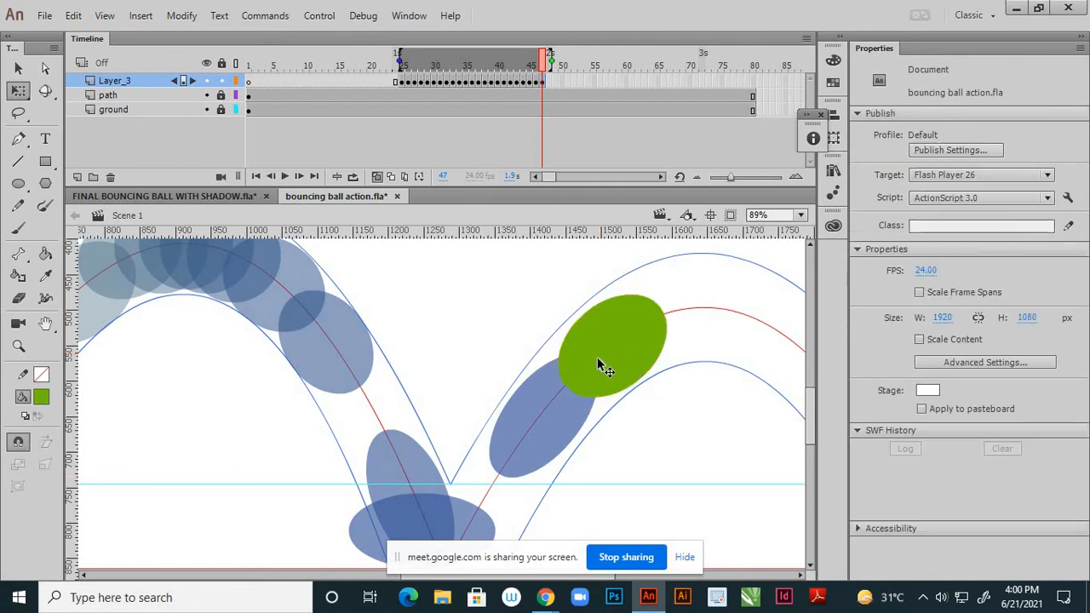
Copy the slightly stretched ball from frame 37 of Layer_3 and paste it into frame 48
{"action": "scroll", "coordinate": [546, 361], "scroll_direction": "down", "scroll_amount": 1}
{"action": "scroll", "coordinate": [545, 354], "scroll_direction": "down", "scroll_amount": 1}
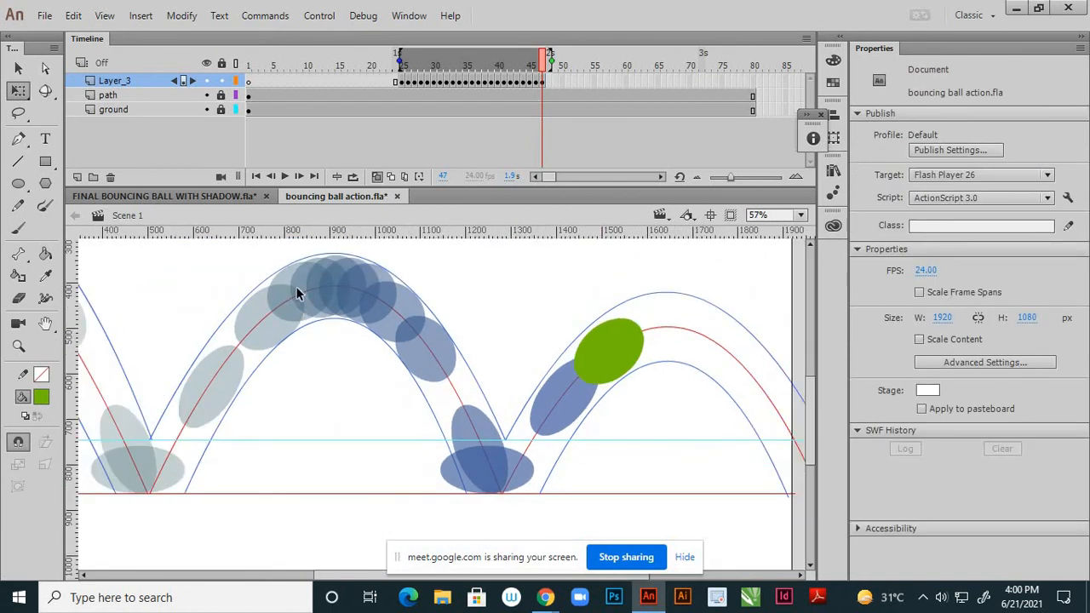
{"action": "left_click", "coordinate": [499, 83]}
{"action": "left_click", "coordinate": [481, 93]}
{"action": "left_click", "coordinate": [475, 87]}
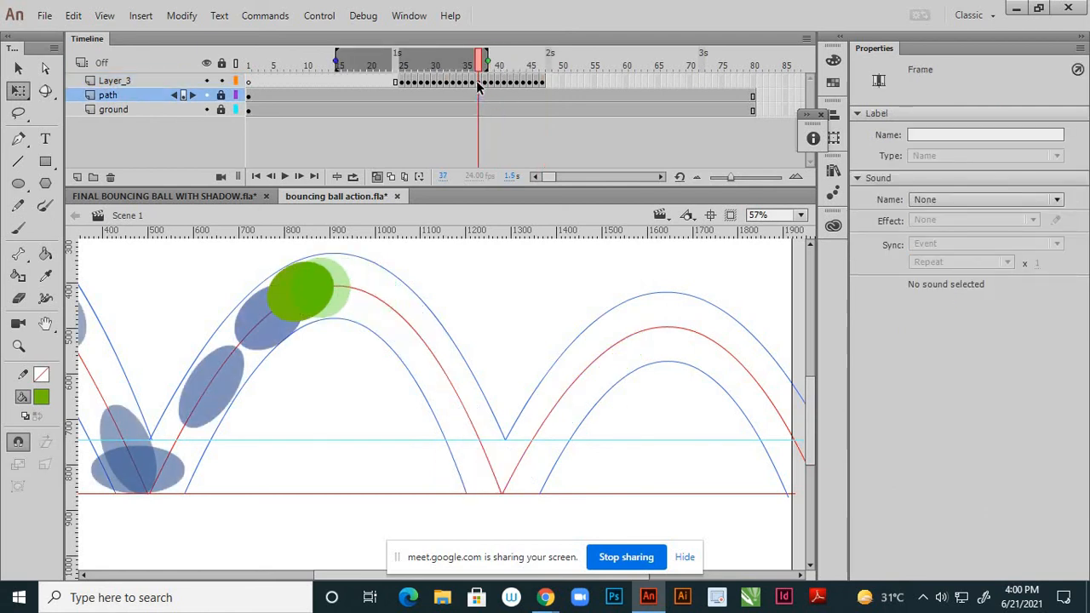
{"action": "right_click", "coordinate": [476, 83]}
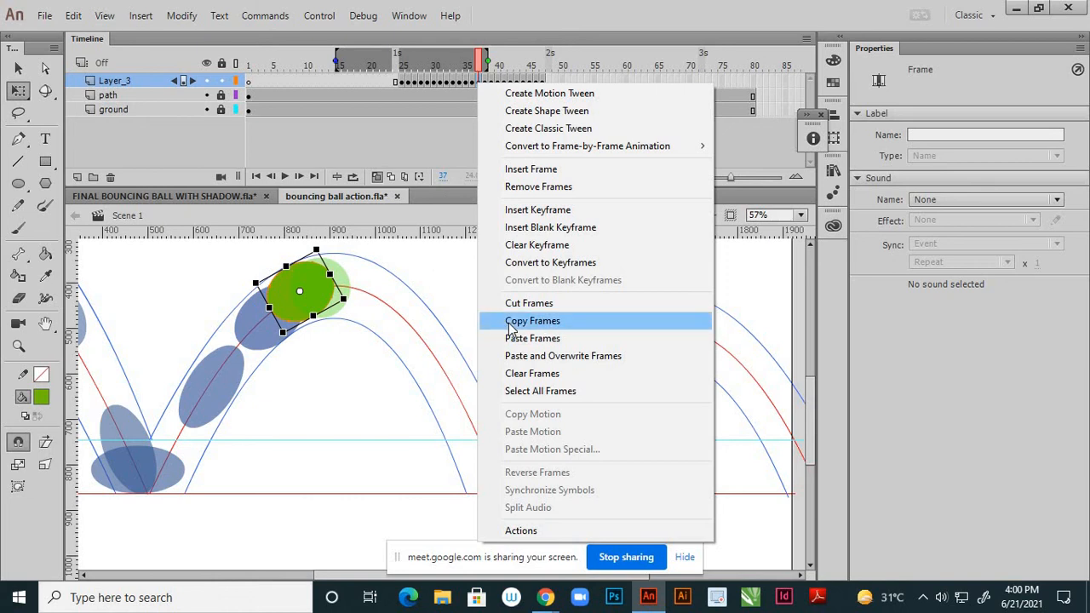
{"action": "left_click", "coordinate": [511, 327]}
{"action": "left_click", "coordinate": [550, 83]}
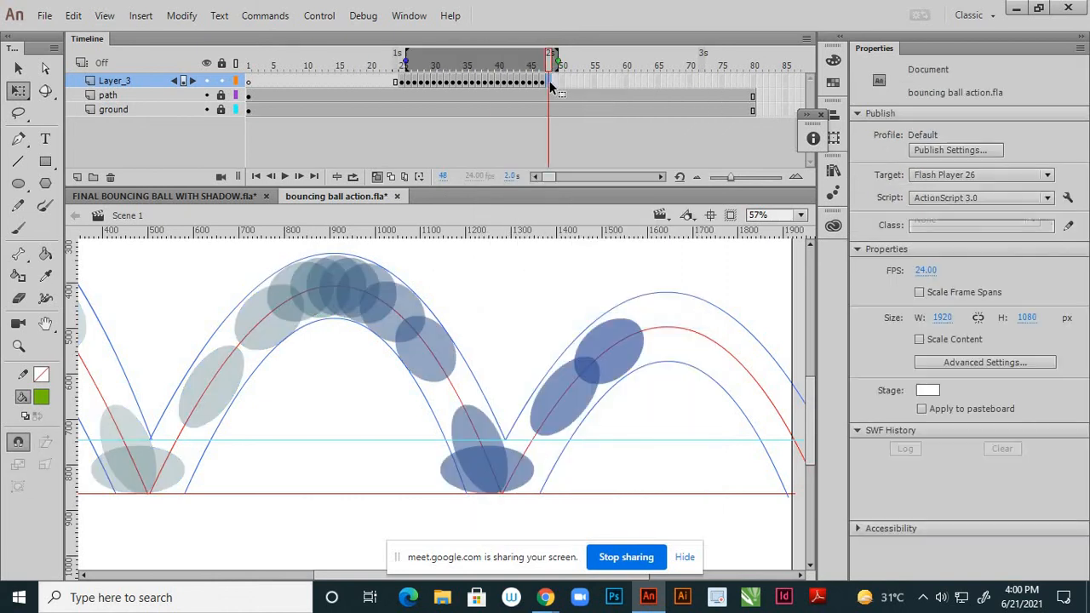
{"action": "right_click", "coordinate": [550, 83]}
{"action": "left_click", "coordinate": [582, 343]}
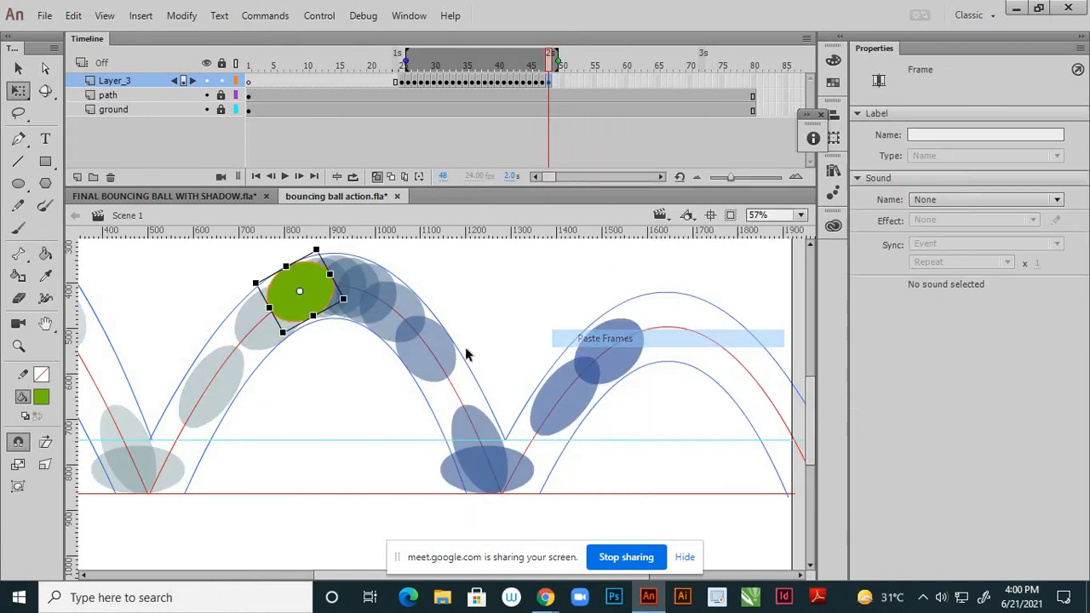
Move the frame 48 ball near the third arc's crest at about X 1489, Y 453 and rotate it slightly clockwise to follow the path
{"action": "mouse_move", "coordinate": [345, 298]}
{"action": "left_mouse_down"}
{"action": "mouse_move", "coordinate": [651, 353]}
{"action": "mouse_move", "coordinate": [649, 337]}
{"action": "left_mouse_up"}
{"action": "scroll", "coordinate": [660, 344], "scroll_direction": "up", "scroll_amount": 3}
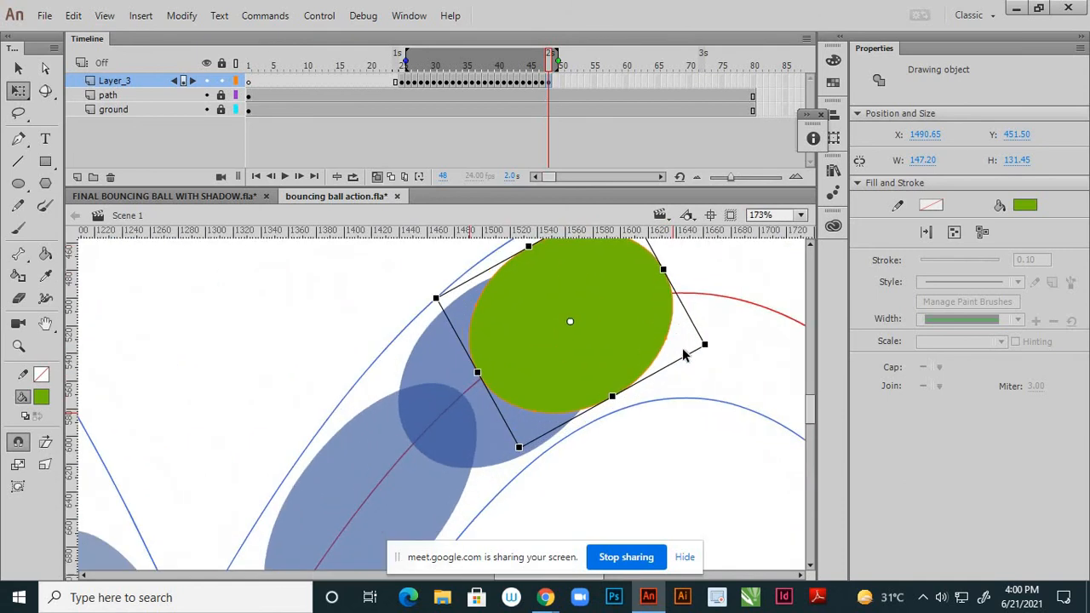
{"action": "left_click_drag", "start_coordinate": [712, 352], "coordinate": [715, 385]}
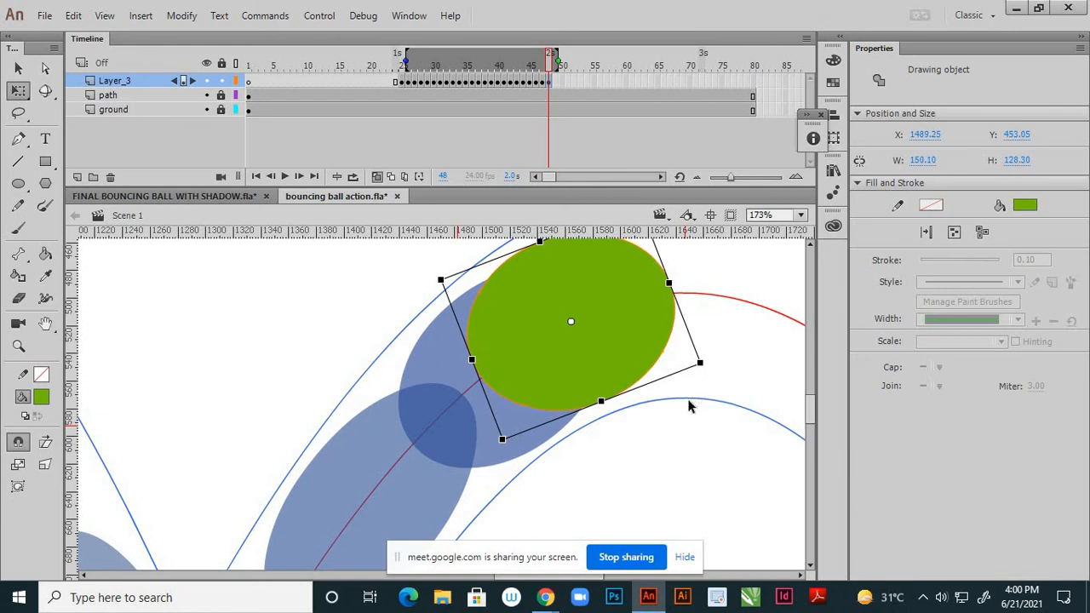
{"action": "key", "text": "Down"}
{"action": "scroll", "coordinate": [519, 377], "scroll_direction": "down", "scroll_amount": 5}
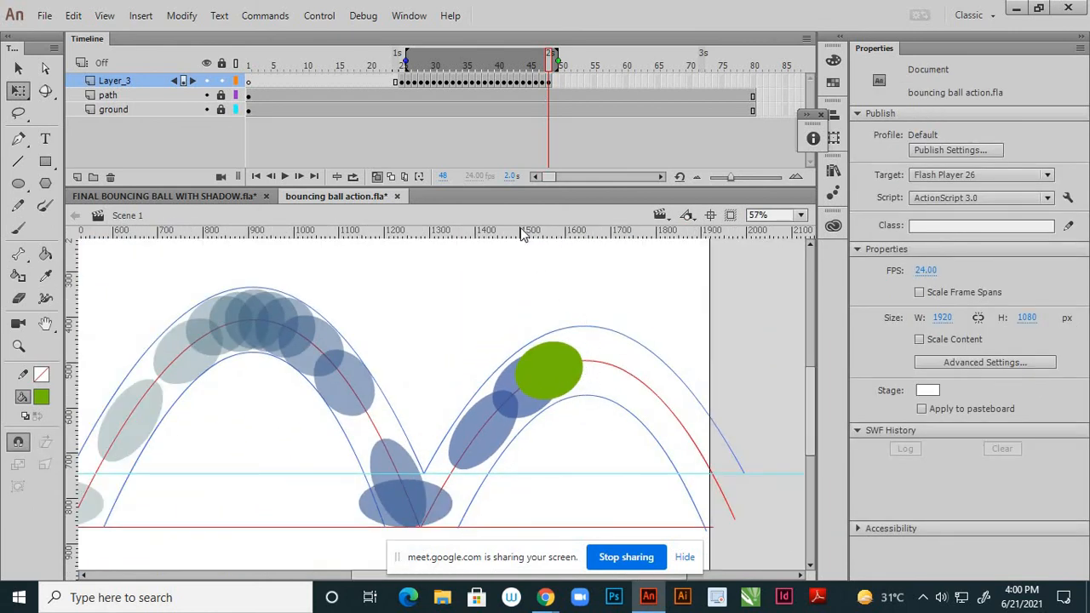
Copy the round ball from frame 39 of Layer_3 and paste it into frame 49
{"action": "left_click", "coordinate": [491, 80]}
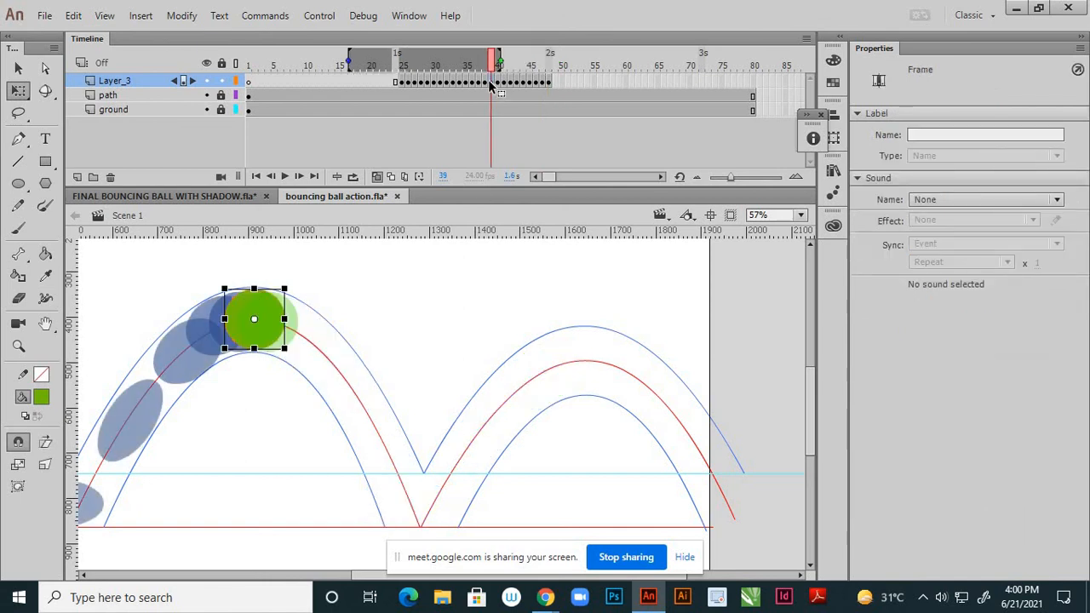
{"action": "right_click", "coordinate": [490, 82]}
{"action": "left_click", "coordinate": [545, 319]}
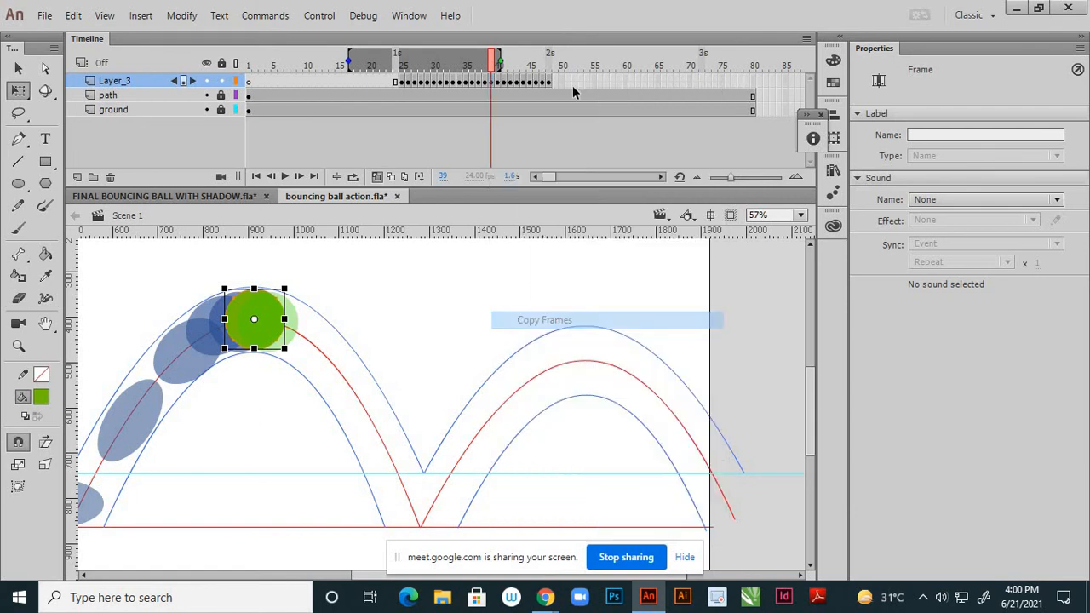
{"action": "left_click", "coordinate": [553, 82]}
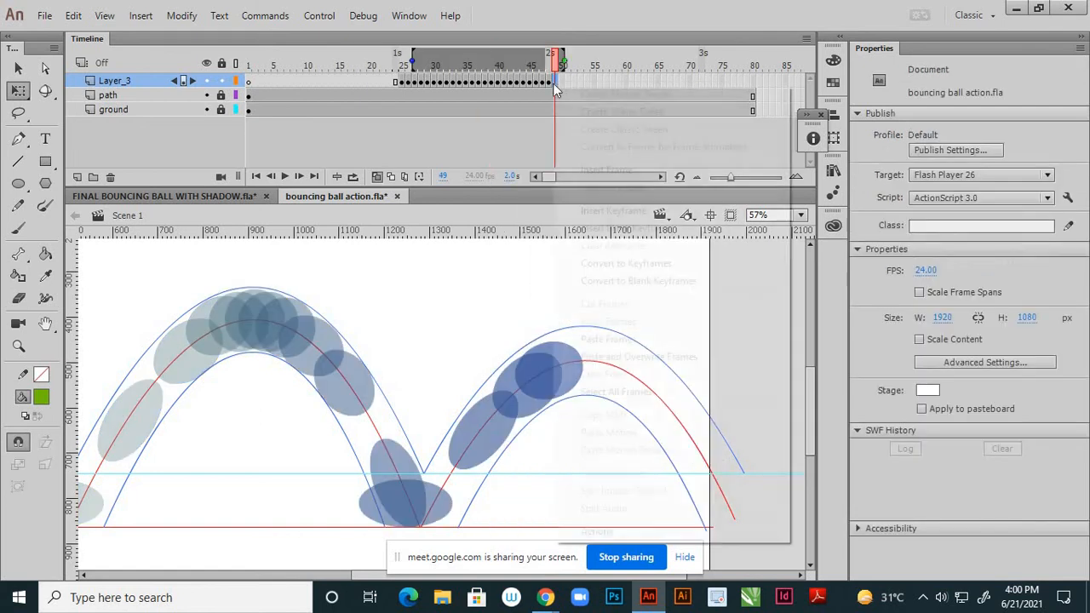
{"action": "right_click", "coordinate": [554, 83]}
{"action": "left_click", "coordinate": [599, 341]}
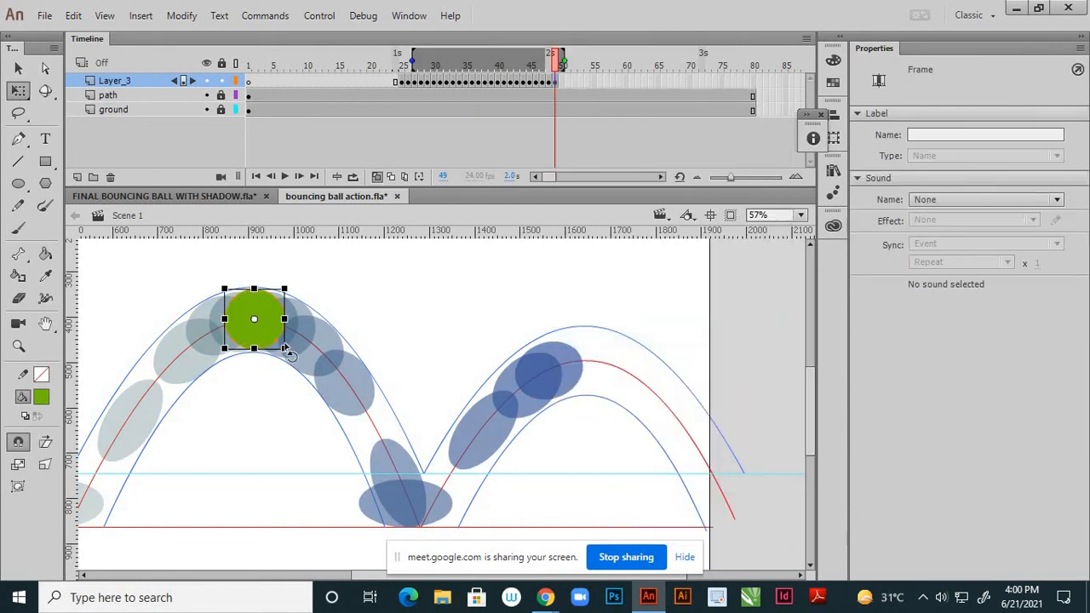
Move the round frame 49 ball just before the third arc's crest, at about X 1534, Y 440
{"action": "left_click_drag", "start_coordinate": [417, 351], "coordinate": [576, 370]}
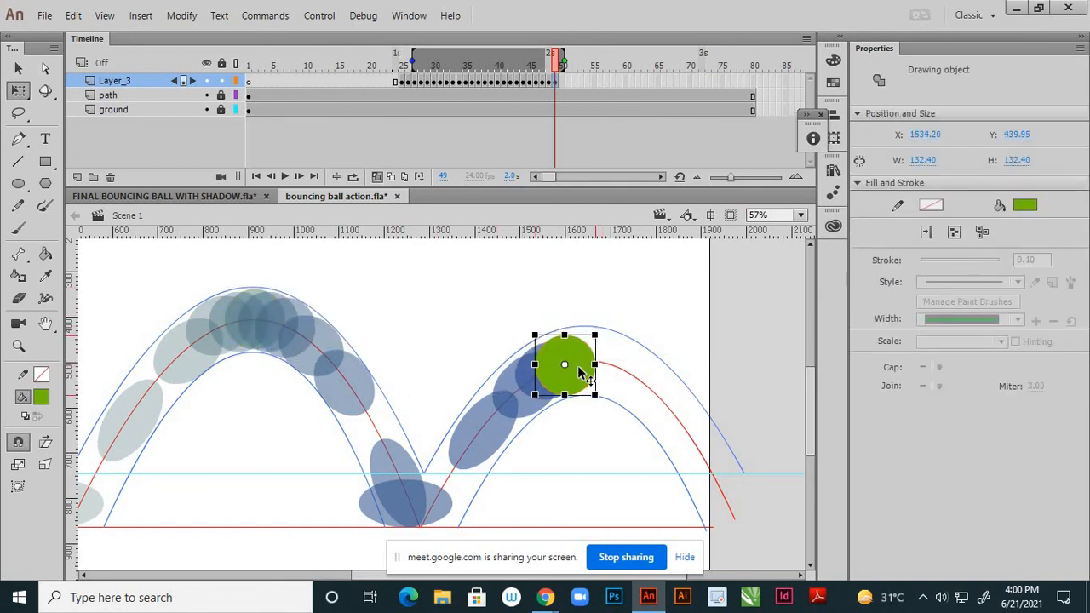
{"action": "scroll", "coordinate": [570, 390], "scroll_direction": "up", "scroll_amount": 2}
{"action": "left_click", "coordinate": [586, 416]}
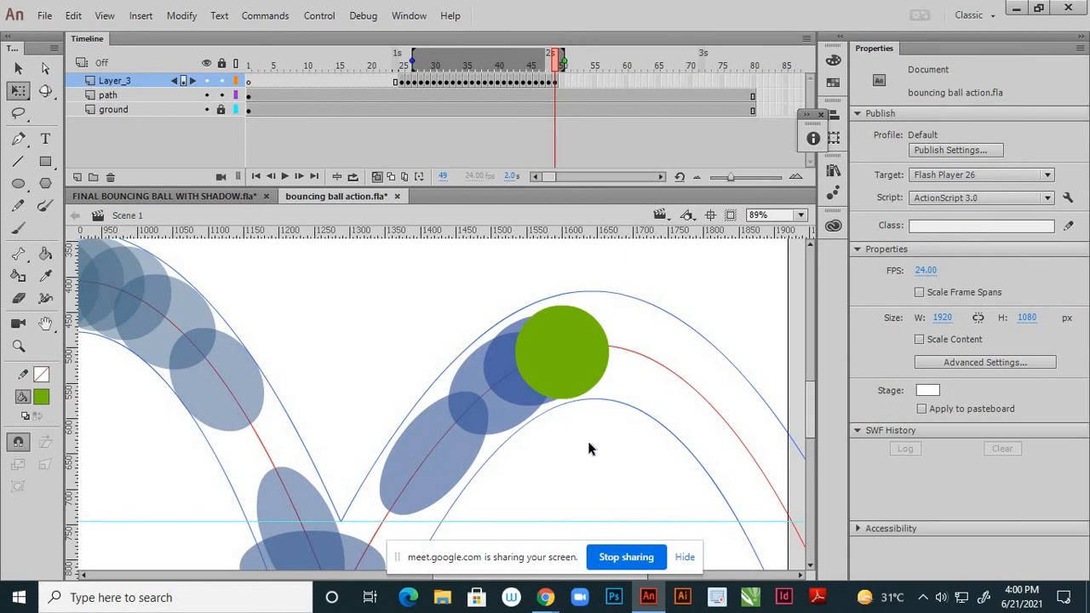
Bend the third arc's lower blue guide slightly up and its upper guide slightly down around the ball, and keep the path layer locked when done
{"action": "scroll", "coordinate": [595, 418], "scroll_direction": "up", "scroll_amount": 2}
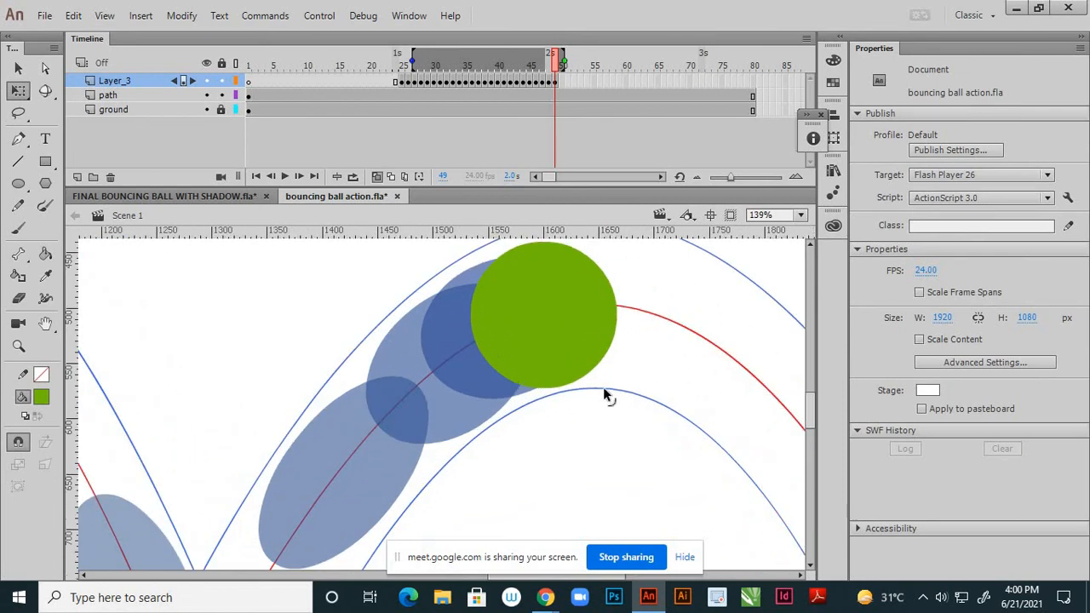
{"action": "left_click", "coordinate": [604, 388]}
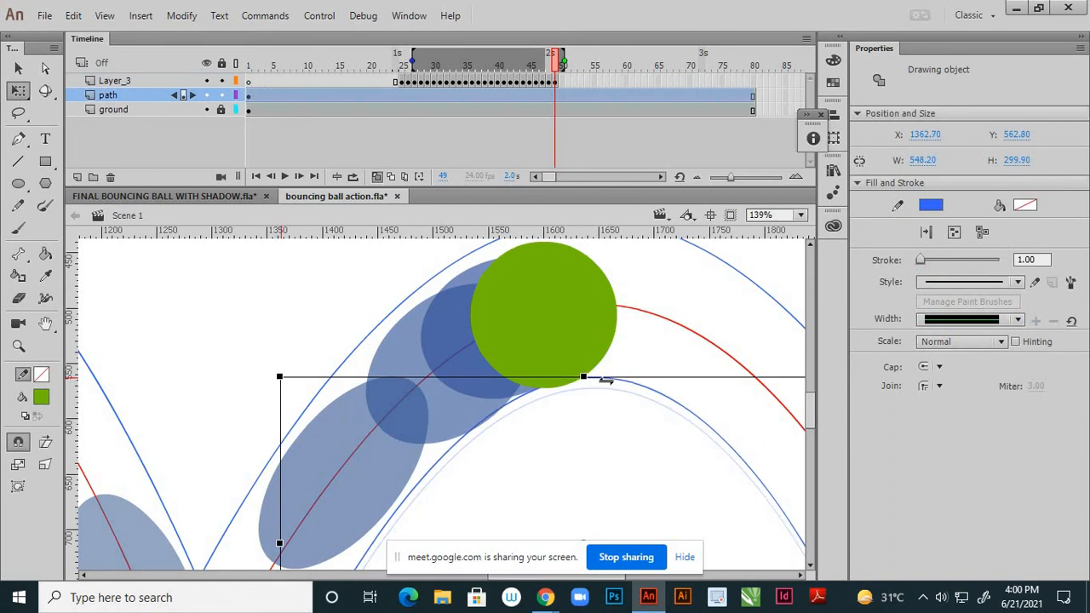
{"action": "key", "text": "ctrl+z"}
{"action": "left_click", "coordinate": [585, 459]}
{"action": "key", "text": "v"}
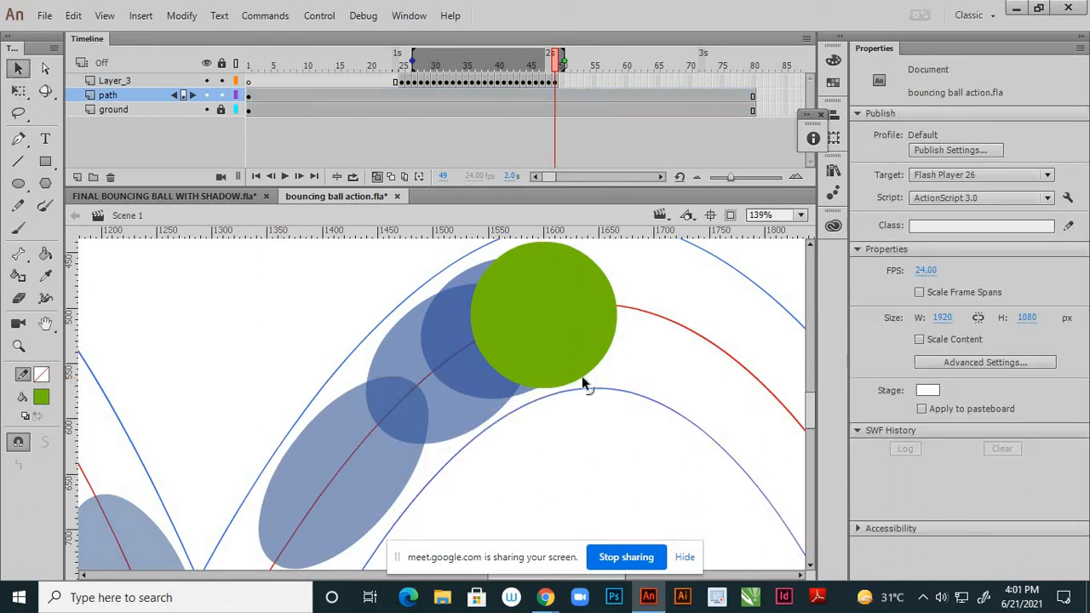
{"action": "left_click_drag", "start_coordinate": [608, 389], "coordinate": [608, 384]}
{"action": "scroll", "coordinate": [610, 356], "scroll_direction": "down", "scroll_amount": 2, "text": "ctrl"}
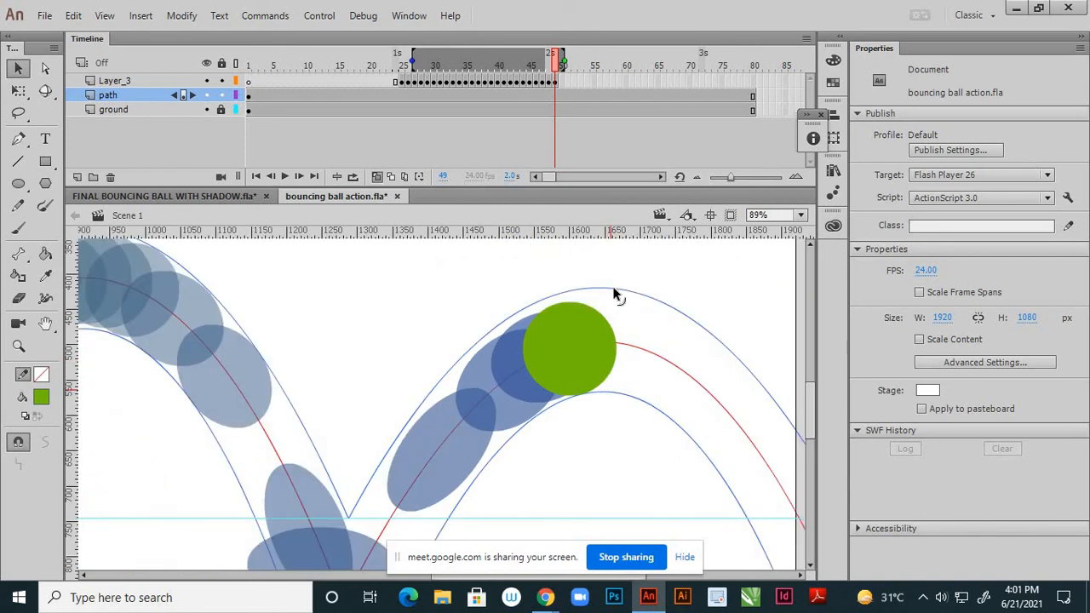
{"action": "left_click_drag", "start_coordinate": [613, 290], "coordinate": [608, 302]}
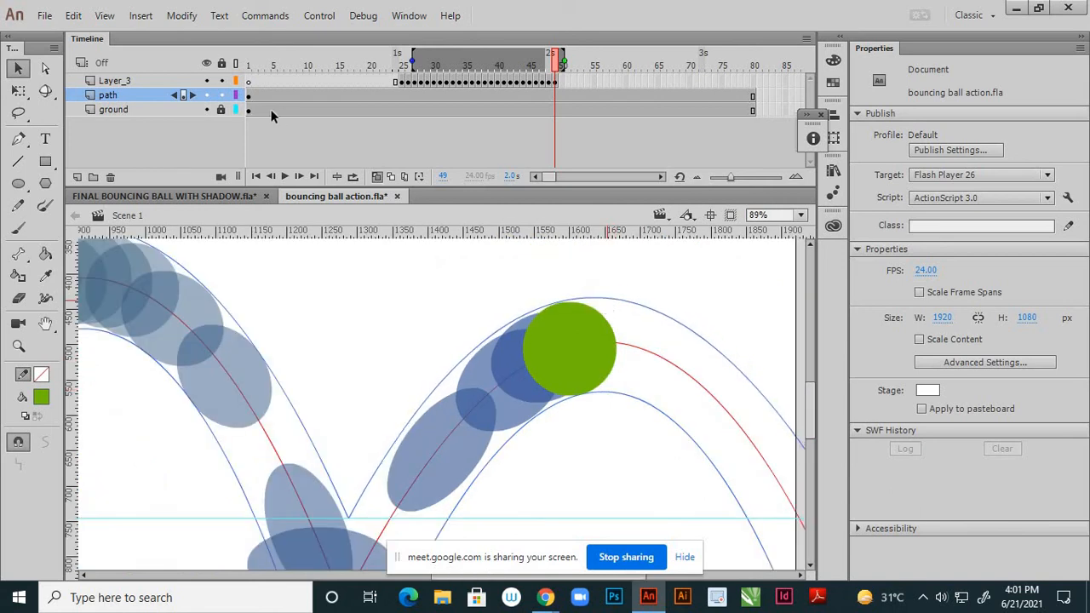
{"action": "left_click", "coordinate": [555, 80]}
{"action": "scroll", "coordinate": [576, 351], "scroll_direction": "up", "scroll_amount": 1, "text": "ctrl"}
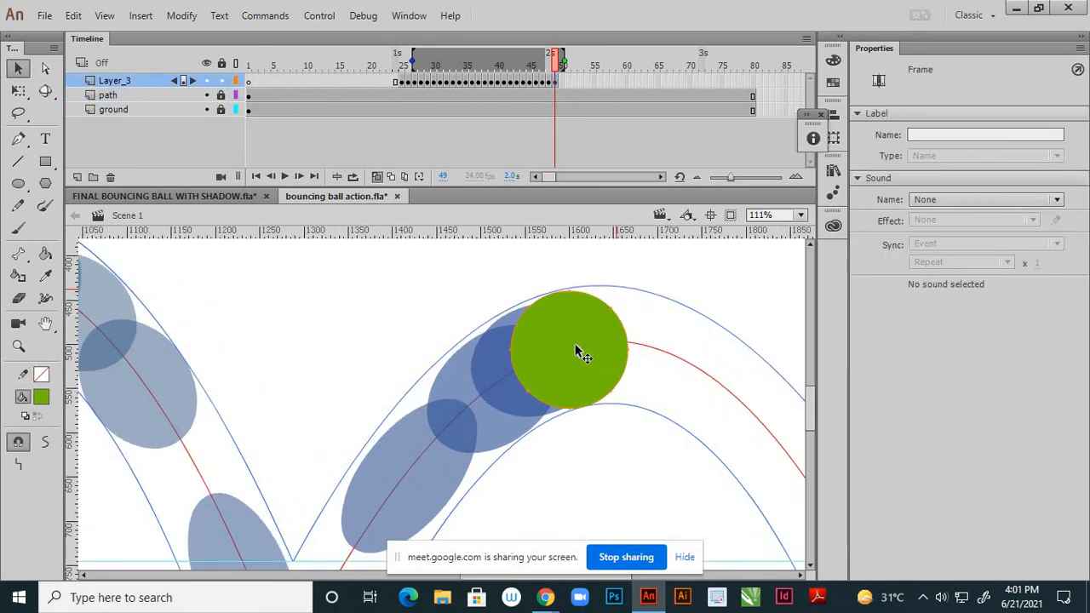
Insert a keyframe at frame 50 of Layer_3 and move its ball forward along the crest to about X 1563, Y 434
{"action": "left_click", "coordinate": [560, 80]}
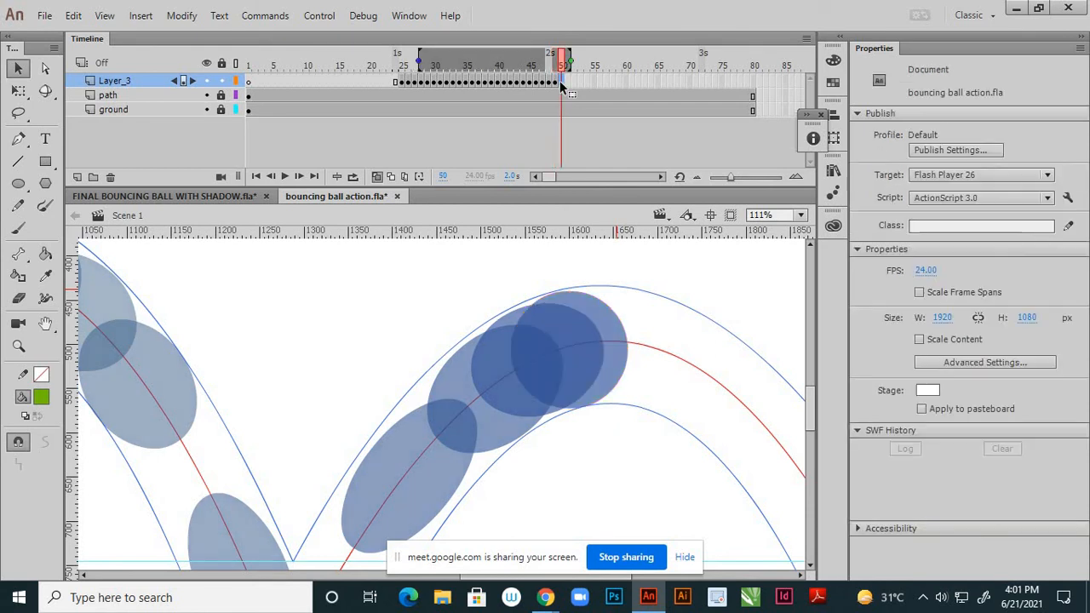
{"action": "right_click", "coordinate": [560, 80]}
{"action": "left_click", "coordinate": [596, 209]}
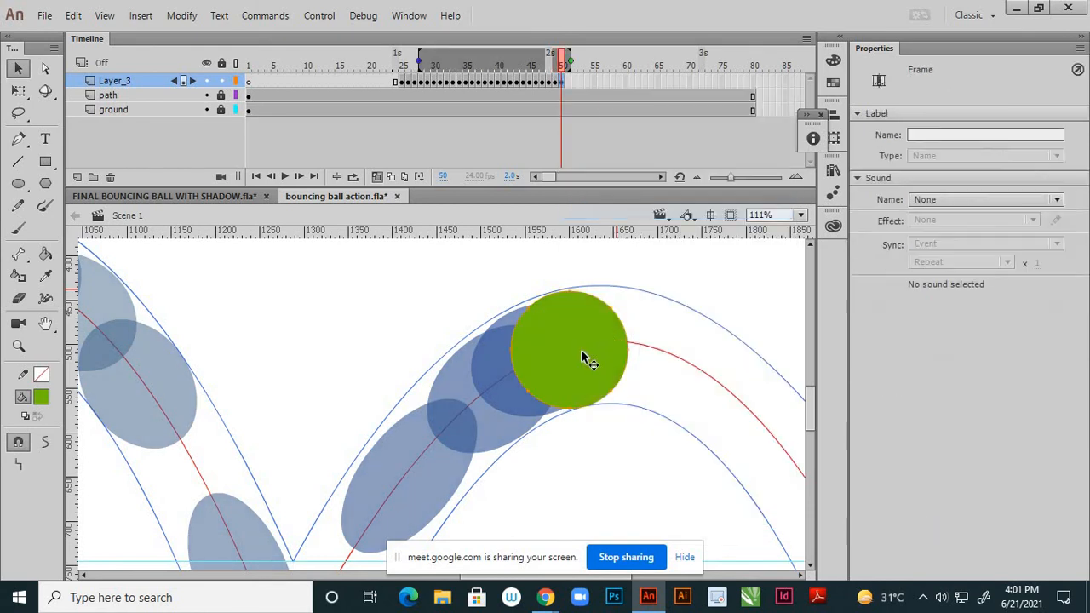
{"action": "left_click_drag", "start_coordinate": [581, 357], "coordinate": [608, 348]}
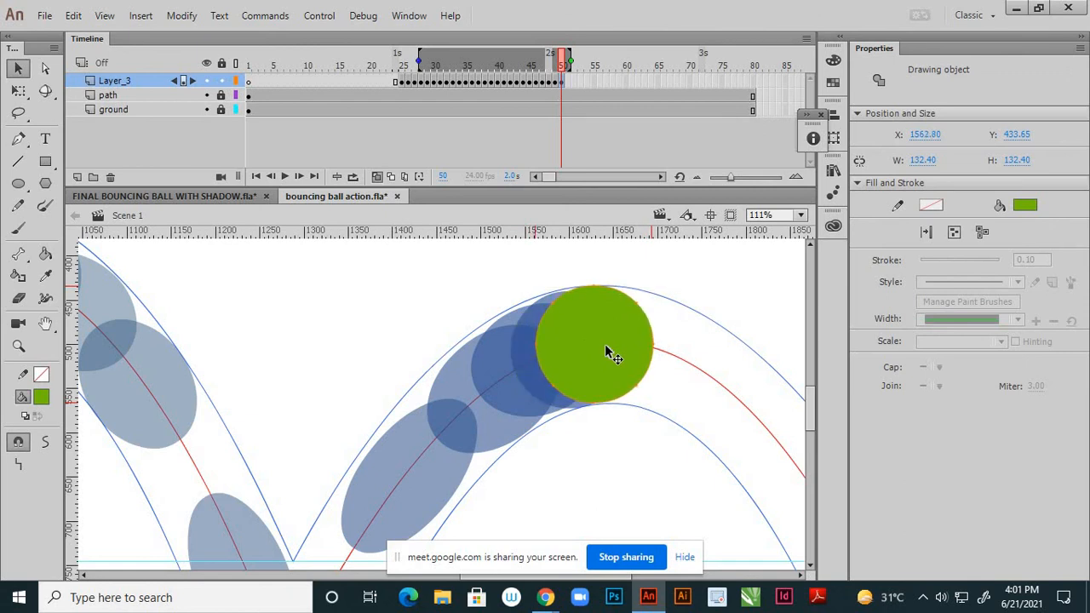
Insert a keyframe at frame 51 of Layer_3 and move its ball forward to about X 1593, Y 437
{"action": "left_click", "coordinate": [566, 82]}
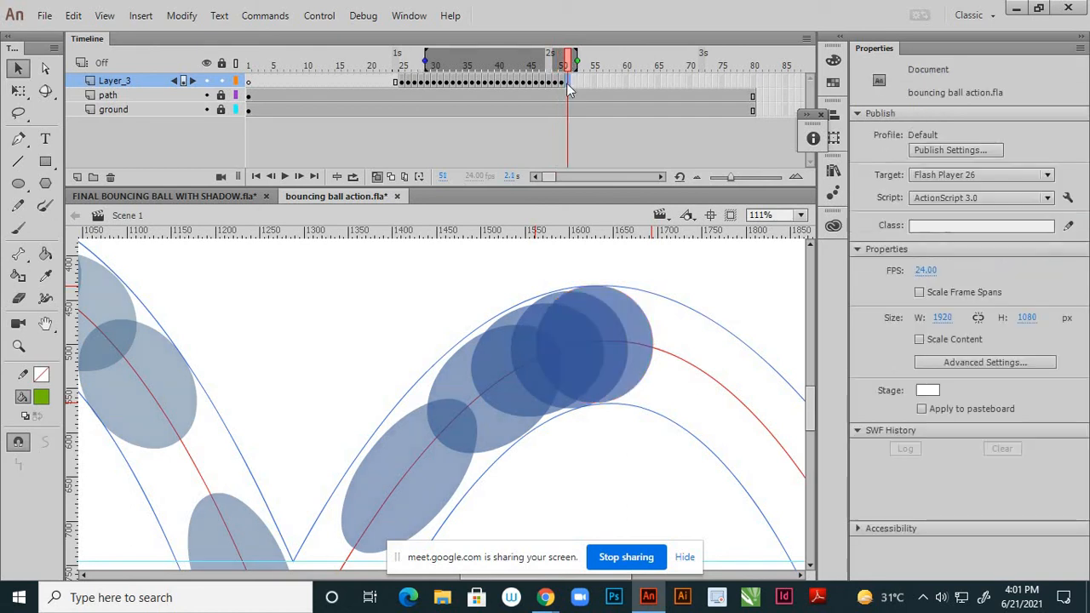
{"action": "right_click", "coordinate": [566, 83]}
{"action": "left_click", "coordinate": [626, 210]}
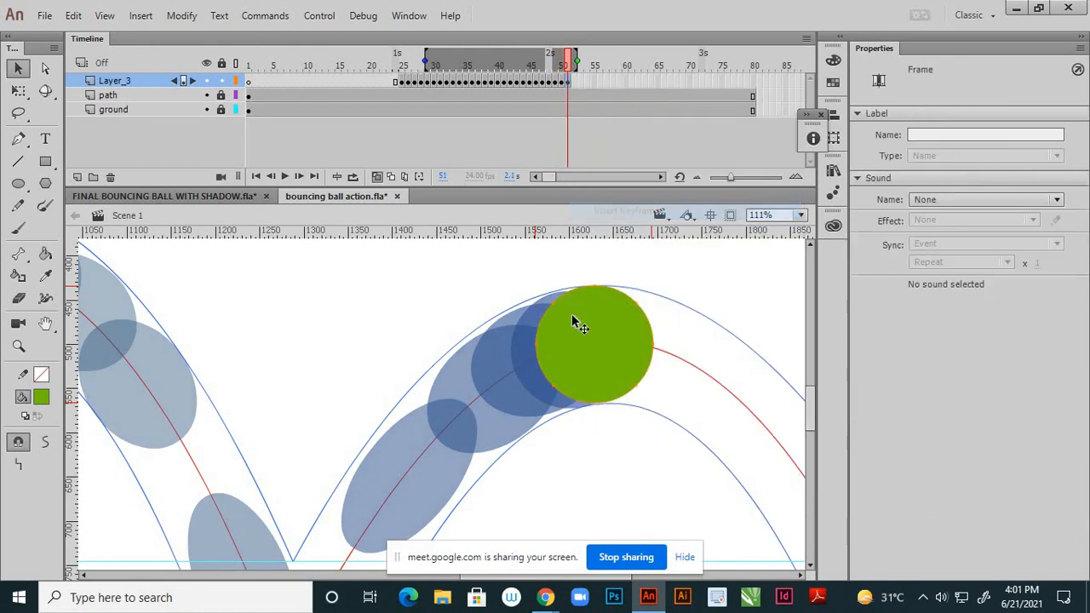
{"action": "left_click_drag", "start_coordinate": [577, 329], "coordinate": [606, 327]}
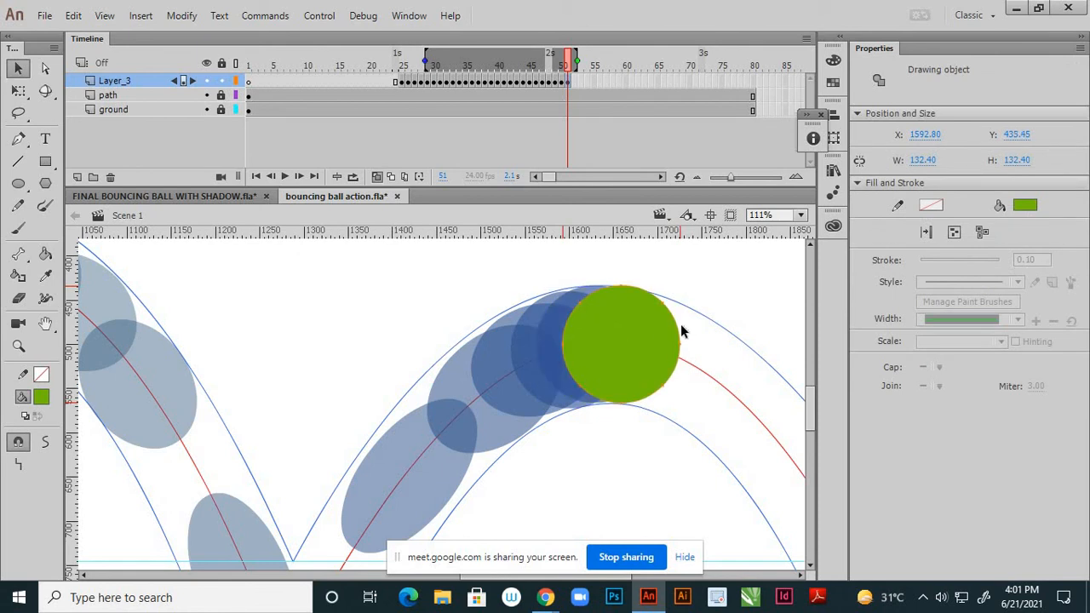
{"action": "key", "text": "Down"}
{"action": "key", "text": "Down"}
Insert a keyframe at frame 52 of Layer_3 and move its ball just past the third arc's crest, at about X 1620, Y 437
{"action": "left_click", "coordinate": [573, 80]}
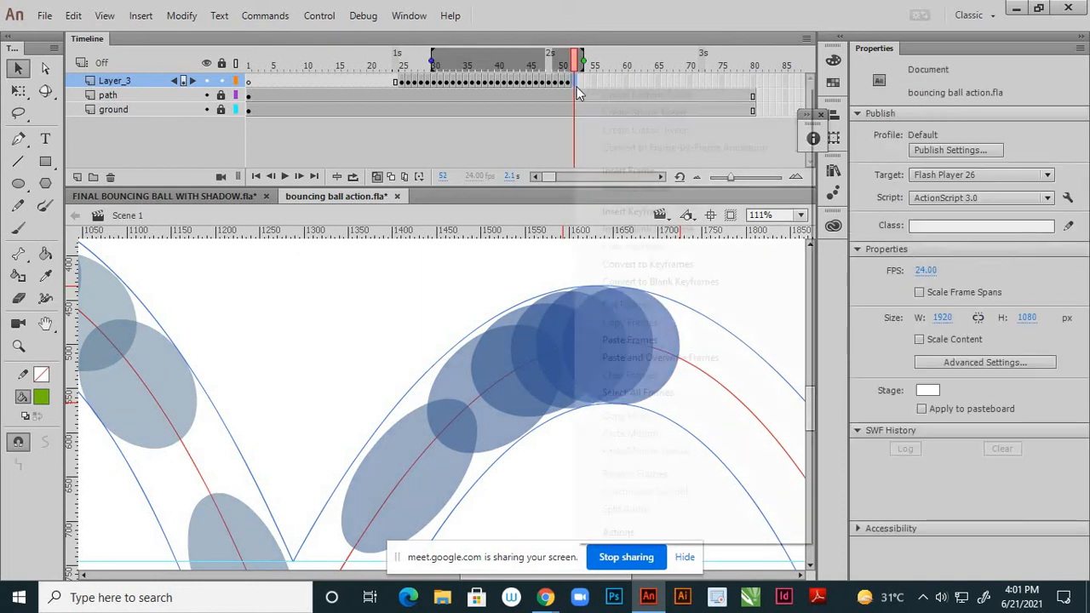
{"action": "right_click", "coordinate": [574, 81]}
{"action": "left_click", "coordinate": [639, 213]}
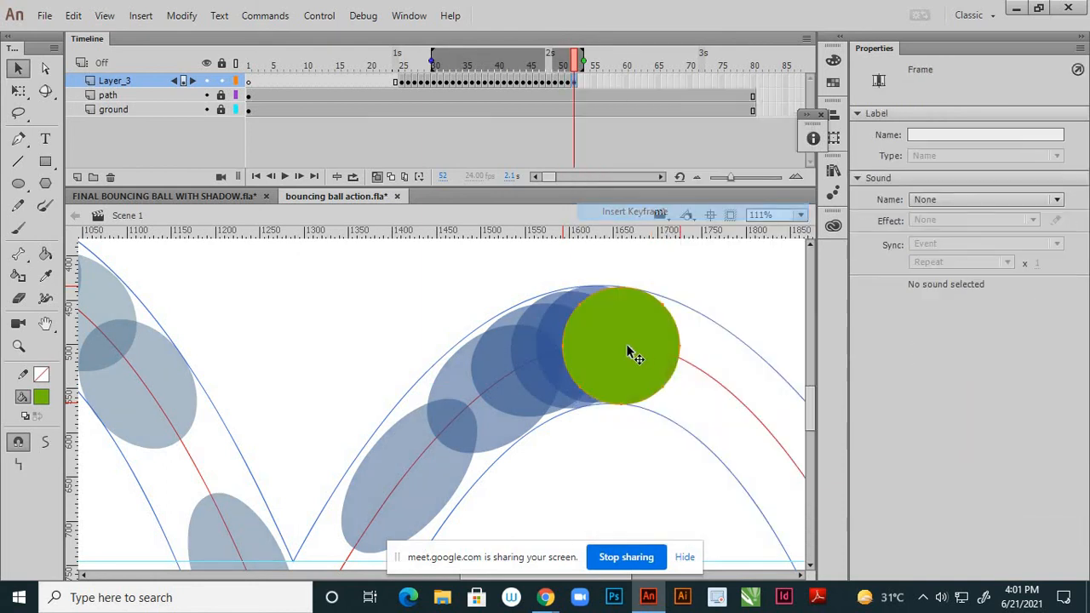
{"action": "left_click_drag", "start_coordinate": [627, 347], "coordinate": [644, 350]}
{"action": "key", "text": "Down"}
{"action": "key", "text": "Down"}
{"action": "key", "text": "Down"}
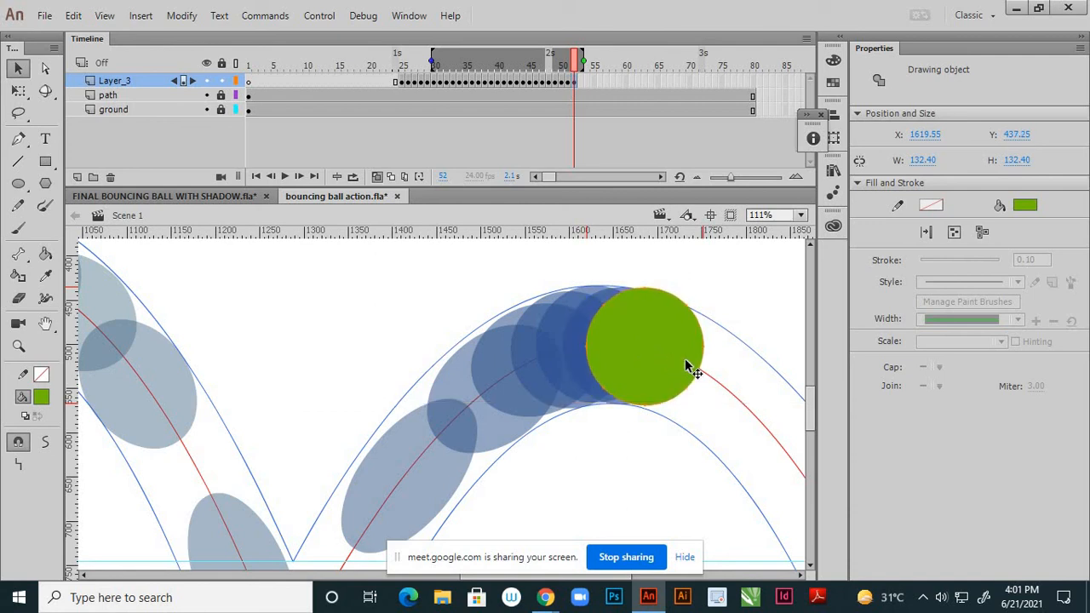
Nudge the frame 52 ball between the blue guides of the third arc to about X 1629, Y 443
{"action": "key", "text": "Right"}
{"action": "key", "text": "Down"}
{"action": "key", "text": "Down"}
{"action": "key", "text": "Down"}
{"action": "key", "text": "Down"}
{"action": "key", "text": "Down"}
{"action": "key", "text": "Down"}
{"action": "key", "text": "Down"}
{"action": "key", "text": "Down"}
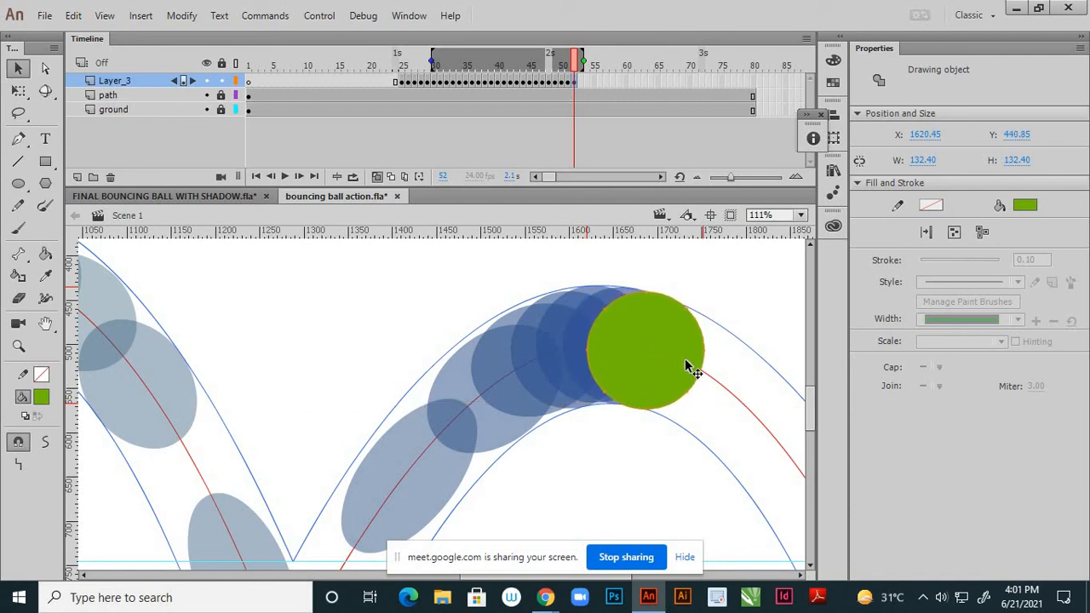
{"action": "key", "text": "Right"}
{"action": "key", "text": "Right"}
{"action": "key", "text": "Right"}
{"action": "key", "text": "Right"}
{"action": "key", "text": "Right"}
{"action": "key", "text": "Right"}
{"action": "key", "text": "Right"}
{"action": "key", "text": "Right"}
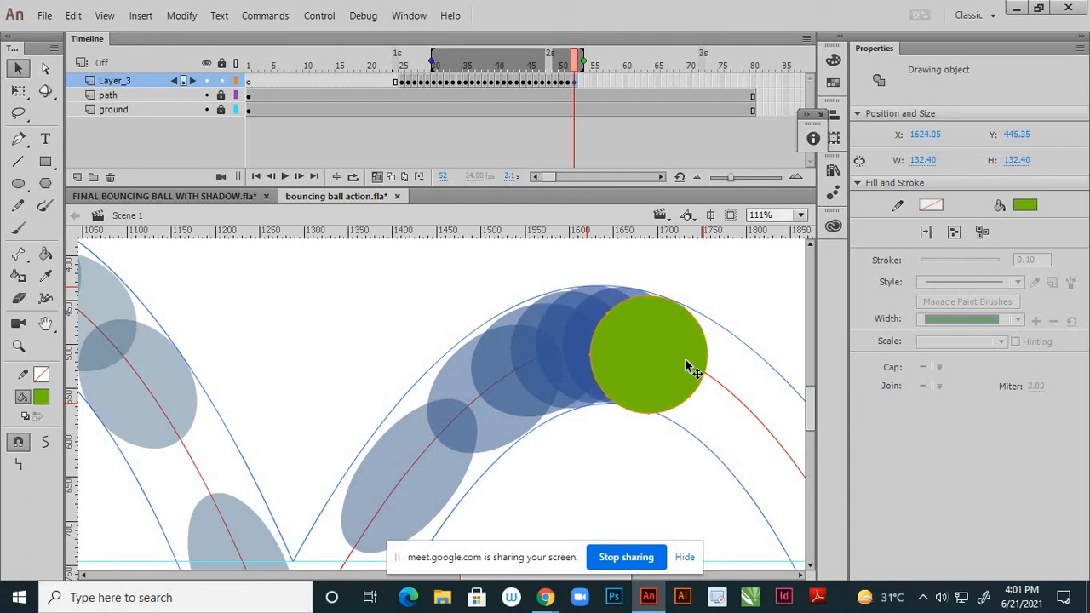
{"action": "key", "text": "Up"}
{"action": "key", "text": "Up"}
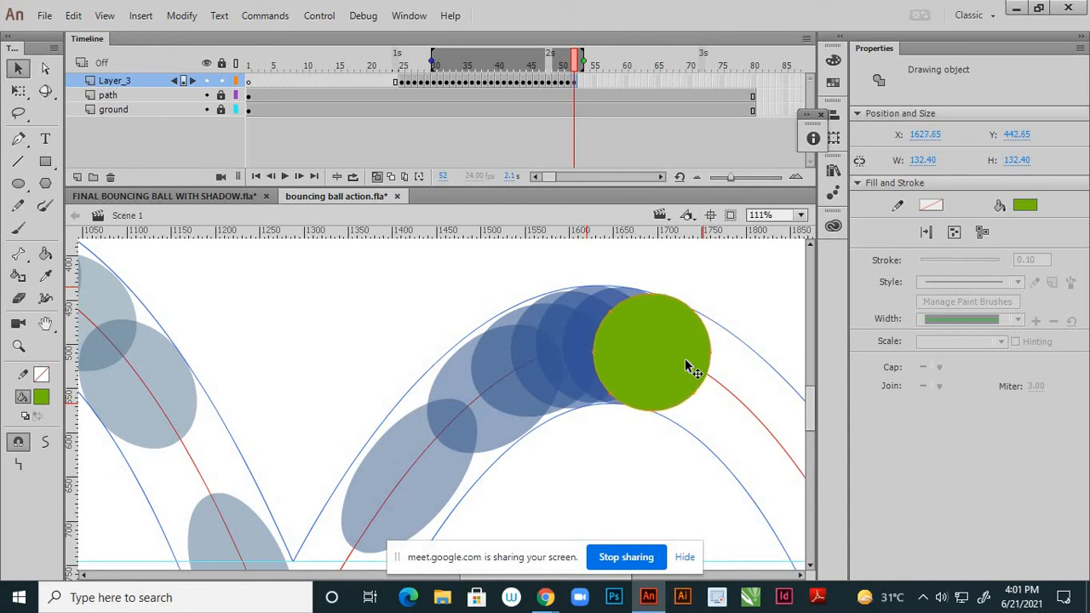
{"action": "key", "text": "Right"}
{"action": "key", "text": "Right"}
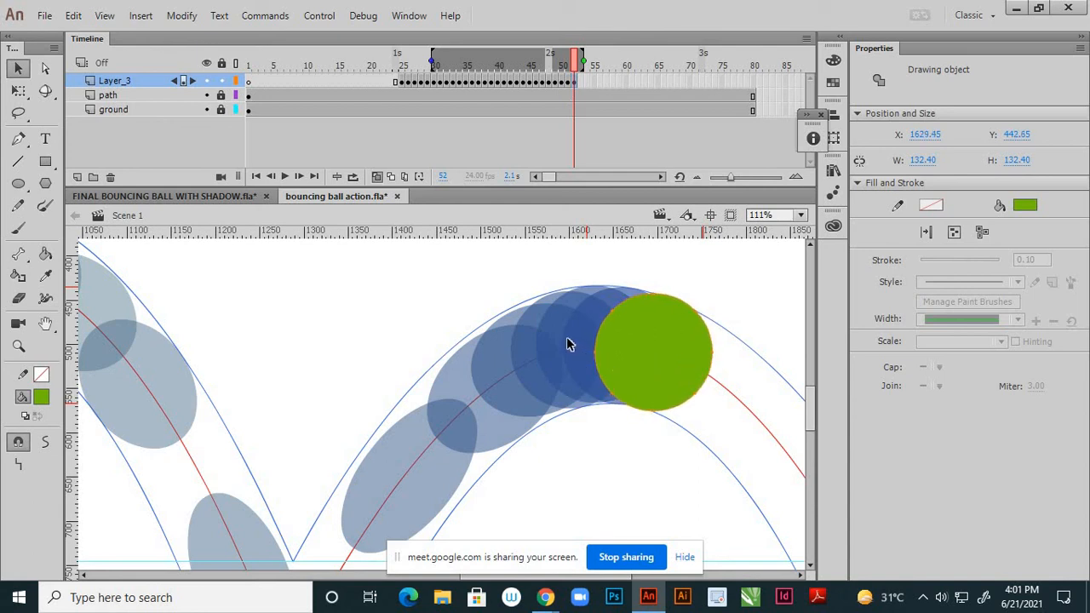
Copy the slightly stretched ball from frame 42 of Layer_3 and paste it into frame 53
{"action": "scroll", "coordinate": [576, 350], "scroll_direction": "down", "scroll_amount": 2}
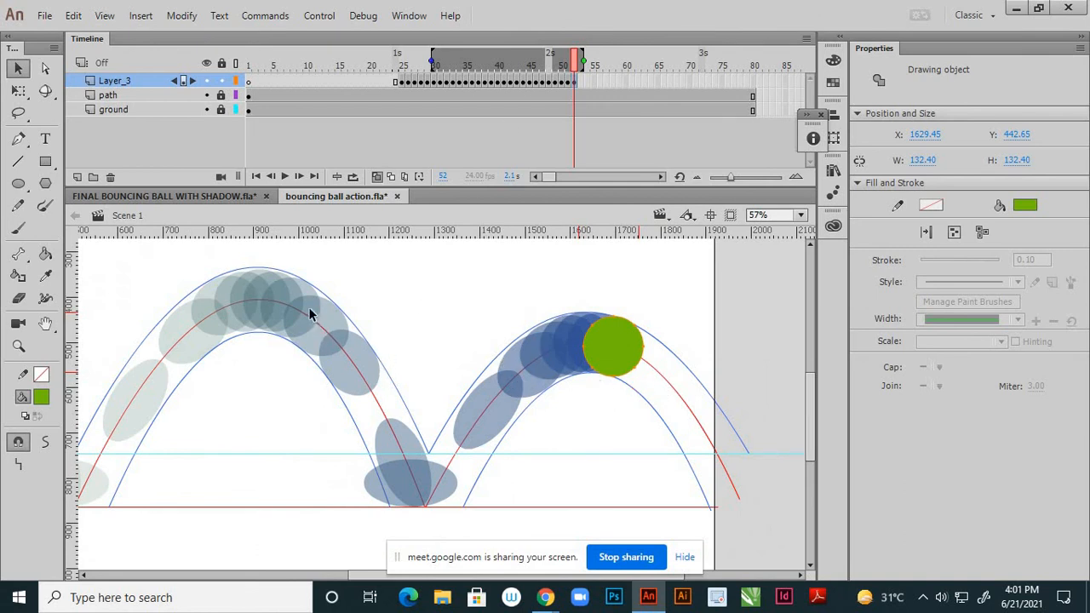
{"action": "left_click", "coordinate": [518, 82]}
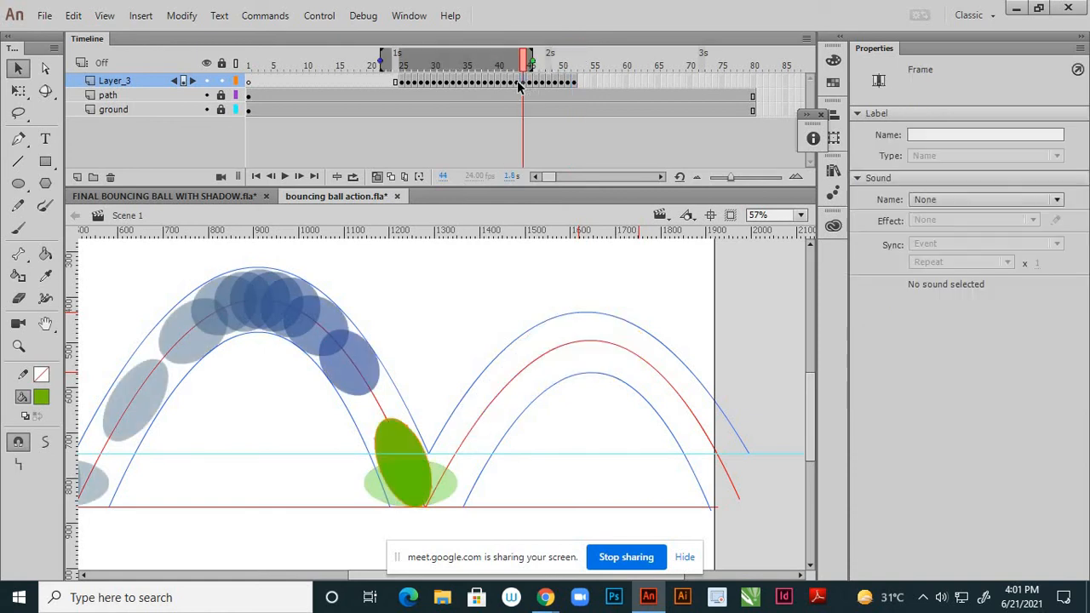
{"action": "left_click", "coordinate": [499, 88]}
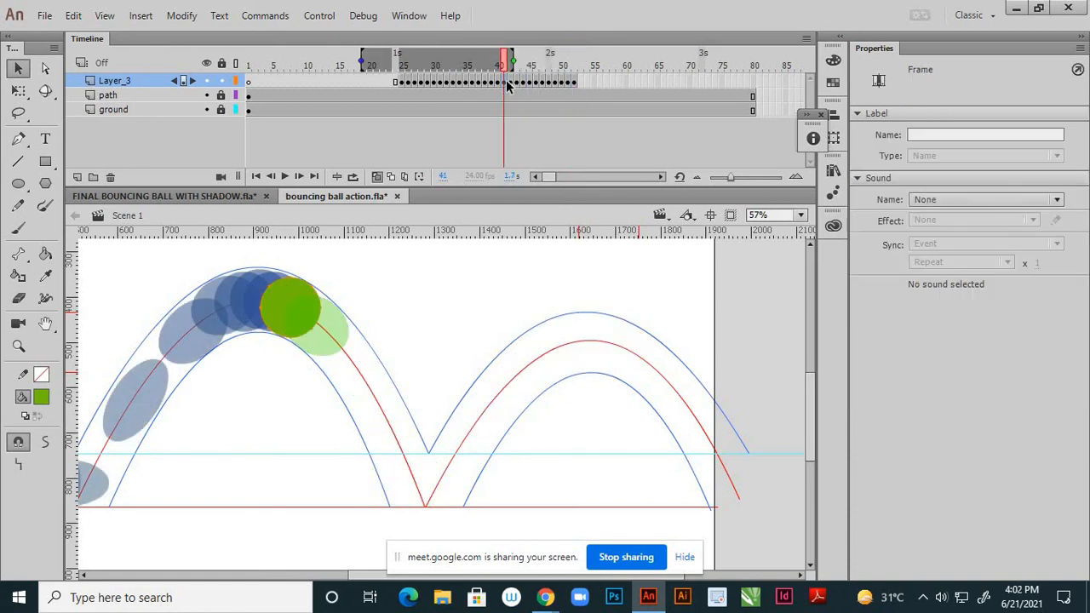
{"action": "left_click", "coordinate": [511, 85]}
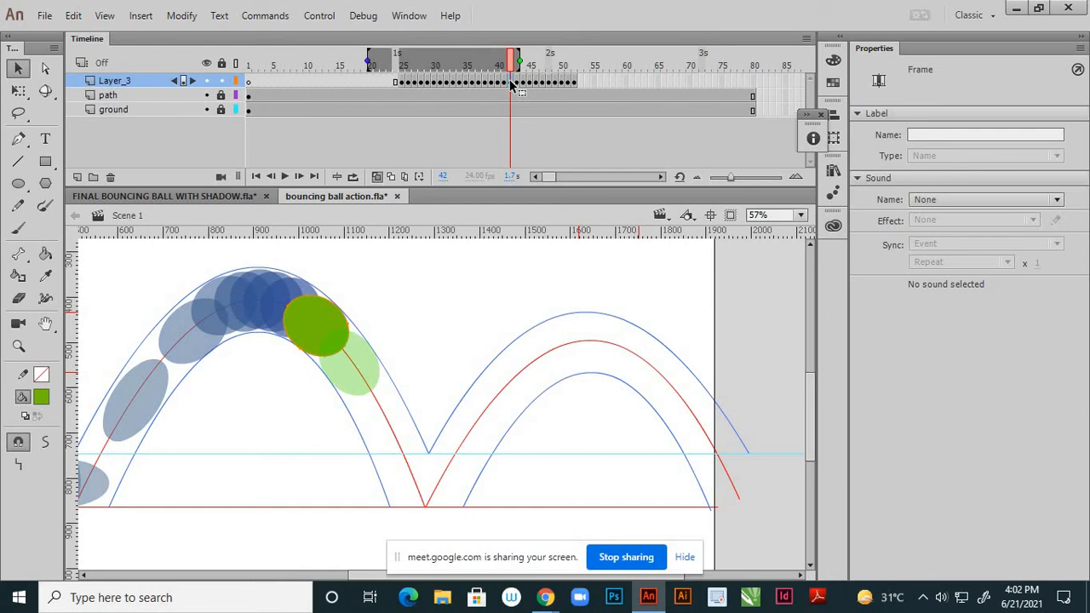
{"action": "right_click", "coordinate": [511, 85]}
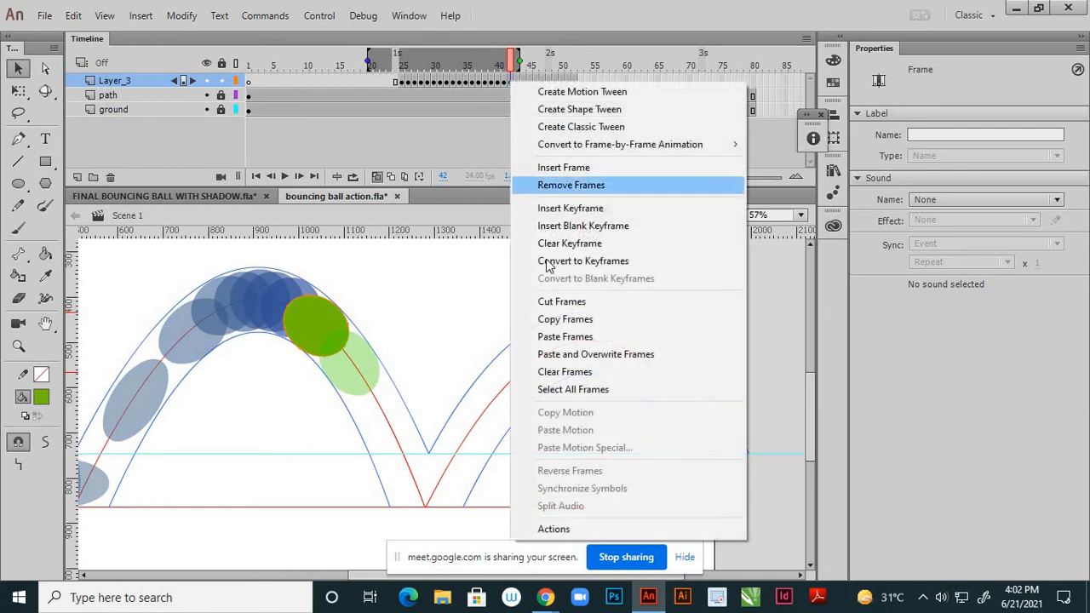
{"action": "left_click", "coordinate": [555, 322]}
{"action": "left_click", "coordinate": [577, 80]}
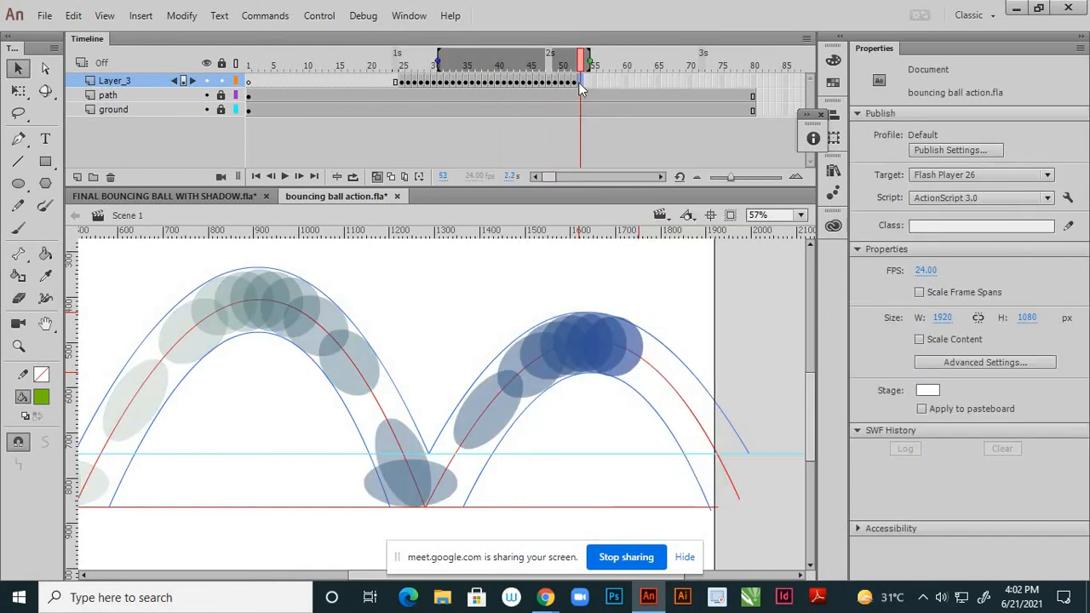
{"action": "right_click", "coordinate": [578, 82]}
{"action": "left_click", "coordinate": [634, 339]}
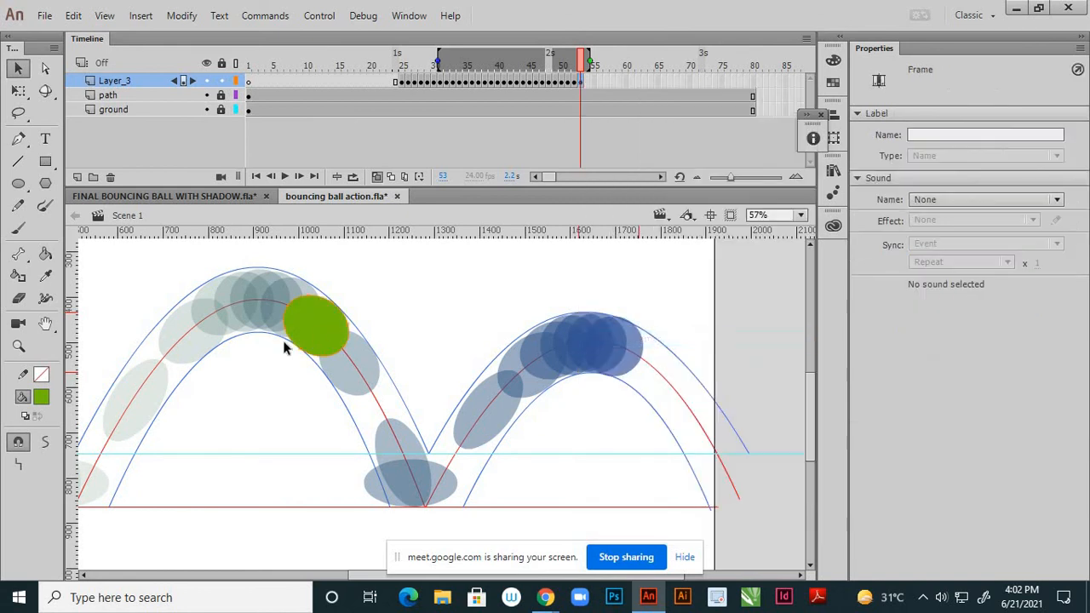
Move the frame 53 ball onto the third arc's descending side, at about X 1693, Y 481
{"action": "mouse_move", "coordinate": [348, 334]}
{"action": "left_mouse_down"}
{"action": "mouse_move", "coordinate": [668, 373]}
{"action": "mouse_move", "coordinate": [650, 363]}
{"action": "left_mouse_up"}
{"action": "scroll", "coordinate": [685, 391], "scroll_direction": "up", "scroll_amount": 3}
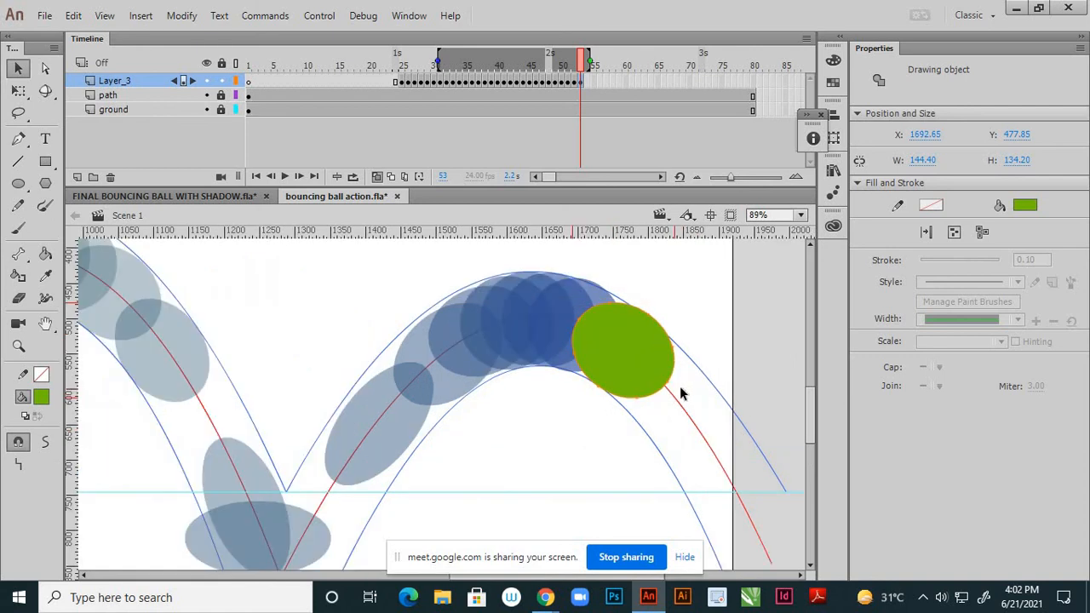
{"action": "key", "text": "Down"}
{"action": "key", "text": "Down"}
{"action": "key", "text": "Down"}
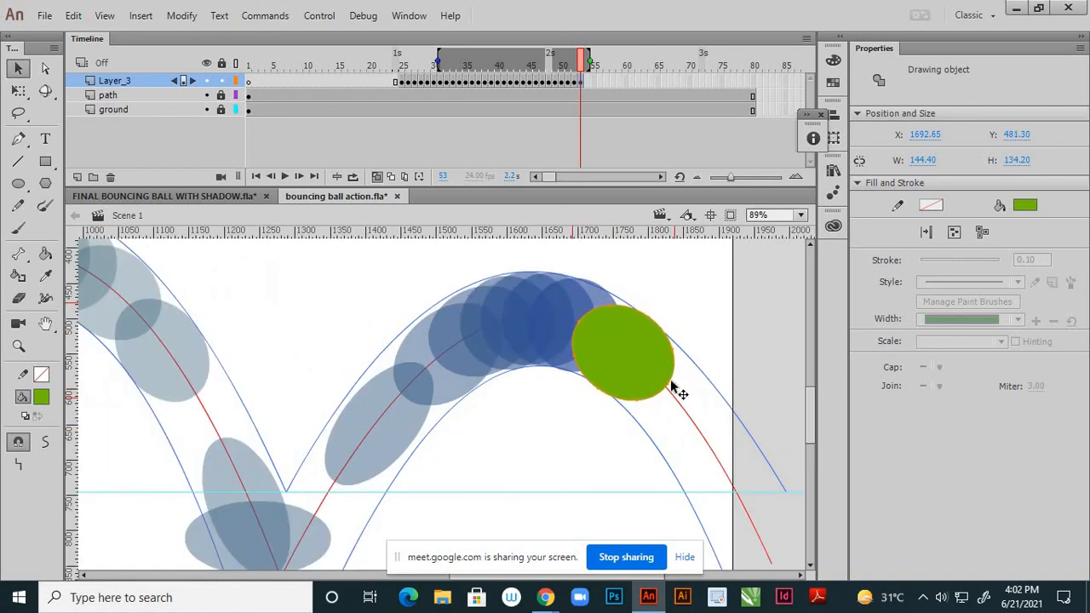
Extend the onion skin range's end to about frame 56, and copy frame 43 of Layer_3 into frame 54
{"action": "left_click", "coordinate": [498, 82]}
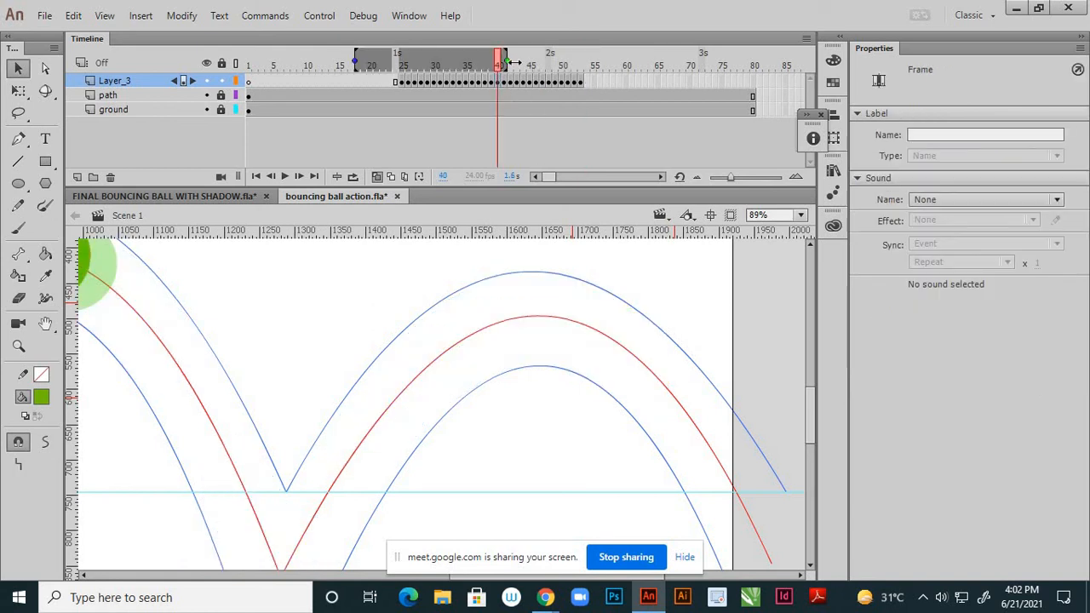
{"action": "left_click_drag", "start_coordinate": [511, 63], "coordinate": [601, 95]}
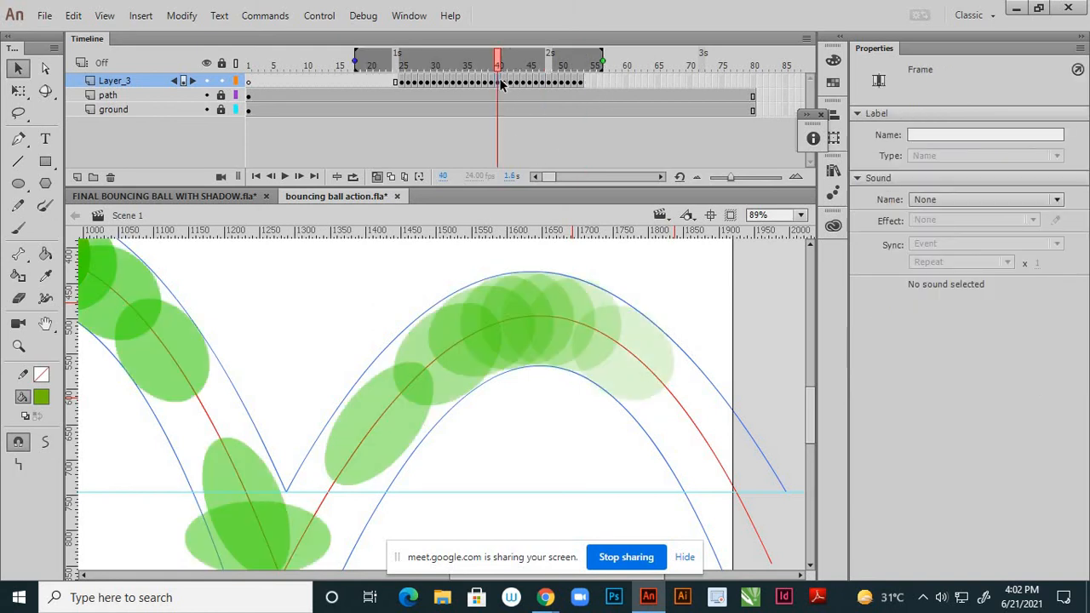
{"action": "left_click", "coordinate": [514, 83]}
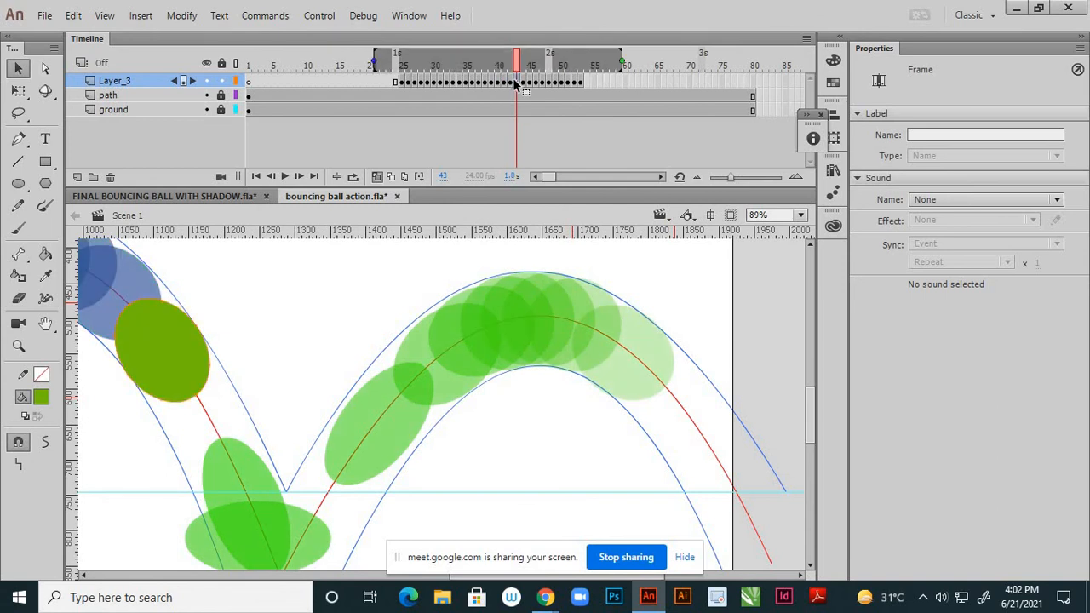
{"action": "right_click", "coordinate": [514, 83]}
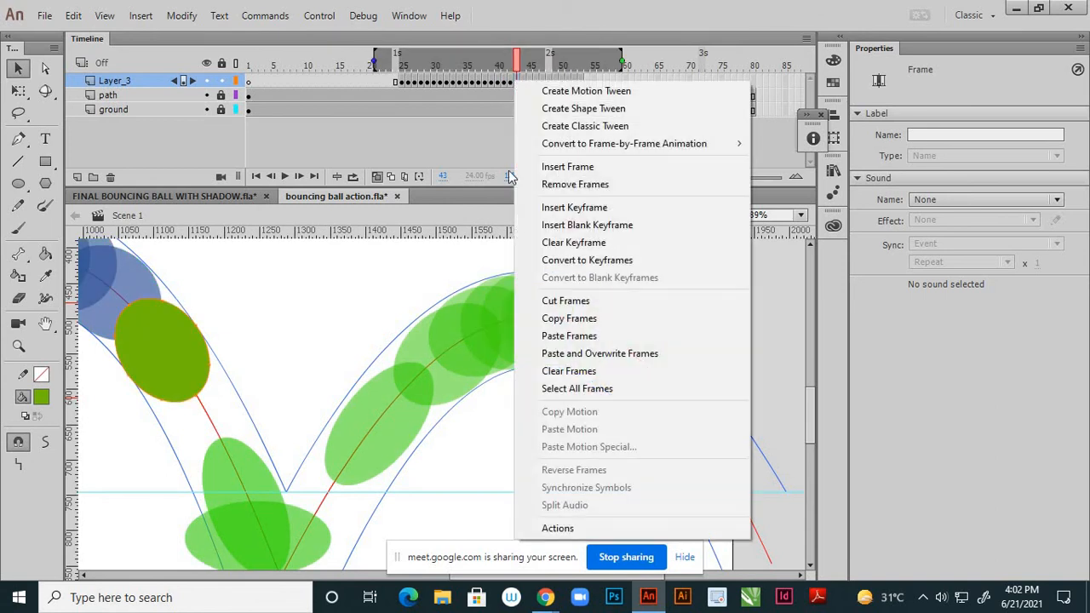
{"action": "left_click", "coordinate": [557, 318]}
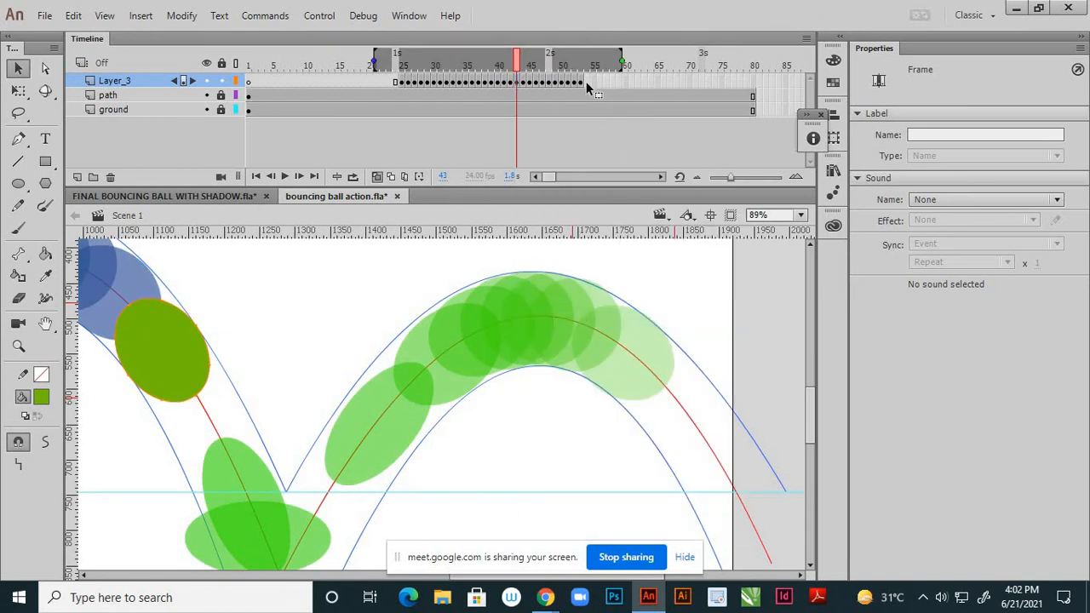
{"action": "left_click", "coordinate": [585, 83]}
{"action": "right_click", "coordinate": [586, 83]}
{"action": "left_click", "coordinate": [641, 338]}
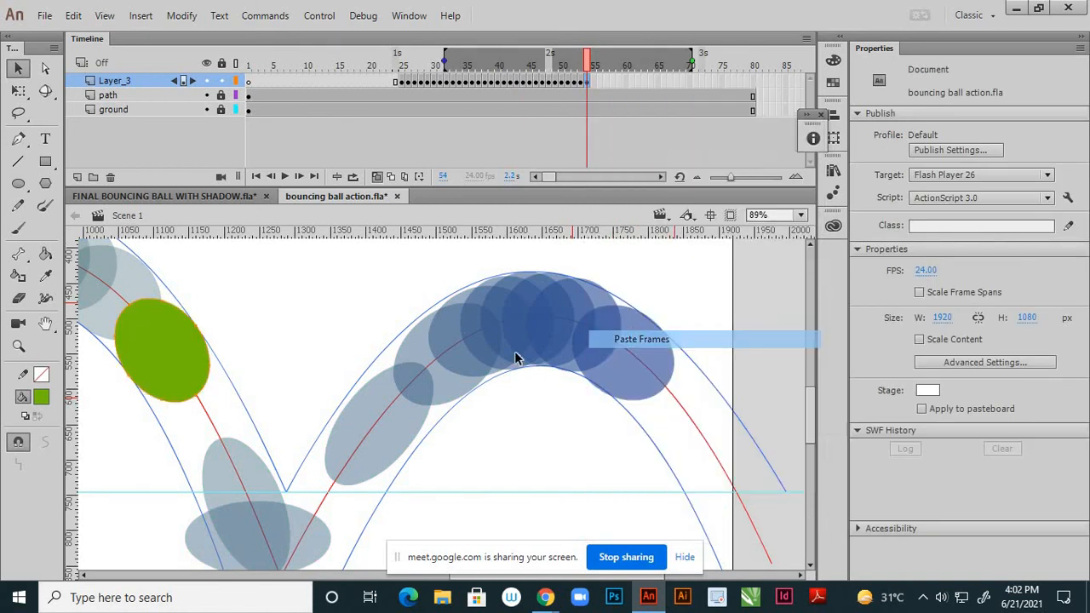
Move the frame 54 ball farther down the third arc's descending side, to about X 1786, Y 567
{"action": "scroll", "coordinate": [181, 341], "scroll_direction": "down", "scroll_amount": 2}
{"action": "mouse_move", "coordinate": [174, 338]}
{"action": "left_mouse_down"}
{"action": "mouse_move", "coordinate": [498, 382]}
{"action": "mouse_move", "coordinate": [501, 365]}
{"action": "mouse_move", "coordinate": [510, 383]}
{"action": "left_mouse_up"}
{"action": "scroll", "coordinate": [510, 385], "scroll_direction": "up", "scroll_amount": 2}
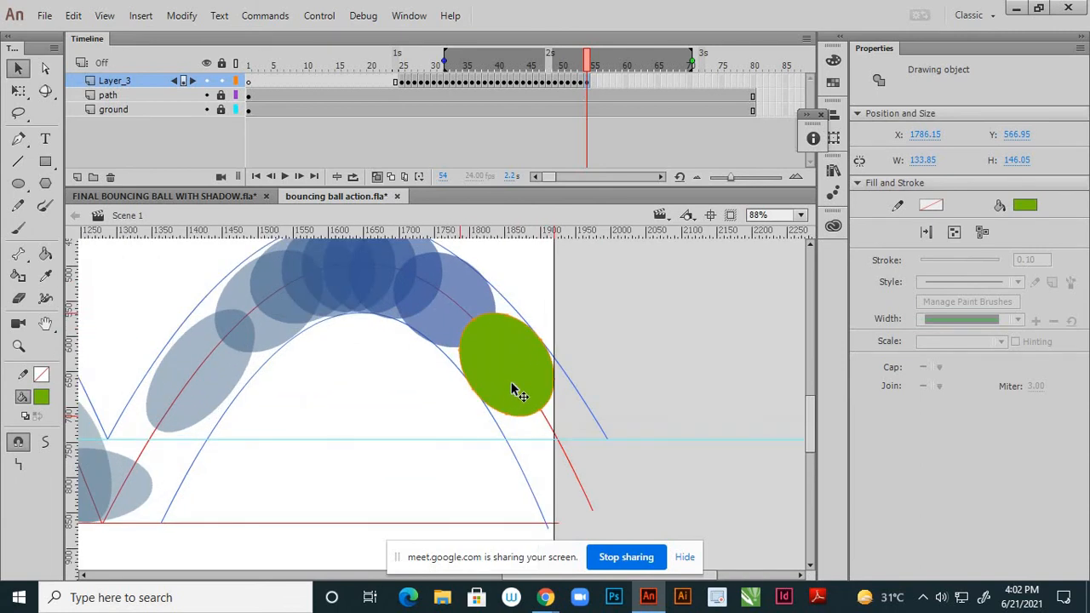
Copy the elongated falling ball from frame 44 of Layer_3 and paste it into frame 55
{"action": "scroll", "coordinate": [608, 351], "scroll_direction": "down", "scroll_amount": 1}
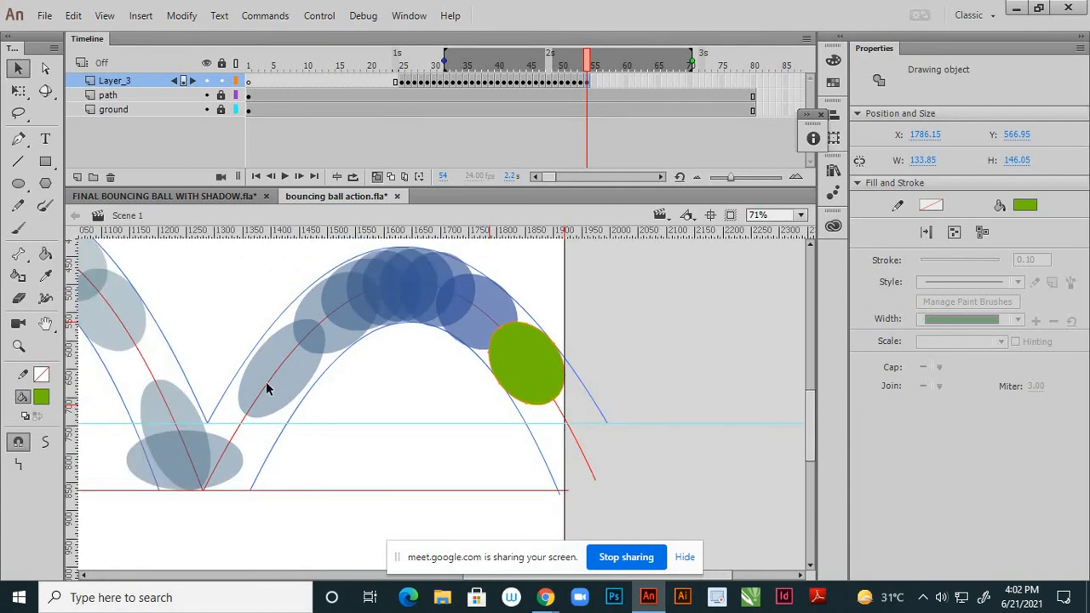
{"action": "scroll", "coordinate": [490, 389], "scroll_direction": "down", "scroll_amount": 1}
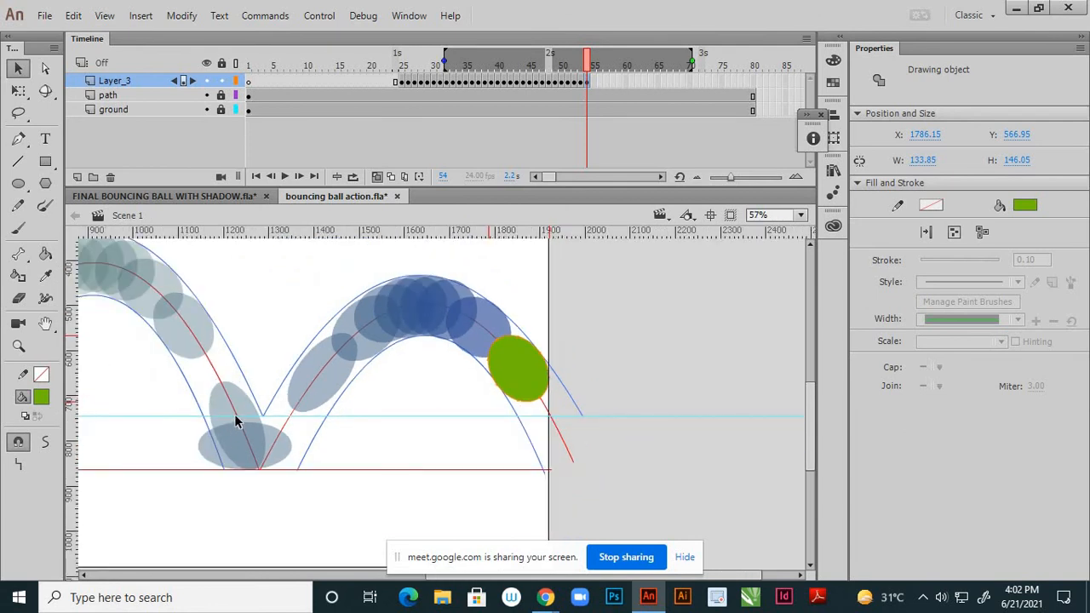
{"action": "left_click", "coordinate": [524, 82]}
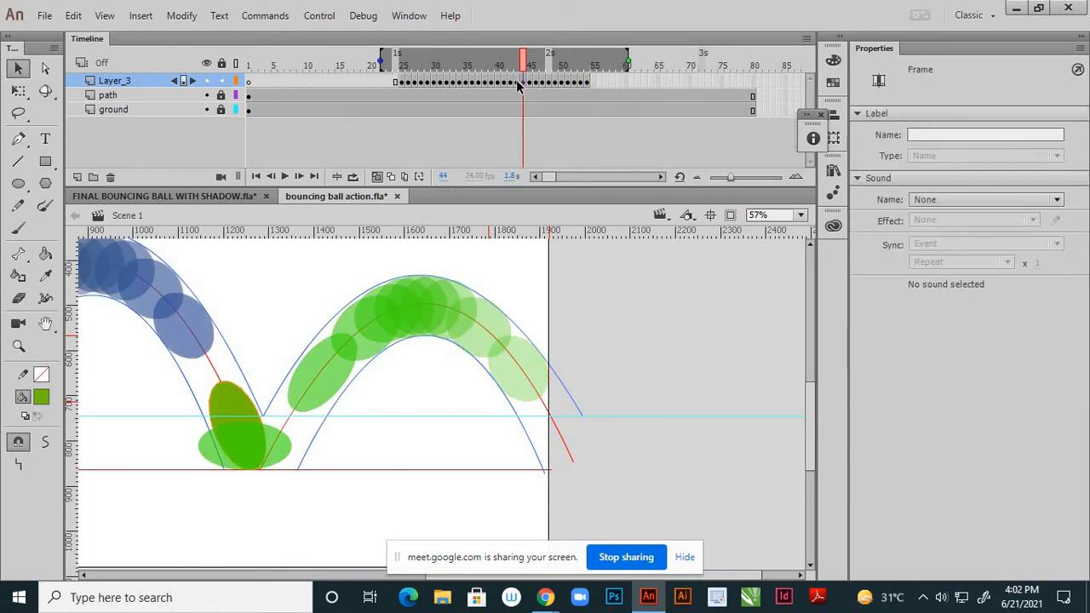
{"action": "left_click", "coordinate": [517, 82]}
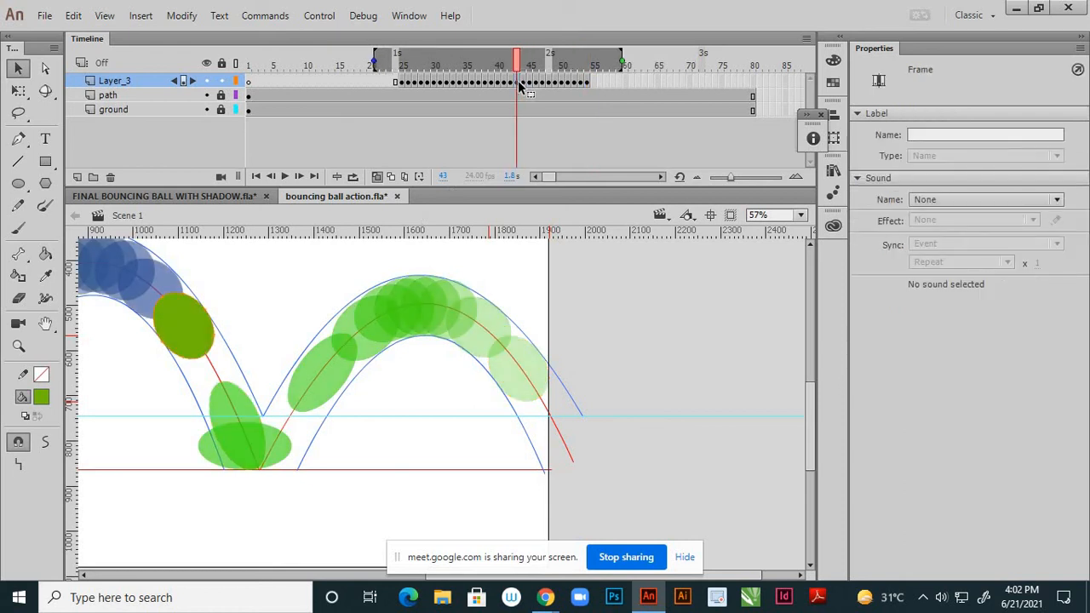
{"action": "left_click", "coordinate": [523, 82]}
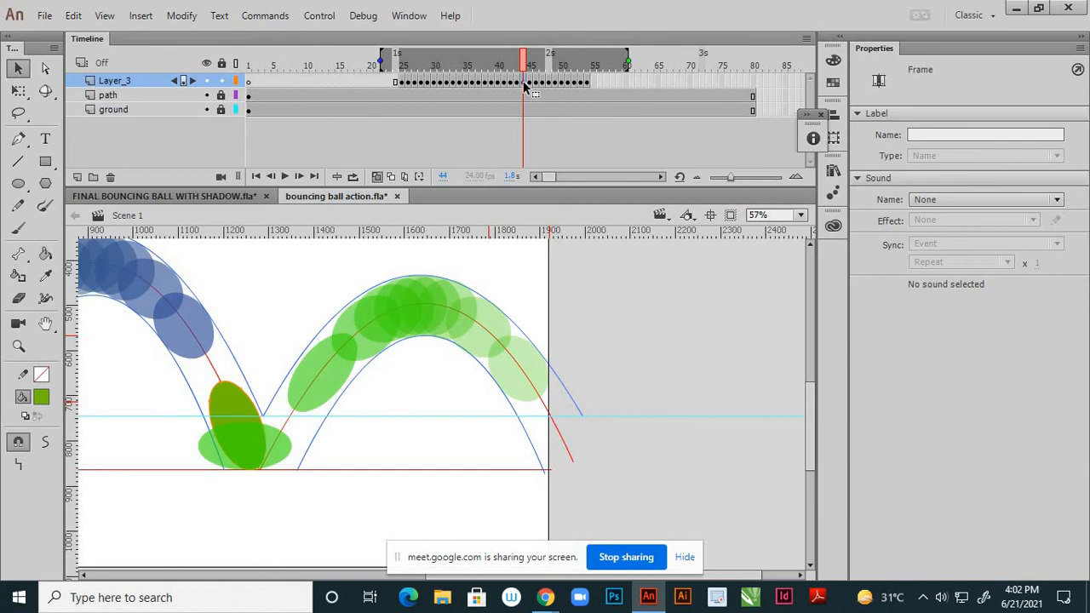
{"action": "right_click", "coordinate": [522, 82]}
{"action": "left_click", "coordinate": [545, 321]}
{"action": "left_click", "coordinate": [592, 82]}
{"action": "right_click", "coordinate": [592, 85]}
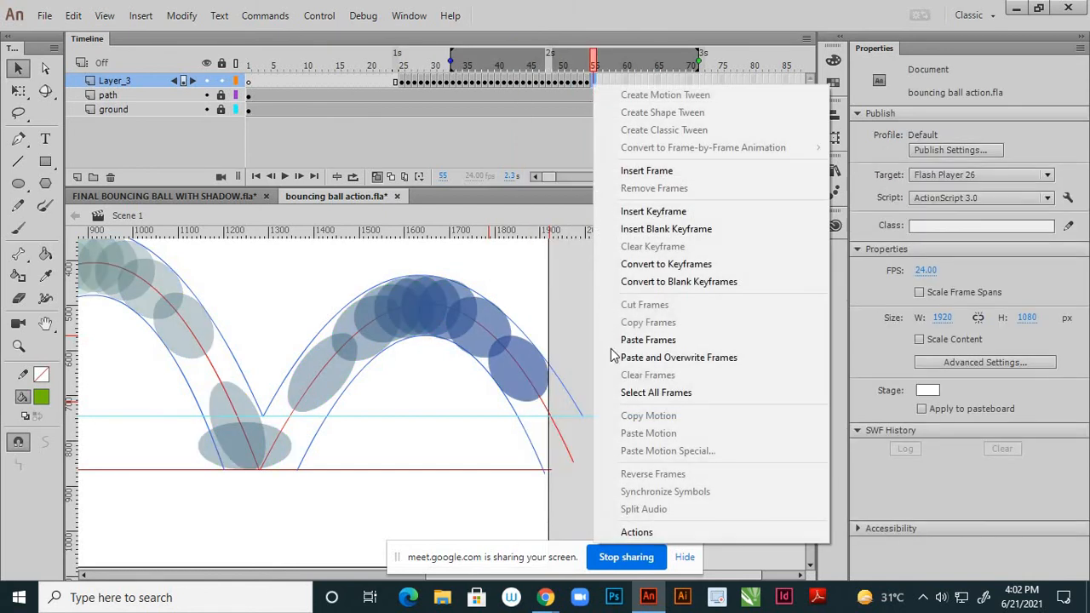
{"action": "left_click", "coordinate": [623, 344]}
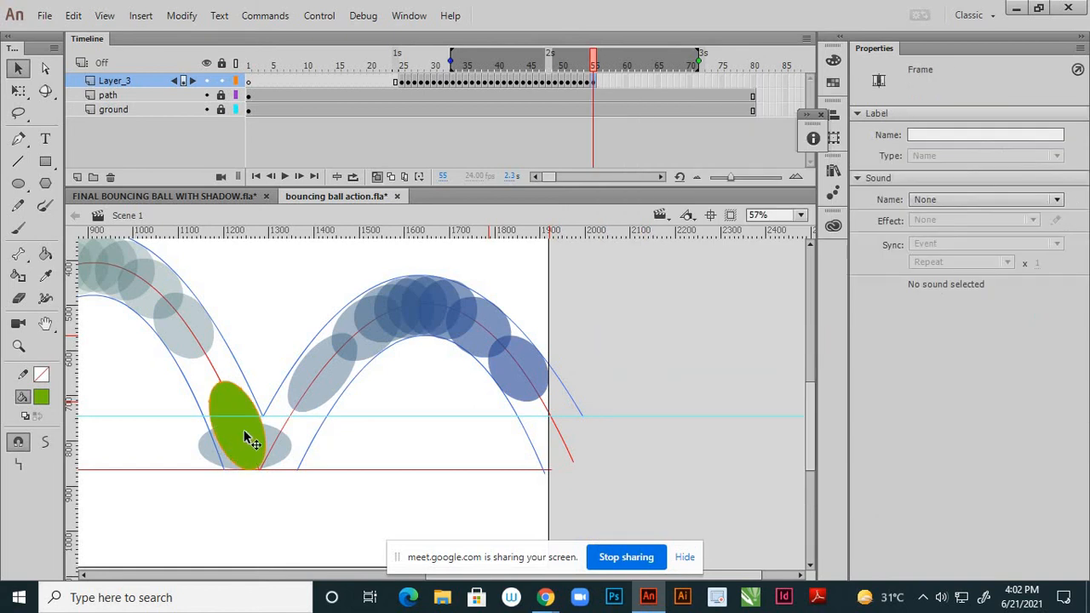
Move the frame 55 elongated ball to the lower end of the third arc, at about X 1871, Y 667
{"action": "mouse_move", "coordinate": [244, 429]}
{"action": "left_mouse_down"}
{"action": "mouse_move", "coordinate": [380, 443]}
{"action": "mouse_move", "coordinate": [554, 440]}
{"action": "mouse_move", "coordinate": [556, 431]}
{"action": "left_mouse_up"}
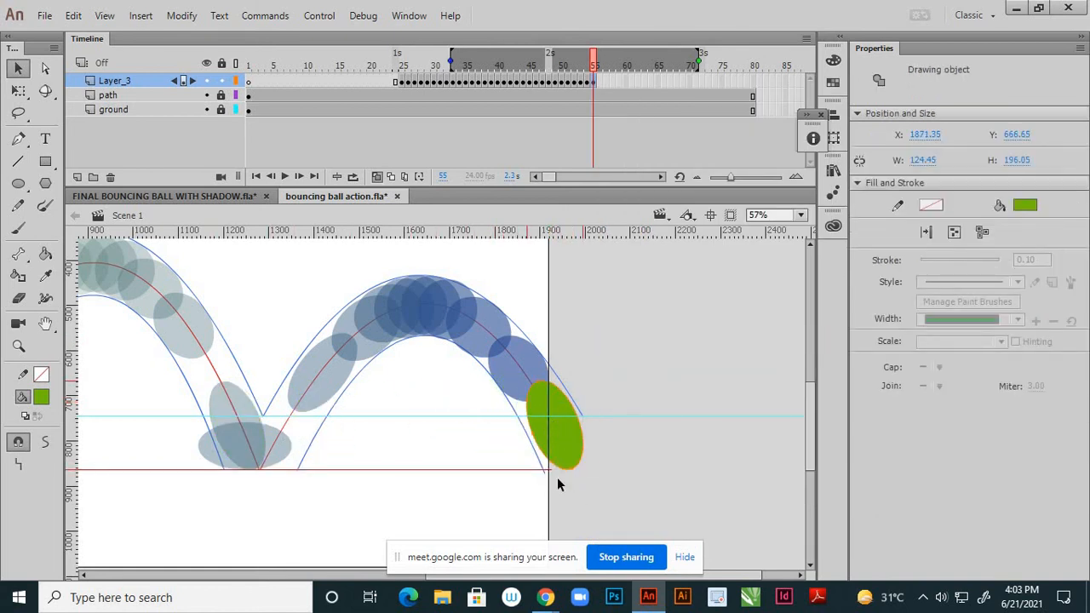
{"action": "scroll", "coordinate": [557, 477], "scroll_direction": "up", "scroll_amount": 3}
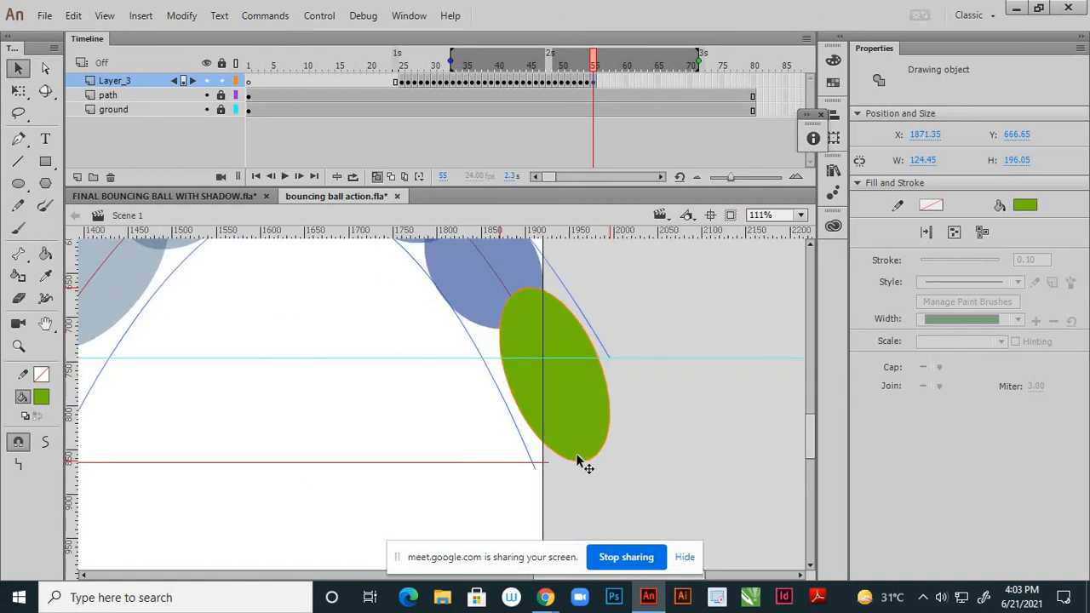
{"action": "scroll", "coordinate": [579, 456], "scroll_direction": "down", "scroll_amount": 3}
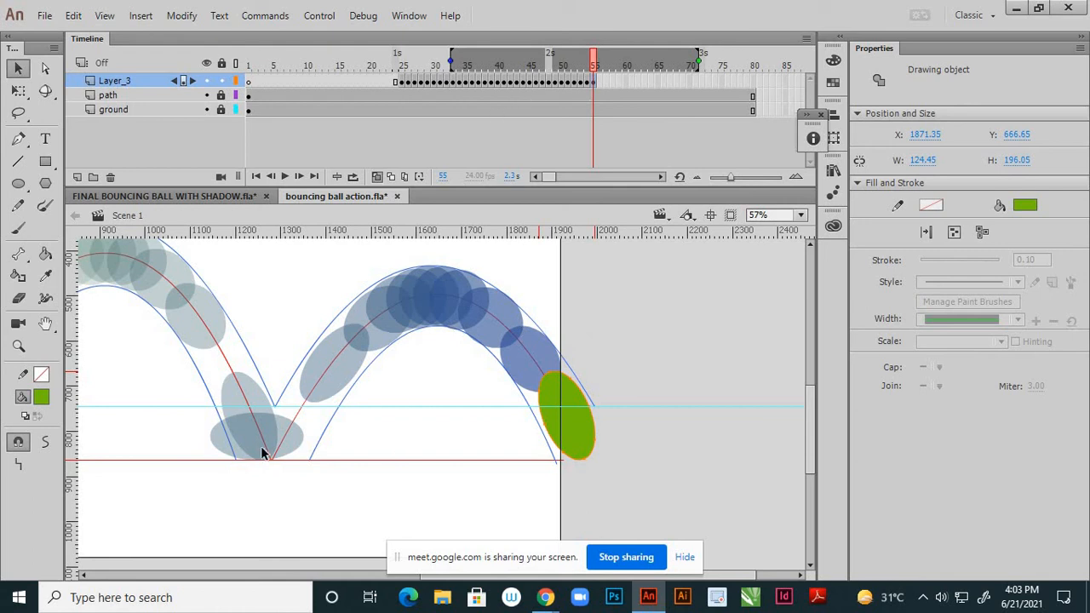
Copy the squashed ball from frame 45 of Layer_3 and paste it into frame 56
{"action": "left_click", "coordinate": [528, 82]}
{"action": "right_click", "coordinate": [528, 82]}
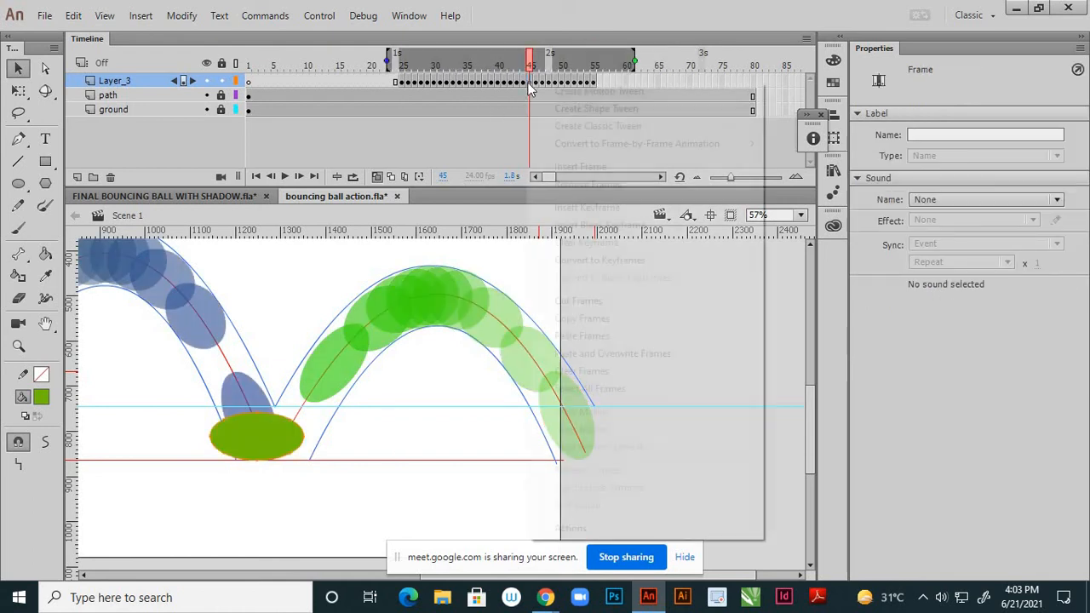
{"action": "left_click", "coordinate": [571, 316]}
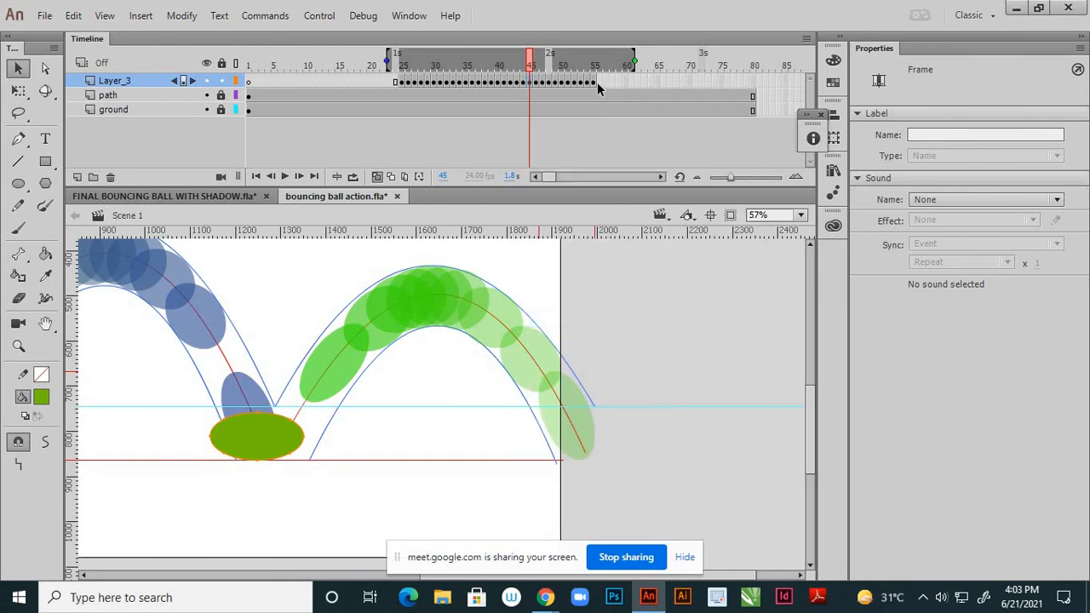
{"action": "left_click", "coordinate": [596, 82]}
{"action": "right_click", "coordinate": [597, 82]}
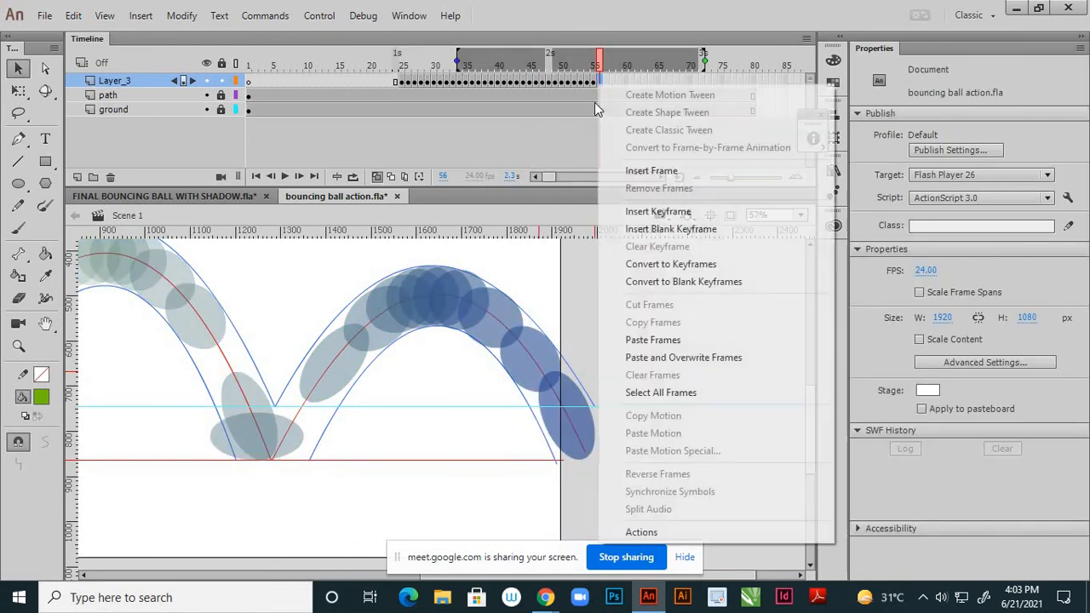
{"action": "left_click", "coordinate": [652, 340]}
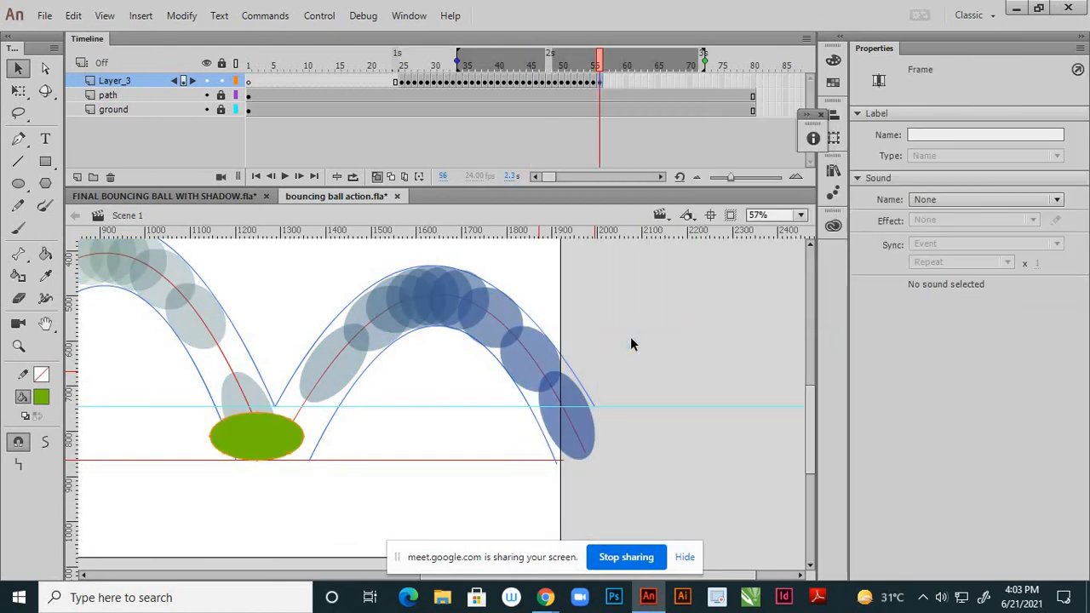
Shift the squashed ball in frame 56 horizontally to the third arc's landing point, centred under the frame 55 ball
{"action": "key", "text": "shift+Right"}
{"action": "key", "text": "shift+Right"}
{"action": "key", "text": "shift+Right"}
{"action": "key", "text": "shift+Right"}
{"action": "key", "text": "shift+Right"}
{"action": "key", "text": "shift+Right"}
{"action": "key", "text": "shift+Right"}
{"action": "key", "text": "shift+Right"}
{"action": "key", "text": "shift+Right"}
{"action": "key", "text": "shift+Right"}
{"action": "key", "text": "shift+Right"}
{"action": "key", "text": "shift+Right"}
{"action": "key", "text": "shift+Right"}
{"action": "key", "text": "shift+Right"}
{"action": "key", "text": "shift+Right"}
{"action": "key", "text": "shift+Right"}
{"action": "key", "text": "shift+Right"}
{"action": "key", "text": "shift+Right"}
{"action": "key", "text": "shift+Right"}
{"action": "key", "text": "shift+Right"}
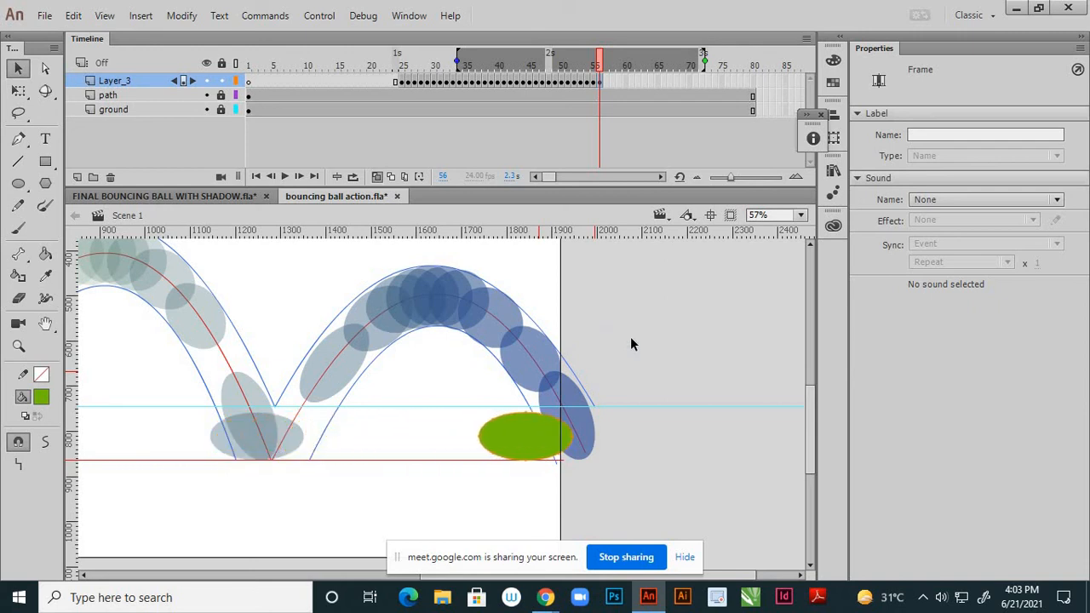
{"action": "key", "text": "shift+Right"}
{"action": "key", "text": "shift+Right"}
{"action": "key", "text": "shift+Right"}
{"action": "key", "text": "shift+Right"}
{"action": "key", "text": "shift+Right"}
{"action": "key", "text": "shift+Right"}
{"action": "key", "text": "shift+Right"}
{"action": "key", "text": "shift+Right"}
{"action": "key", "text": "shift+Right"}
{"action": "key", "text": "shift+Right"}
{"action": "key", "text": "Right"}
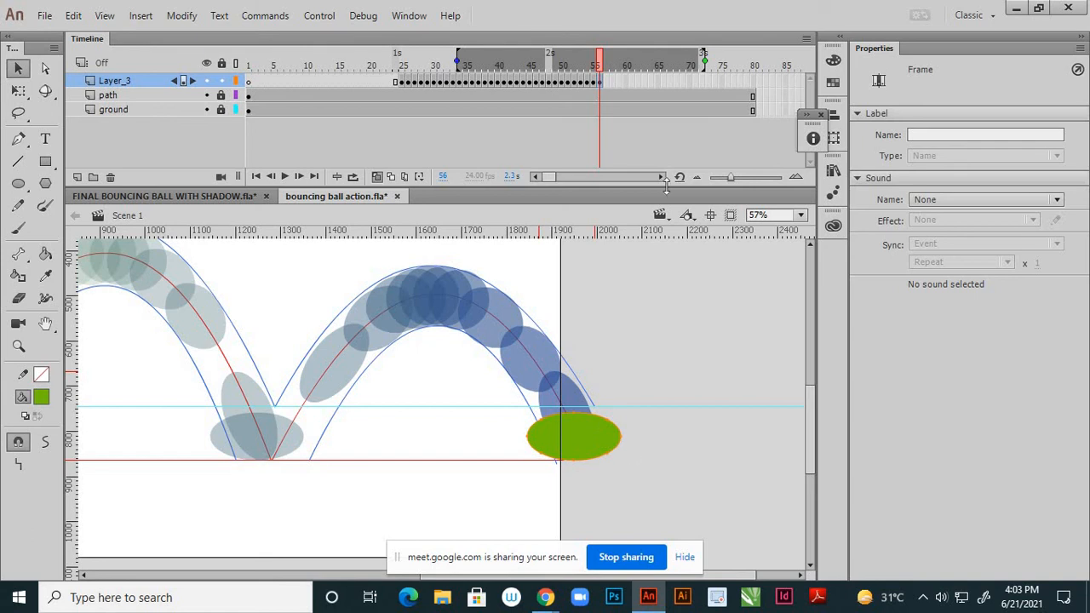
Insert a keyframe at frame 57 of Layer_3 and delete the ball from it
{"action": "left_click", "coordinate": [605, 81]}
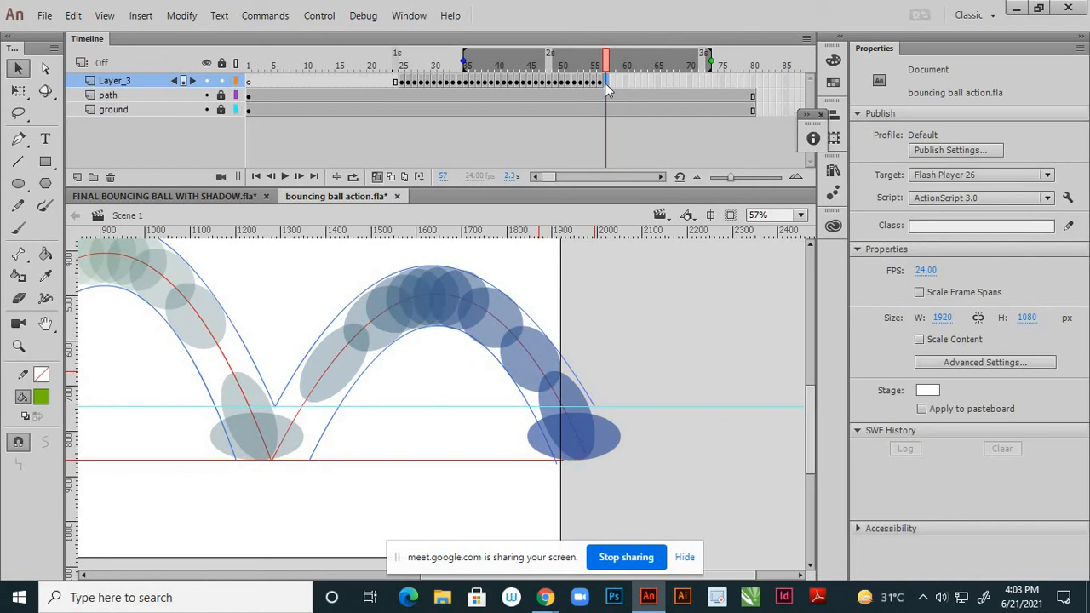
{"action": "right_click", "coordinate": [606, 85]}
{"action": "left_click", "coordinate": [640, 211]}
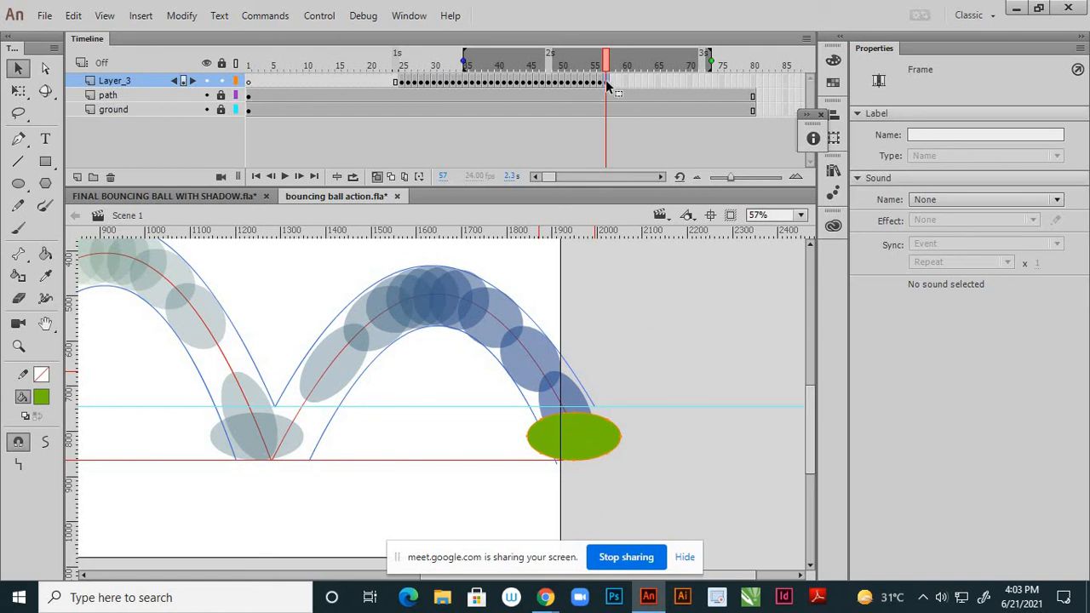
{"action": "key", "text": "Delete"}
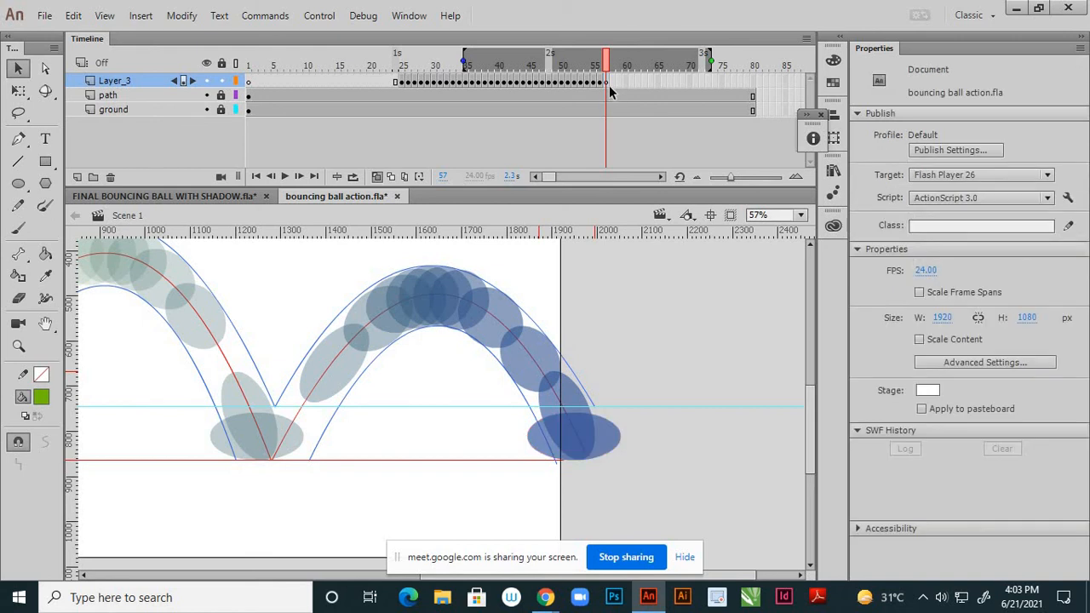
{"action": "left_click", "coordinate": [607, 82]}
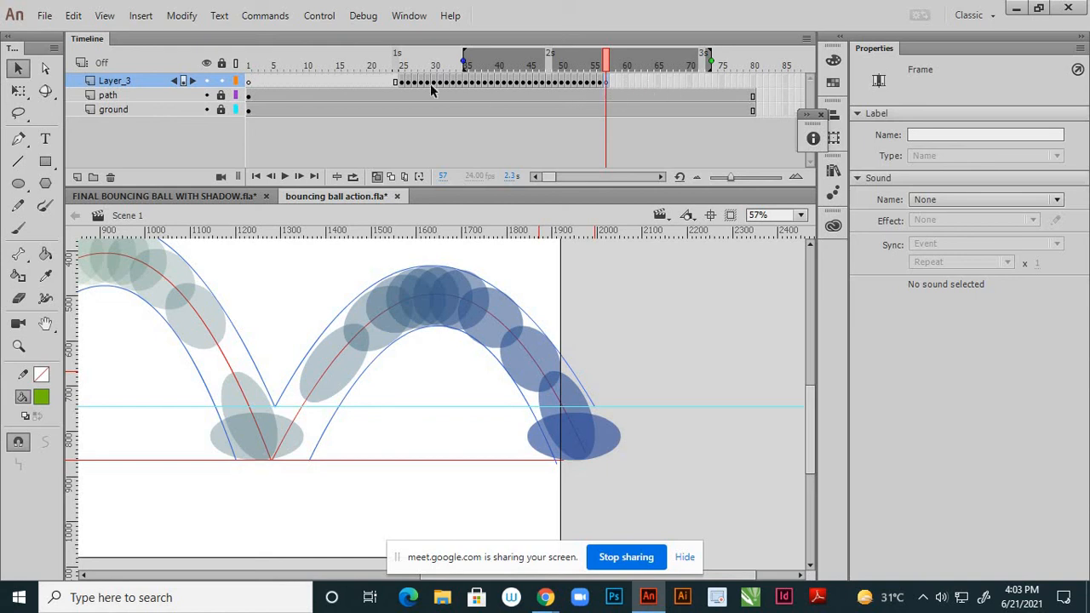
Extend Layer_3 with empty frames up to frame 70
{"action": "left_click", "coordinate": [690, 82]}
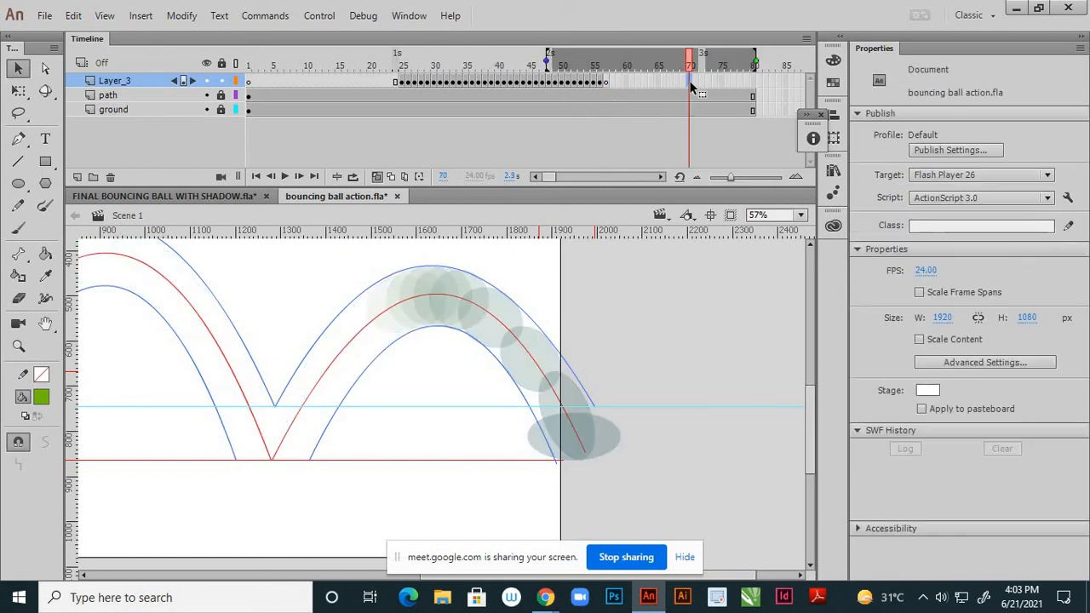
{"action": "right_click", "coordinate": [691, 84]}
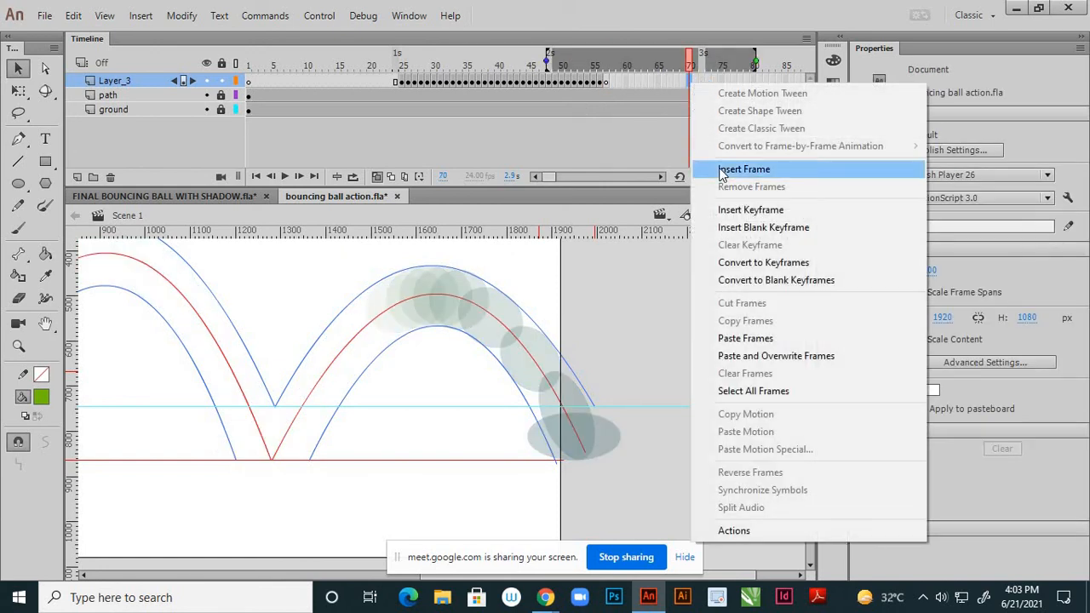
{"action": "left_click", "coordinate": [722, 171]}
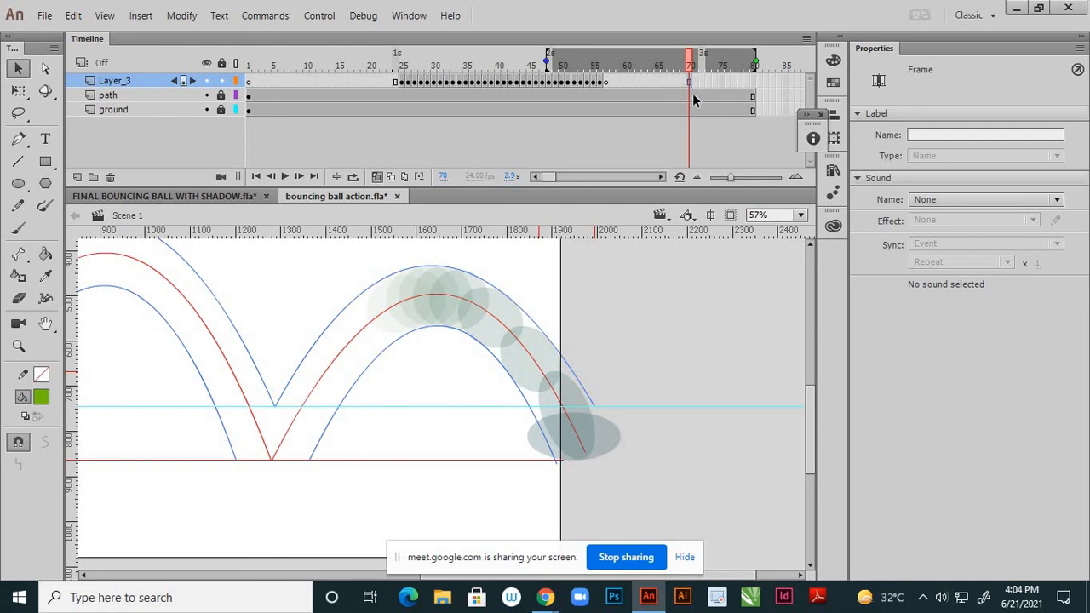
Remove frames 71 to 80 from the path and ground layers so that they end at frame 70
{"action": "left_click", "coordinate": [757, 96]}
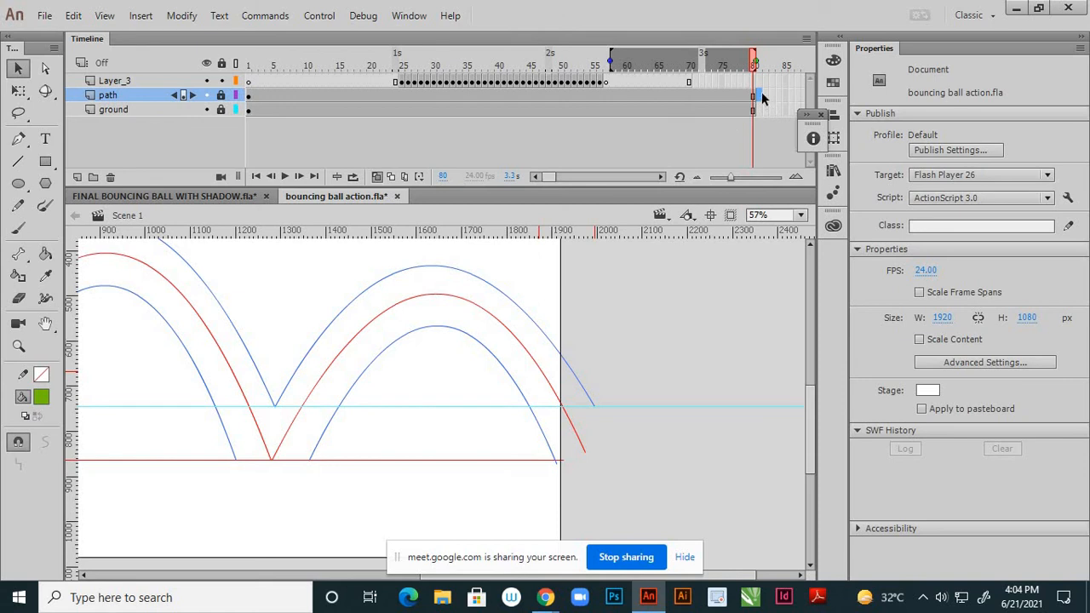
{"action": "left_click", "coordinate": [761, 82]}
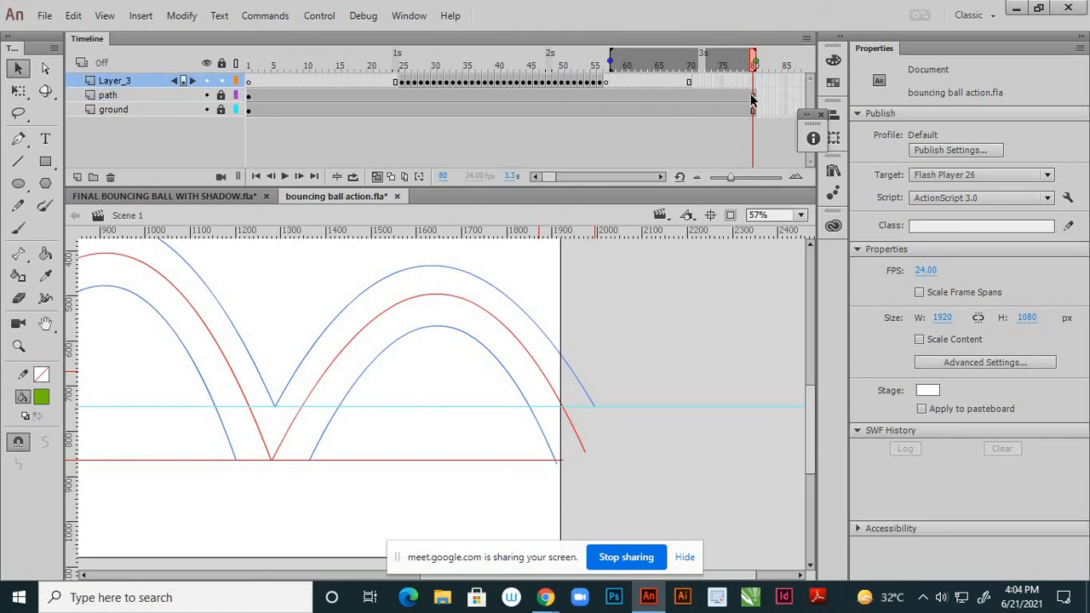
{"action": "left_click", "coordinate": [736, 111]}
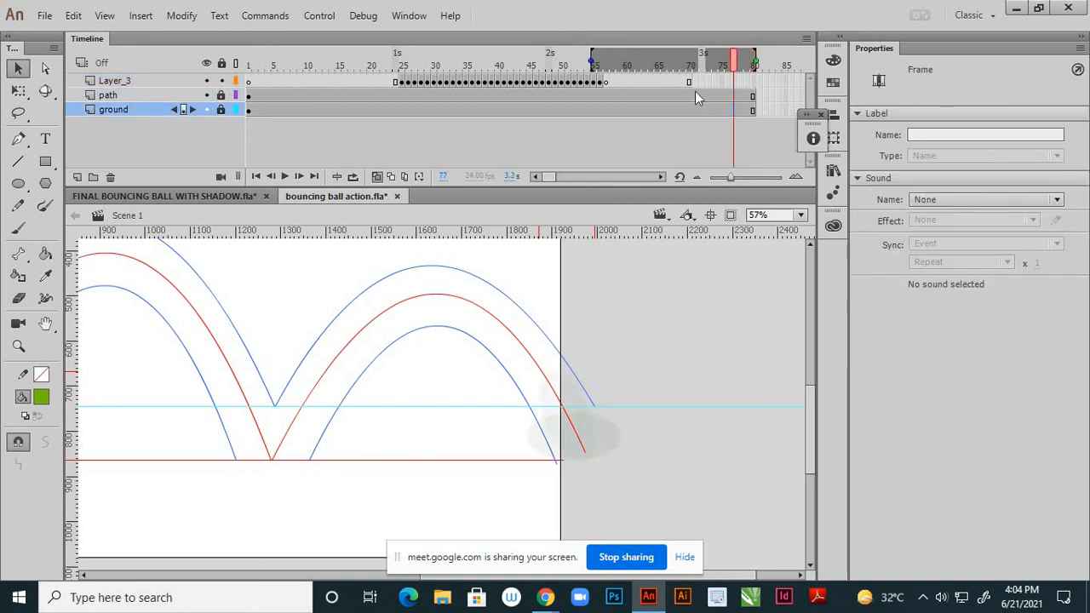
{"action": "left_click", "coordinate": [694, 92]}
{"action": "left_click", "coordinate": [750, 109], "text": "shift"}
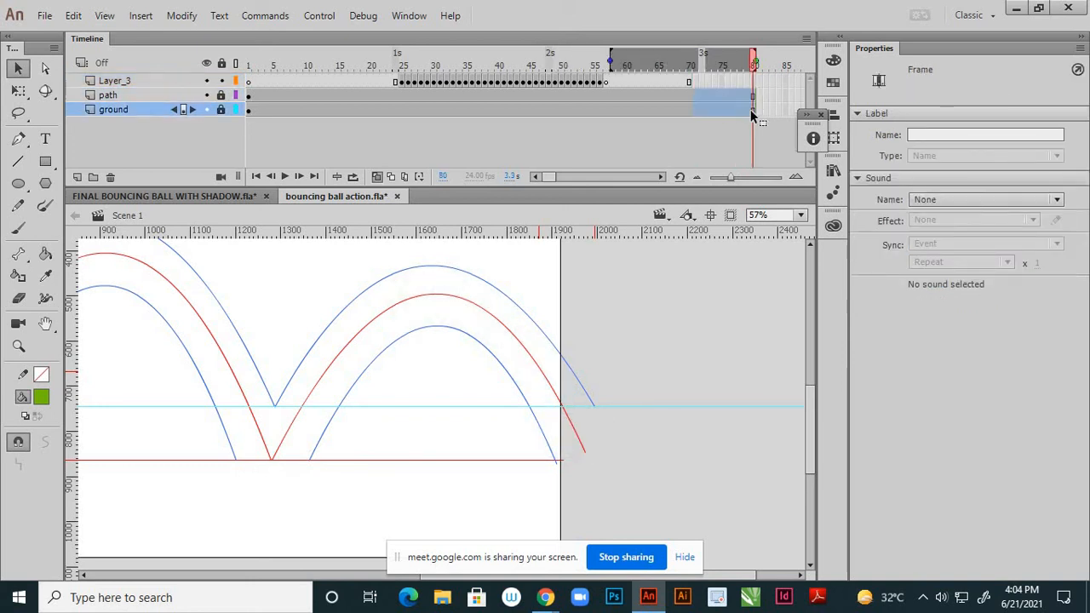
{"action": "right_click", "coordinate": [751, 110]}
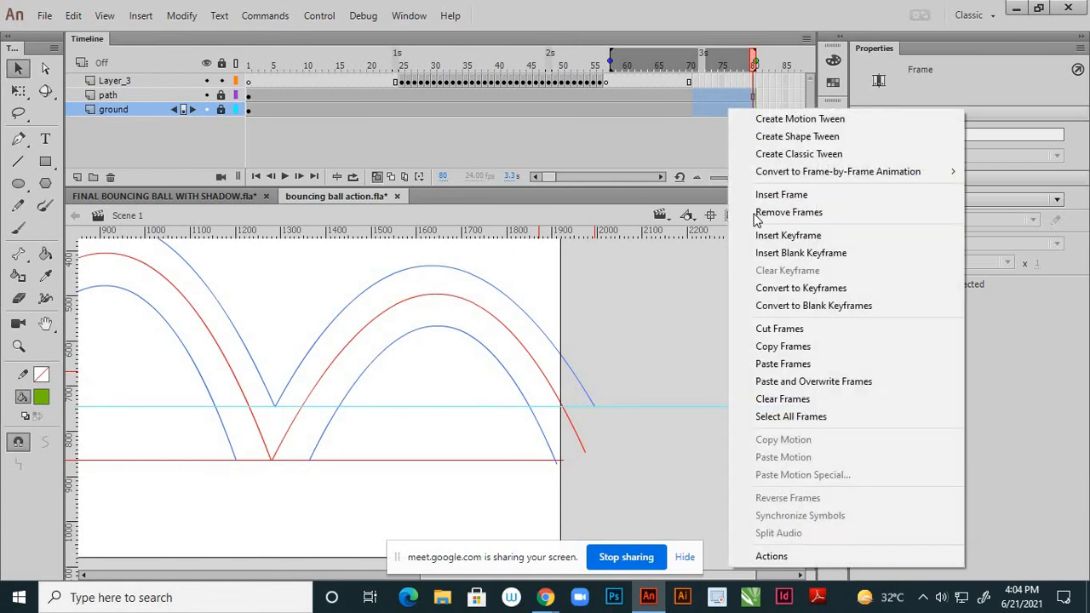
{"action": "left_click", "coordinate": [760, 213]}
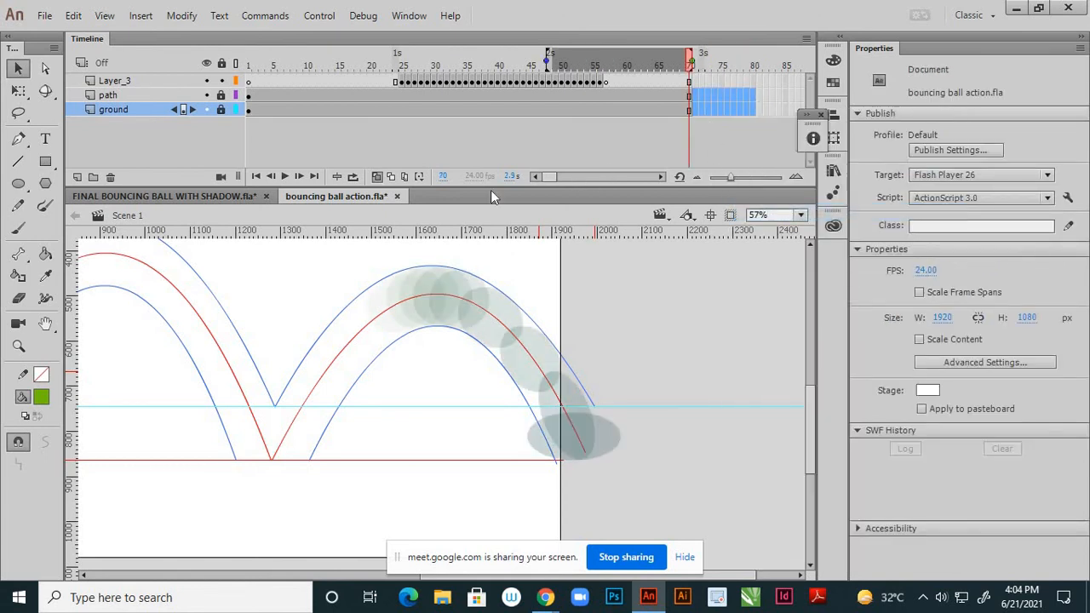
Turn off onion skinning and return the playhead to frame 25, with the whole stage in view
{"action": "left_click", "coordinate": [376, 176]}
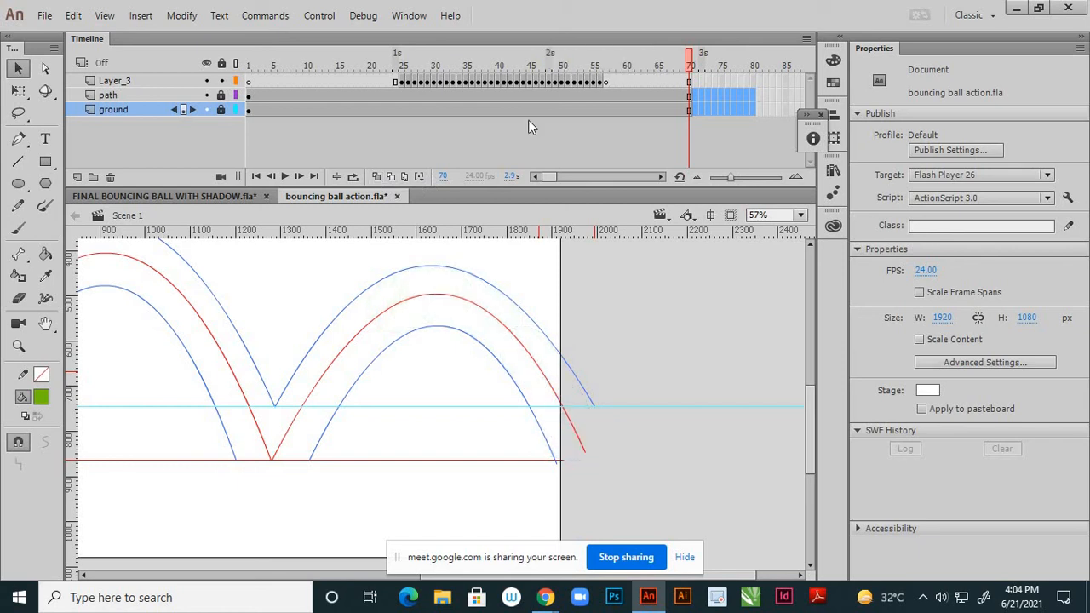
{"action": "left_click", "coordinate": [529, 121]}
{"action": "left_click_drag", "start_coordinate": [690, 65], "coordinate": [401, 109]}
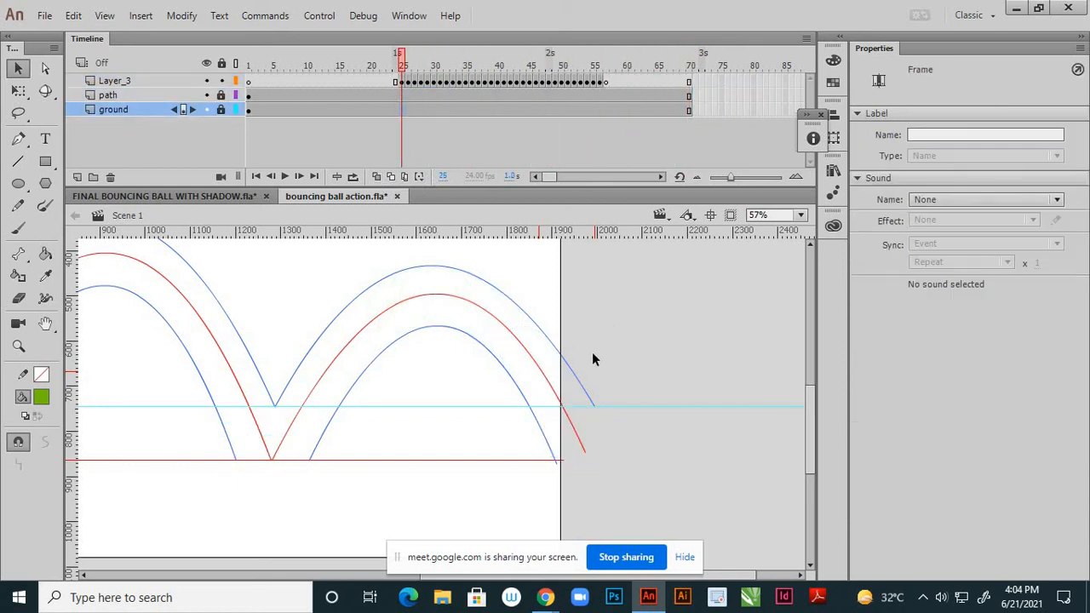
{"action": "scroll", "coordinate": [592, 352], "scroll_direction": "down", "scroll_amount": 3}
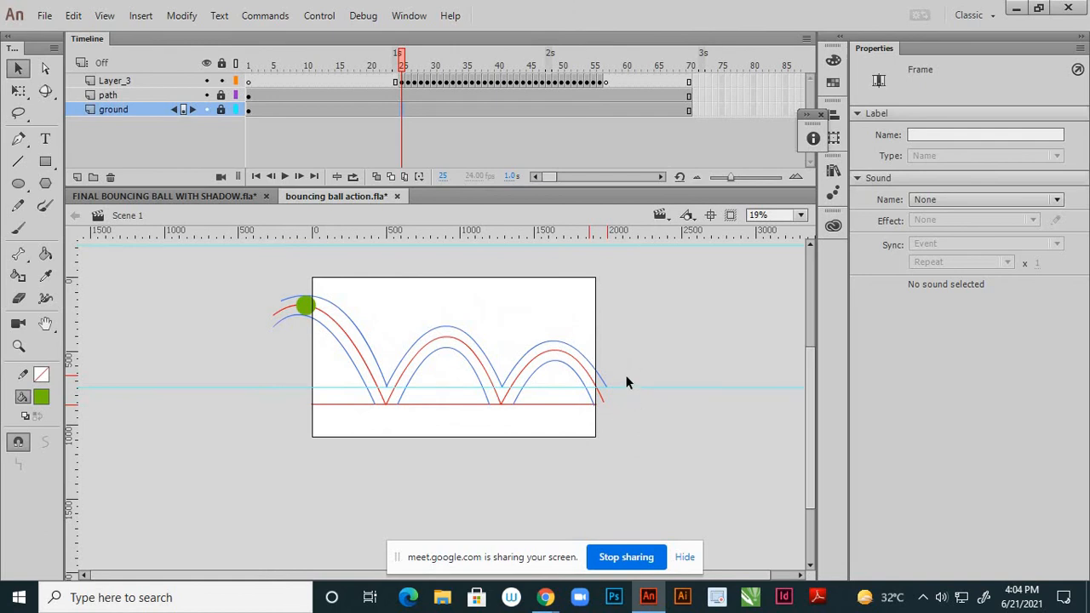
Save the document, play the bouncing ball animation as a test movie, and close the preview
{"action": "key", "text": "ctrl+s"}
{"action": "key", "text": "ctrl+Return"}
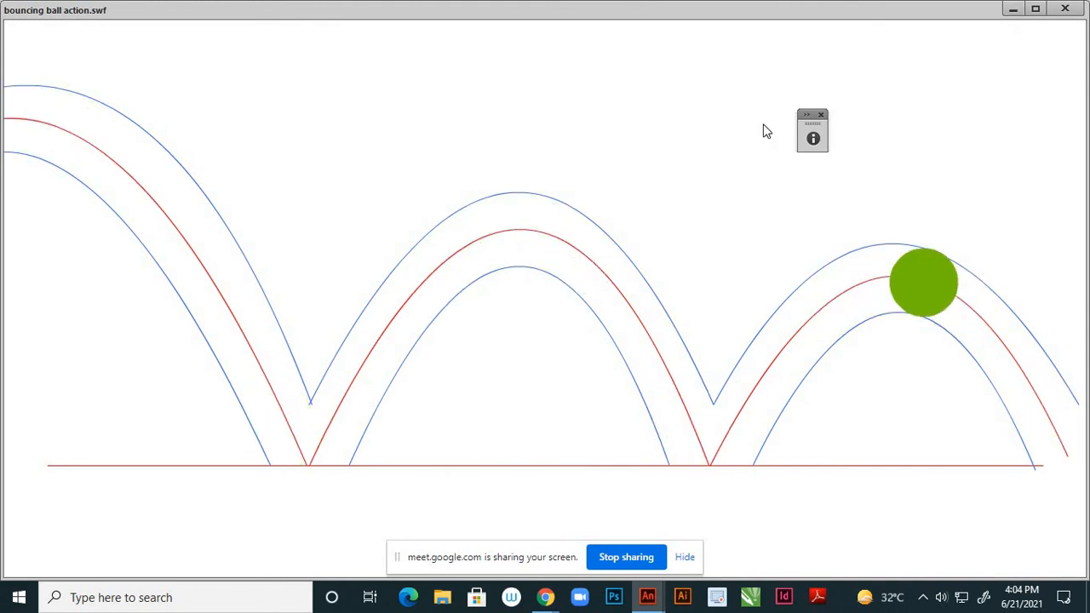
{"action": "left_click", "coordinate": [1064, 9]}
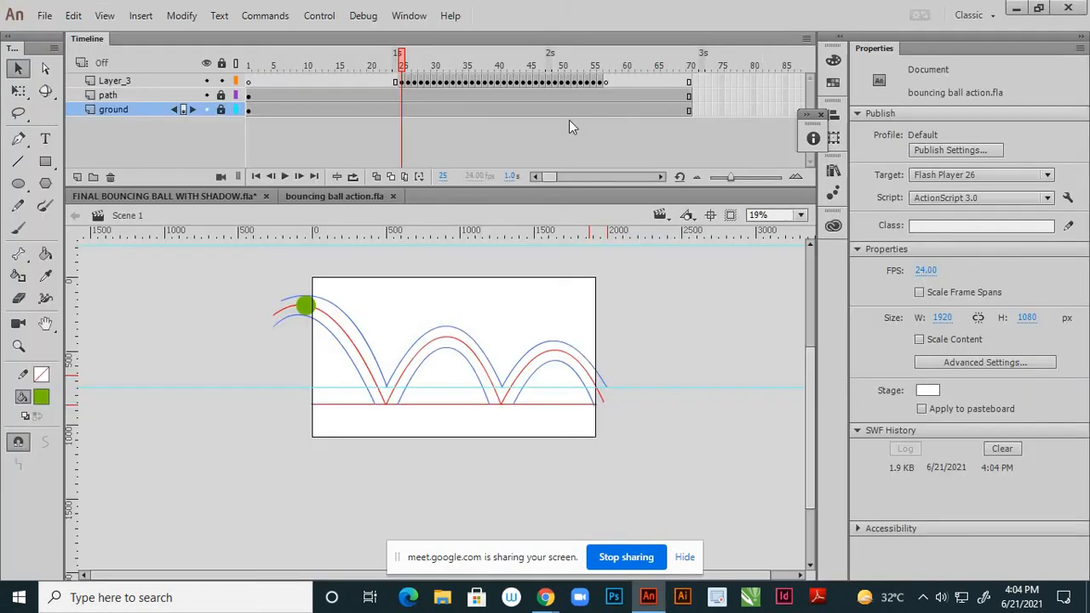
Convert the path layer into a guide layer
{"action": "left_click", "coordinate": [169, 95]}
{"action": "right_click", "coordinate": [143, 96]}
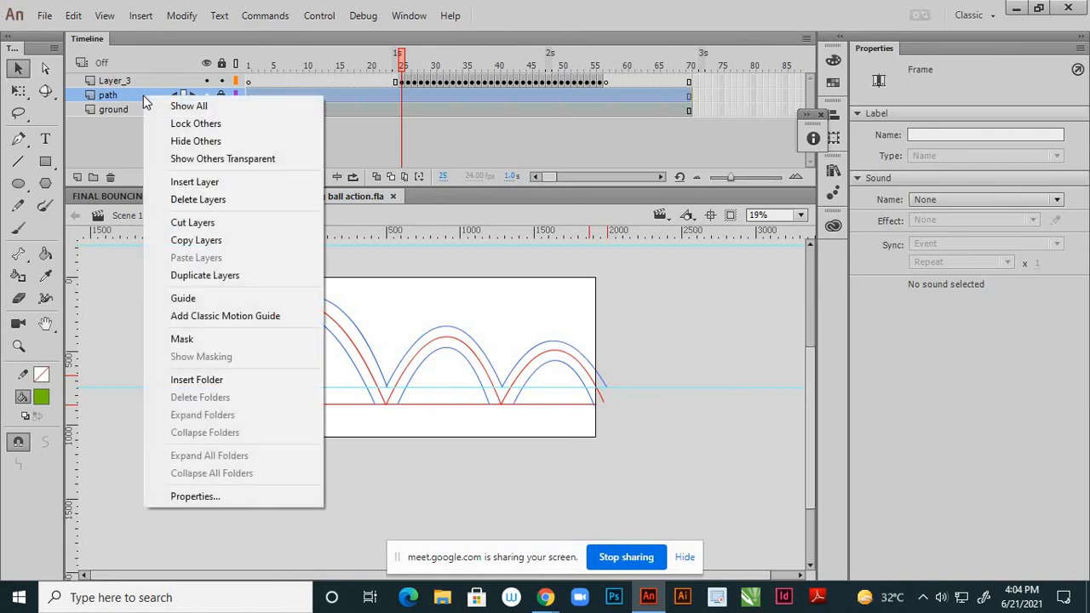
{"action": "left_click", "coordinate": [181, 299]}
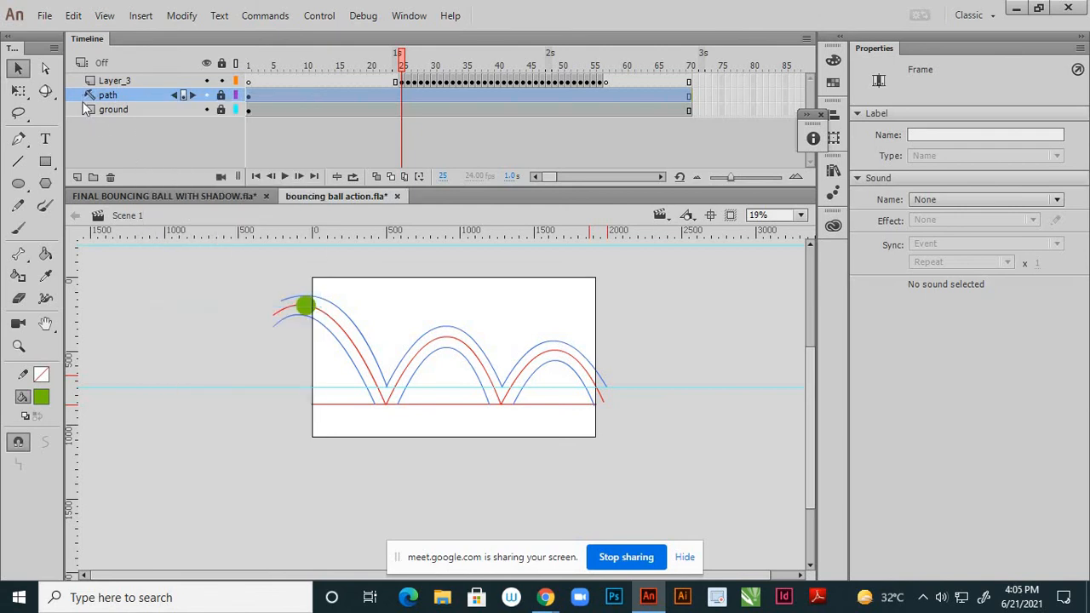
{"action": "left_click", "coordinate": [299, 350]}
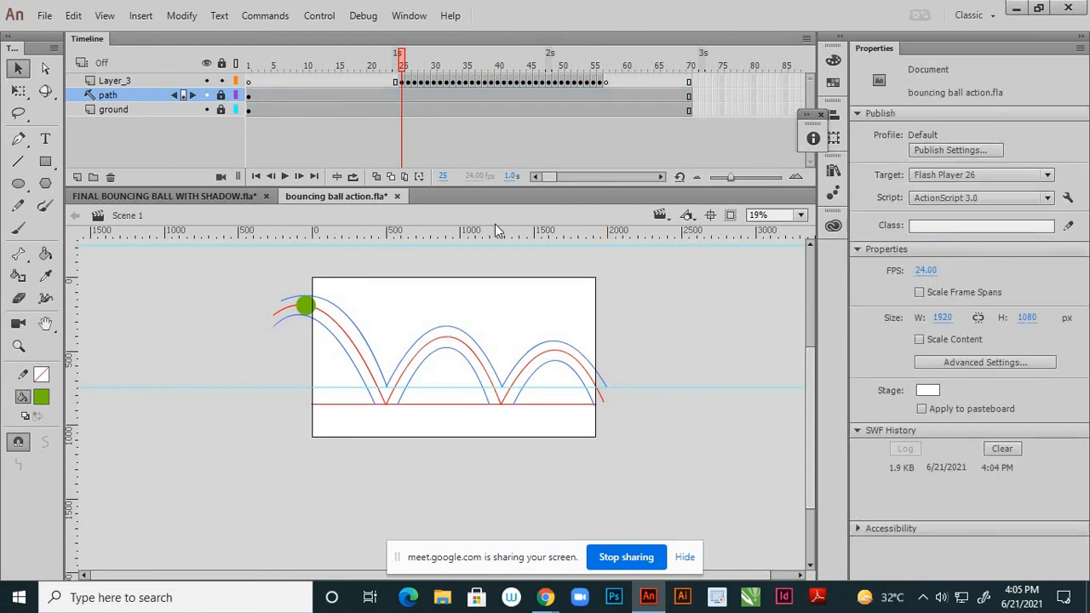
Test the movie with the path layer as a guide, close the preview, and save the document again
{"action": "key", "text": "ctrl+Return"}
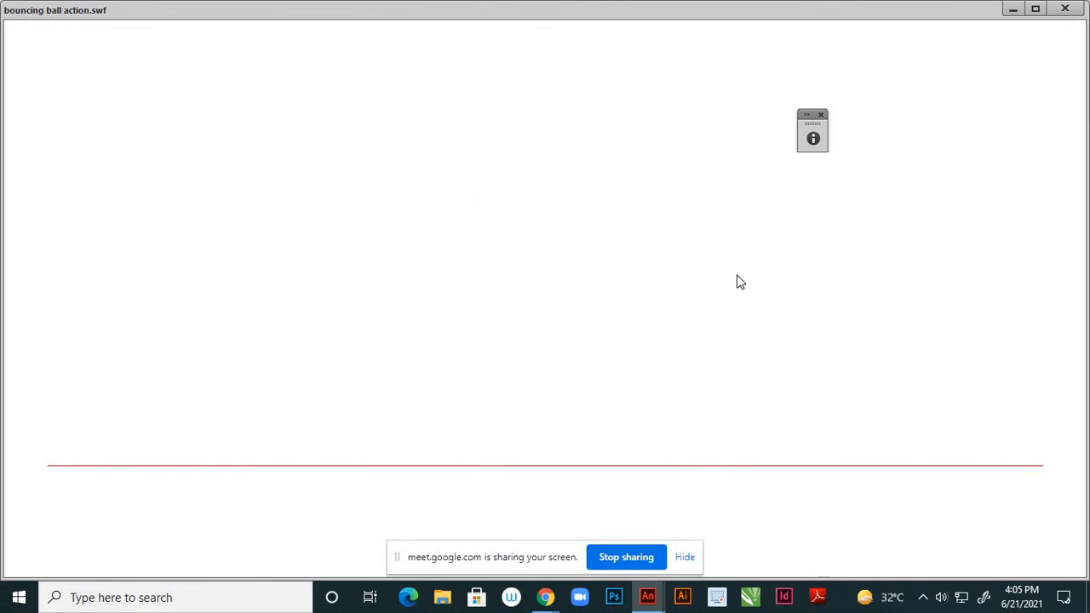
{"action": "left_click", "coordinate": [1065, 10]}
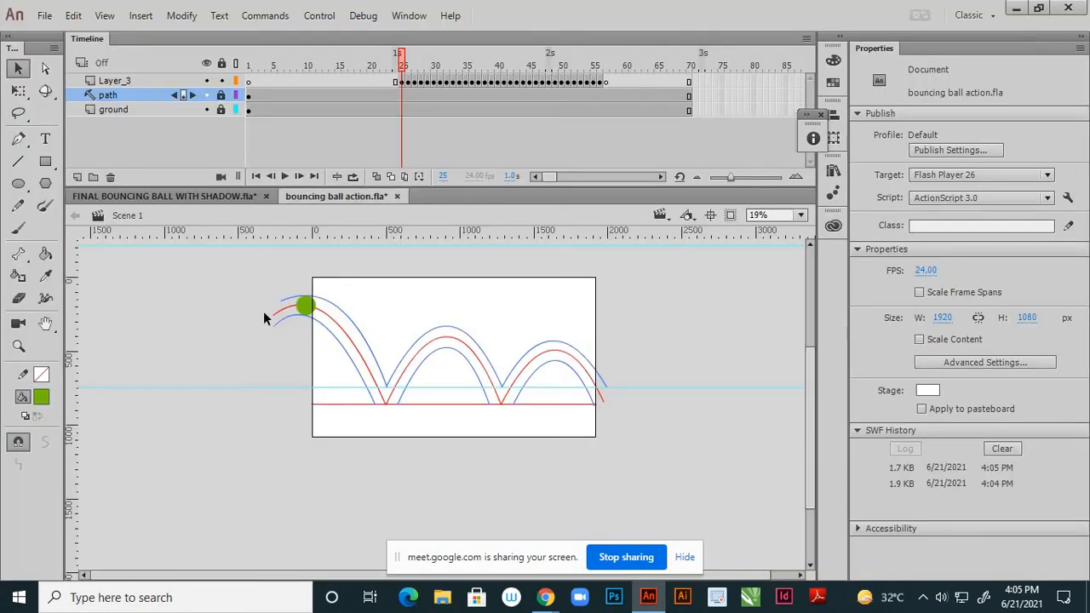
{"action": "key", "text": "ctrl+s"}
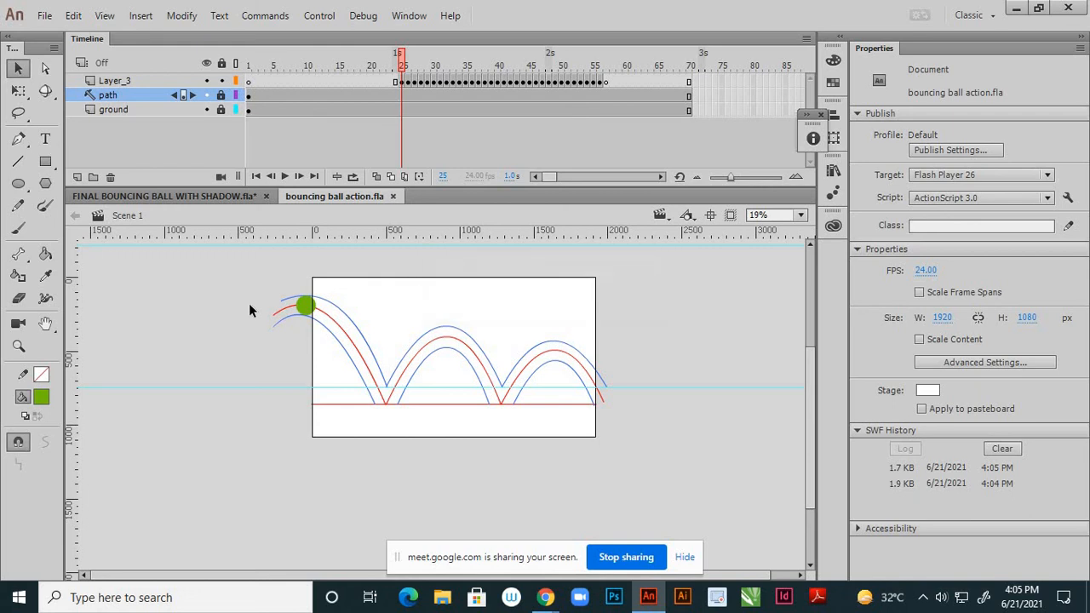